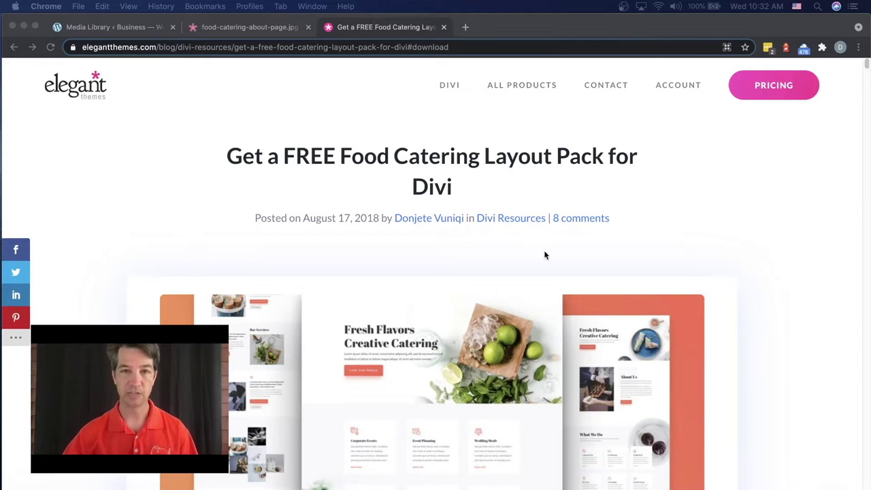
- Look through the page previews in the Food Catering Layout Pack blog post
scroll(544, 255, down, 3)
scroll(544, 255, down, 10)
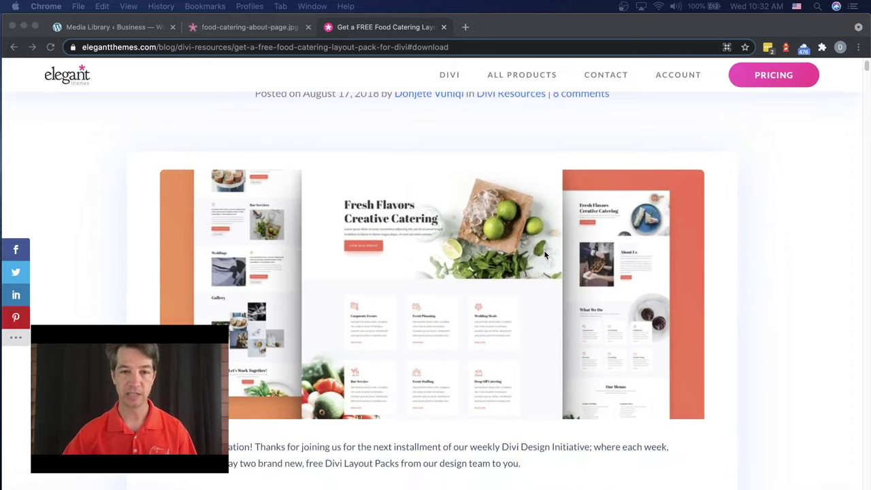
scroll(544, 256, down, 2)
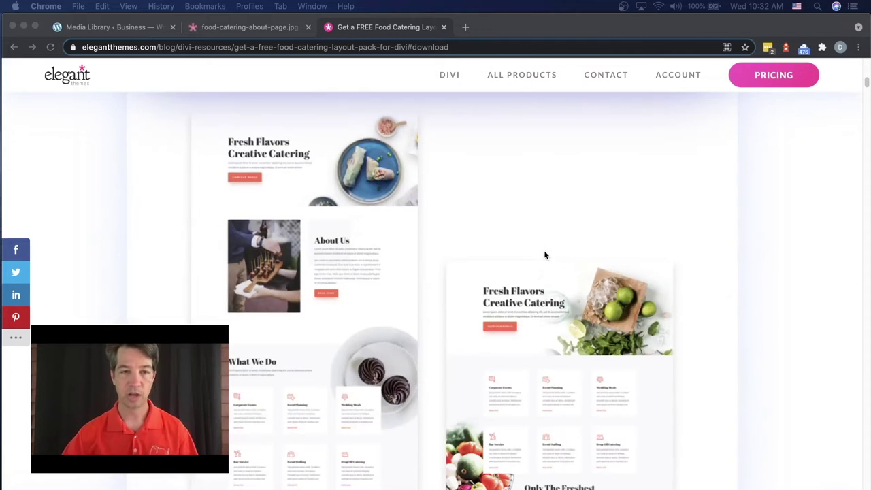
scroll(544, 255, down, 2)
scroll(544, 255, down, 1)
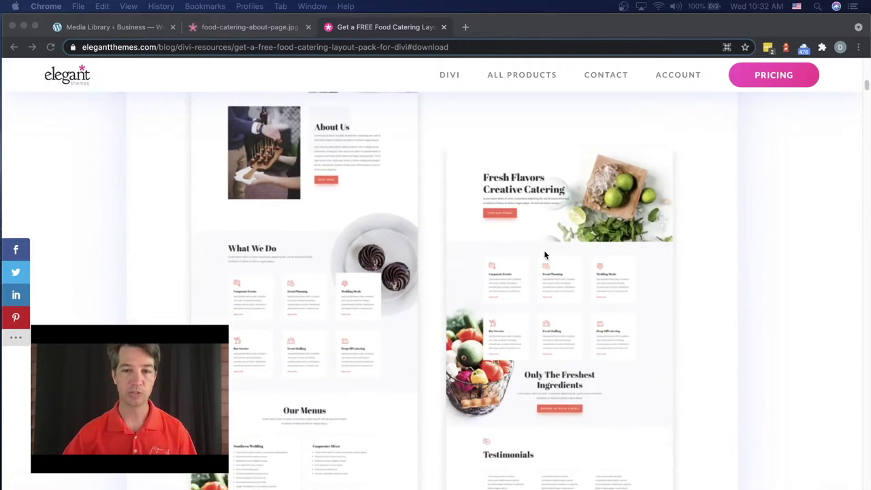
scroll(544, 255, down, 4)
scroll(543, 250, down, 6)
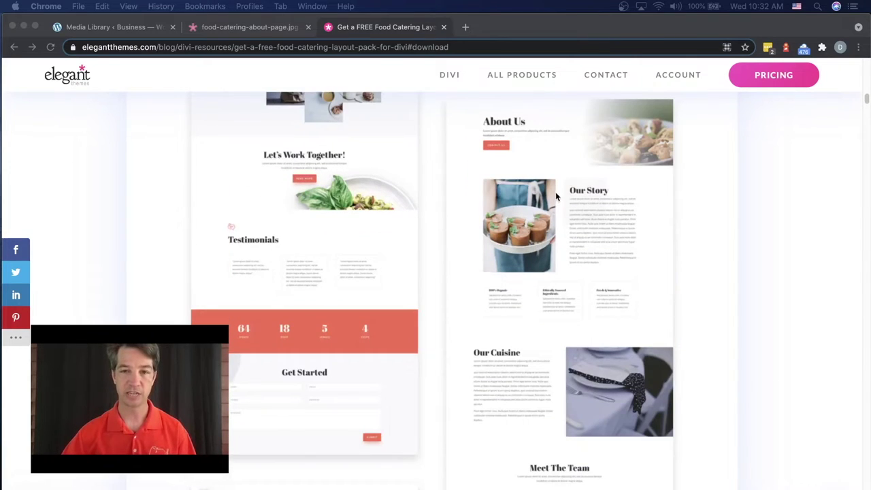
- Bring up the food-catering-about-page.jpg preview after the blog post and review its sections from the header through the team
click(245, 29)
drag(244, 30, 380, 29)
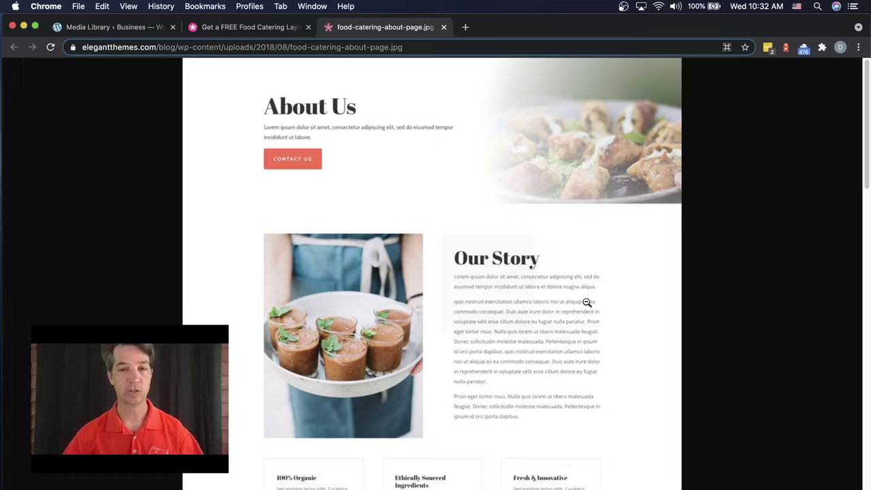
scroll(586, 302, down, 2)
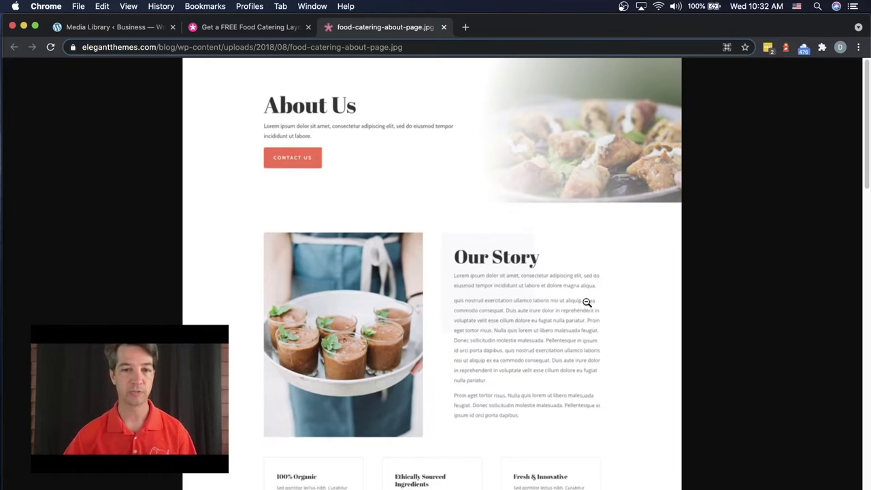
scroll(586, 302, down, 8)
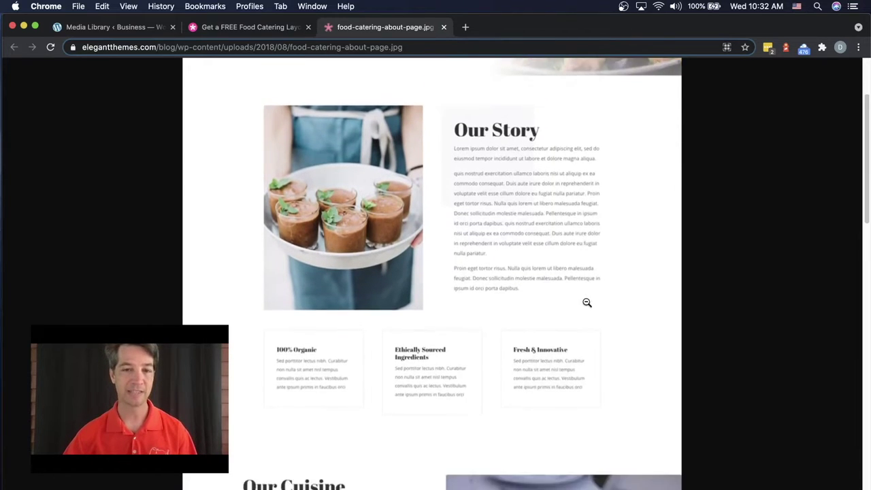
scroll(586, 302, down, 6)
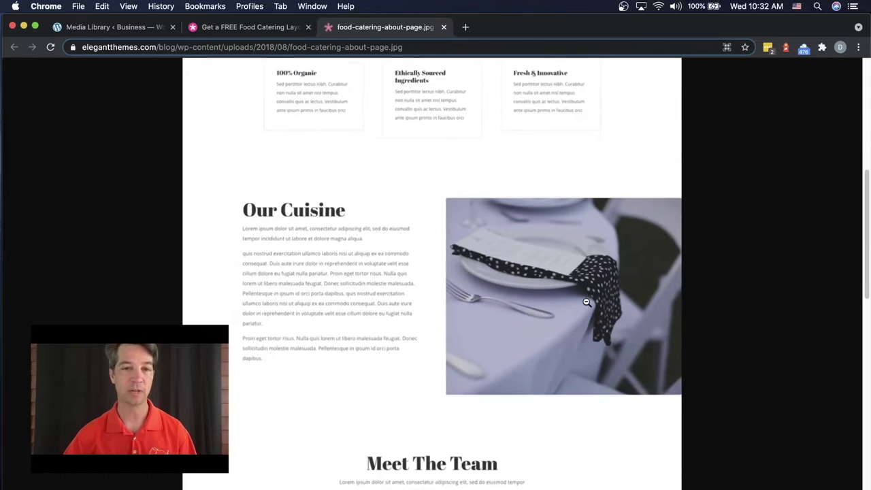
scroll(587, 302, down, 6)
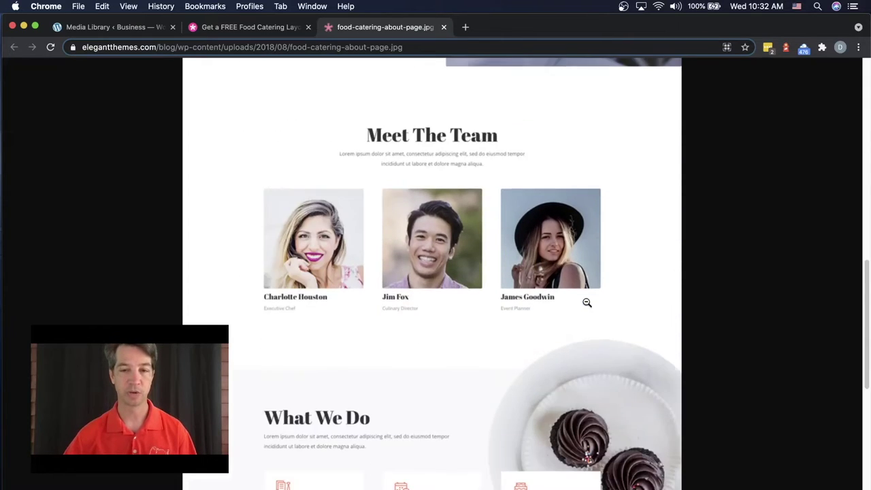
scroll(586, 302, up, 20)
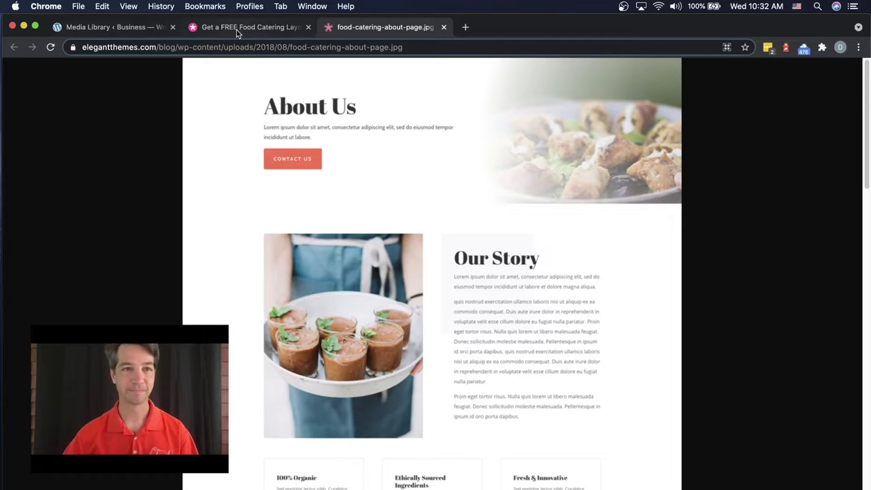
- In the WordPress admin, create a new page titled "A Good Place 2 Eat Home Page"
click(114, 29)
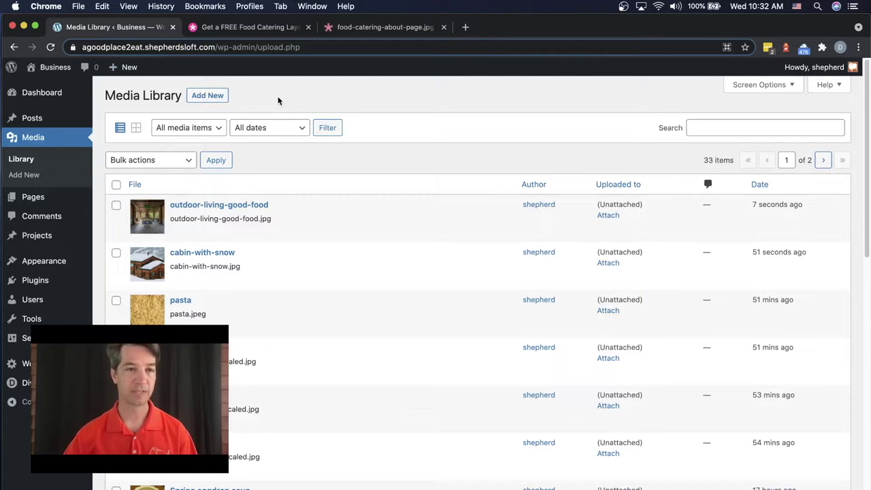
mouse_move(115, 72)
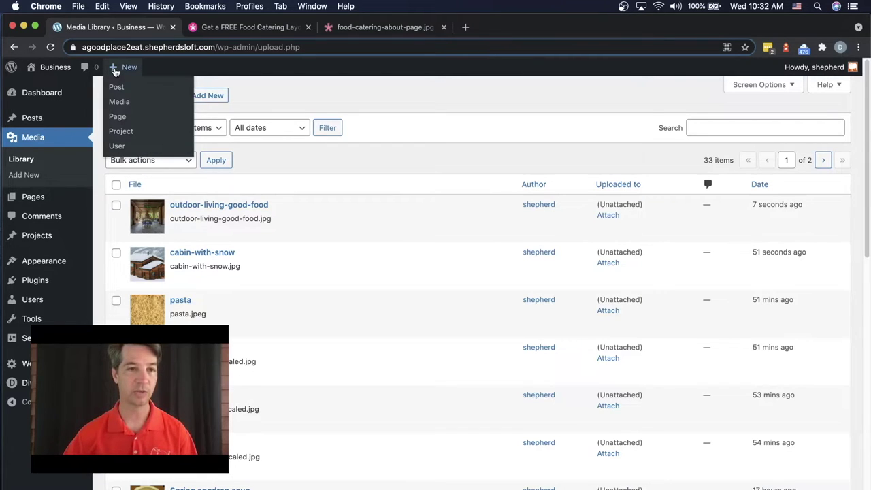
click(117, 117)
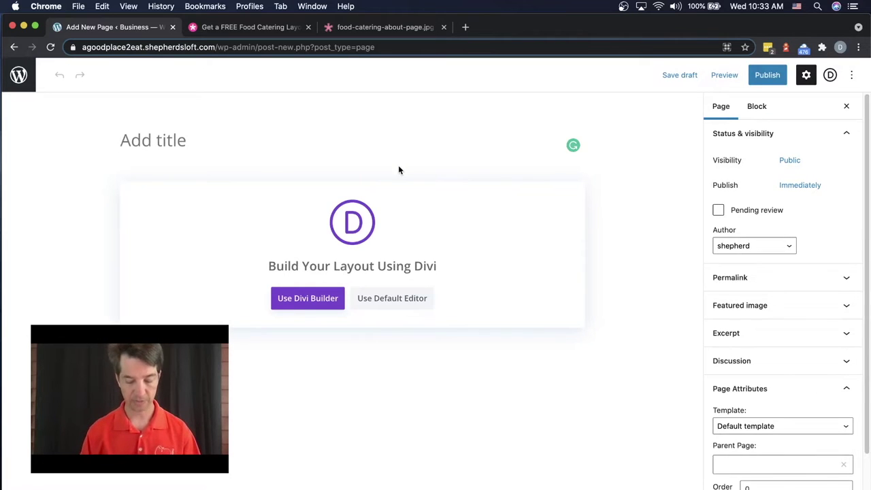
text(A Good Pl)
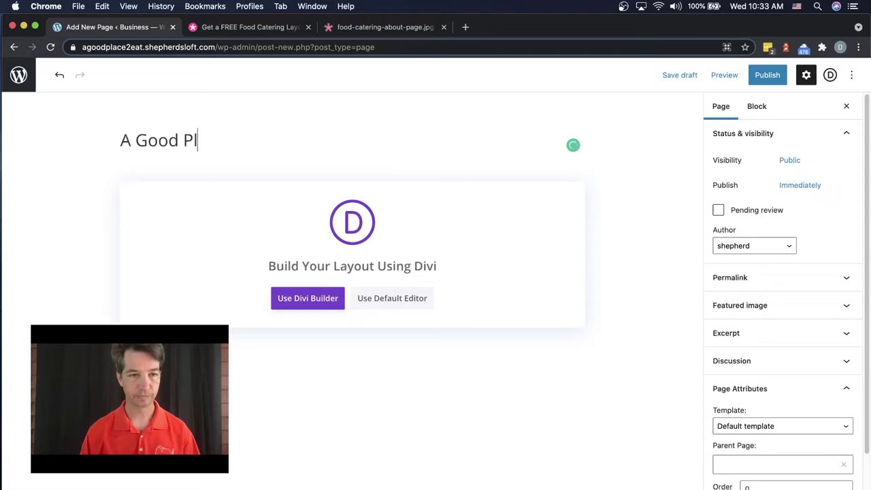
text(ace 2)
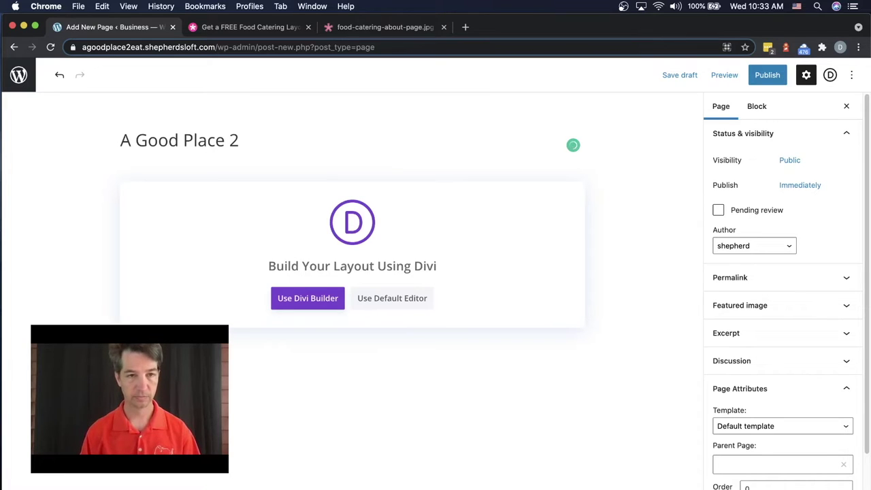
text( Eat Home )
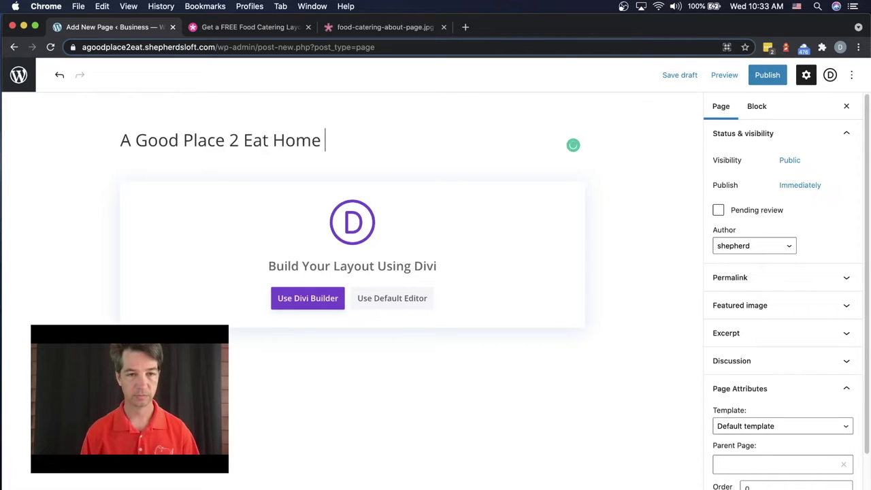
text(Page)
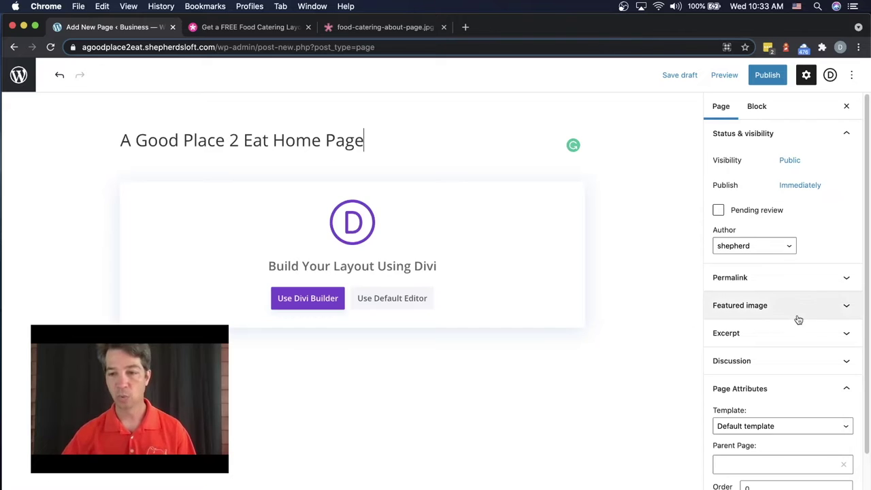
- Set the new page's template to Blank Page in its page attributes
scroll(795, 319, down, 3)
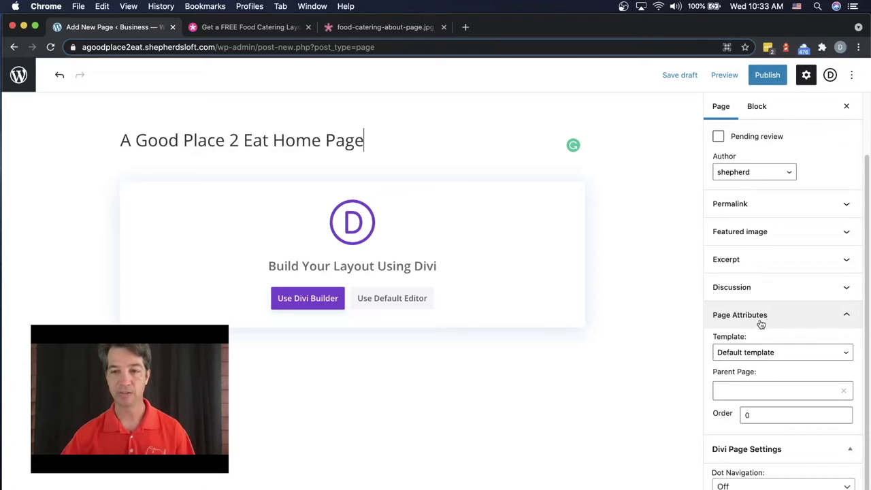
click(776, 354)
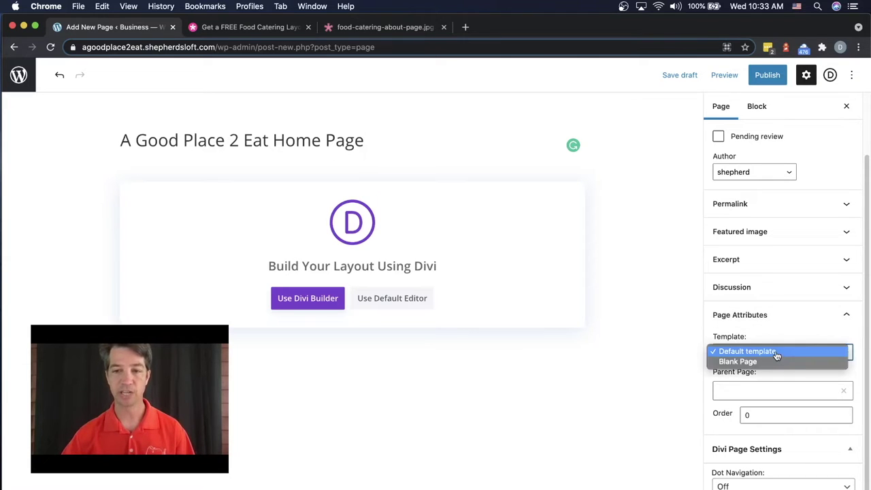
click(771, 361)
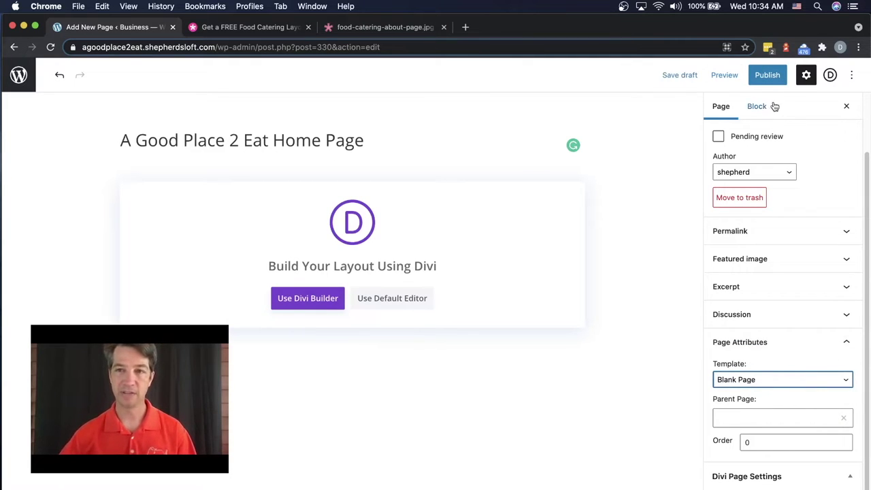
- Build the page with Divi Builder, searching the premade layouts for "catering" and loading the Food Catering About Page layout
click(311, 299)
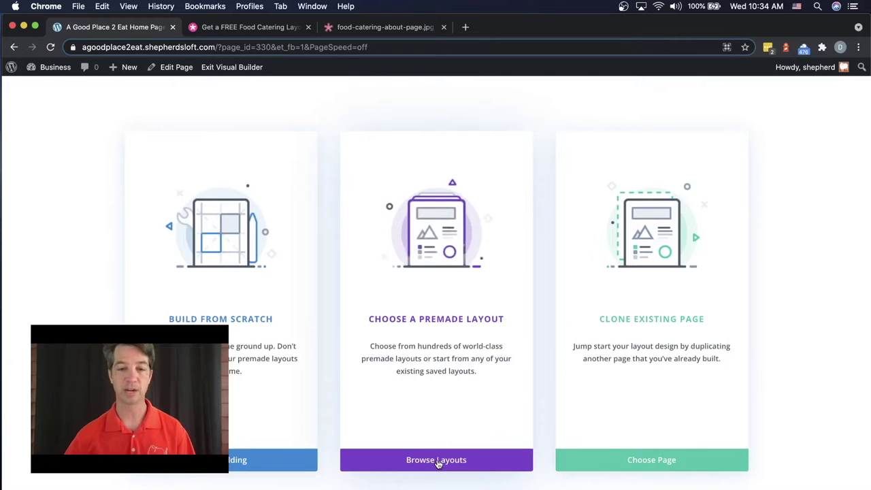
click(435, 460)
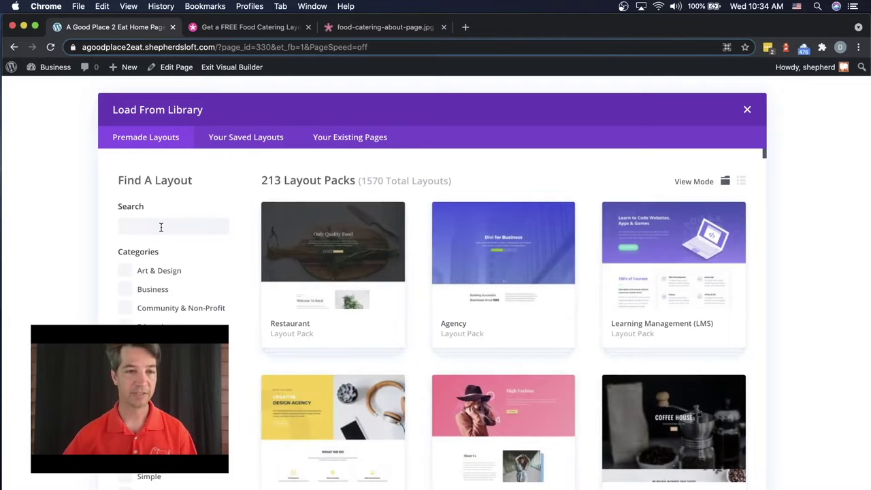
text(c)
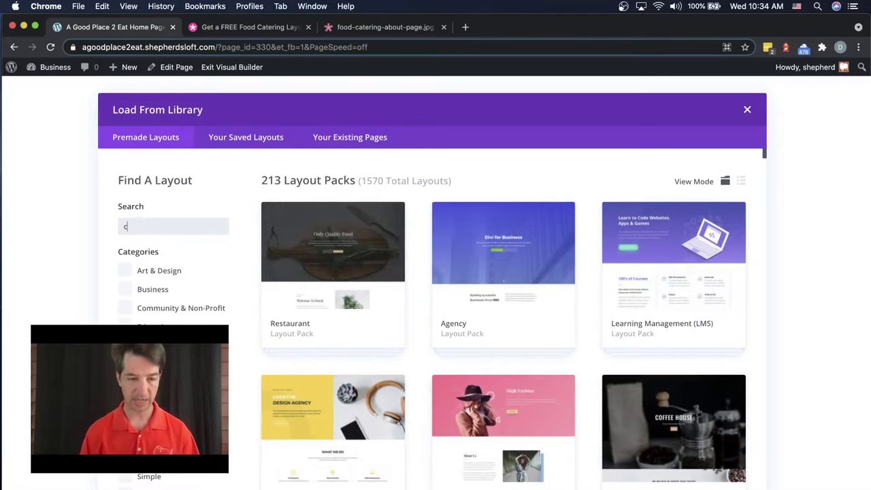
text(atering)
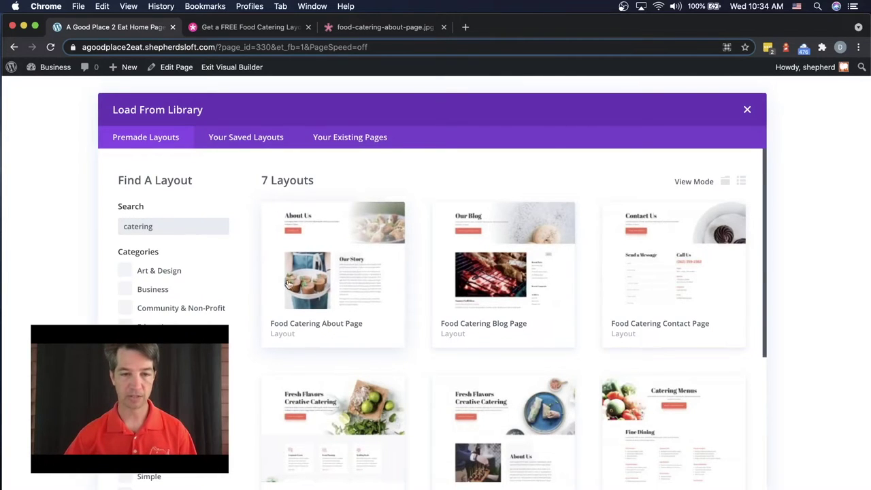
click(341, 261)
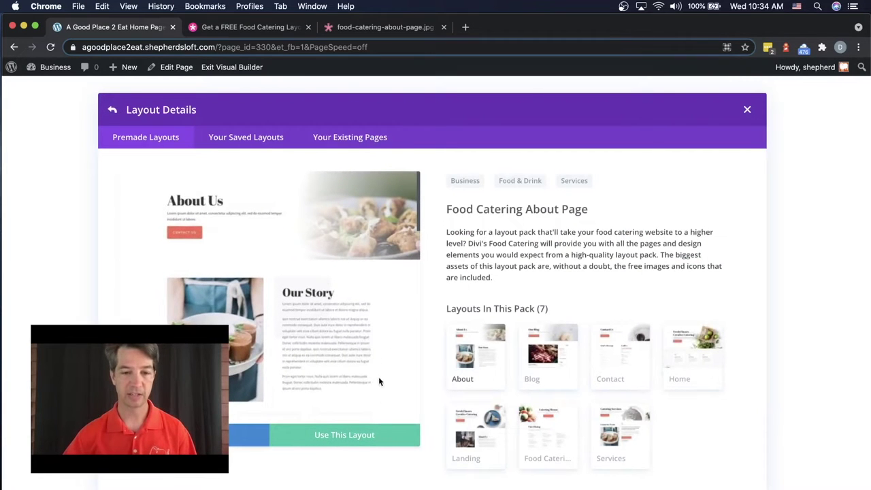
click(351, 438)
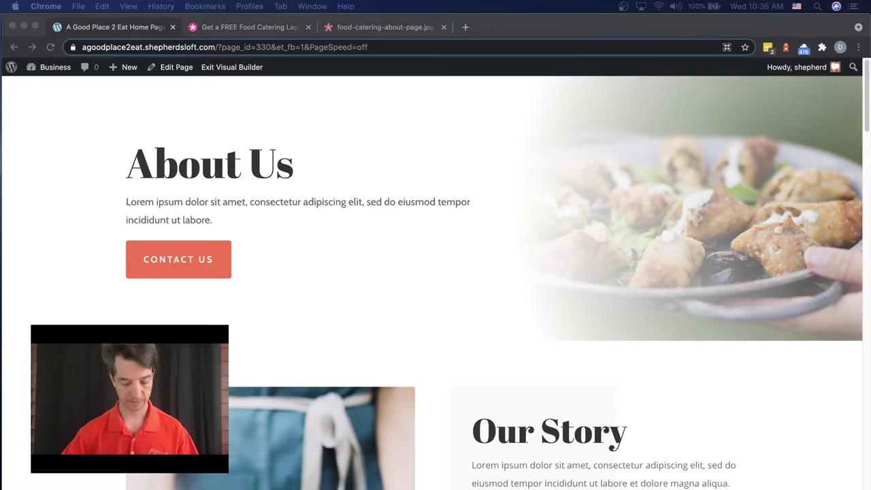
- Change the fullwidth header's title to "A Good Place 2 Eat" in its module settings
click(265, 184)
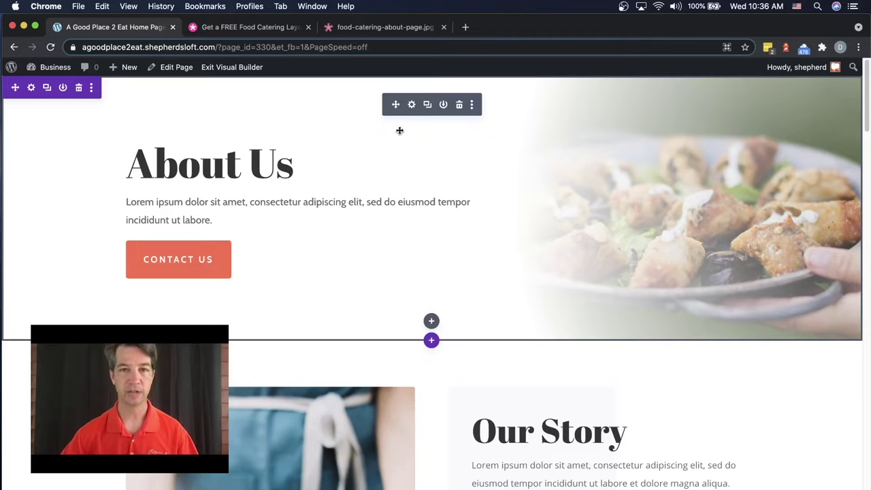
click(411, 105)
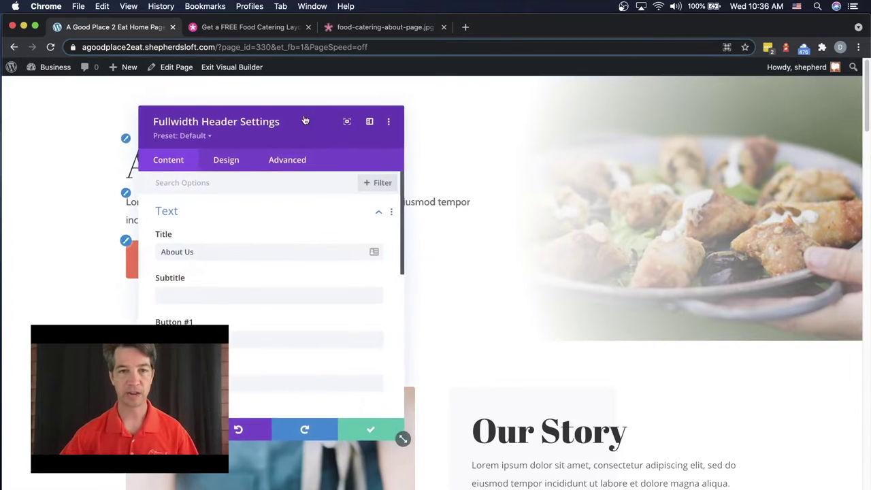
drag(302, 113, 616, 89)
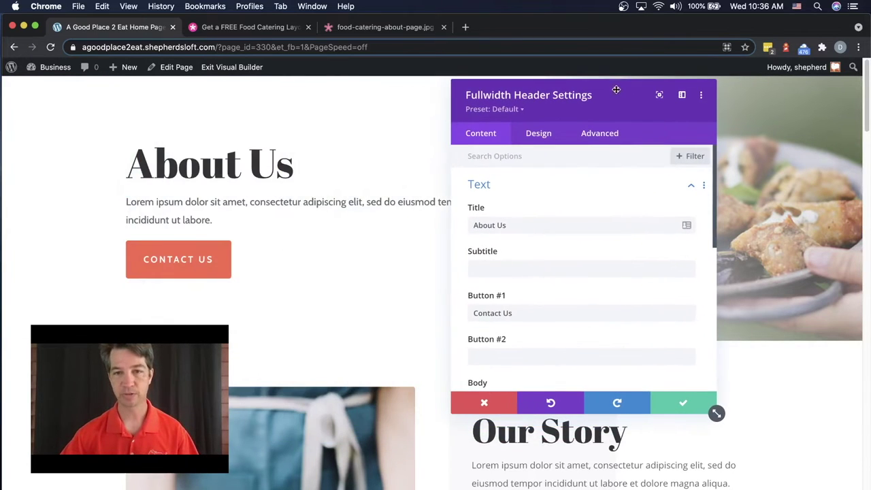
triple_click(527, 227)
text(A Good Place 2 Eat)
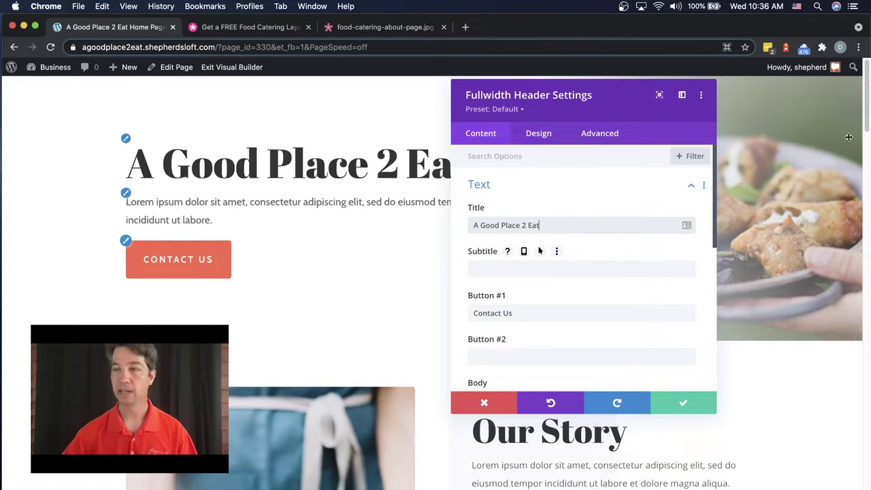
- Replace the header's body text with "Where good food comes to you!" and save the module's changes
scroll(633, 285, down, 5)
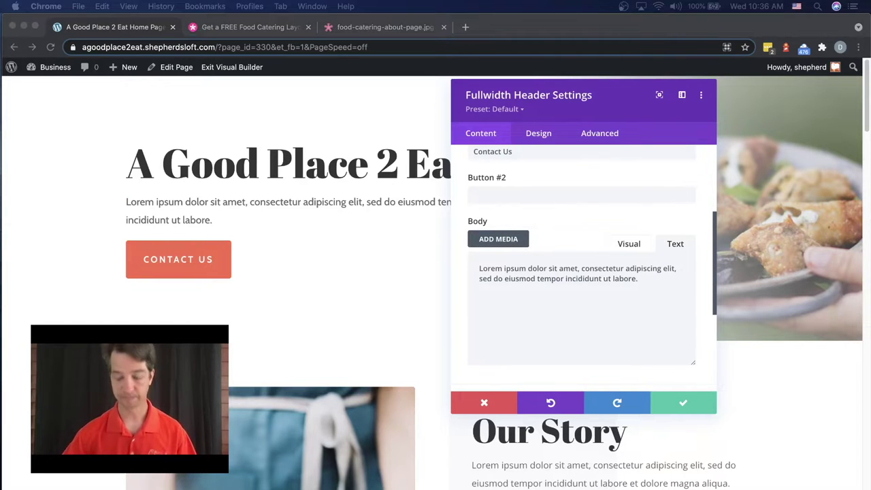
triple_click(575, 282)
text(Where good food comes to you!)
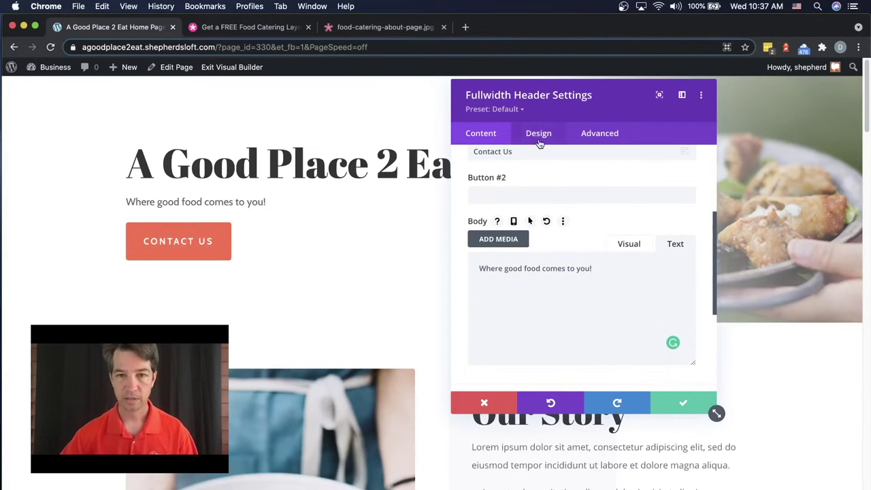
click(683, 402)
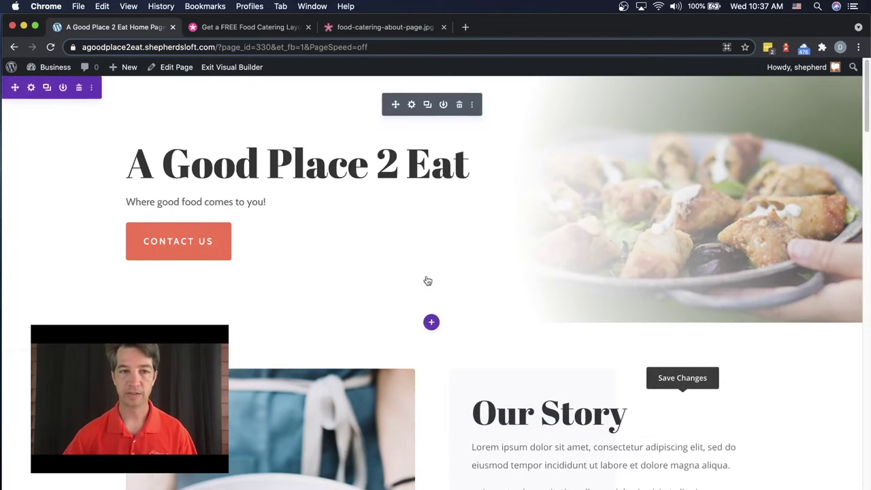
- Change the fullwidth header's first button text to "Schedule Your Meals" in its module settings
click(411, 103)
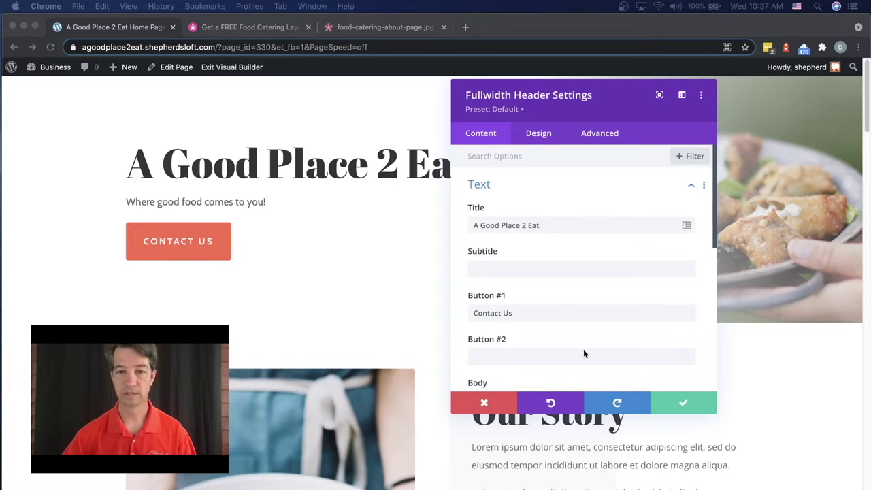
scroll(549, 307, down, 5)
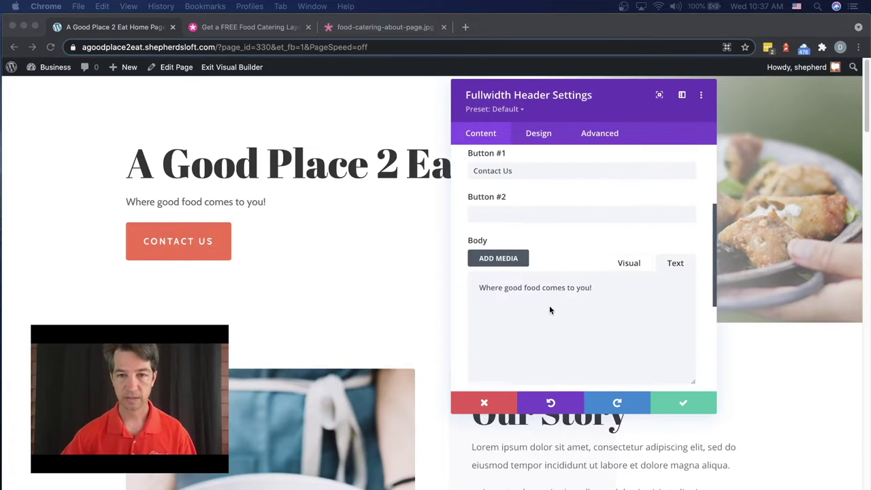
triple_click(534, 170)
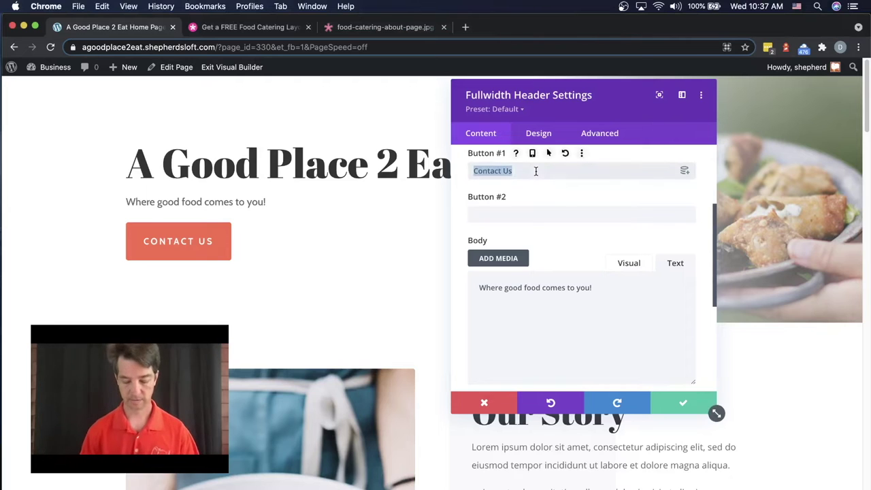
text(Schedu)
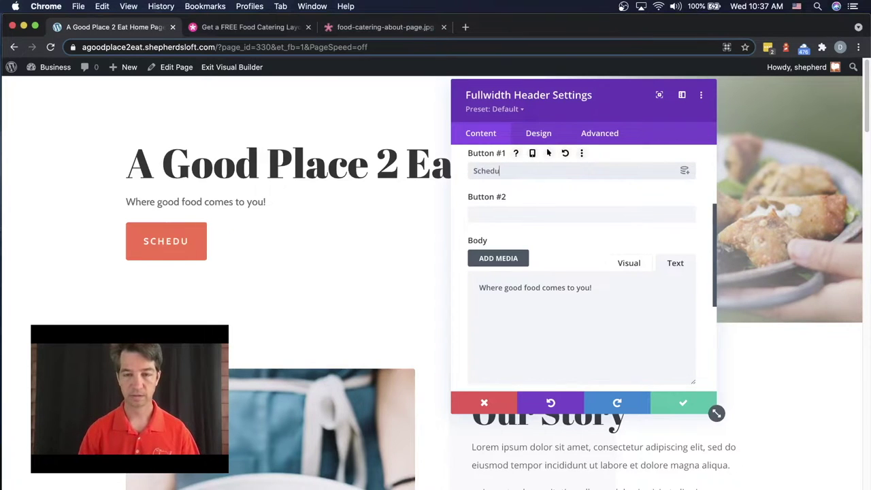
text(le Your Meals)
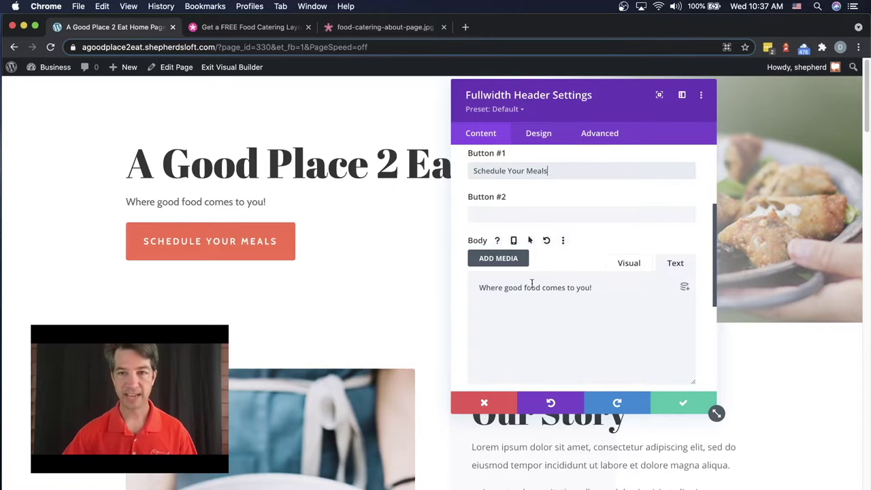
- Look through the fullwidth header's image and background options for the background photo, and save the module's changes
drag(621, 102, 351, 114)
click(272, 148)
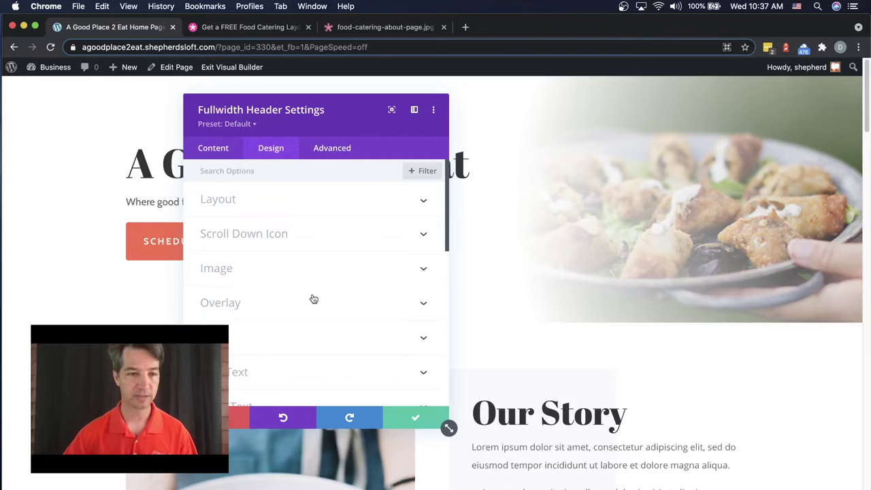
click(231, 272)
scroll(303, 283, up, 3)
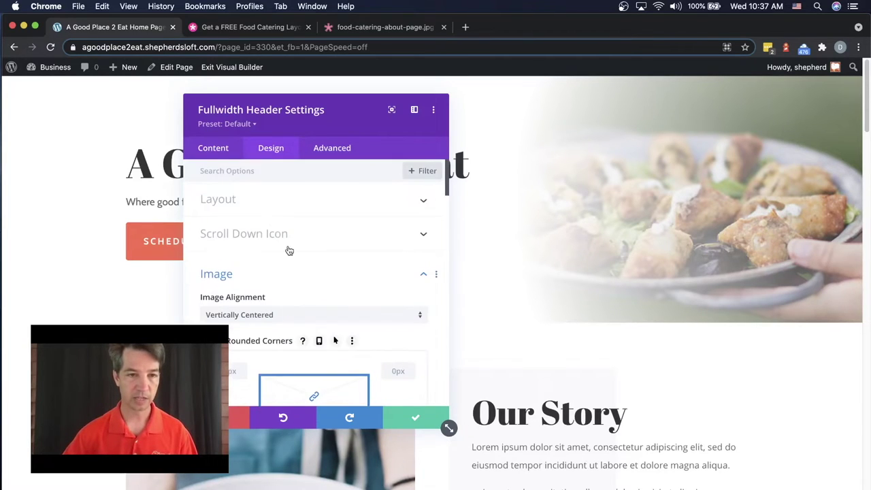
click(208, 147)
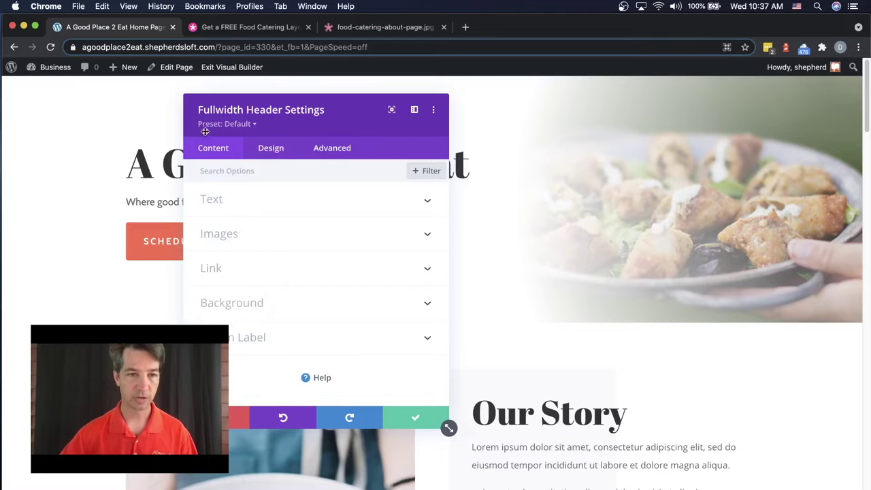
click(220, 313)
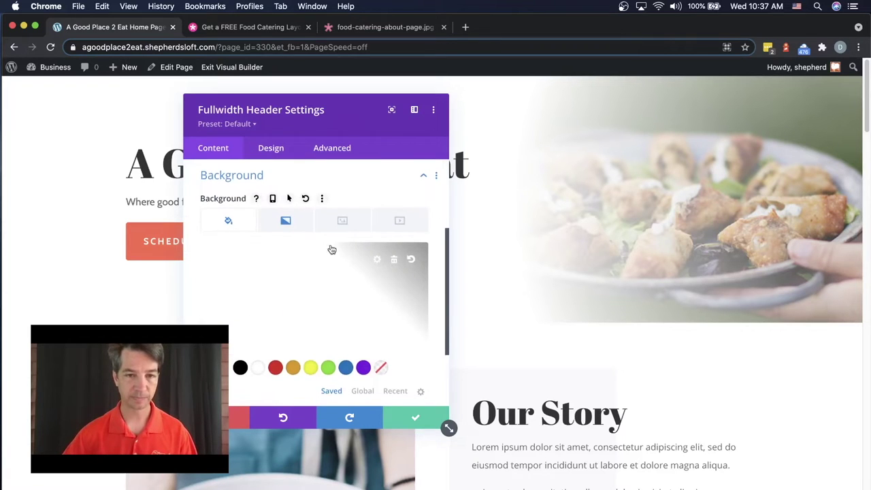
click(344, 221)
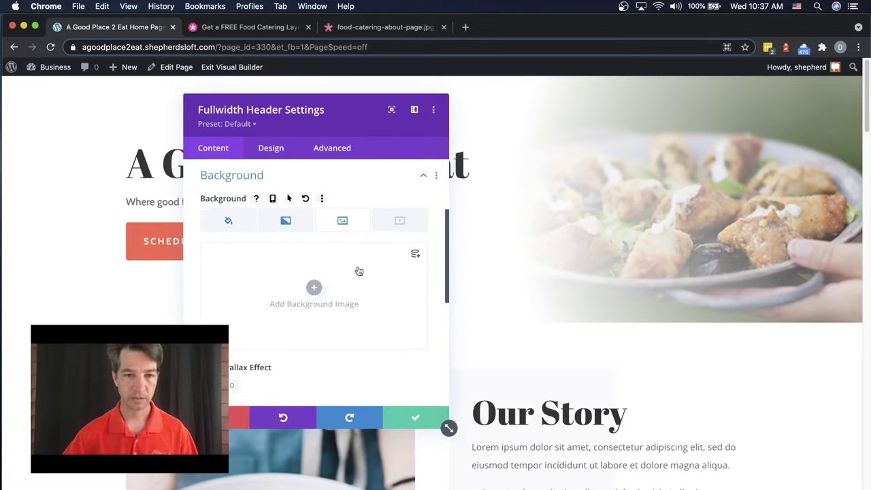
click(228, 221)
scroll(258, 217, down, 1)
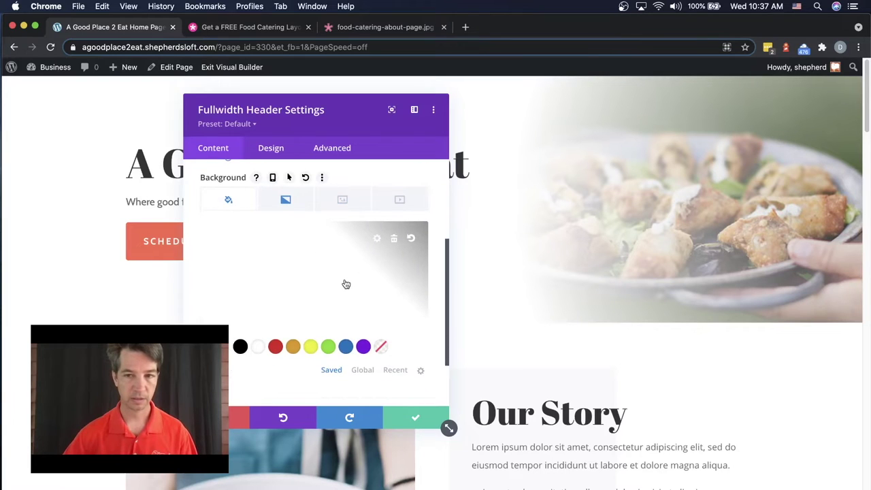
scroll(284, 211, up, 5)
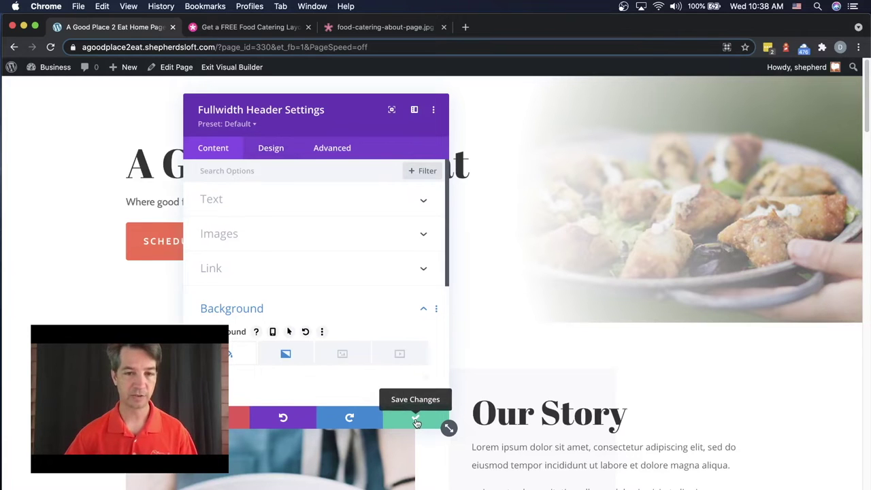
click(414, 423)
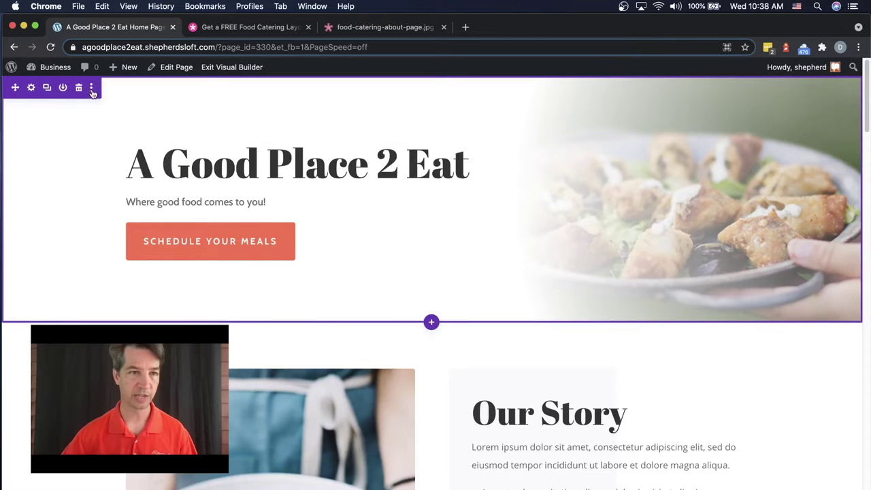
- Replace the header section's background image with mussles.jpg from the media library and save the section settings
click(31, 88)
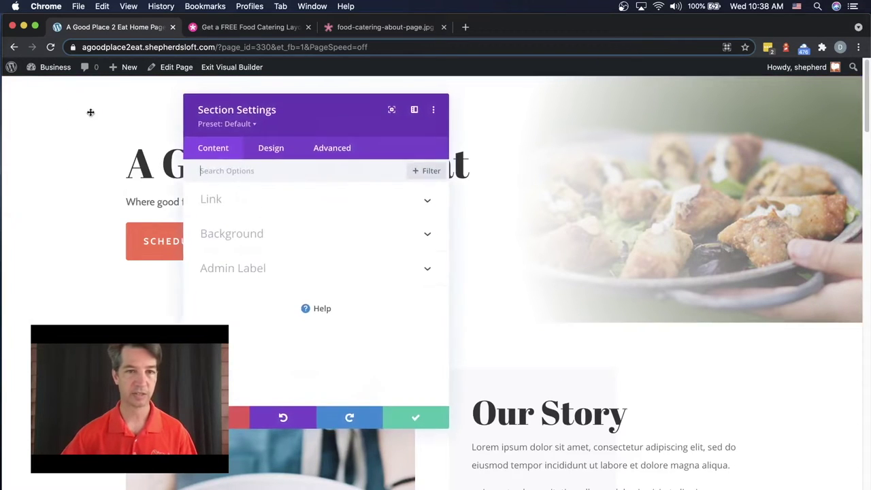
click(243, 233)
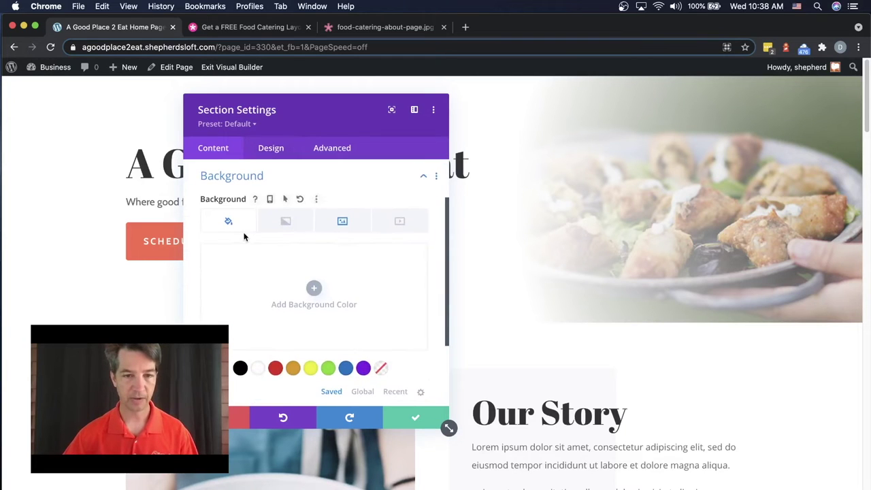
click(343, 222)
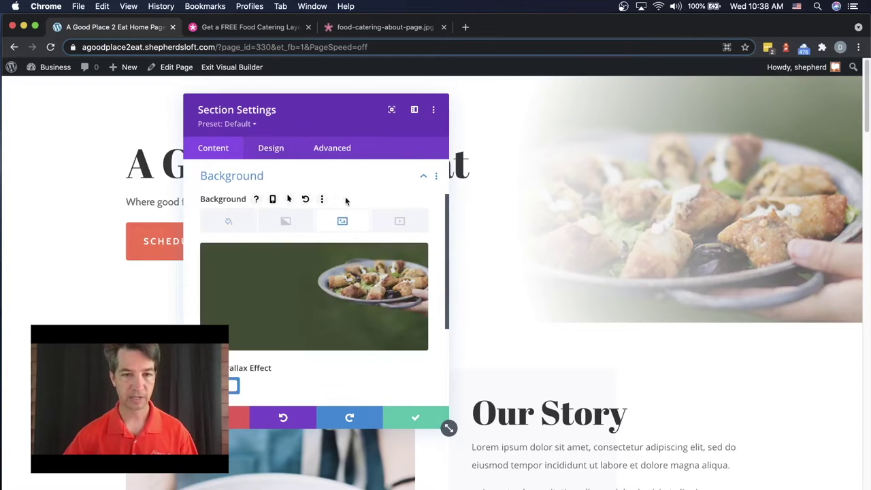
drag(361, 128, 275, 113)
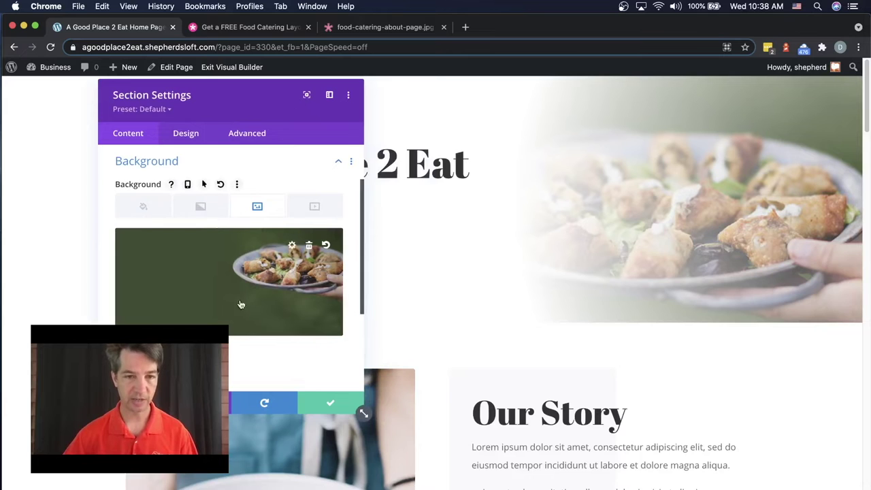
click(291, 246)
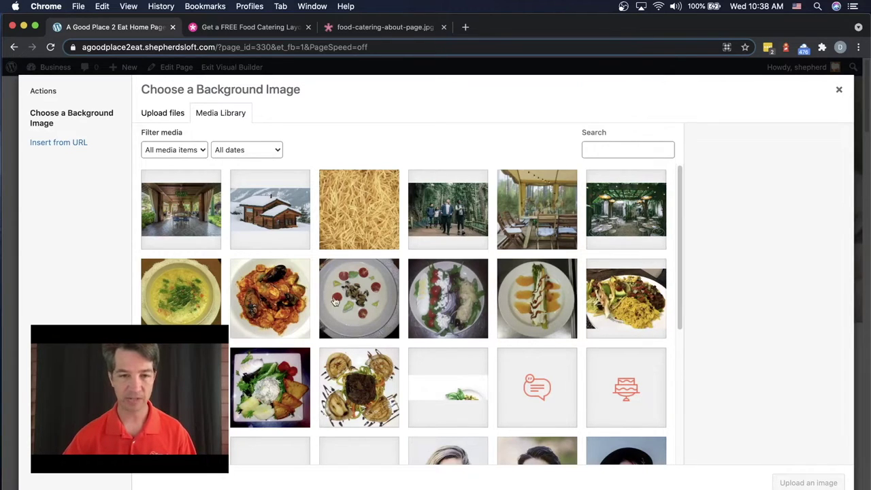
click(257, 298)
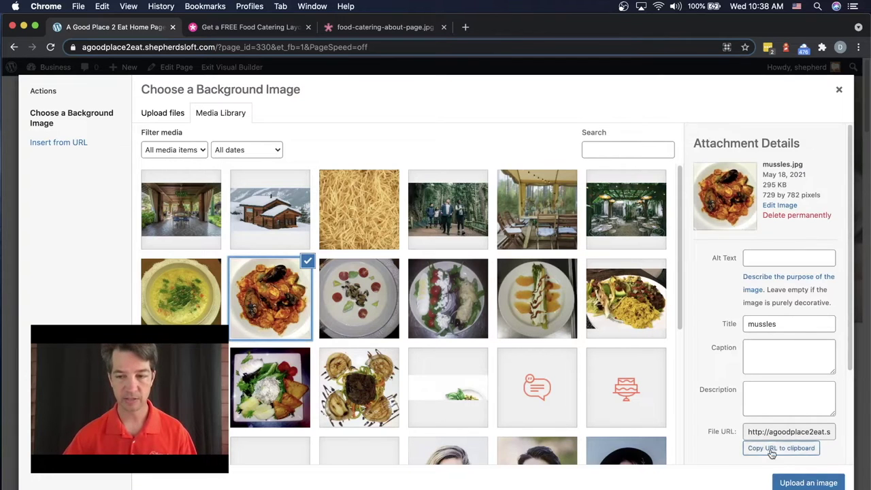
click(808, 483)
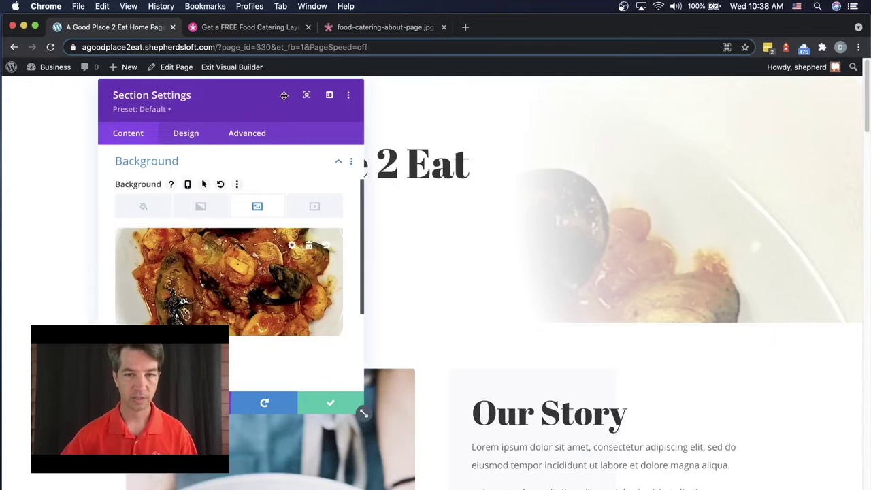
drag(294, 94, 242, 120)
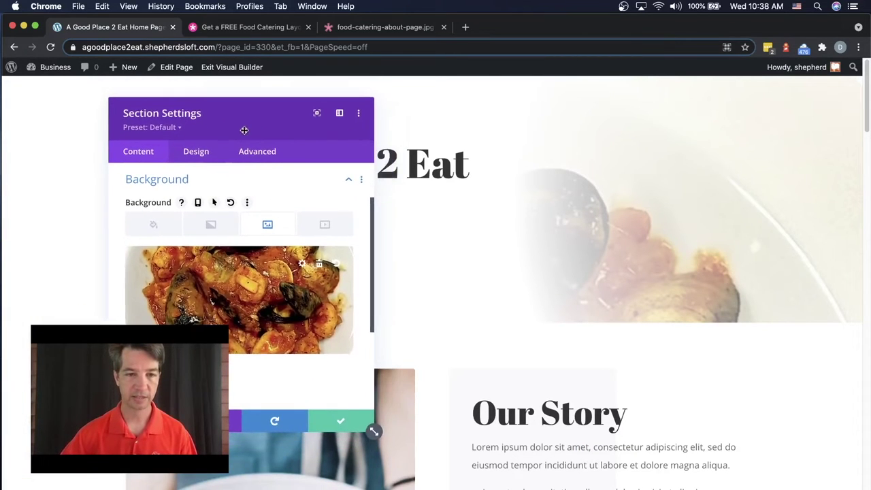
click(340, 420)
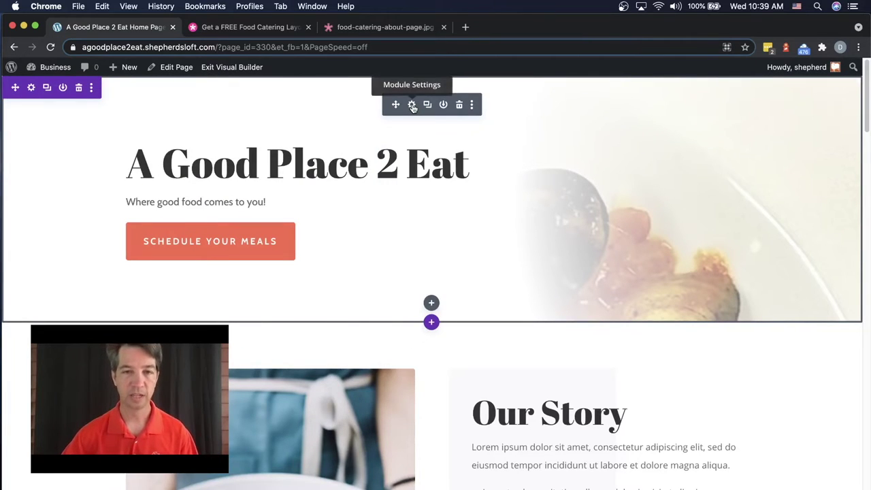
- Set the end position of the fullwidth header's background gradient to 80%, moving the settings window aside to view the whole header
click(411, 105)
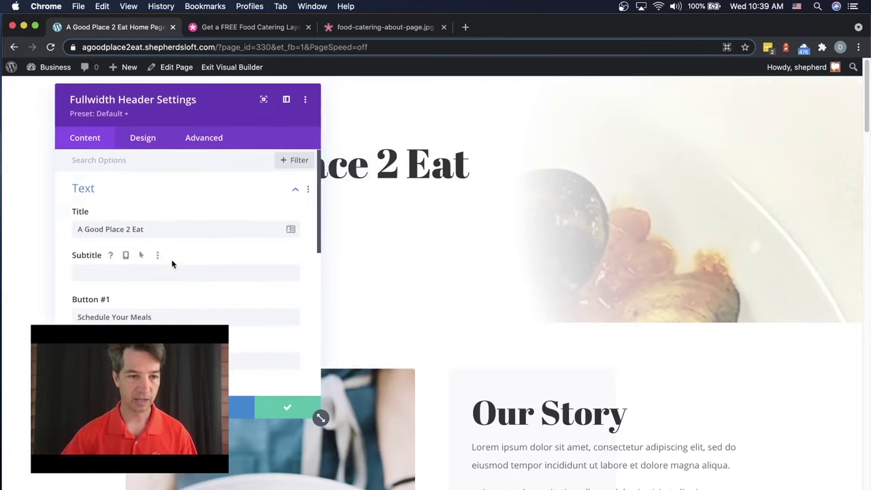
scroll(172, 260, down, 10)
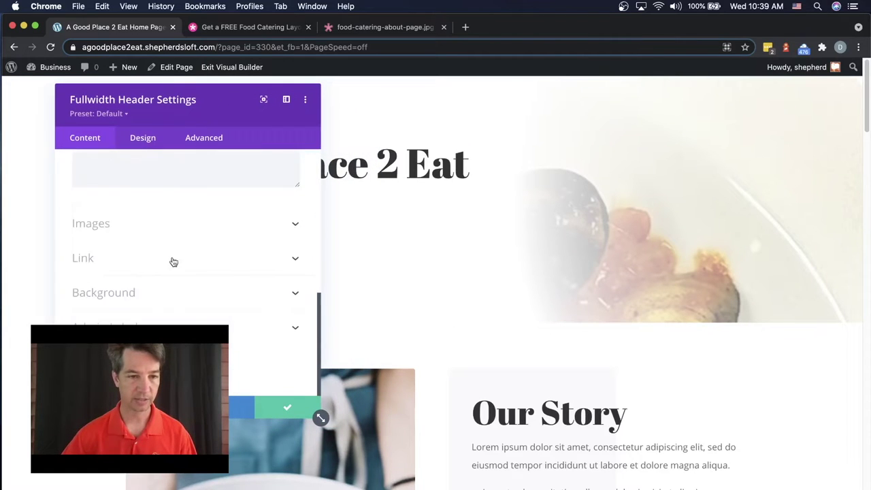
click(123, 293)
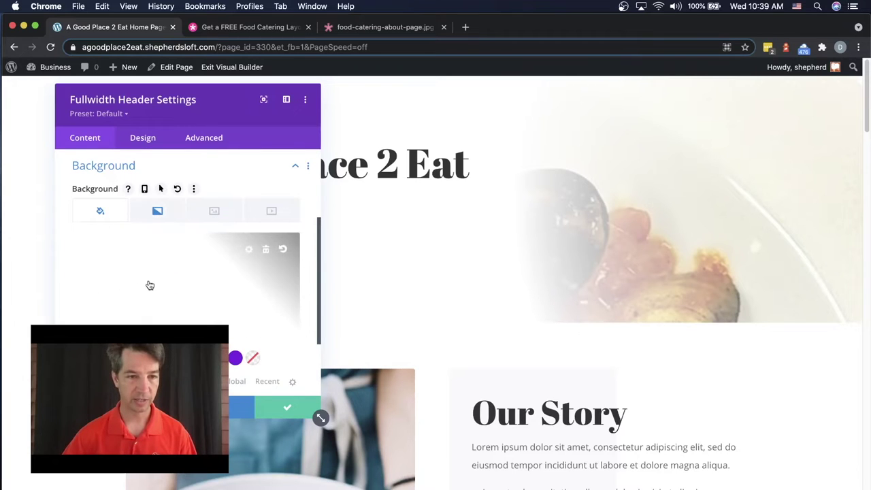
click(156, 211)
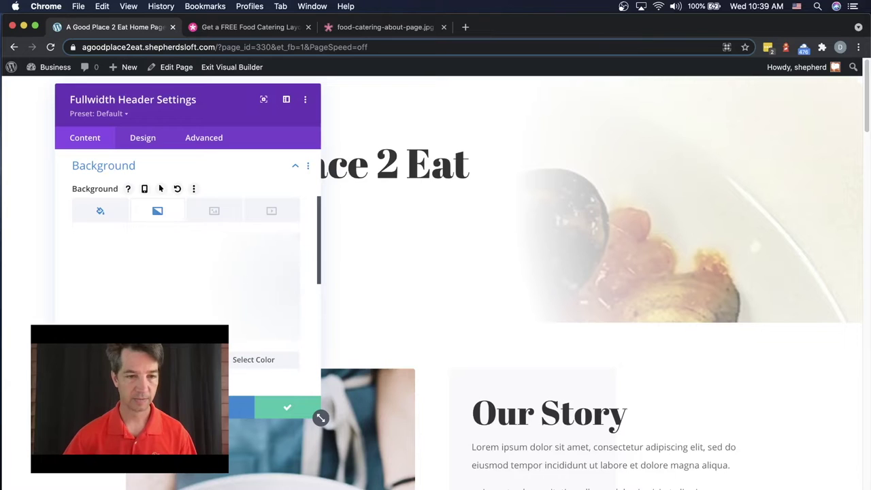
scroll(160, 189, down, 5)
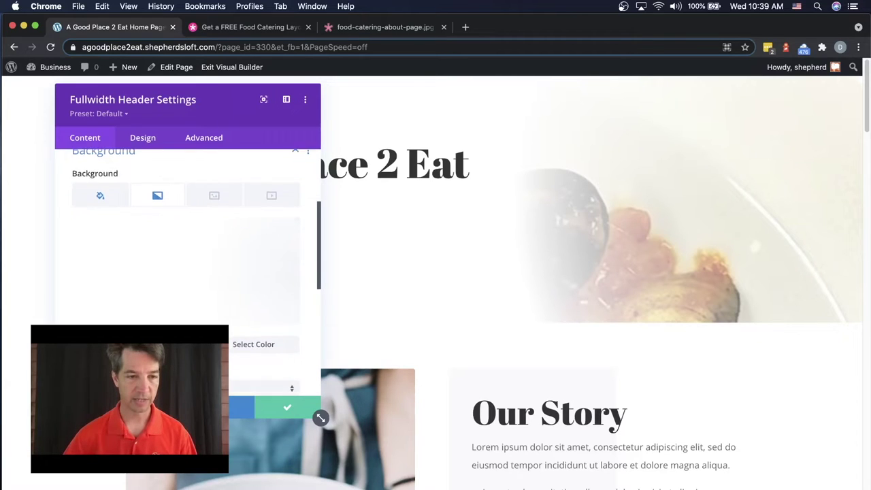
scroll(187, 238, down, 2)
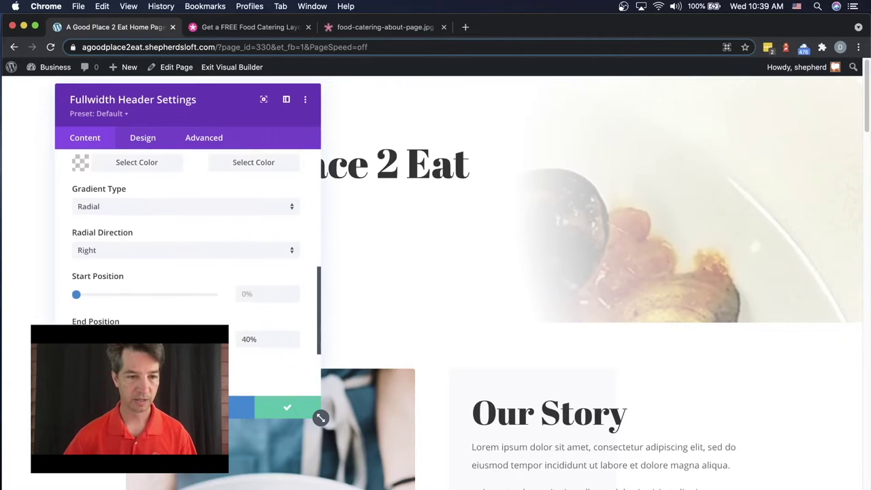
drag(132, 339, 182, 339)
drag(181, 100, 160, 144)
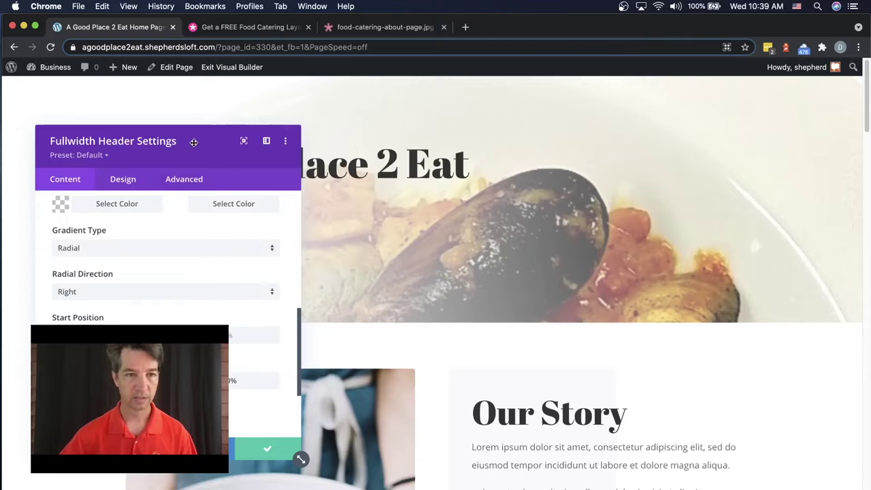
drag(194, 142, 202, 318)
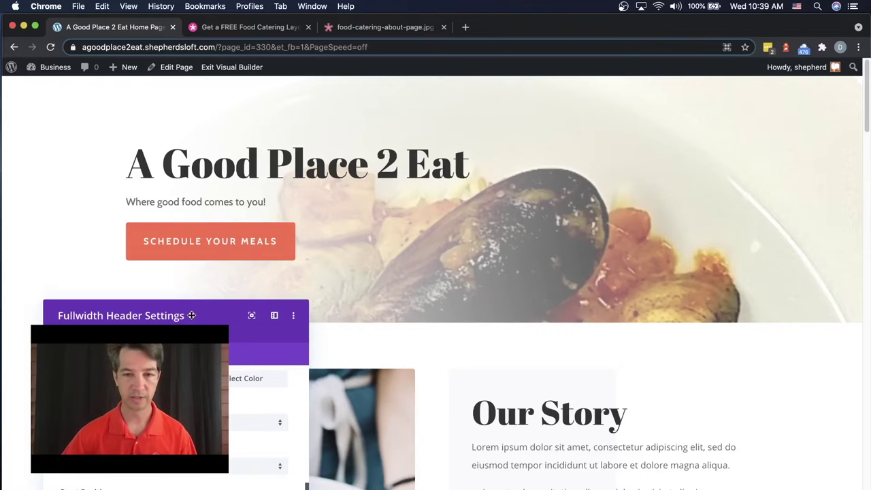
drag(192, 314, 219, 153)
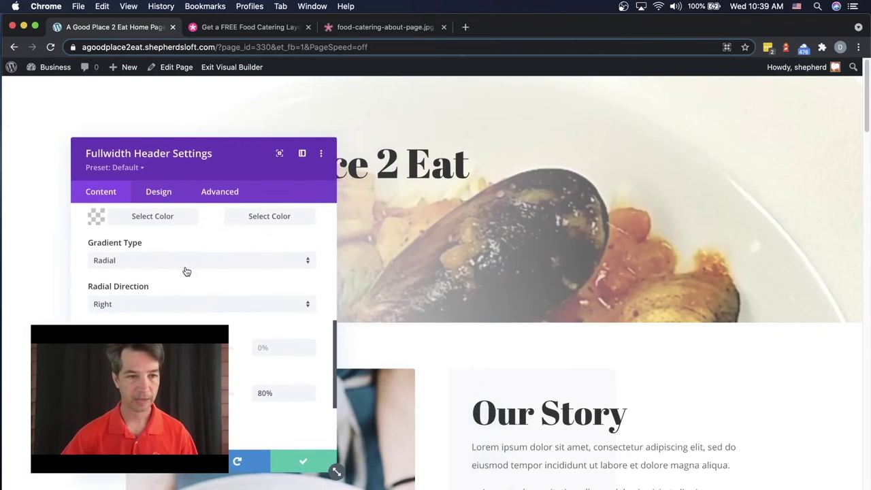
- Examine the fullwidth header's background color and gradient options
scroll(184, 271, up, 10)
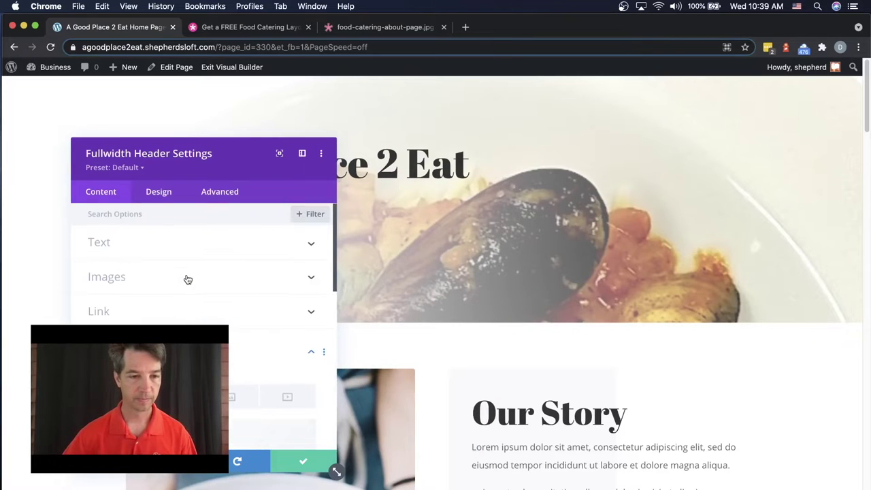
scroll(186, 276, down, 5)
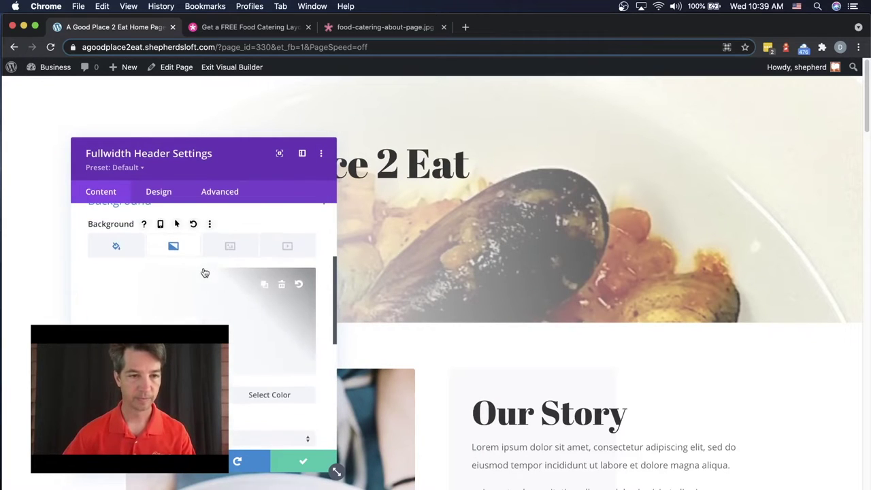
click(118, 248)
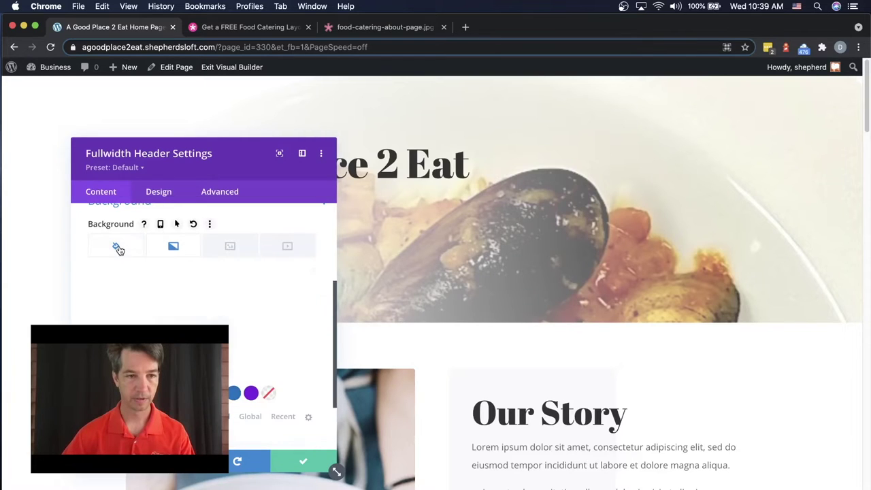
click(270, 393)
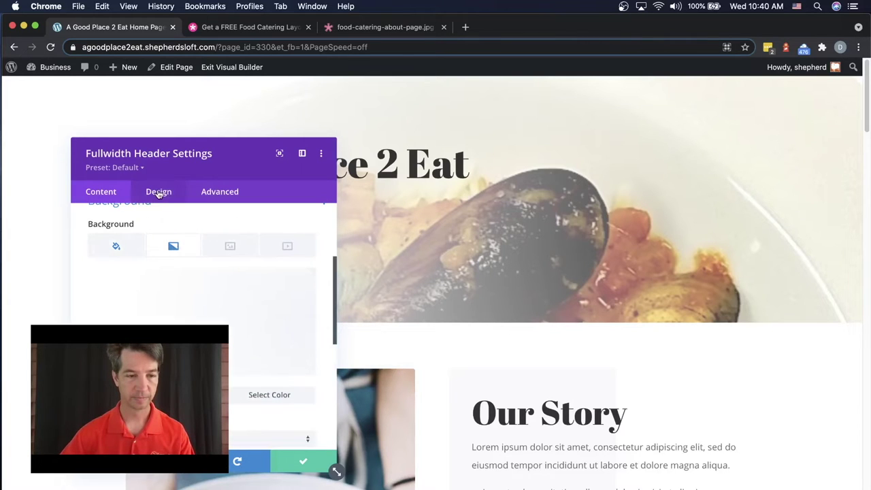
- Look through the fullwidth header's design options, including its filter settings, moving the settings window aside to view the header
click(159, 192)
drag(204, 159, 642, 216)
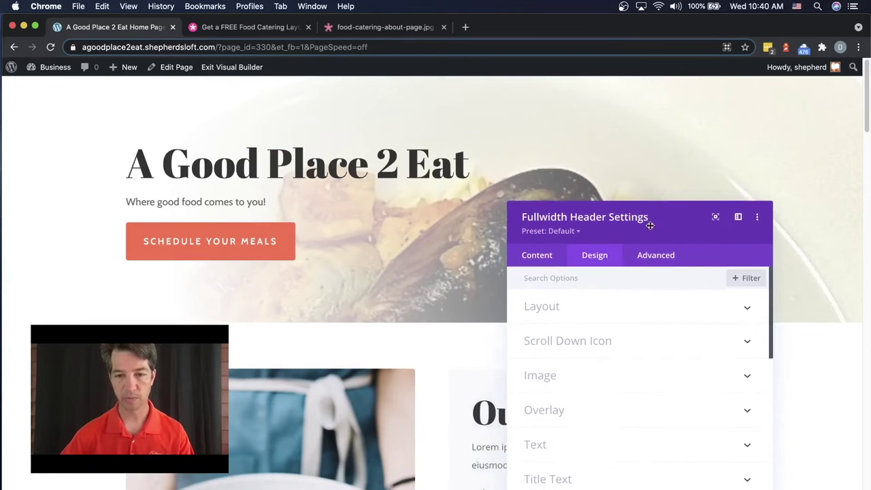
scroll(585, 438, down, 5)
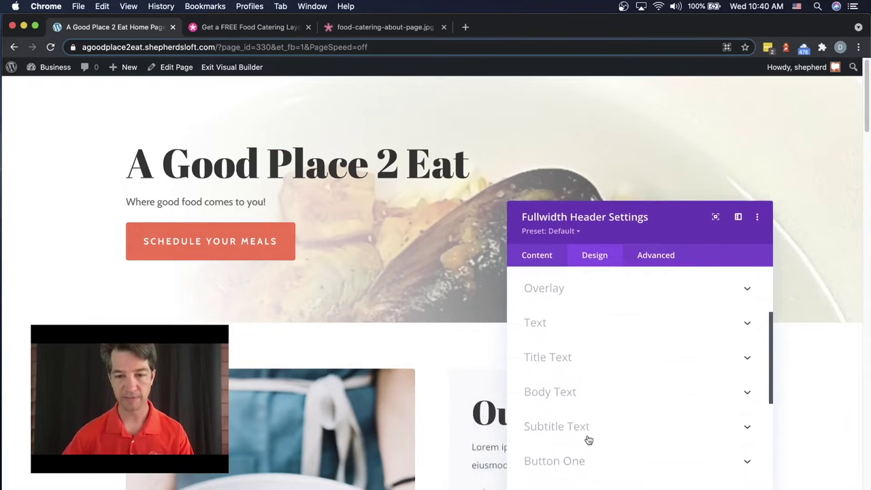
scroll(592, 437, down, 1)
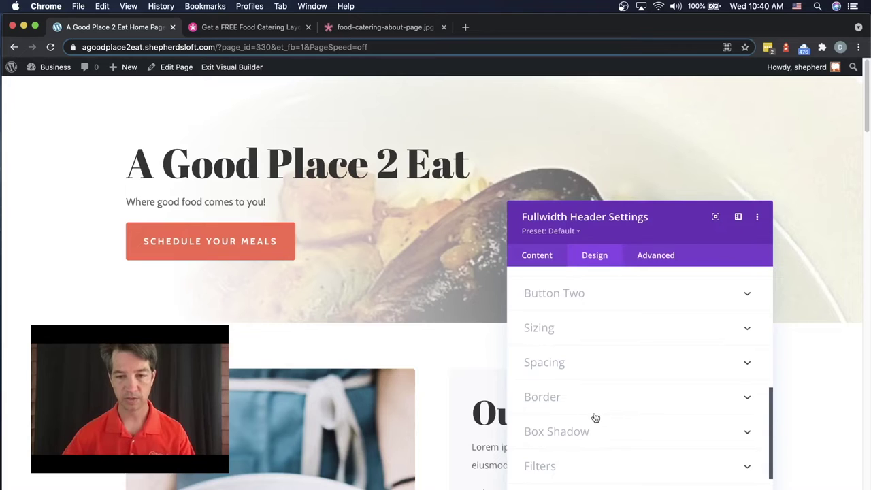
scroll(587, 405, down, 2)
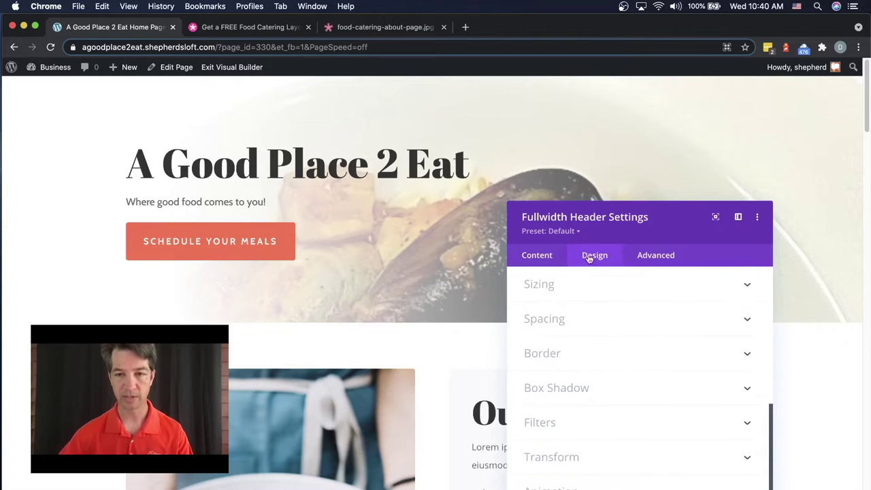
click(541, 423)
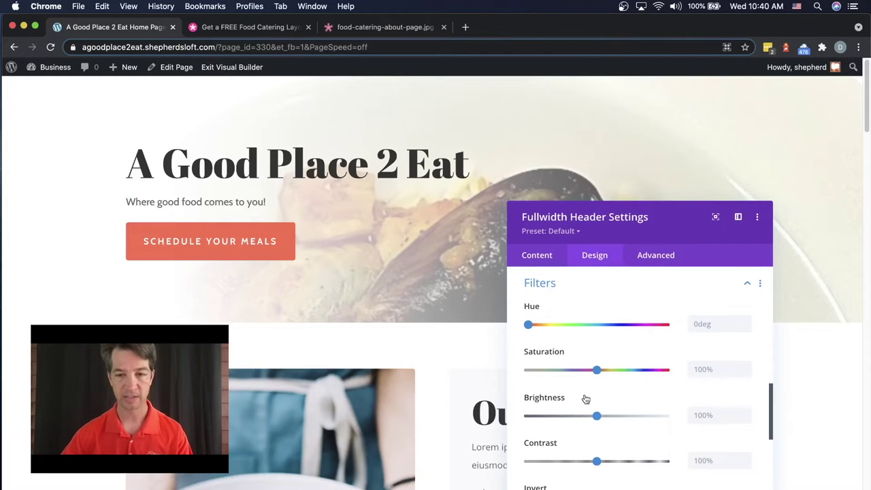
scroll(601, 404, down, 3)
scroll(602, 407, down, 2)
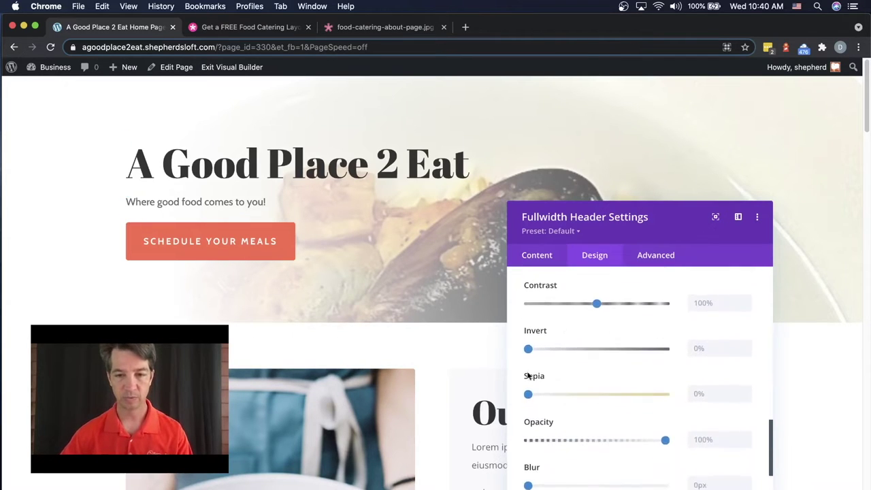
scroll(573, 388, up, 1)
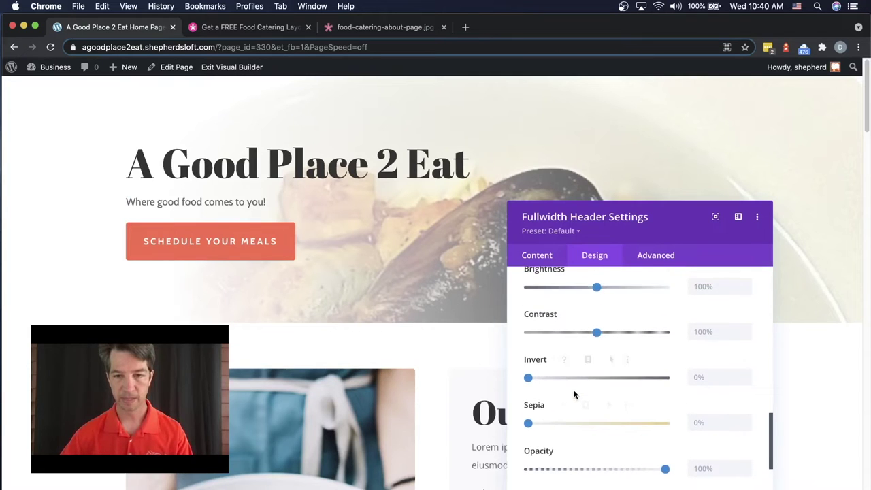
scroll(575, 392, up, 3)
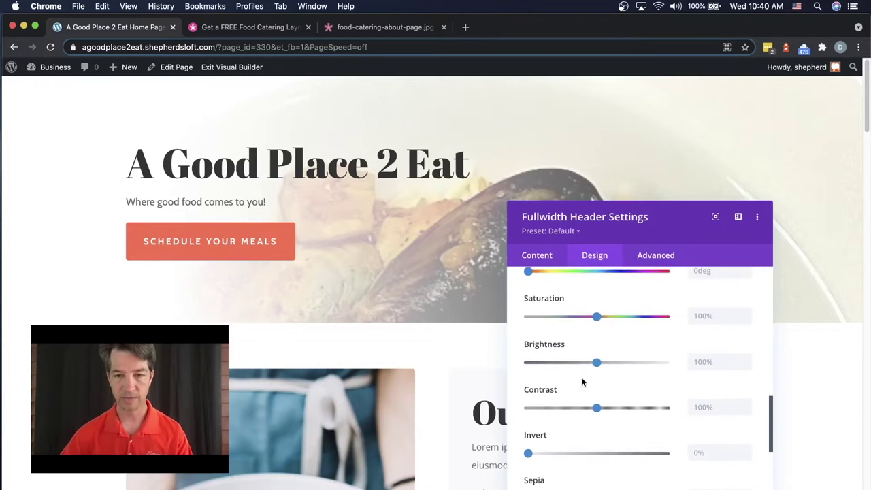
scroll(591, 350, up, 1)
- Try a saturation of 104% on the fullwidth header, reset it to the default, and close the module settings
mouse_move(595, 348)
mouse_down()
mouse_move(662, 347)
mouse_move(541, 354)
mouse_move(599, 352)
mouse_up()
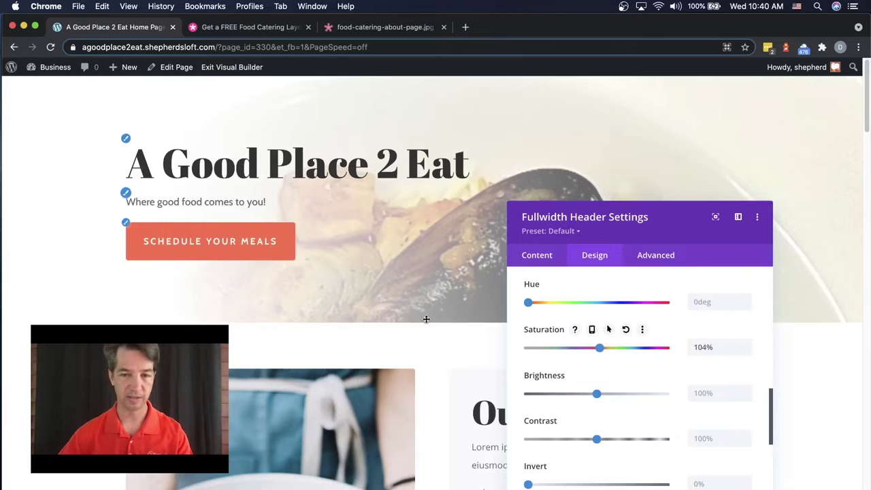
double_click(716, 345)
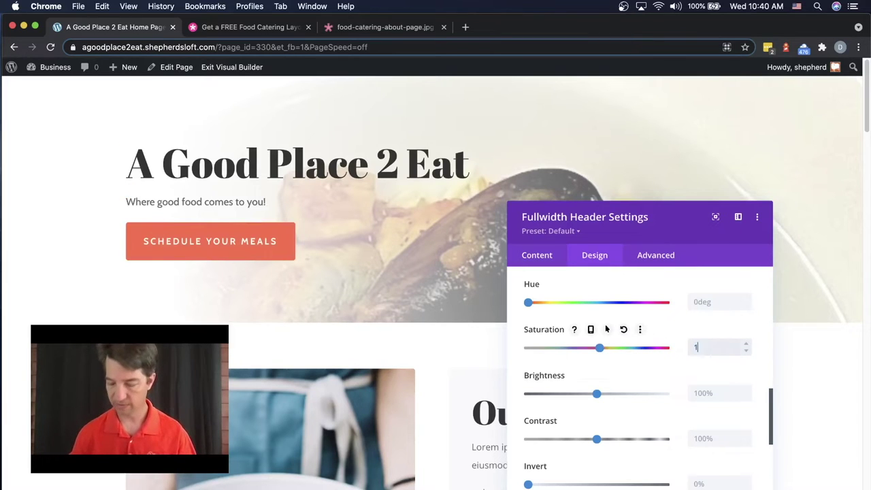
key(BackSpace)
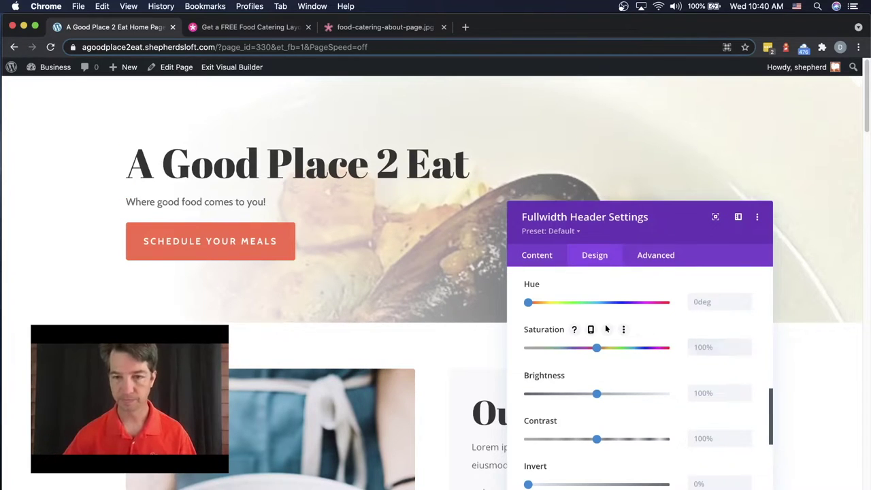
key(Escape)
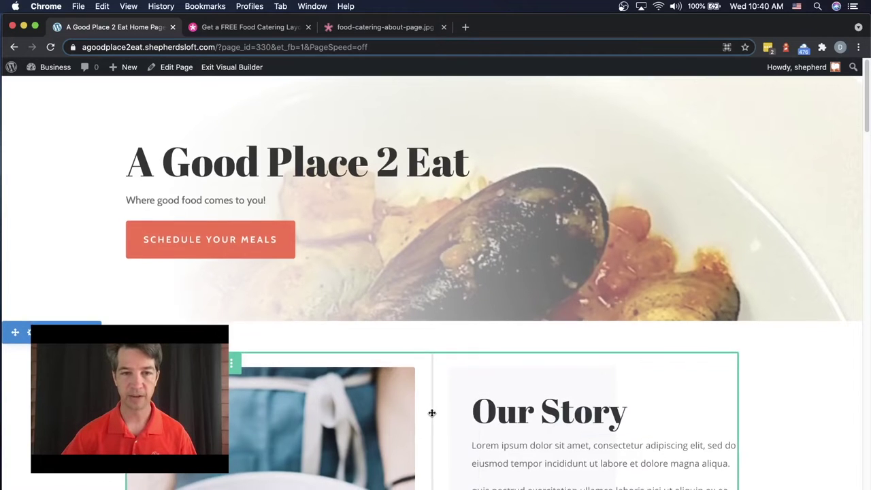
- Remove the row with the three blurbs (100% Organic, Ethically Sourced Ingredients, Fresh & Innovative) below the Our Story content
scroll(431, 412, down, 1)
scroll(431, 412, down, 1)
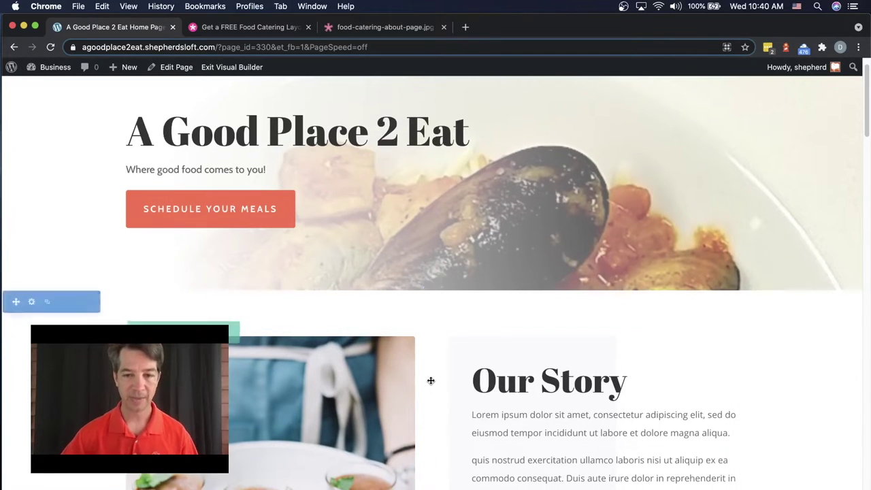
scroll(429, 381, down, 3)
scroll(430, 380, down, 10)
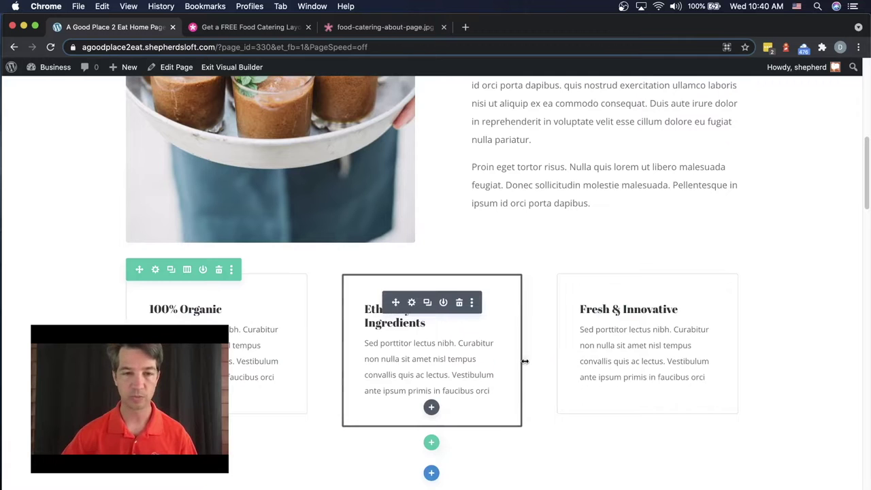
scroll(525, 361, up, 2)
scroll(524, 361, up, 3)
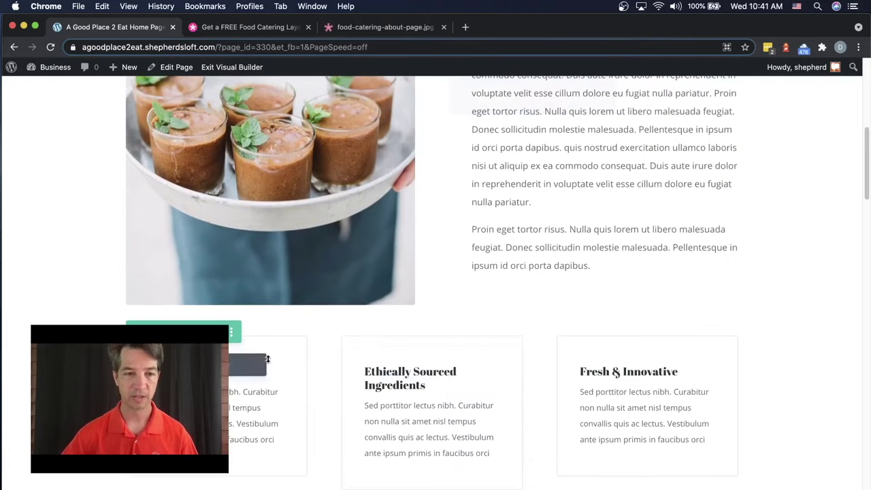
drag(263, 334, 436, 272)
- Insert a single-column row below the Our Story content and add a Text module to it
click(432, 273)
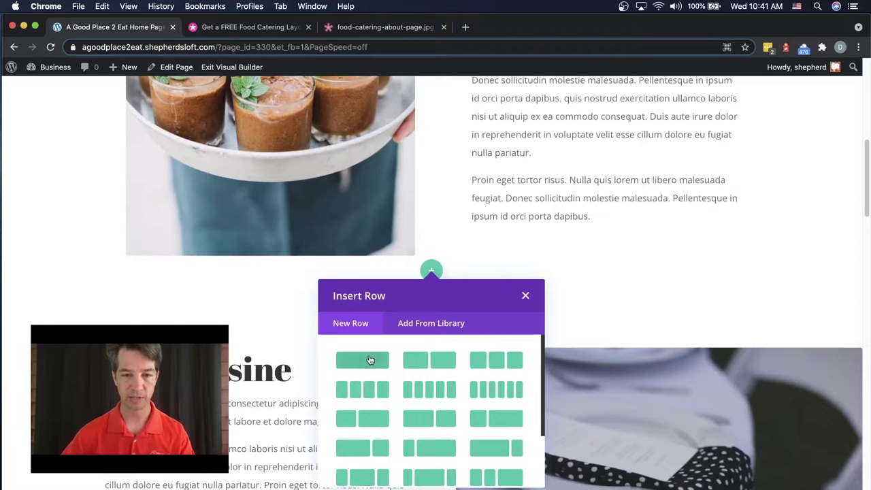
click(367, 362)
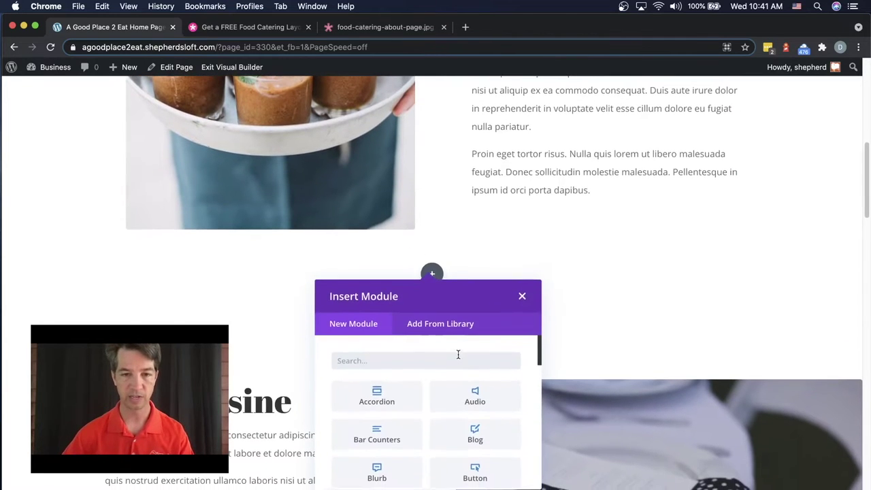
text(text)
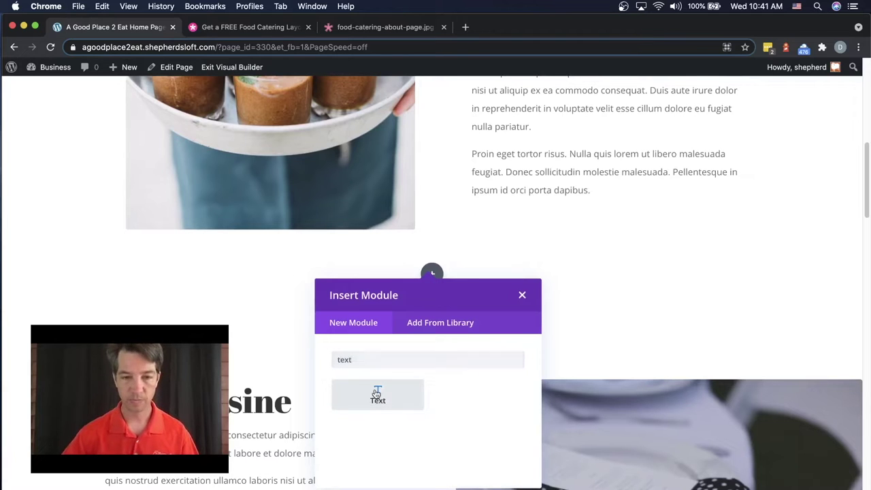
click(379, 397)
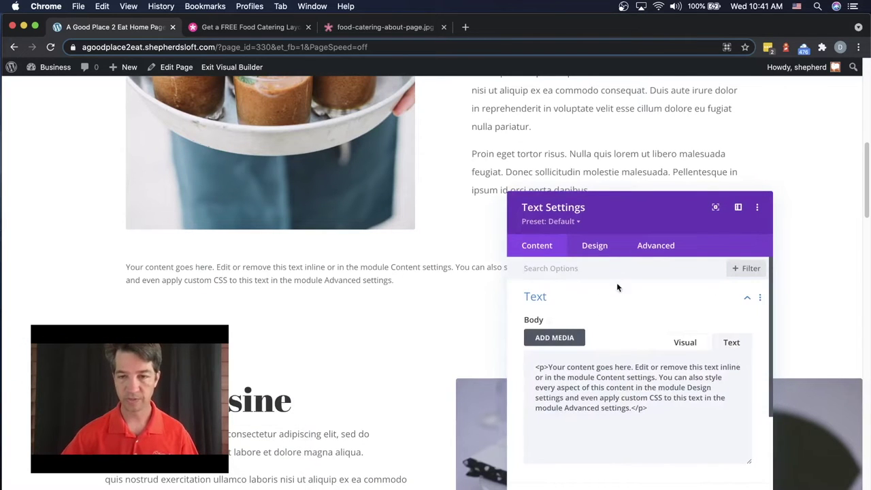
- Replace the new text module's placeholder body with "Spend less time cooking and cleaning while on vacation."
click(597, 373)
key(cmd+a)
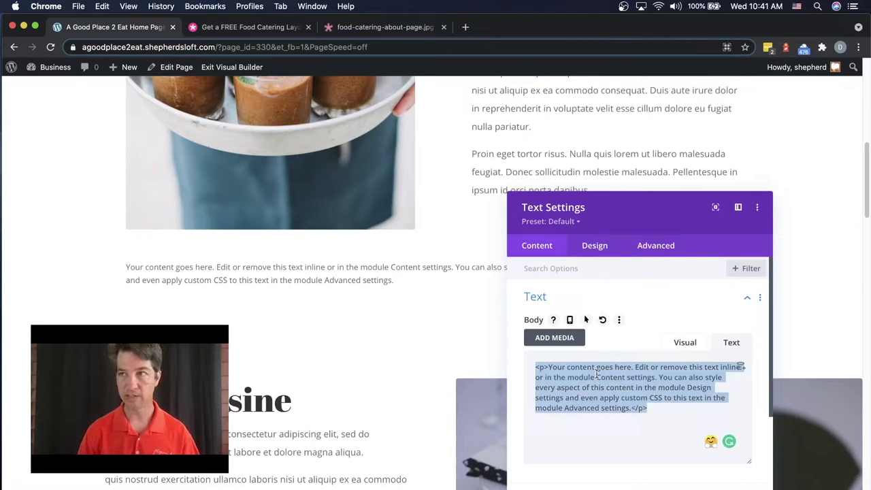
key(cmd+Tab)
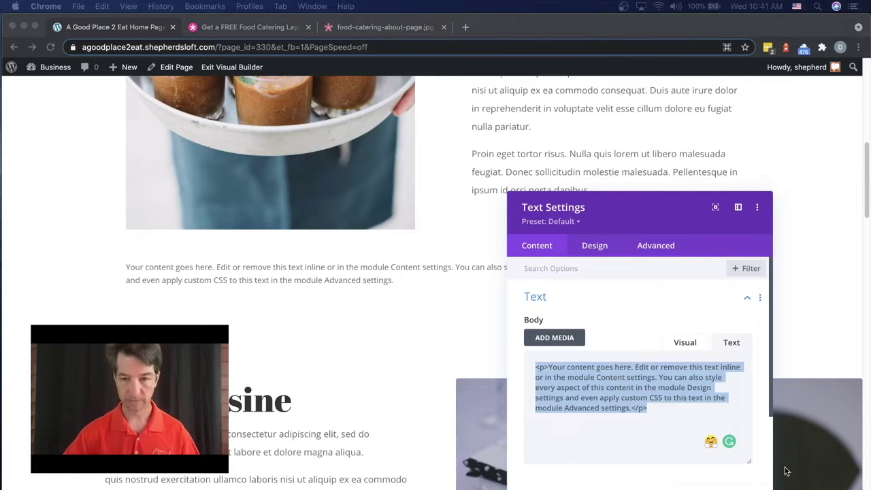
key(cmd+Tab)
click(636, 404)
key(cmd+a)
text(Spend less time cooking and cleaning)
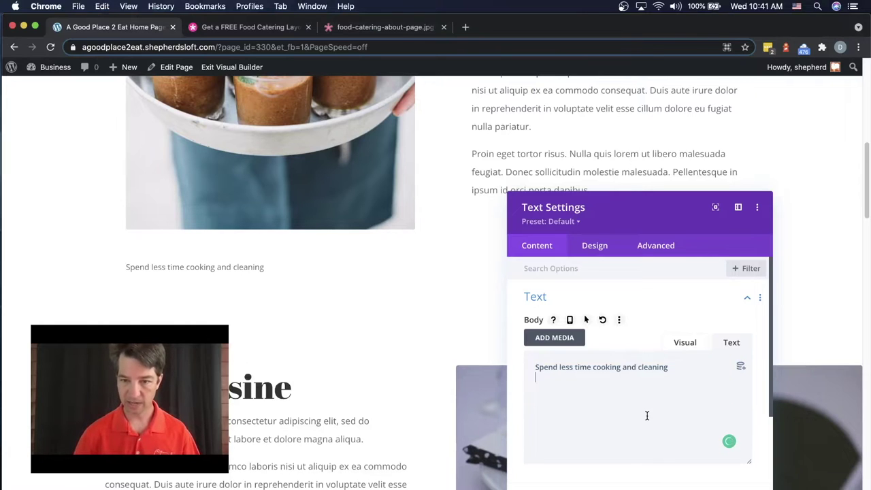
text(\)
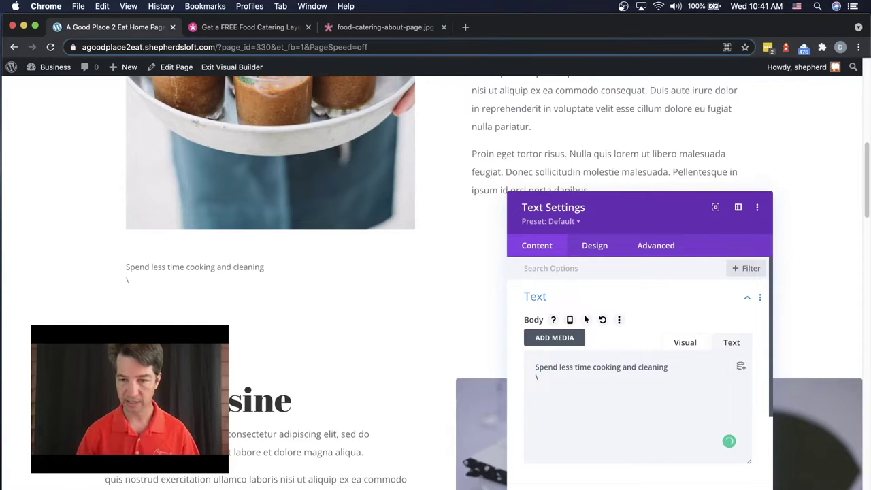
key(BackSpace)
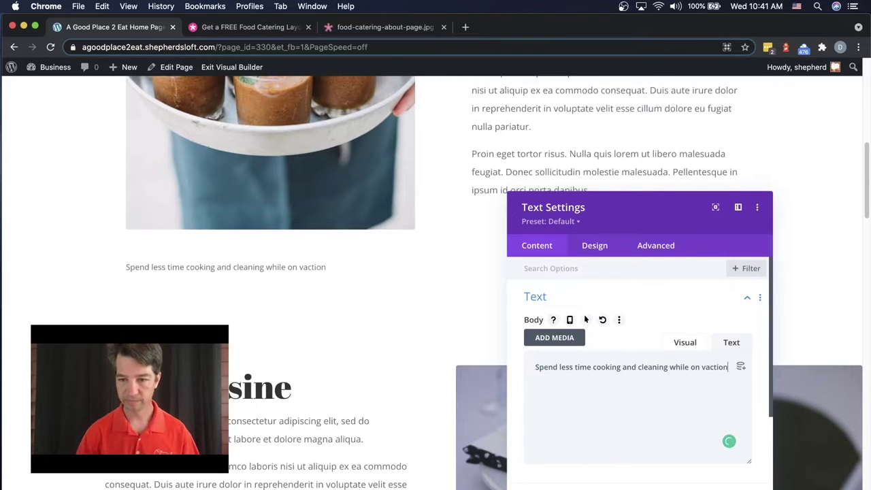
key(Left)
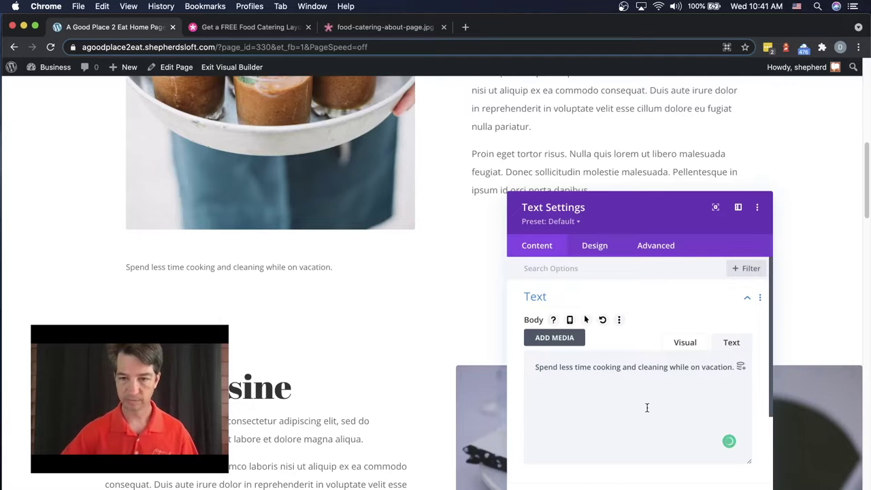
- Examine the new text module's text design options and compare its text with the surrounding page content
click(593, 247)
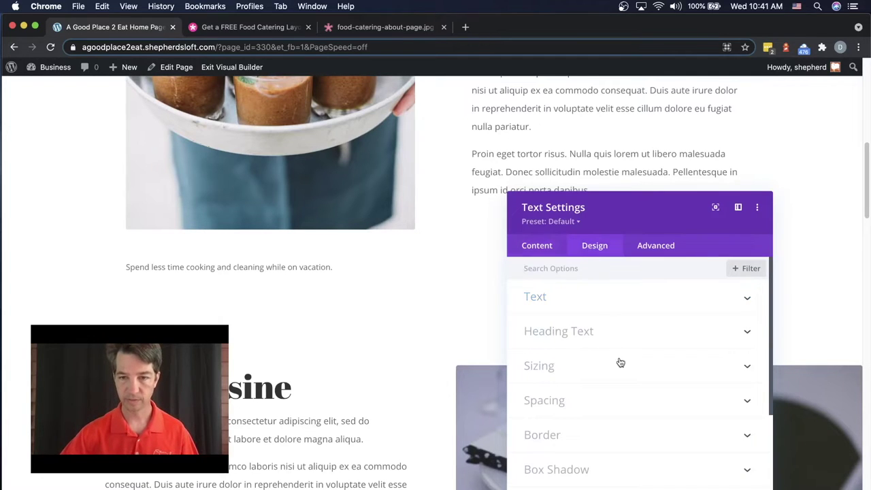
click(545, 294)
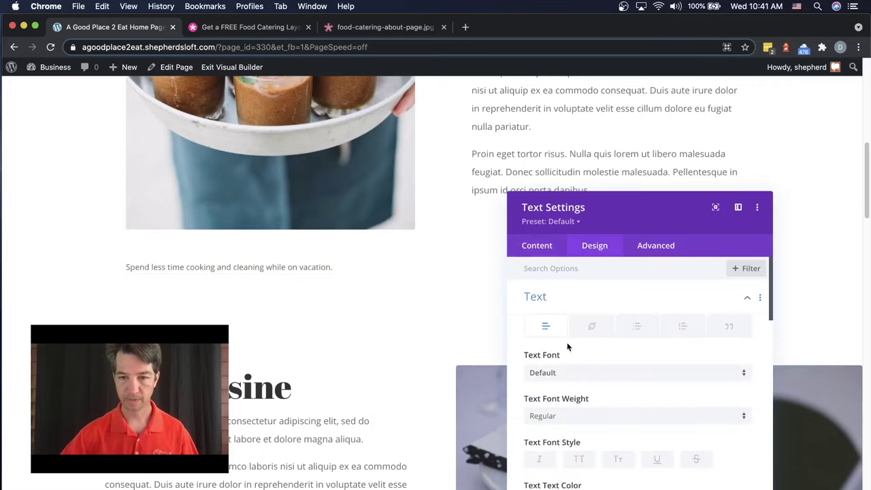
scroll(412, 389, up, 8)
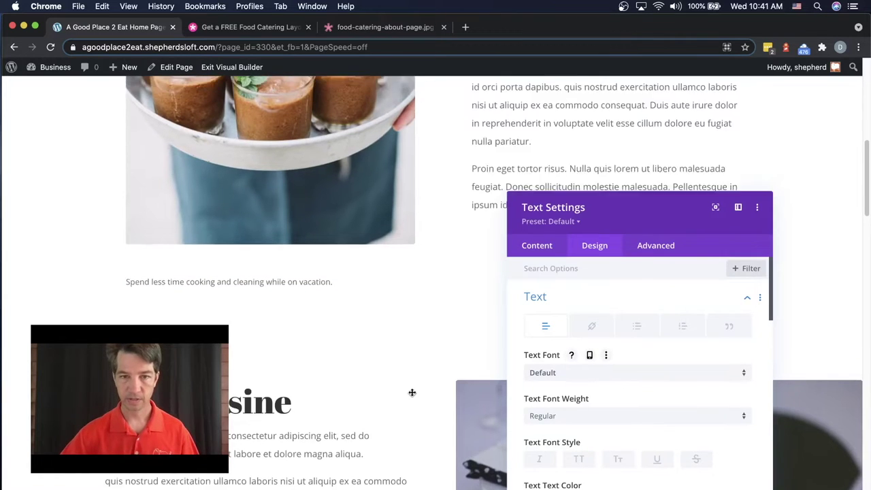
scroll(420, 374, down, 8)
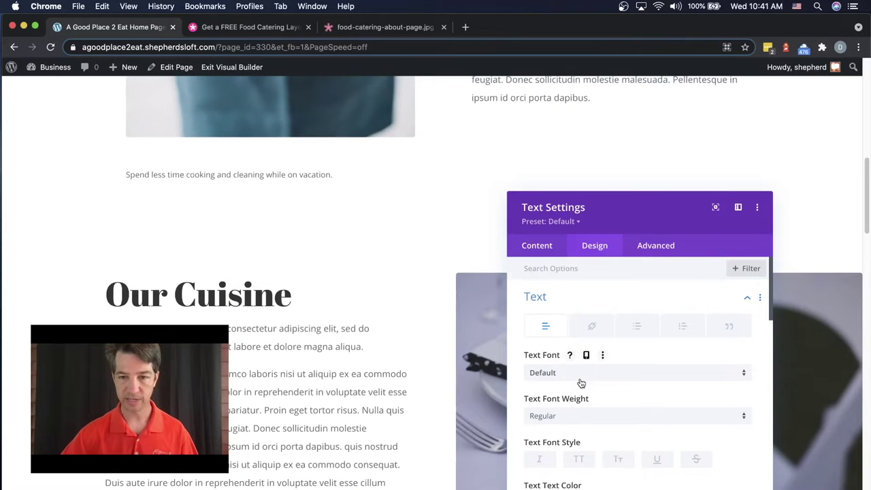
scroll(578, 380, down, 2)
scroll(567, 312, up, 2)
- Format the "Spend less time cooking and cleaning while on vacation." sentence as Heading 3 in the visual editor
click(537, 244)
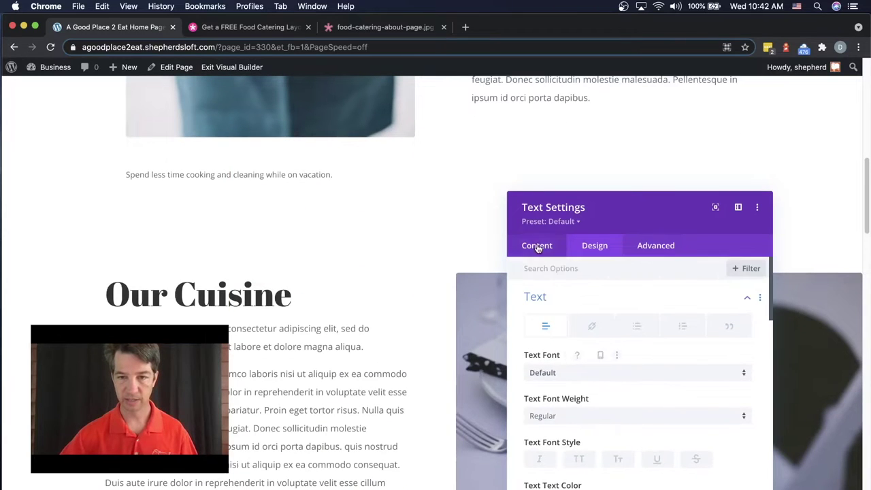
click(541, 301)
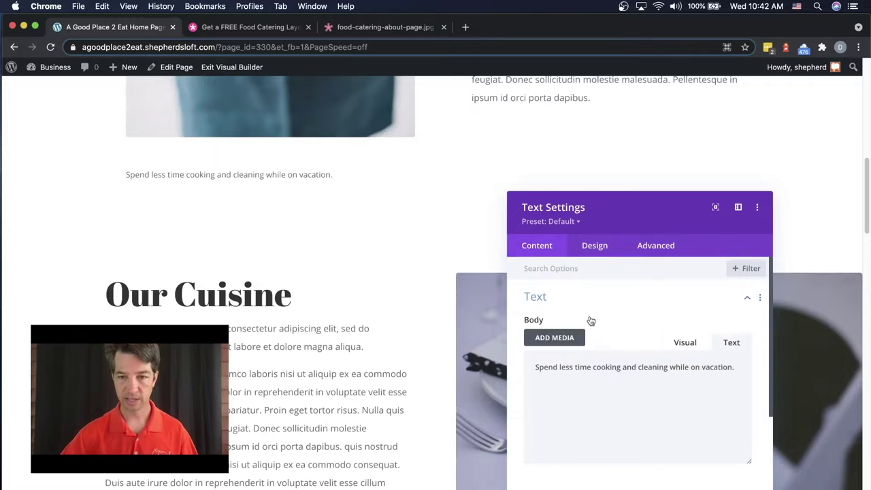
triple_click(559, 366)
click(682, 344)
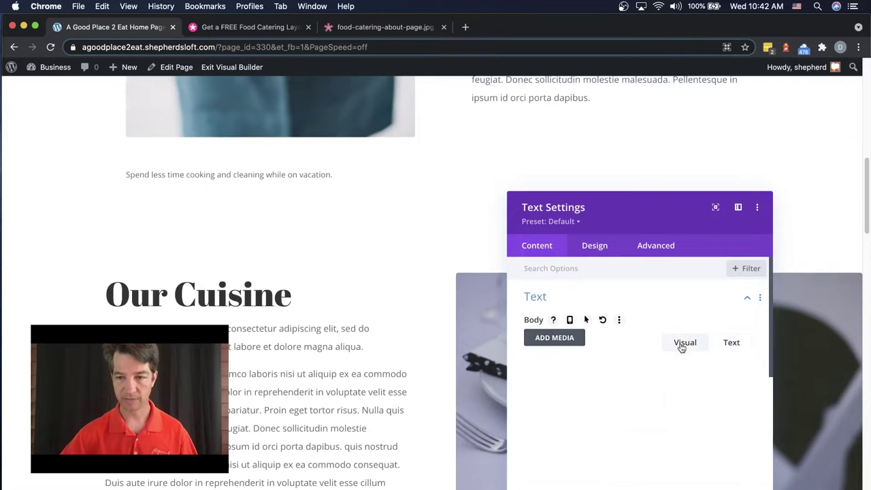
triple_click(575, 386)
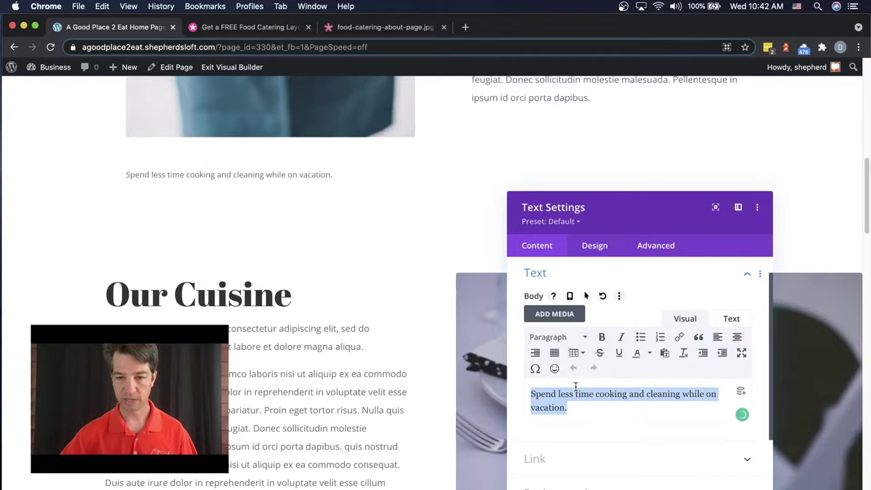
click(551, 343)
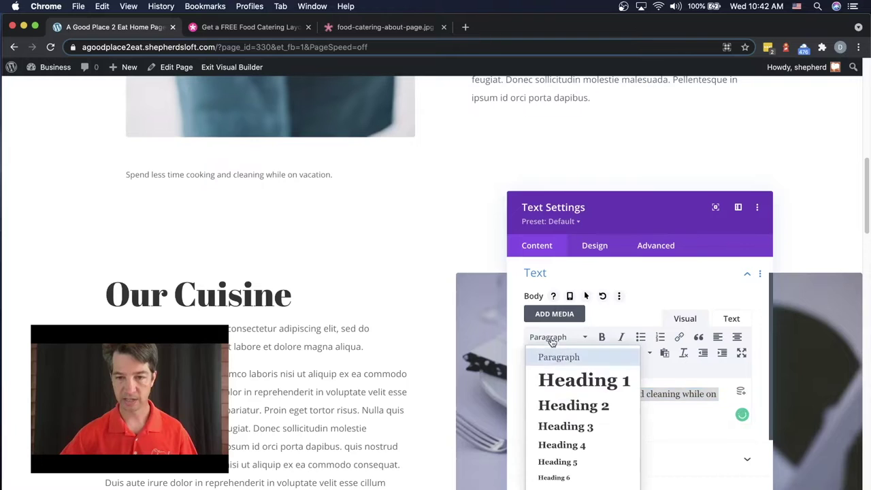
click(571, 423)
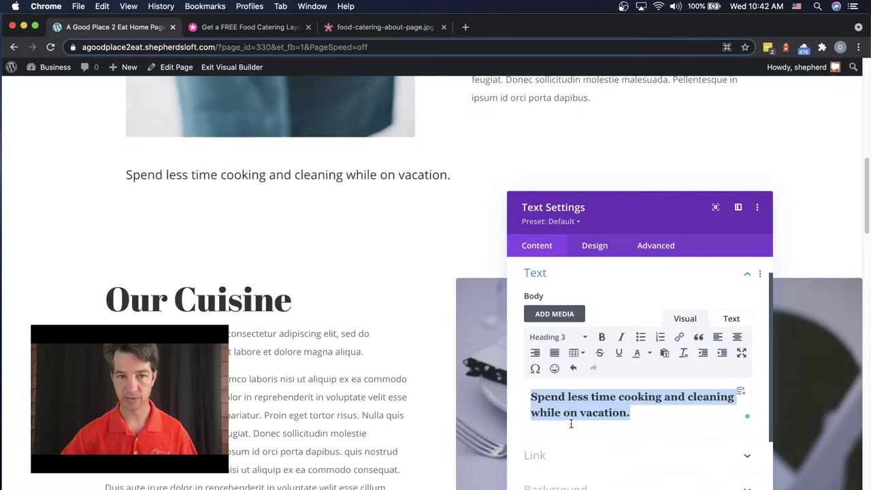
- Center the Heading 3 text alignment of the "Spend less time cooking and cleaning while on vacation." text module
click(602, 247)
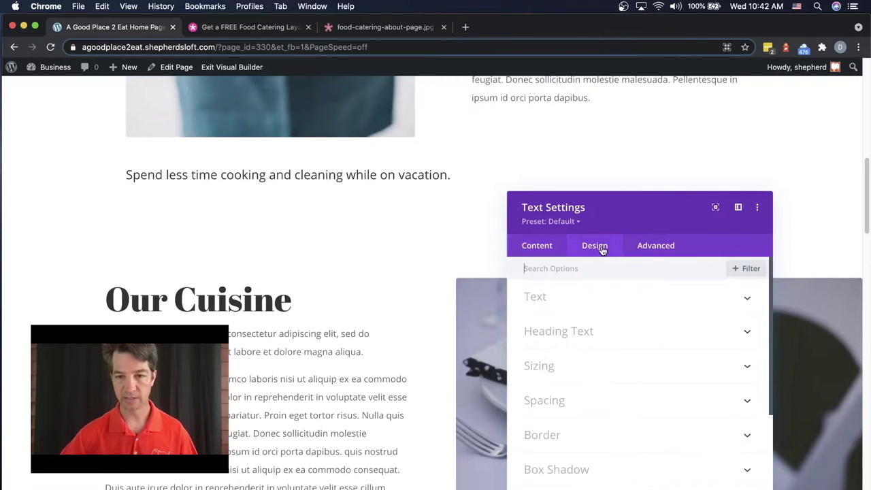
click(558, 334)
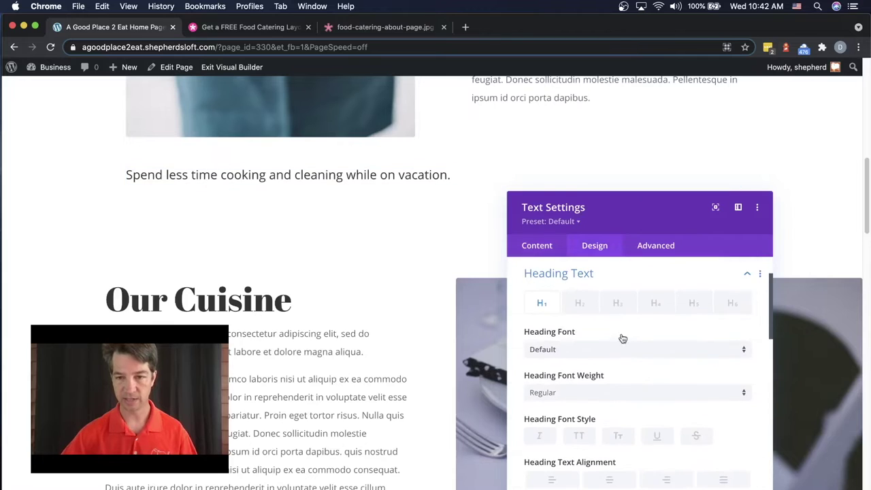
click(616, 302)
scroll(639, 370, down, 2)
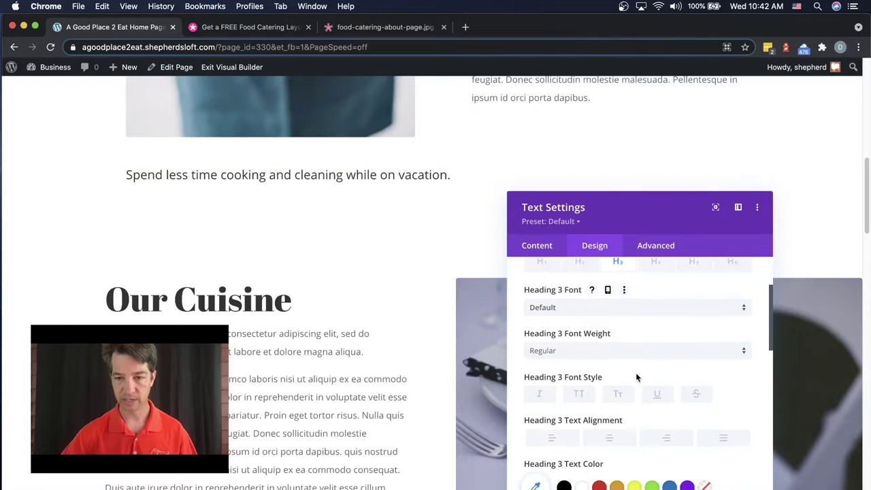
click(609, 439)
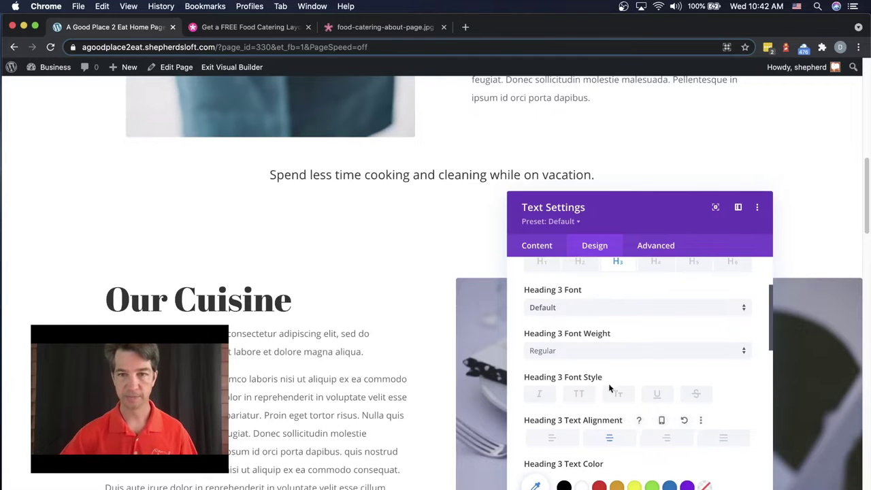
scroll(614, 393, up, 3)
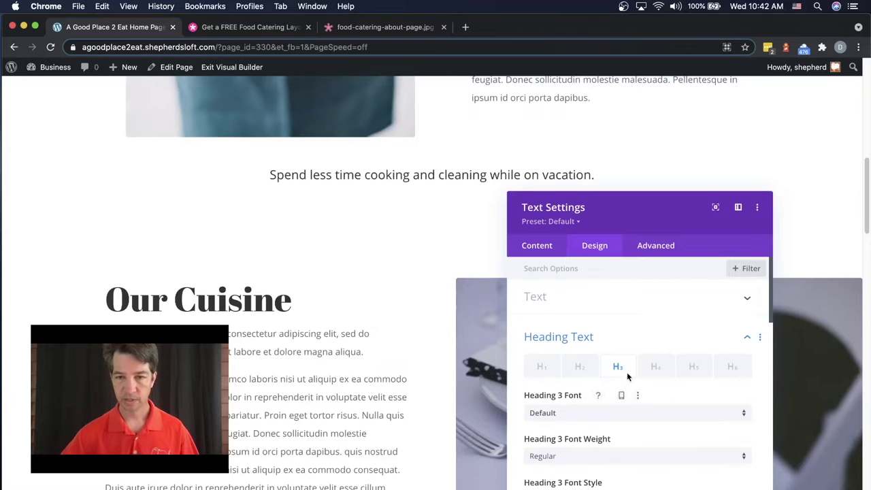
scroll(298, 283, up, 1)
scroll(298, 283, up, 2)
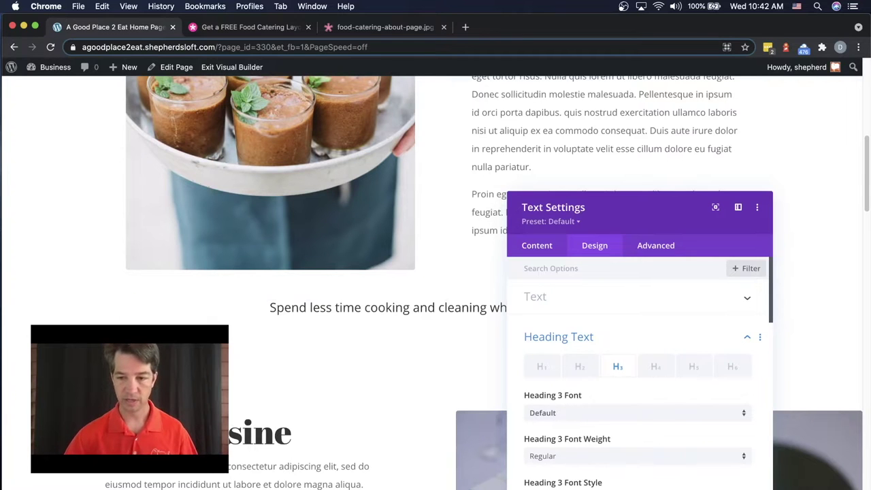
key(Escape)
- Add a fullwidth section below the Our Story section and insert a Fullwidth Header module in it
scroll(460, 301, up, 6)
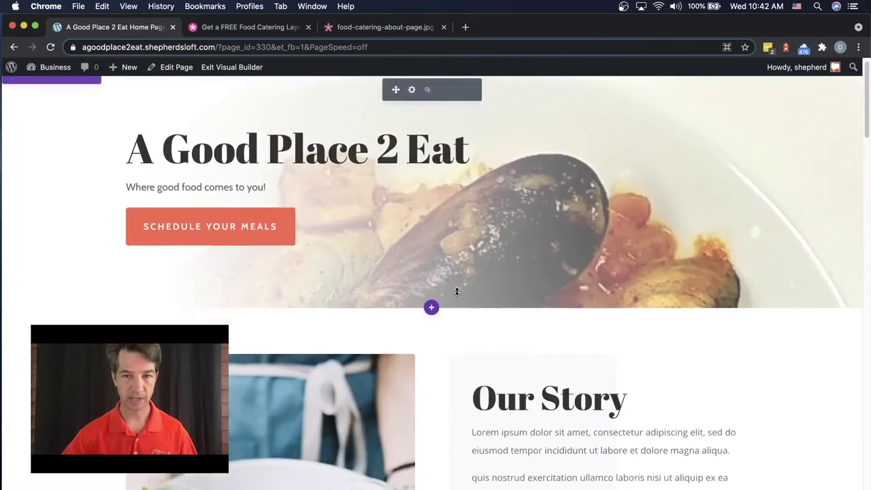
scroll(456, 291, down, 8)
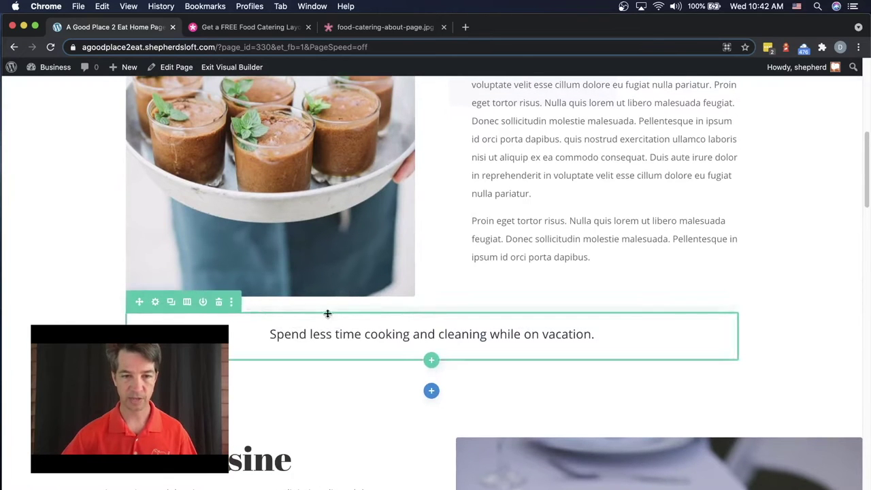
click(431, 390)
click(512, 352)
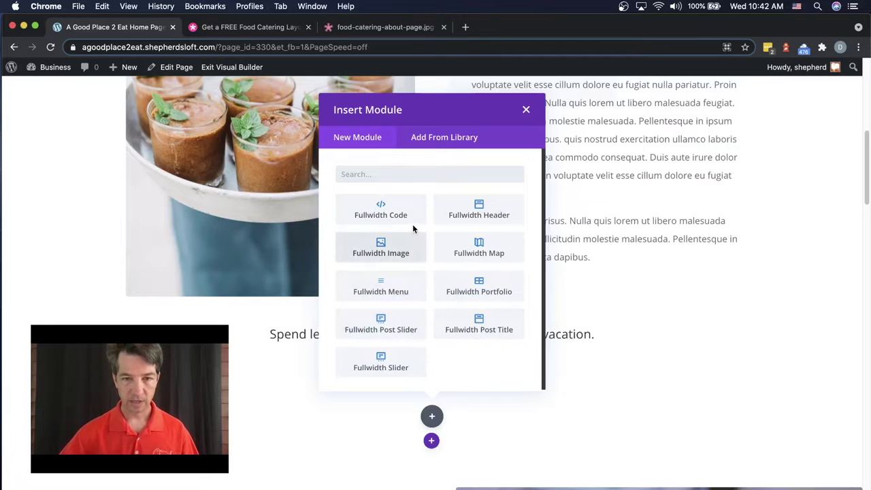
click(526, 110)
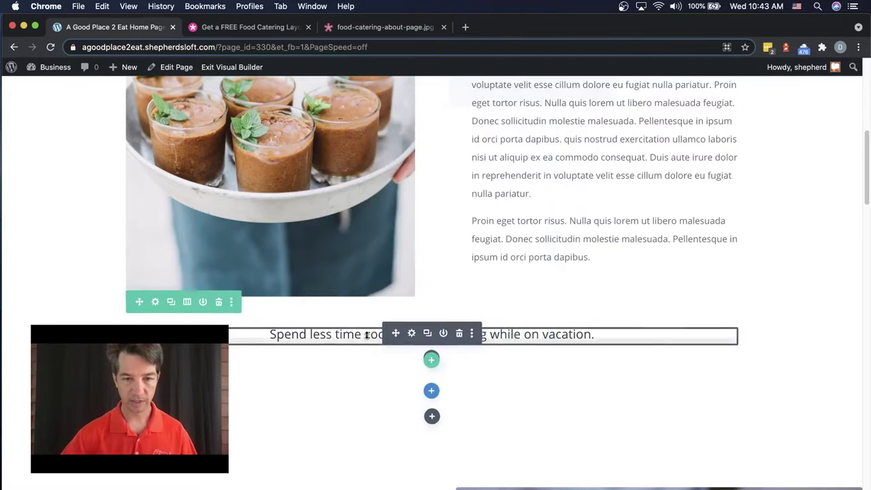
drag(396, 333, 427, 399)
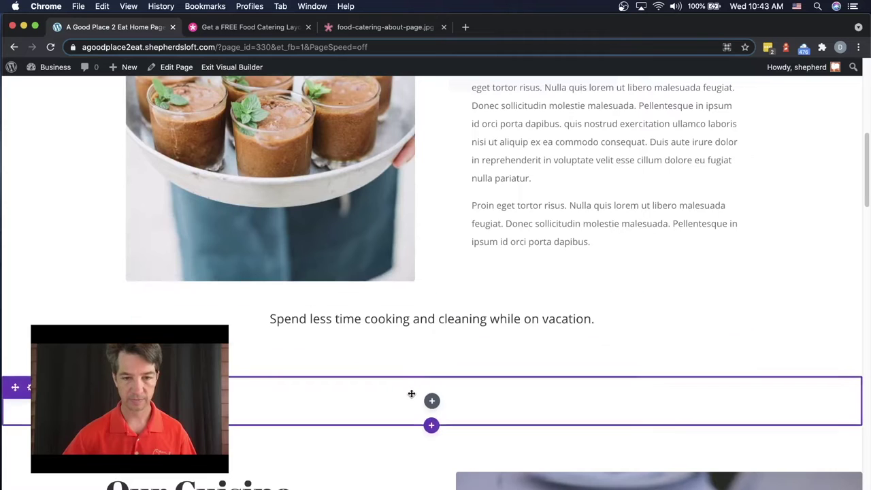
click(432, 402)
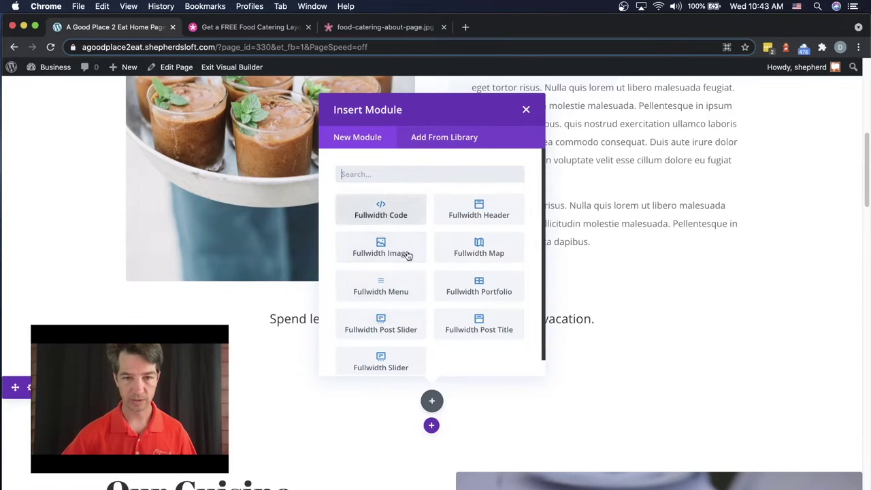
click(480, 211)
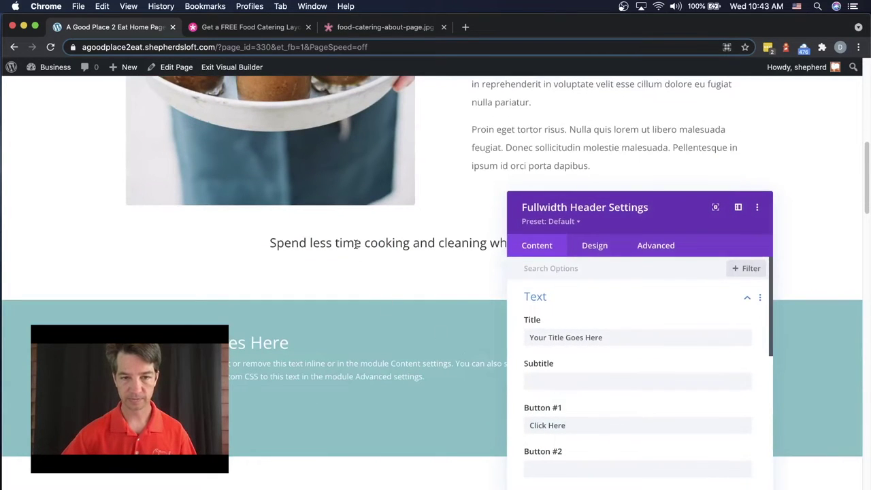
- Set the fullwidth header's title to "Spend less time cooking and cleaning while on vacation.", reusing the sentence from the text module above
triple_click(355, 243)
click(564, 330)
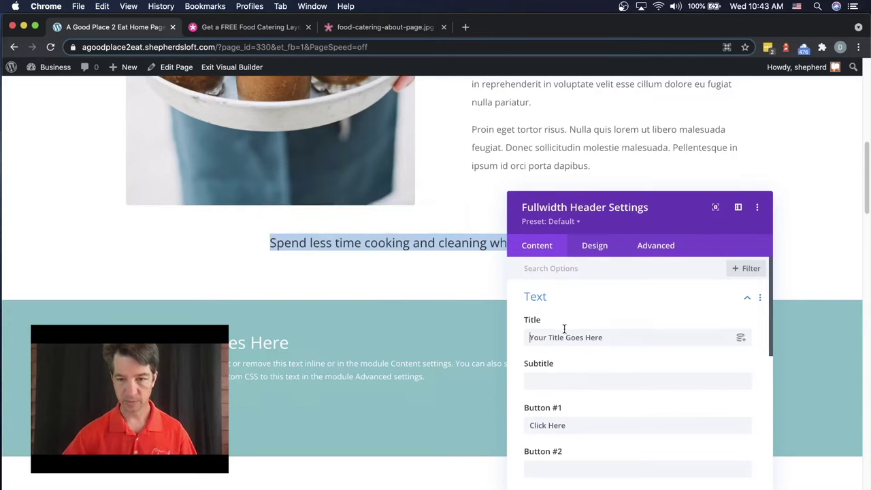
triple_click(550, 336)
text(Spend less time cooking and cleaning while on vacation.)
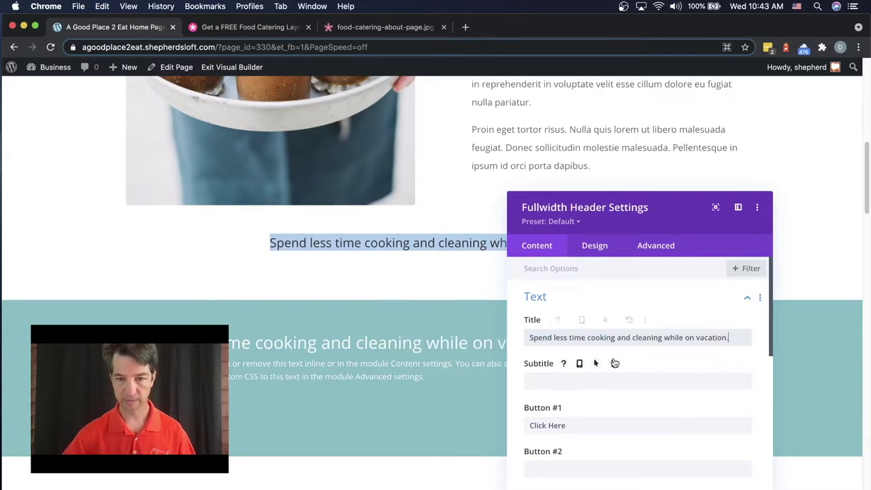
- Clear the fullwidth header's Button #1 label and delete its placeholder body text
scroll(632, 387, down, 2)
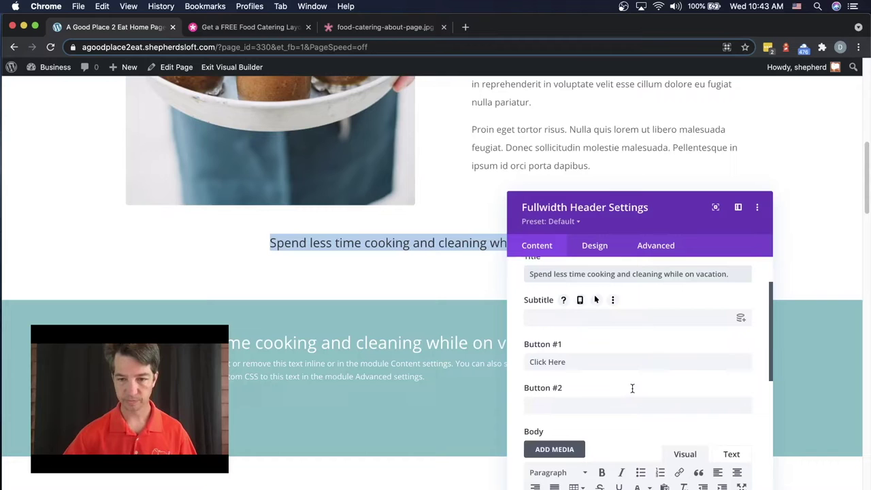
triple_click(579, 354)
key(BackSpace)
scroll(603, 381, down, 2)
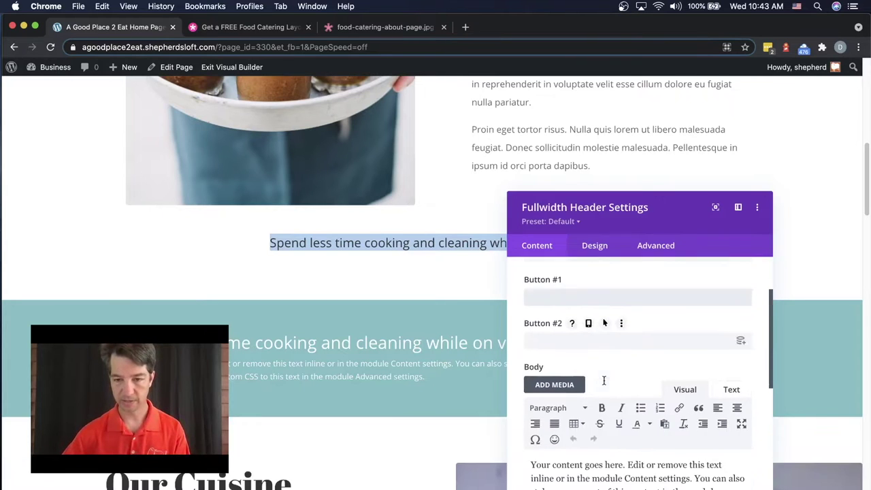
scroll(603, 381, down, 3)
click(591, 402)
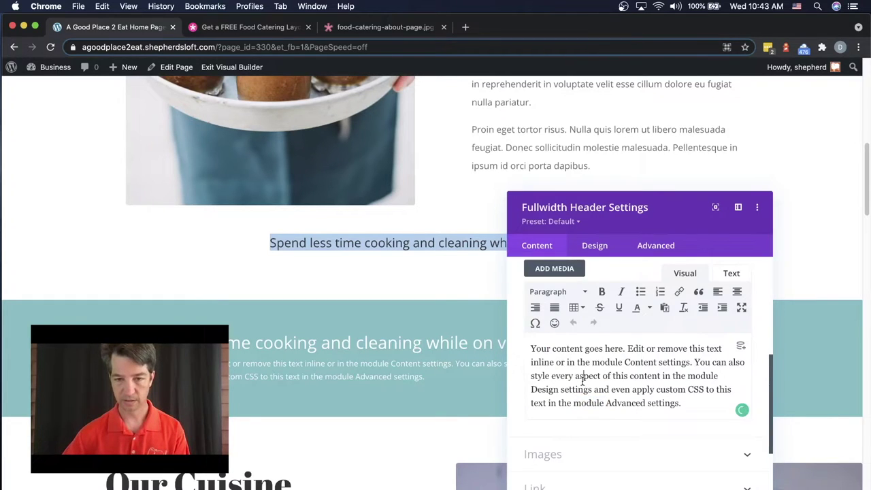
triple_click(583, 381)
key(BackSpace)
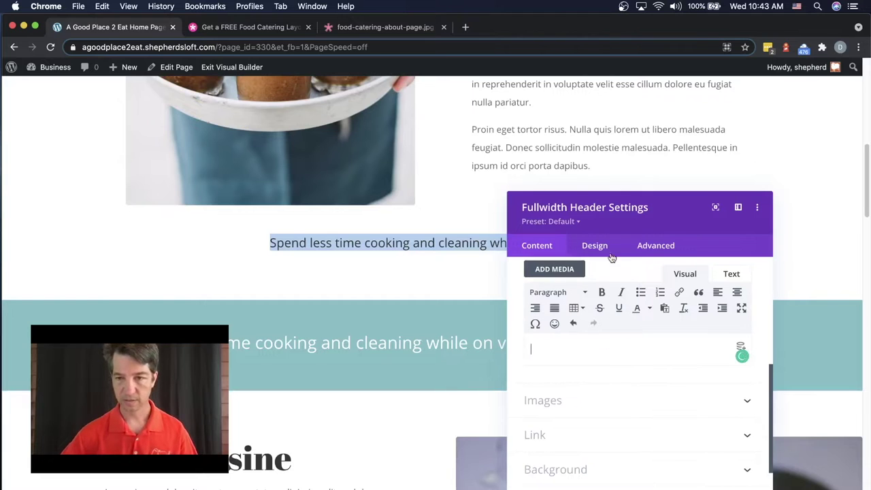
- Set the fullwidth header's title to heading level H3 and center its text alignment
click(601, 250)
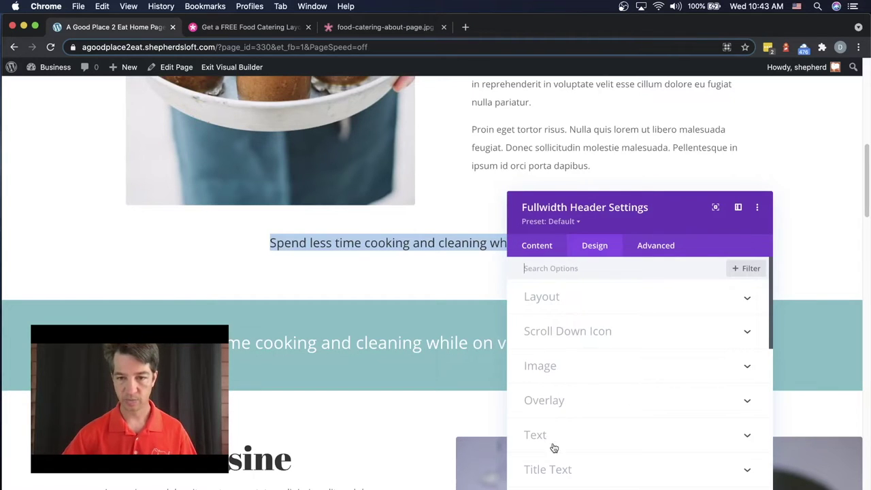
click(559, 471)
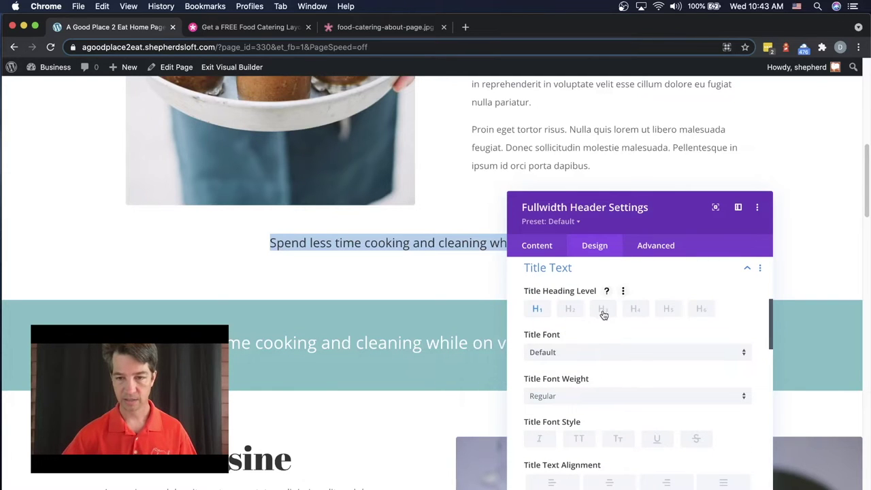
scroll(602, 335, down, 1)
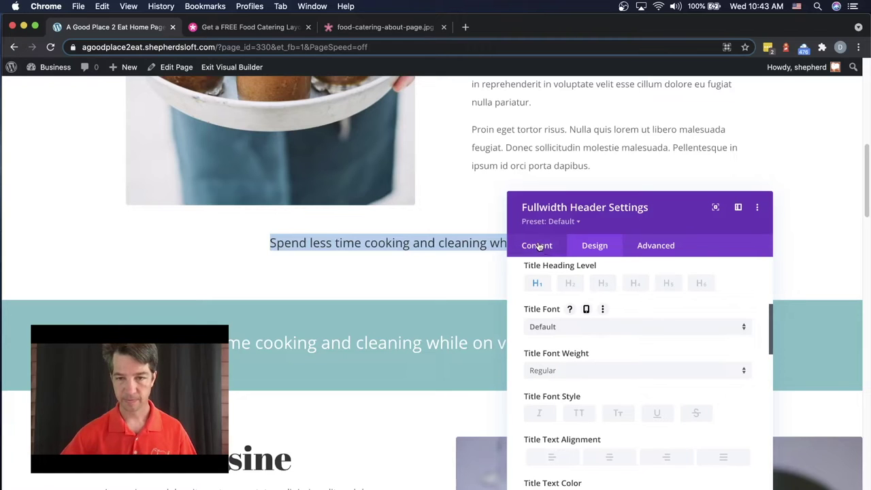
click(610, 458)
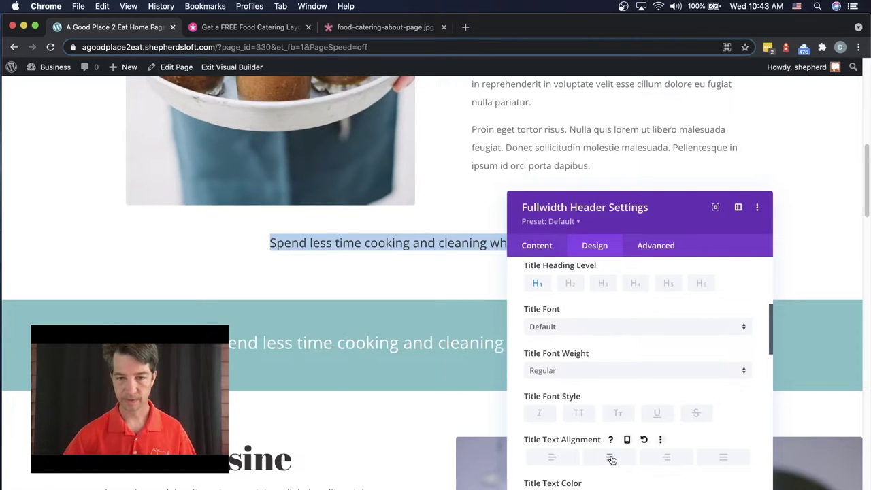
click(604, 288)
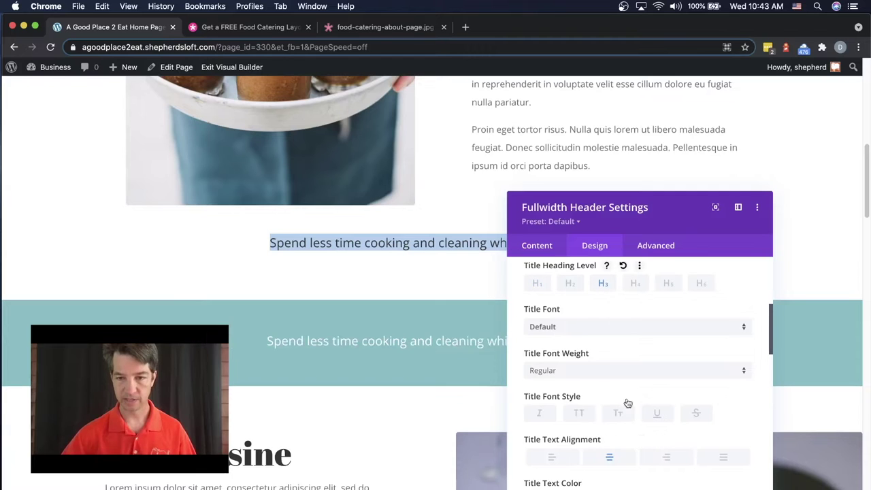
click(608, 455)
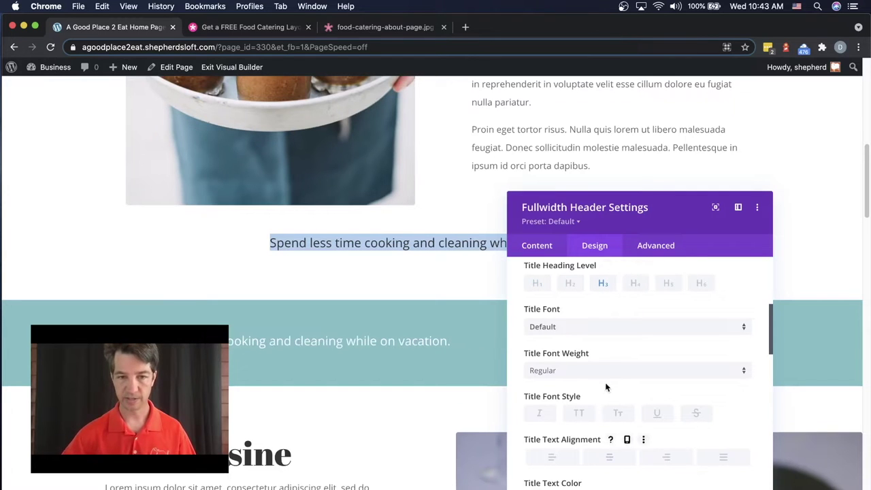
click(610, 457)
- Increase the fullwidth header's title text size to 35px and close its settings
scroll(626, 347, down, 5)
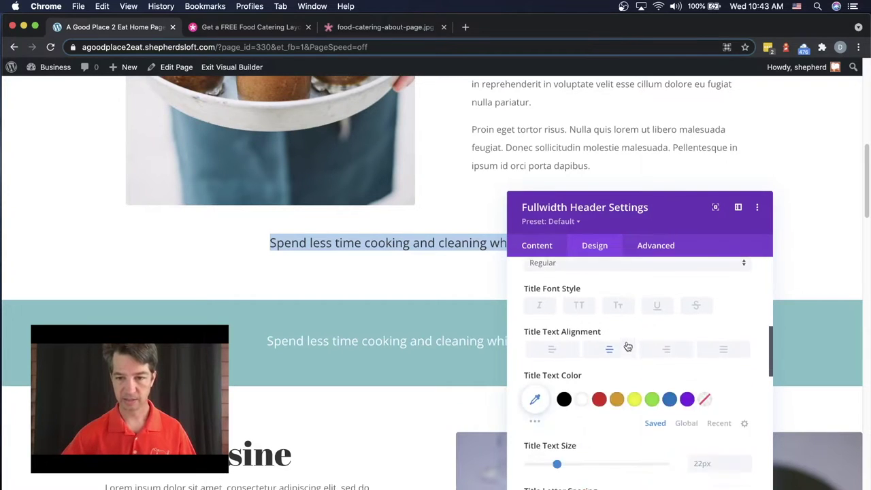
drag(556, 378, 575, 379)
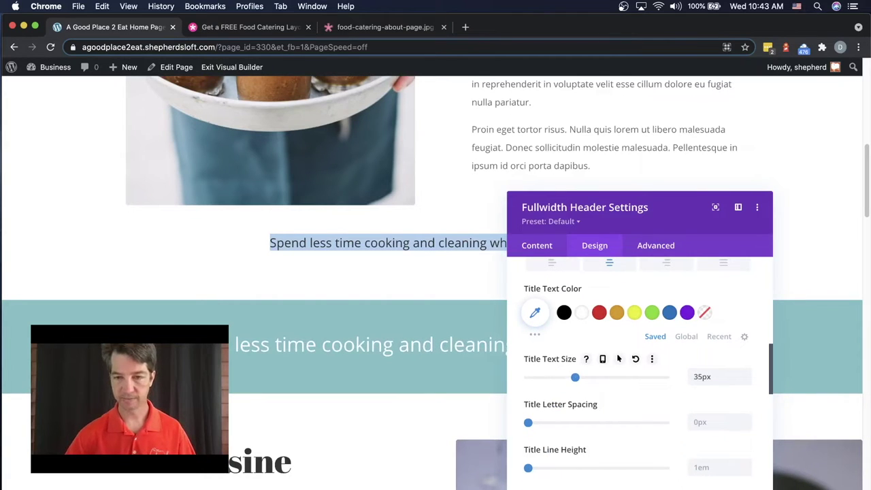
key(Escape)
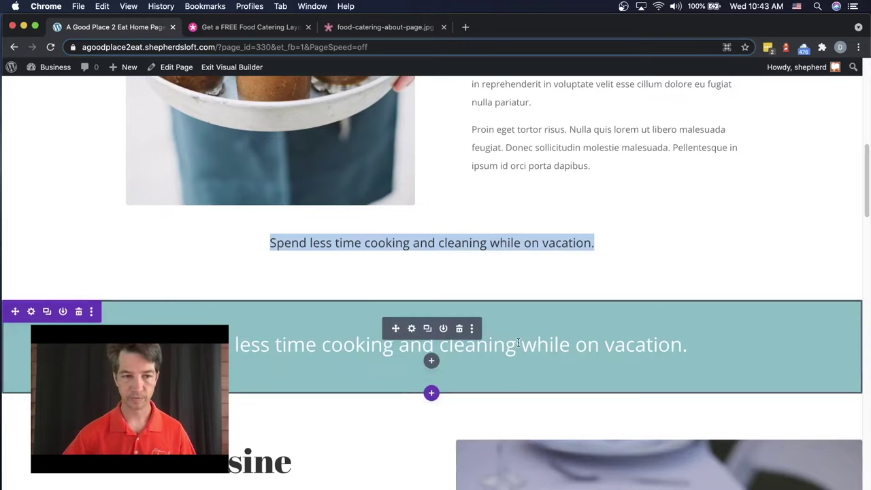
- Delete the row holding the duplicate "Spend less time cooking and cleaning while on vacation." text above the teal header
scroll(518, 343, up, 10)
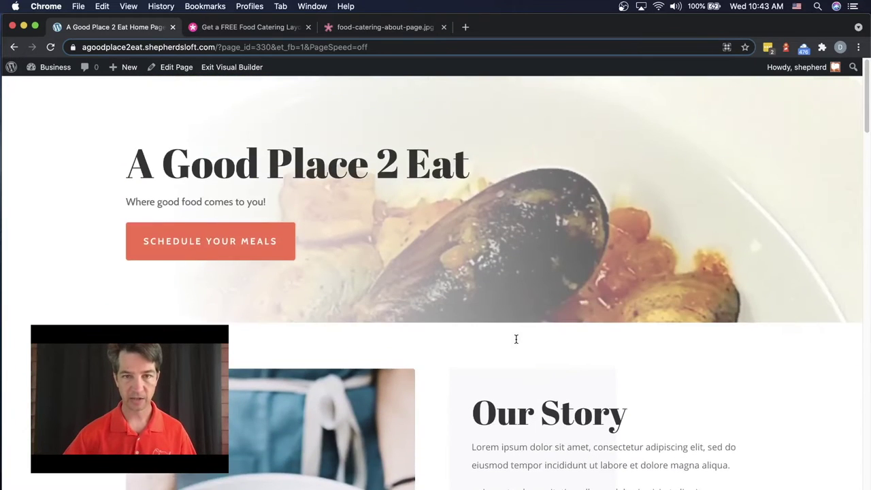
scroll(516, 338, down, 10)
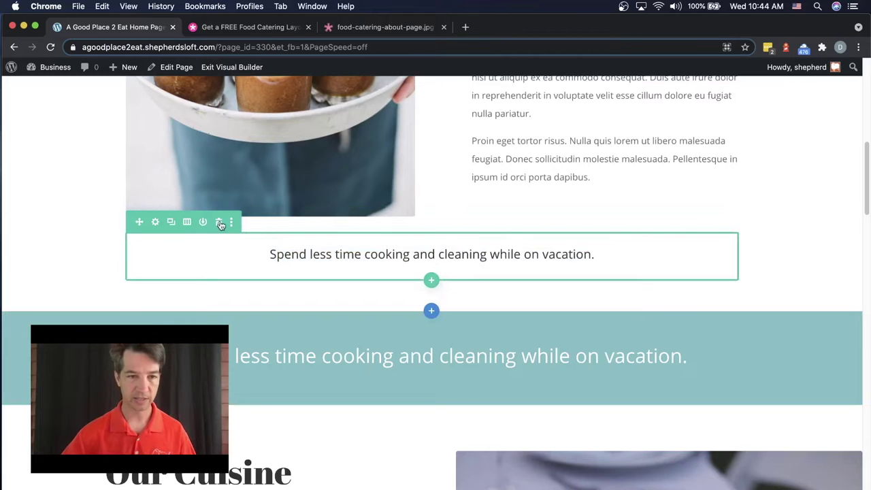
click(219, 222)
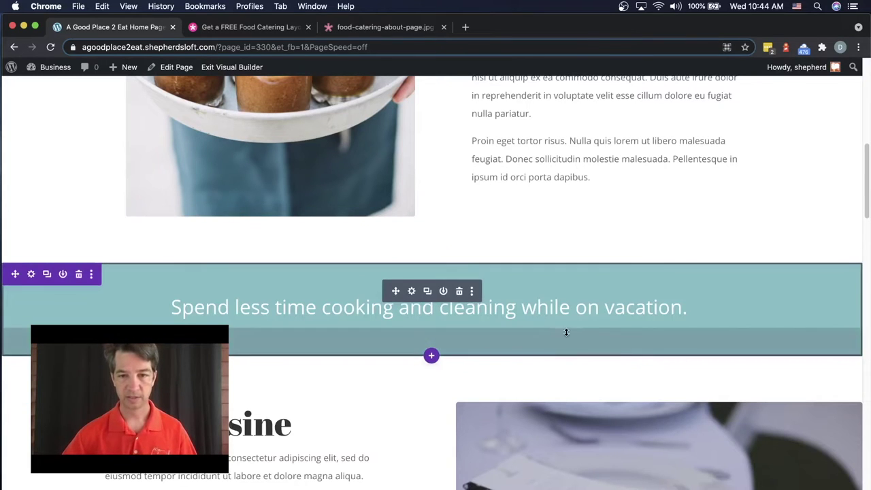
- Delete all the placeholder paragraphs below the "Our Story" heading in the text module beside the dessert tray photo
scroll(587, 386, up, 5)
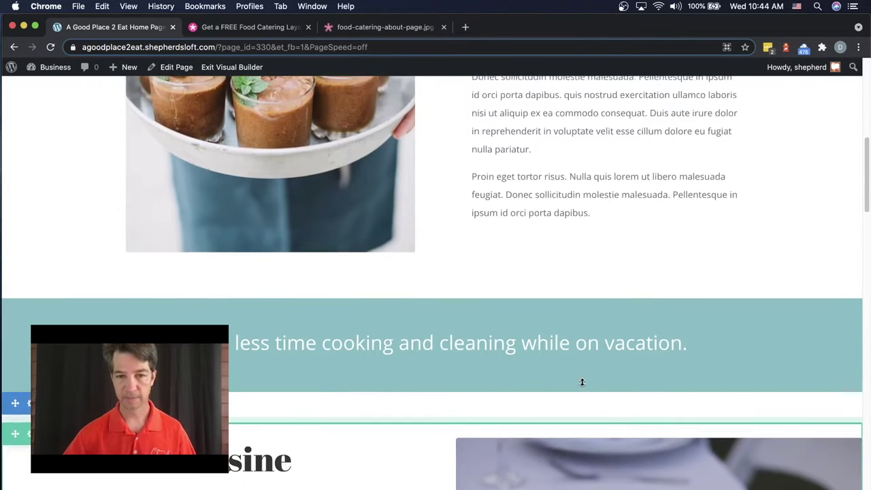
scroll(582, 382, up, 1)
scroll(534, 453, up, 4)
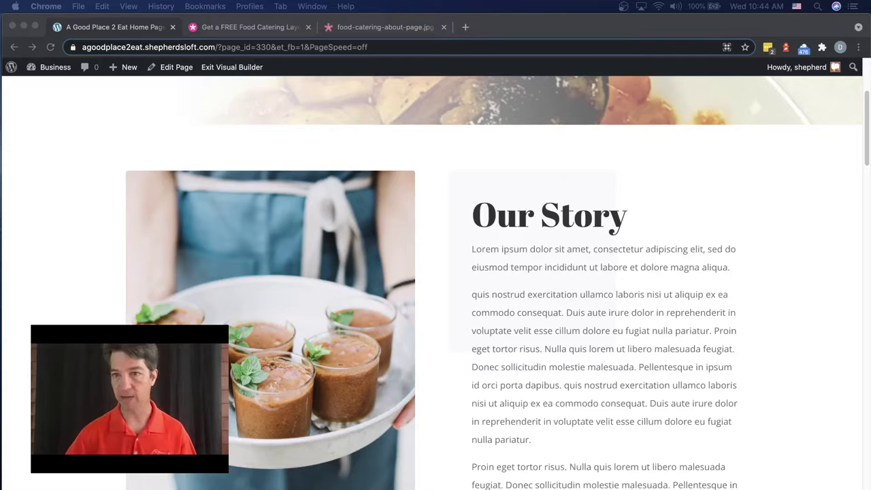
click(518, 277)
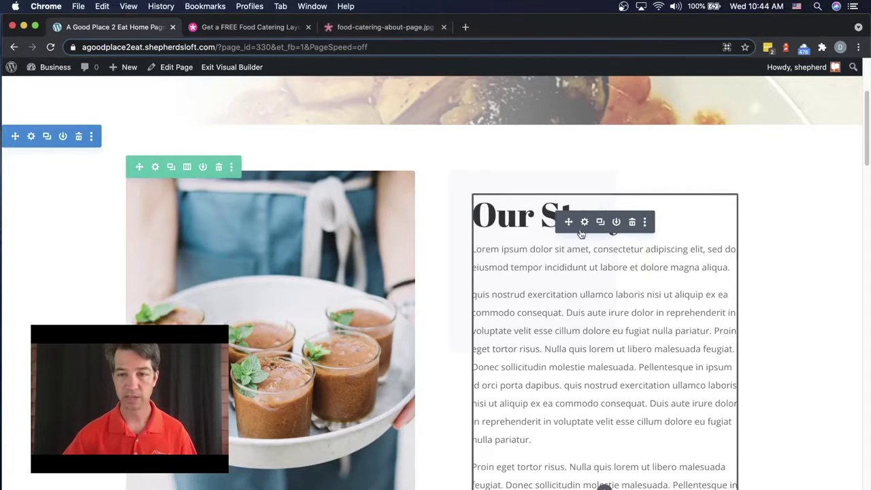
click(584, 223)
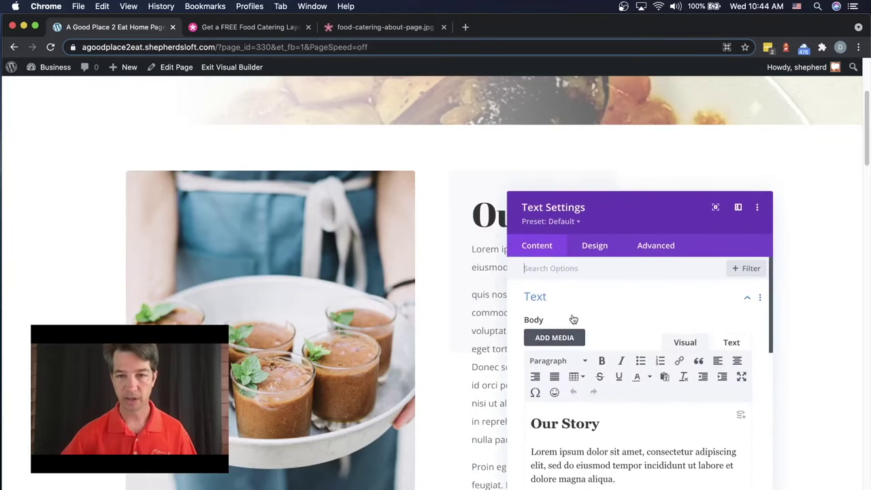
drag(635, 207, 514, 144)
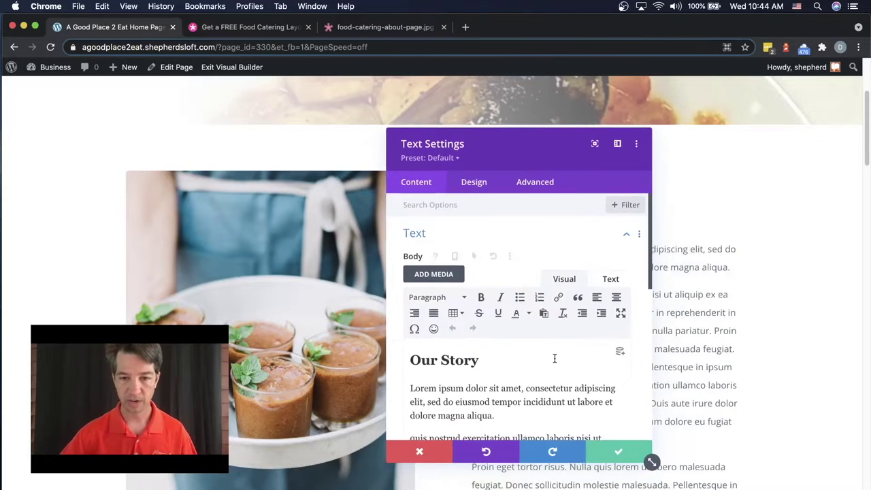
scroll(555, 358, down, 3)
drag(410, 301, 603, 444)
scroll(569, 346, up, 5)
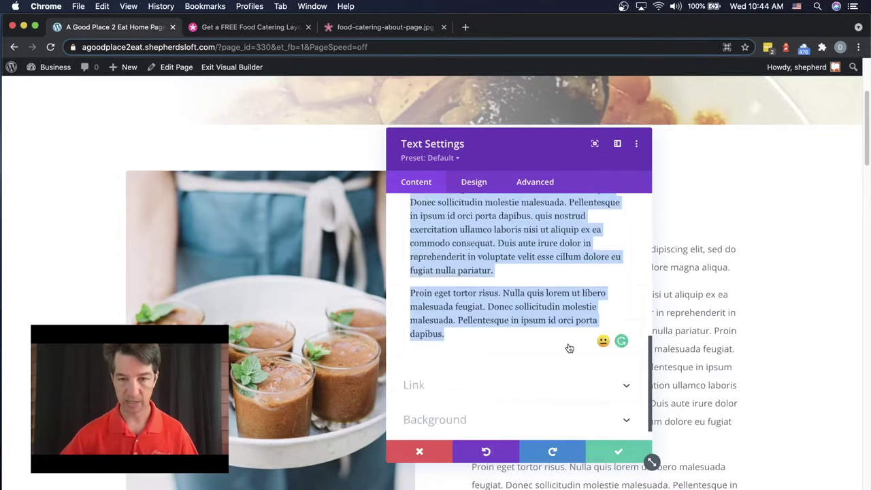
key(BackSpace)
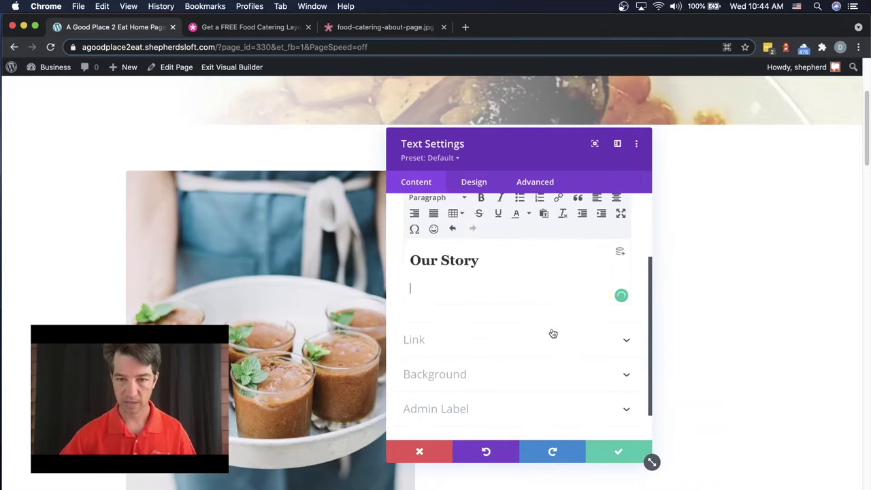
- Replace the blank line under "Our Story" with the copy running from "In an area with limited cuisine choices" to "we have you covered."
scroll(552, 334, up, 3)
click(609, 255)
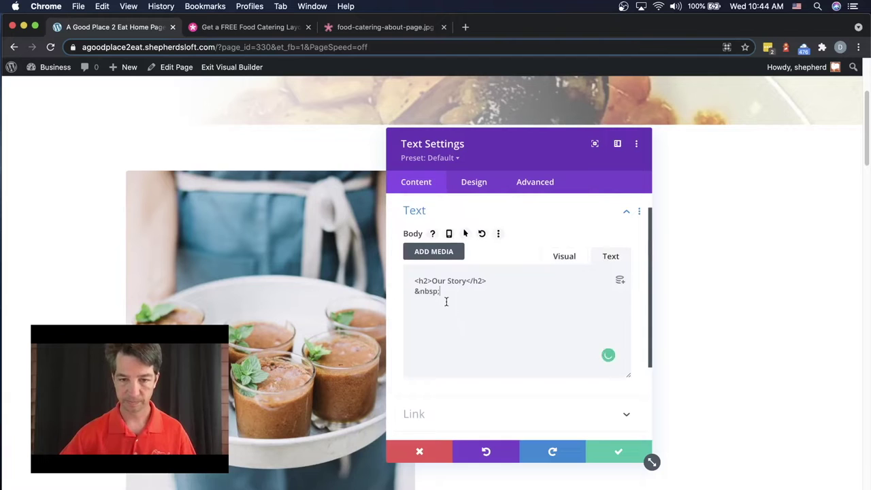
drag(446, 301, 410, 295)
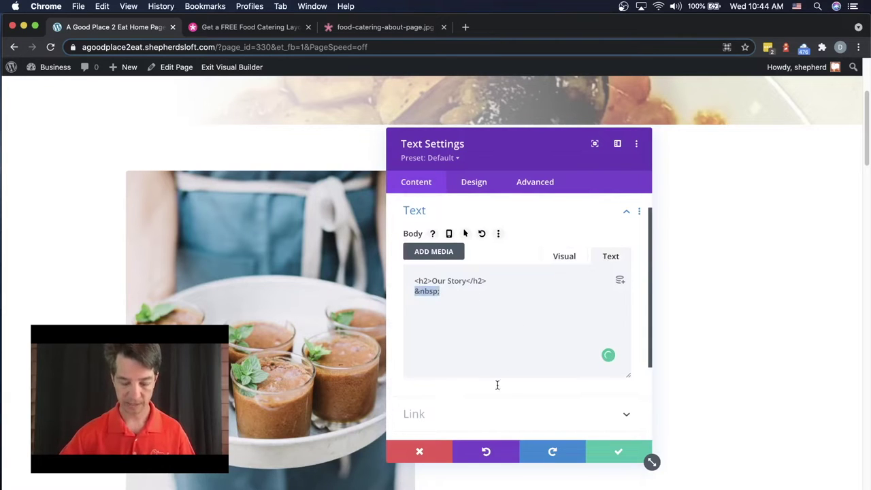
text(In an area with limited cuisine choices, we bring your faves to you!  Want a Taco Tuesday?  How about sipping wine with friends over an intimate, upscale Italian dish?  Or cheers mimosas over a French Brunch! Whatever your preference, we have you covered.)
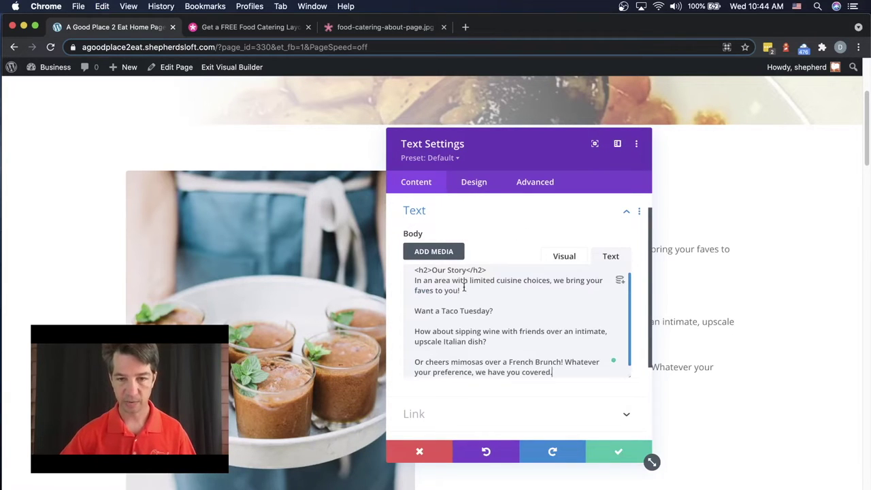
click(564, 257)
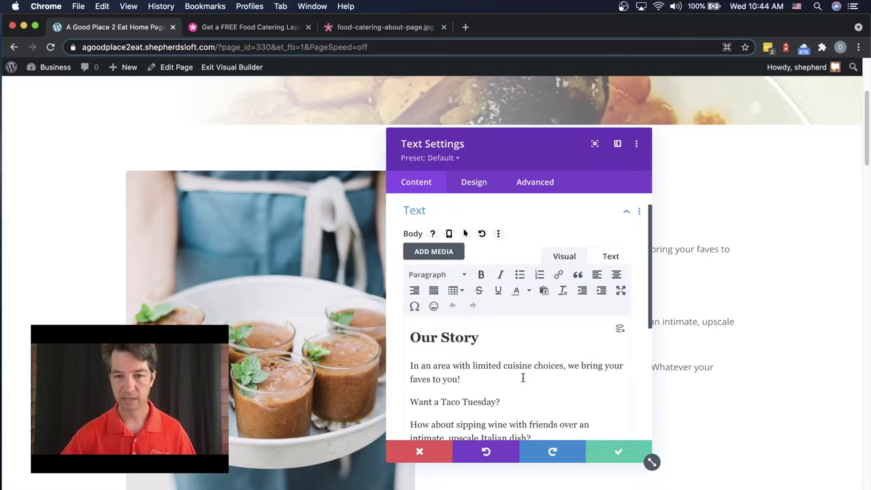
- Format the line "In an area with limited cuisine choices, we bring your faves to you!" as Heading 2
drag(556, 150, 580, 132)
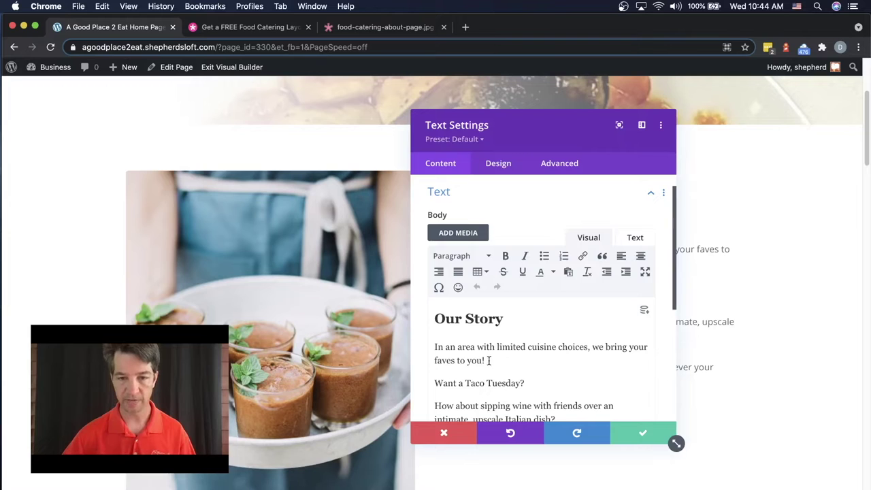
drag(487, 363, 443, 352)
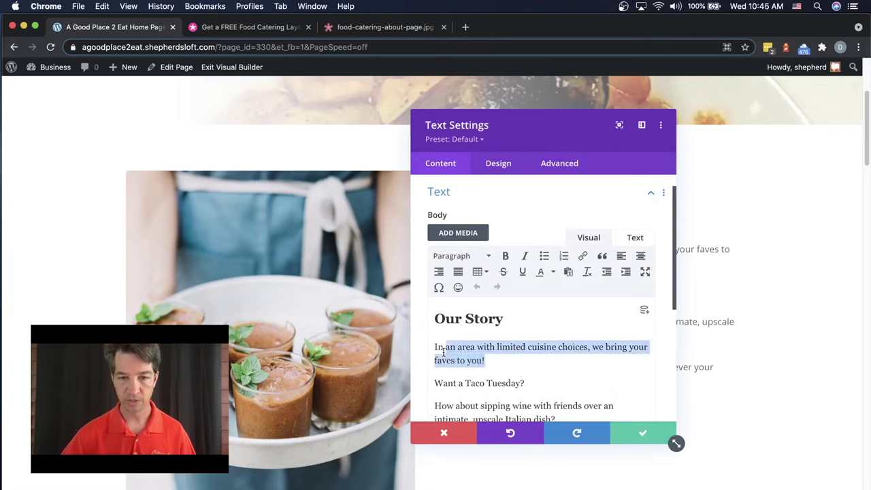
click(462, 256)
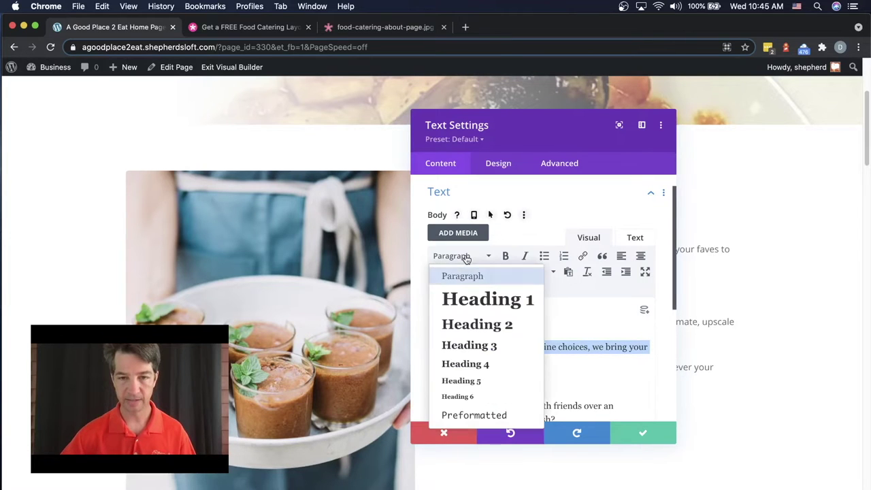
click(488, 325)
- Delete the "Our Story" heading with its leftover line and save the text module
triple_click(467, 319)
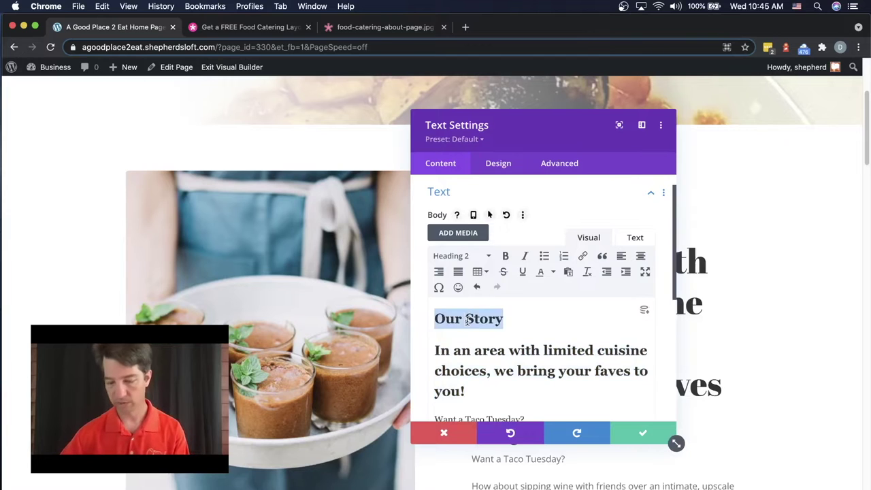
key(BackSpace)
key(Delete)
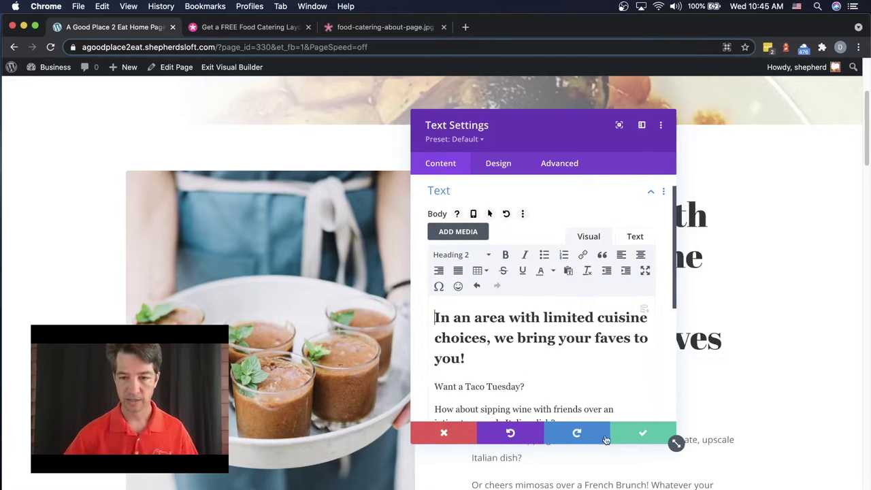
click(642, 432)
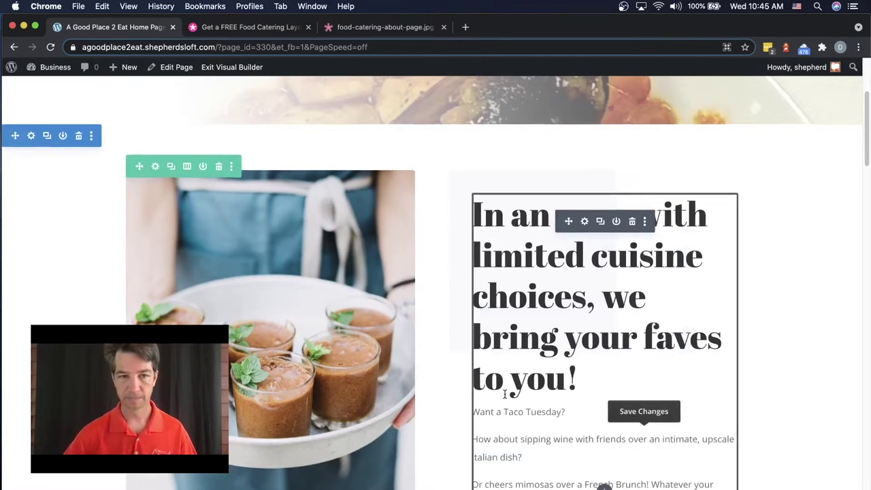
- Reopen the text module's settings and turn the three paragraphs below the heading into a bulleted list
scroll(509, 395, down, 2)
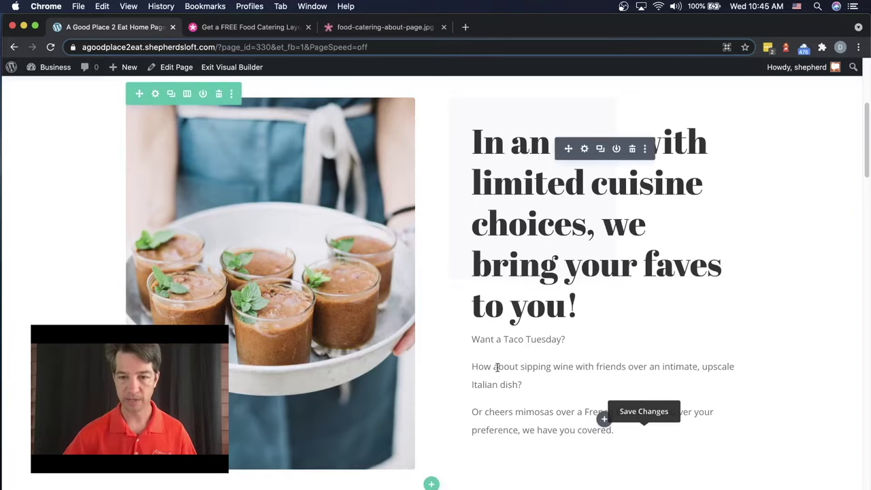
click(582, 147)
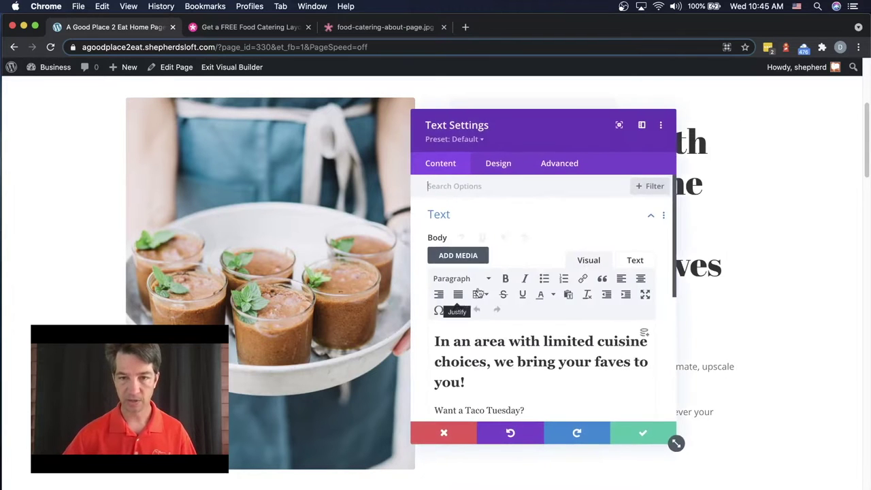
drag(550, 132, 276, 136)
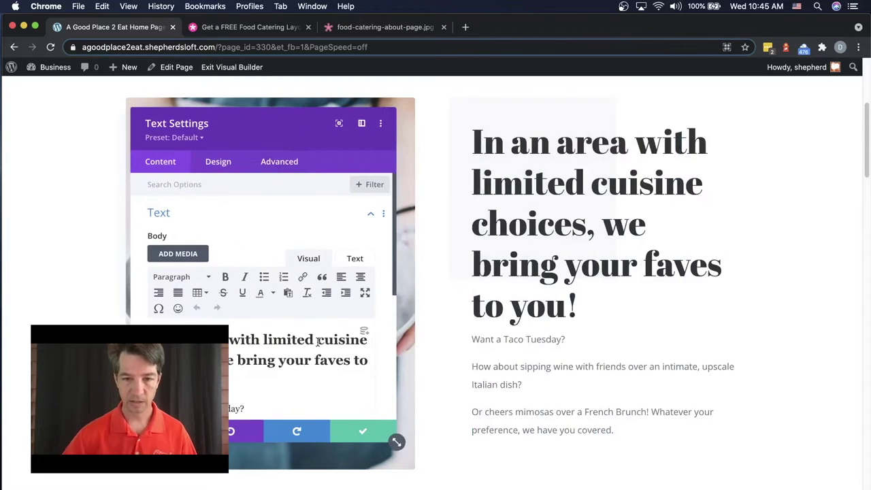
scroll(263, 360, down, 5)
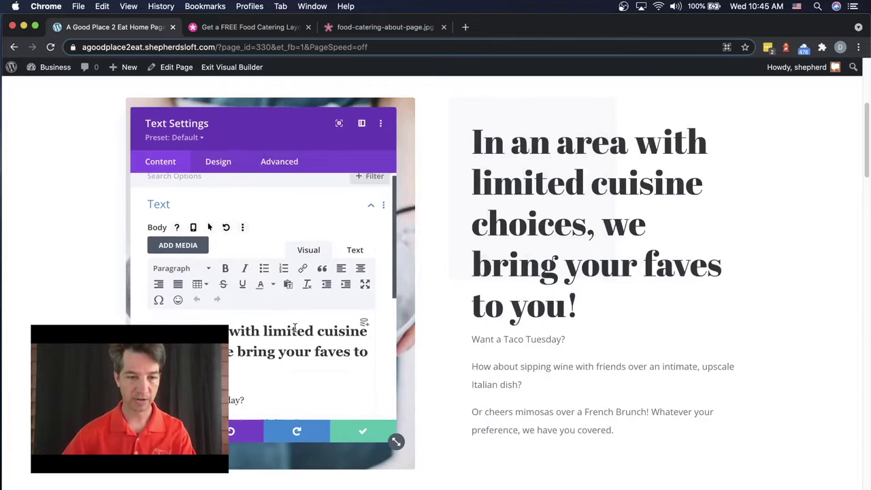
drag(359, 326, 150, 252)
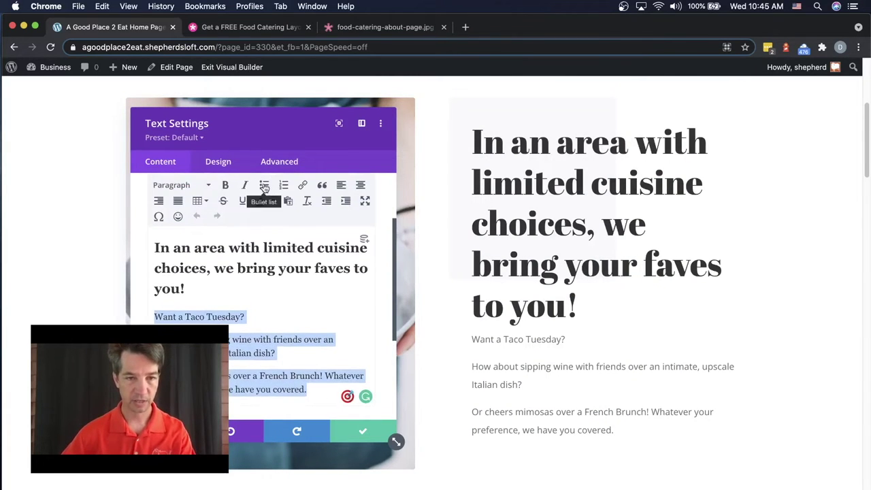
click(264, 184)
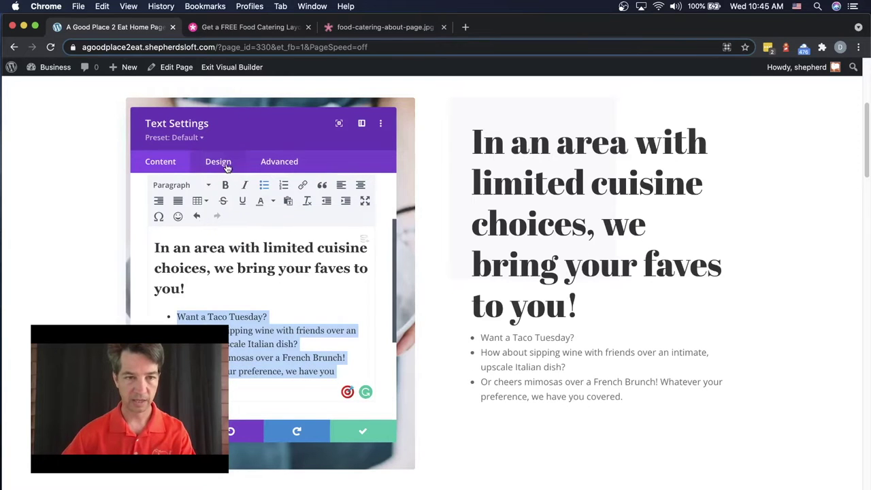
- Set the module's body text size to 22px and its line height to 1.9em
click(227, 169)
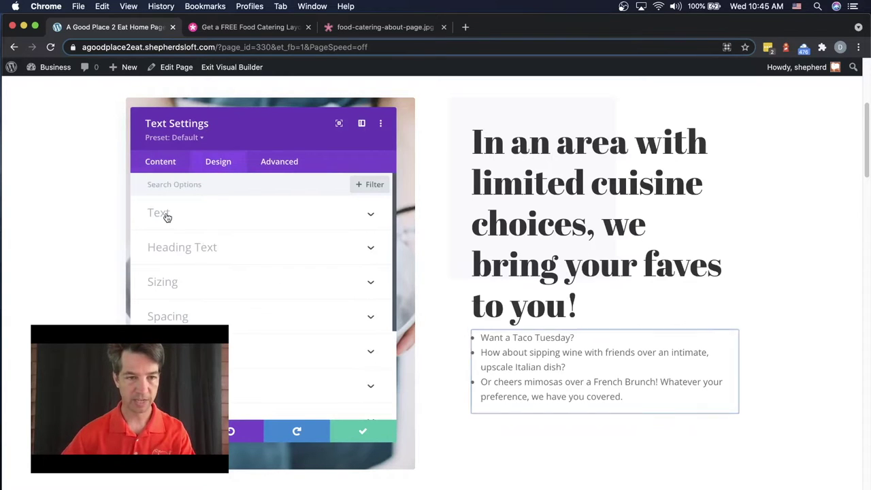
click(162, 216)
scroll(273, 284, down, 5)
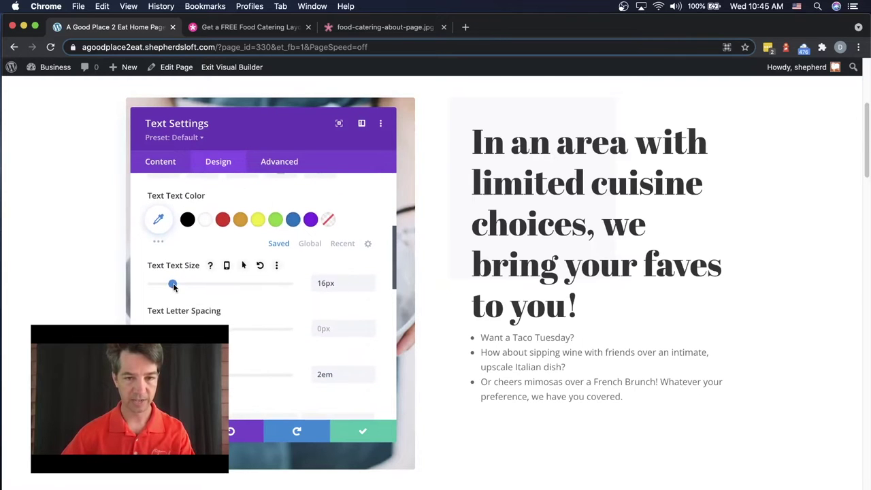
mouse_move(172, 286)
mouse_down()
mouse_move(189, 287)
mouse_move(180, 287)
mouse_up()
scroll(252, 353, down, 2)
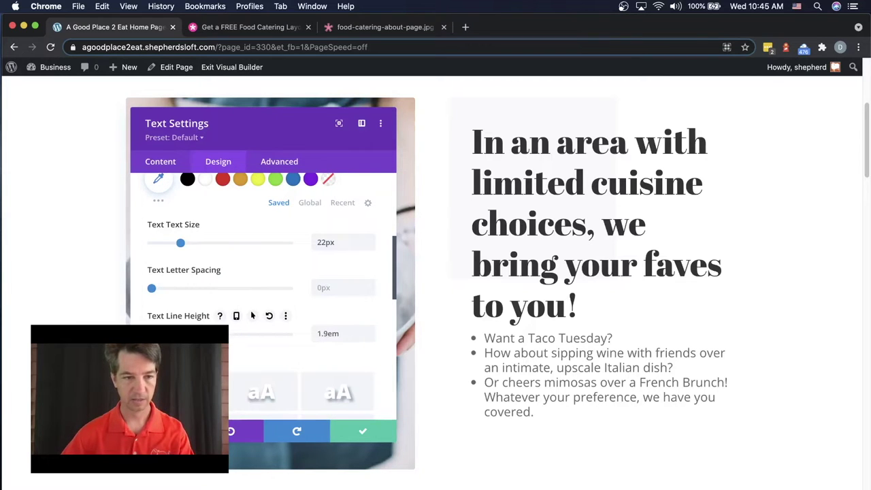
scroll(244, 347, down, 4)
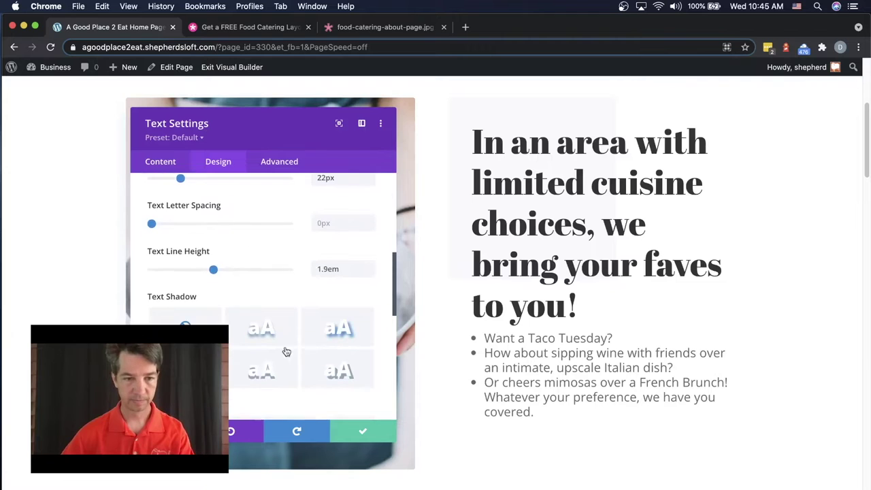
- Remove the bullet list formatting from the Taco Tuesday, Italian dish and French Brunch lines
scroll(272, 347, up, 5)
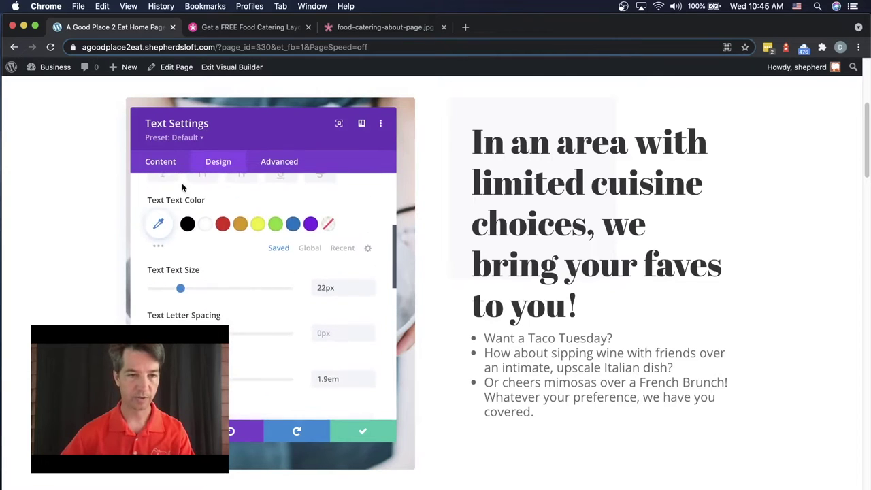
click(157, 162)
click(173, 222)
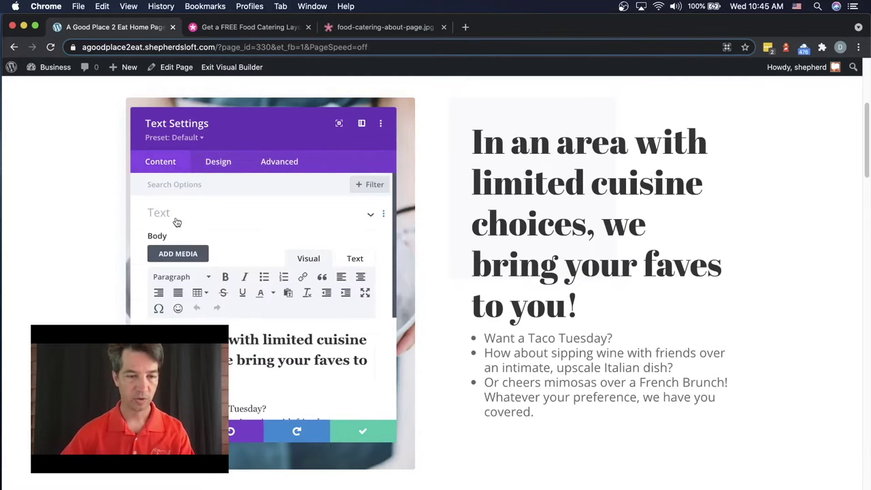
scroll(204, 286, down, 5)
click(230, 310)
drag(231, 310, 170, 243)
scroll(253, 257, up, 4)
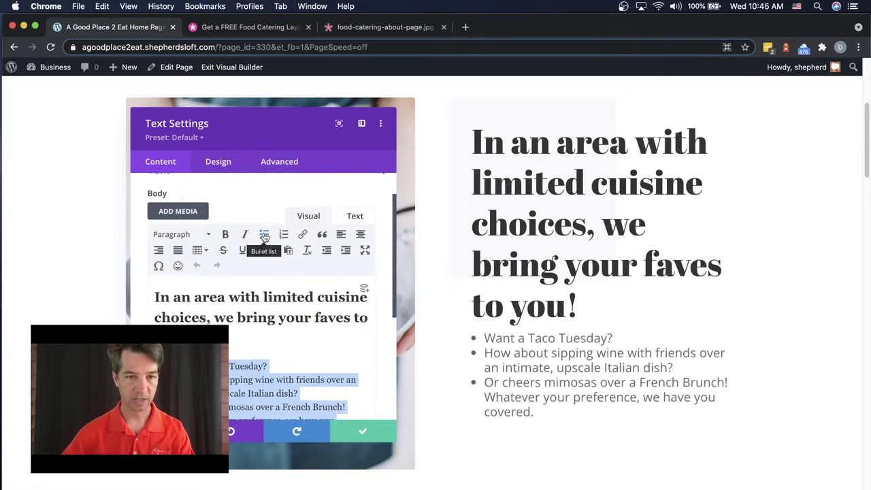
click(264, 233)
scroll(272, 306, down, 3)
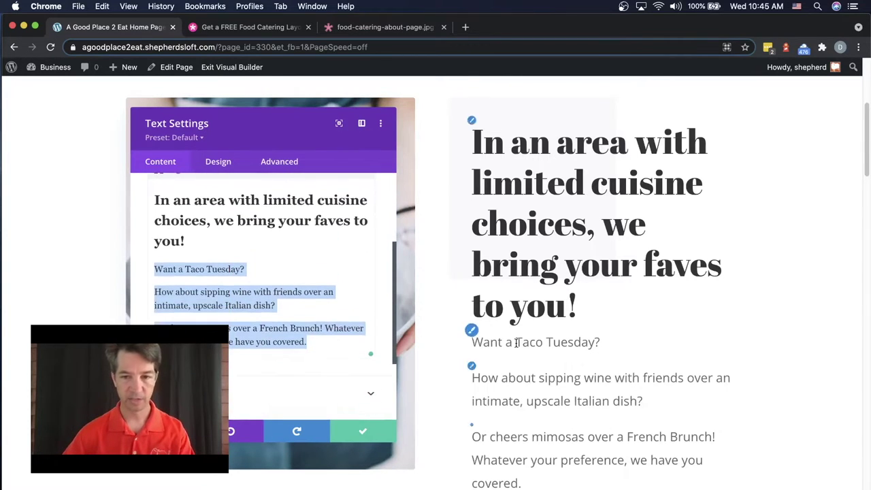
- Check the enlarged paragraphs on the page and save the text module's settings
scroll(524, 340, down, 3)
scroll(523, 343, up, 2)
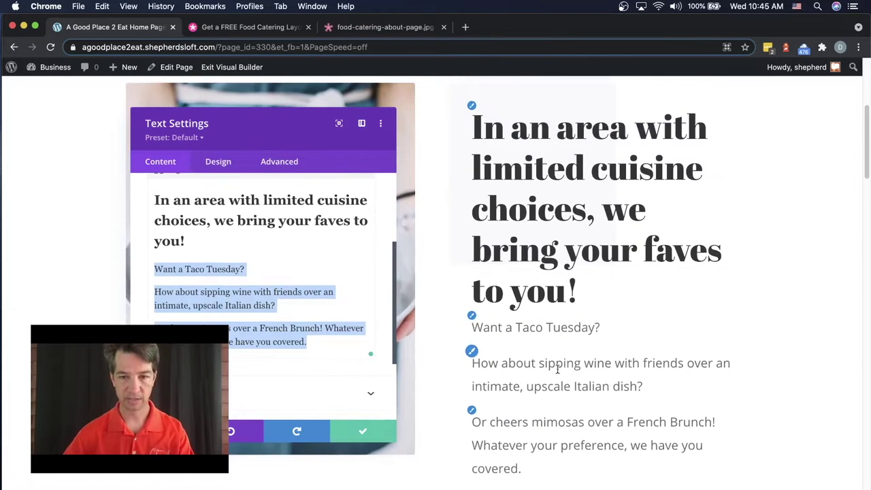
click(292, 301)
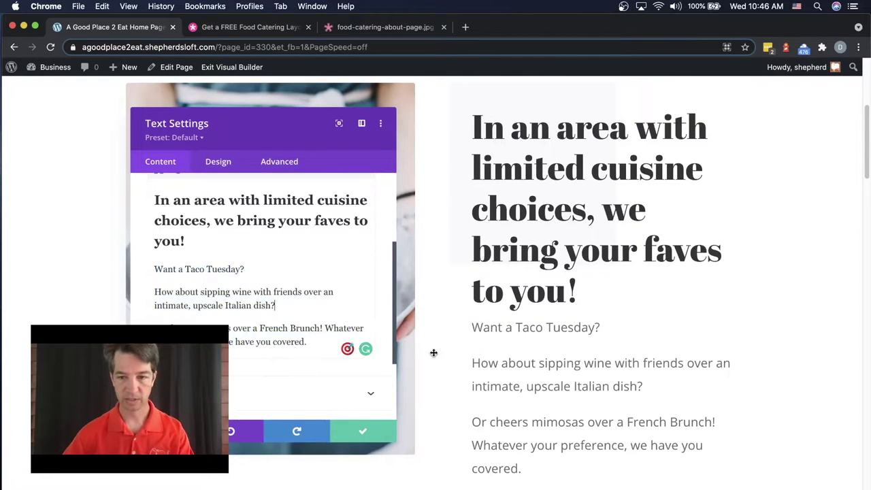
scroll(431, 355, down, 1)
scroll(334, 333, up, 5)
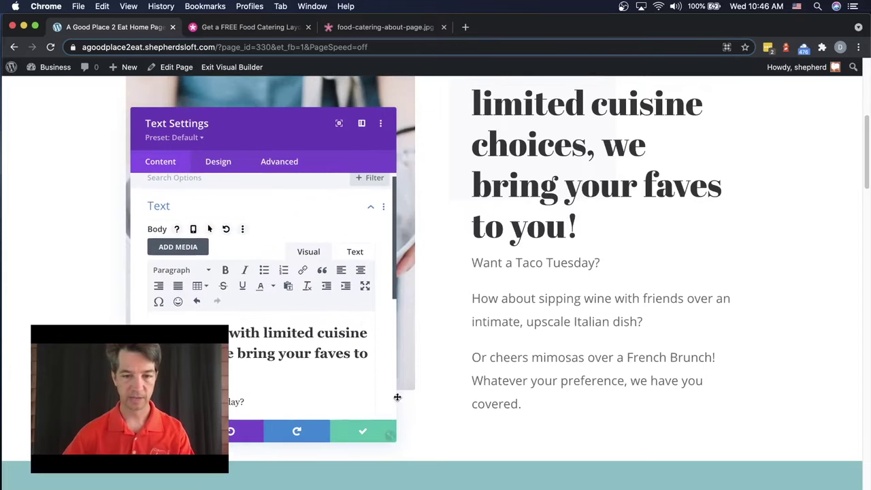
click(362, 431)
scroll(514, 381, up, 3)
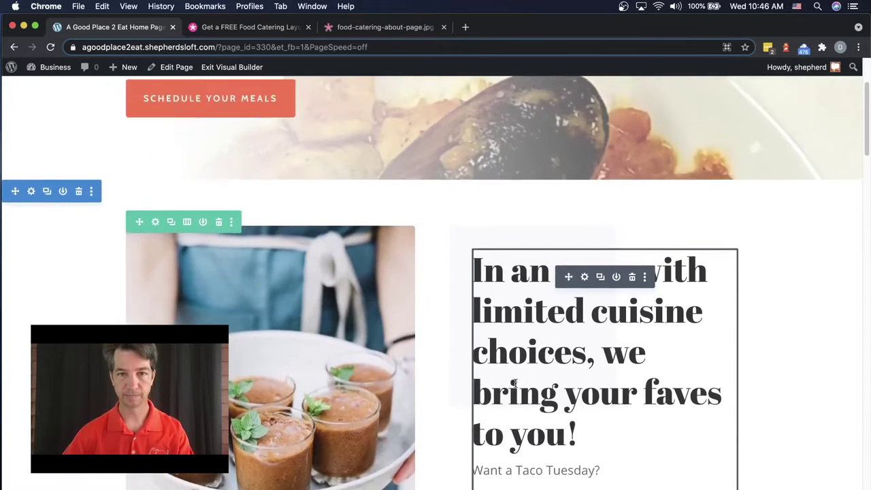
- Review the sections from the page header down to Our Cuisine, comparing the image beside the limited cuisine heading with its text
scroll(514, 381, down, 1)
scroll(515, 381, up, 2)
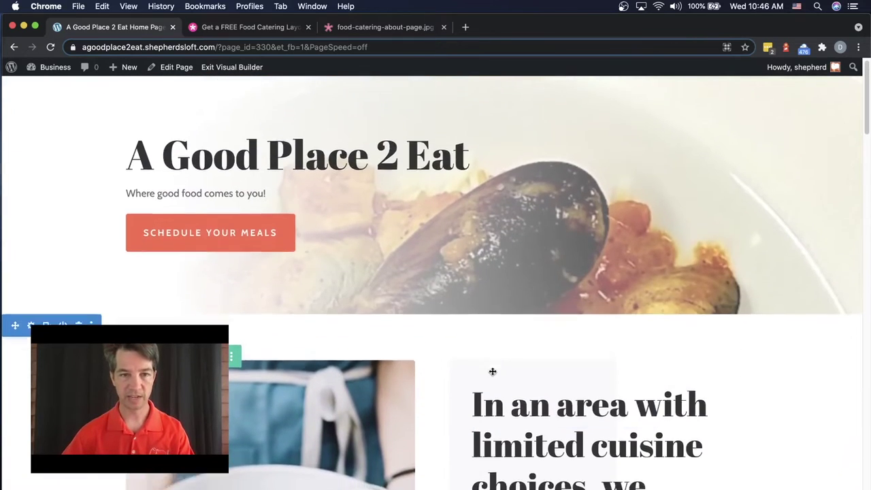
scroll(492, 369, down, 4)
scroll(493, 367, down, 3)
scroll(493, 367, up, 3)
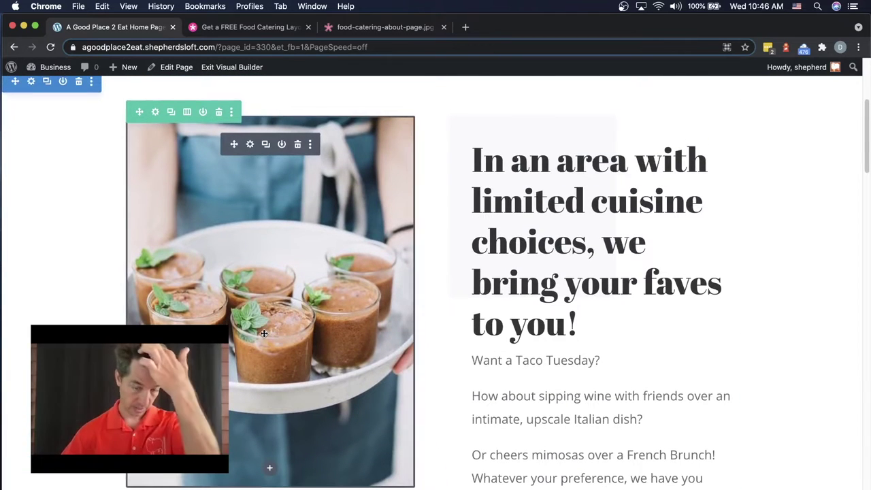
scroll(263, 332, up, 2)
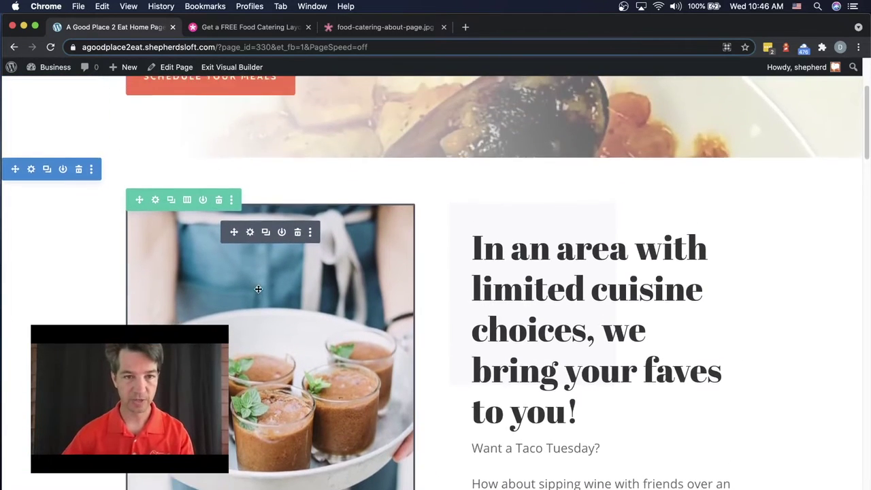
scroll(263, 306, down, 6)
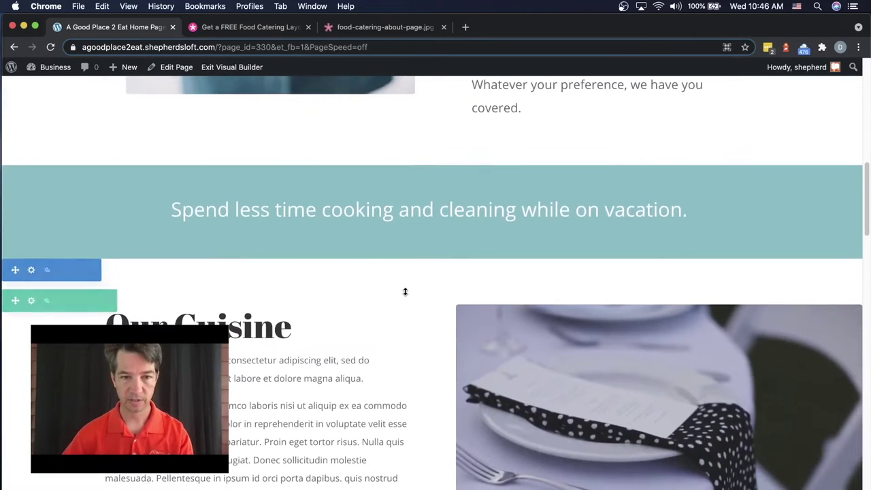
scroll(404, 292, up, 2)
scroll(443, 235, up, 5)
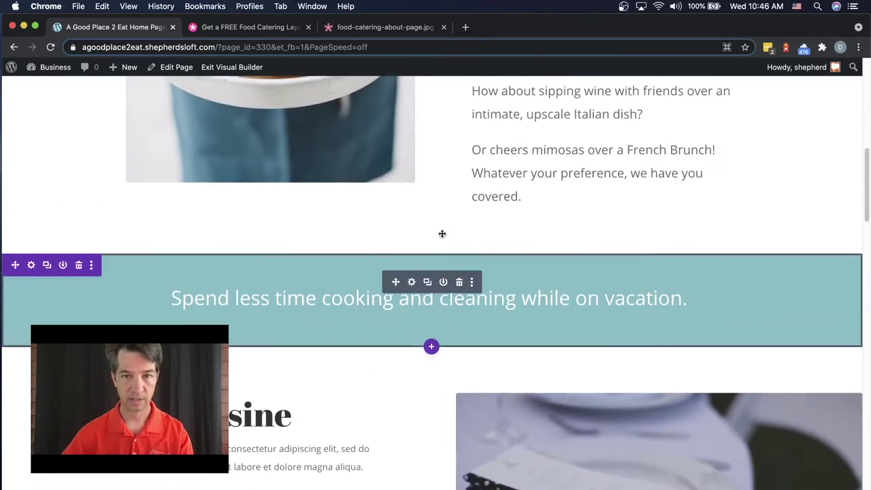
scroll(440, 236, up, 1)
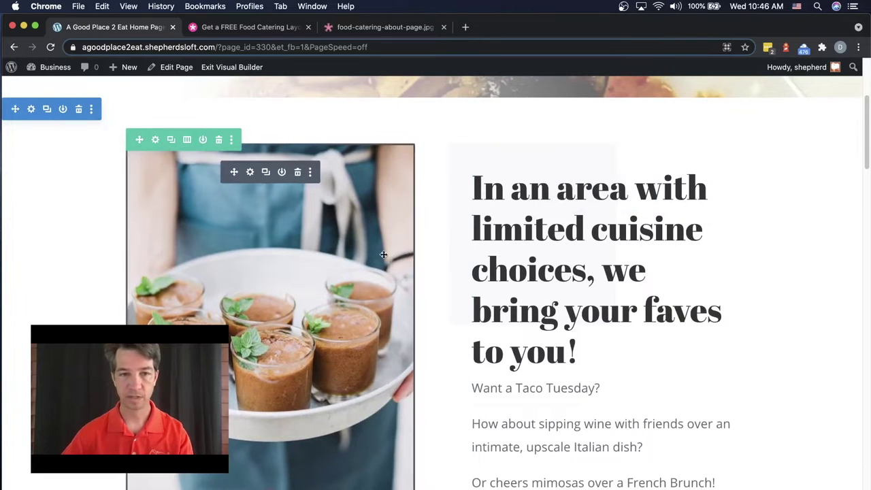
- Replace the image beside the limited cuisine heading with outdoor-meals-scaled.jpg, save the image settings and check it on the page
click(250, 172)
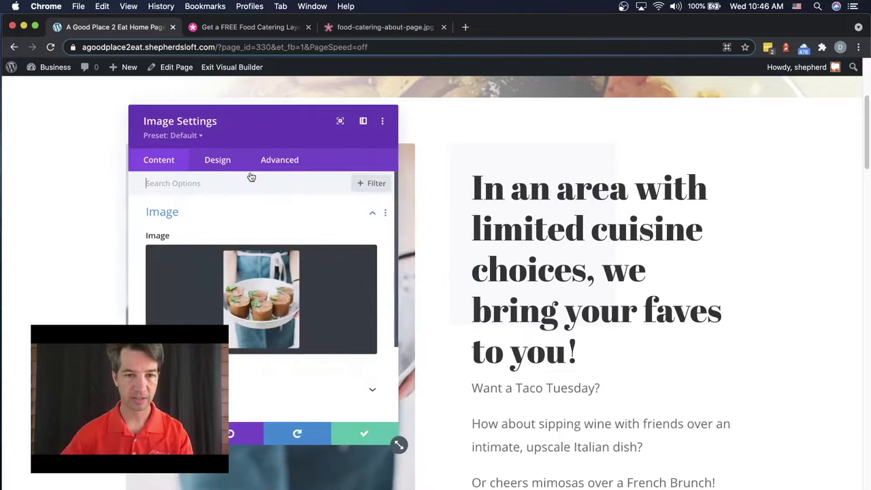
click(325, 263)
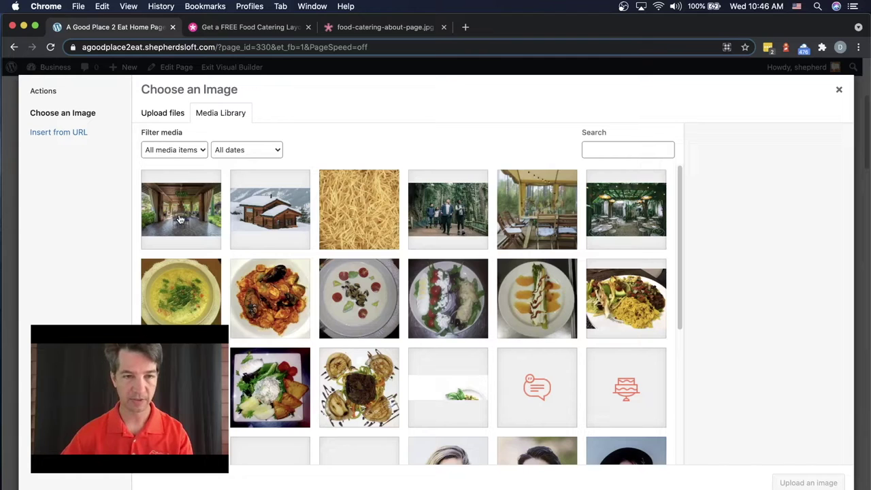
click(539, 215)
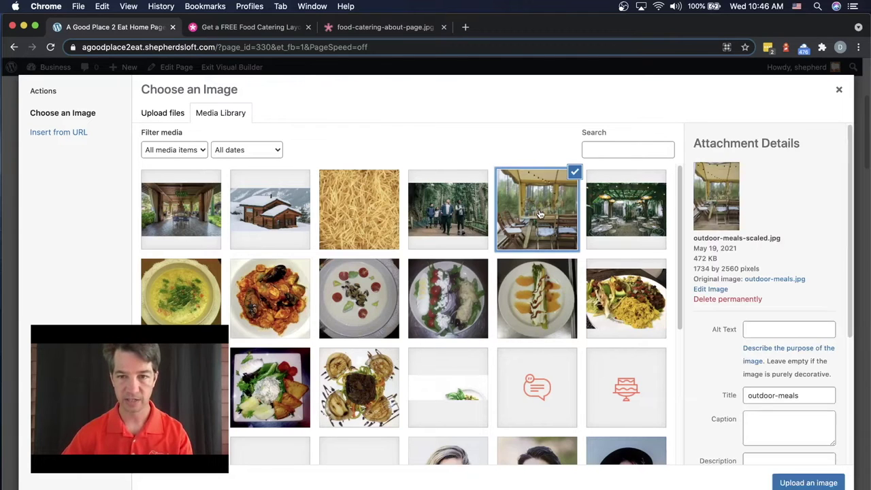
click(808, 482)
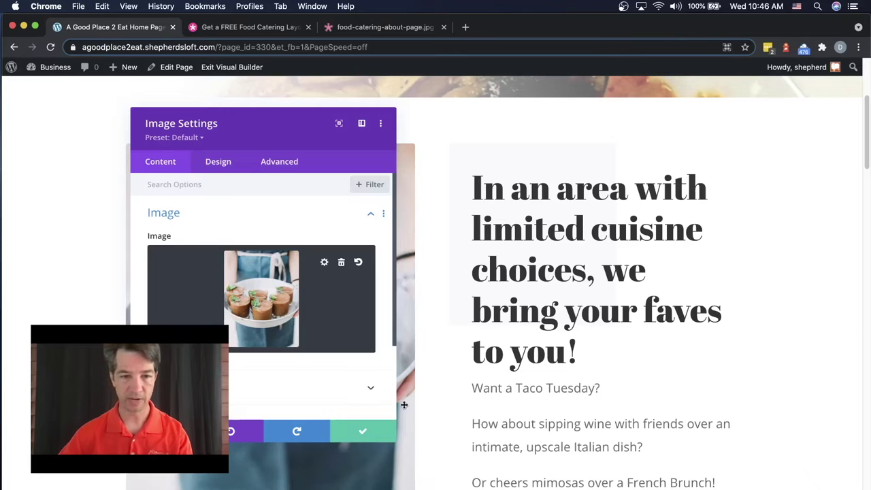
click(364, 430)
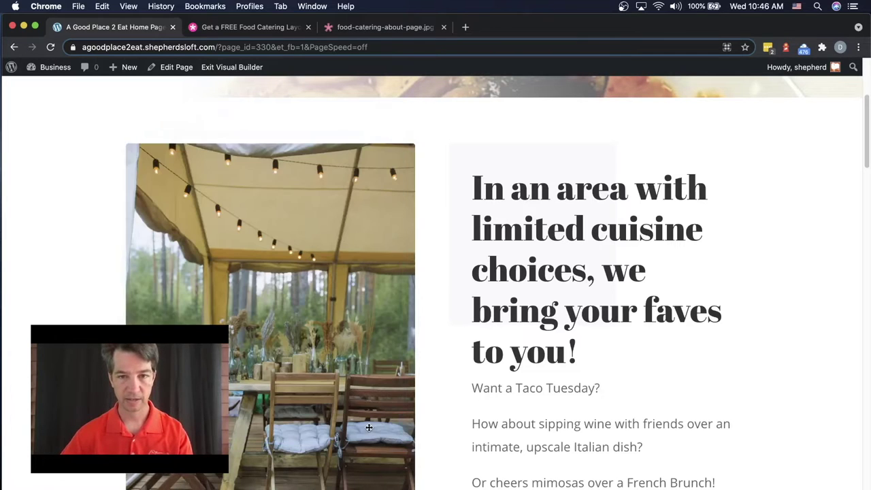
scroll(558, 370, down, 2)
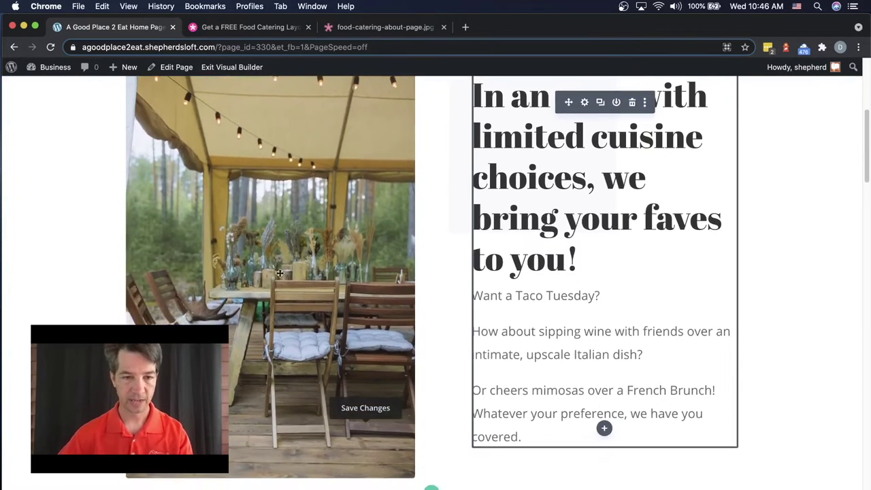
scroll(548, 330, up, 2)
scroll(548, 329, up, 2)
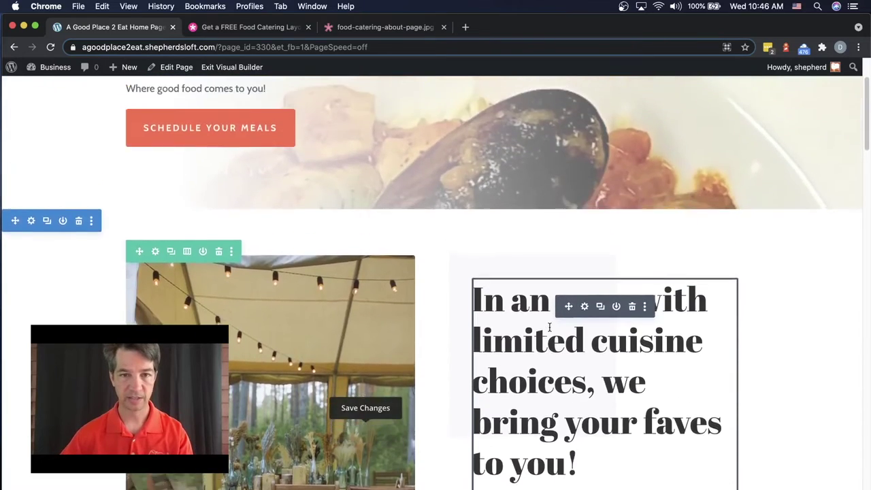
- Set outdoor-living-good-food.jpg as the background image of the section holding the "Spend less time cooking" banner and save the section settings
scroll(548, 329, down, 6)
scroll(547, 328, down, 5)
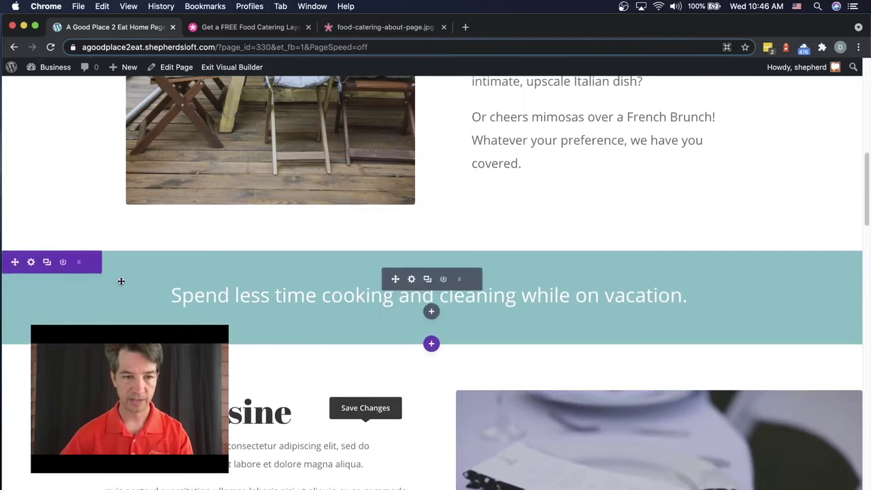
click(32, 263)
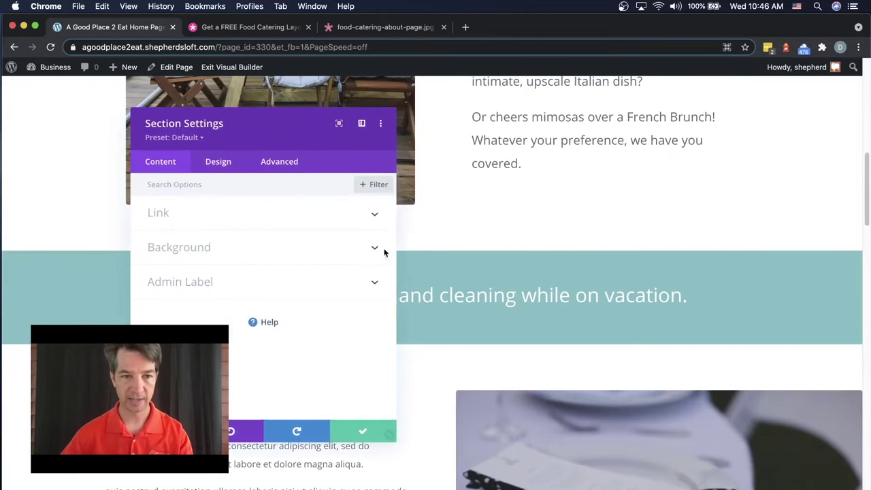
click(206, 252)
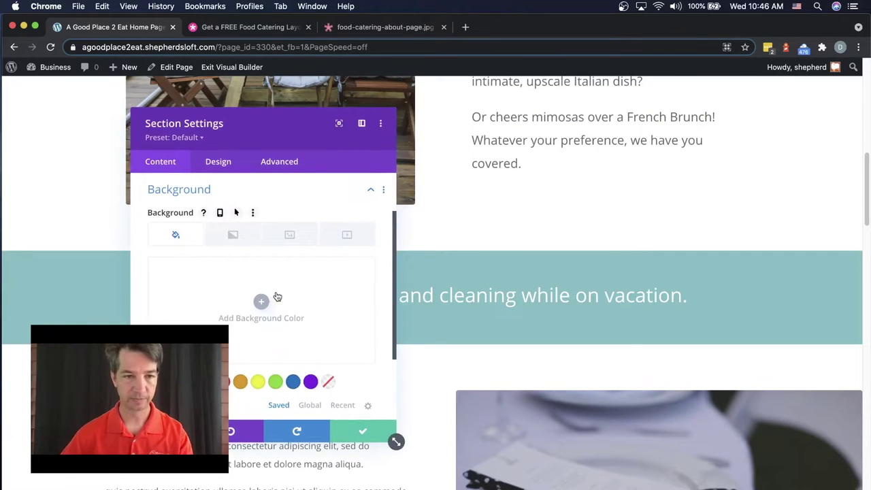
scroll(269, 279, down, 1)
click(289, 224)
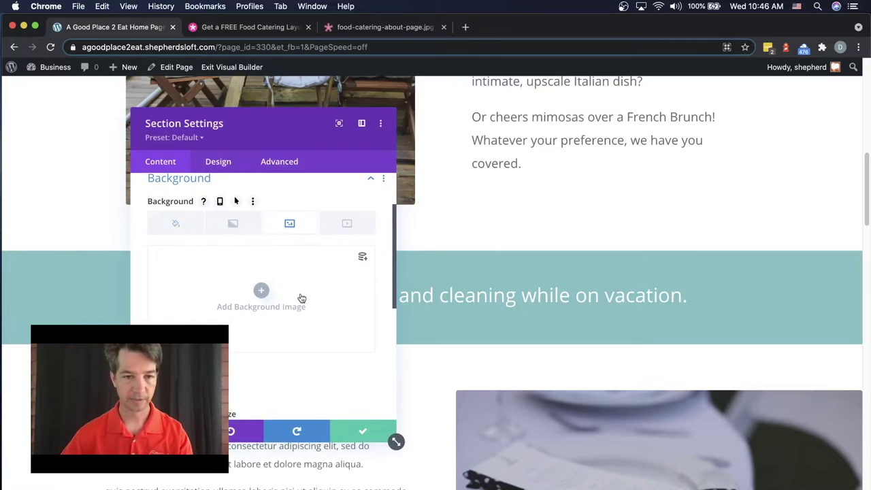
click(262, 290)
click(189, 218)
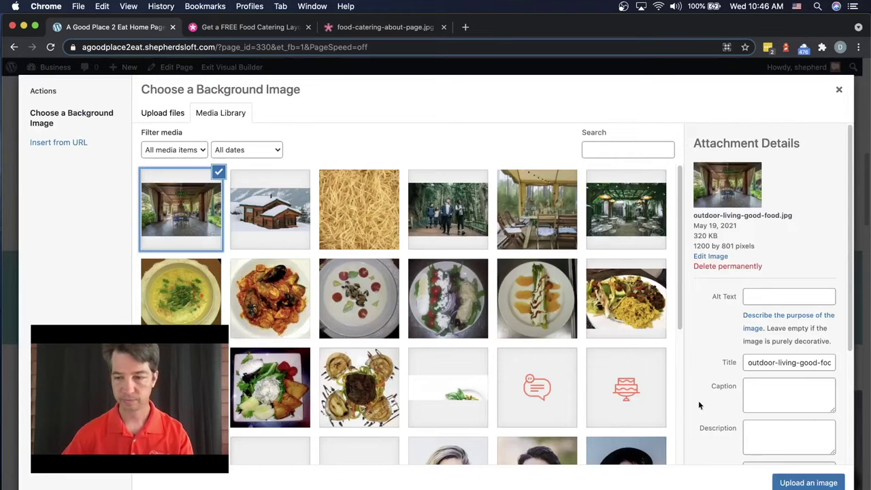
click(808, 482)
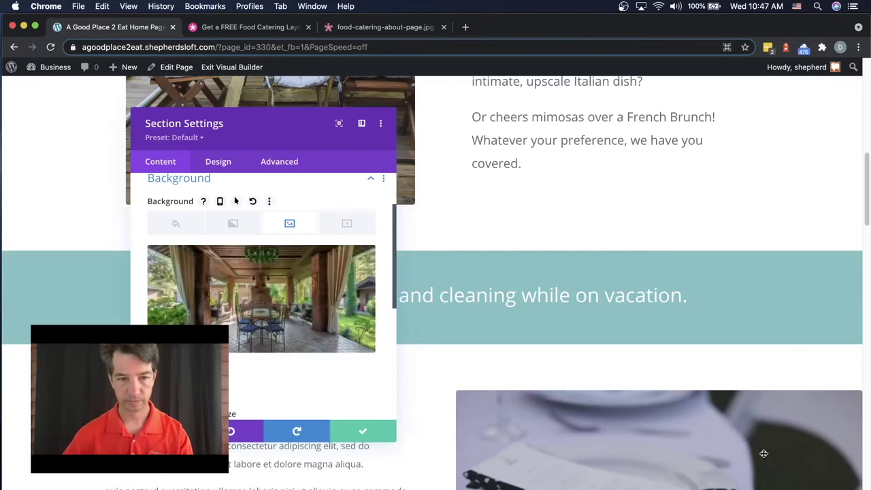
mouse_move(361, 320)
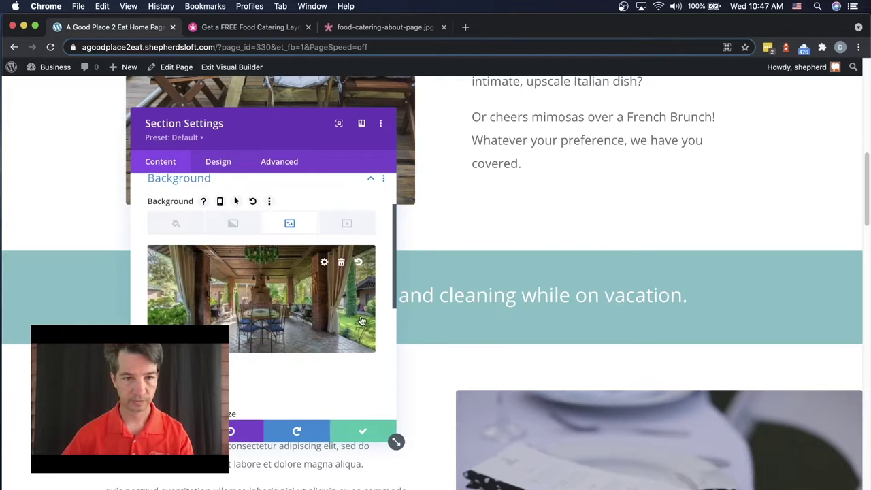
click(362, 431)
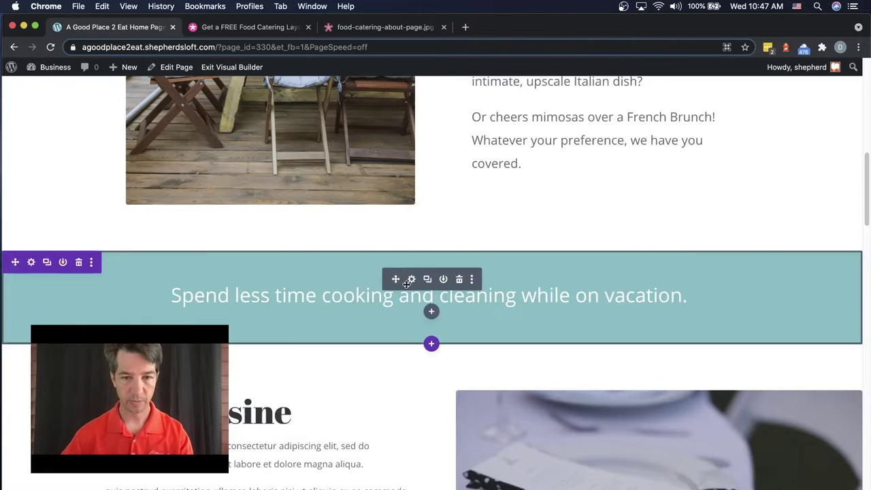
- Make the teal background color of the "Spend less time cooking" fullwidth header module transparent
click(410, 280)
scroll(228, 280, down, 5)
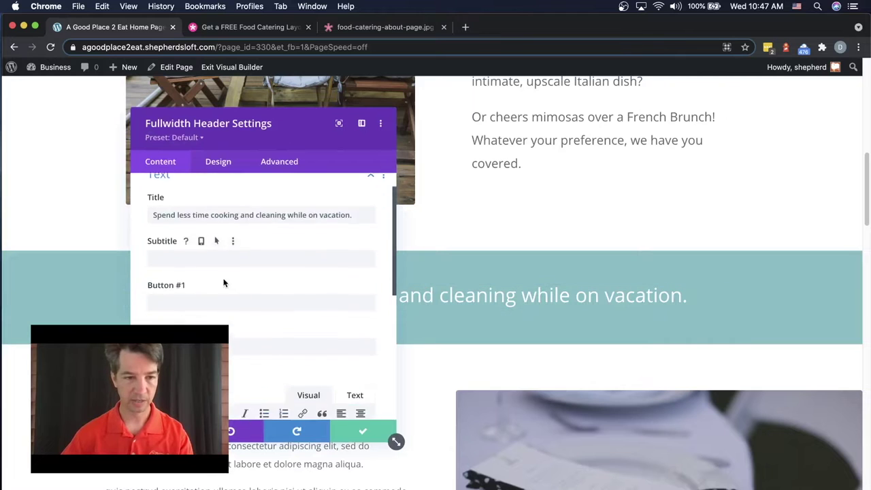
scroll(241, 284, down, 5)
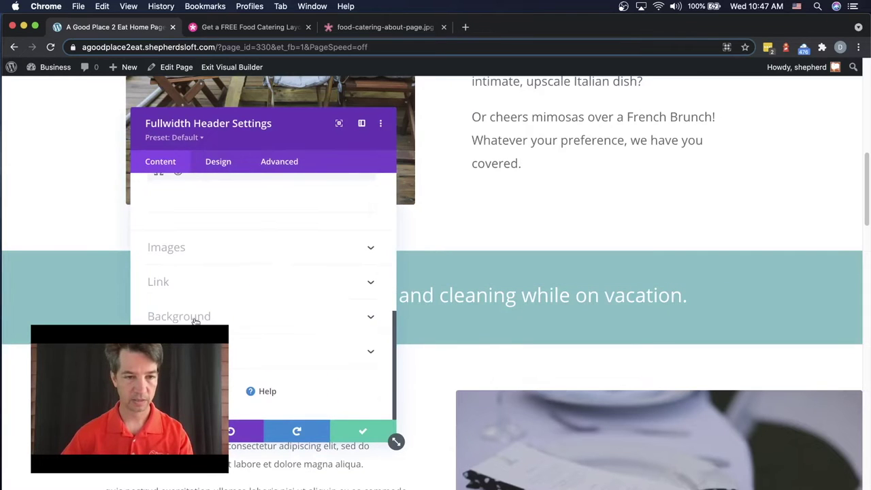
click(182, 317)
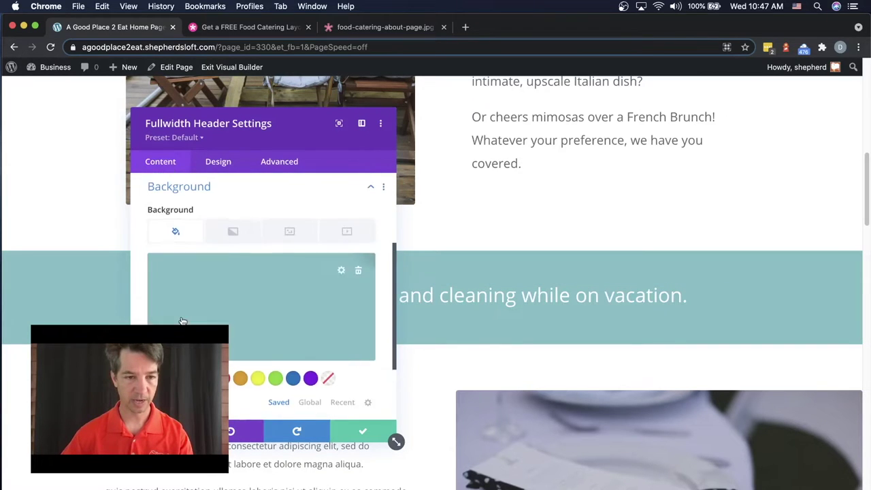
click(328, 383)
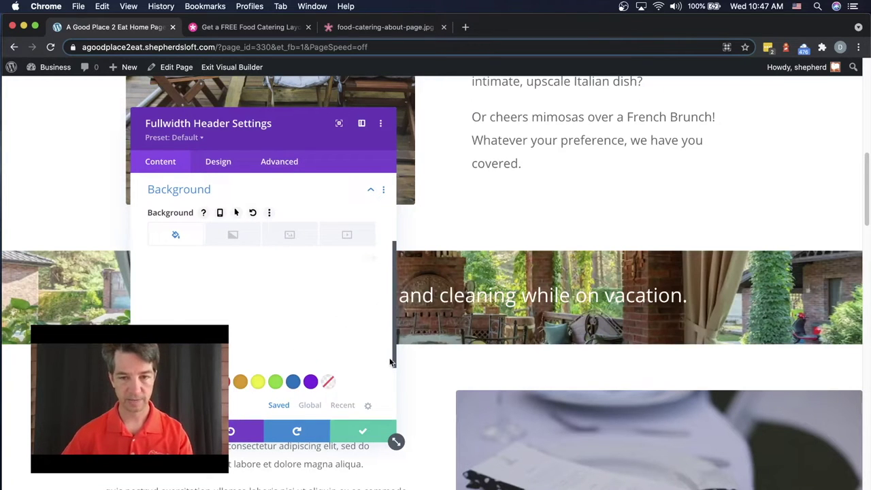
- Move the settings window clear of the banner text and set the fullwidth header's minimum height to 500px
drag(300, 128, 647, 141)
click(604, 181)
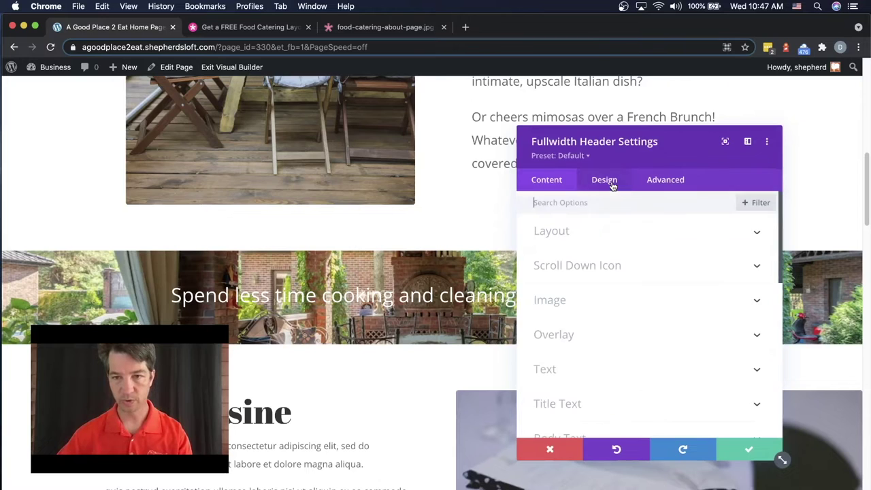
scroll(614, 321, down, 5)
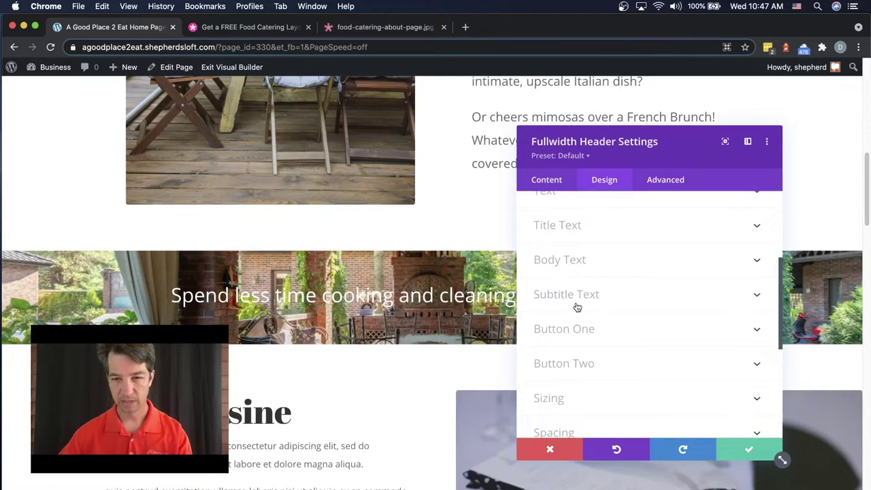
scroll(576, 307, down, 5)
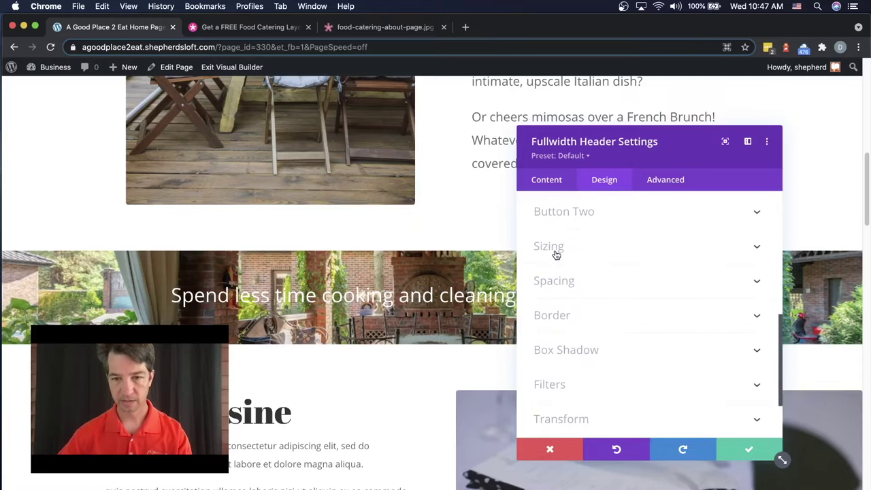
click(551, 246)
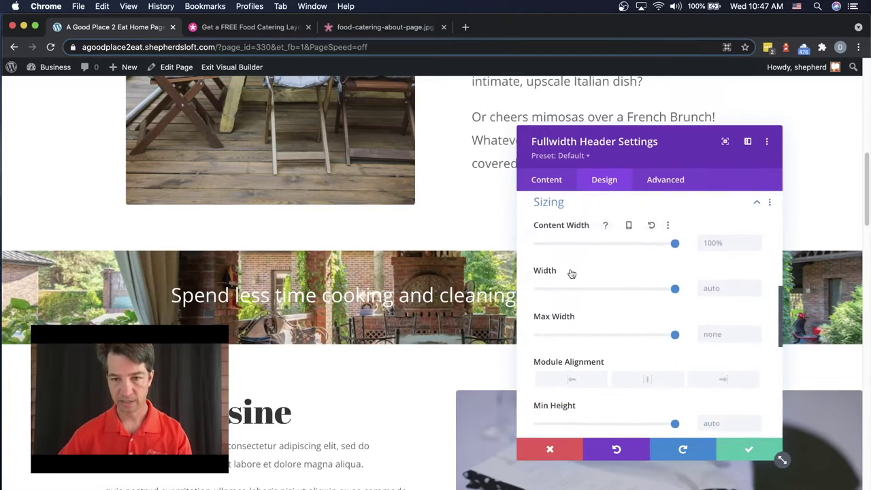
scroll(571, 273, down, 4)
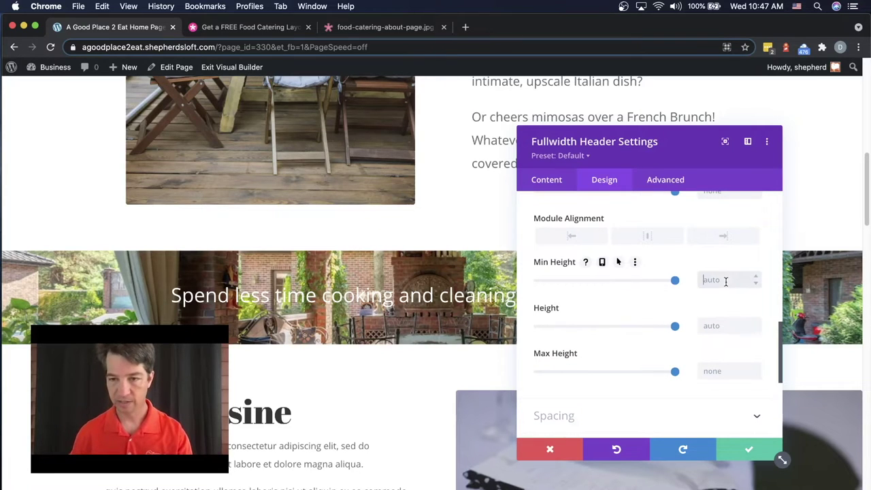
text(px00)
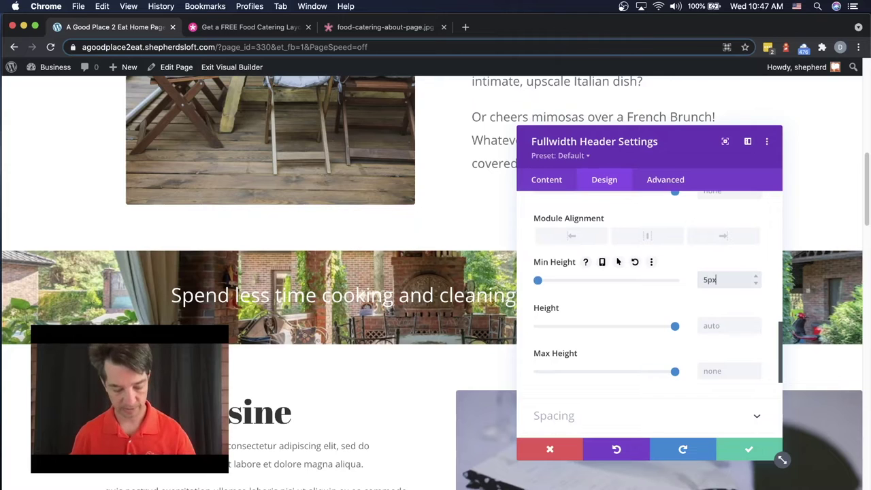
double_click(714, 279)
text(500)
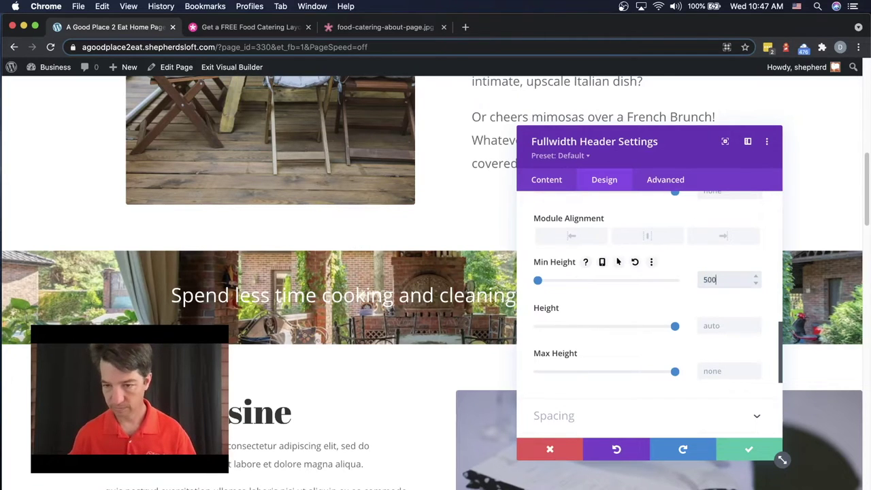
text(px)
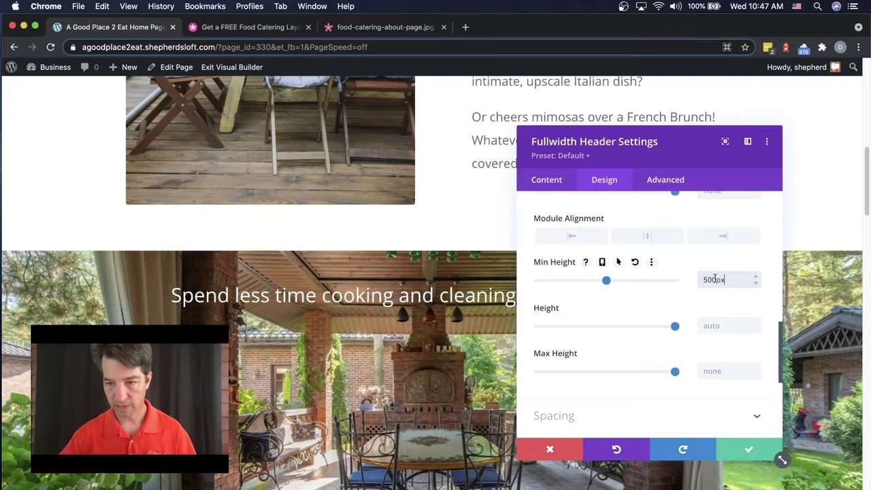
- Set the fullwidth header's height and max height to 500px each and save the module settings
click(724, 327)
text(500px)
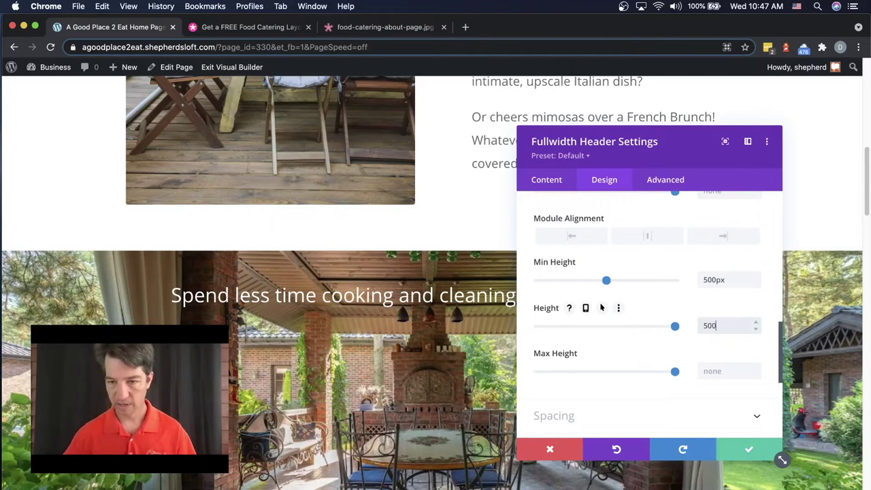
click(724, 370)
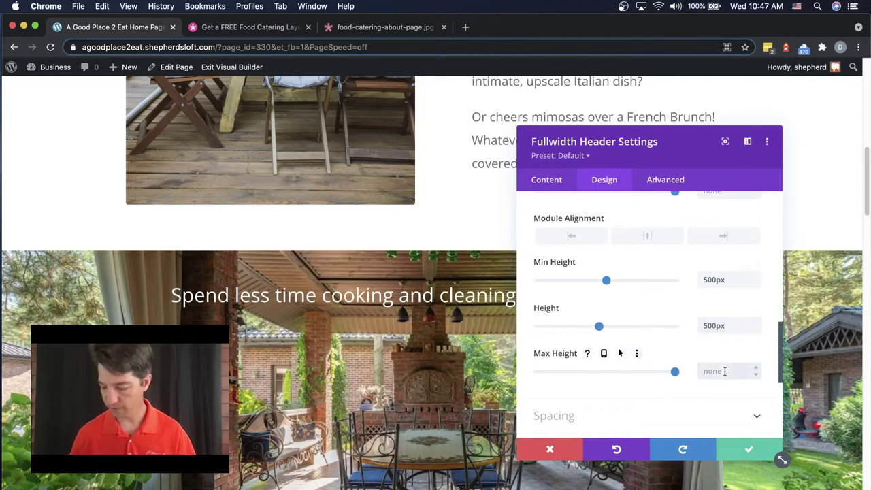
text(500px)
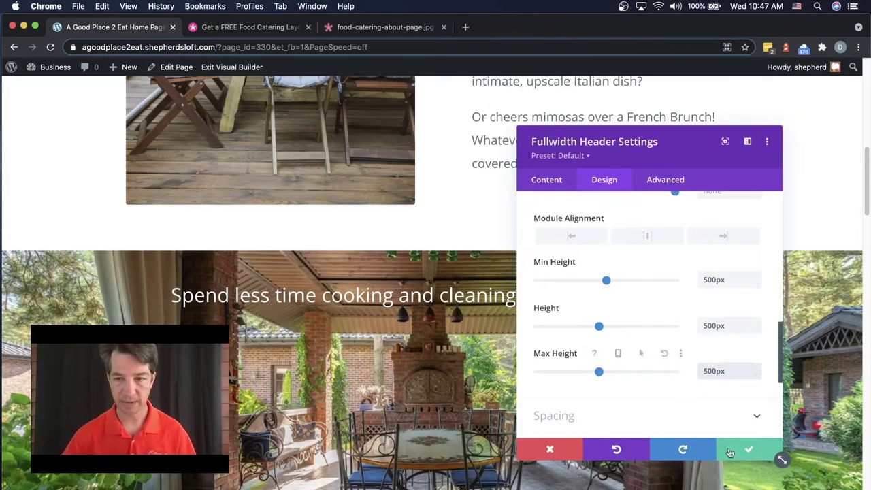
click(751, 450)
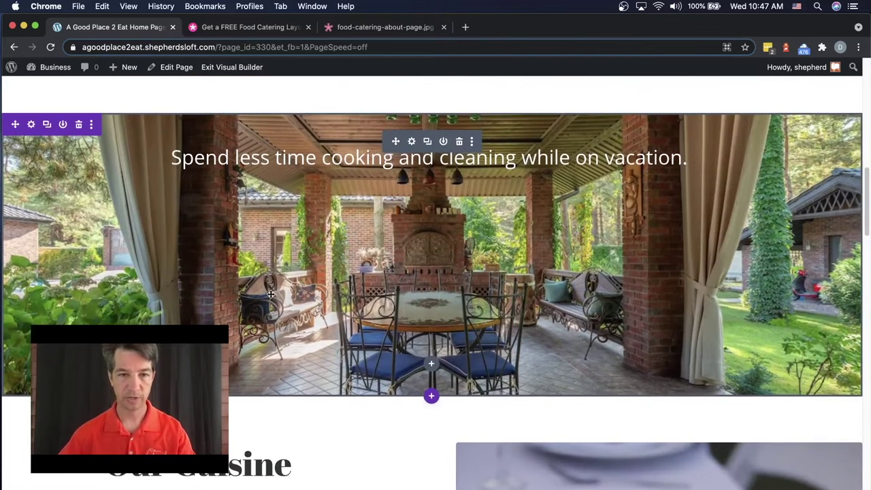
- Increase the spacing above the "Spend less time cooking" title so it sits near the lower edge of the banner image
scroll(380, 292, up, 2)
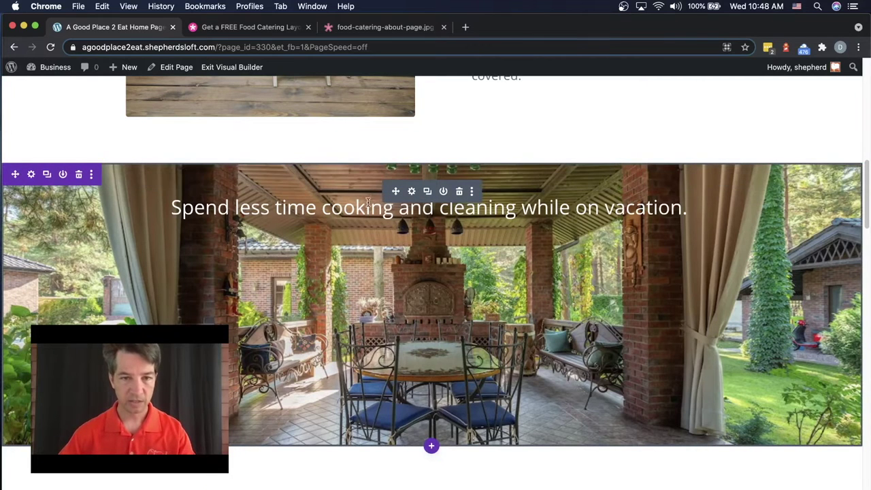
drag(370, 184, 365, 379)
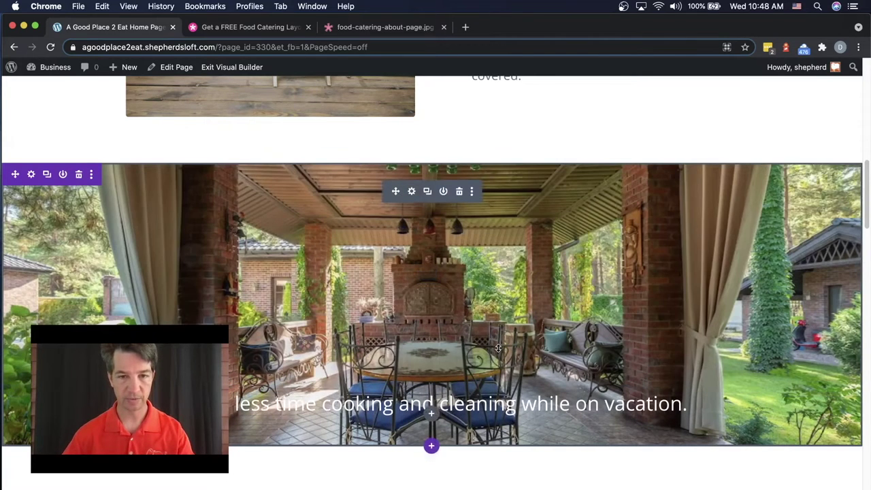
- Apply the title text shadow preset with 0.08em horizontal and vertical lengths to the "Spend less time cooking" fullwidth header
click(411, 192)
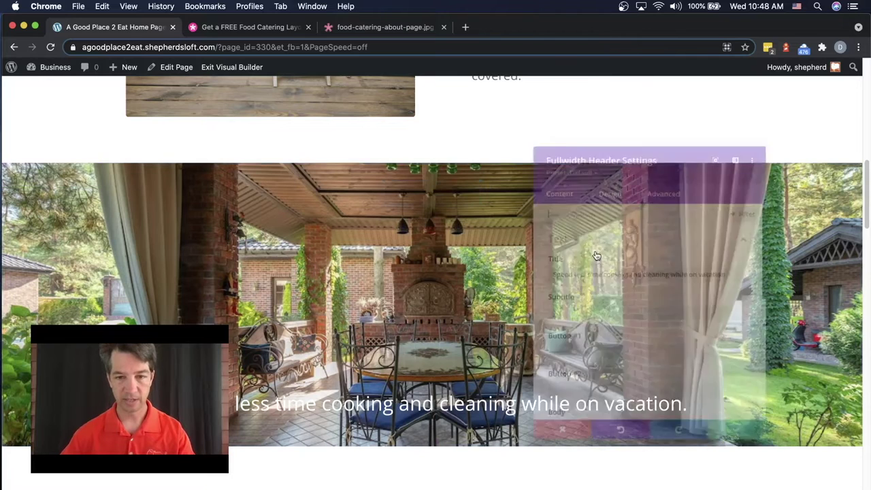
click(605, 182)
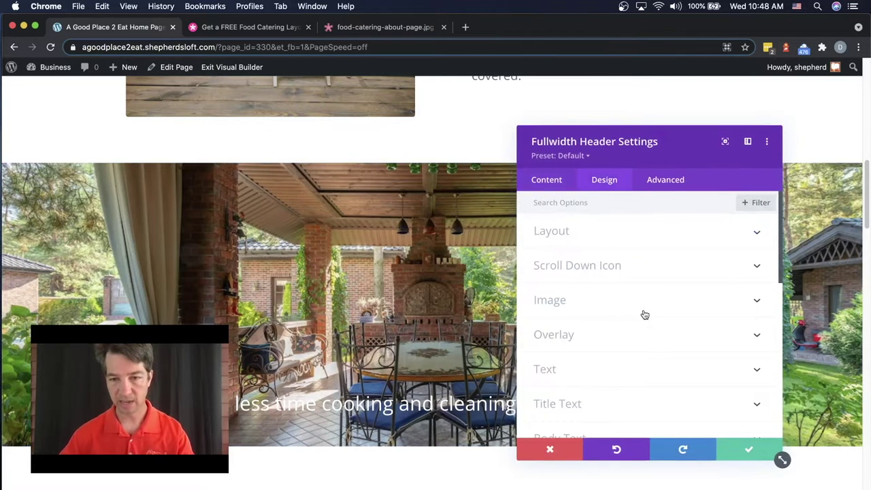
scroll(644, 314, down, 10)
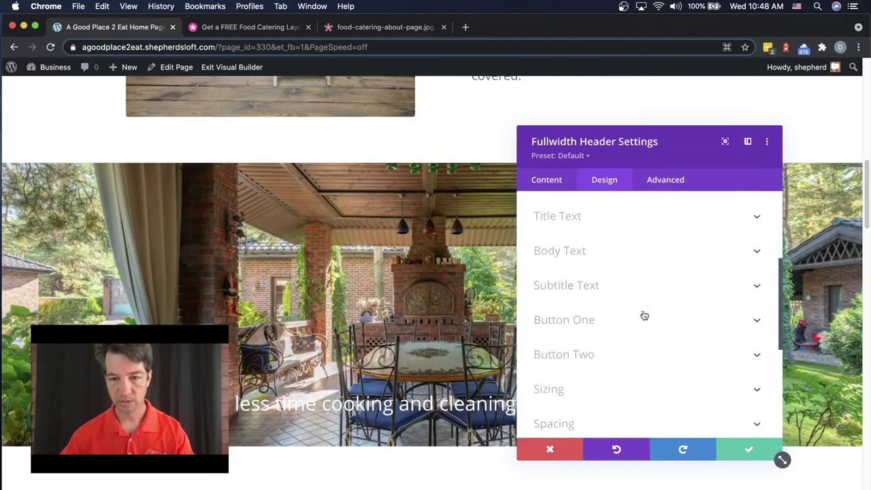
scroll(644, 314, down, 2)
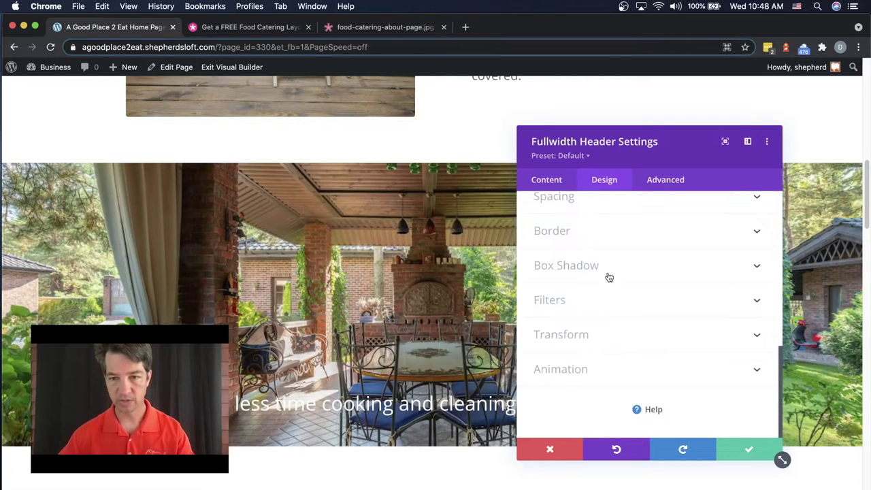
scroll(588, 344, up, 4)
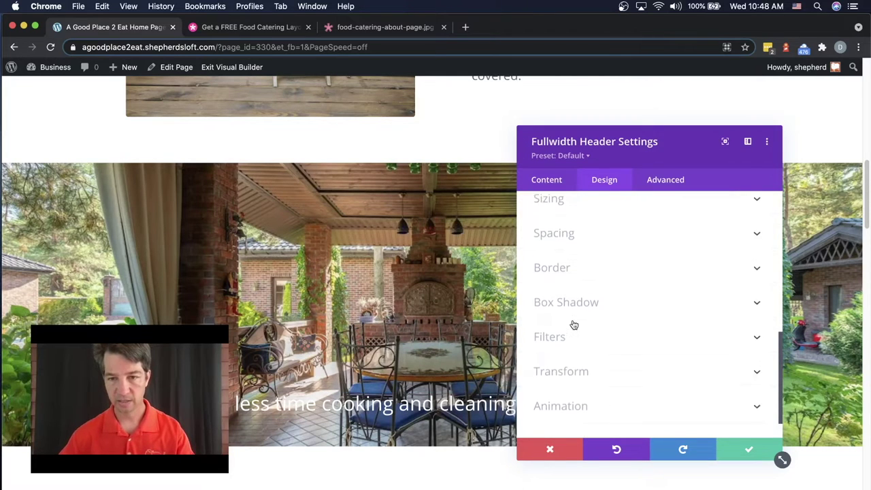
scroll(612, 333, up, 5)
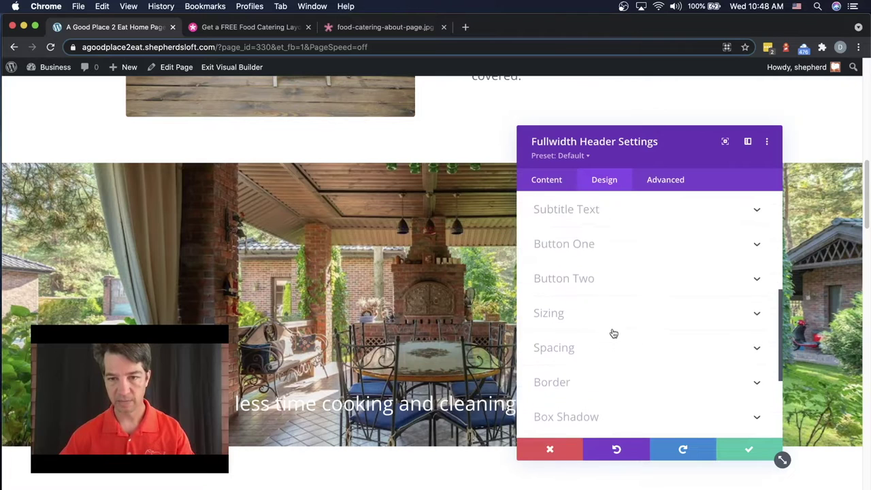
click(571, 278)
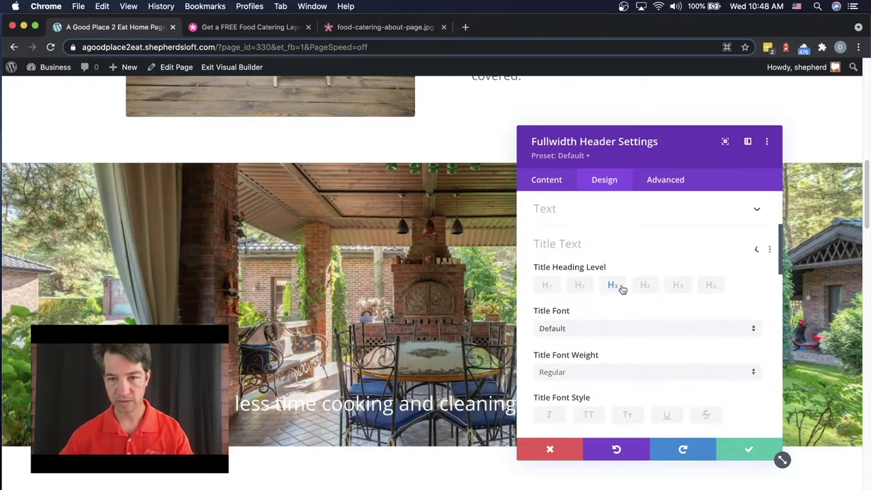
scroll(677, 309, down, 5)
scroll(676, 310, down, 3)
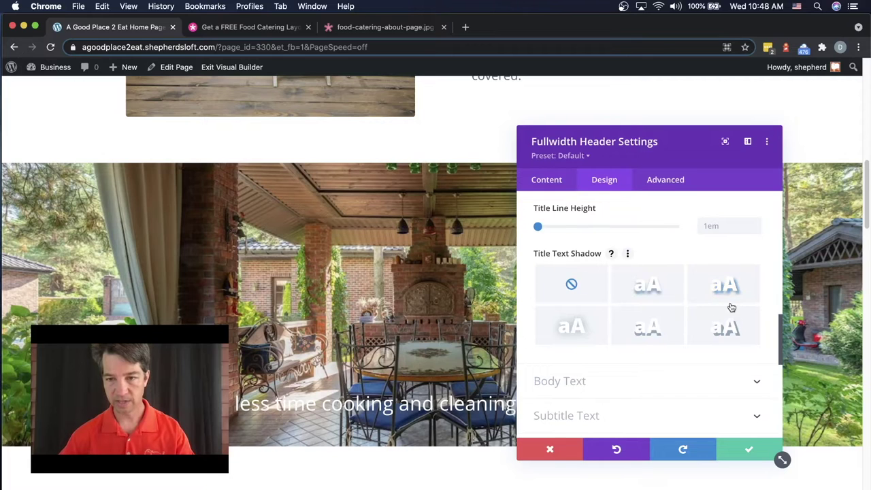
click(725, 287)
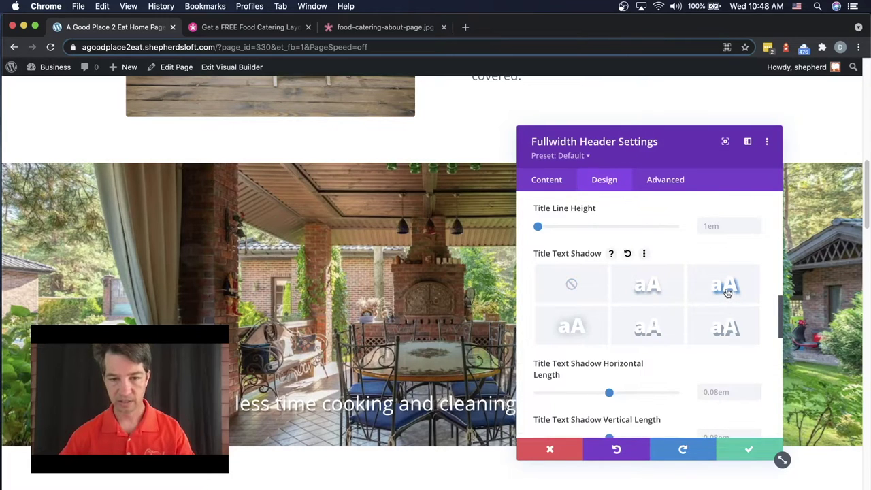
- Make the title text shadow black with a blur strength of 0.13em and save the header settings
scroll(726, 291, down, 4)
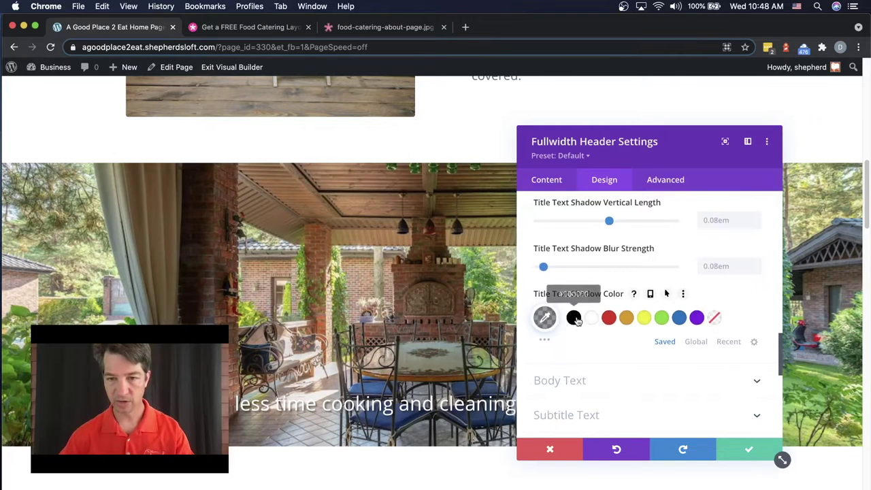
click(573, 319)
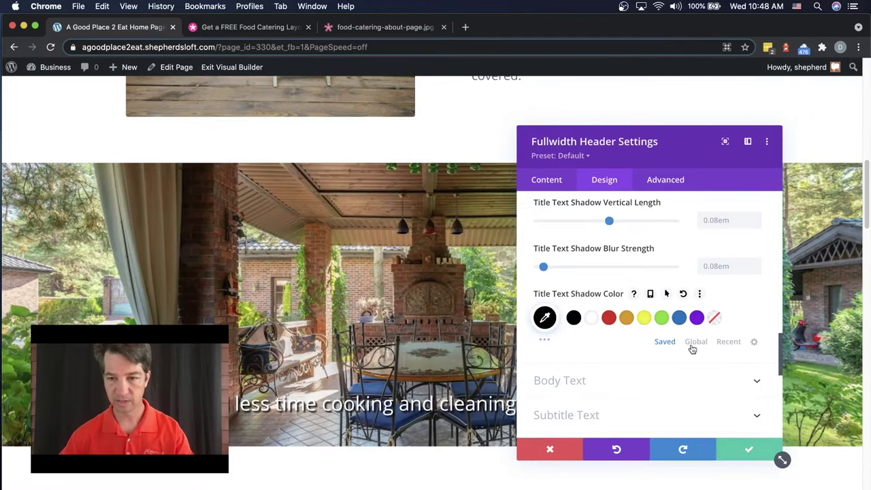
scroll(692, 348, up, 2)
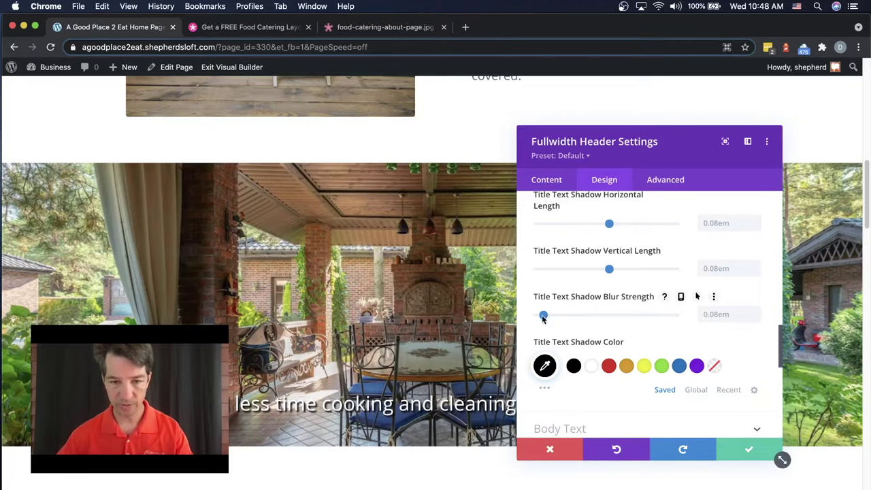
drag(543, 317, 544, 318)
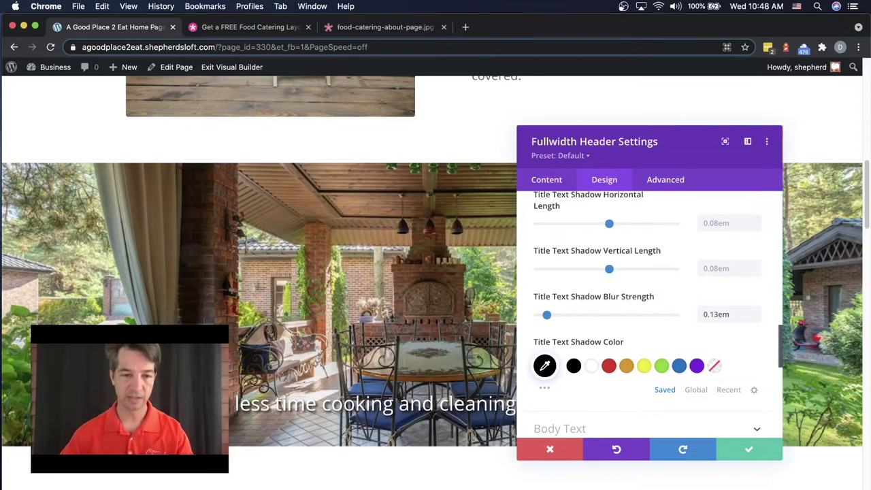
click(751, 448)
- Review the finished banner and the limited cuisine section above it, comparing their text and images
scroll(744, 448, up, 2)
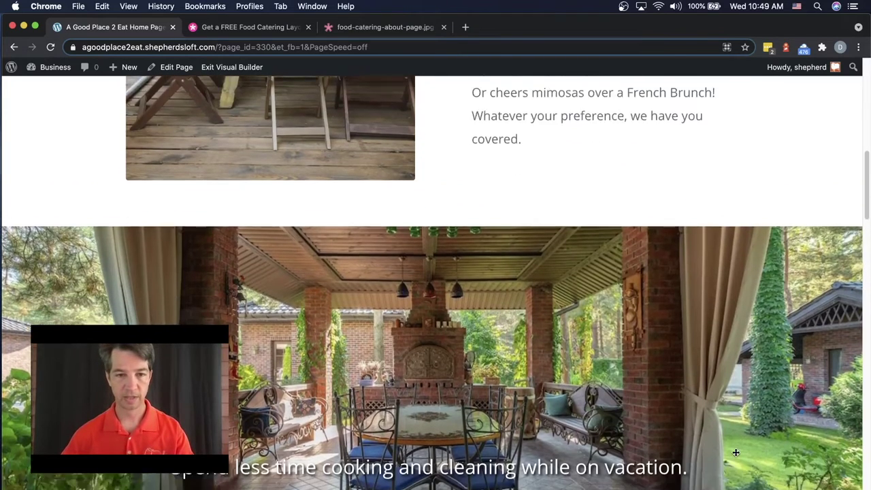
scroll(728, 449, down, 3)
scroll(719, 448, down, 1)
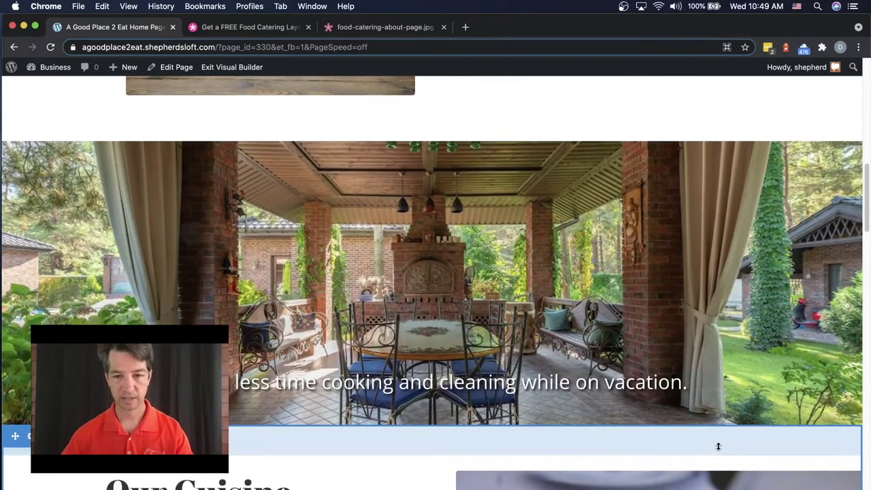
scroll(717, 442, up, 3)
scroll(383, 291, down, 3)
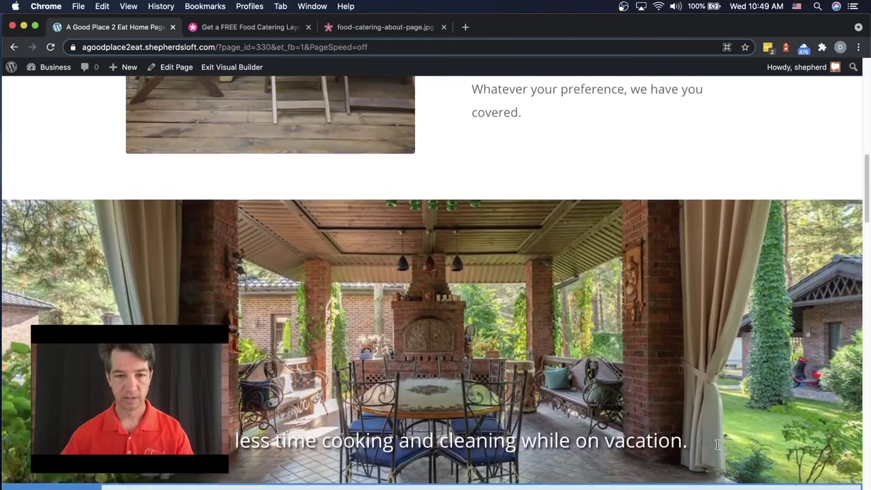
scroll(453, 328, up, 8)
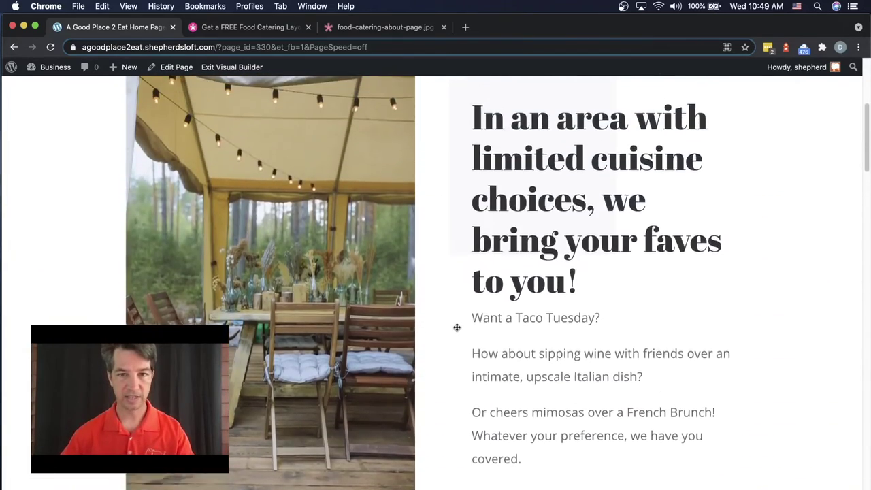
scroll(458, 325, down, 3)
scroll(458, 312, up, 5)
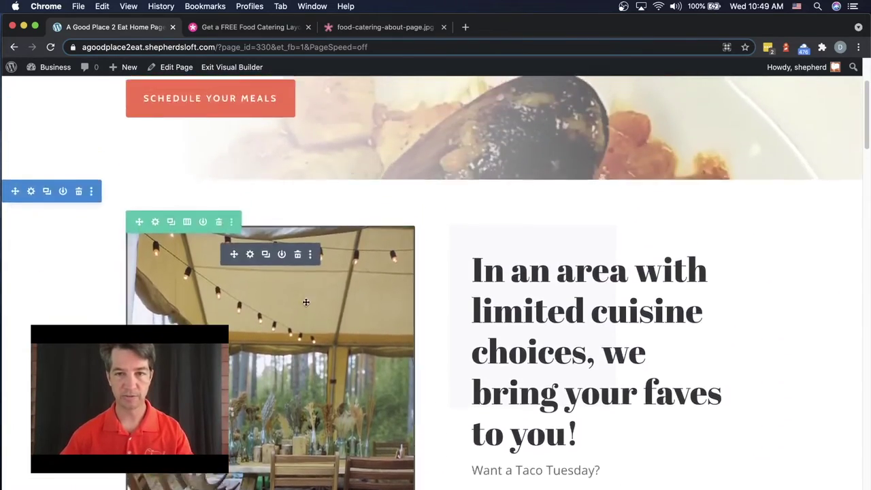
scroll(606, 285, down, 5)
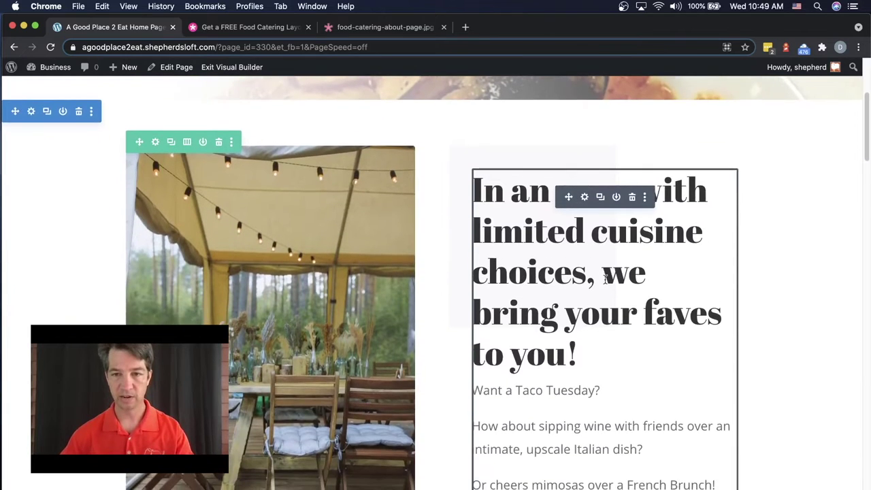
scroll(605, 279, down, 1)
scroll(592, 283, down, 3)
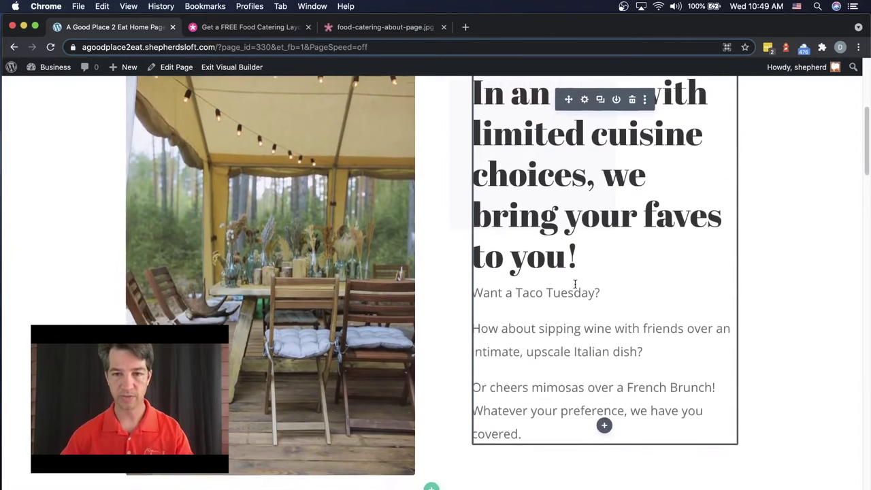
scroll(548, 292, up, 6)
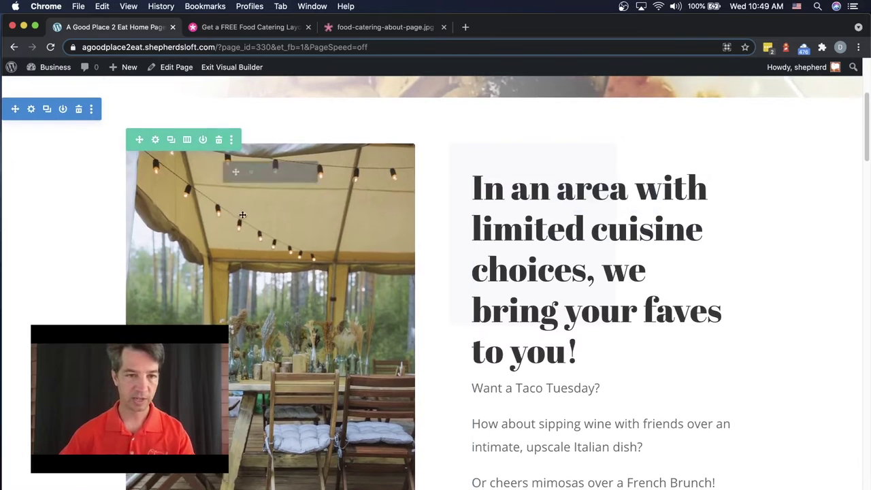
- Replace the image beside the limited cuisine heading with Grapefruit-asparagus-salad.jpg from the media library and check it on the page
click(250, 173)
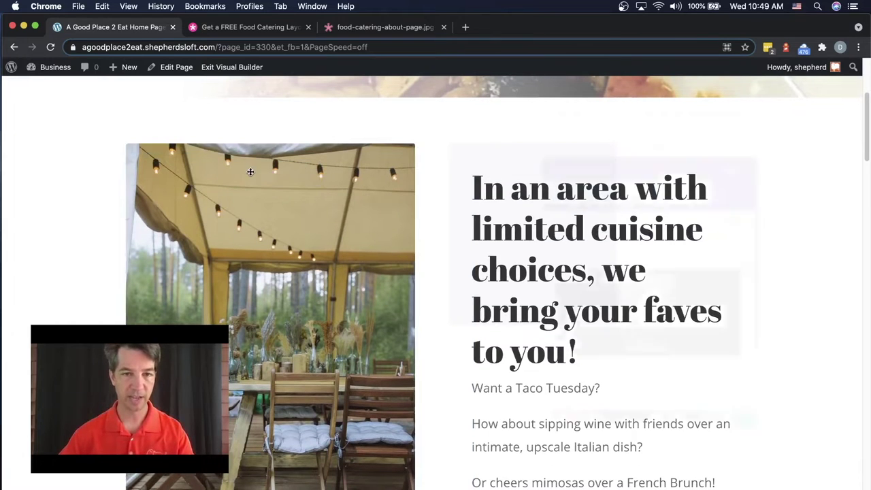
click(709, 282)
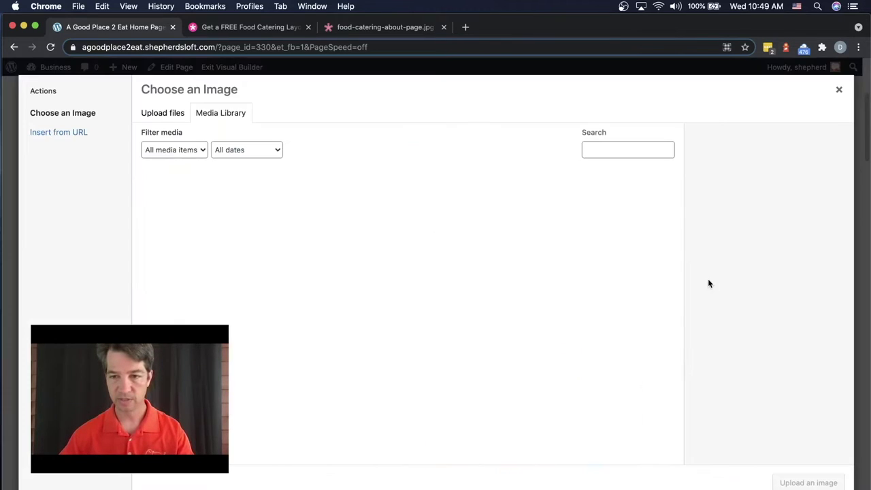
scroll(274, 266, down, 3)
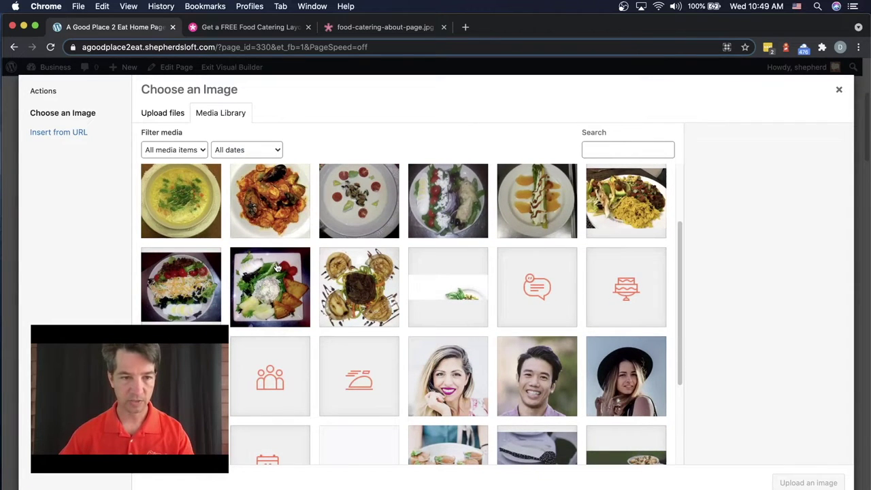
scroll(276, 267, up, 2)
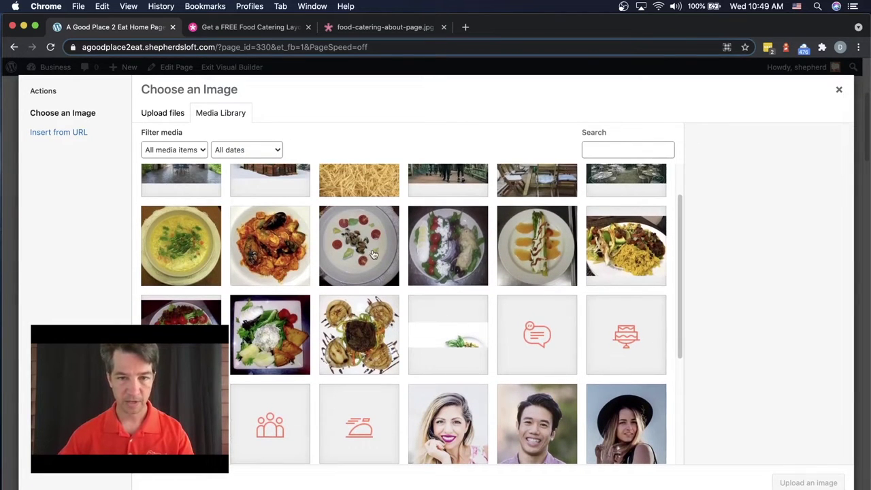
click(539, 250)
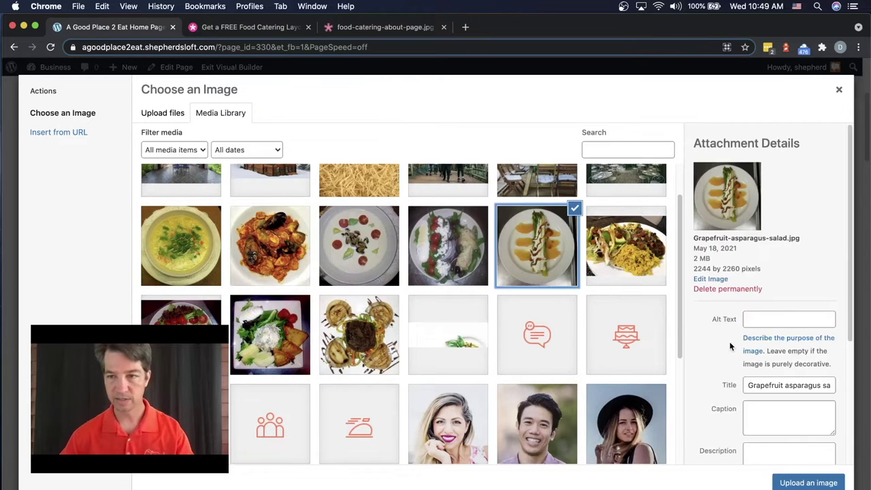
scroll(729, 350, down, 1)
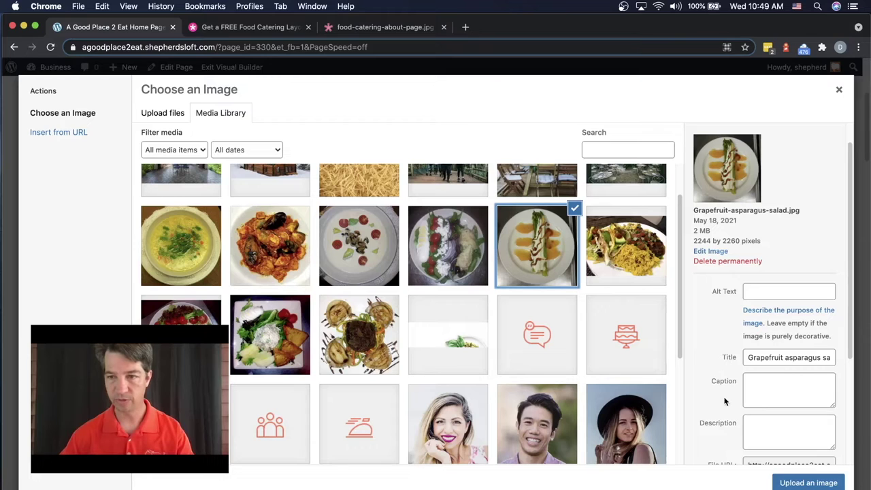
click(811, 482)
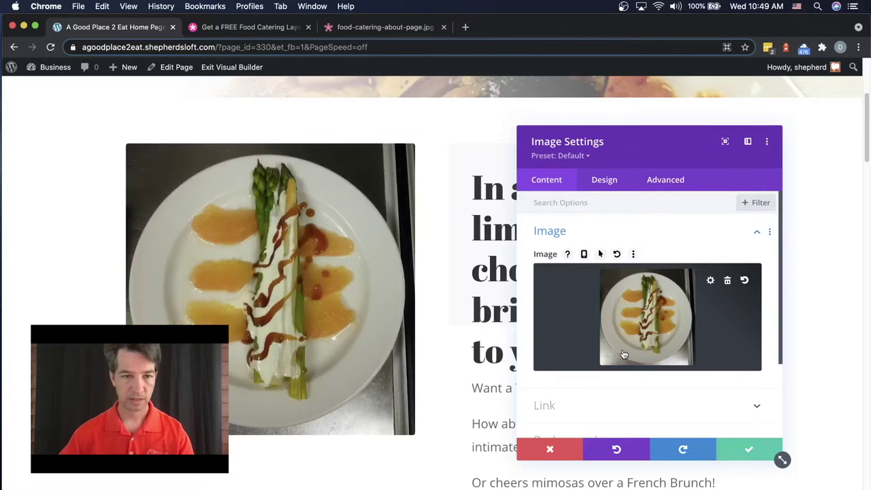
scroll(317, 329, down, 5)
scroll(317, 329, up, 5)
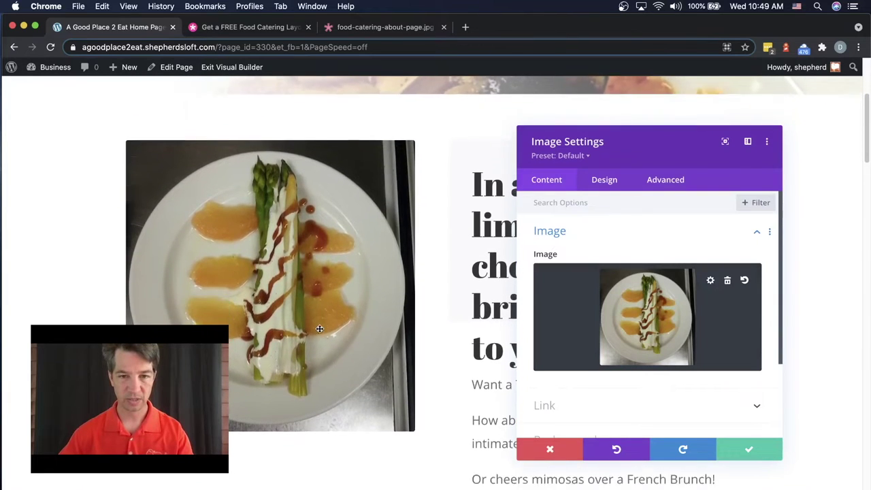
- Replace the image beside the limited cuisine heading with Beef-tend.jpg from the media library and save the image settings
scroll(317, 329, down, 4)
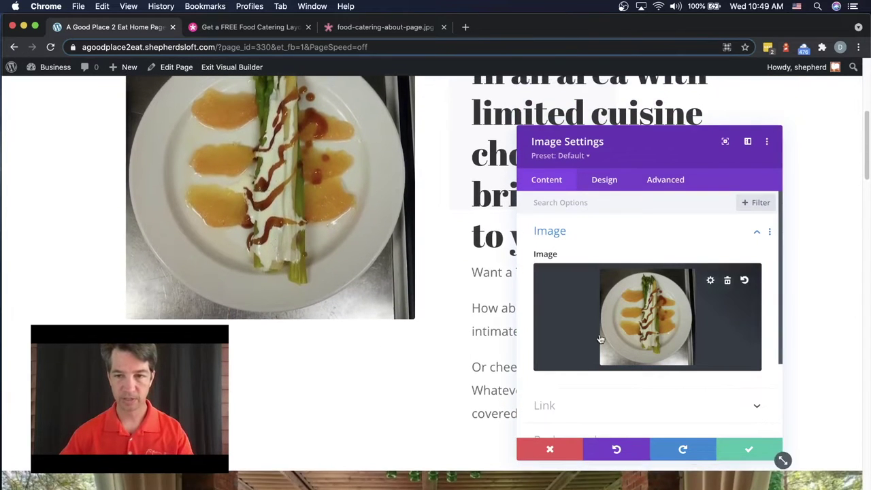
scroll(387, 313, up, 5)
scroll(386, 312, down, 2)
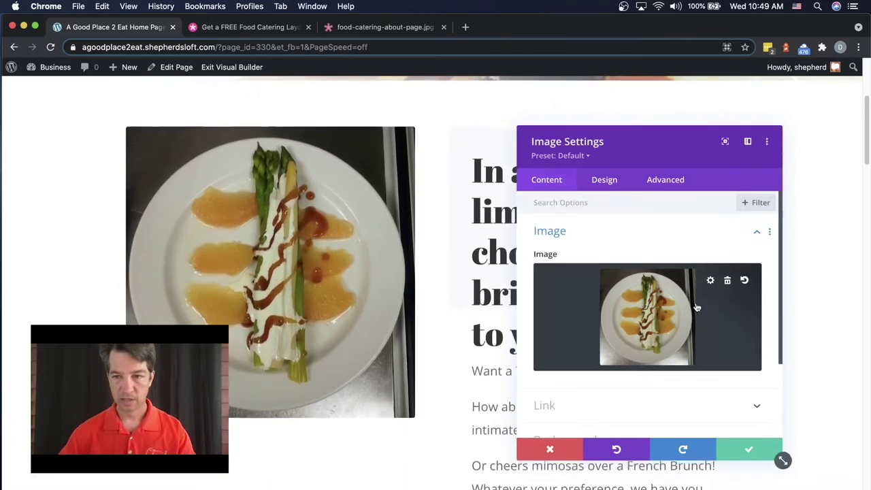
click(710, 280)
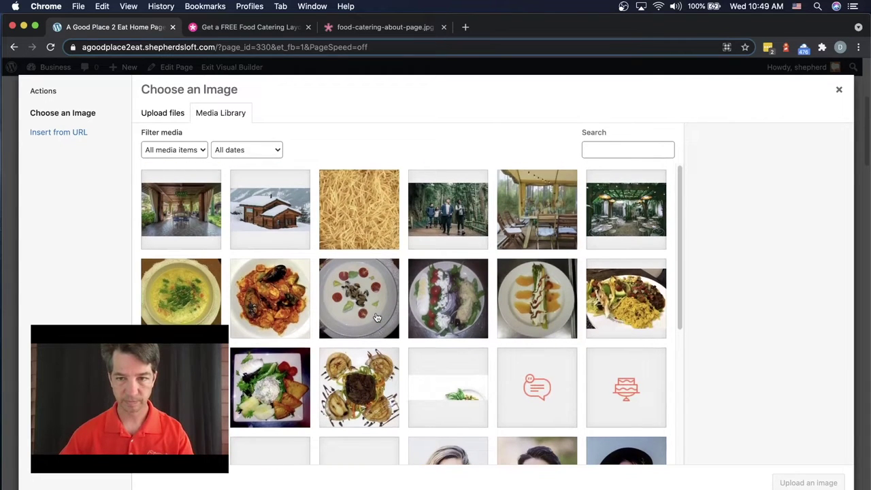
scroll(376, 317, down, 3)
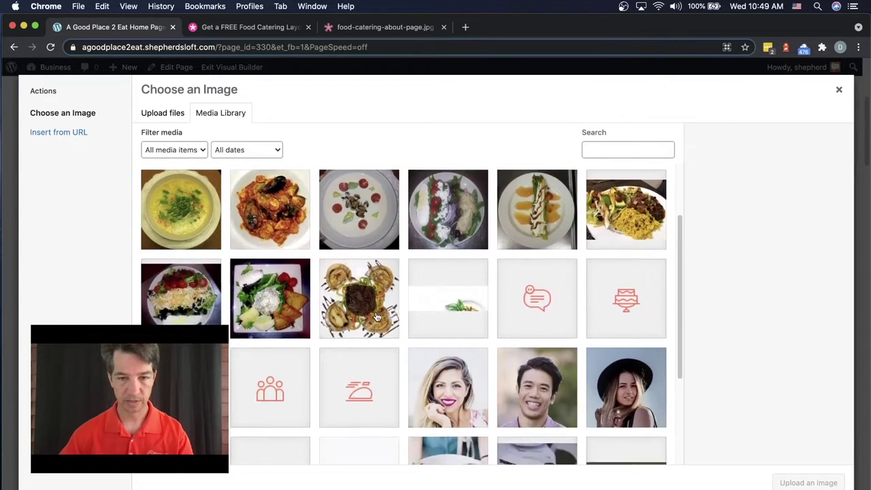
click(353, 294)
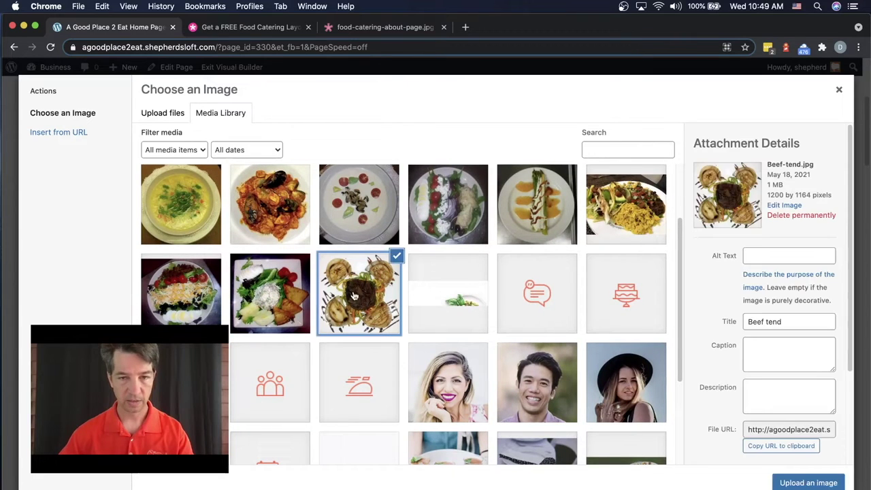
scroll(789, 319, down, 3)
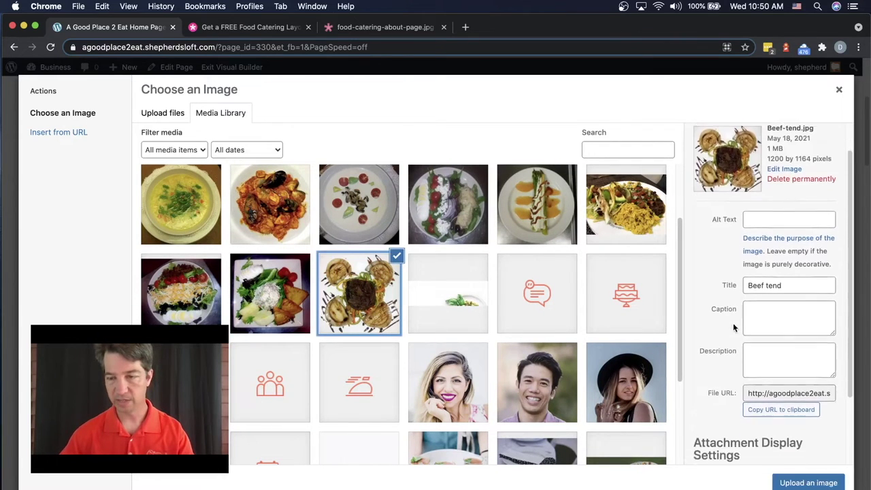
click(809, 483)
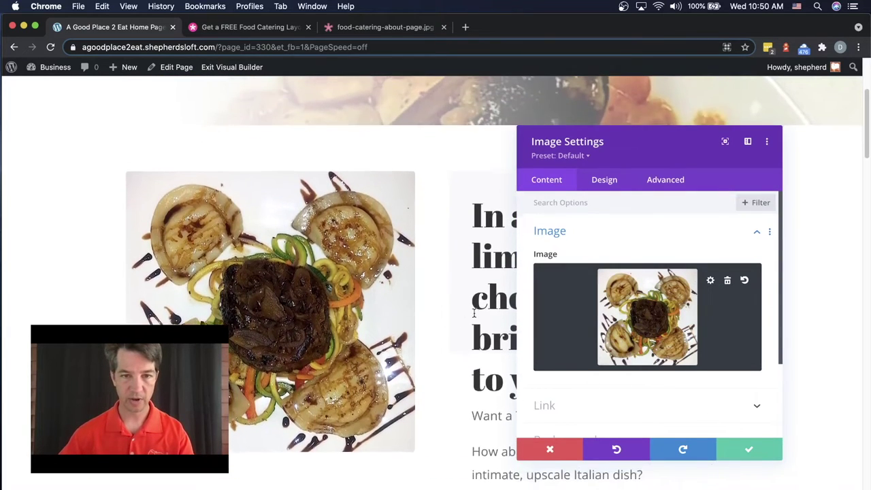
click(748, 445)
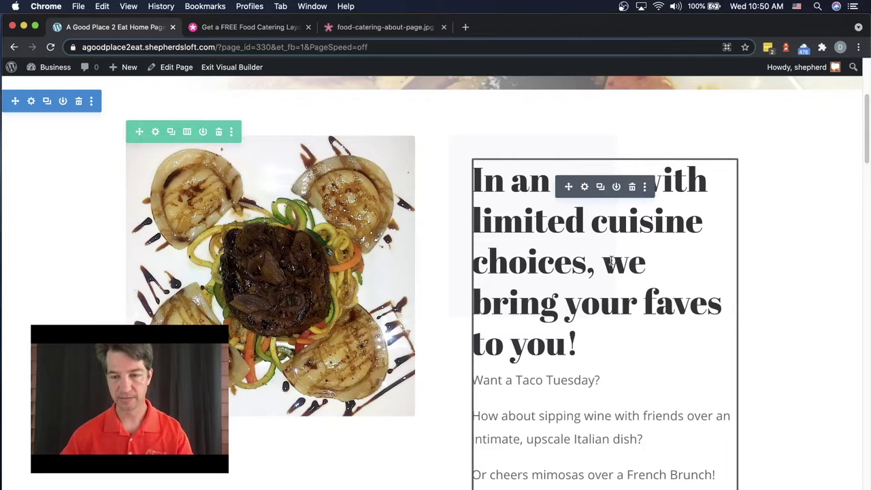
- Copy the phrase "we bring your faves to you!" from the limited cuisine heading
click(605, 264)
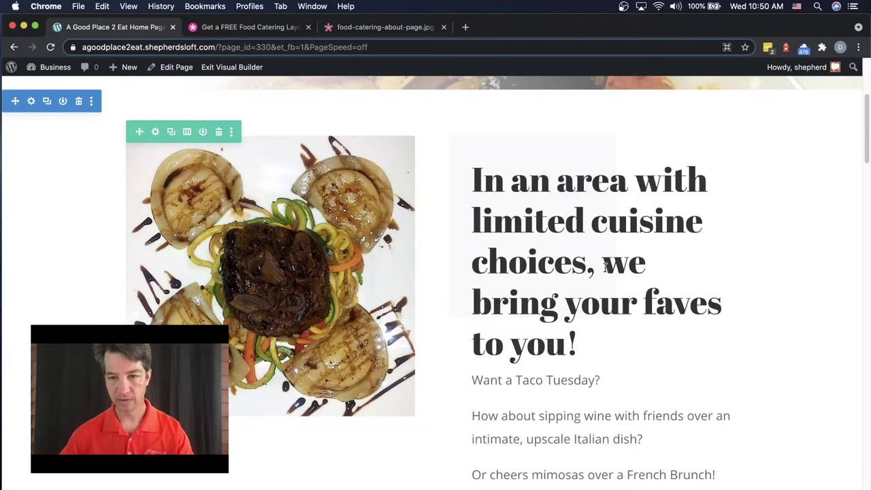
drag(605, 267, 591, 331)
key(super+c)
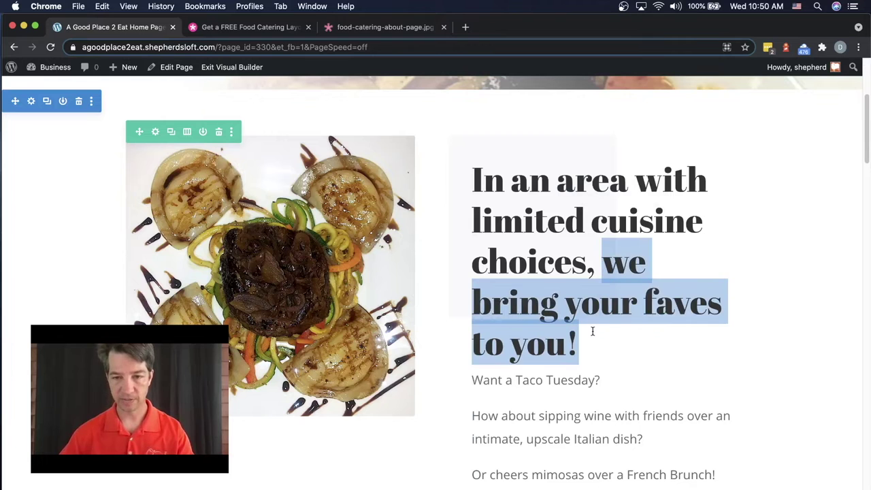
click(771, 214)
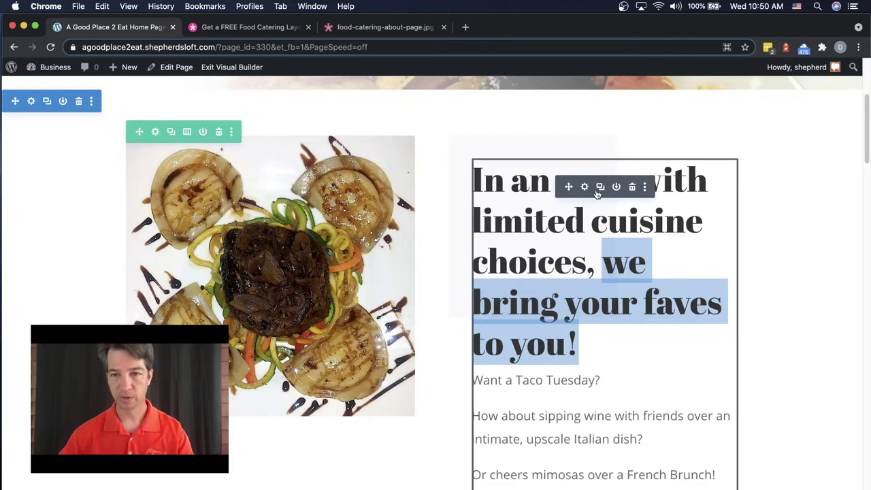
- Delete "we bring your faves to you!" from the limited cuisine heading in its text settings and end the heading with "choices..."
click(584, 186)
drag(638, 144, 273, 139)
scroll(258, 319, down, 2)
drag(235, 327, 236, 346)
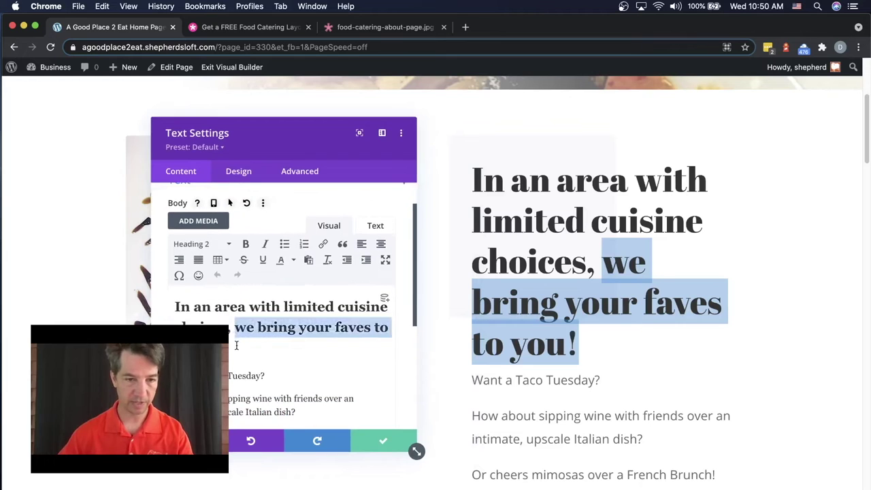
key(BackSpace)
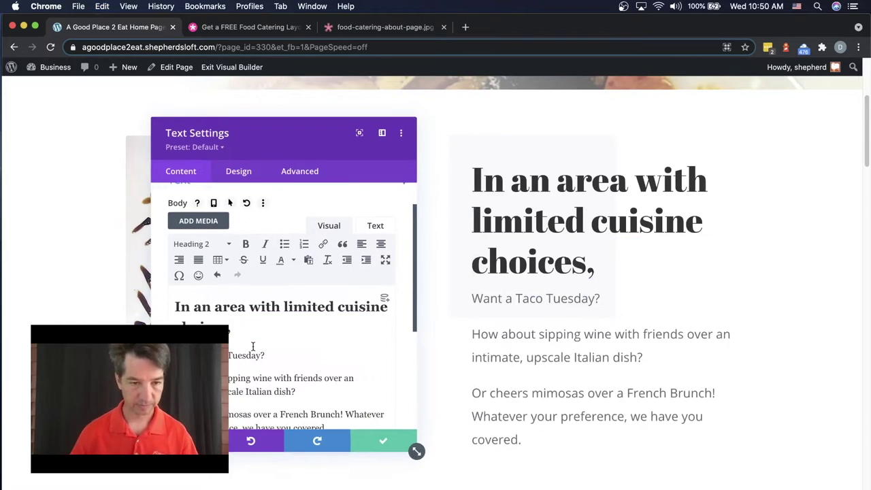
key(BackSpace)
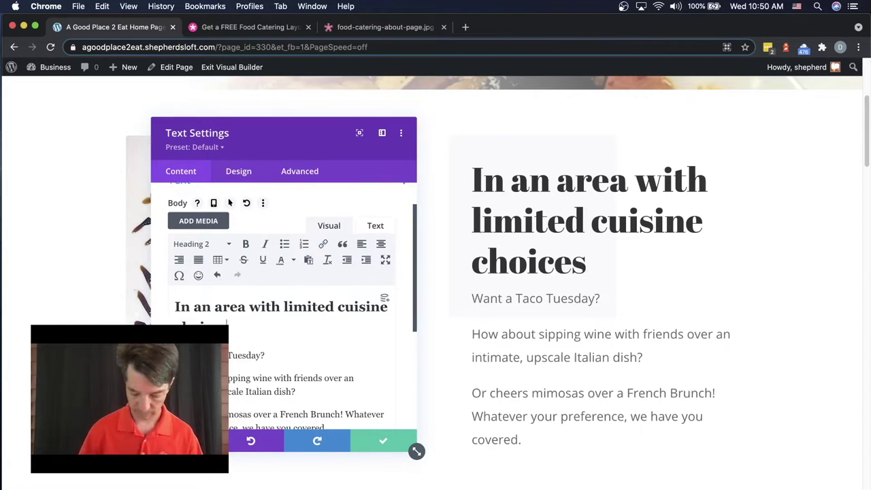
text(...)
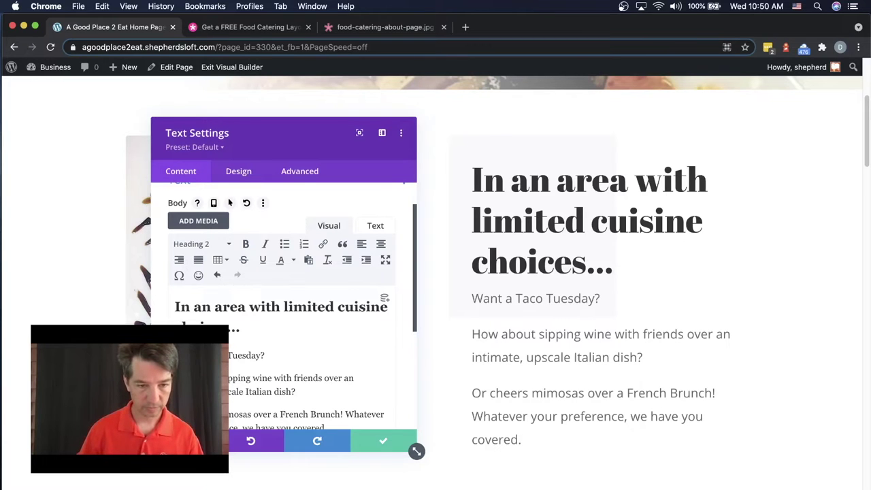
- Paste "we bring your faves to you!" on its own line below the heading and format it as Paragraph
key(Down)
key(Return)
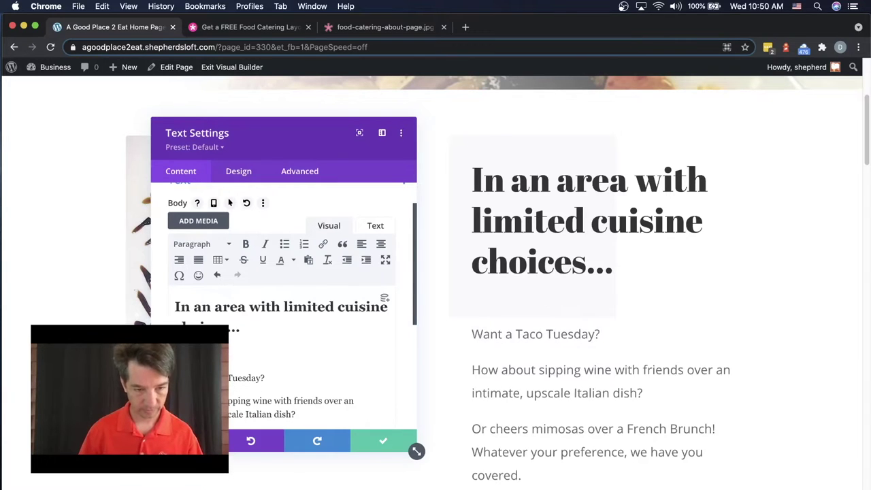
key(super+v)
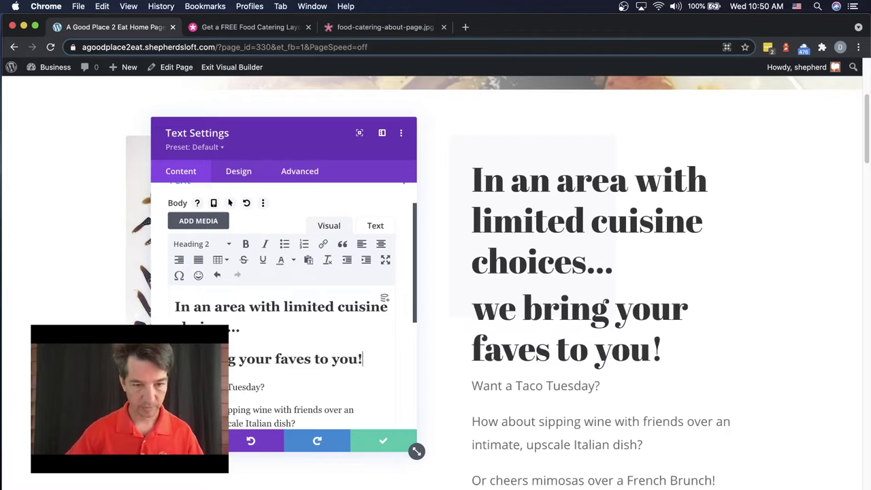
key(shift+Home)
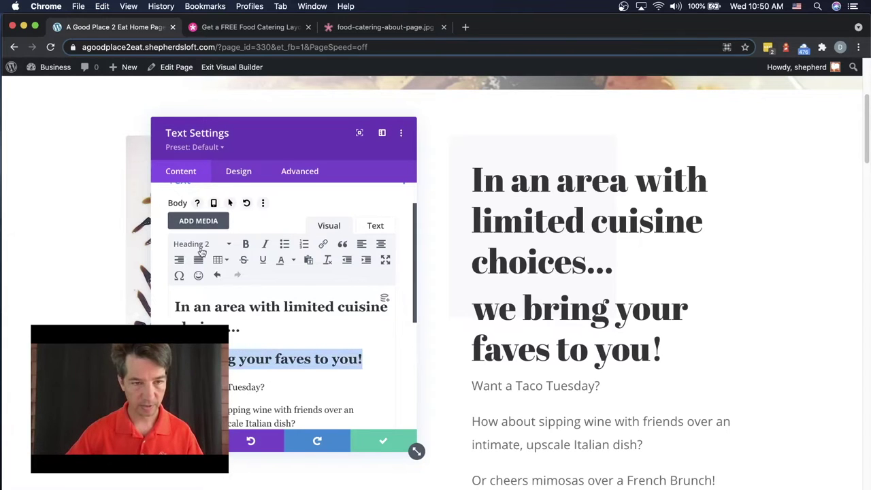
scroll(197, 269, up, 1)
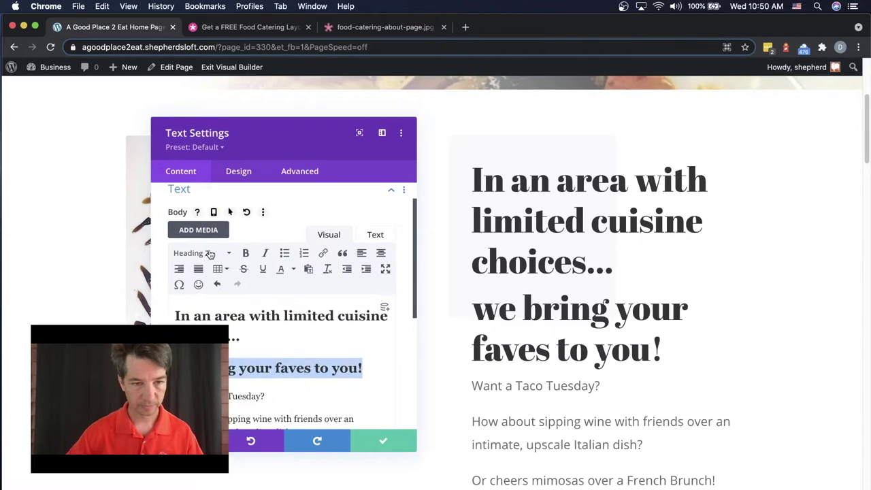
click(210, 254)
click(184, 272)
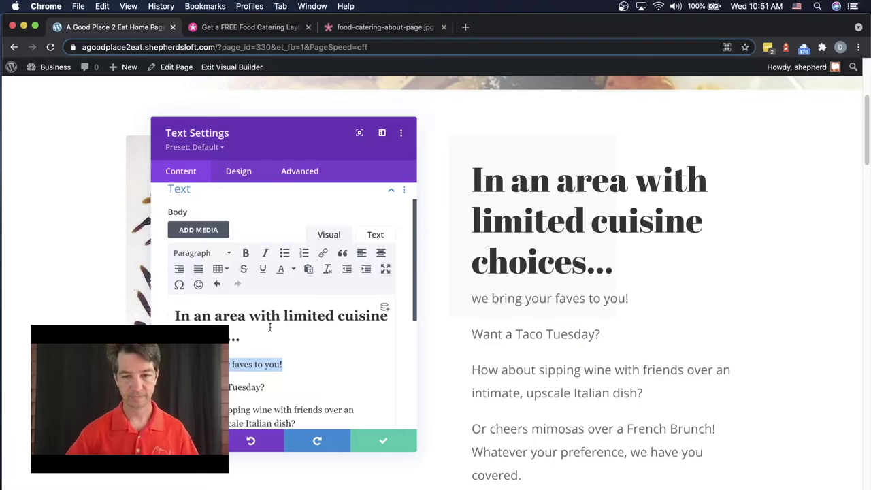
click(310, 373)
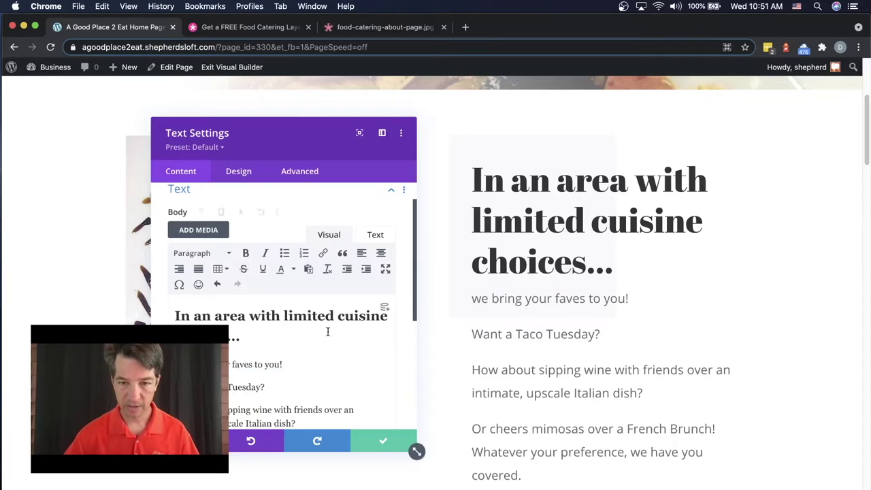
- Capitalize the first word of the line below the heading so it reads "We bring your faves to you!"
scroll(502, 353, down, 2)
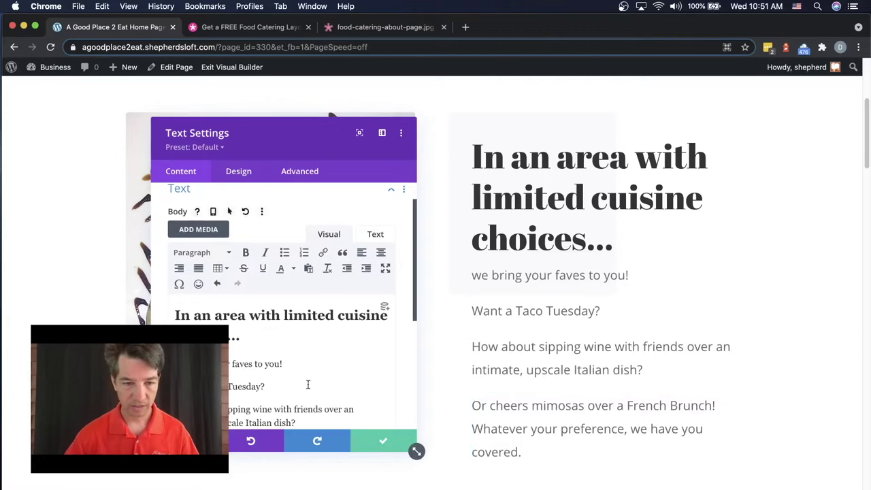
scroll(308, 385, down, 1)
scroll(308, 384, down, 2)
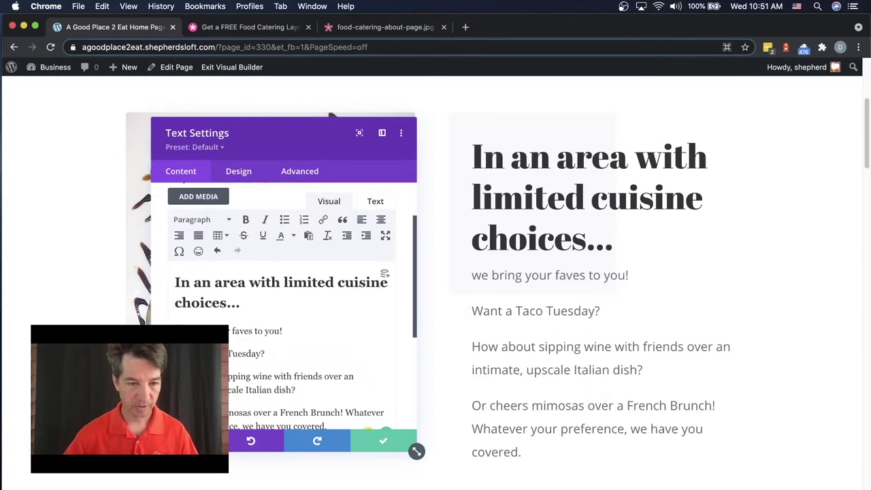
key(BackSpace)
text(W)
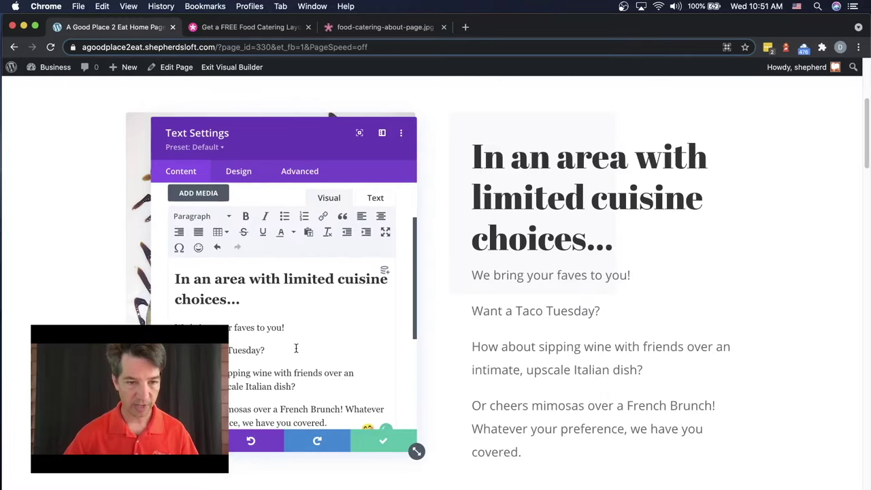
- Delete the Taco Tuesday and French Brunch paragraphs from the limited cuisine text and save the text settings
scroll(296, 348, down, 1)
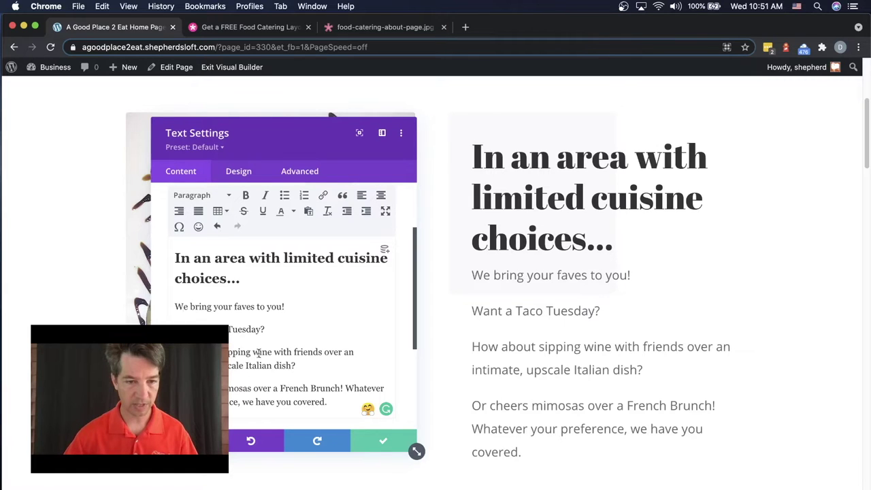
drag(272, 331, 174, 329)
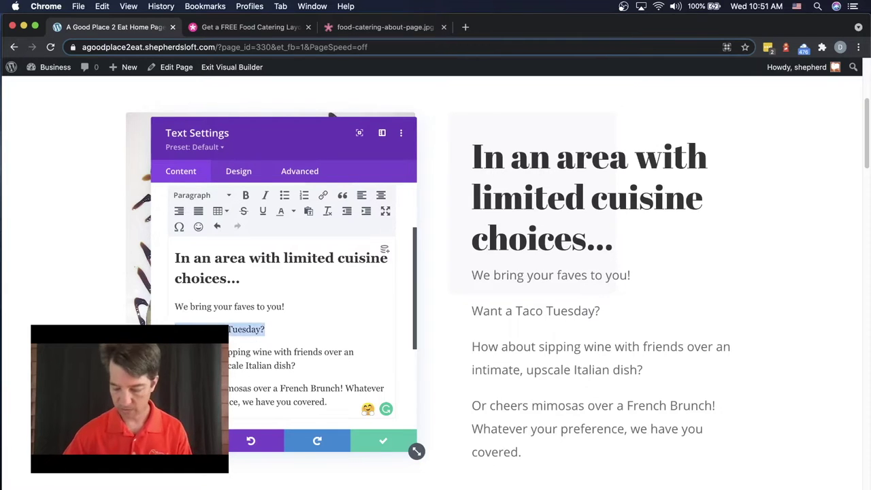
key(BackSpace)
key(Delete)
drag(327, 379, 176, 365)
key(BackSpace)
key(BackSpace)
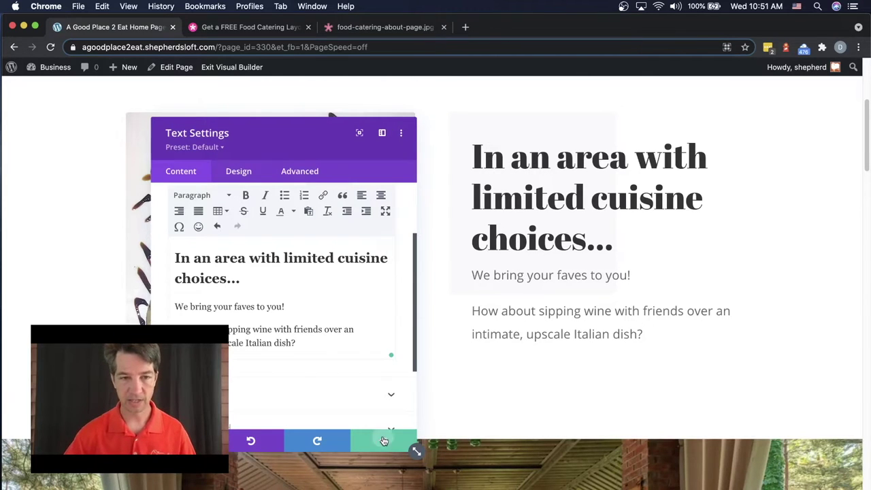
click(382, 441)
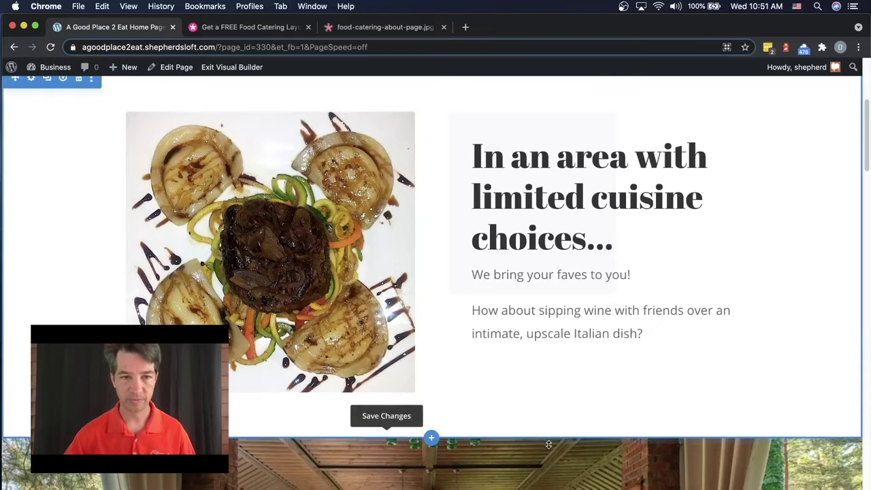
- Review the shortened limited cuisine section and the patio banner below it for how their text and images flow
scroll(544, 444, up, 2)
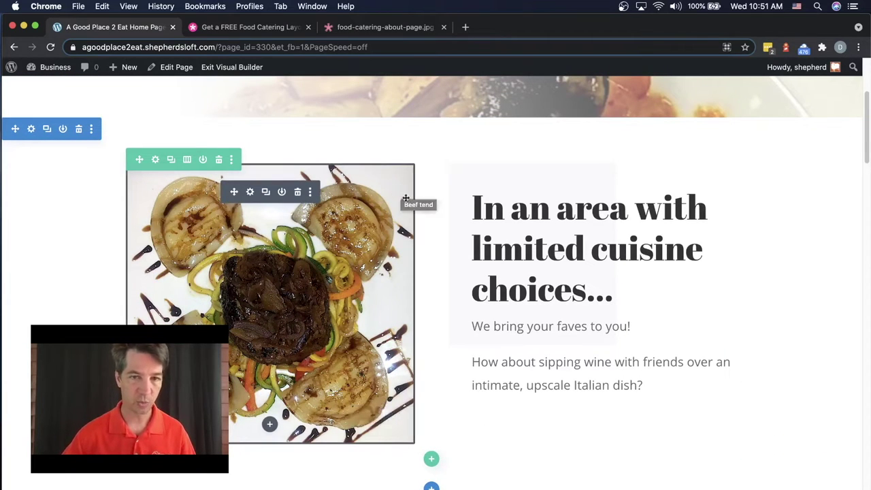
scroll(486, 290, down, 5)
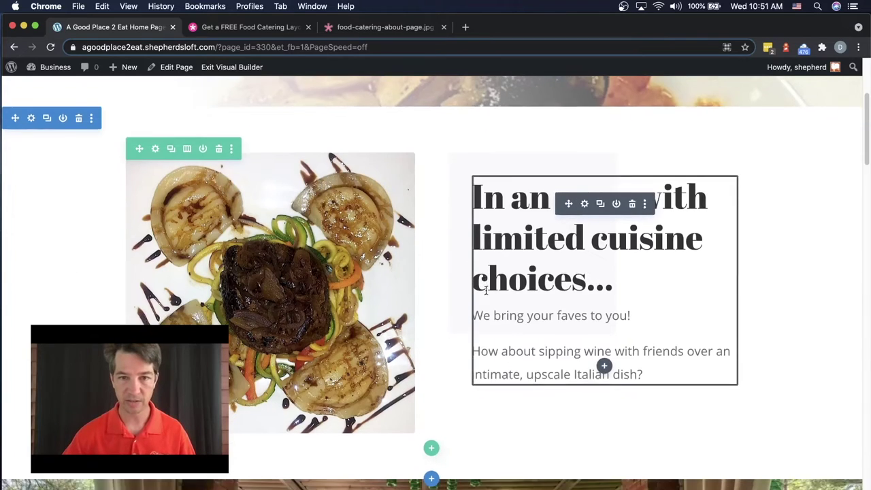
scroll(485, 290, down, 1)
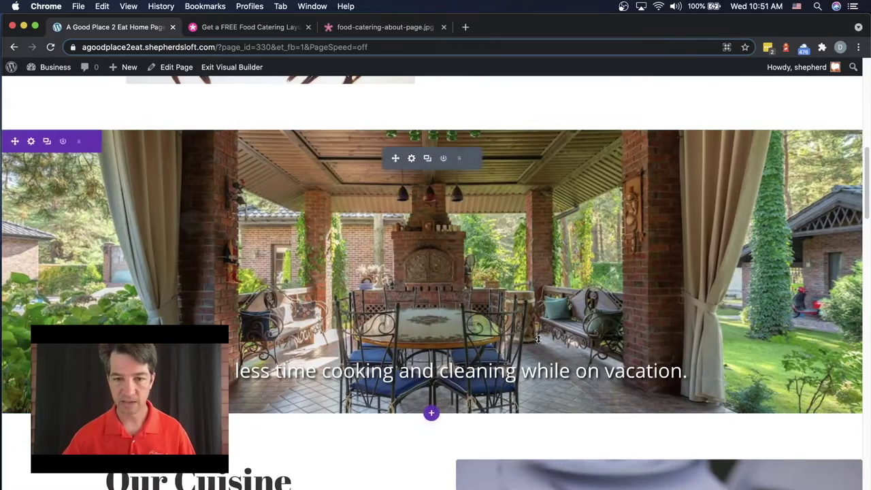
scroll(539, 349, down, 4)
scroll(539, 350, up, 3)
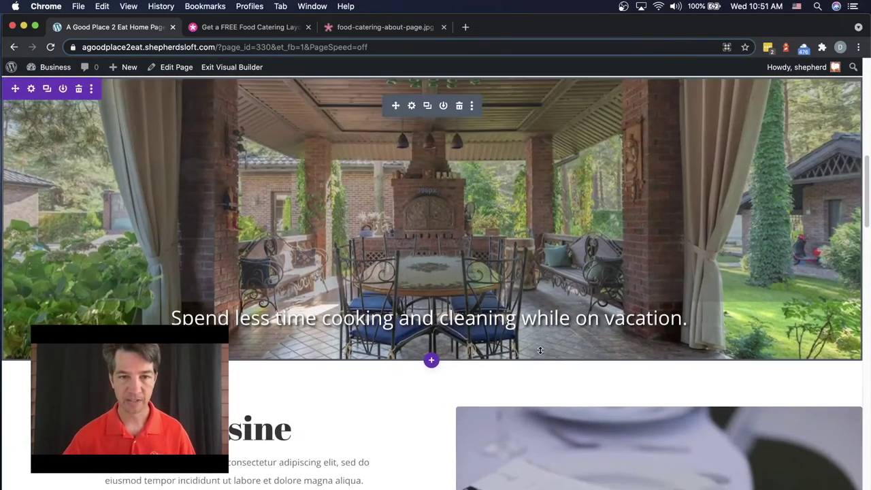
scroll(540, 350, up, 6)
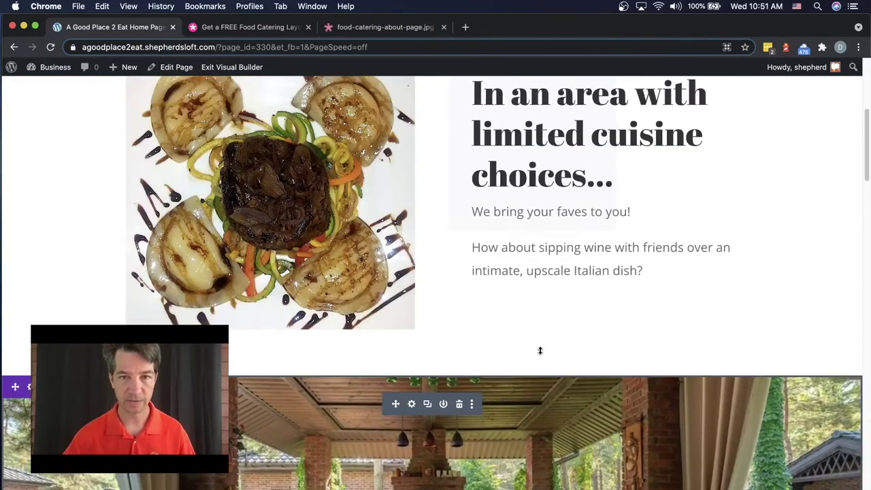
scroll(539, 349, up, 4)
scroll(540, 350, down, 6)
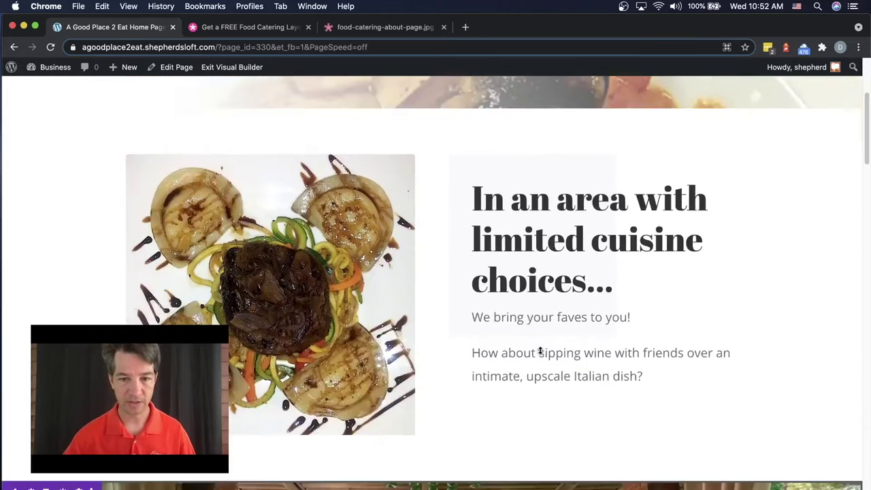
scroll(539, 349, down, 5)
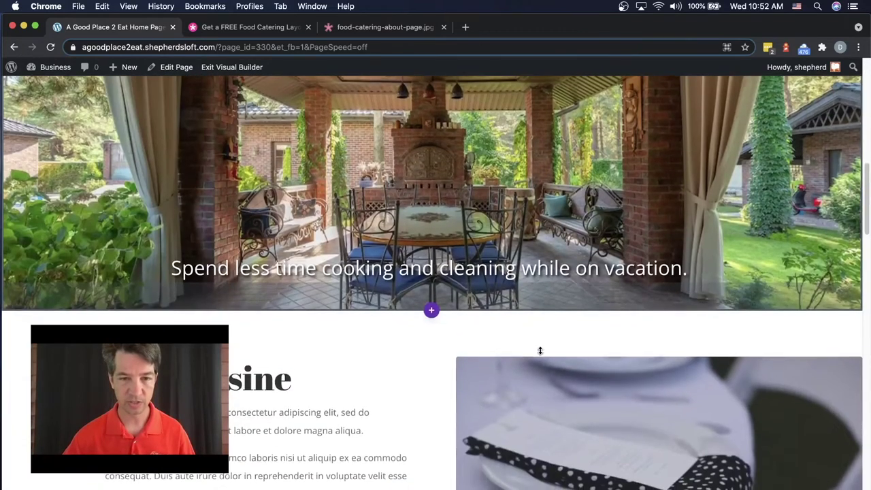
- Replace the placeholder paragraphs under "Our Cuisine" with the four-paragraph chef text that begins "As a resident of Gilmer County for over 30 years"
scroll(540, 349, down, 3)
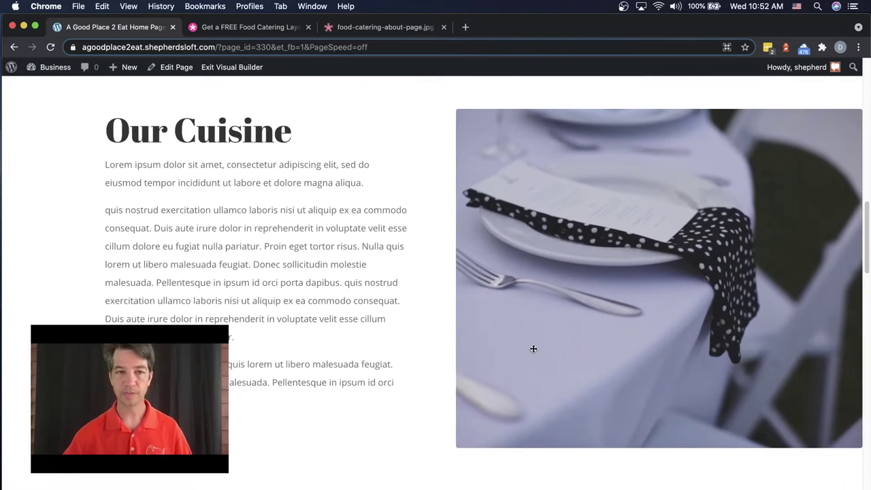
mouse_move(517, 334)
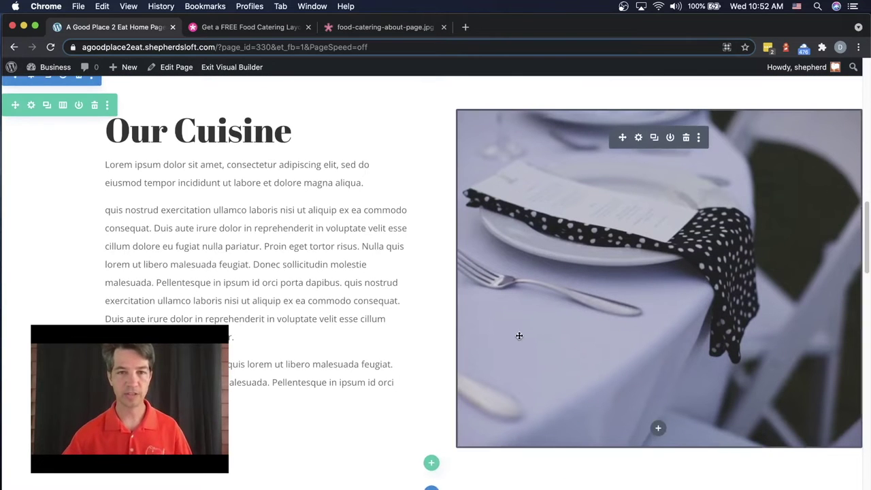
scroll(518, 336, up, 1)
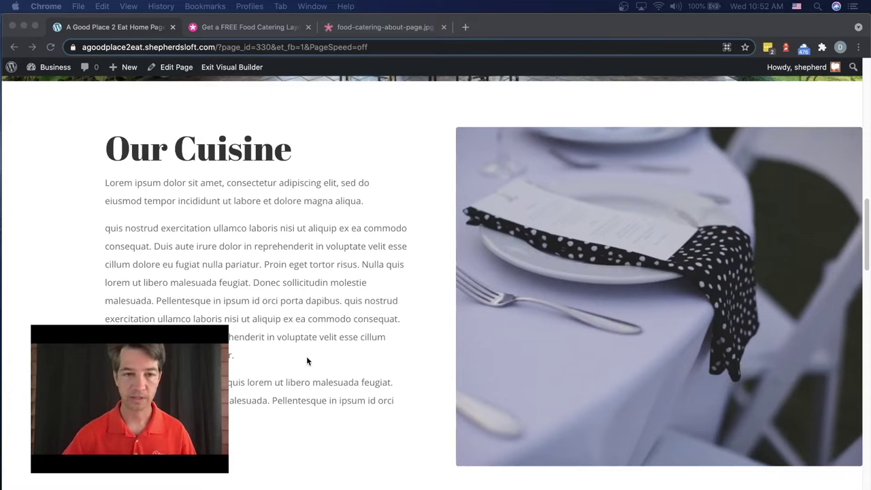
click(287, 283)
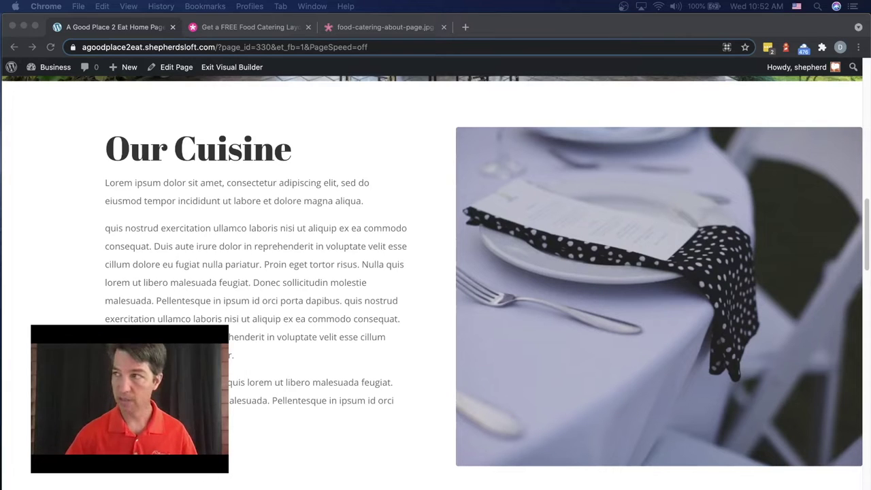
click(284, 287)
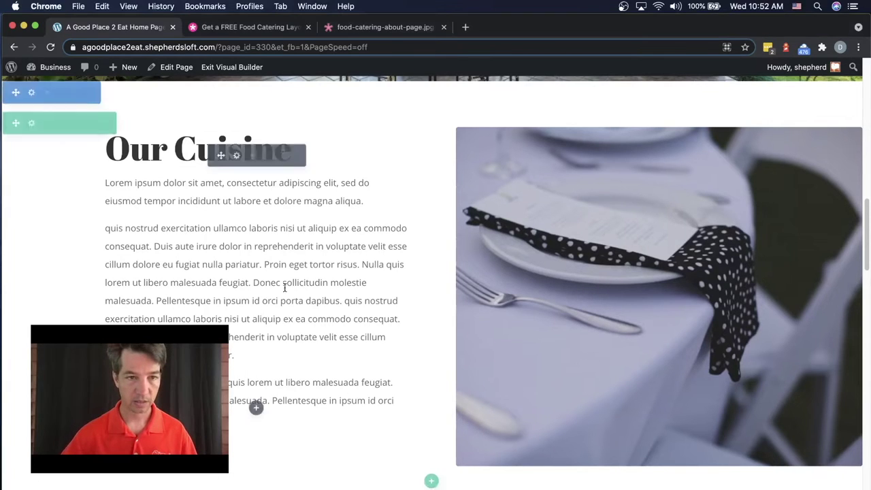
click(238, 156)
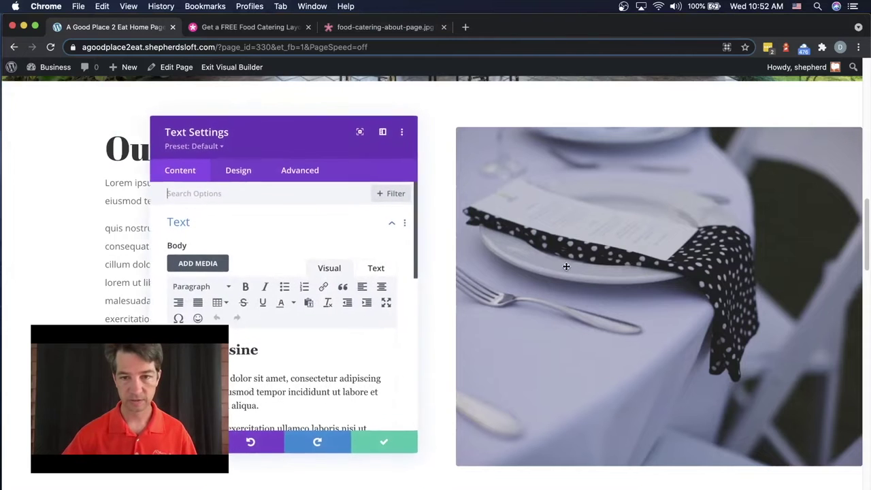
drag(322, 149, 614, 134)
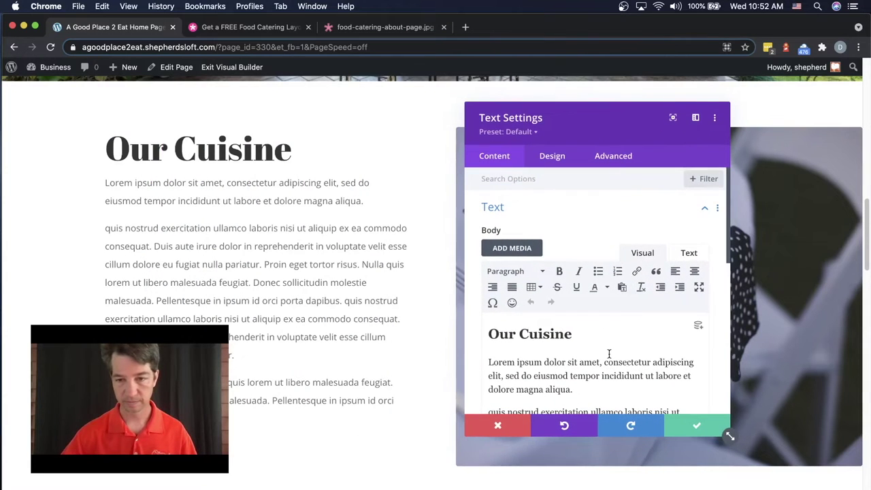
scroll(609, 353, down, 3)
scroll(621, 361, down, 6)
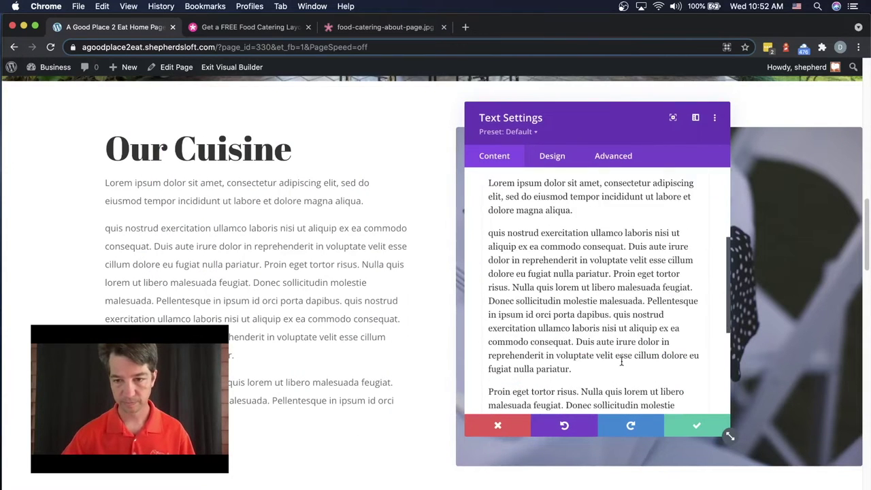
key(super+a)
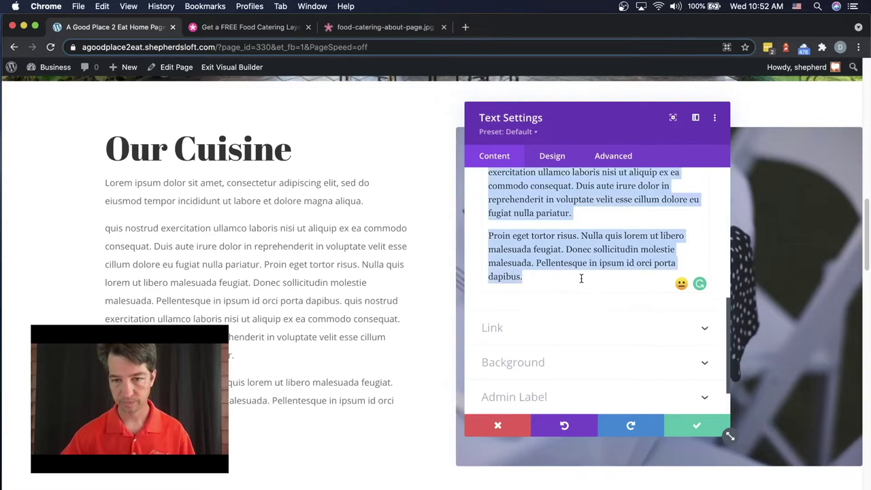
text(As a resident of Gilmer County for over 30 years, I know the struggle to find a variety of quality cuisines. This is why I bring a Good Place to Eat to you. I am knowledgeable of cuisines from across the globe and use authentic ingredients and recipes, not just the Americanized versions of them. Let me enhance your vacation by bringing your favorite gourmet cuisines to you.)
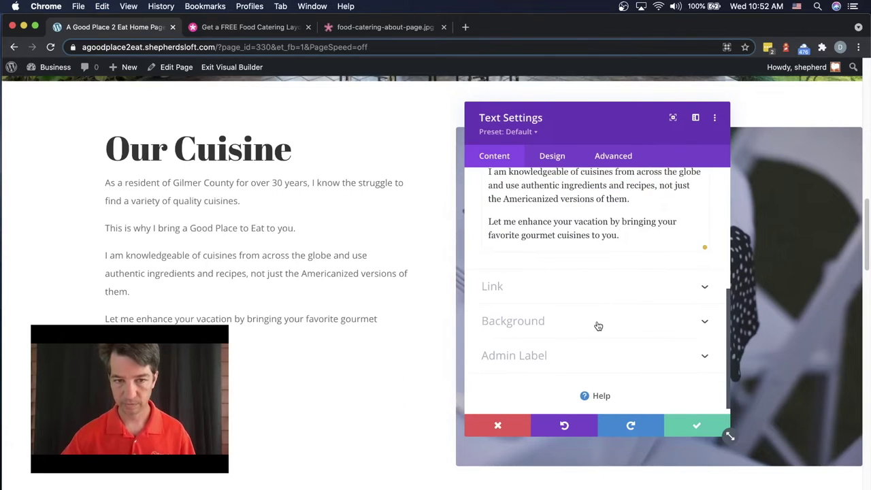
- Change the section's heading from "Our Cuisine" to "Our Chef"
scroll(598, 326, up, 6)
double_click(541, 332)
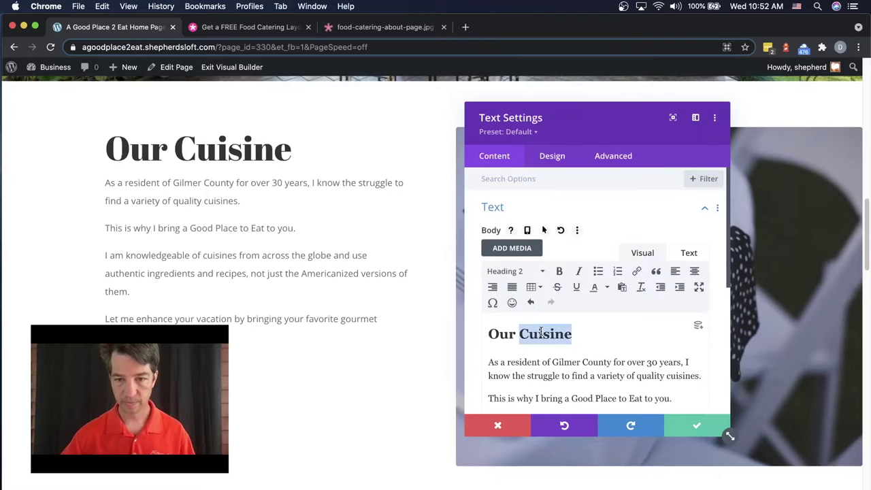
text(Chef)
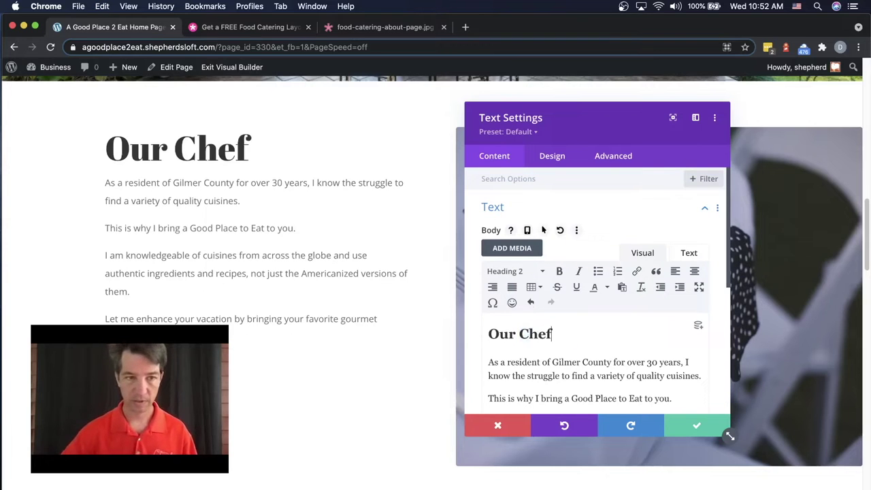
- Set the body text size of the Our Chef text to 22px and save the text settings
click(547, 162)
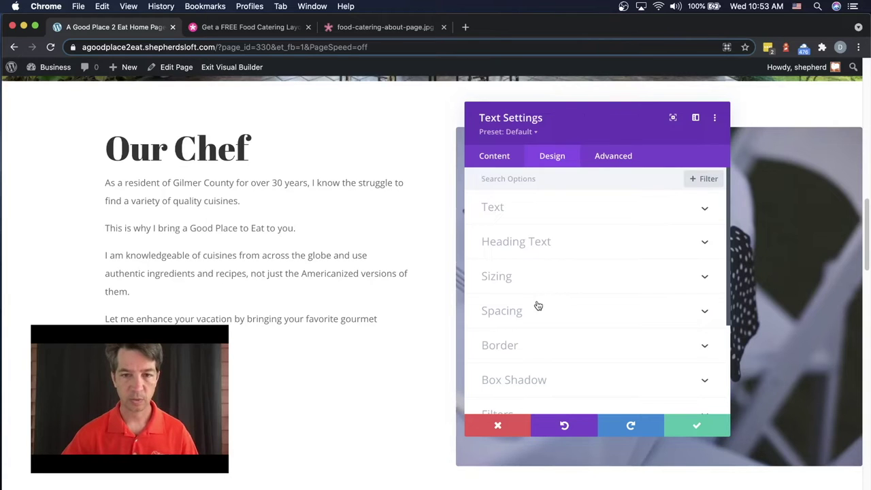
scroll(530, 308, down, 1)
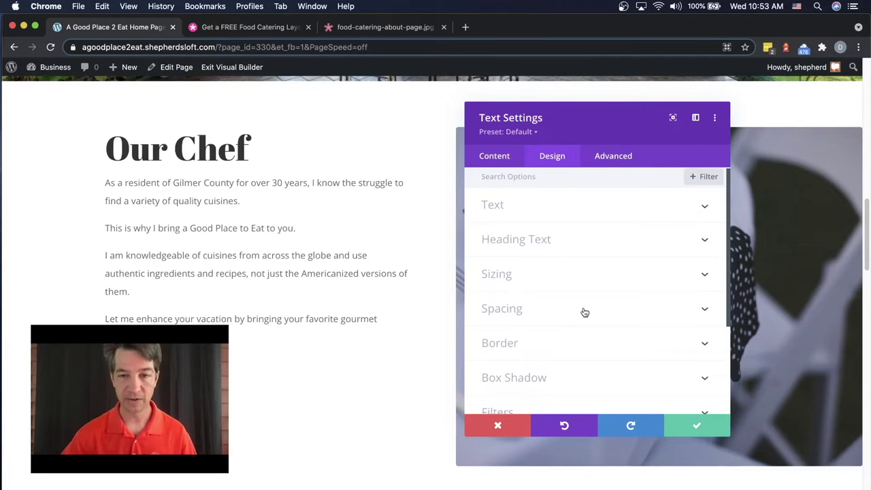
click(506, 207)
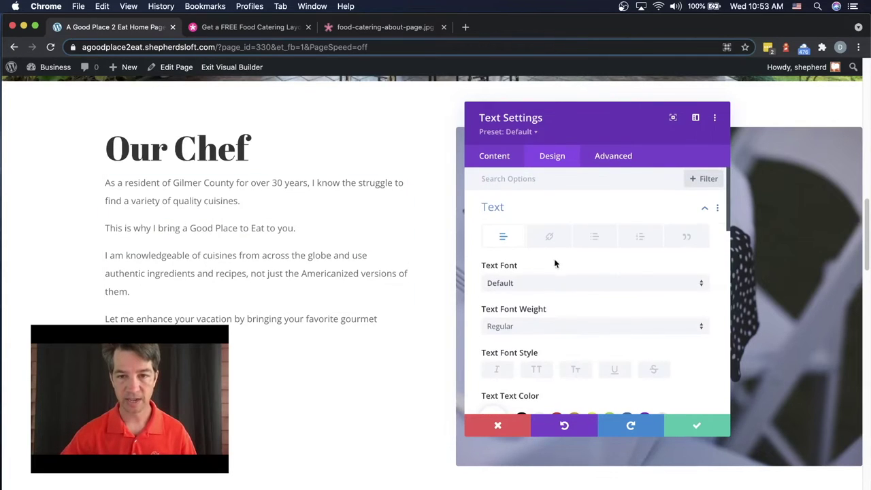
scroll(554, 263, down, 5)
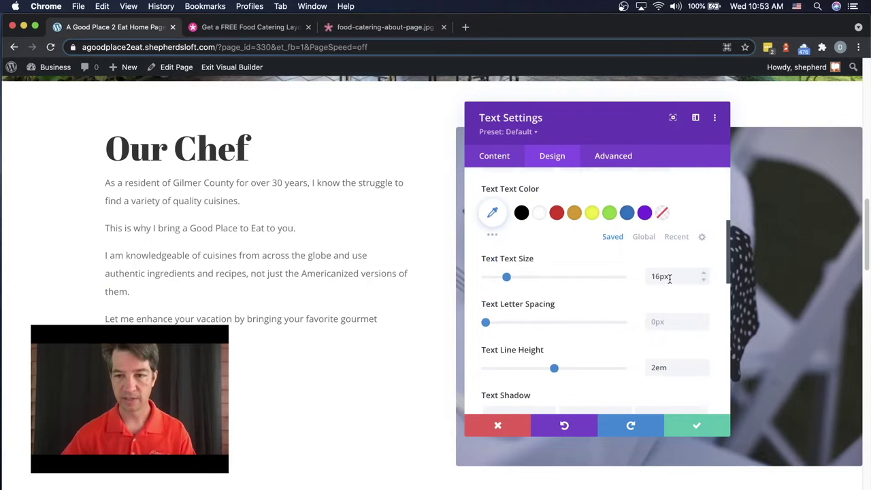
click(670, 278)
text(22)
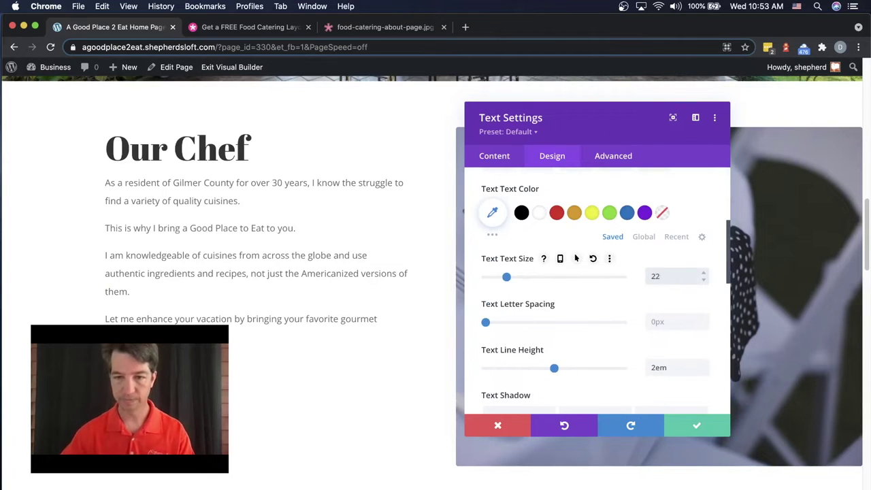
scroll(668, 282, down, 2)
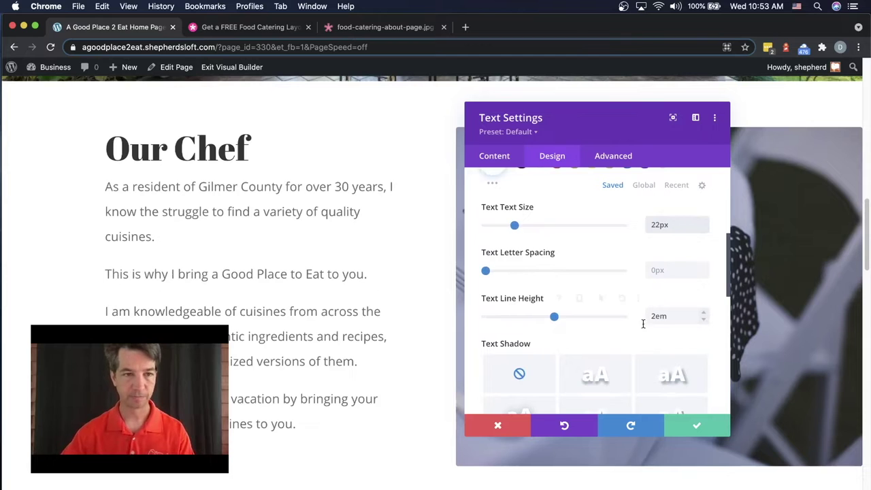
click(697, 422)
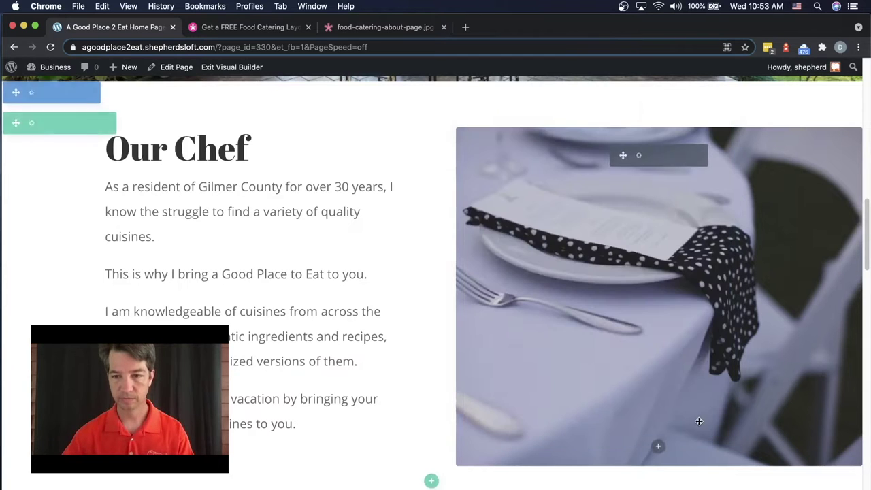
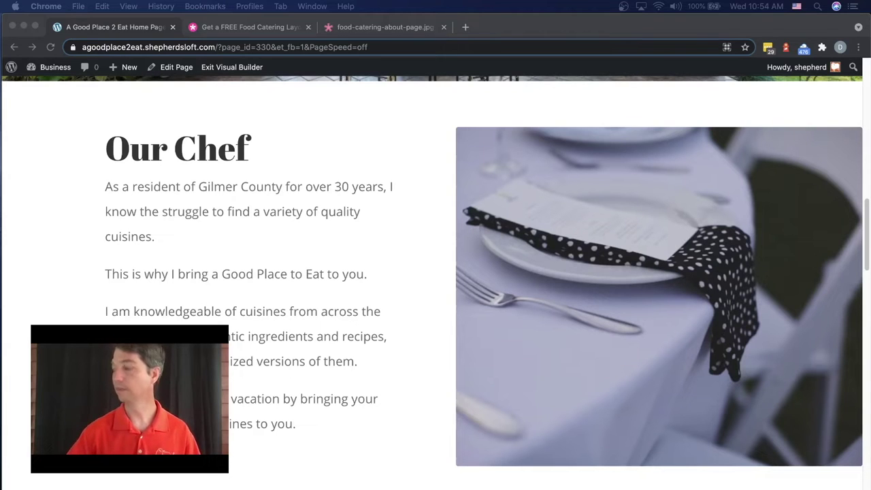
- Open the settings of the table-setting image beside the Our Chef text and move the dialog clear of the image
key(super+Tab)
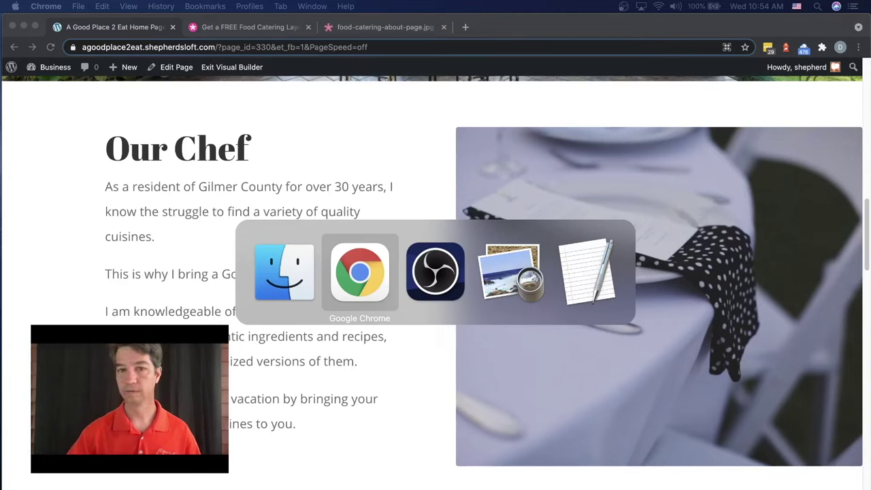
key(super+Tab)
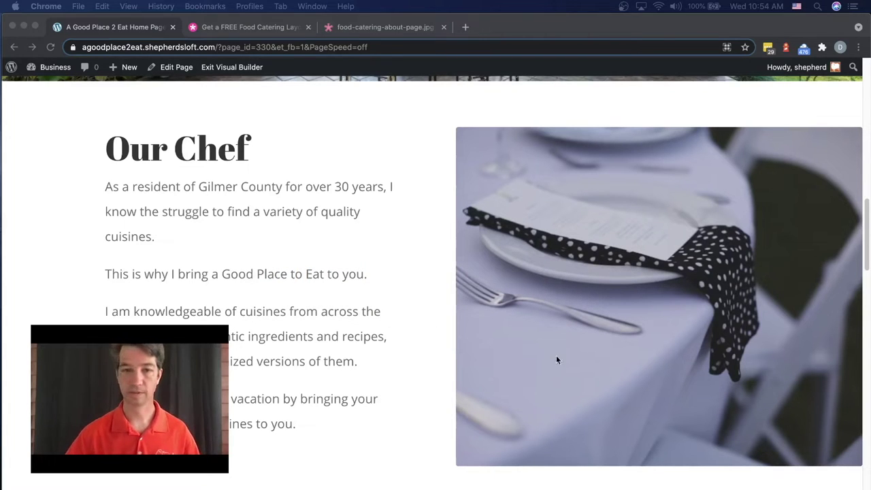
click(323, 214)
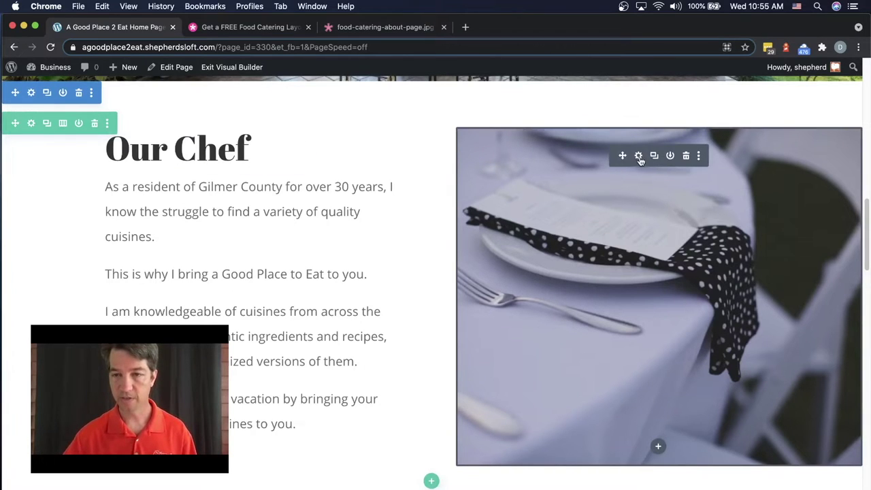
click(639, 157)
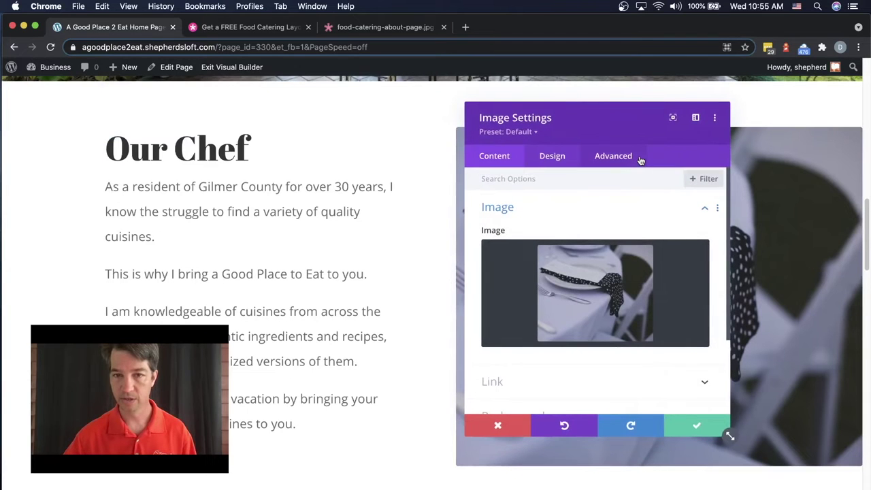
drag(601, 124, 321, 149)
scroll(613, 215, up, 15)
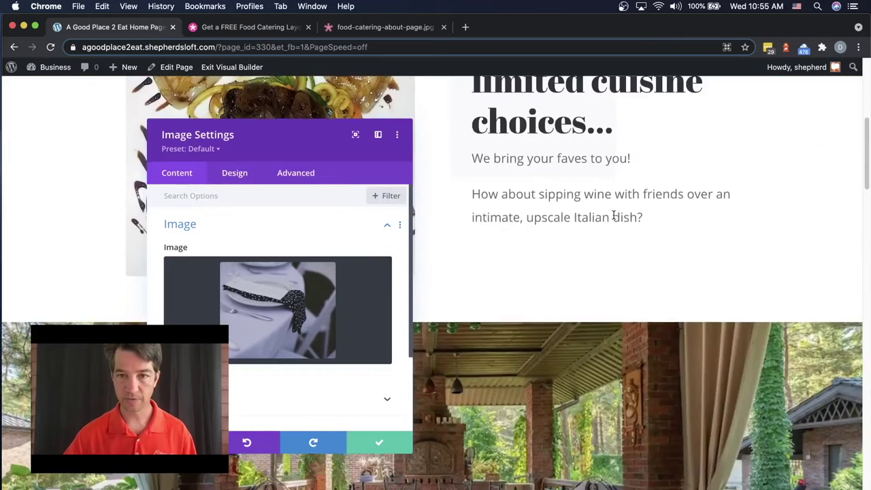
scroll(613, 215, down, 10)
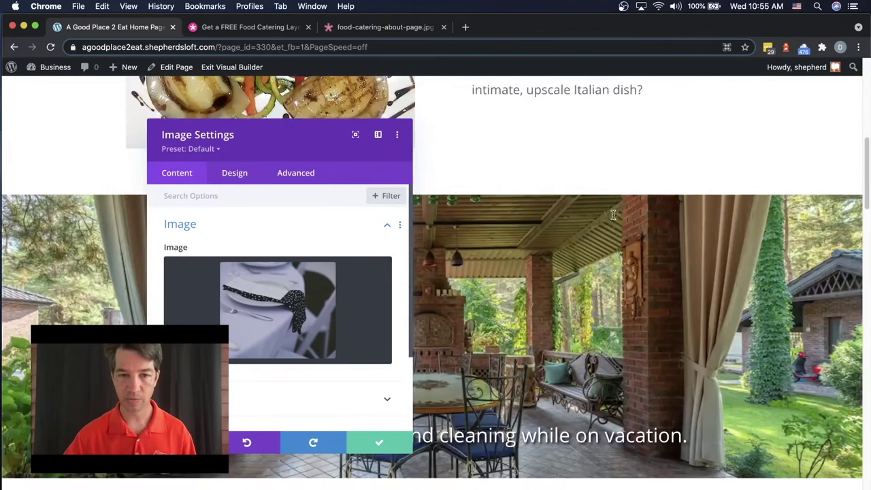
scroll(612, 215, down, 5)
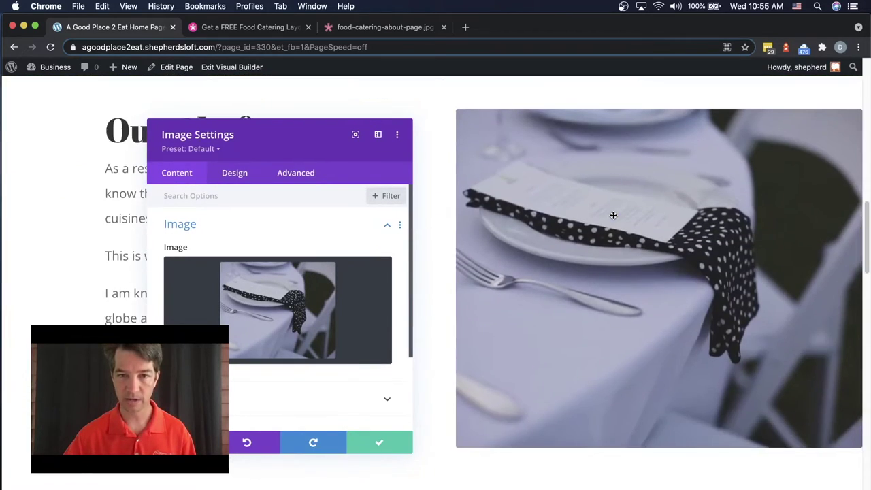
mouse_move(269, 295)
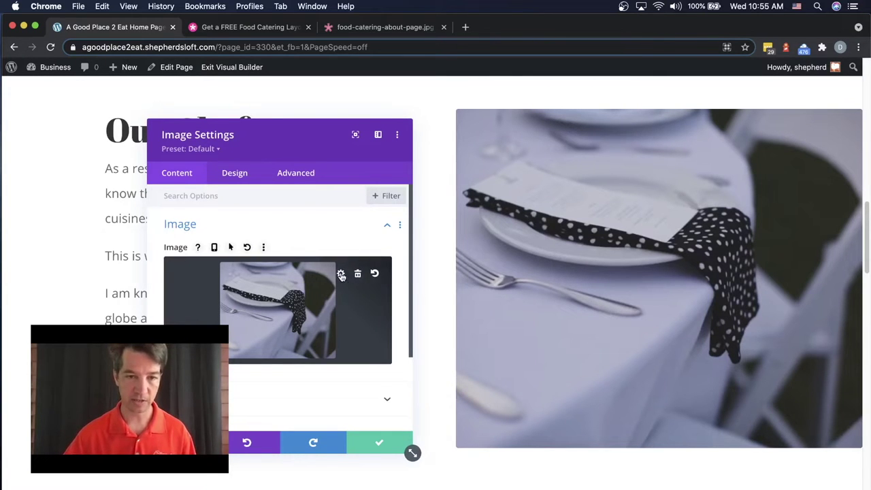
- Upload the chef's photo from the "A Good Place 2 Eat" folder on the Desktop to the media library
click(342, 275)
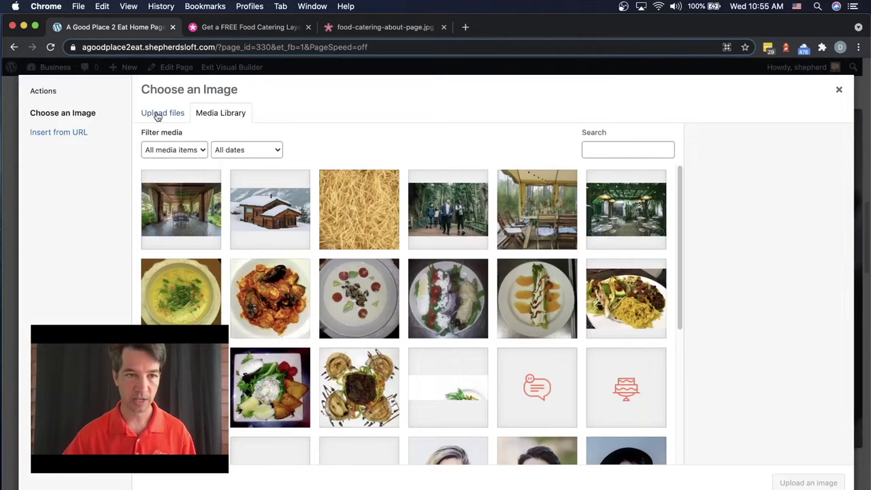
click(158, 115)
click(501, 298)
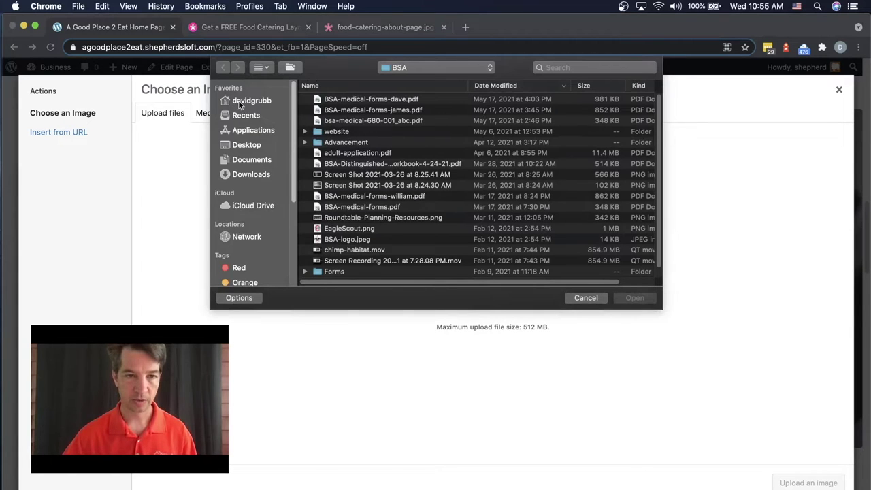
click(242, 148)
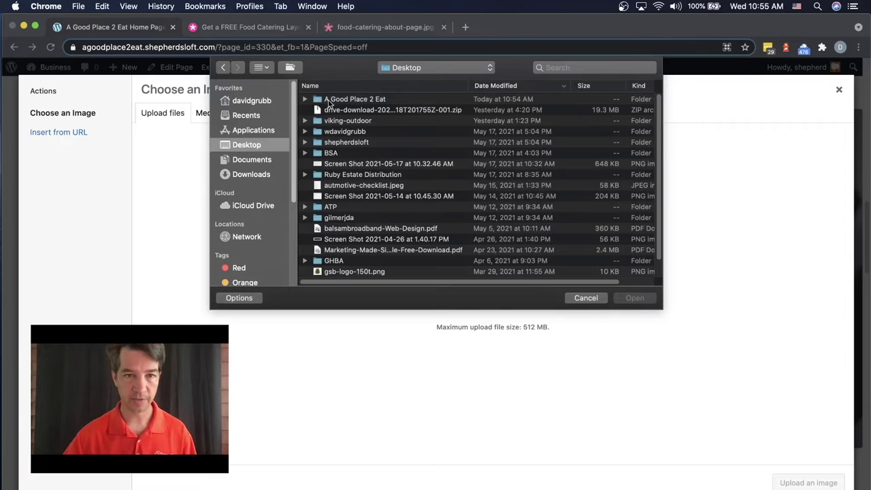
double_click(328, 102)
click(354, 102)
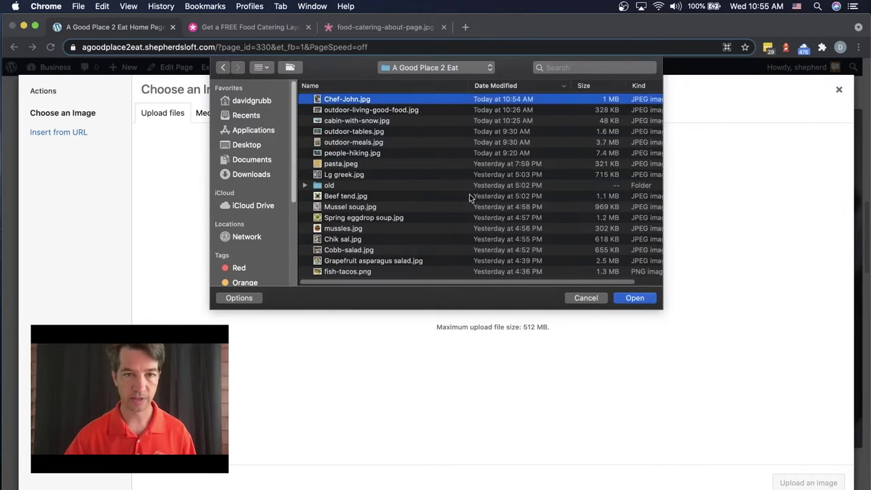
click(646, 300)
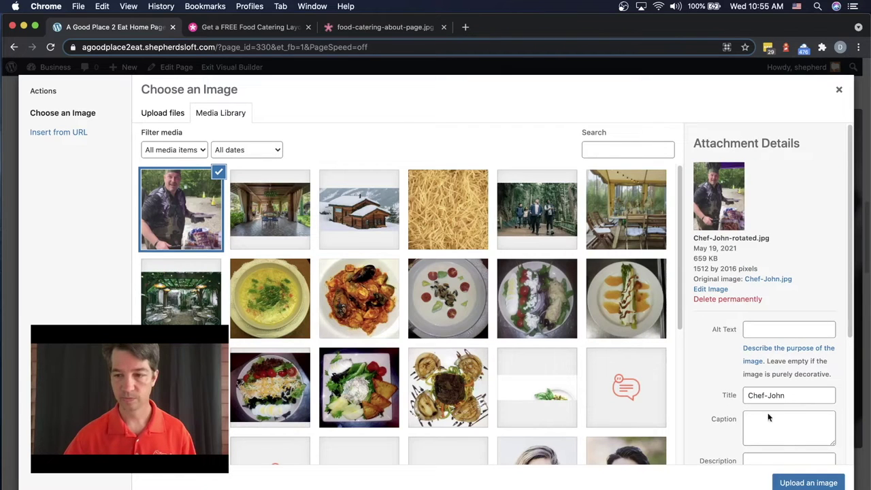
- Use the uploaded chef photo as the image beside the Our Chef text and check how it fits the section
click(813, 484)
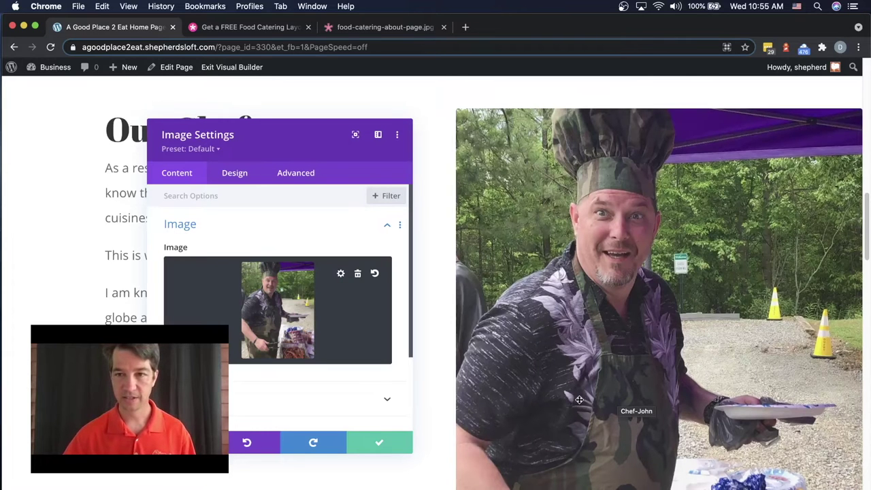
scroll(579, 399, down, 2)
scroll(579, 399, down, 2)
scroll(579, 399, up, 4)
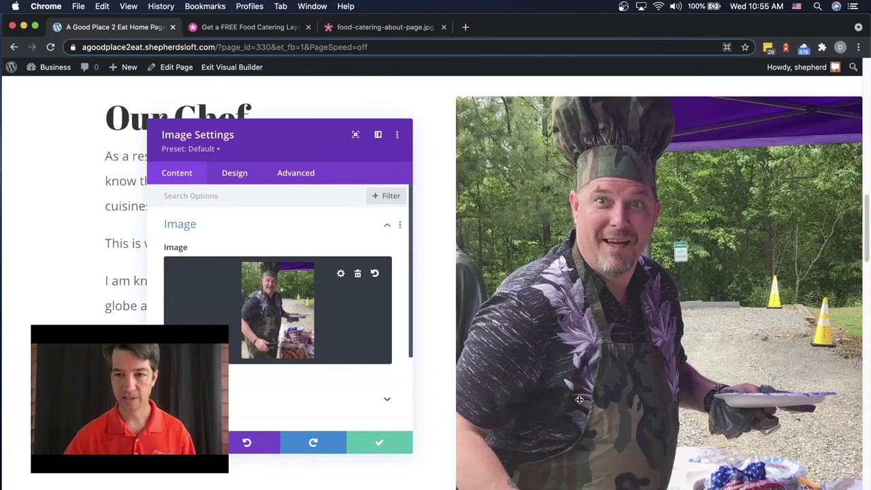
- Move the Image Settings dialog slightly, check the chef's photo on the page and save the image settings
mouse_move(294, 138)
mouse_down()
mouse_move(155, 175)
mouse_move(290, 122)
mouse_up()
scroll(644, 356, down, 5)
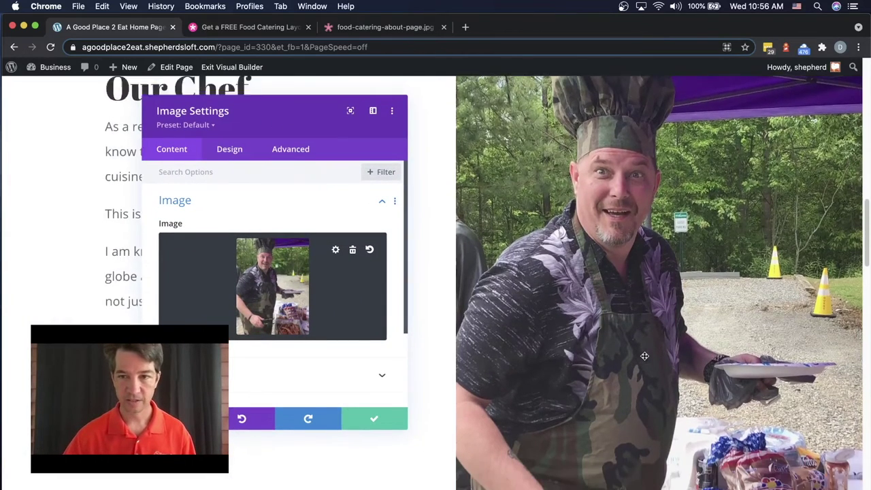
scroll(644, 356, down, 1)
scroll(644, 356, up, 6)
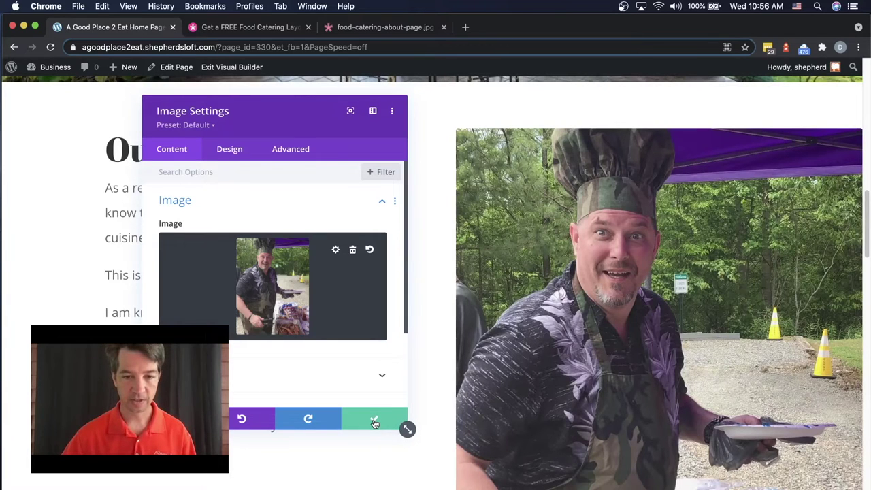
click(374, 421)
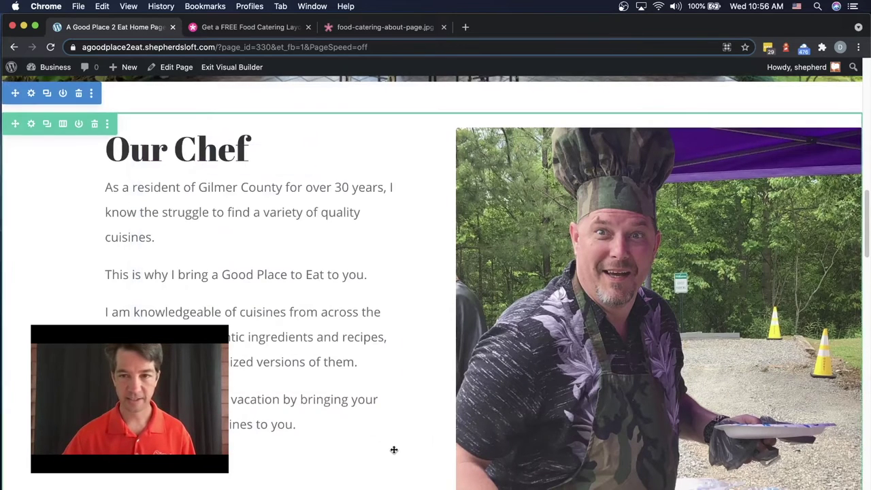
- Examine how the Our Chef section and its photo look on the page together with the patio banner above
scroll(545, 432, up, 1)
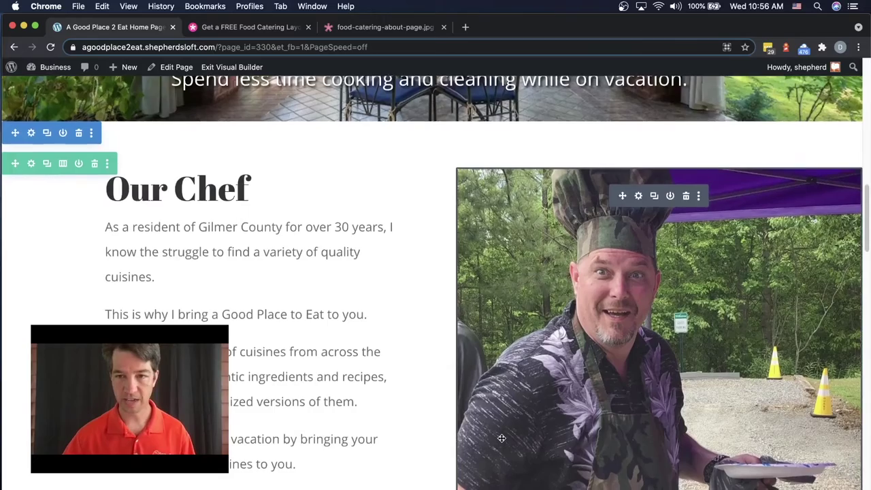
scroll(502, 438, down, 5)
scroll(501, 437, up, 4)
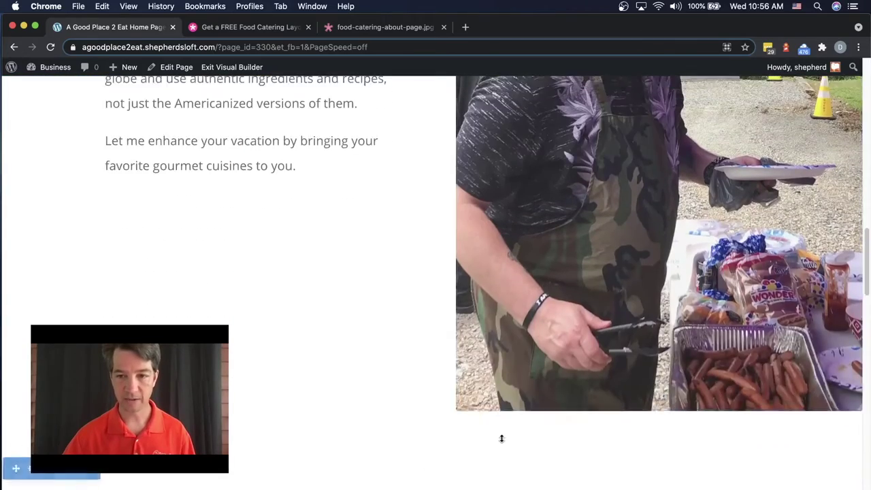
scroll(501, 437, up, 6)
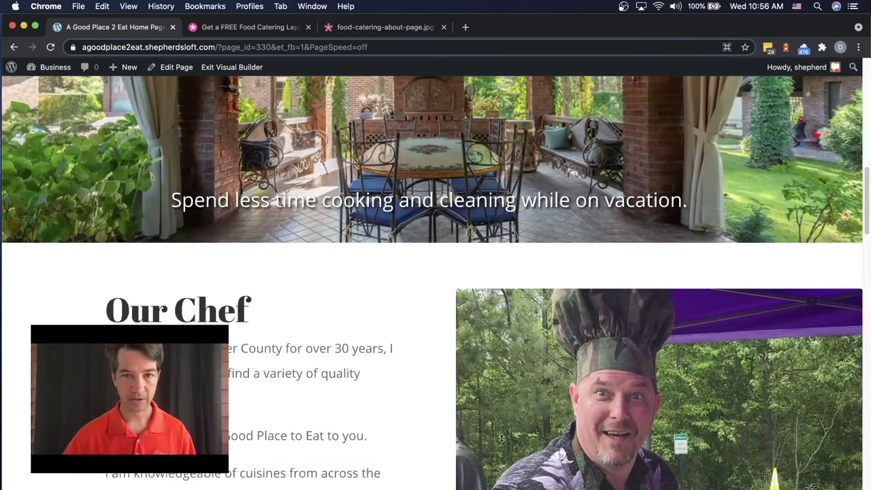
scroll(502, 437, up, 4)
scroll(501, 437, down, 9)
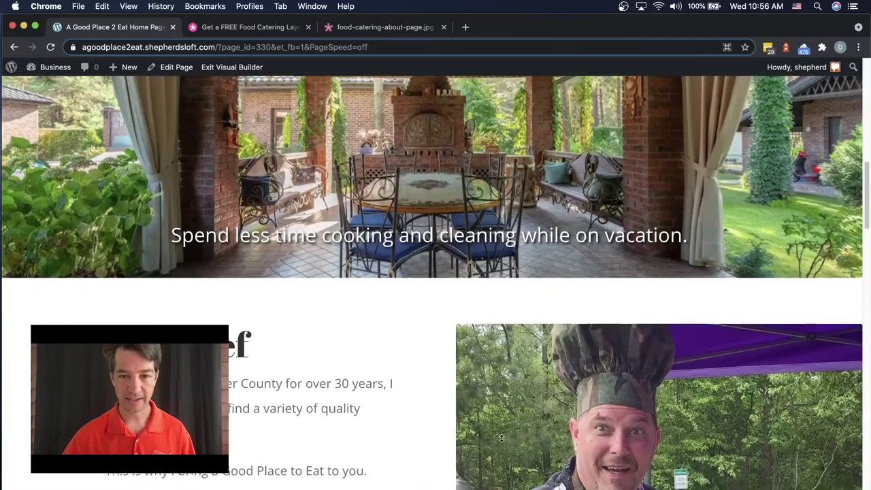
scroll(501, 437, down, 2)
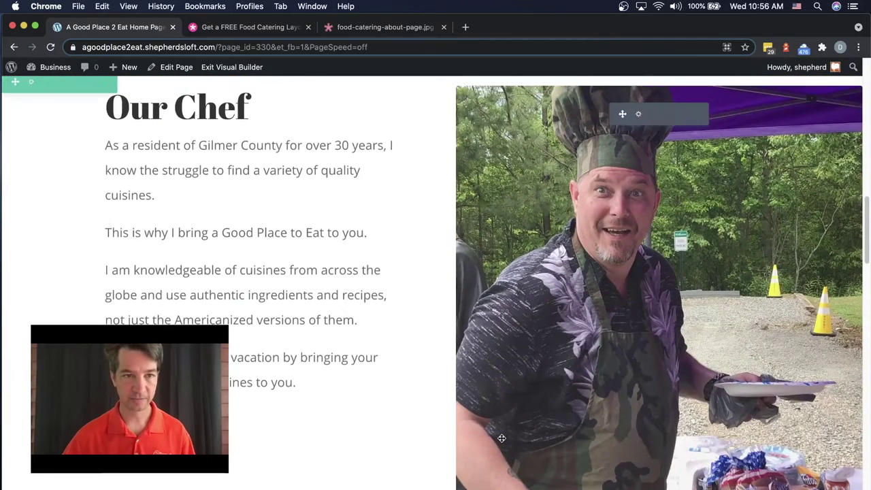
scroll(360, 367, up, 1)
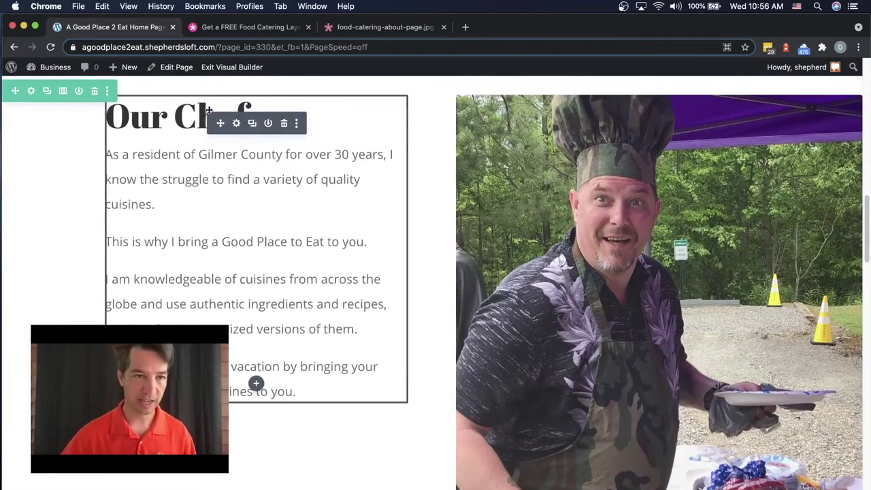
- Insert the chef's first name in front of "Our Chef" in the section heading, without a colon
click(173, 114)
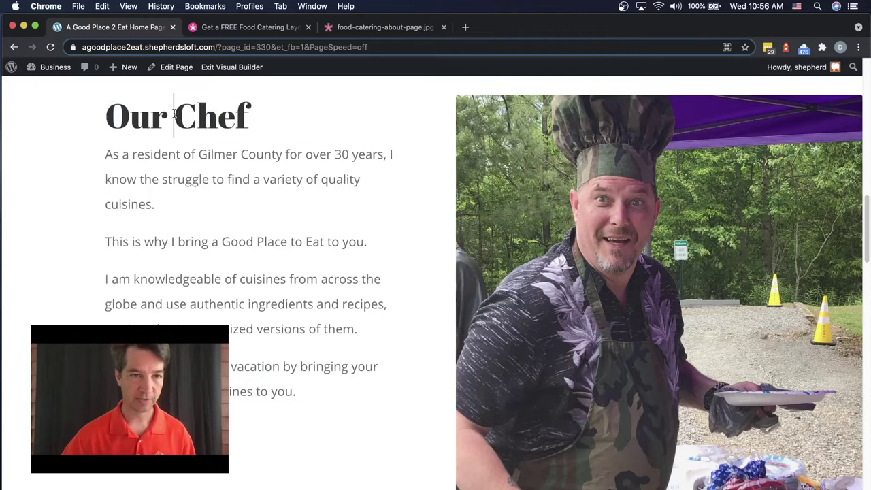
click(106, 115)
text(John:)
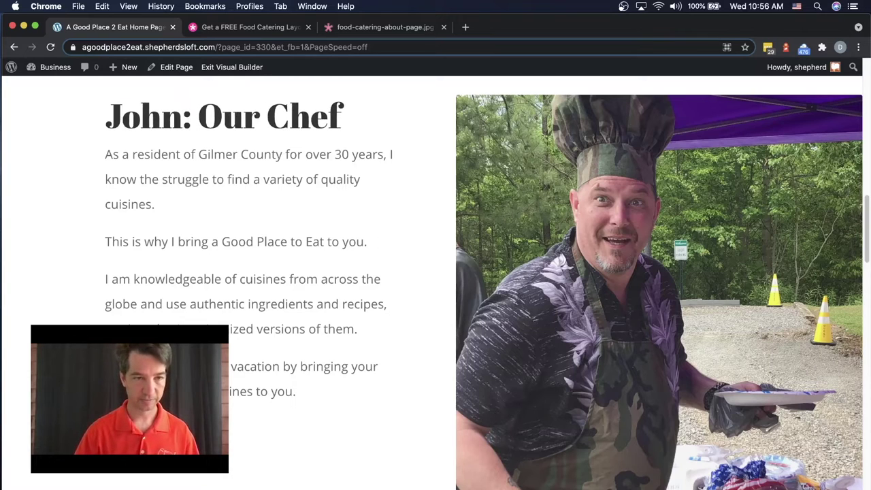
key(Left)
key(BackSpace)
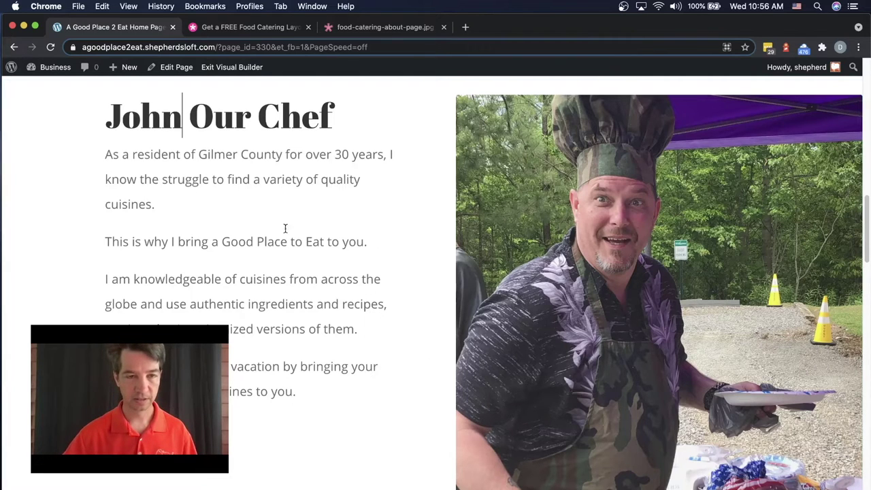
- Remove "Our" from the section heading and insert "Chef" in front of the chef's first name
double_click(228, 118)
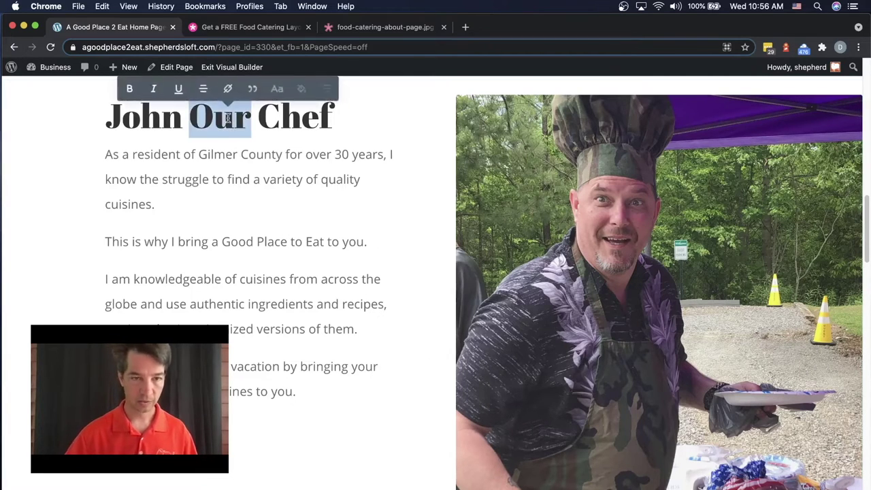
key(BackSpace)
key(Left)
key(Left)
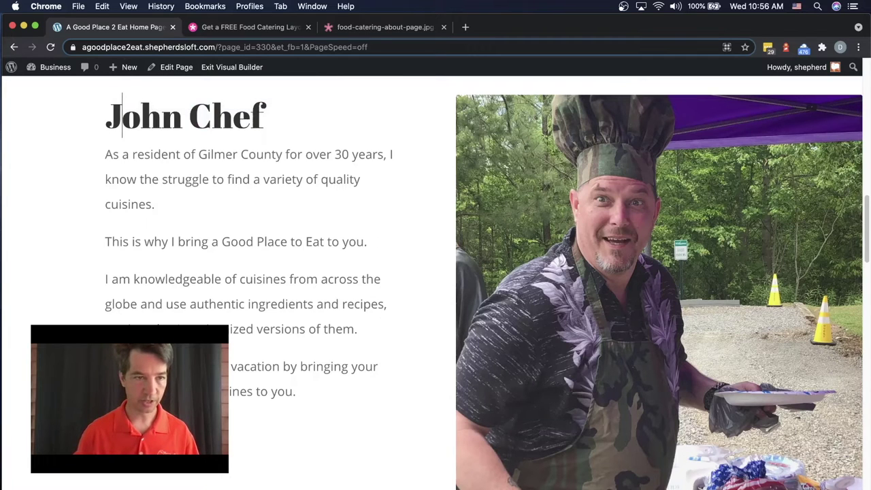
text(Chef)
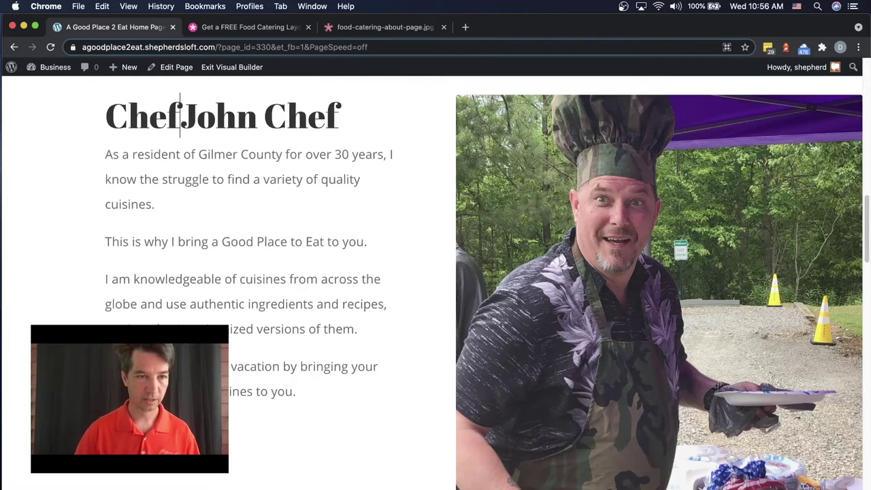
- Delete the duplicate "Chef" at the end of the heading so it reads "Chef" followed by the first name
key(Right)
key(Right)
key(Right)
key(Right)
key(Right)
key(Left)
key(Delete)
key(Delete)
key(Delete)
key(Delete)
key(Delete)
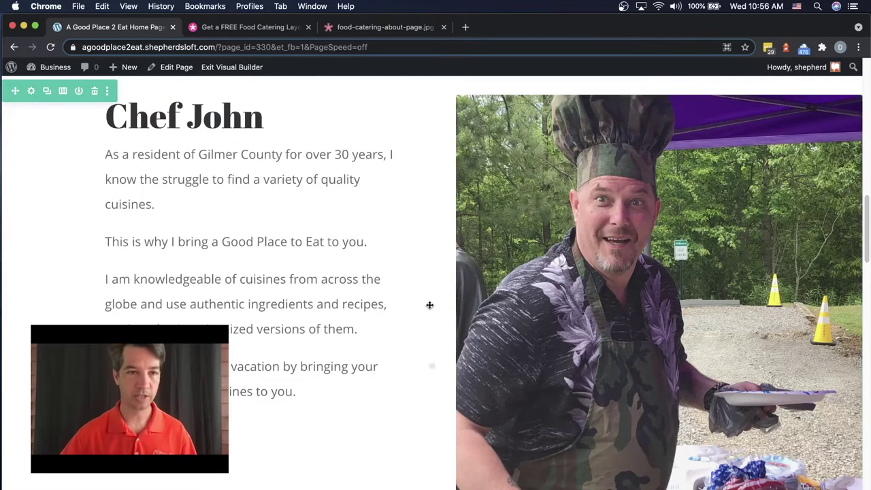
- Examine the height of the chef's photo against the text beside it and look into its image settings without changing them
scroll(428, 308, down, 3)
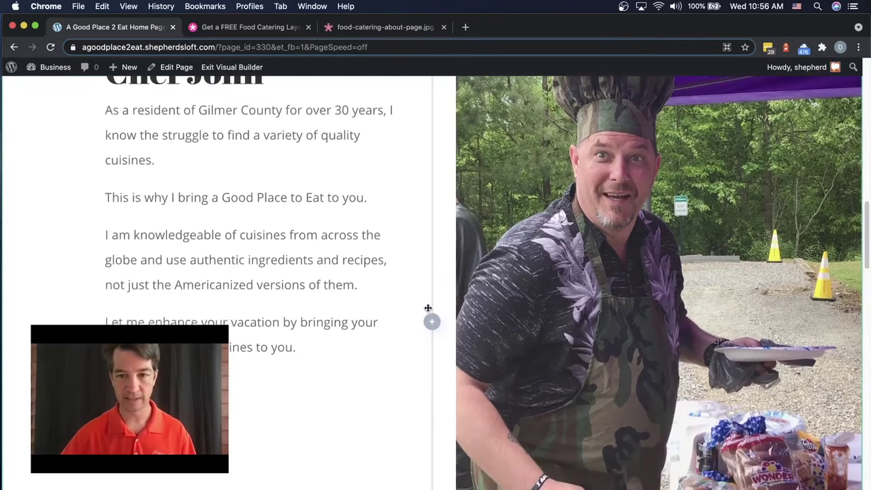
scroll(638, 389, up, 3)
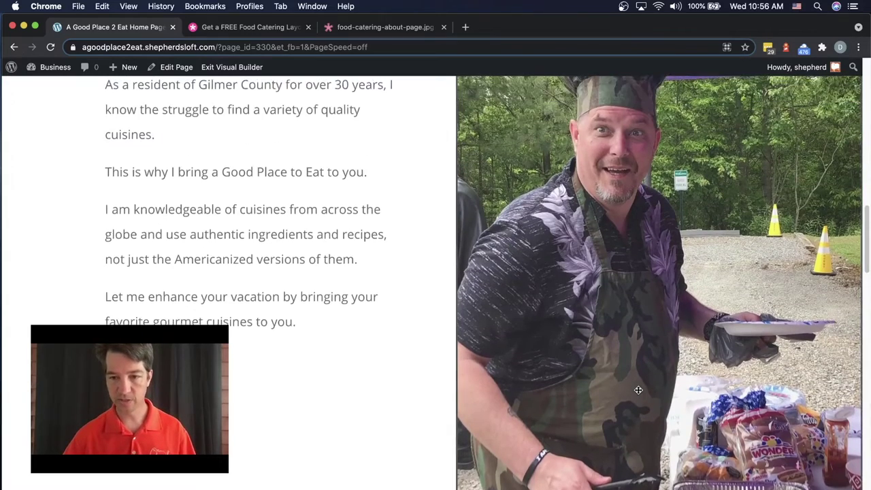
scroll(637, 390, down, 7)
scroll(638, 390, up, 5)
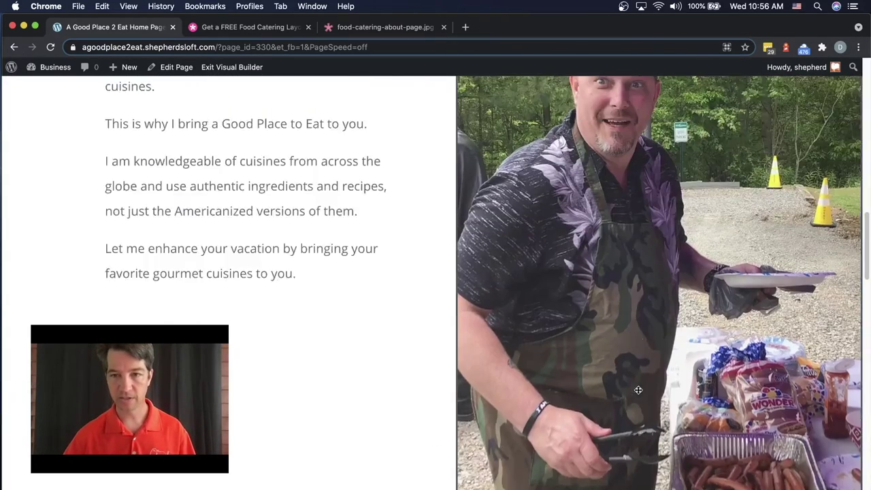
scroll(638, 390, down, 1)
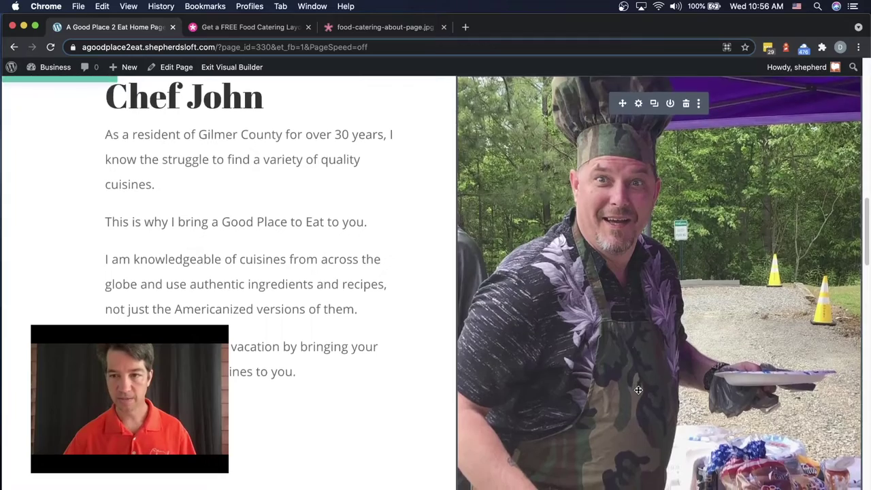
scroll(632, 381, down, 1)
scroll(597, 357, up, 3)
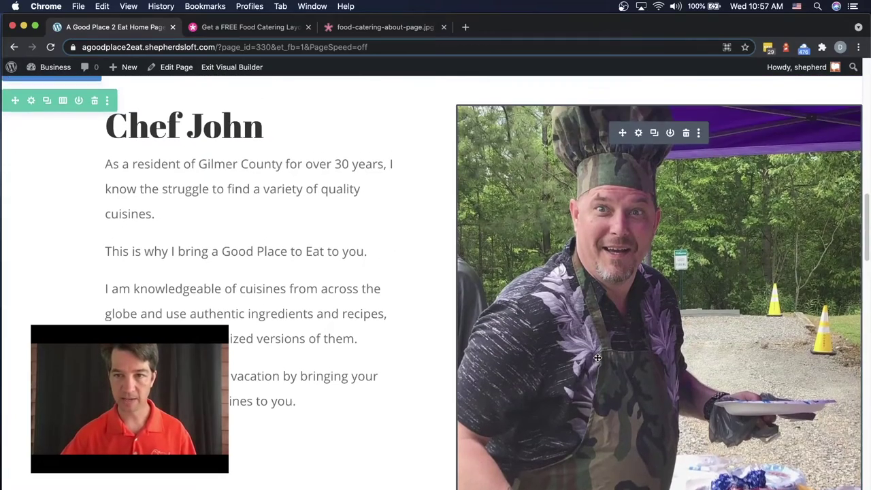
scroll(597, 357, down, 9)
scroll(597, 357, up, 6)
scroll(597, 357, down, 4)
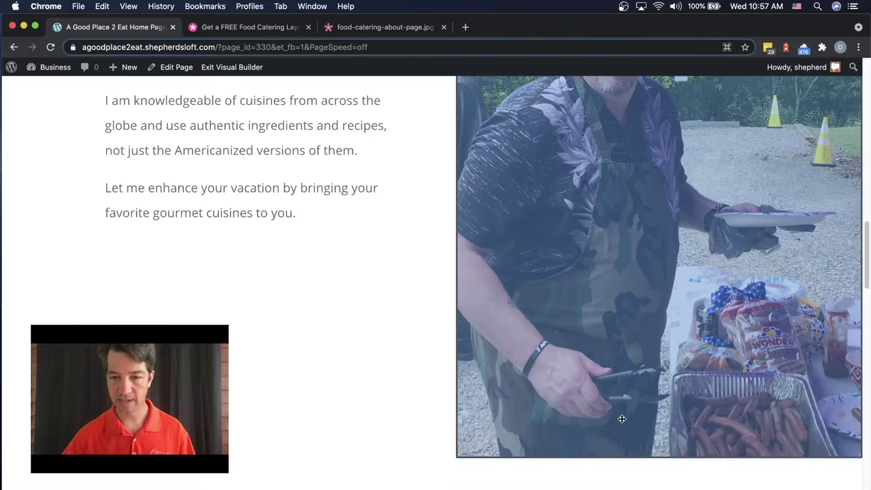
scroll(631, 452, up, 5)
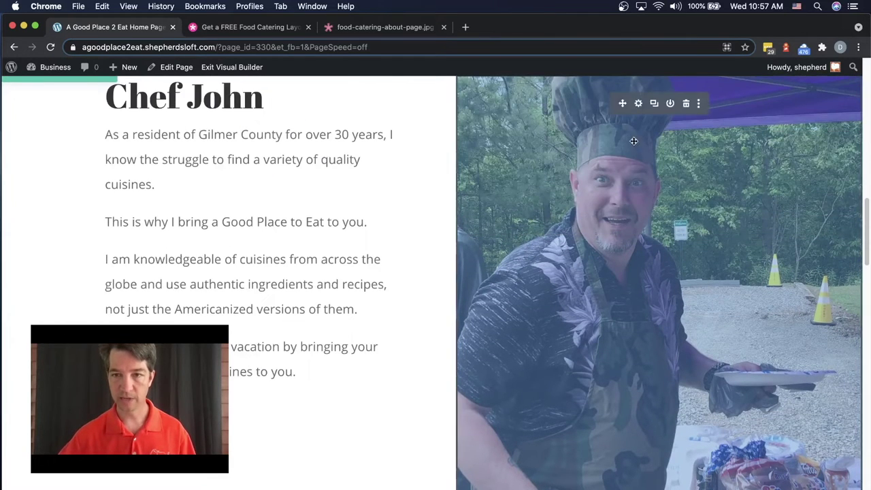
click(638, 104)
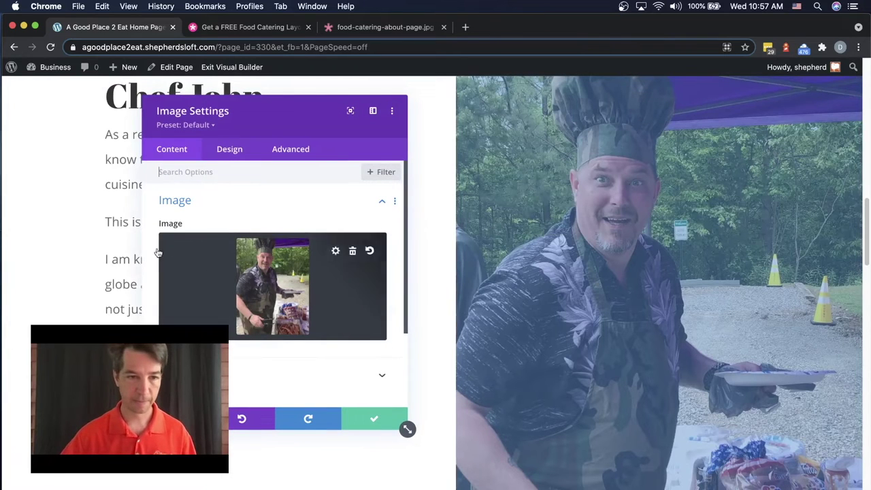
click(402, 424)
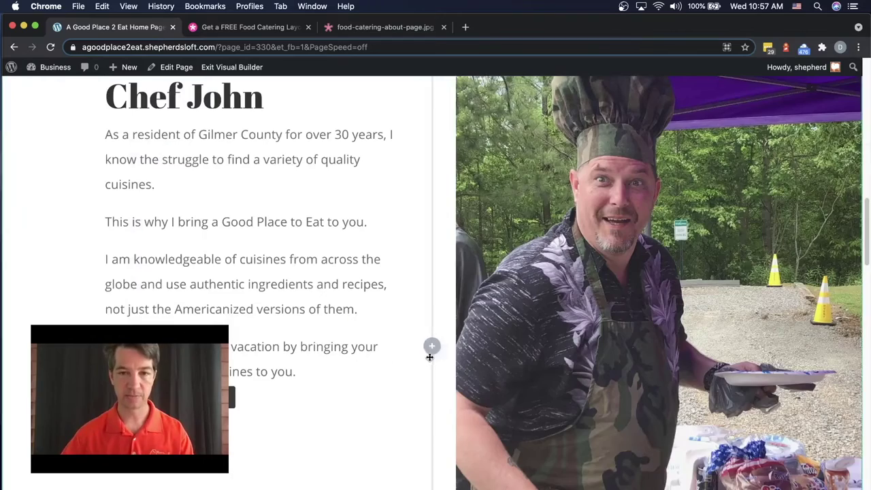
- Open the Fullwidth Header settings of the page's top banner, move the dialog off the title and select the "Where good food comes to you!" body text
scroll(442, 344, up, 3)
scroll(563, 330, up, 10)
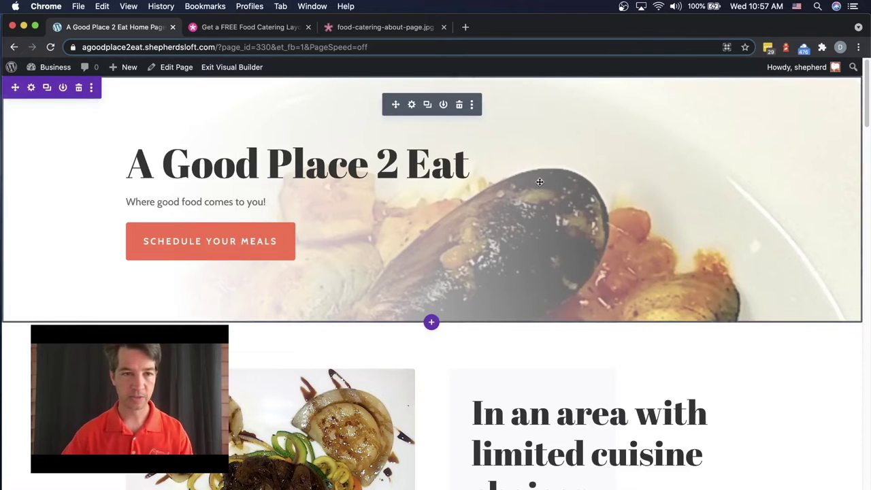
click(411, 107)
drag(342, 120, 624, 103)
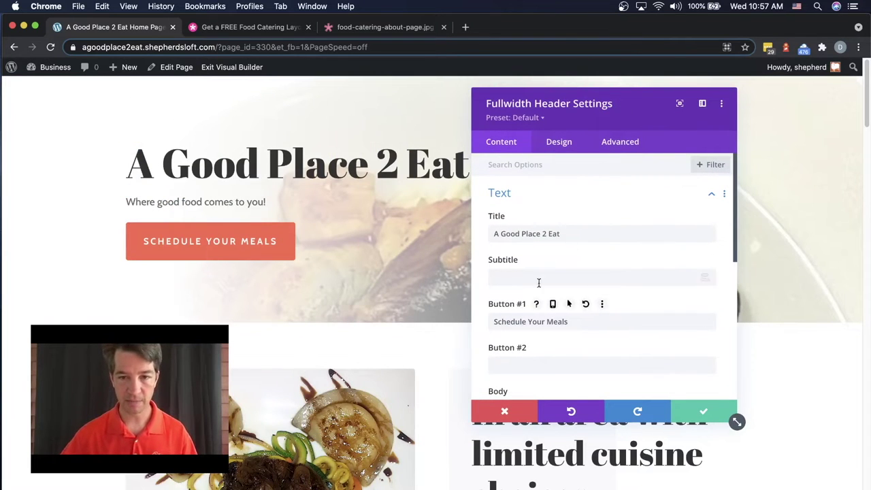
scroll(557, 312, down, 5)
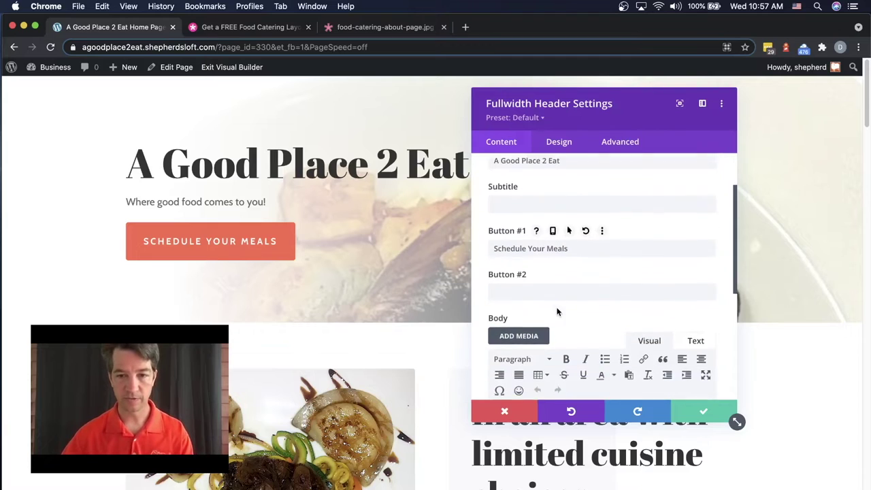
triple_click(547, 273)
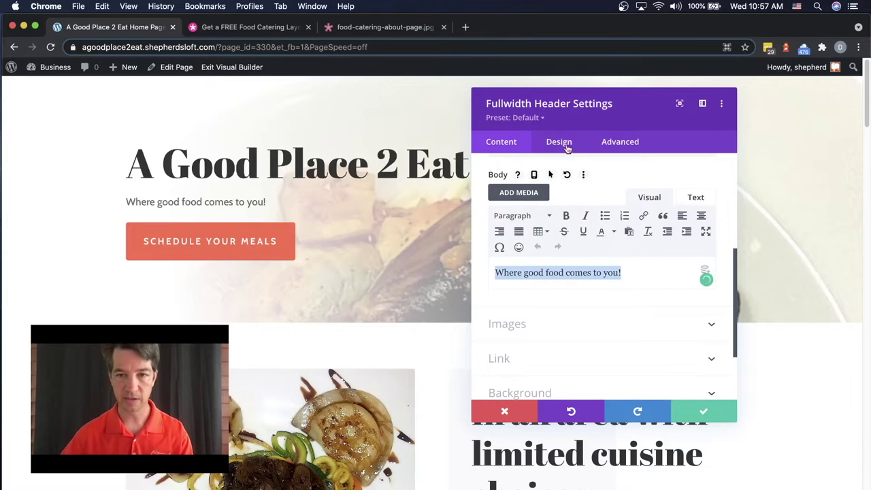
- Set the body text size of the banner's "Where good food comes to you!" line to 28px
click(559, 143)
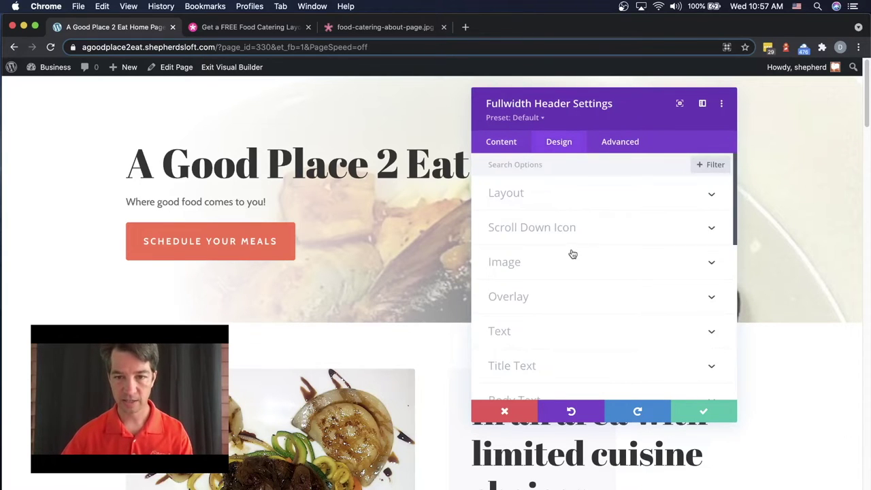
scroll(570, 253, down, 3)
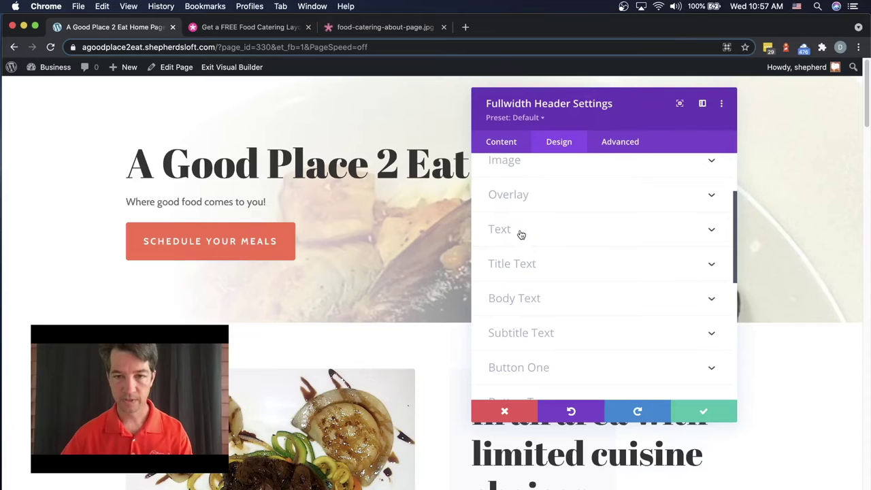
click(520, 234)
scroll(542, 227, down, 5)
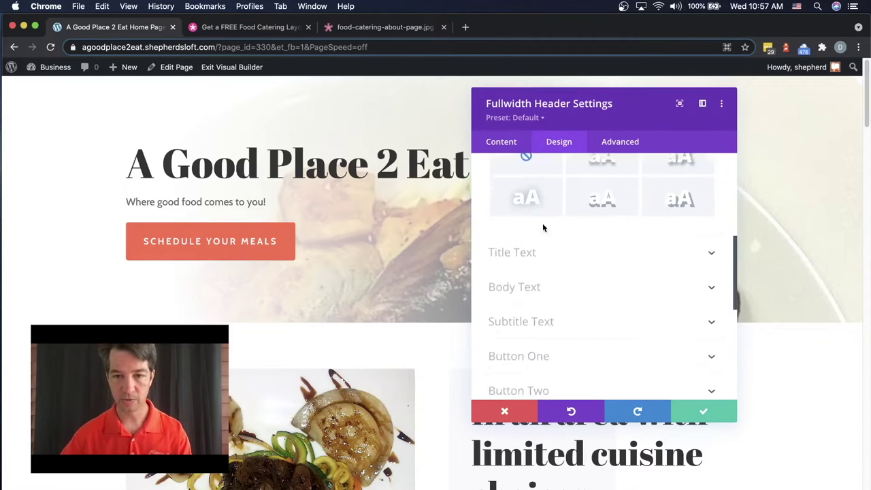
click(528, 229)
scroll(611, 242, down, 7)
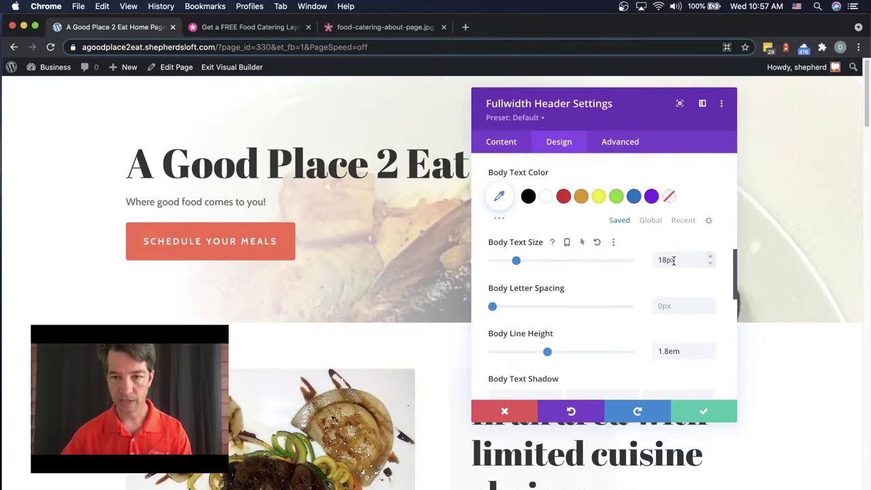
double_click(670, 259)
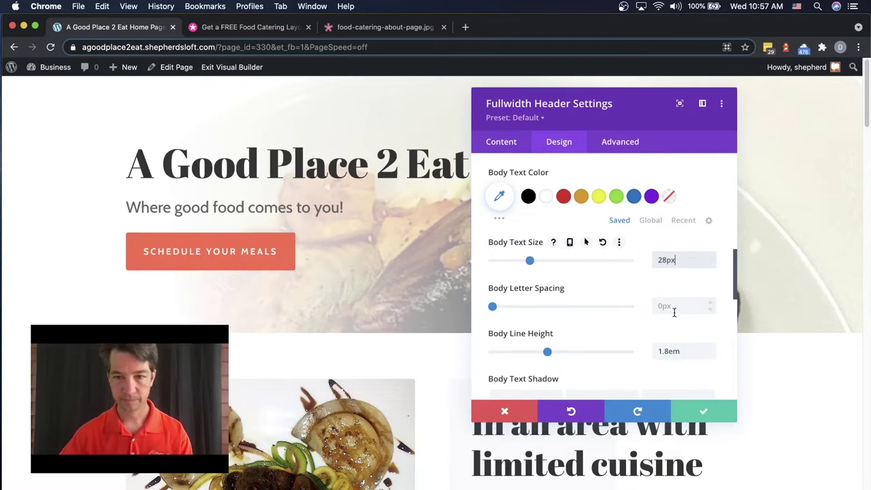
scroll(670, 313, down, 1)
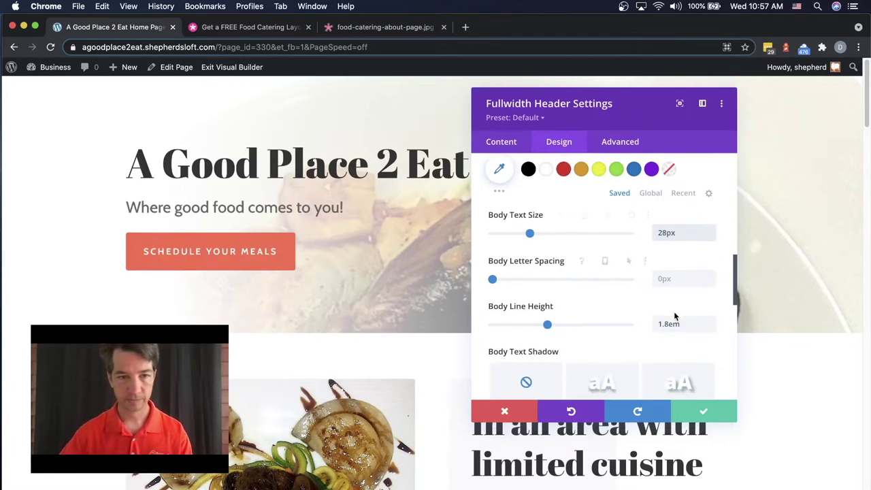
- Save the banner's Fullwidth Header settings and review the banner together with the "In an area with limited cuisine choices..." section
click(705, 413)
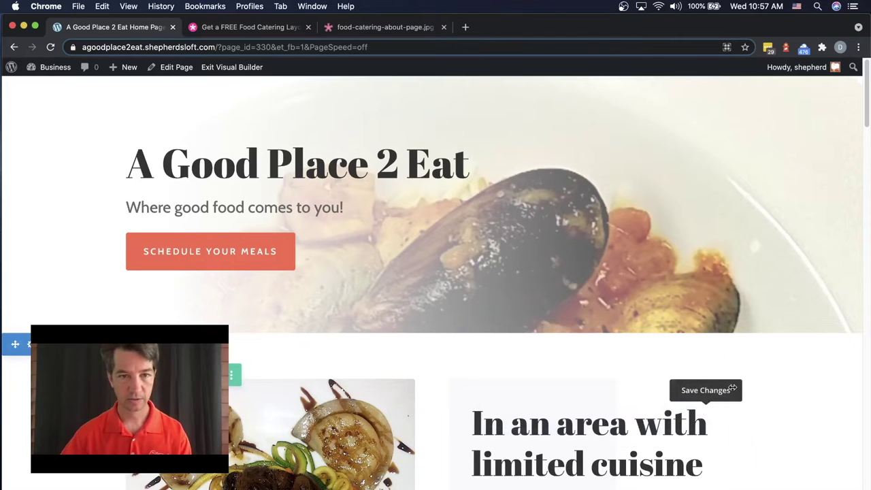
scroll(666, 381, down, 5)
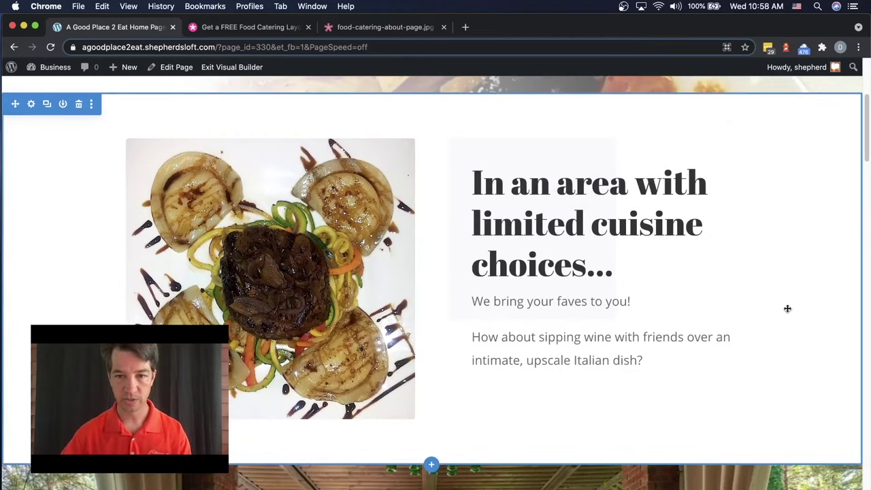
scroll(786, 309, down, 2)
scroll(778, 309, up, 1)
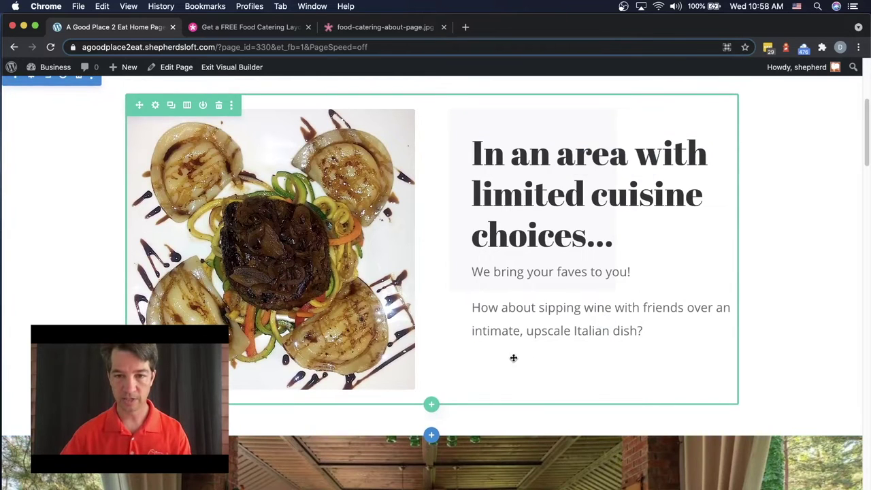
scroll(548, 360, up, 1)
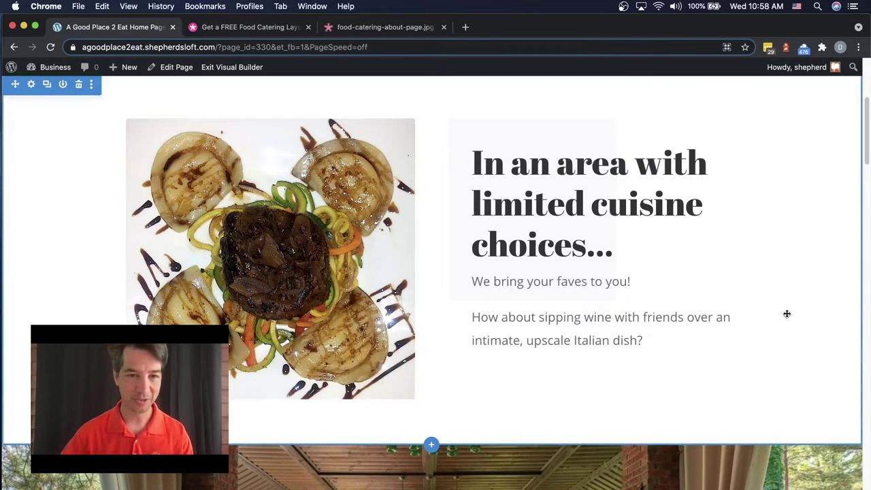
scroll(786, 313, up, 5)
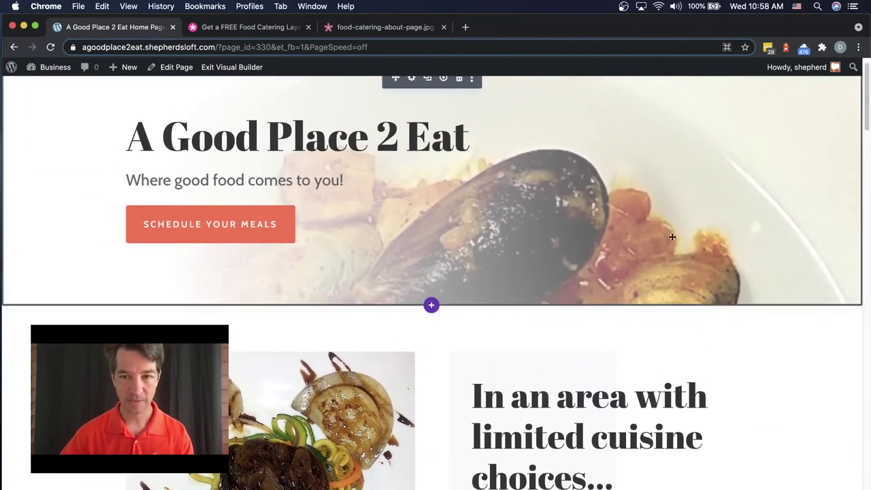
scroll(680, 258, down, 3)
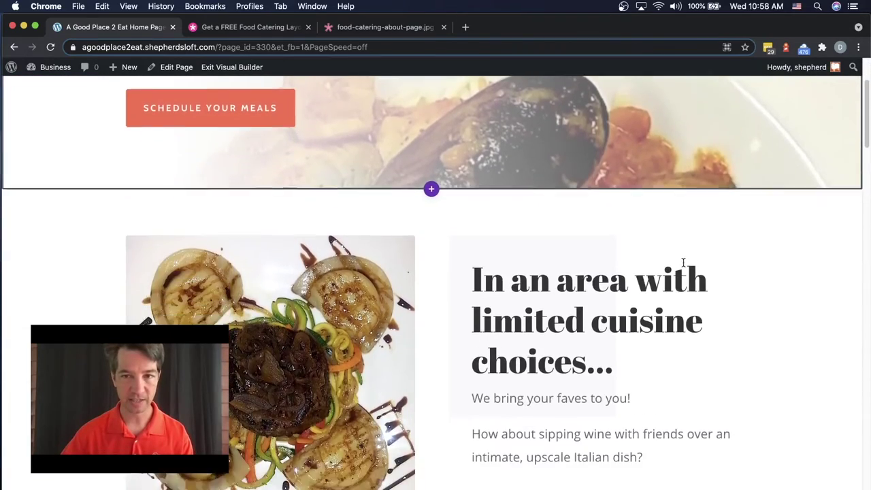
- Examine the page from the patio image banner through the chef's biography to the Meet The Team section
scroll(683, 262, down, 10)
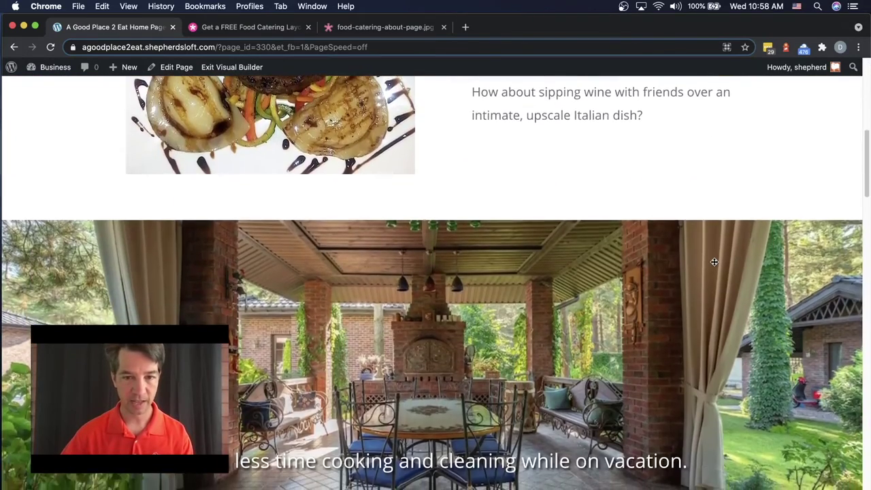
scroll(713, 261, down, 4)
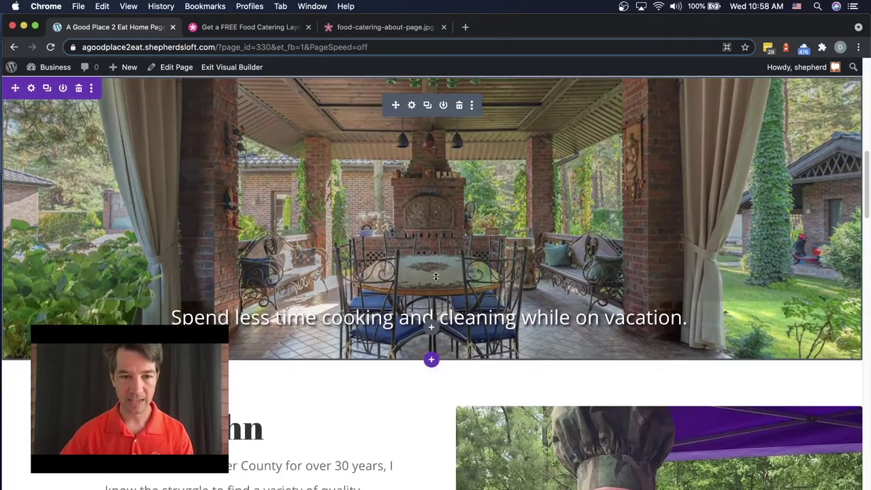
scroll(707, 306, down, 2)
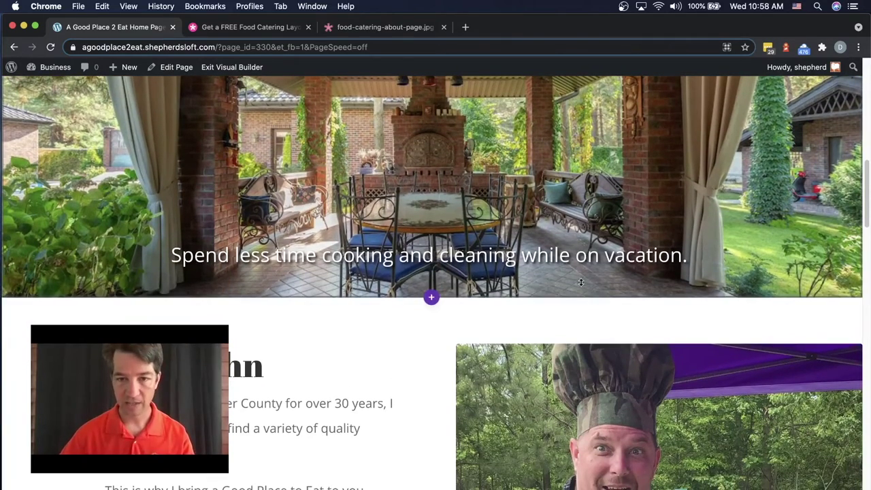
scroll(503, 293, down, 6)
scroll(292, 297, down, 6)
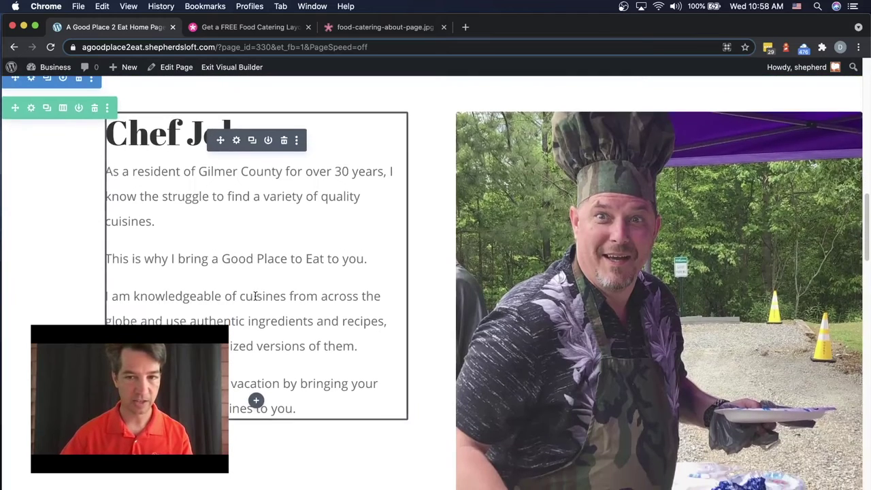
scroll(291, 298, down, 12)
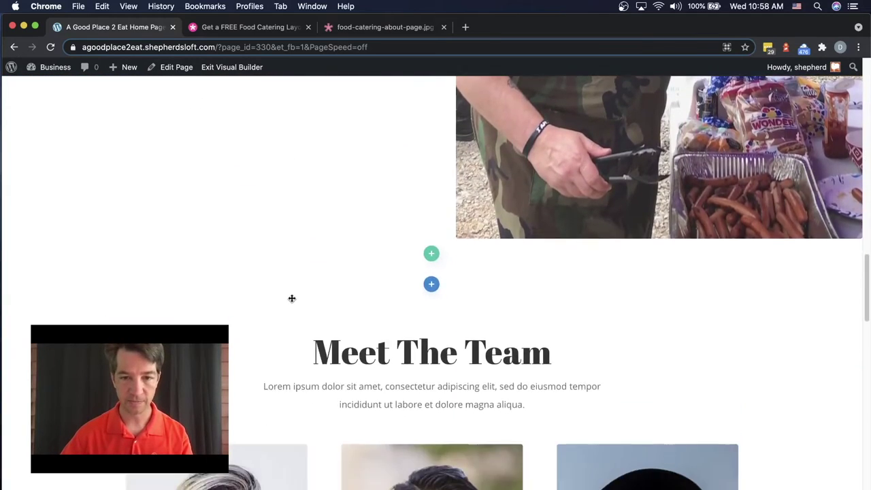
scroll(357, 312, down, 8)
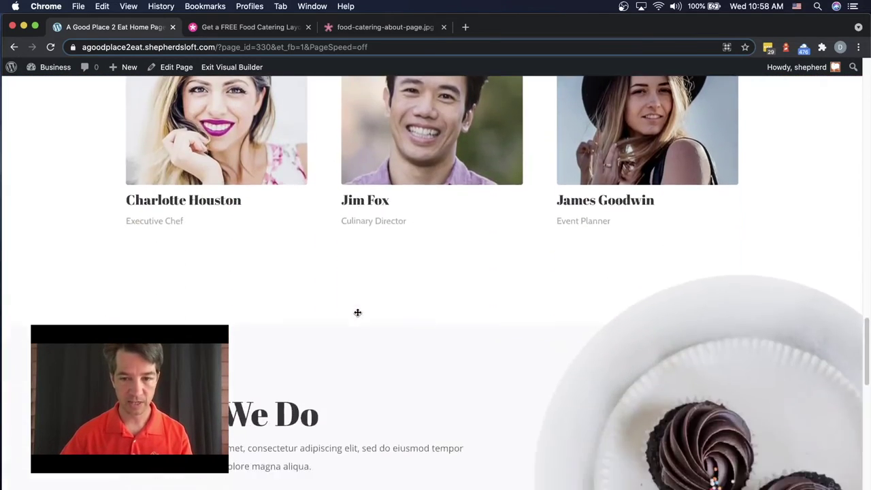
scroll(357, 312, up, 5)
scroll(357, 312, up, 2)
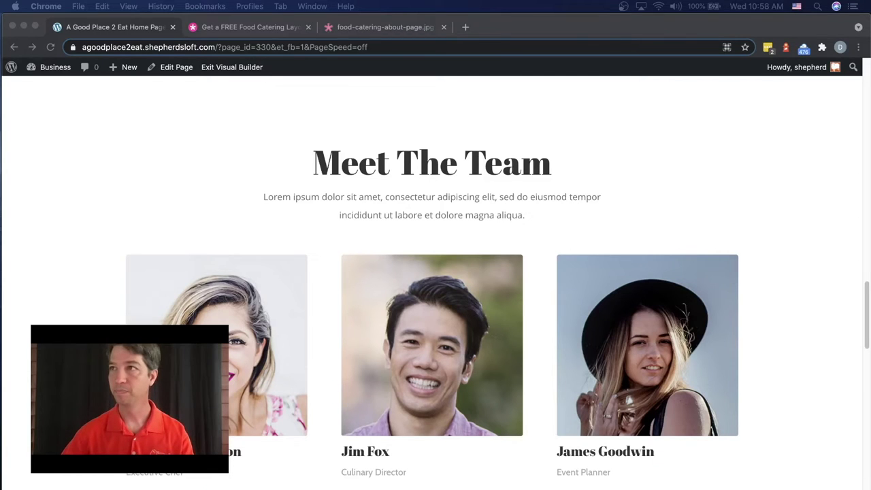
- Delete the entire Meet The Team section with its three team member profiles
scroll(498, 304, down, 10)
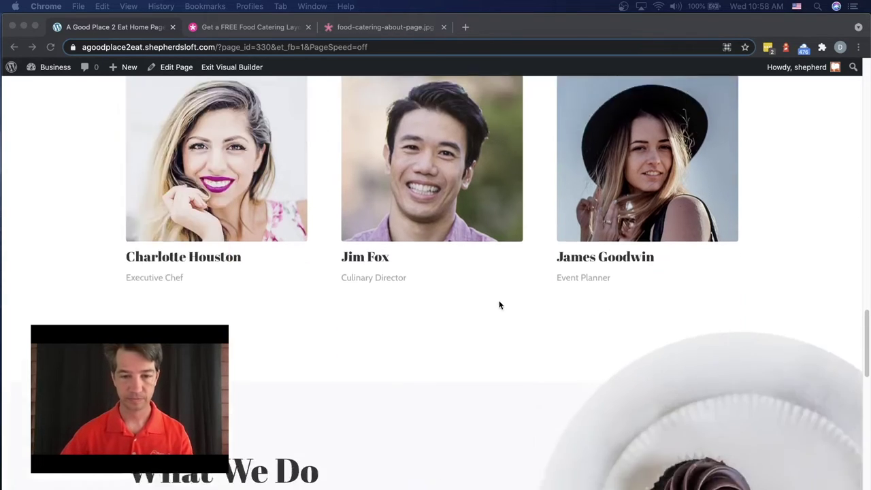
scroll(498, 304, up, 10)
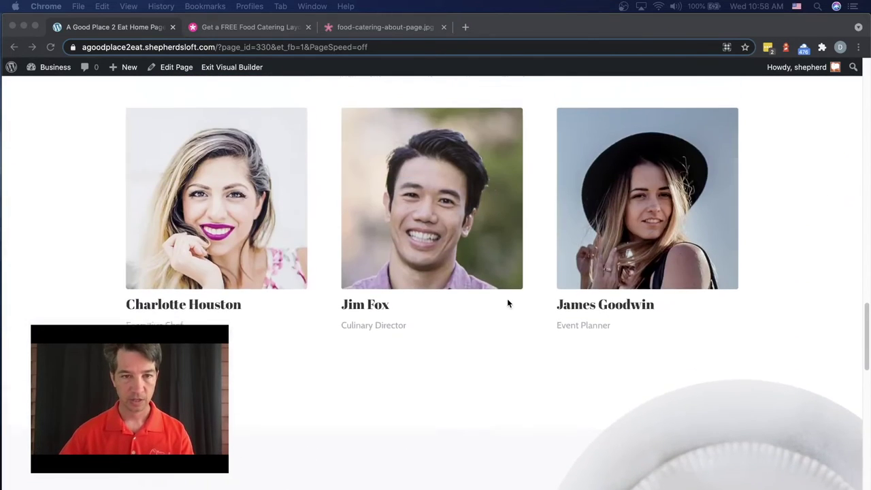
click(182, 236)
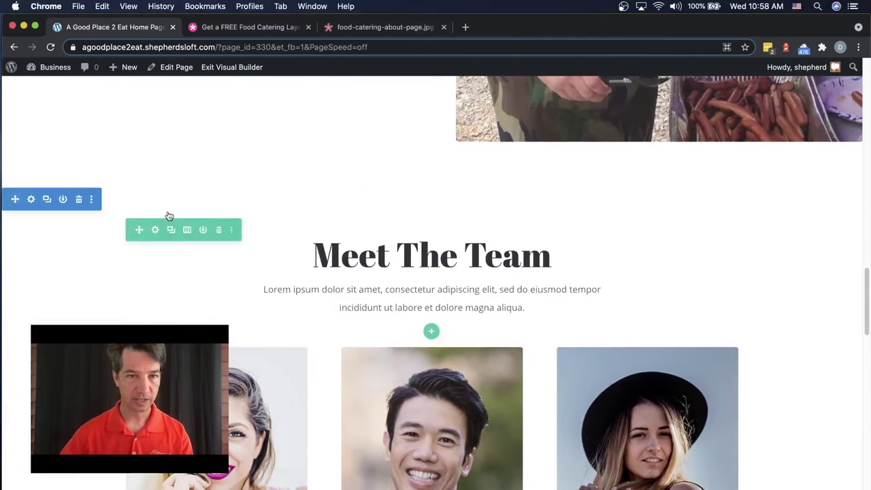
scroll(43, 202, down, 5)
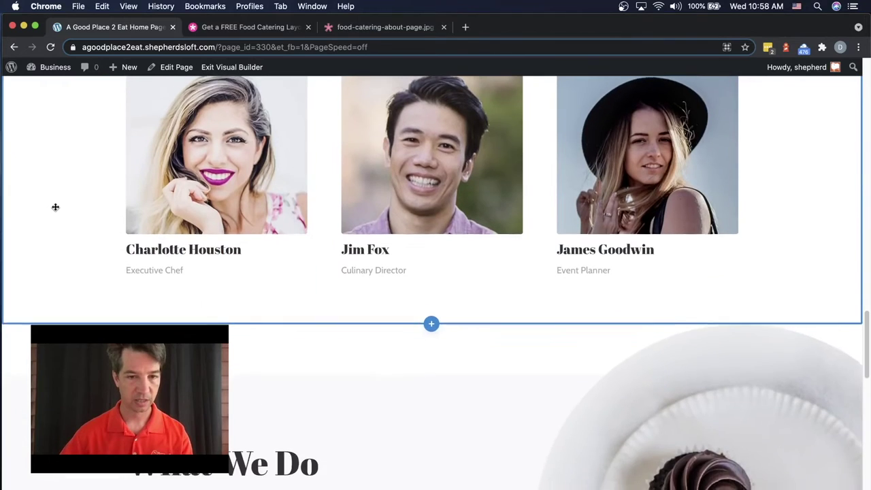
scroll(54, 206, up, 4)
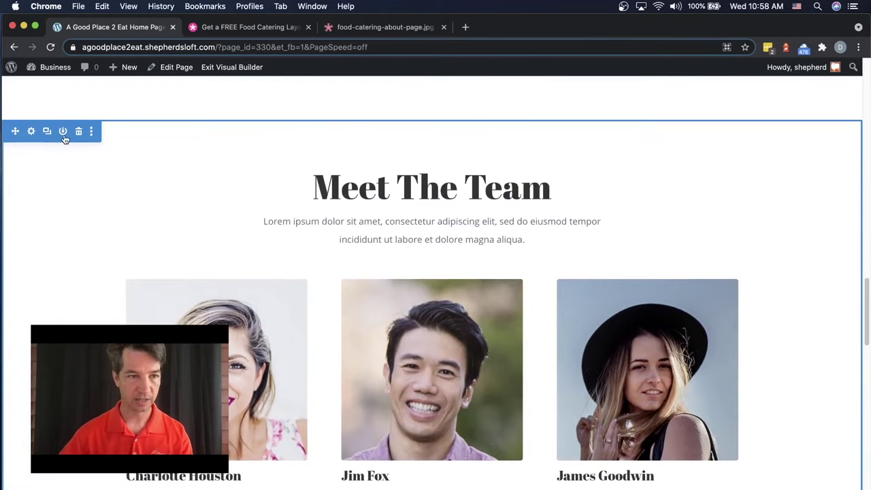
click(80, 131)
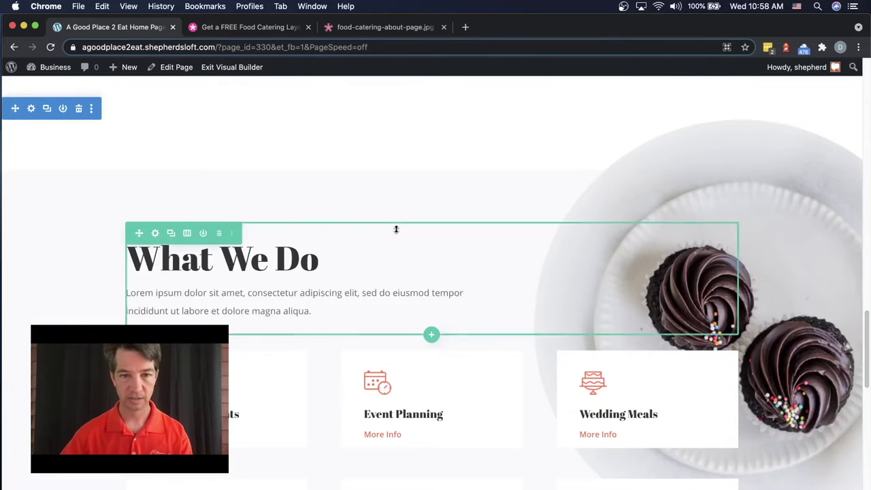
- Examine the What We Do section, its service cards and the statistics band below for content to adapt
scroll(395, 231, down, 3)
scroll(395, 231, up, 10)
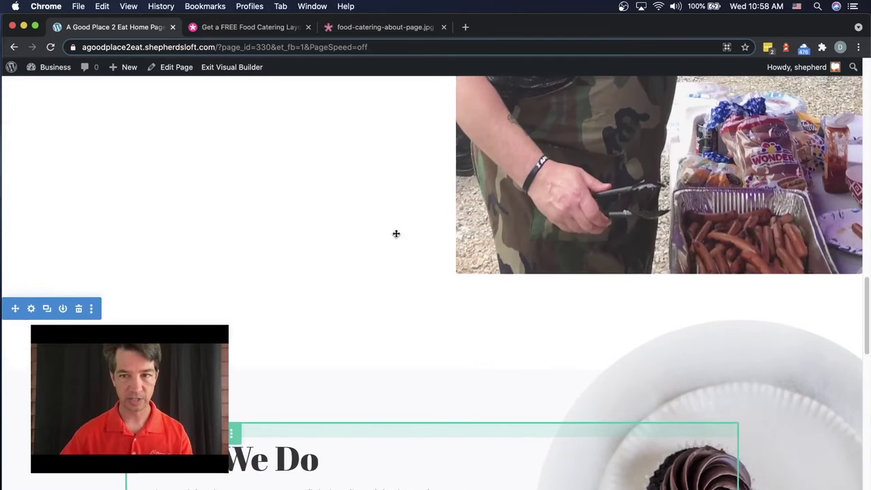
scroll(395, 233, down, 3)
scroll(396, 233, down, 10)
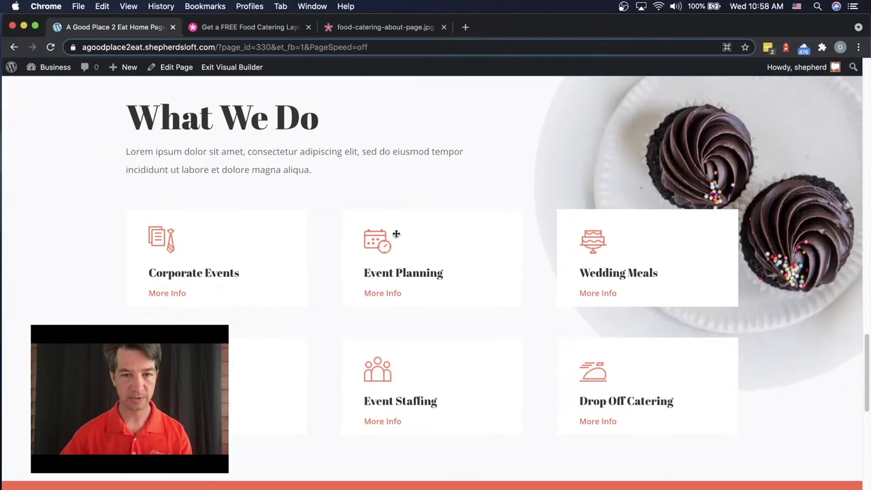
scroll(482, 236, down, 7)
scroll(482, 235, up, 8)
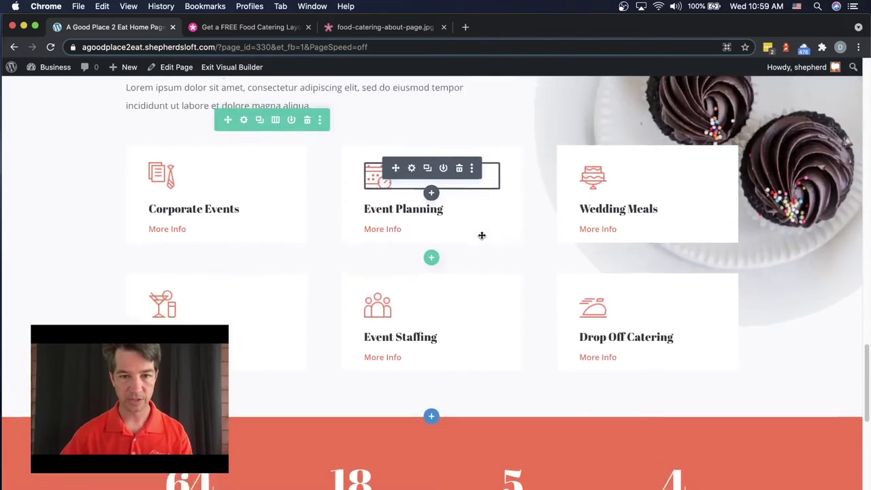
scroll(482, 236, up, 1)
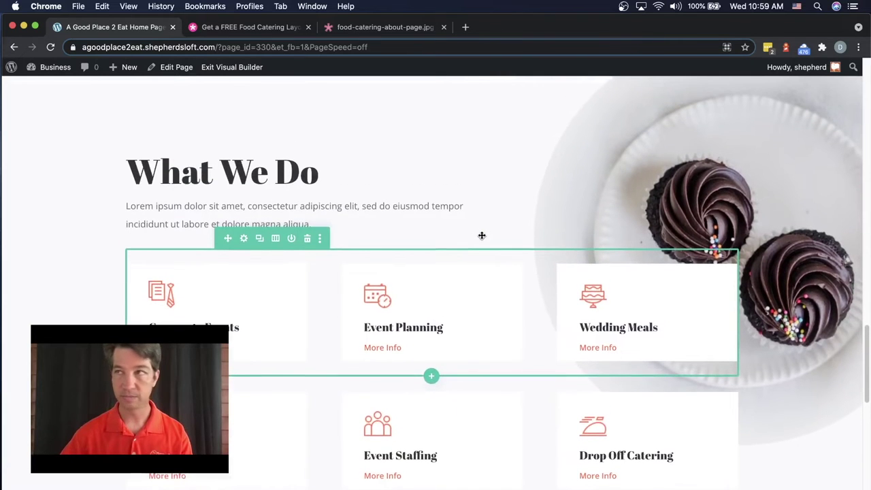
scroll(447, 243, down, 8)
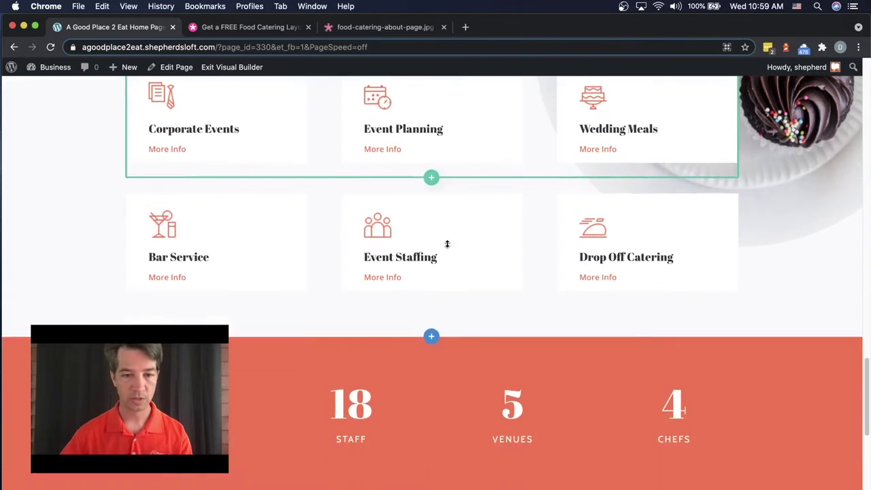
- Replace the "What We Do" section heading with "Plan Your Meals"
scroll(447, 243, up, 7)
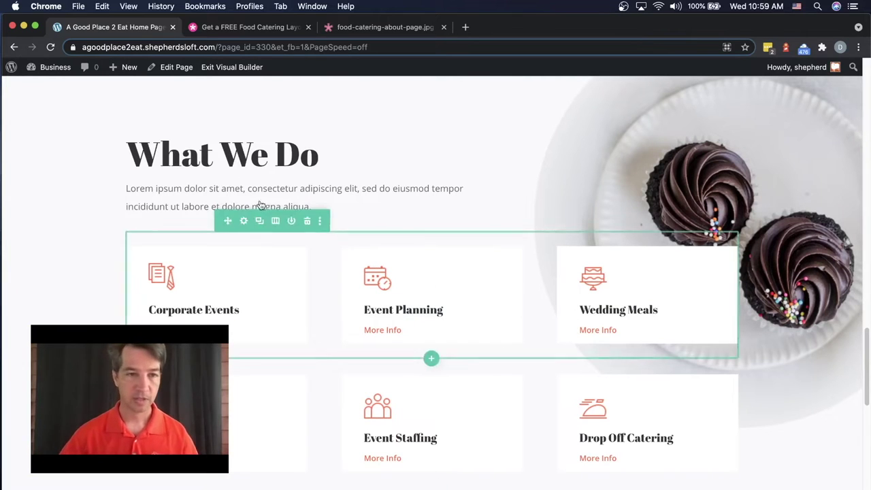
click(204, 157)
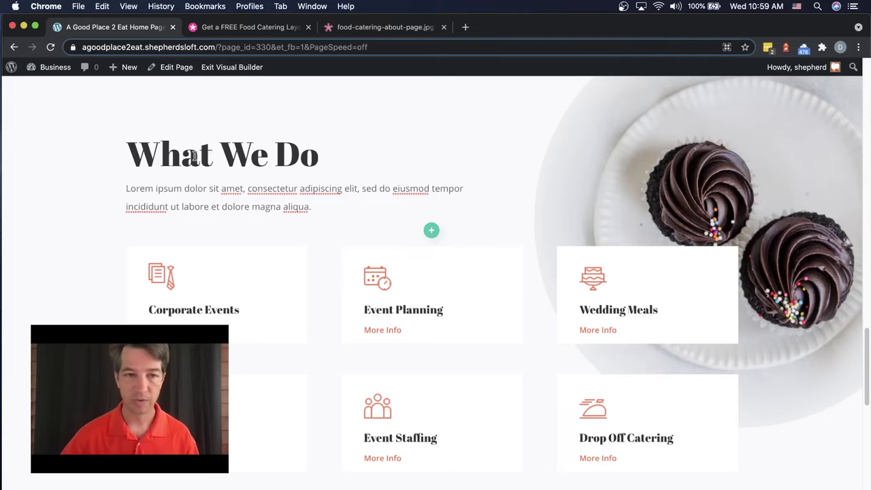
triple_click(193, 157)
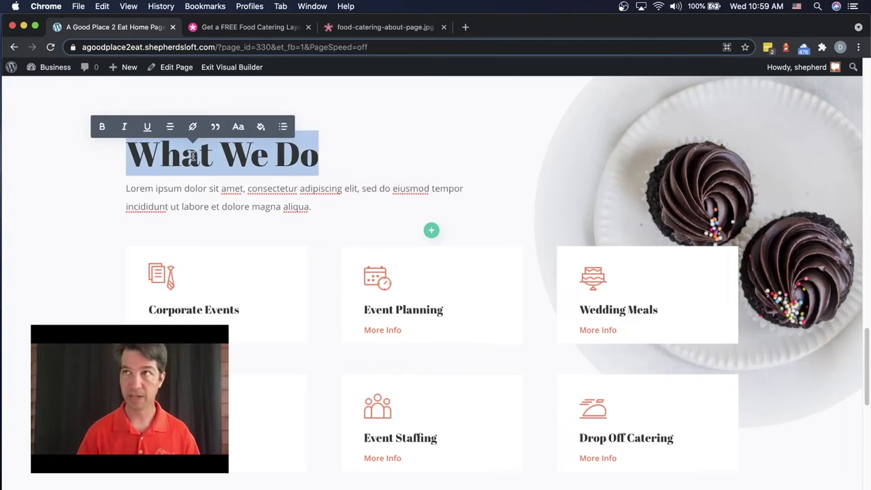
text(Plan )
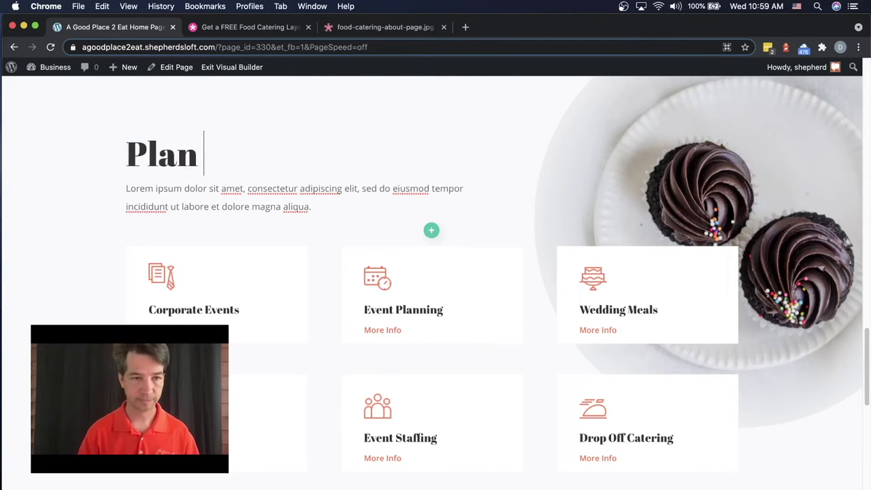
text(Your Meals)
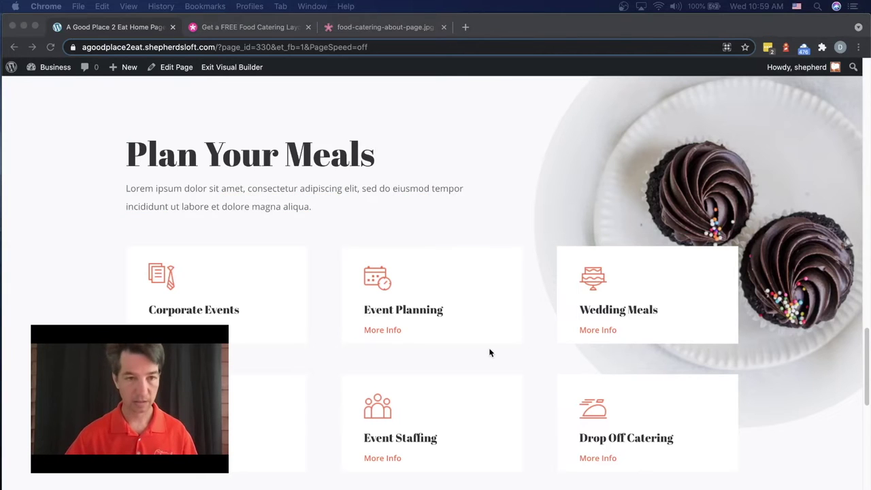
click(174, 182)
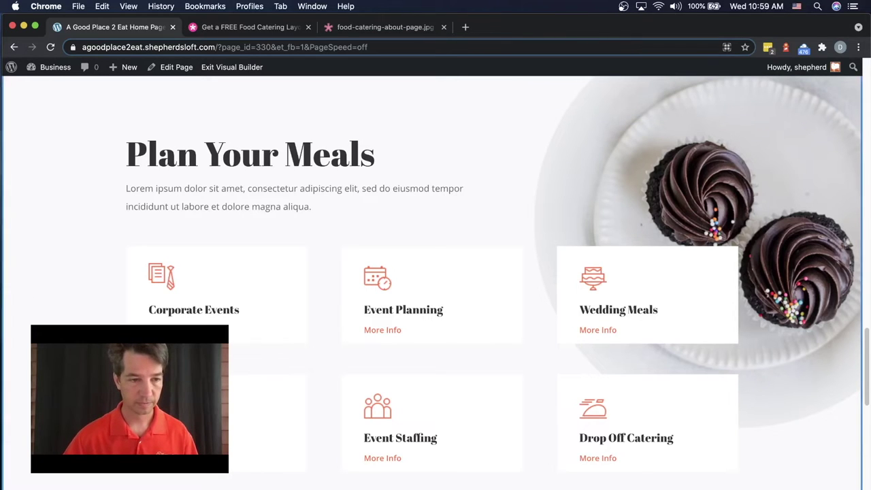
- Move the Corporate Events icon into the Event Staffing card and the Event Planning icon into the Bar Service card
scroll(171, 302, down, 2)
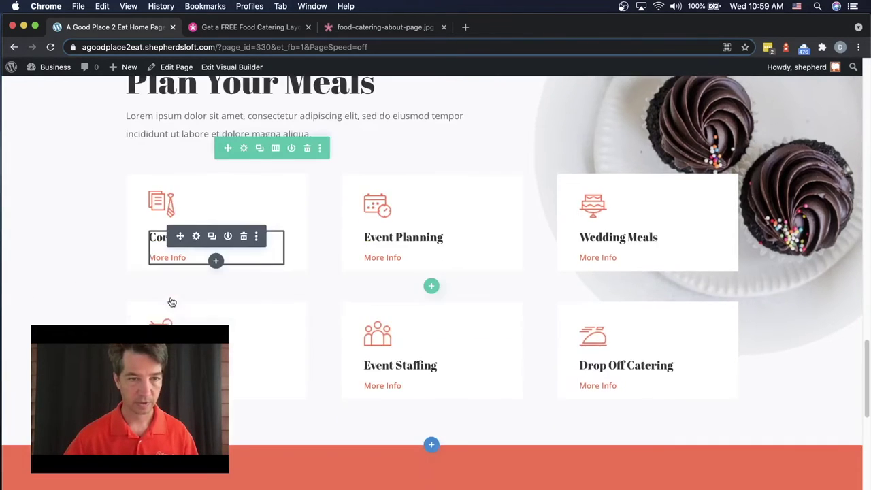
scroll(175, 279, up, 3)
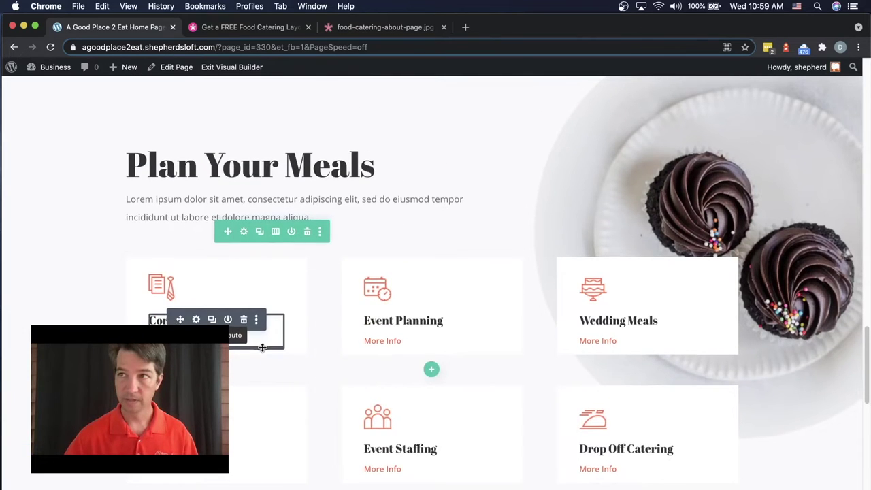
scroll(263, 346, down, 2)
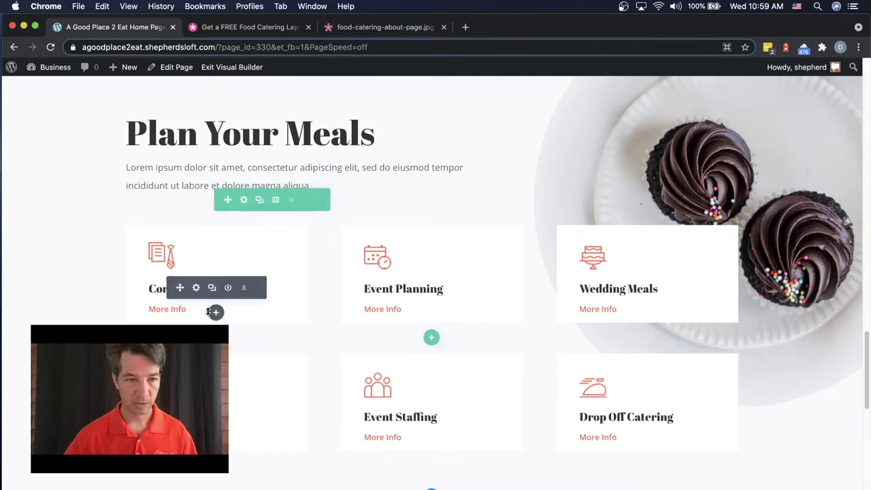
drag(180, 248, 431, 391)
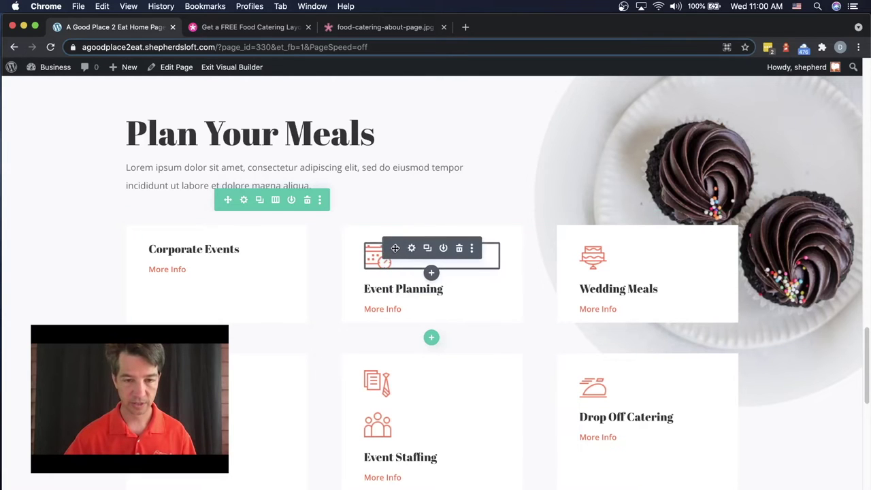
drag(396, 248, 238, 416)
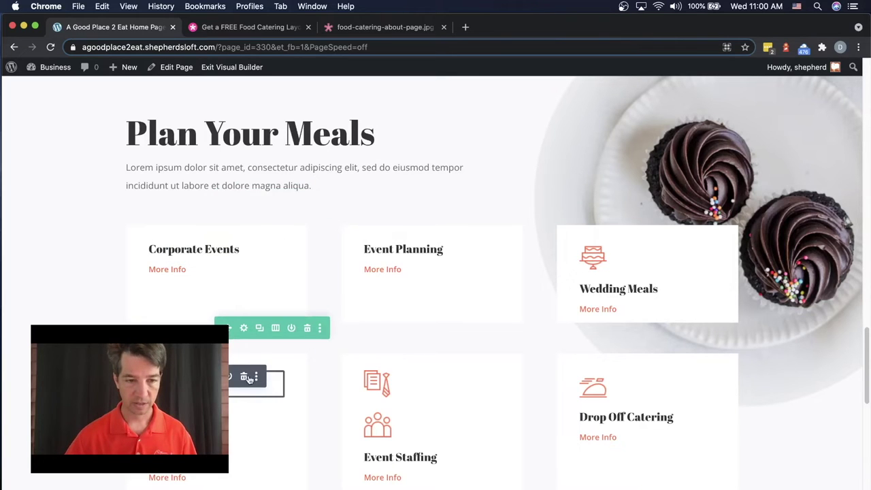
- Delete the original Bar Service and Event Staffing icons and the upper row of service cards
click(246, 378)
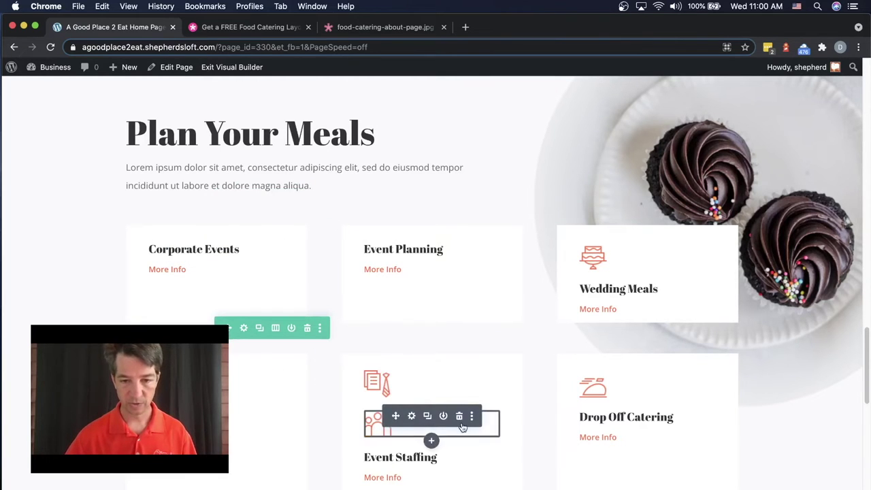
click(460, 417)
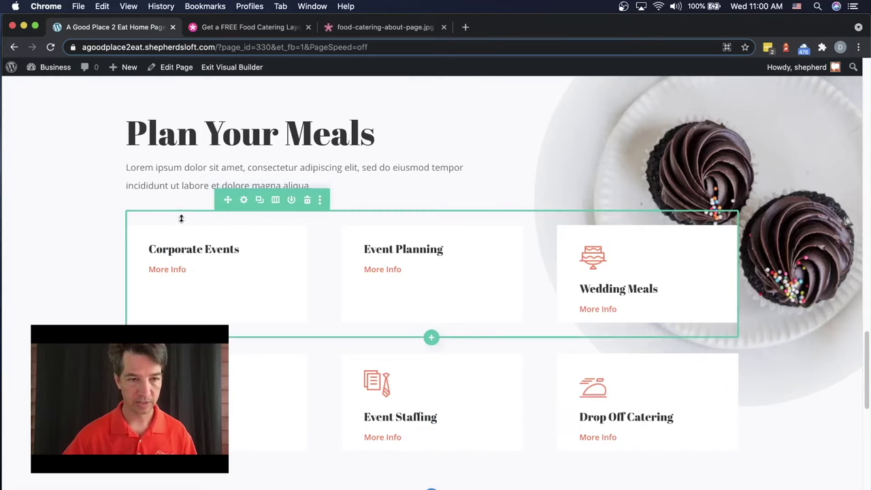
click(307, 200)
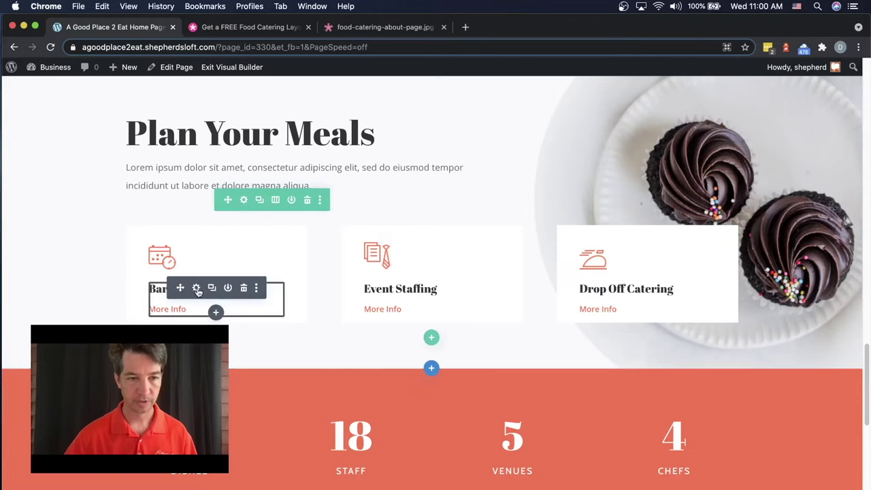
- Retitle the Bar Service card "Schedule Your Meals", remove its More Info link, and save the text
click(305, 277)
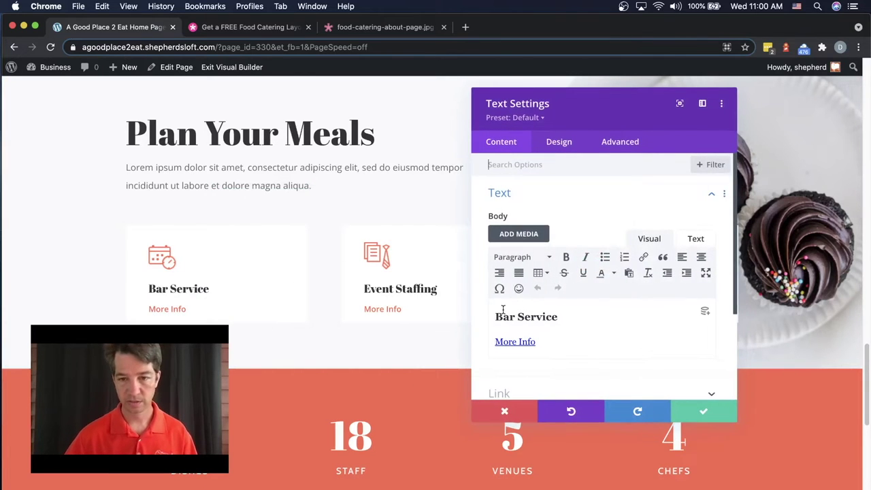
drag(494, 341, 546, 342)
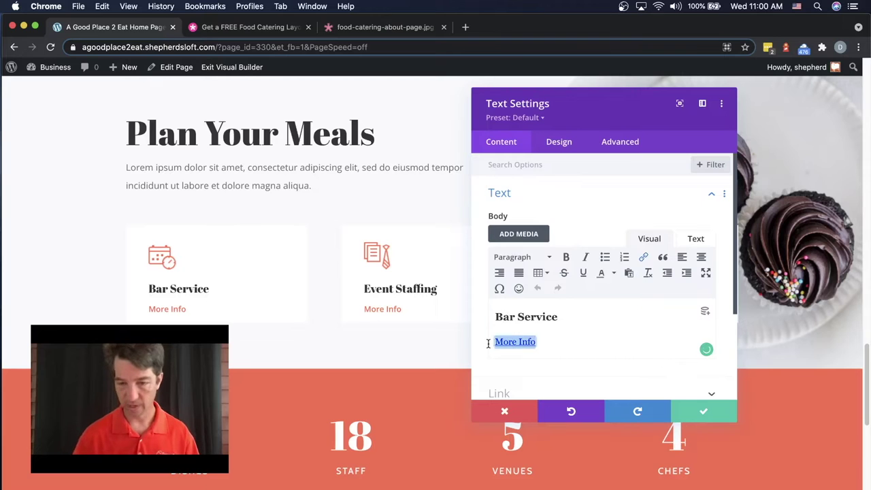
key(BackSpace)
key(BackSpace)
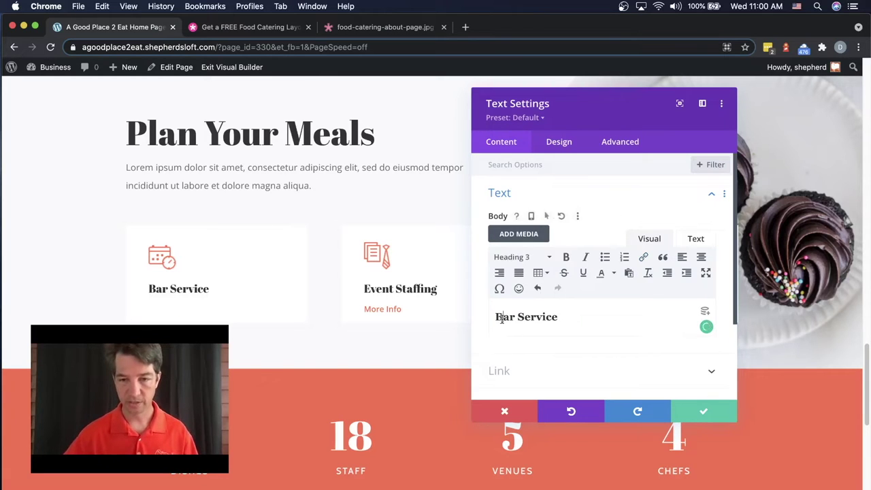
triple_click(501, 318)
text(Sched)
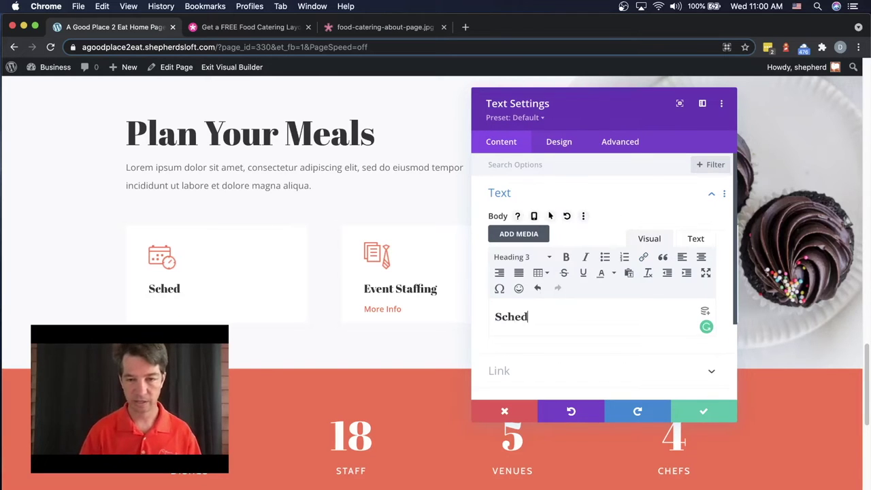
text(ule Your )
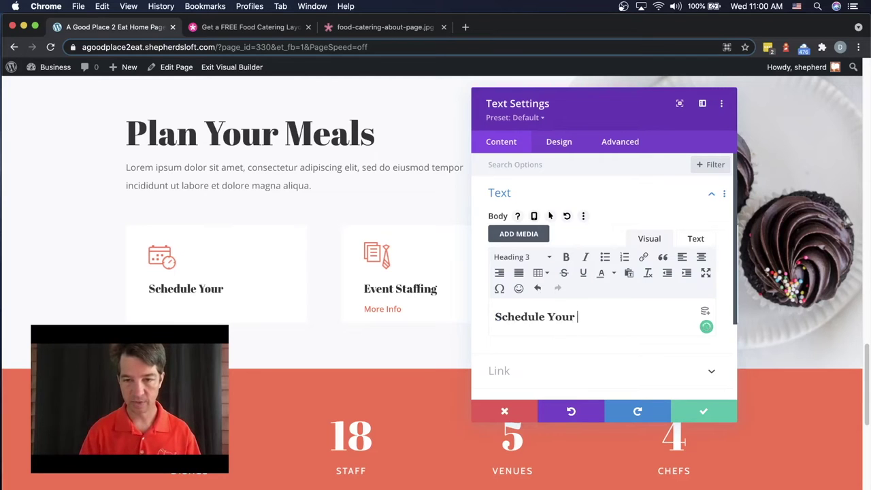
text(Meals)
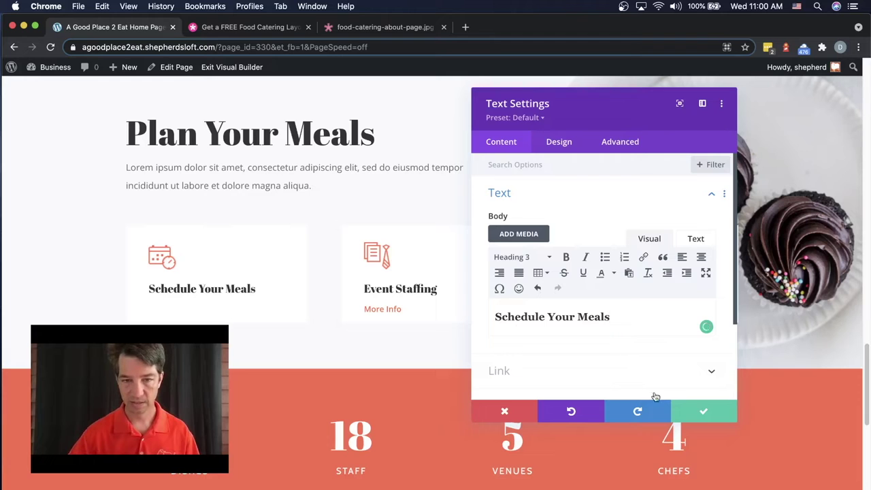
click(702, 411)
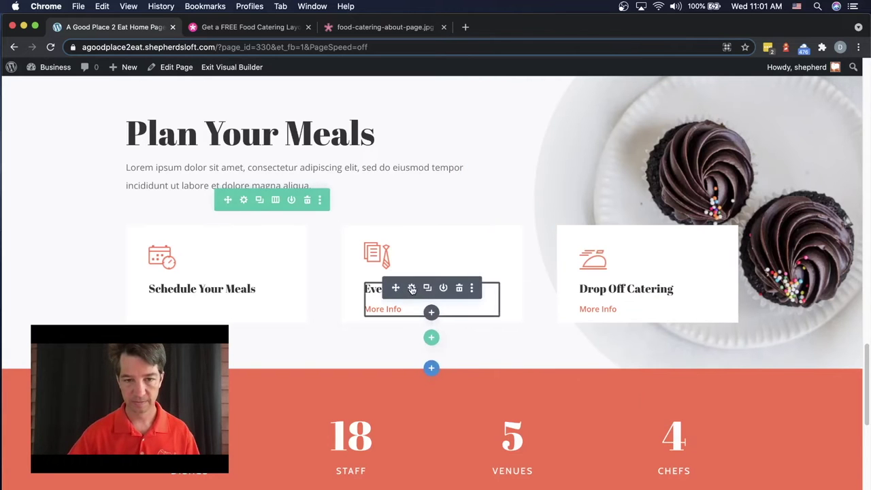
- Retitle the Event Staffing card "Talk to the Chef", remove its More Info link, and save the text
click(411, 289)
triple_click(522, 319)
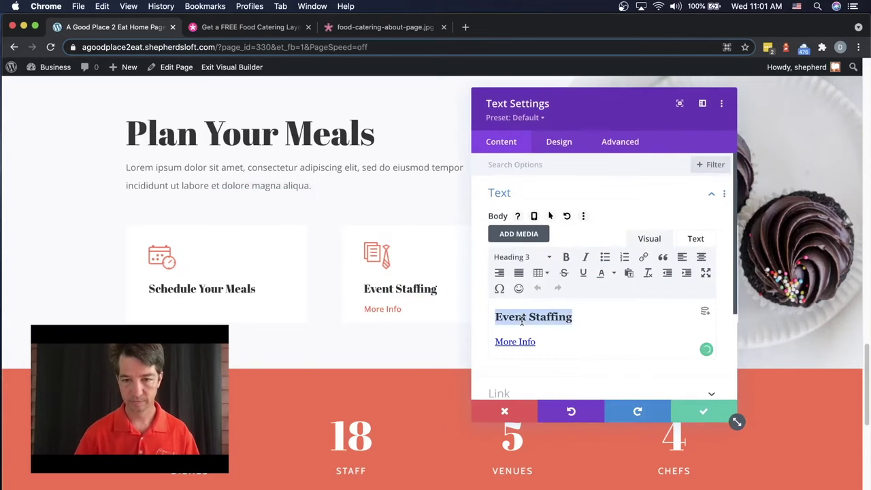
text(Talk to t)
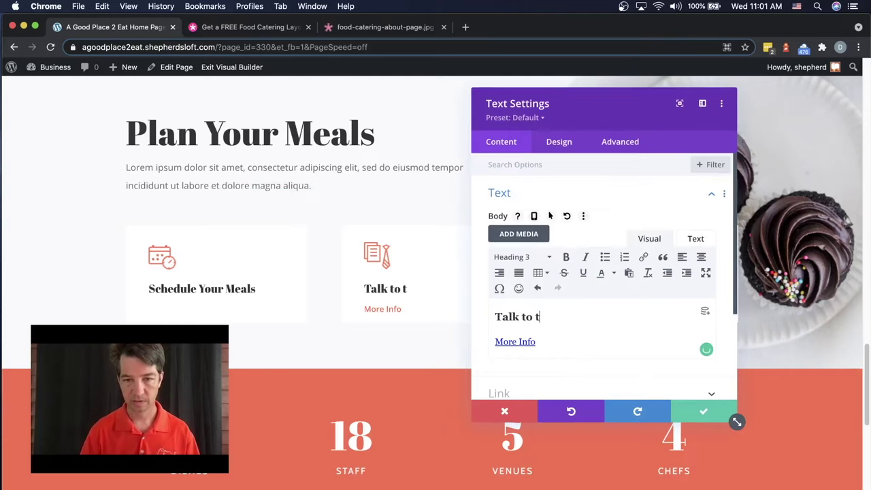
text(he Chef)
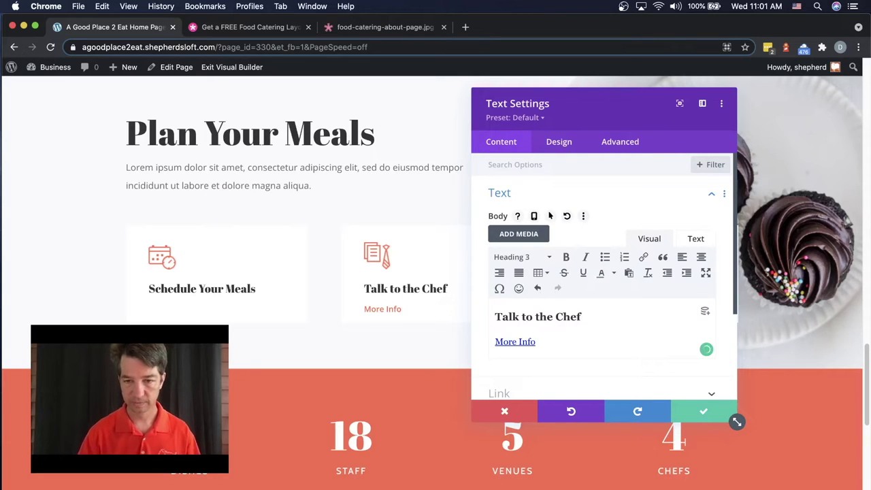
triple_click(545, 341)
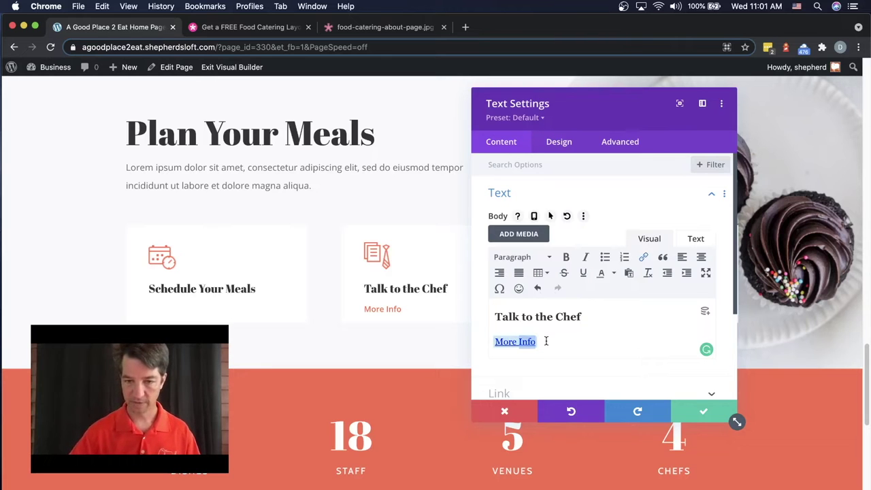
key(BackSpace)
key(BackSpace)
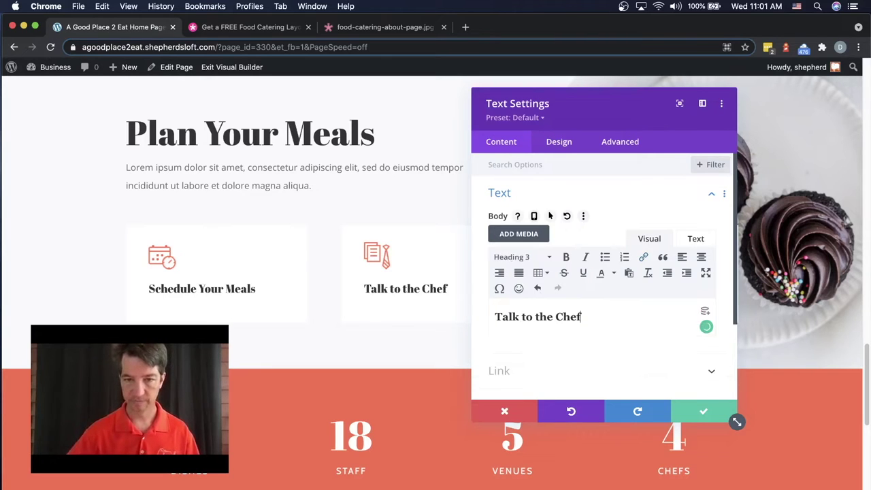
click(707, 411)
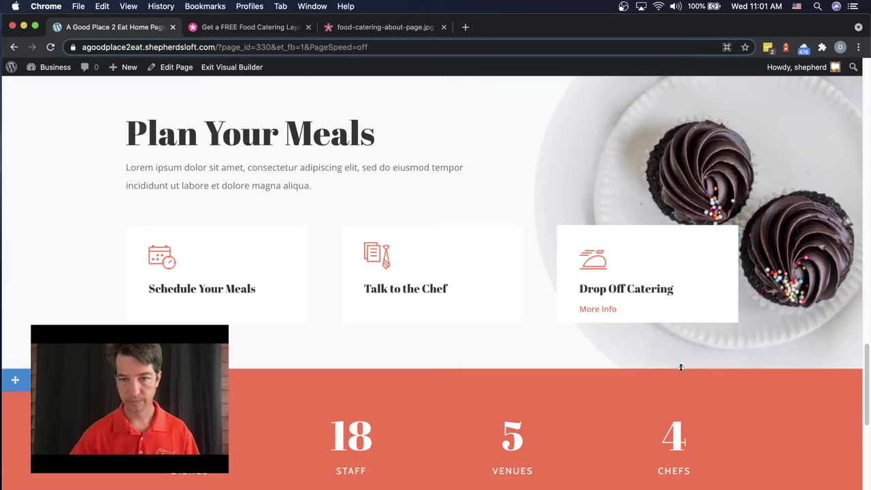
- Retitle the Drop Off Catering card "Arrange Delivery", remove its More Info link, and save the text
click(627, 288)
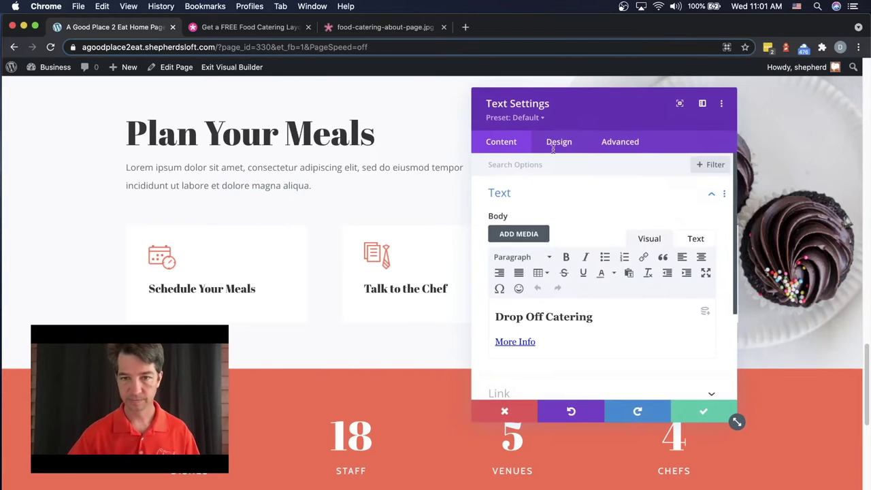
drag(611, 101, 270, 124)
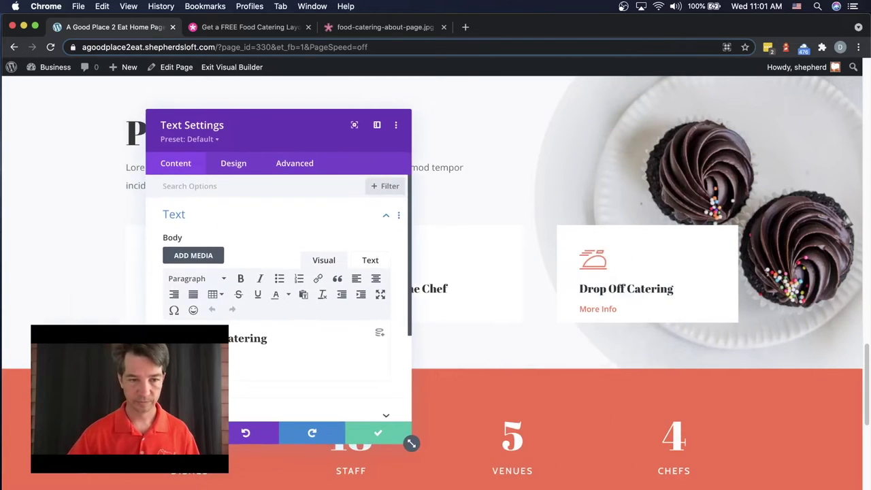
key(ctrl+a)
text(Ar)
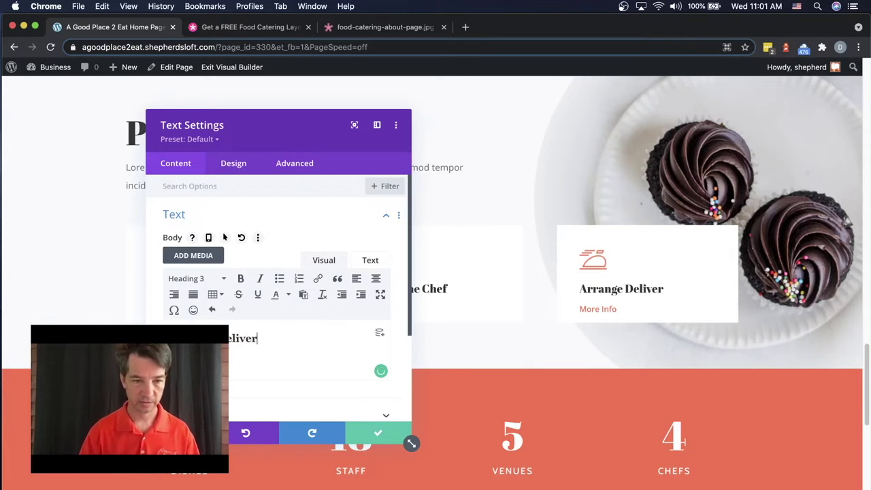
key(Return)
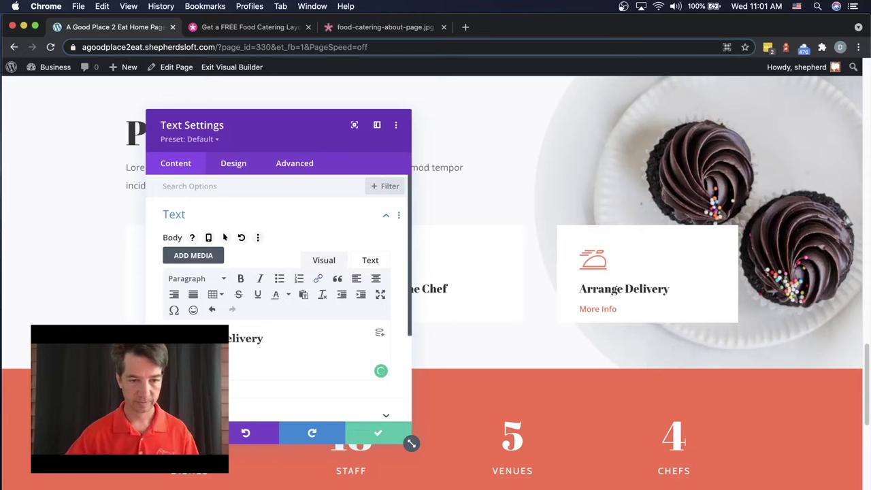
key(BackSpace)
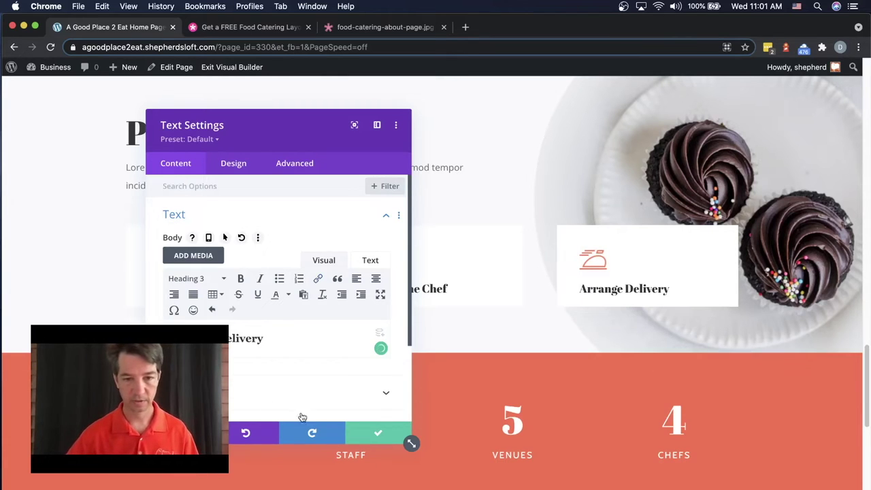
click(380, 433)
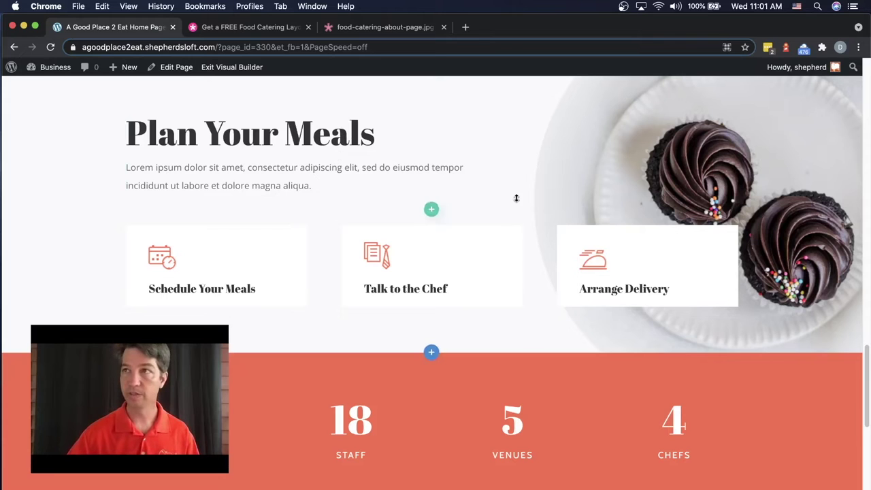
- Replace the placeholder paragraph under the Plan Your Meals heading with "Tell me what you like & I will personalize a menu just for you!"
click(229, 169)
triple_click(230, 168)
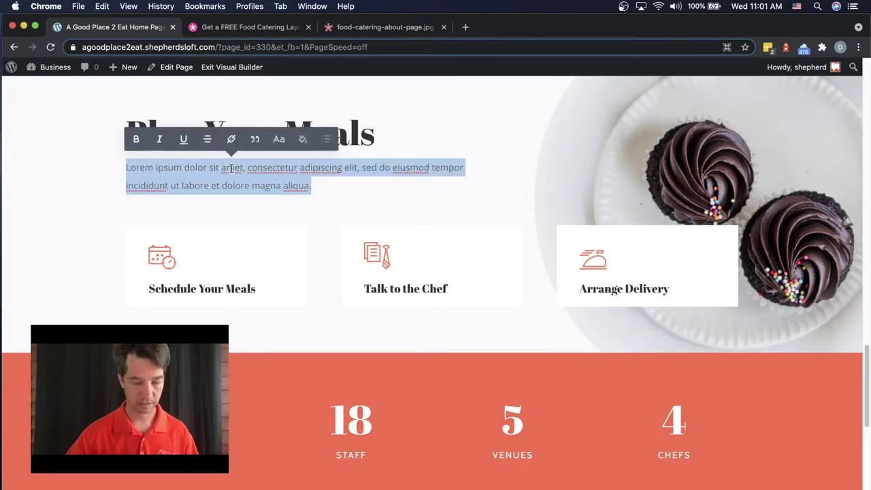
text(Tell me what you like & I will personalize a menu just for you!)
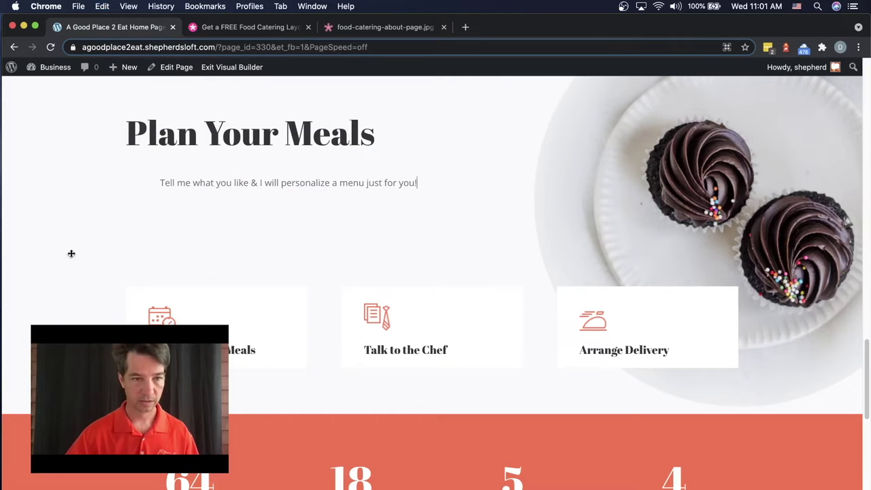
- Undo the intro paragraph replacement under Plan Your Meals and switch the page to wireframe view at the Services section
key(super+z)
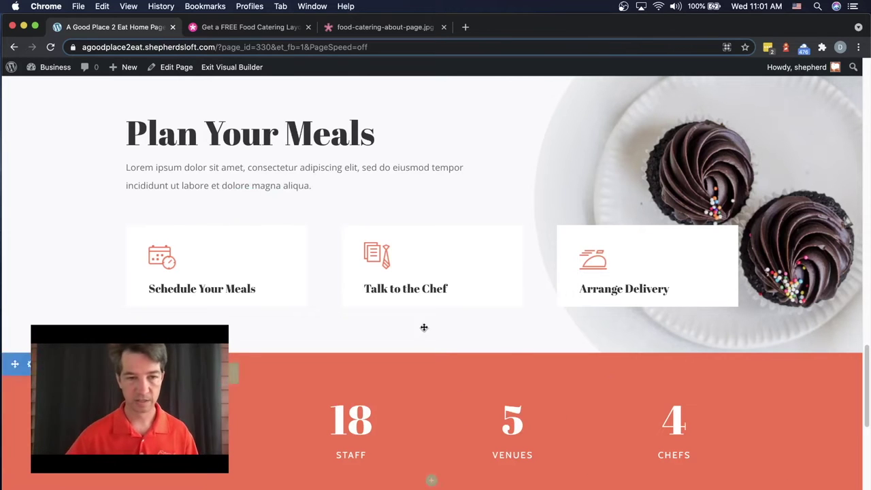
scroll(264, 150, up, 3)
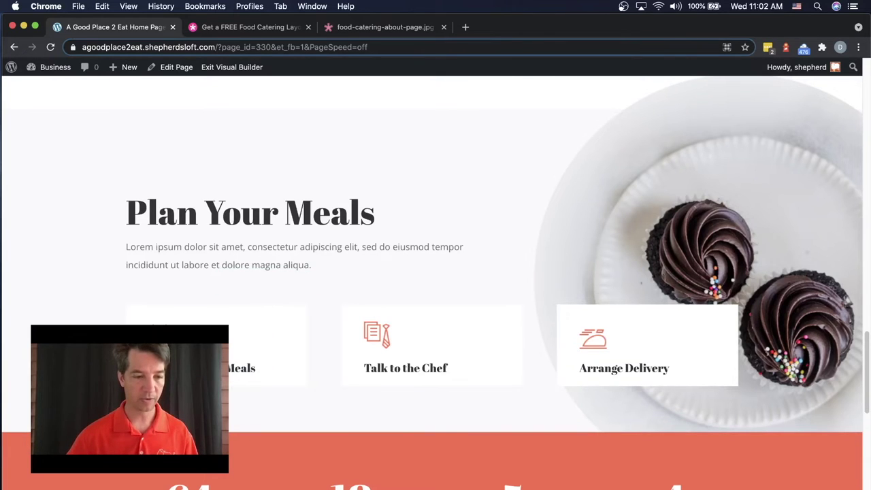
key(super+shift+f)
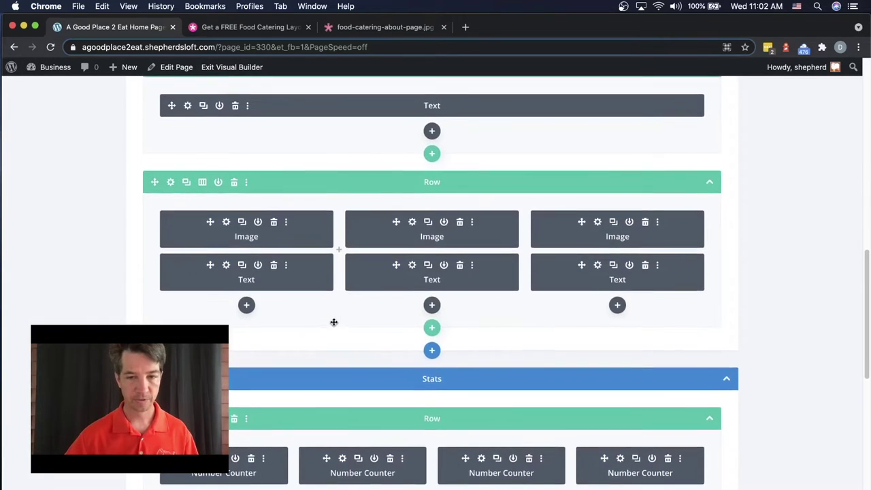
scroll(333, 322, up, 5)
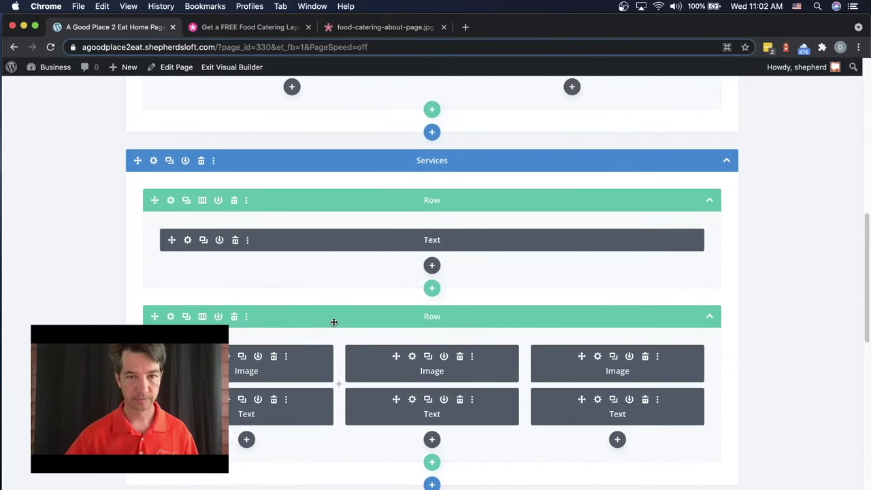
- In the HTML of the Services intro text, replace the placeholder paragraph with "Tell me what you like & I will personalize a menu just for you!" and save
click(187, 240)
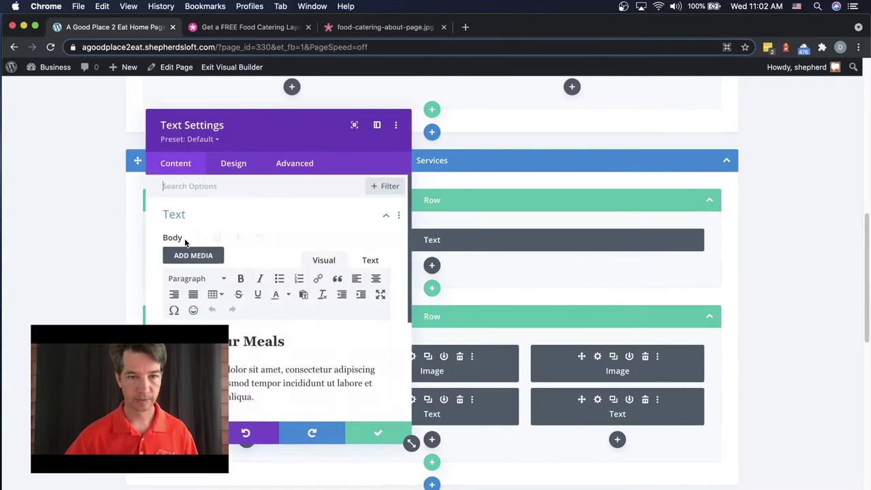
scroll(214, 294, down, 1)
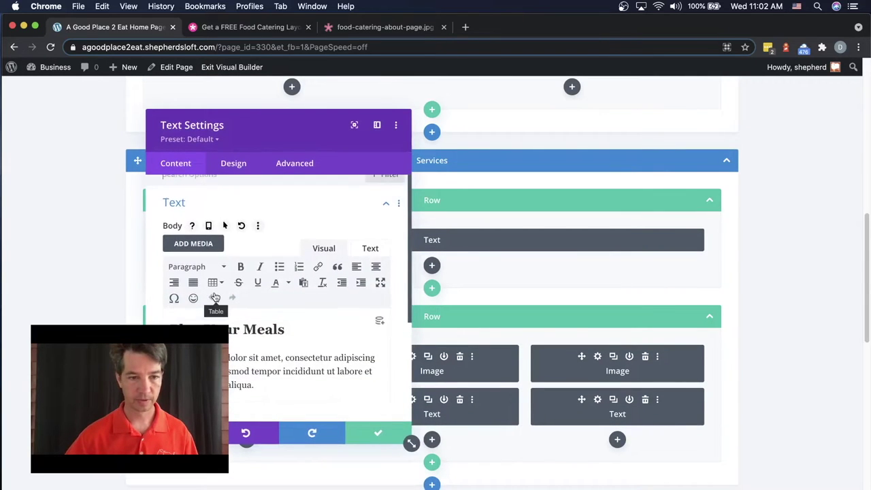
click(370, 236)
drag(243, 295, 166, 275)
text(Tell me what you like & I will personalize a menu just for you!)
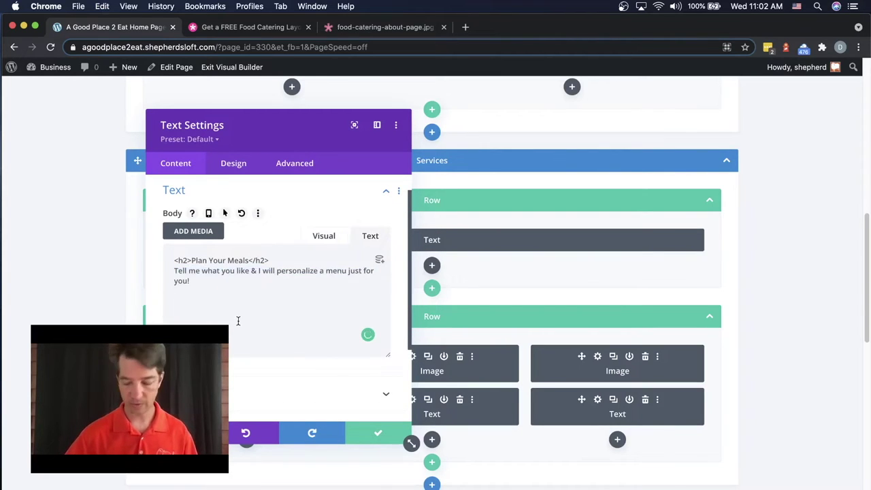
click(380, 435)
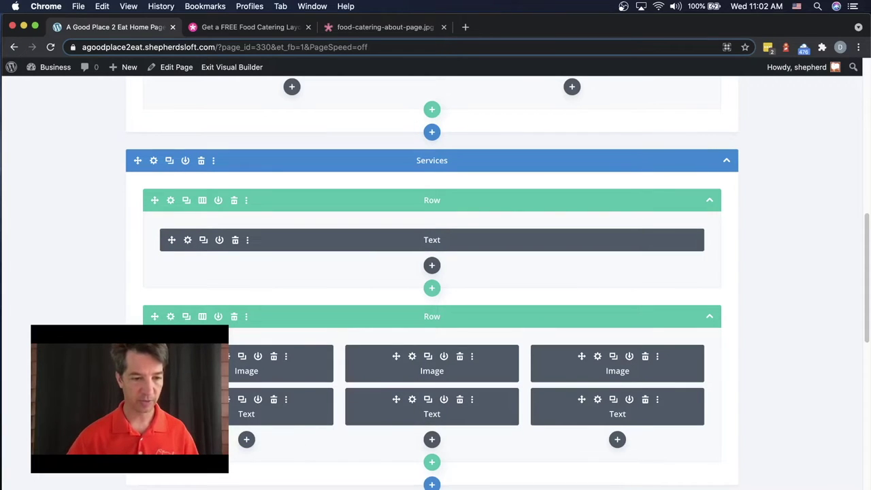
- Switch from wireframe back to the visual page view and bring up the Plan Your Meals section
key(super+shift+w)
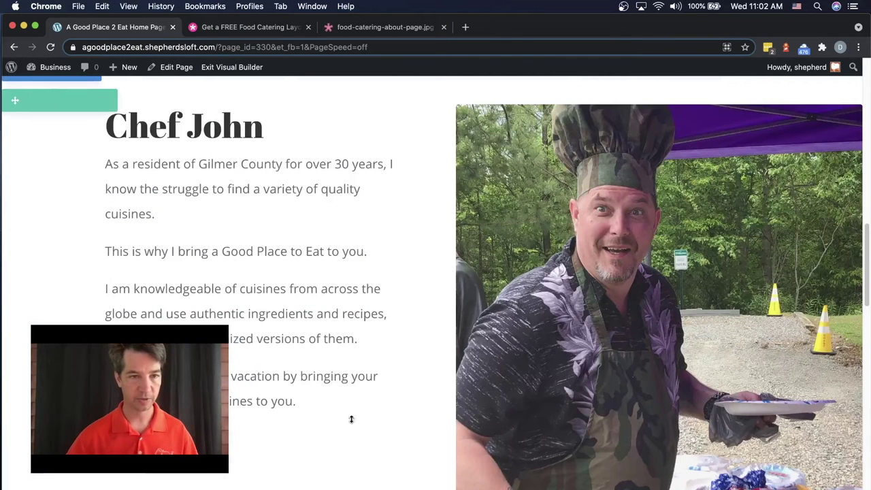
scroll(383, 415, down, 2)
scroll(382, 414, down, 10)
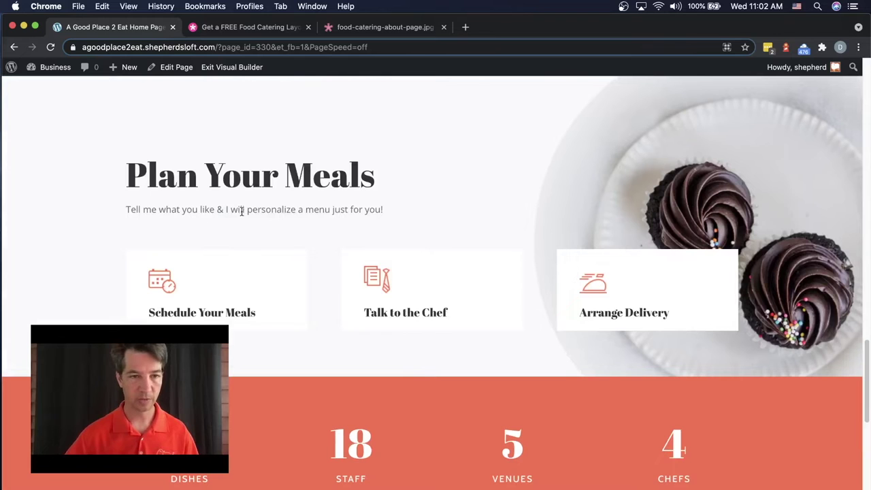
- Review the home page from the hero banner through the Chef section to the Plan Your Meals section
scroll(319, 222, up, 1)
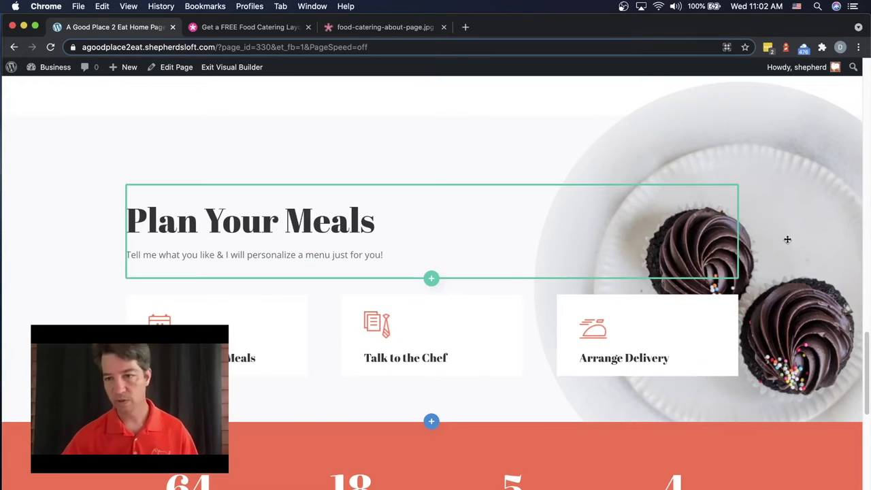
scroll(786, 262, up, 2)
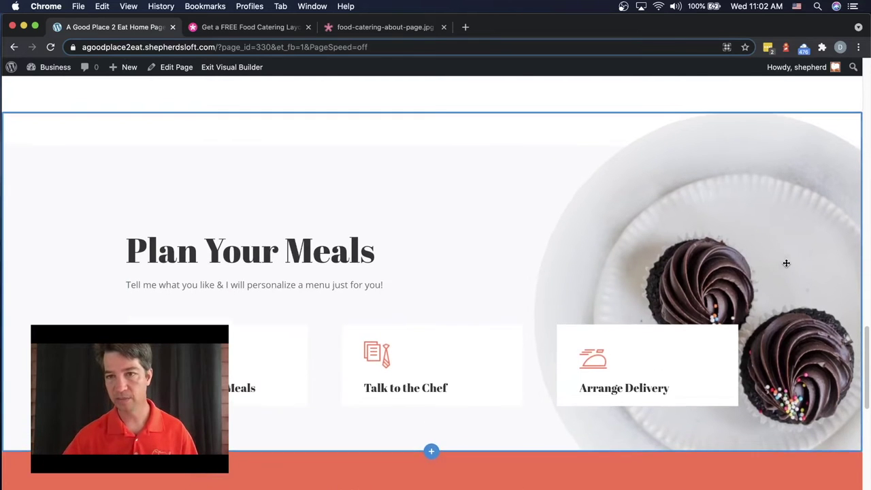
scroll(786, 262, up, 10)
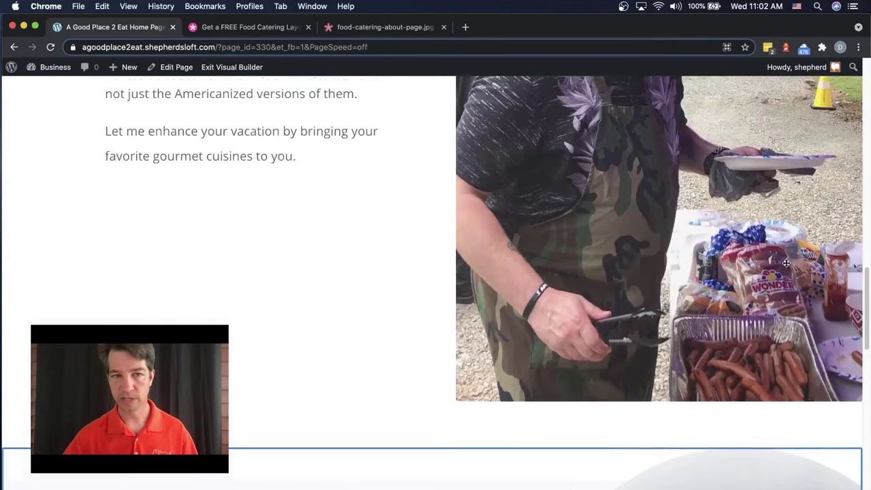
scroll(785, 263, up, 10)
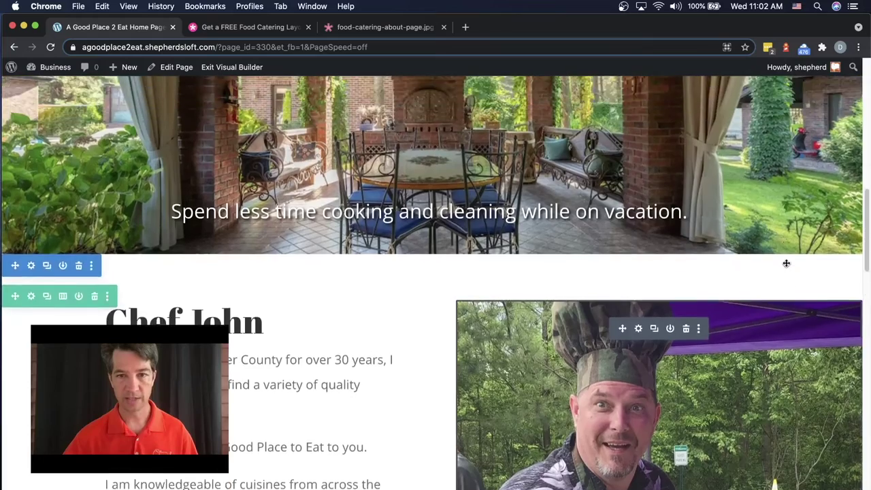
scroll(786, 262, up, 5)
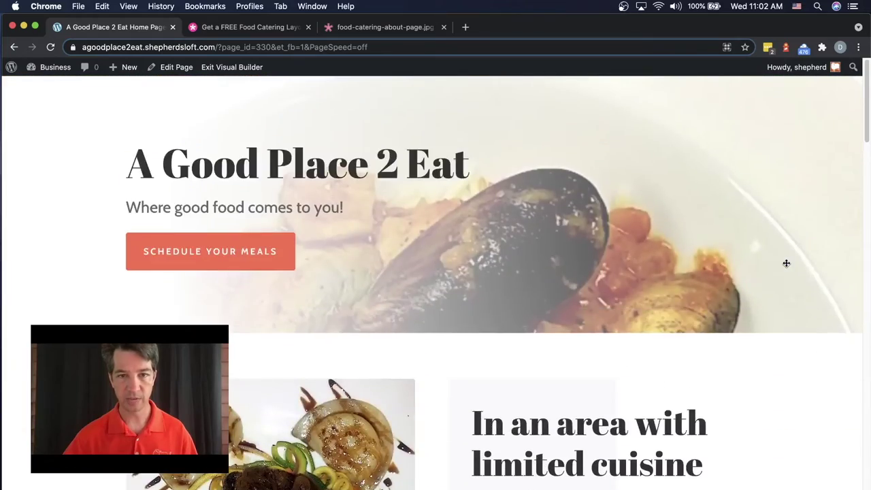
scroll(785, 262, down, 15)
scroll(786, 263, down, 10)
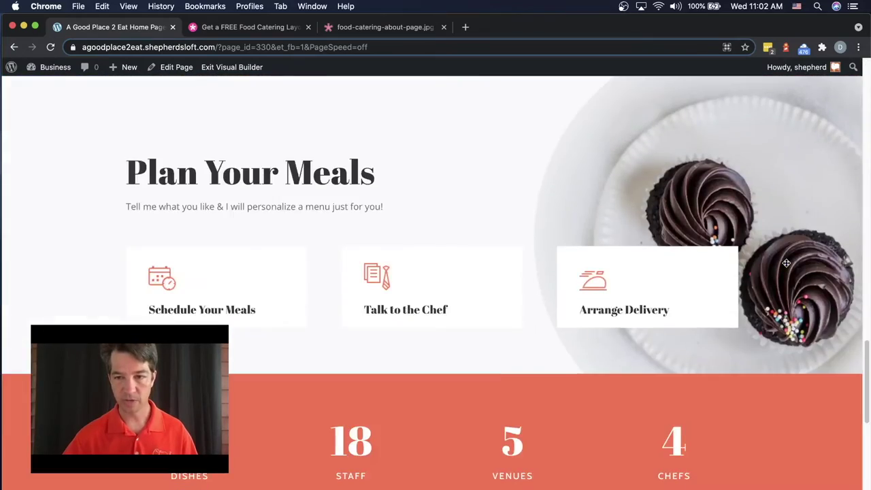
scroll(785, 262, up, 1)
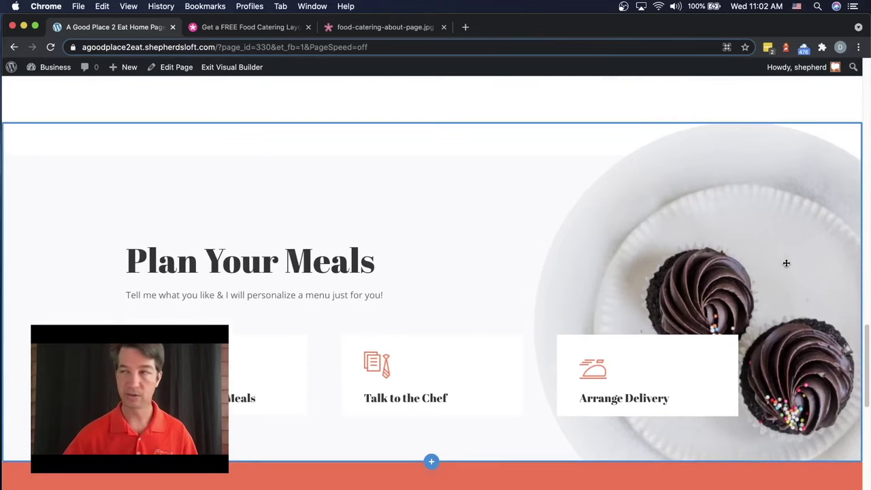
mouse_move(46, 153)
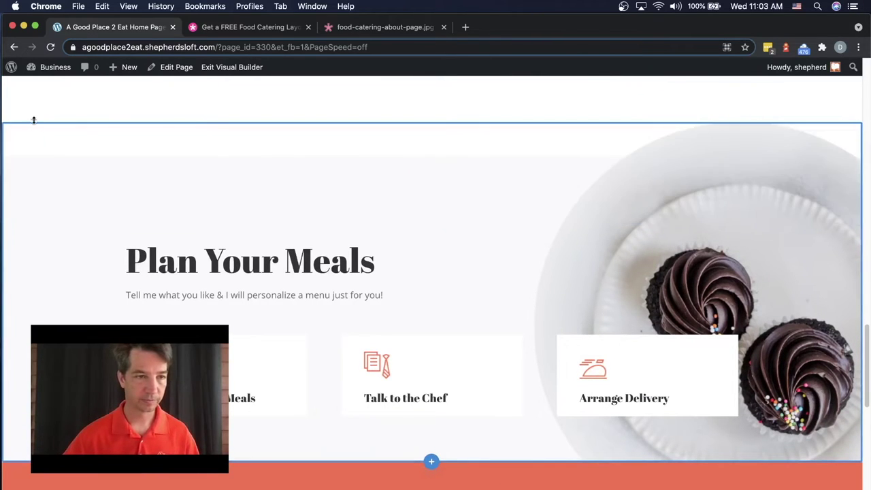
click(37, 303)
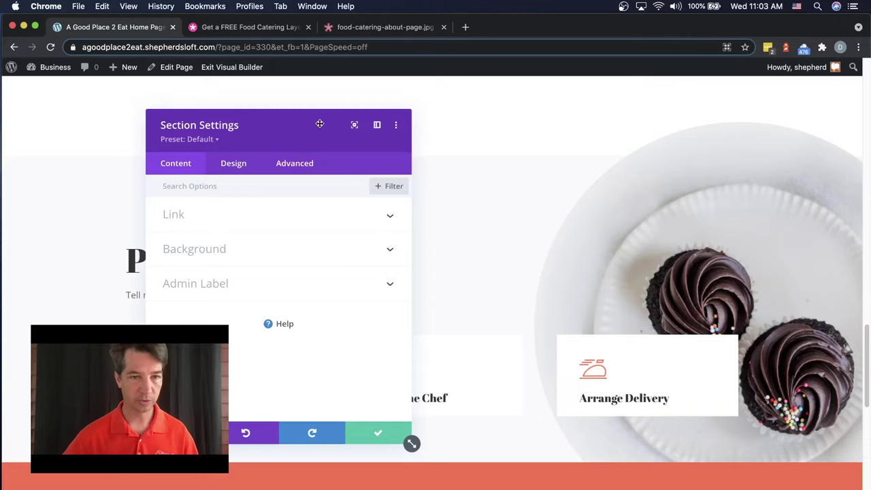
drag(319, 124, 232, 108)
click(110, 233)
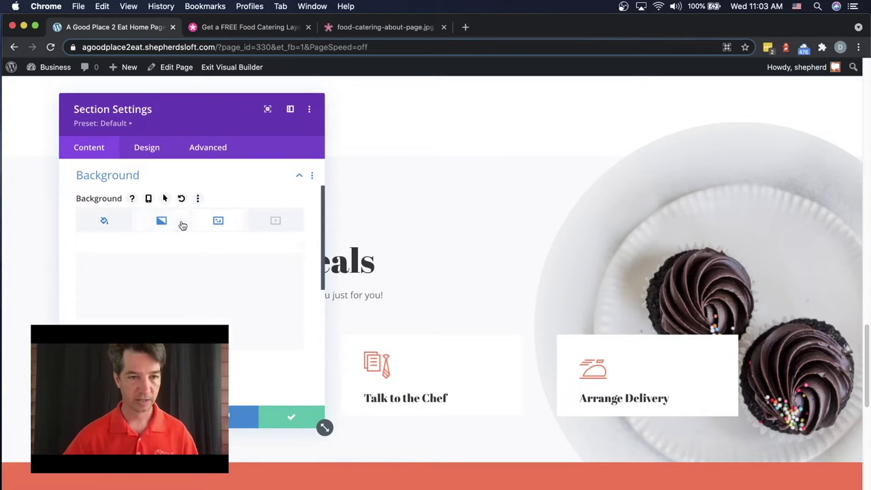
click(225, 225)
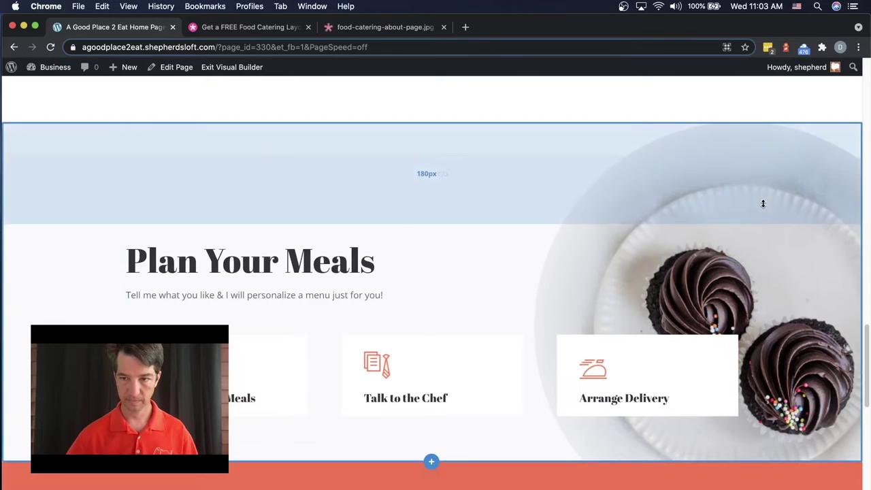
- Remove the cupcake background image from the Plan Your Meals section
click(761, 252)
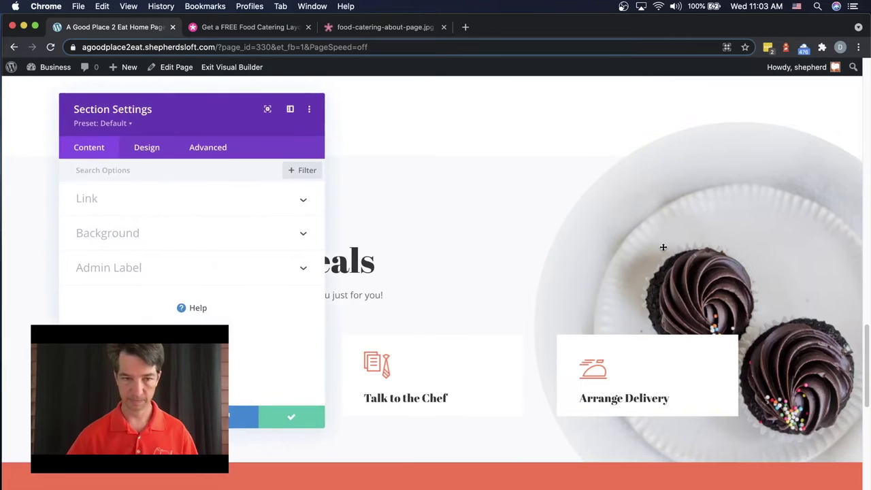
click(151, 233)
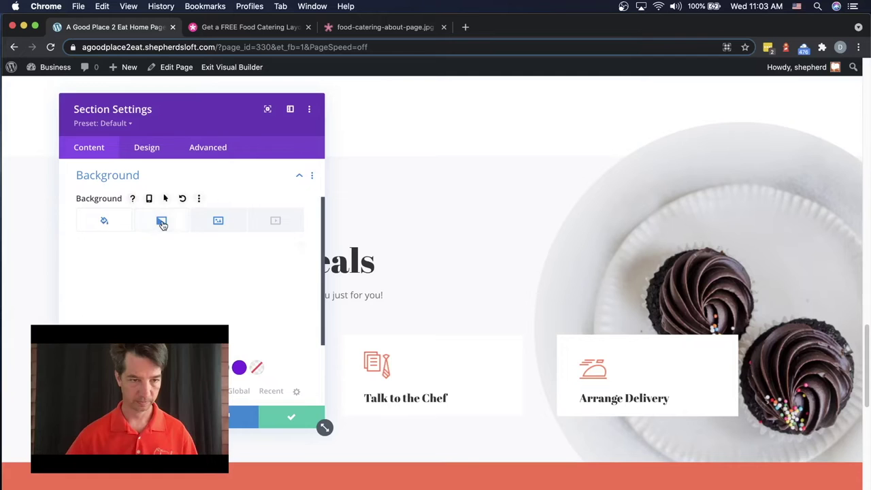
click(162, 221)
click(217, 221)
scroll(202, 276, down, 5)
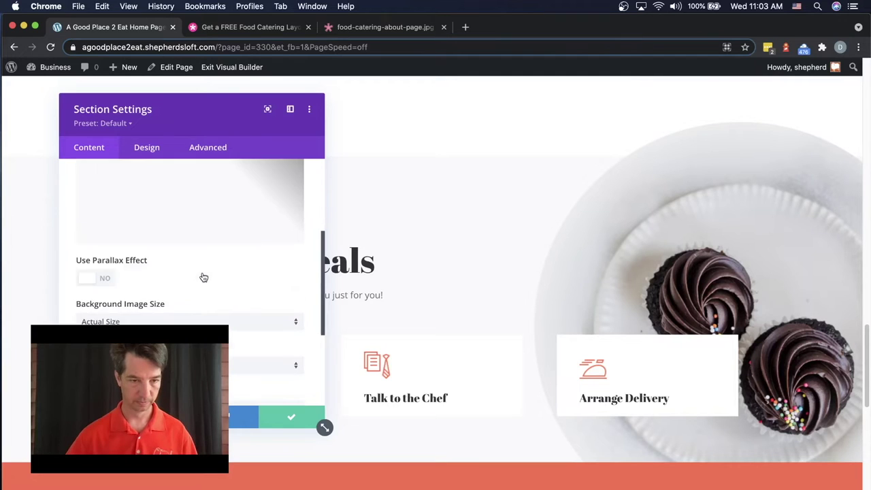
scroll(202, 276, up, 4)
click(271, 231)
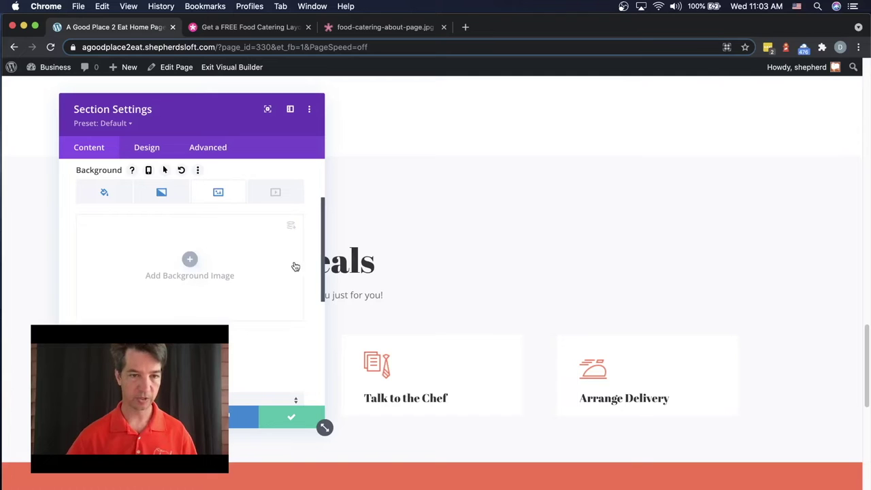
- Set the media library photo of the plate with tacos, beans and rice as the Plan Your Meals section's background image
click(190, 261)
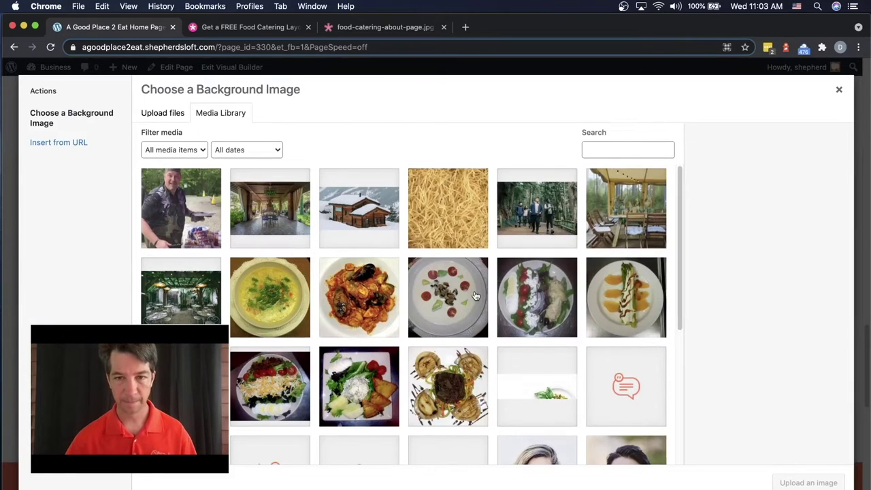
scroll(476, 295, down, 1)
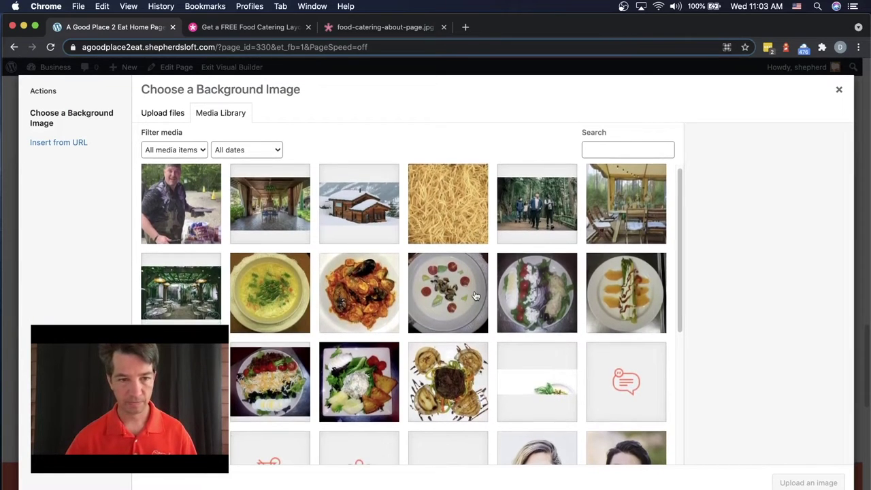
scroll(475, 295, down, 2)
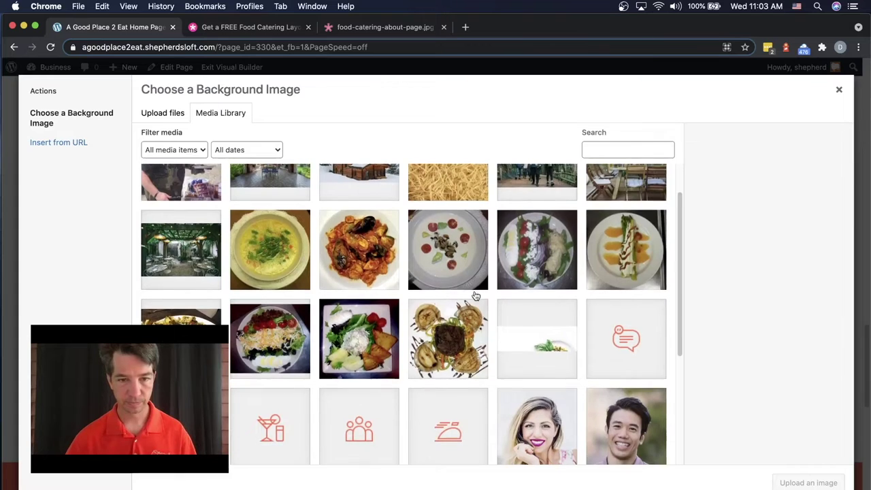
scroll(475, 295, down, 1)
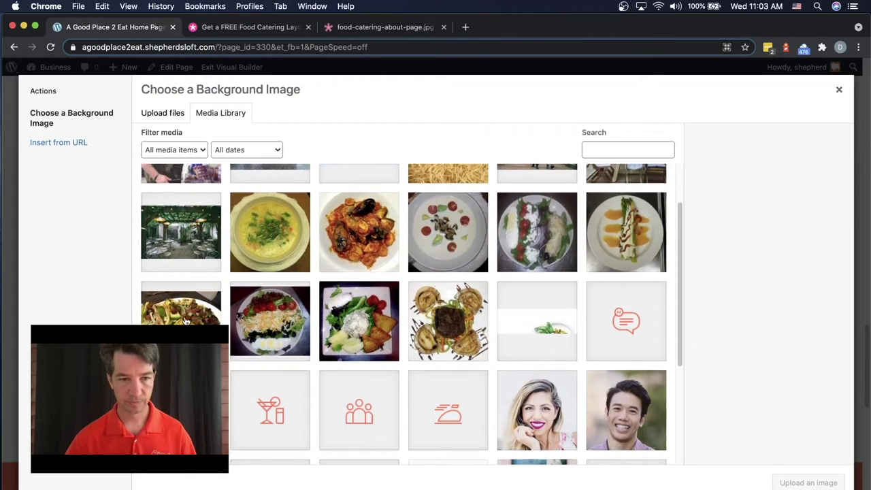
click(184, 321)
click(816, 481)
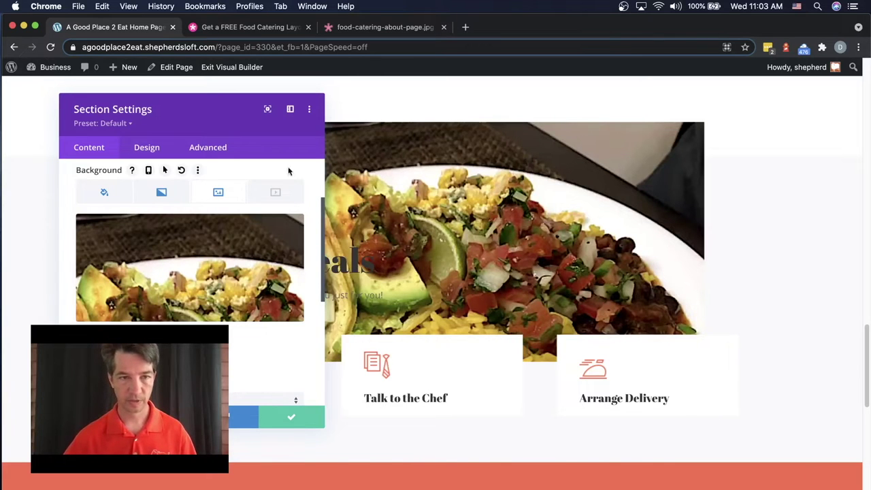
- Set the section's background image position to Top Right, moving the settings window aside to see the photo
drag(220, 124, 181, 153)
scroll(612, 286, down, 2)
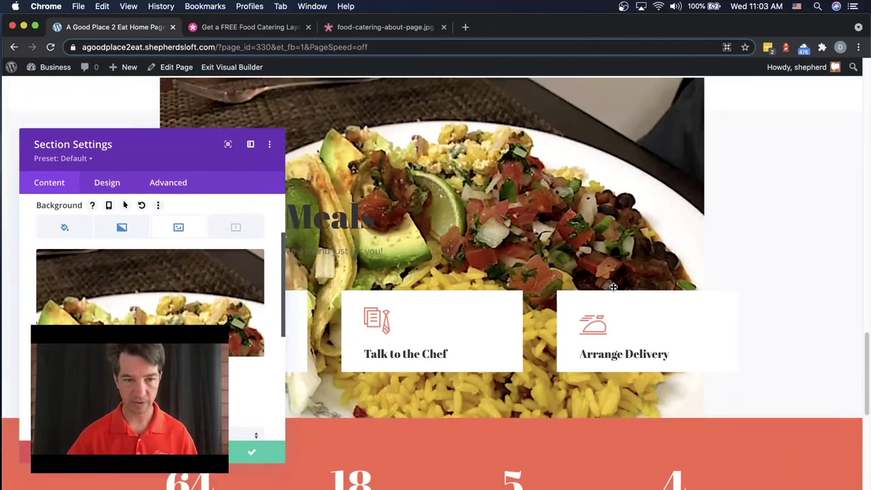
scroll(612, 287, up, 1)
scroll(284, 462, down, 3)
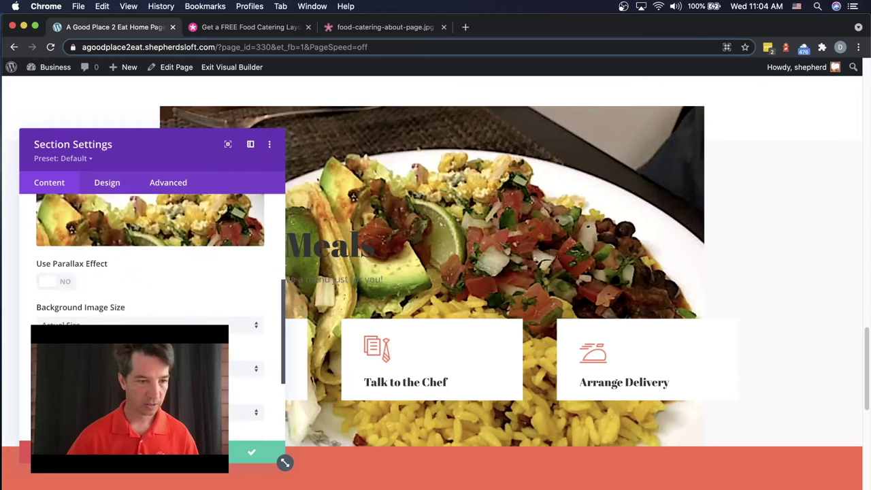
scroll(284, 462, down, 2)
click(78, 317)
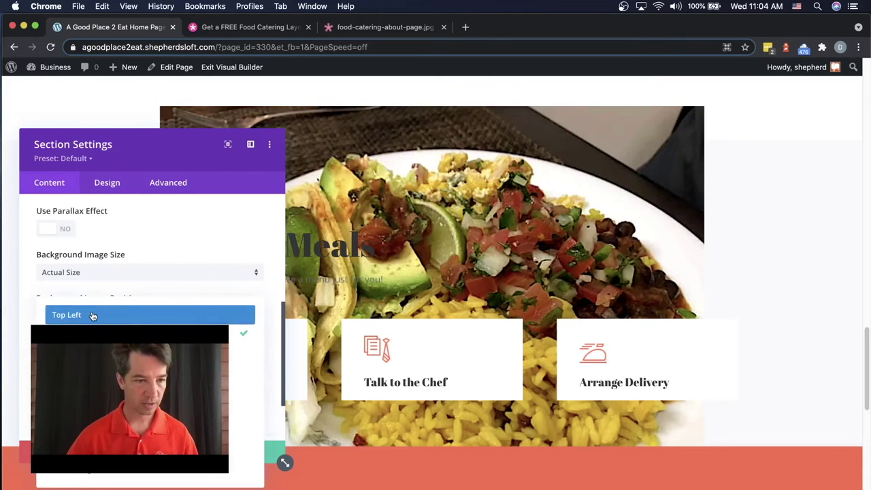
click(93, 350)
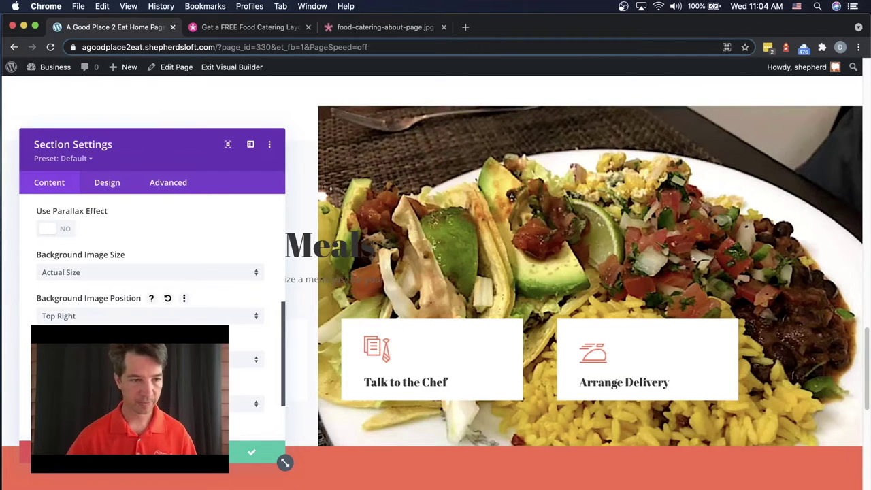
- Set the Plan Your Meals section's background image position to Center Right, moving the settings window off the heading to check the result
click(118, 321)
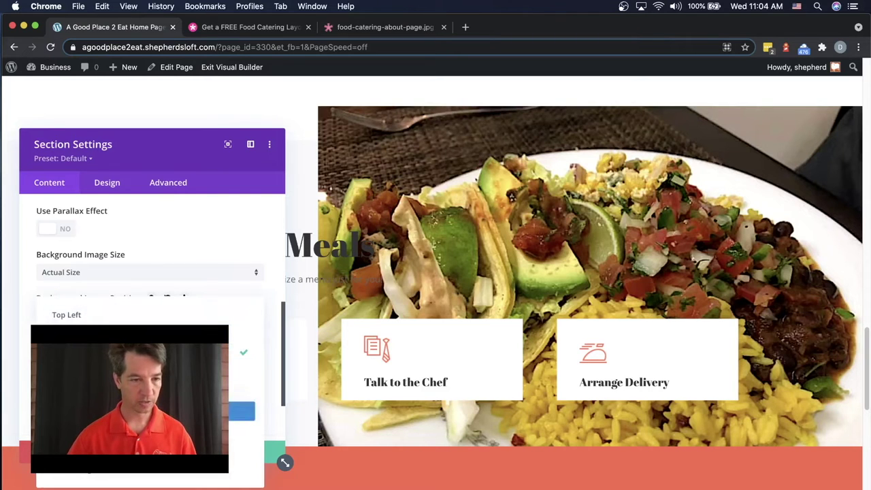
click(136, 410)
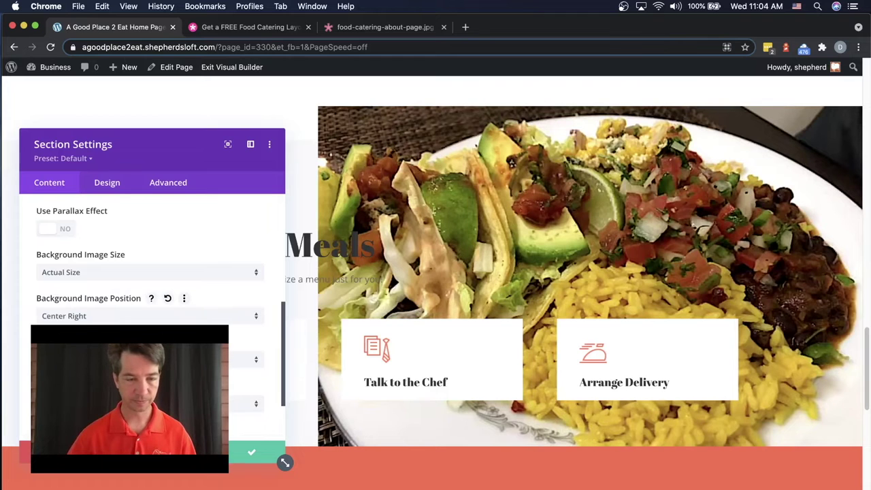
drag(170, 140, 679, 199)
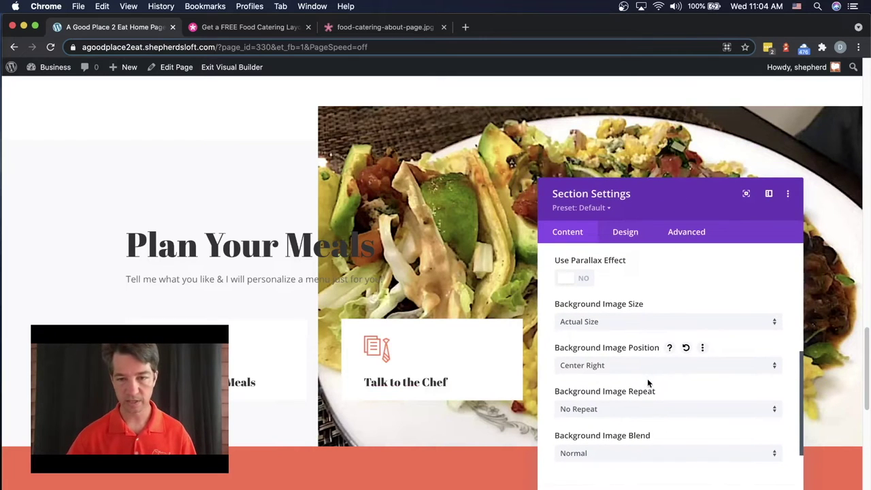
- Spread the section's background gradient over the full range, with end position 100% and start position 0%
scroll(663, 383, down, 1)
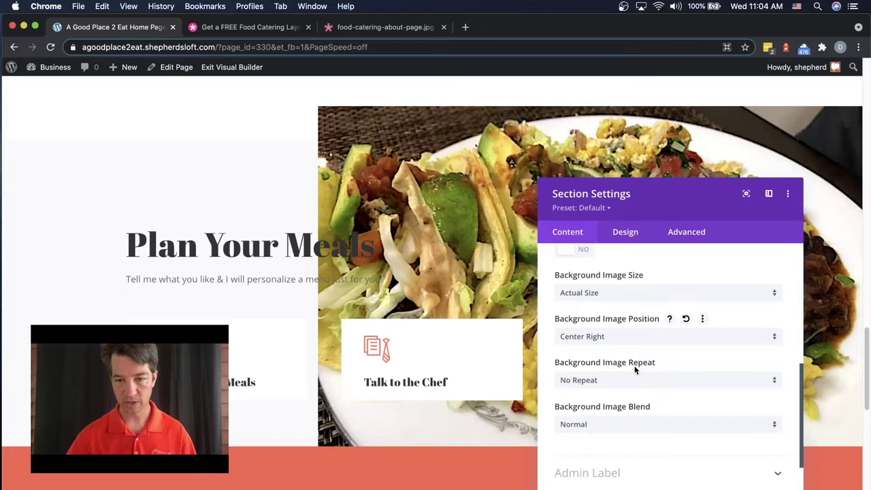
scroll(631, 340, down, 2)
scroll(633, 369, up, 6)
scroll(634, 369, up, 5)
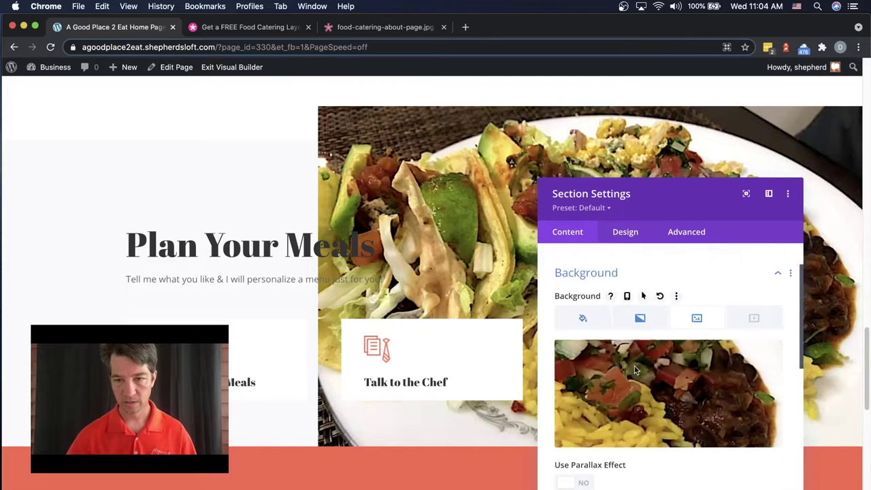
click(639, 369)
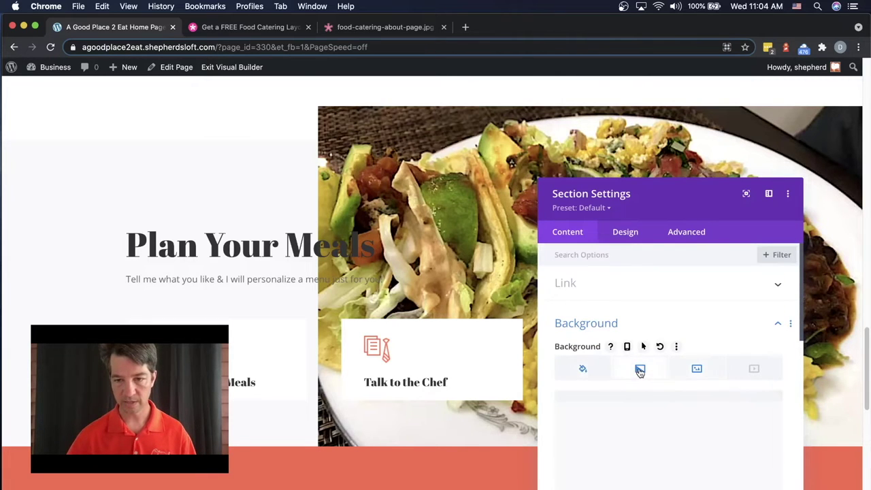
scroll(639, 371, down, 3)
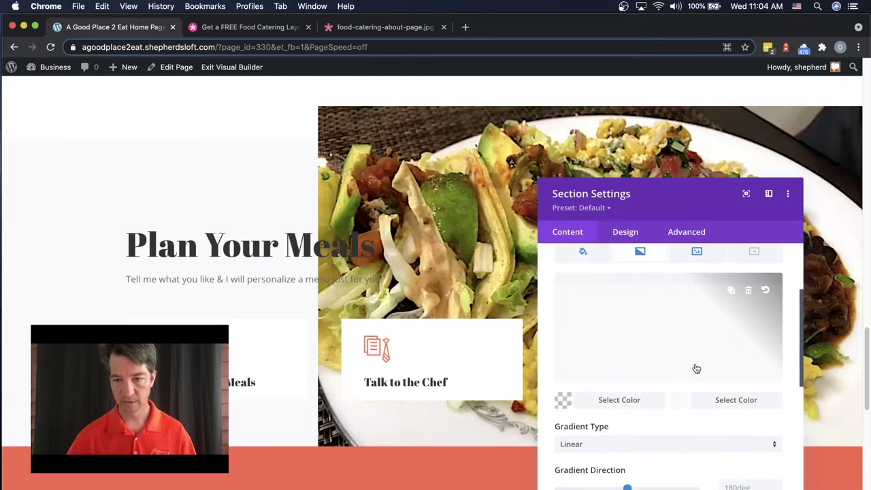
scroll(571, 406, down, 1)
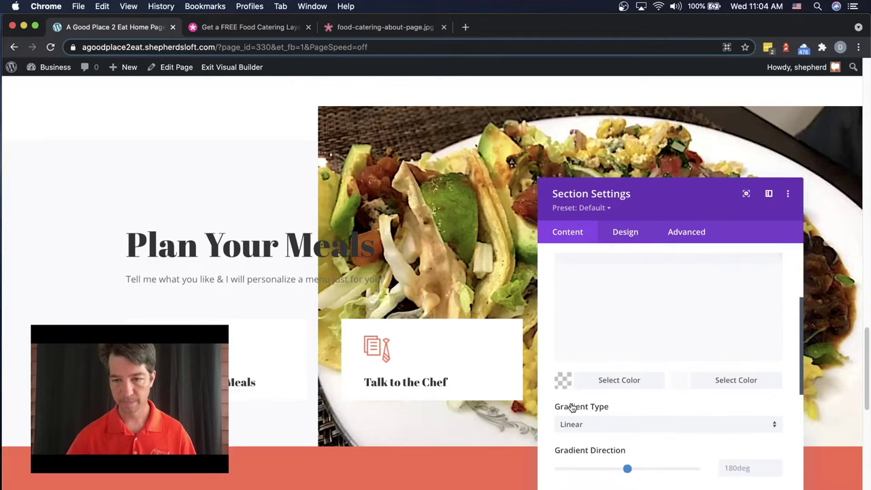
scroll(653, 415, down, 3)
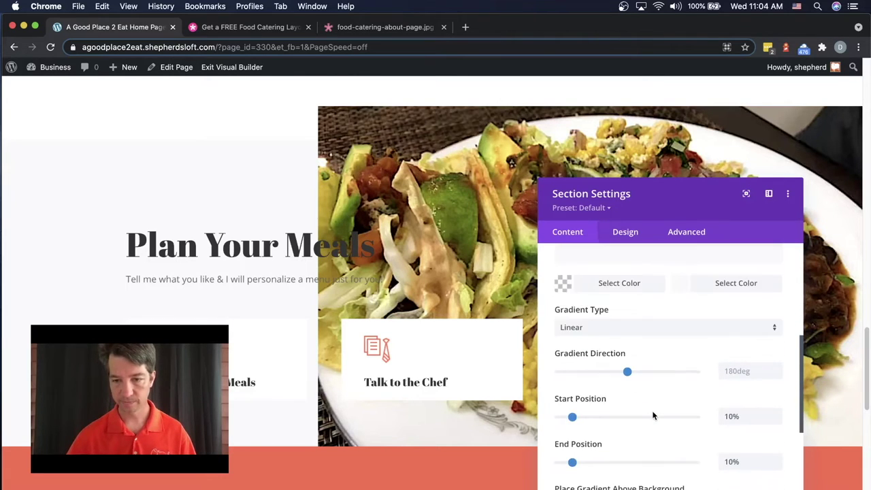
drag(575, 461, 719, 462)
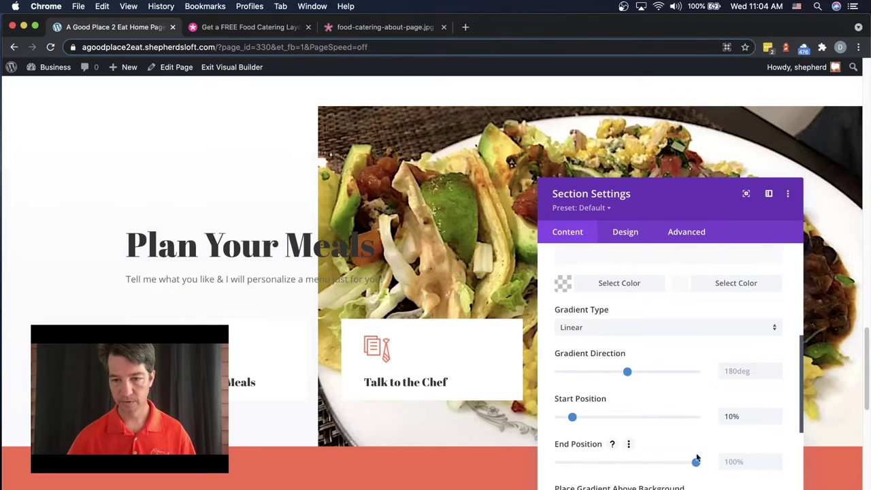
drag(572, 417, 552, 415)
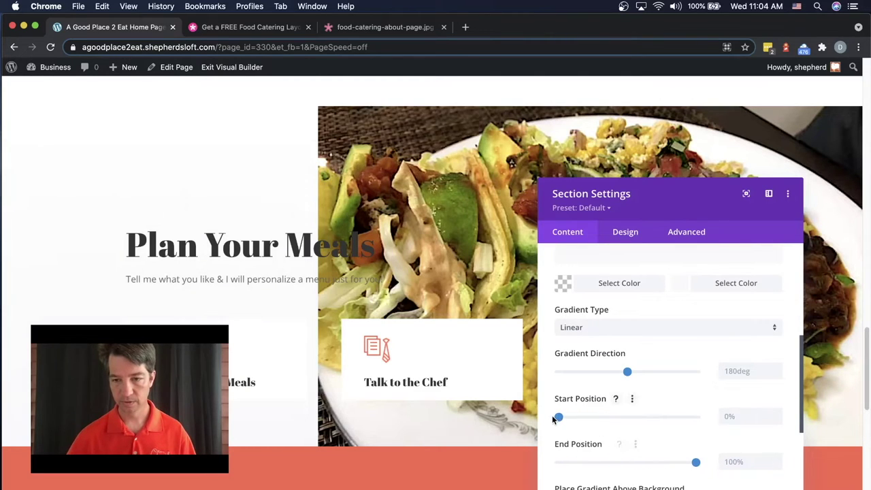
- Set the gradient's first color to white and its second color to fully transparent white, rgba(255,255,255,0)
click(564, 284)
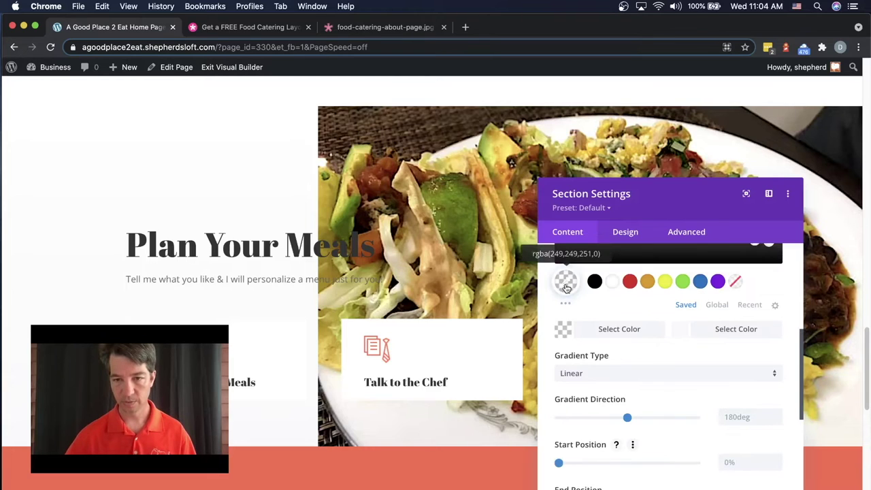
click(612, 283)
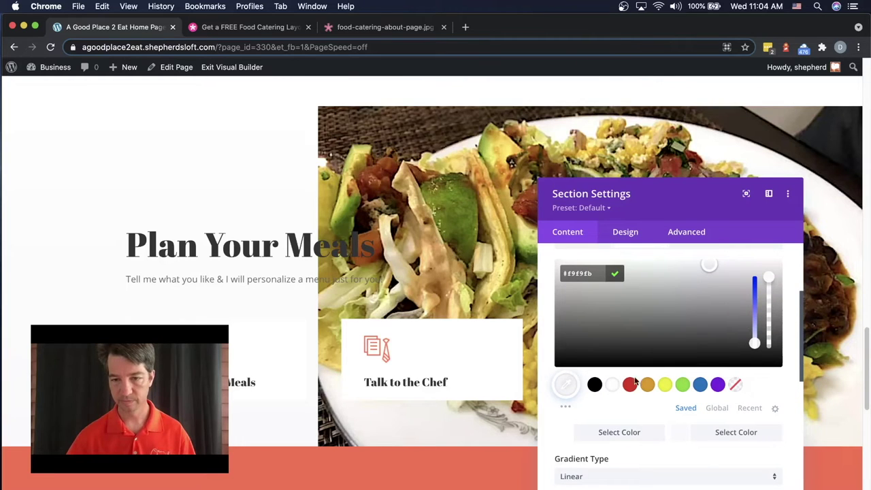
click(614, 385)
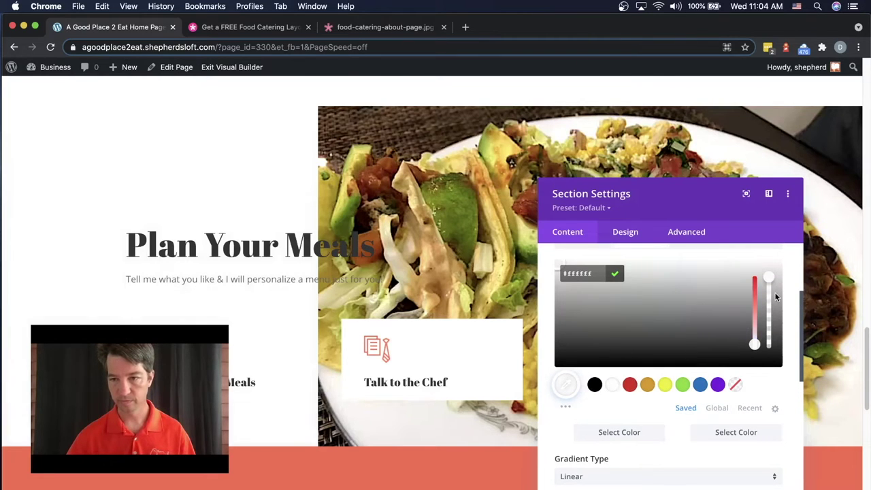
drag(767, 279, 768, 344)
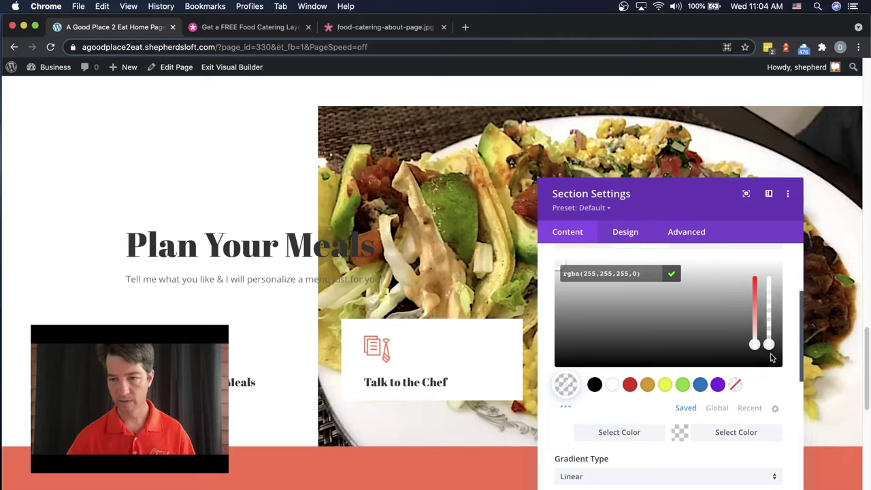
- Place the gradient above the background image and set the gradient direction to 90deg
scroll(691, 346, down, 5)
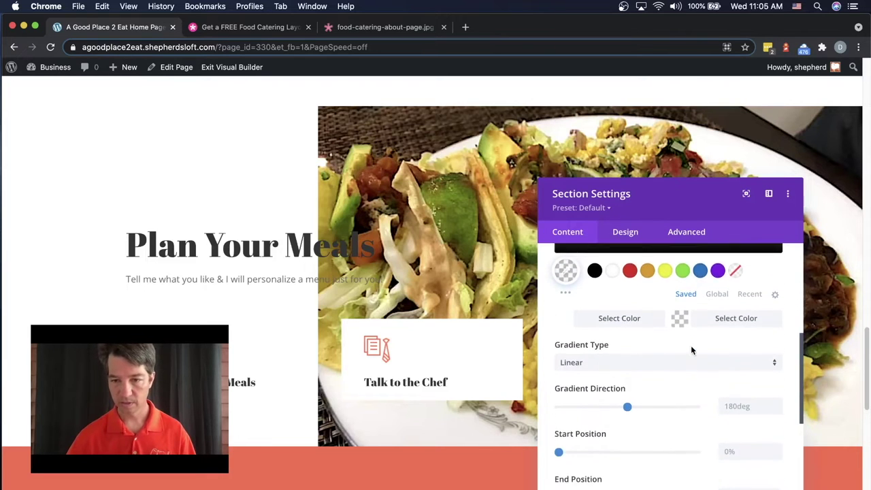
scroll(690, 344, down, 2)
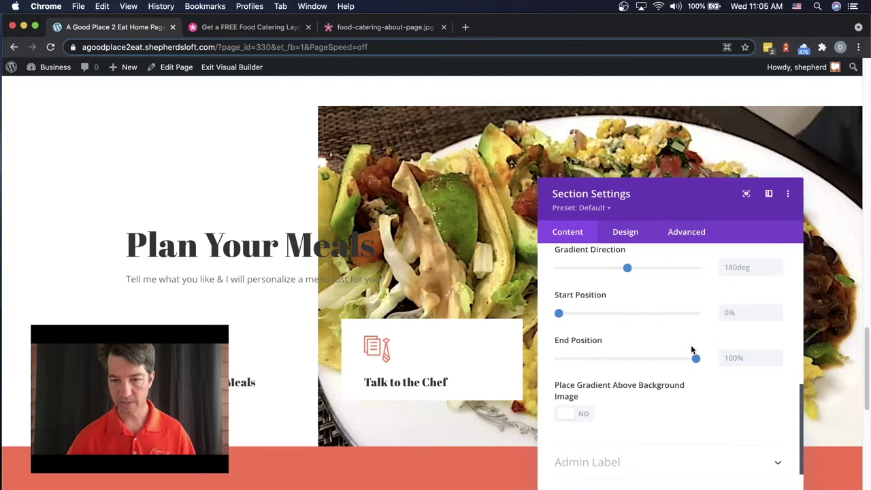
click(568, 414)
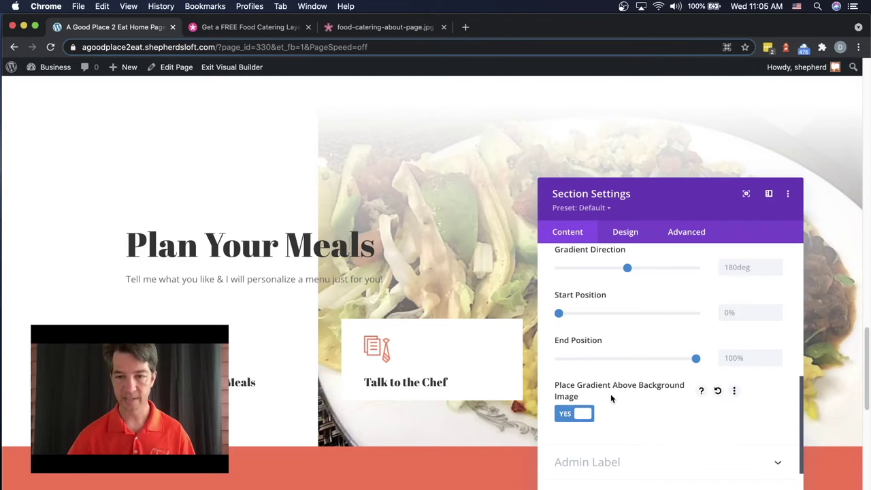
scroll(610, 393, up, 1)
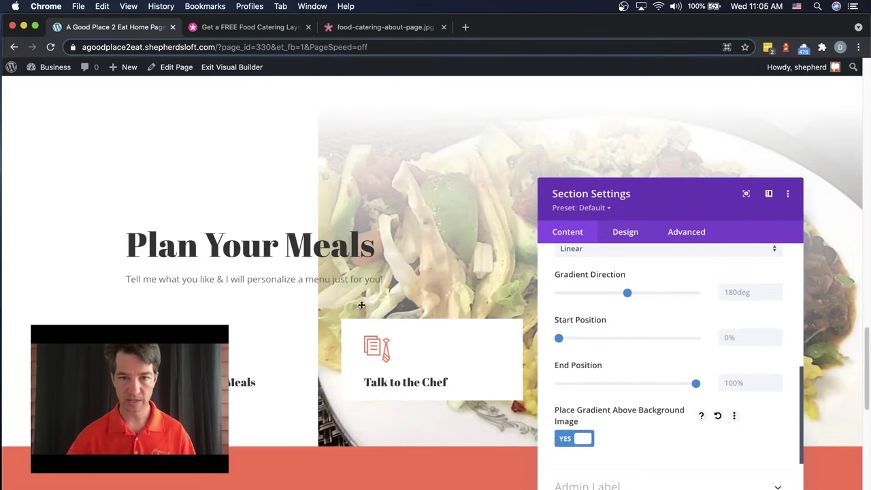
scroll(677, 352, up, 1)
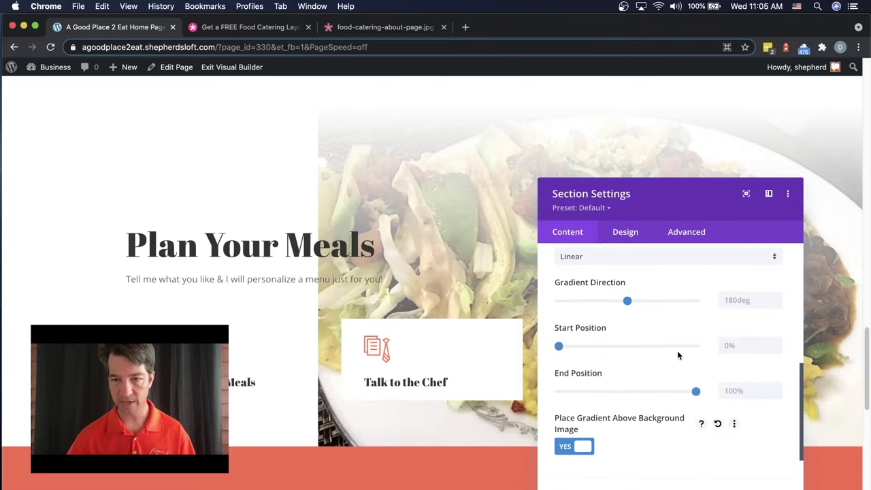
scroll(676, 351, up, 1)
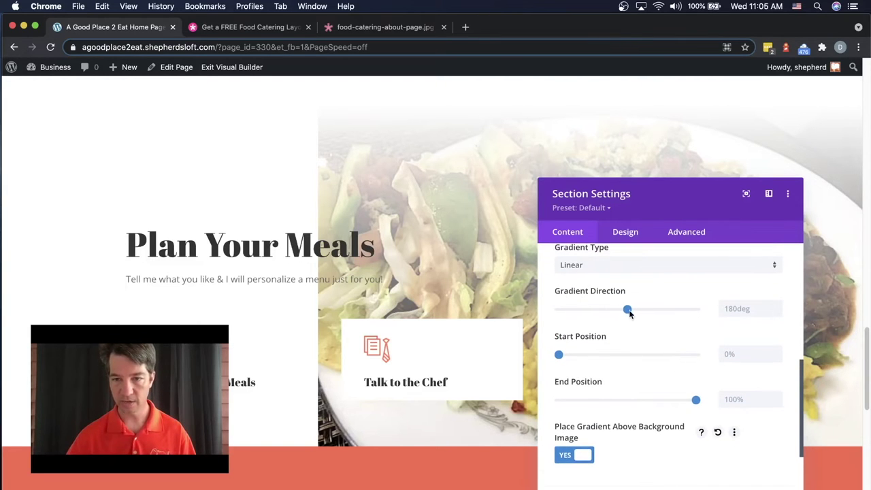
drag(627, 312, 596, 313)
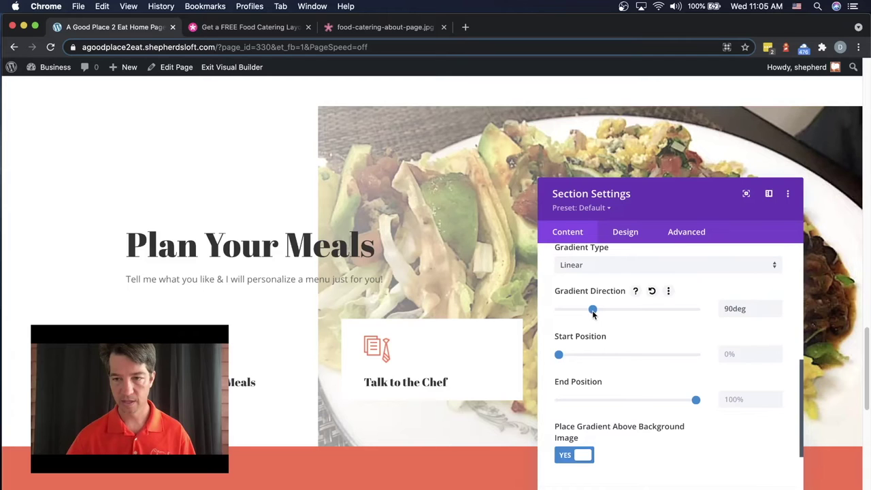
- Set the gradient's start position to 37%, lower its end position for a shorter fade, and save the section settings
scroll(626, 353, down, 1)
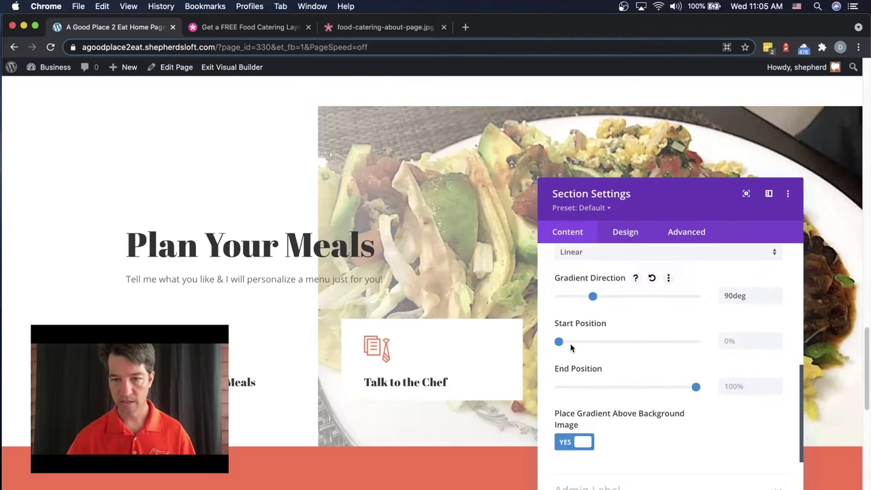
drag(559, 343, 610, 347)
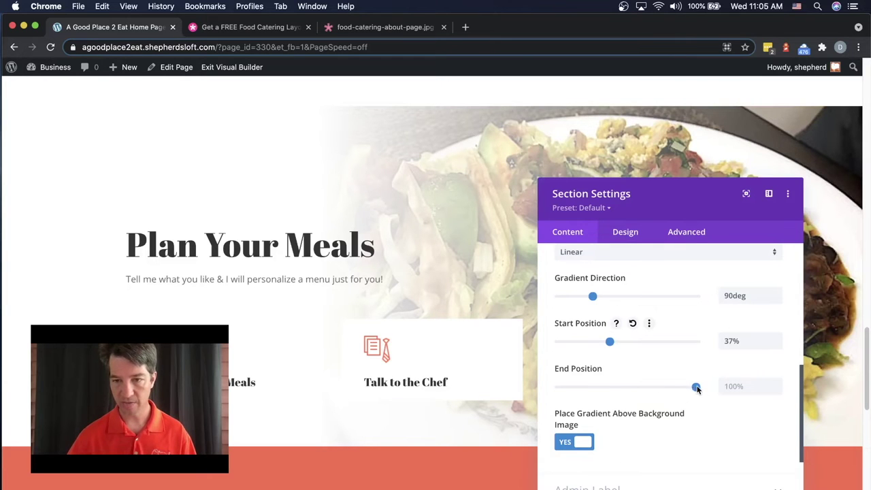
drag(696, 388, 641, 400)
drag(705, 193, 721, 318)
drag(770, 359, 697, 145)
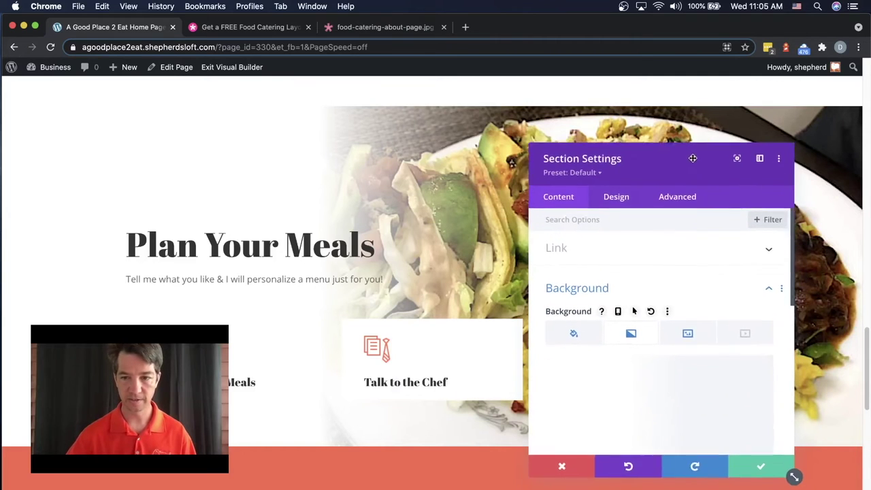
click(758, 467)
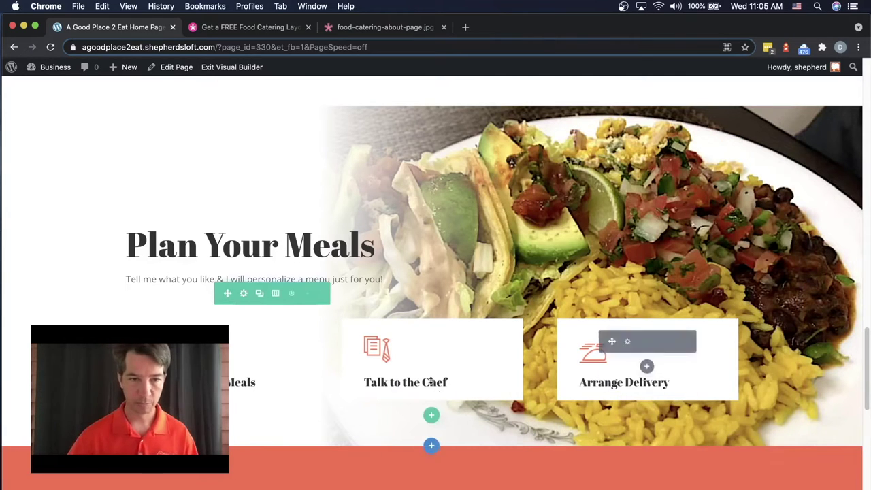
- Review the home page from the red counters section back up to the hero banner
scroll(480, 418, down, 2)
scroll(480, 418, down, 5)
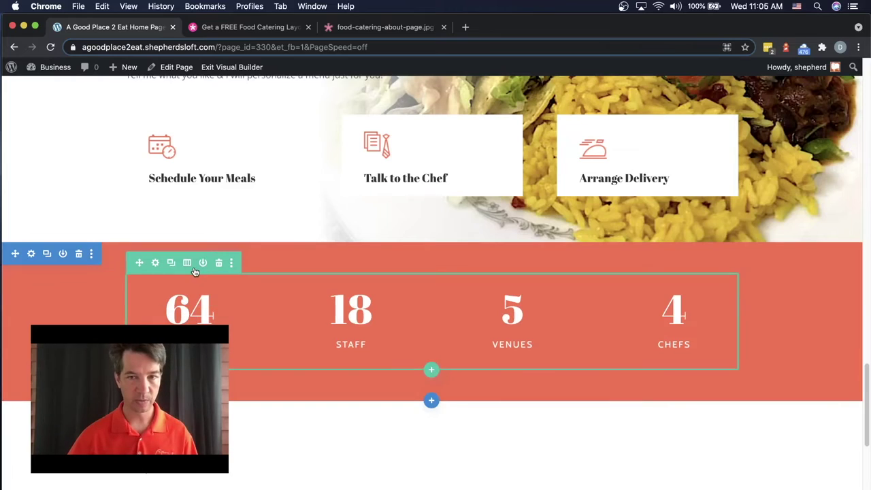
scroll(194, 269, up, 10)
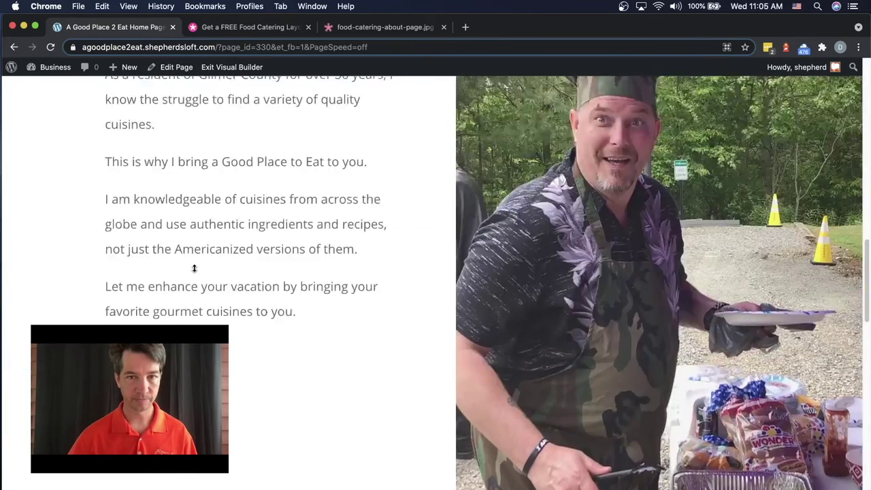
scroll(194, 268, up, 10)
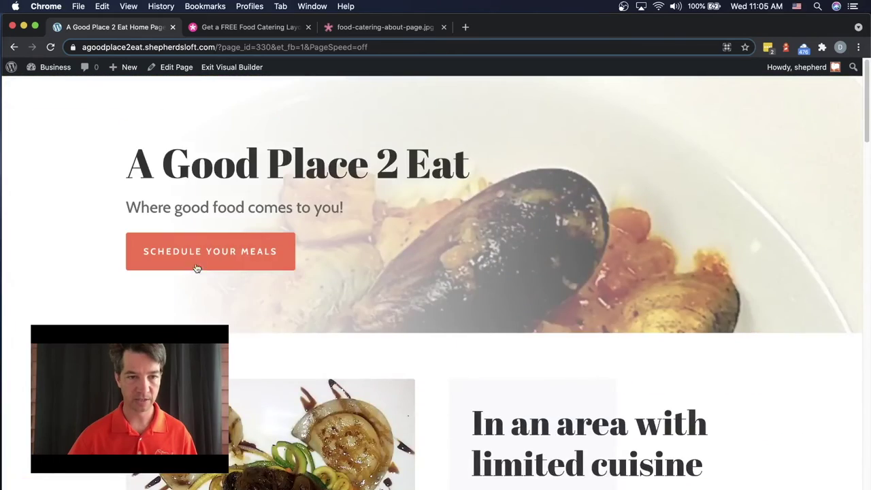
scroll(219, 284, down, 3)
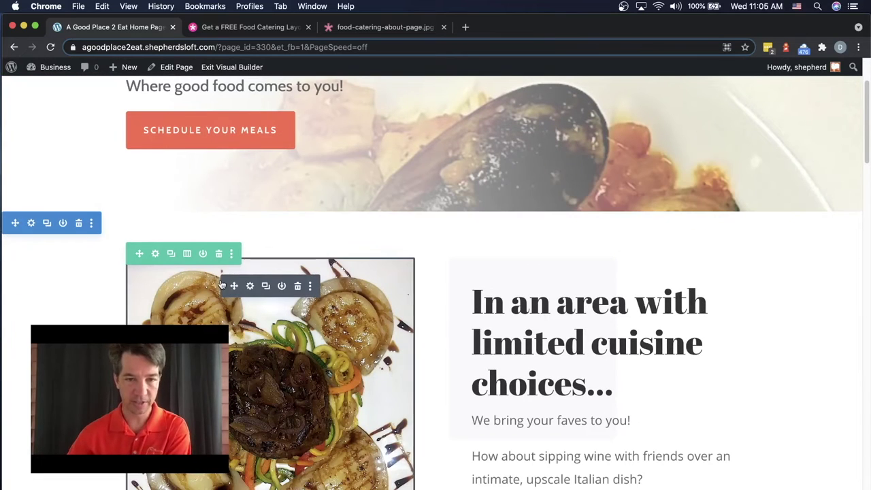
scroll(231, 224, up, 2)
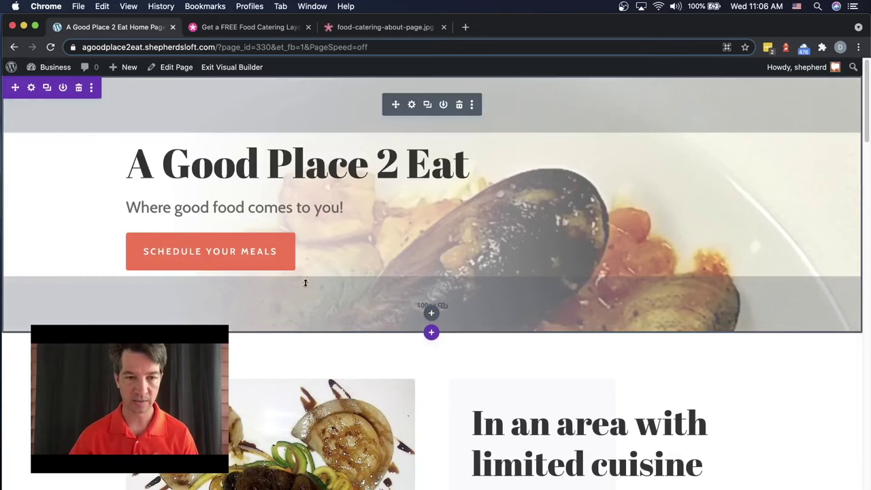
- Delete the red counters section with dishes, staff, venues and chefs below the Plan Your Meals section
scroll(361, 265, down, 20)
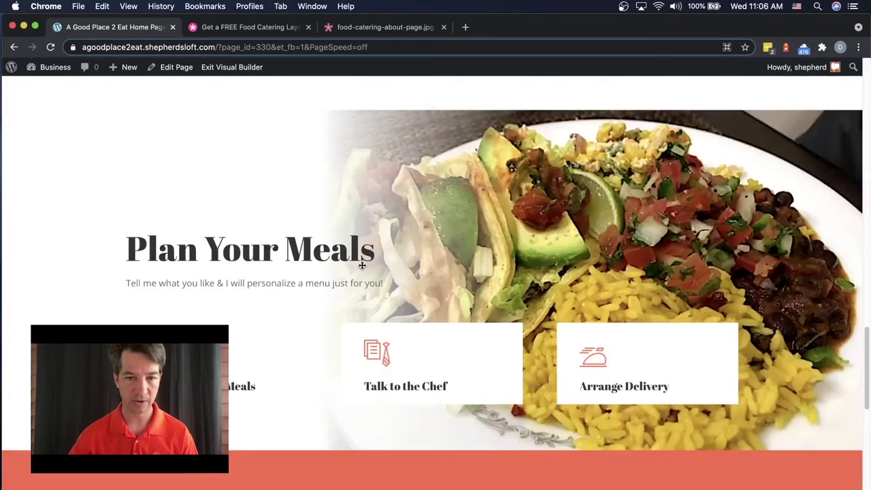
scroll(361, 265, down, 6)
scroll(361, 265, up, 3)
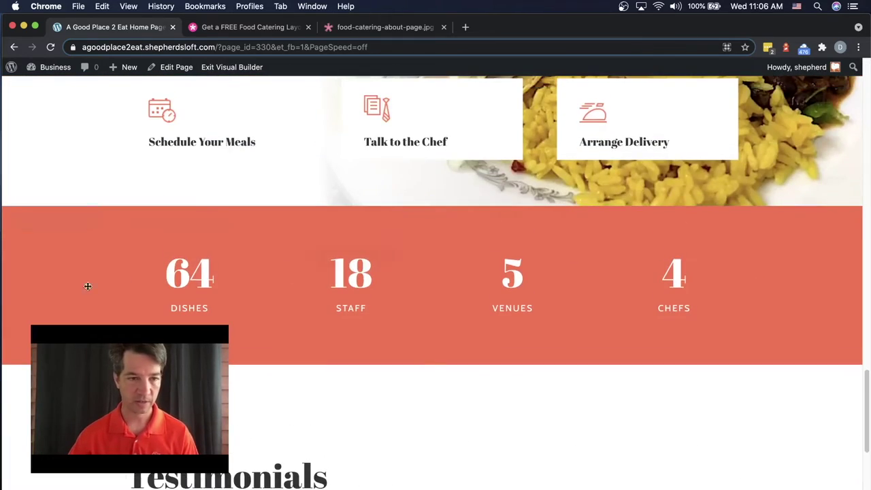
mouse_move(51, 252)
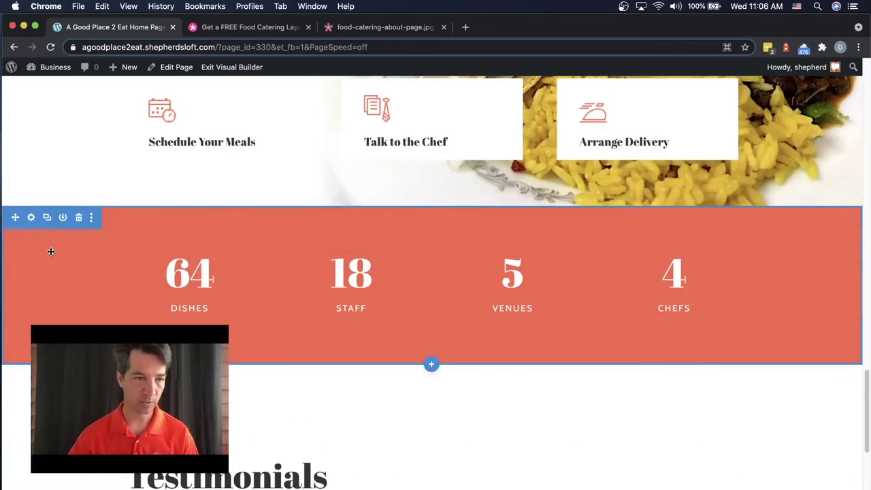
click(79, 218)
scroll(338, 322, up, 10)
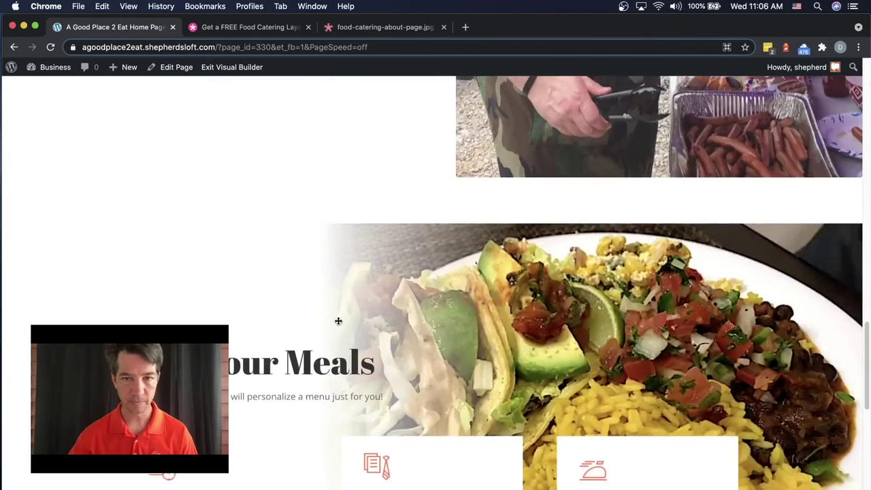
scroll(338, 321, up, 5)
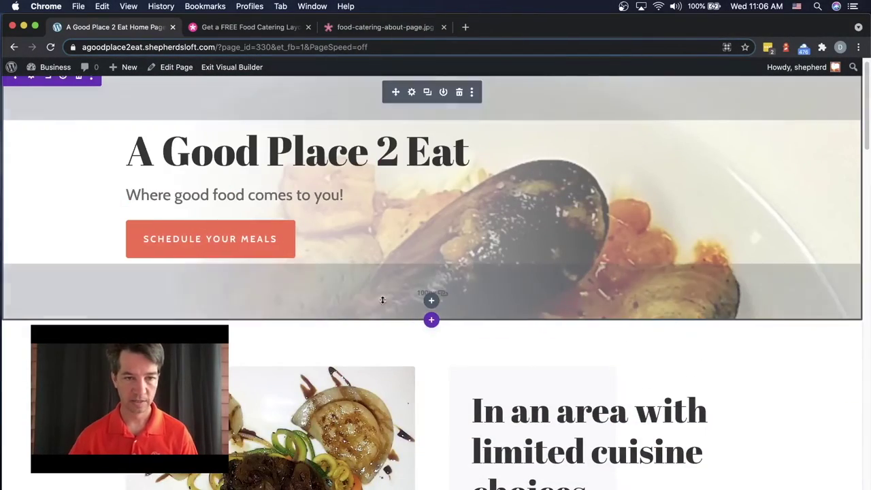
click(411, 94)
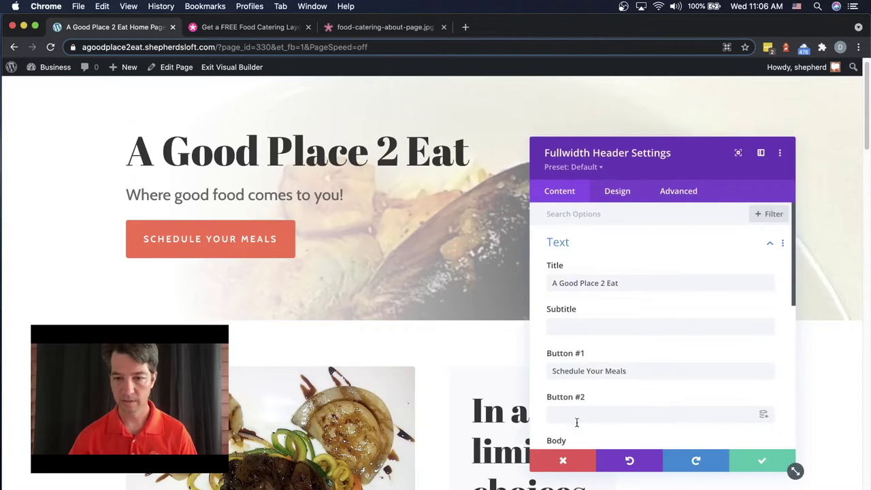
click(563, 460)
- Disable the Testimonials section on phone, tablet and desktop
scroll(567, 432, down, 5)
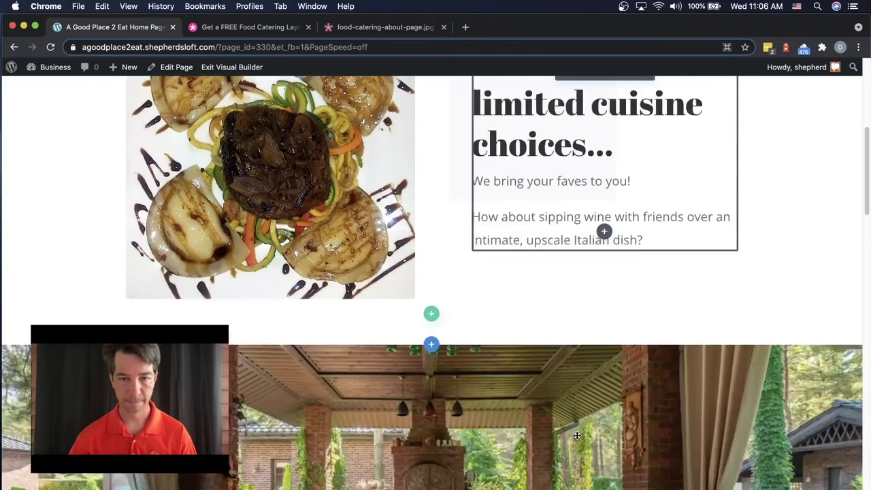
scroll(577, 436, down, 15)
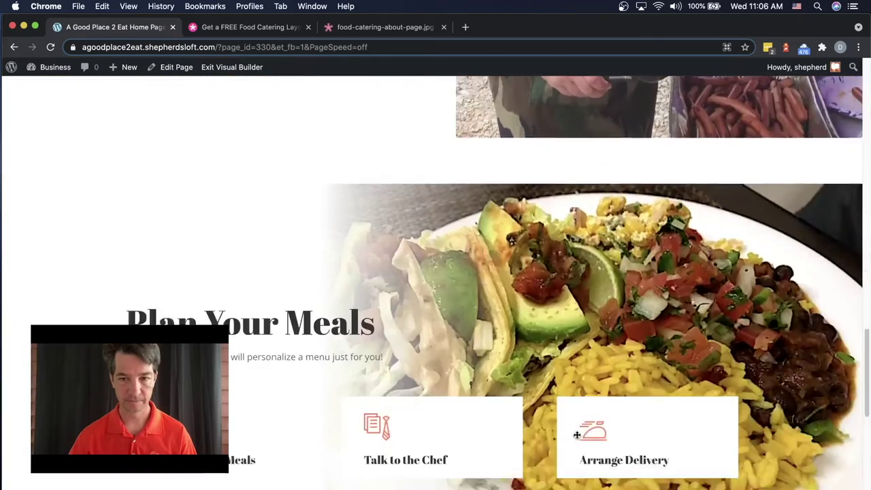
scroll(576, 434, down, 10)
scroll(576, 434, up, 2)
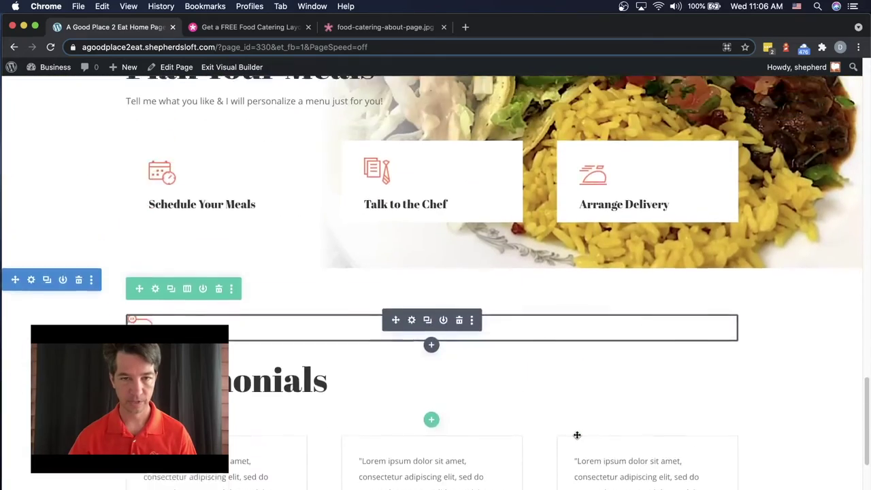
scroll(576, 435, up, 3)
scroll(577, 435, down, 5)
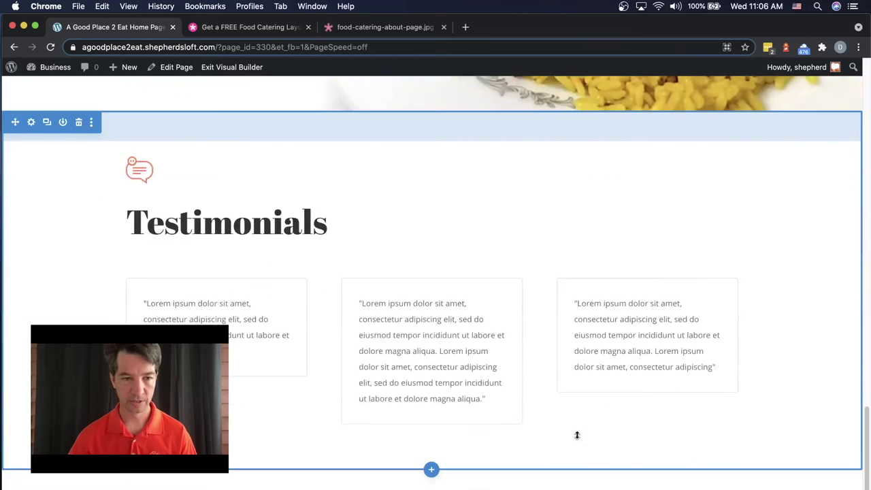
scroll(577, 435, down, 1)
scroll(575, 435, up, 1)
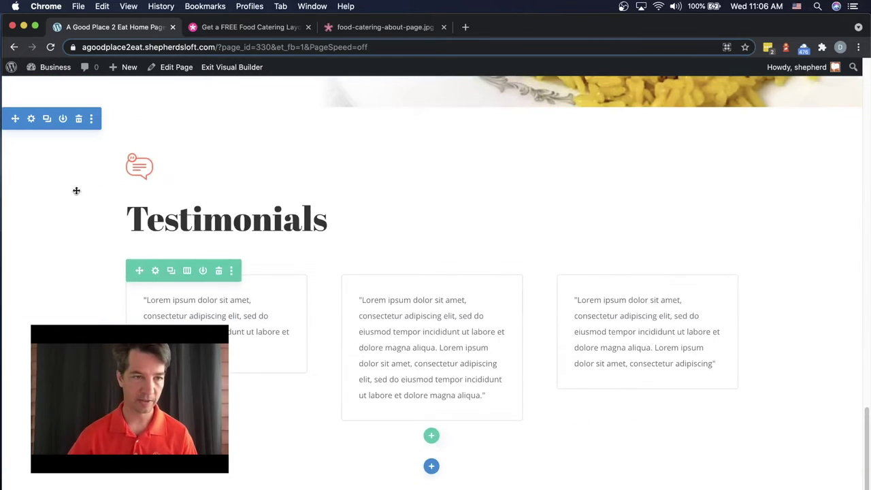
click(92, 118)
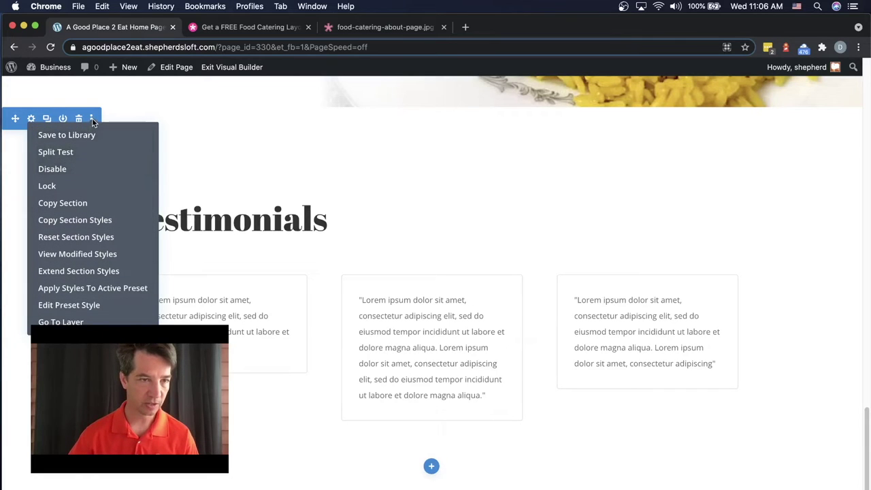
click(47, 172)
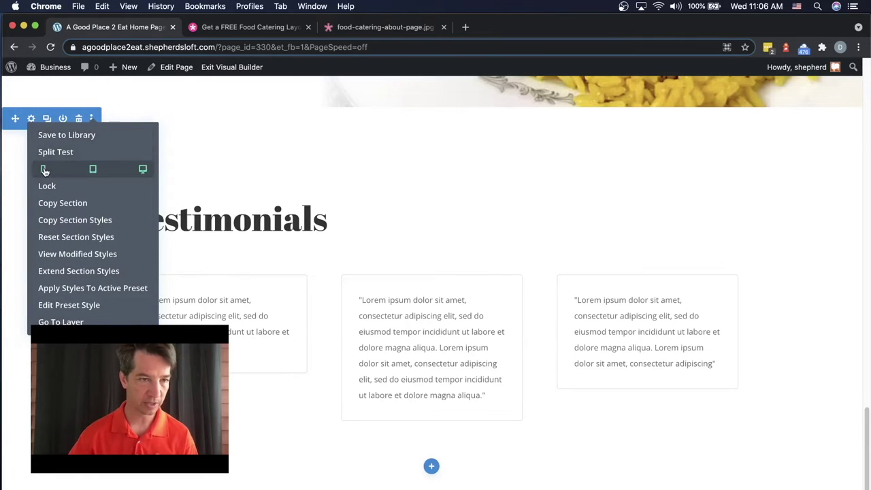
click(43, 169)
click(93, 170)
click(142, 169)
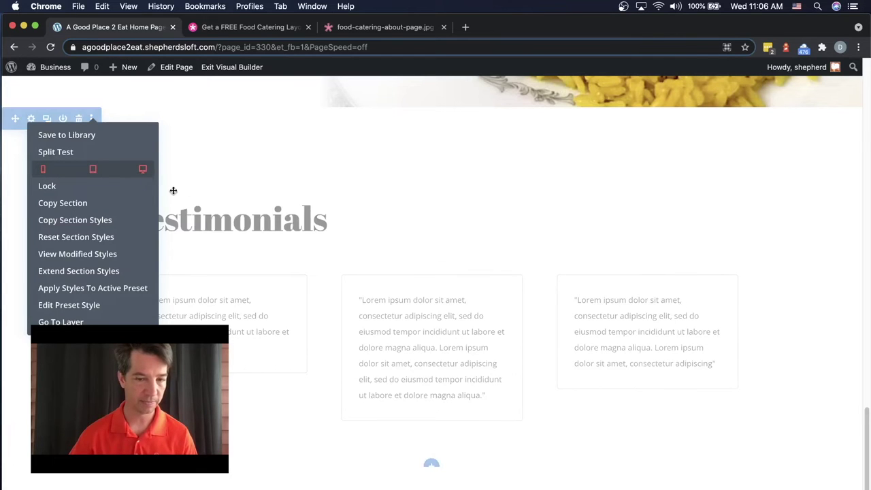
click(93, 119)
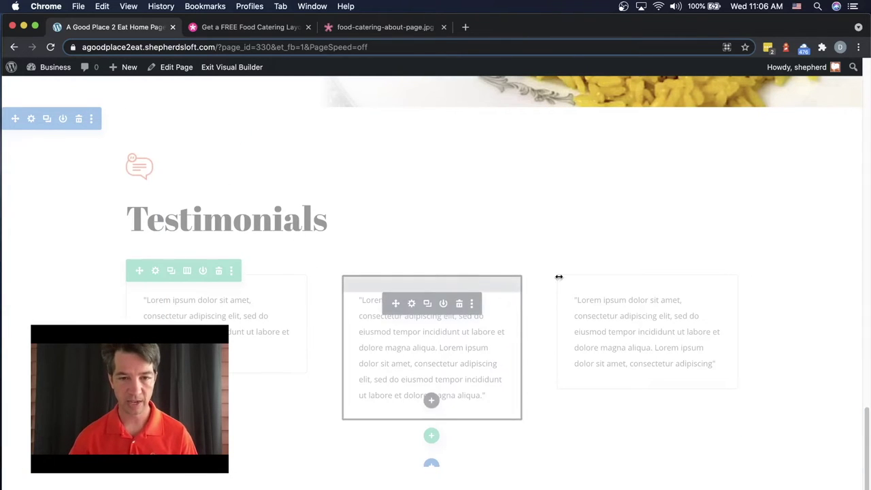
- Review the page between the chef's biography section and the Let's Work Together section
scroll(559, 276, down, 5)
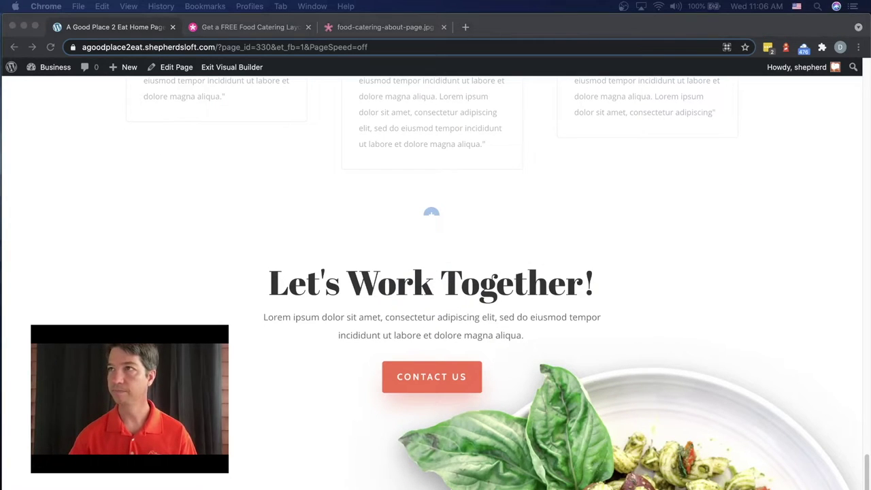
scroll(535, 254, up, 5)
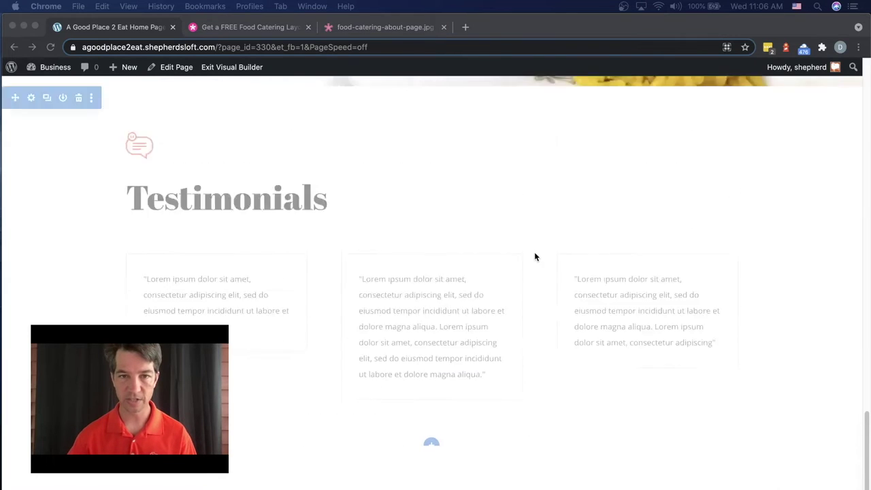
scroll(535, 267, up, 4)
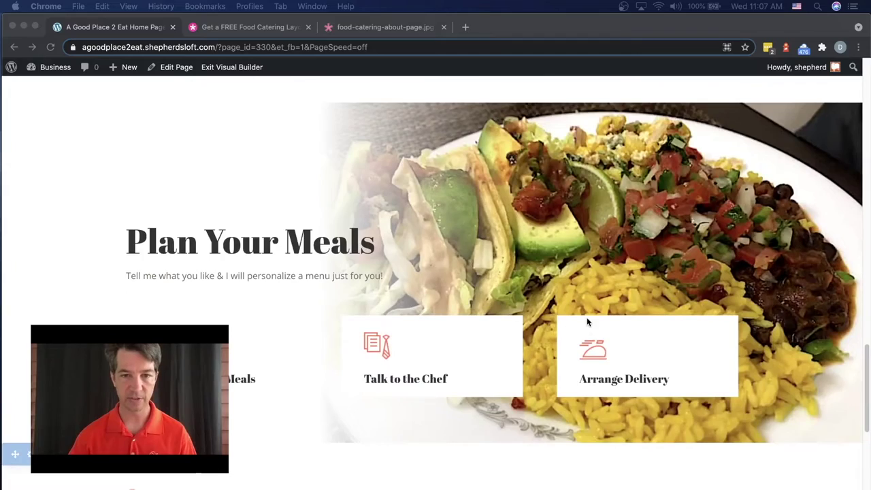
scroll(586, 318, up, 5)
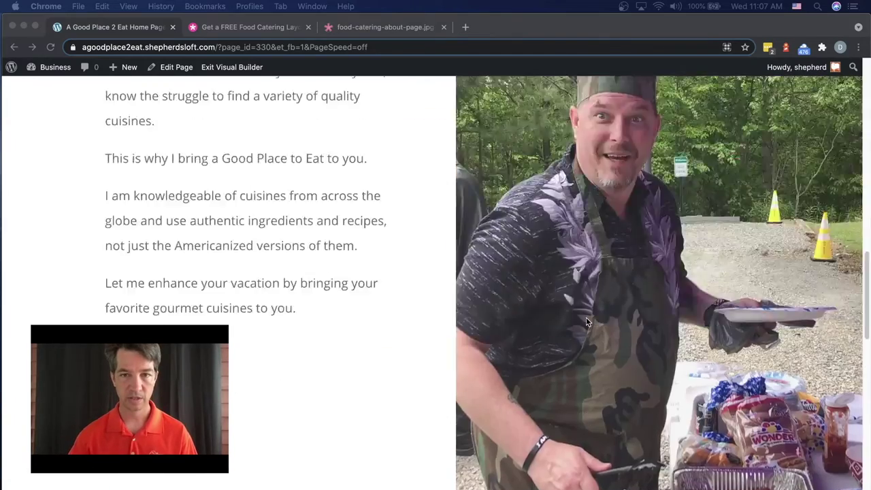
scroll(585, 317, up, 5)
scroll(551, 318, down, 2)
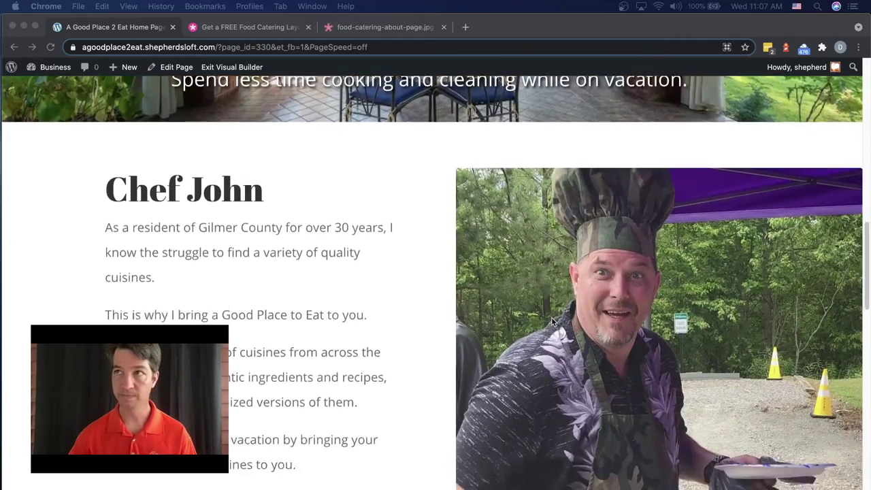
scroll(552, 321, down, 15)
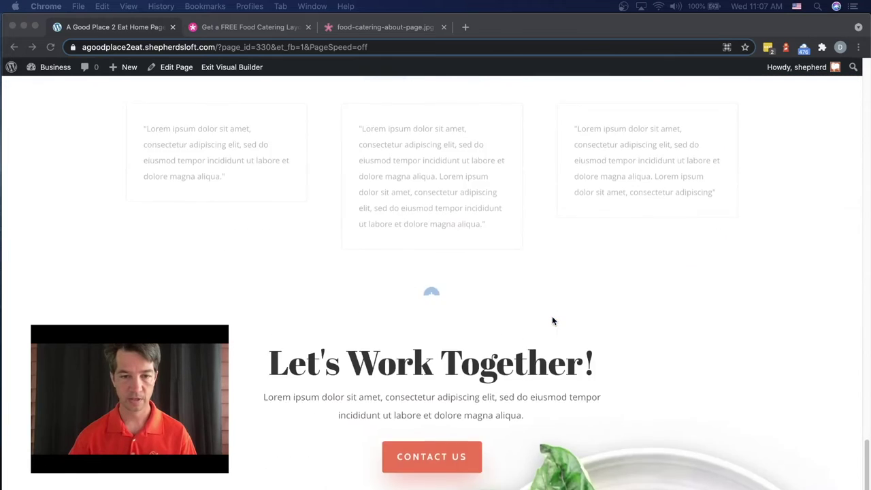
scroll(552, 321, down, 1)
- Insert a regular section with a row of two equal columns directly below the Plan Your Meals section
scroll(552, 321, up, 8)
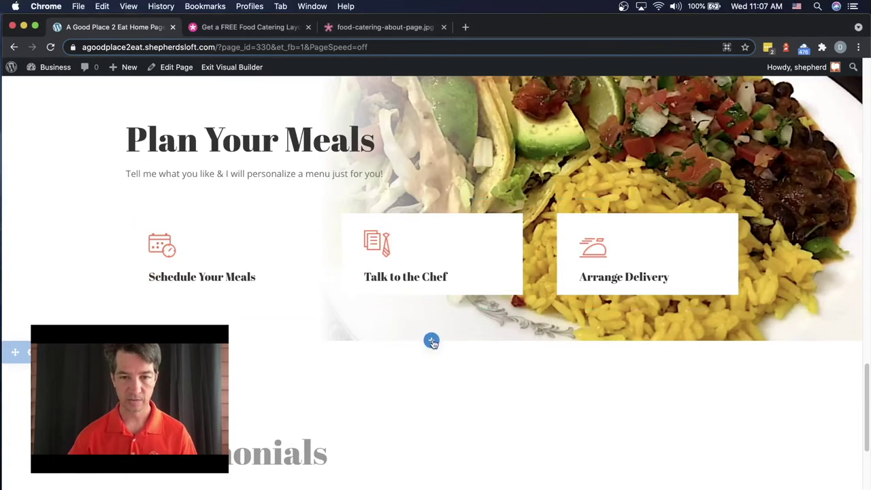
click(431, 342)
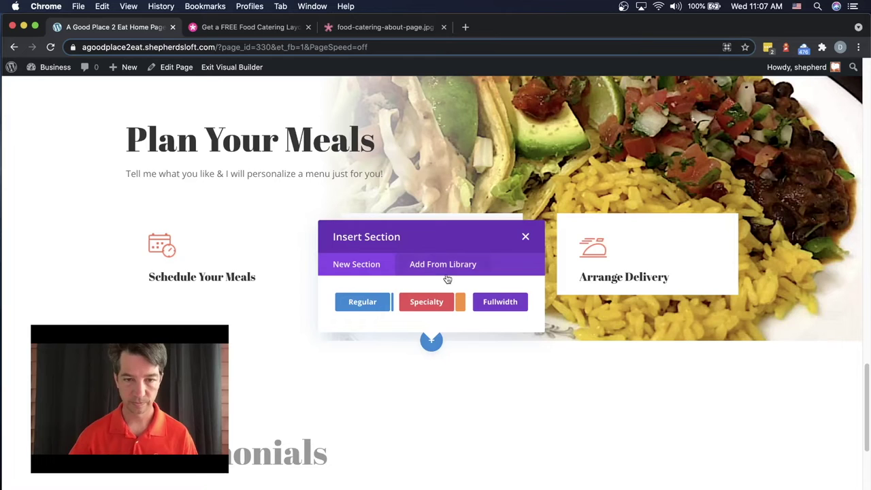
click(359, 302)
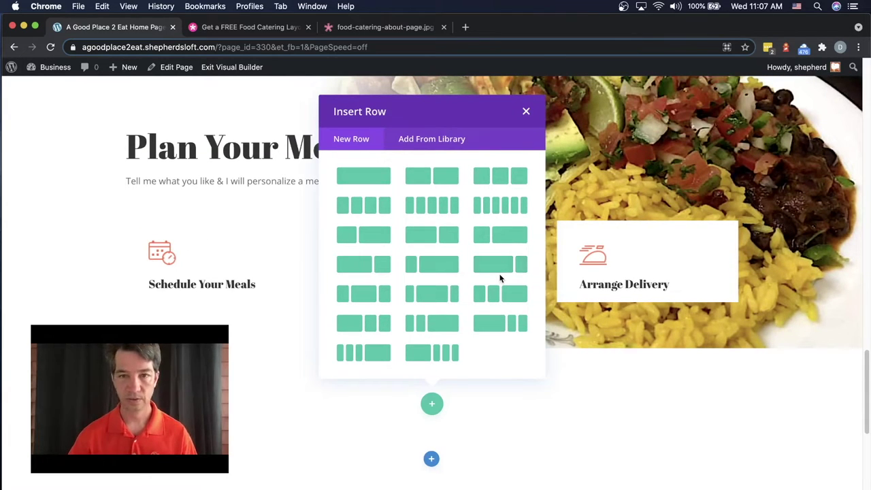
click(435, 176)
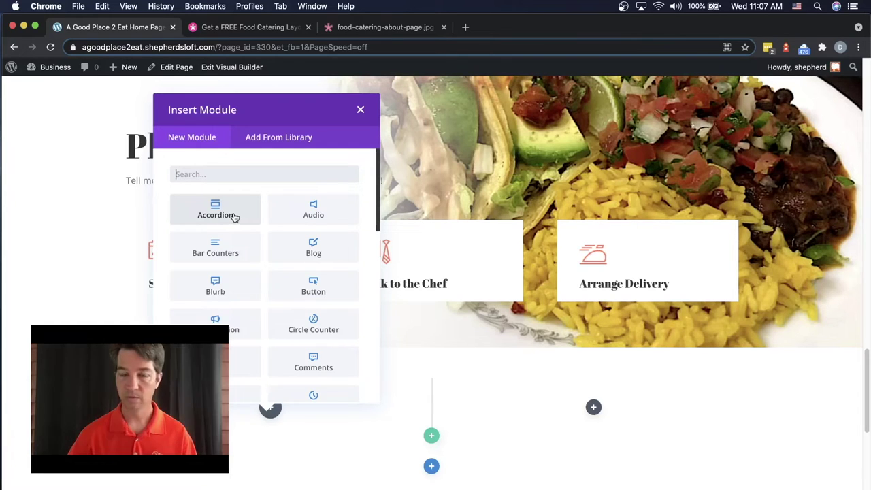
- Add a Text module to the new row's first column and replace its placeholder body with the copied text about A Good Place 2 Eat
text(text)
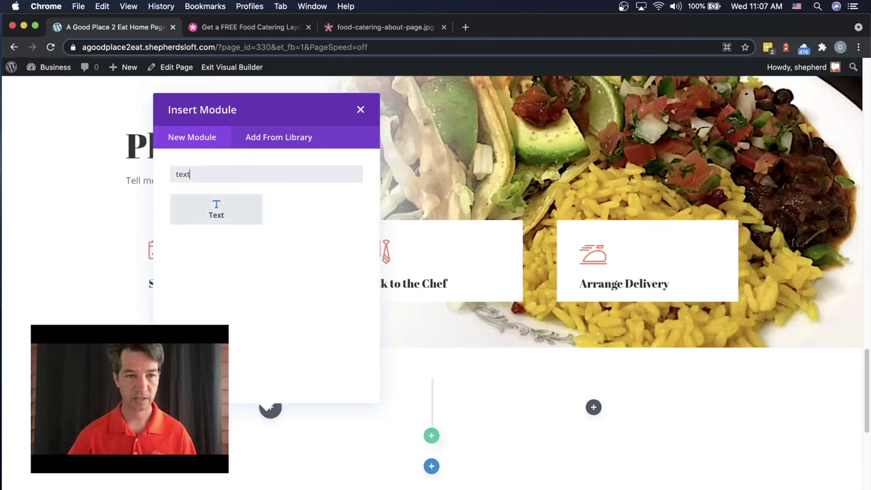
click(210, 211)
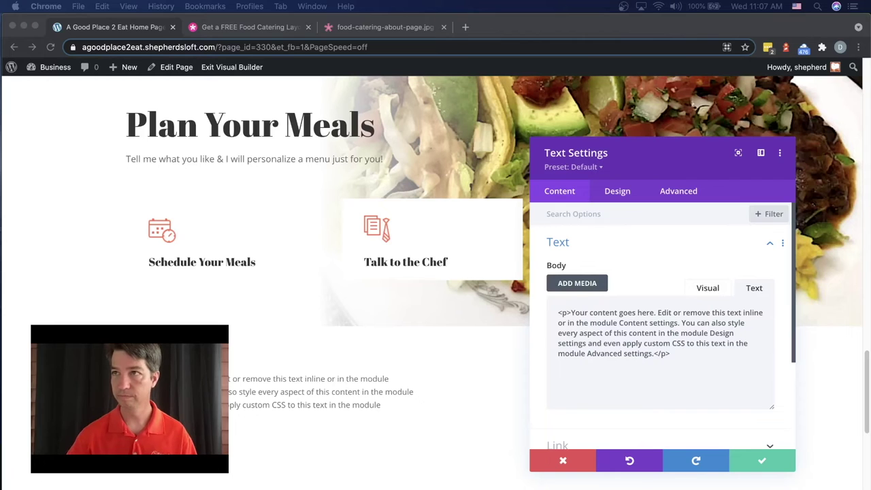
click(636, 372)
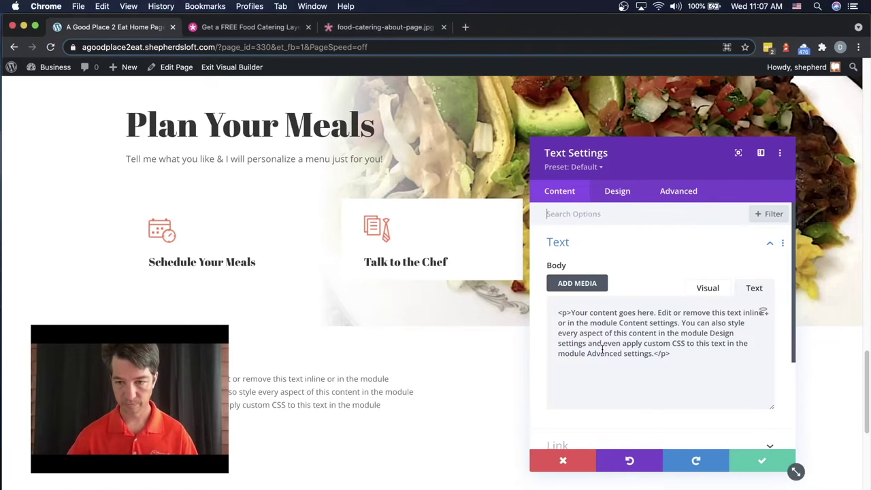
key(super+a)
key(super+v)
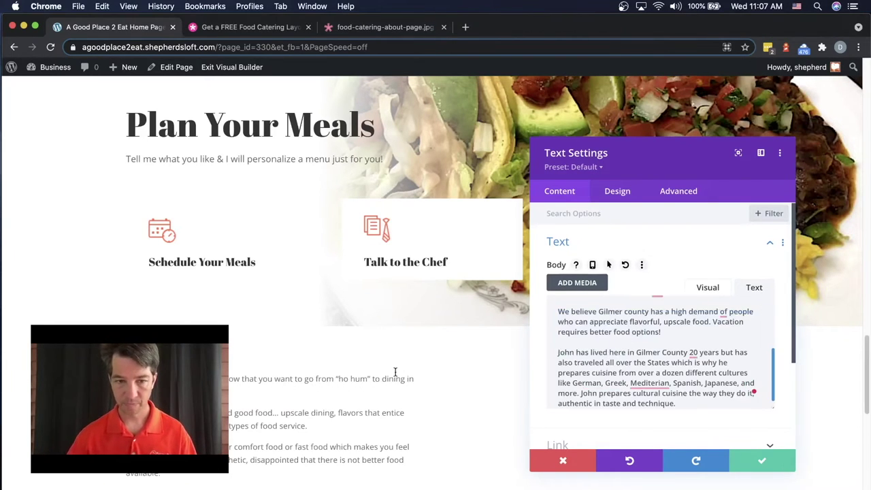
- Set the body text size of the new Text module to 22px
scroll(394, 374, down, 3)
click(617, 194)
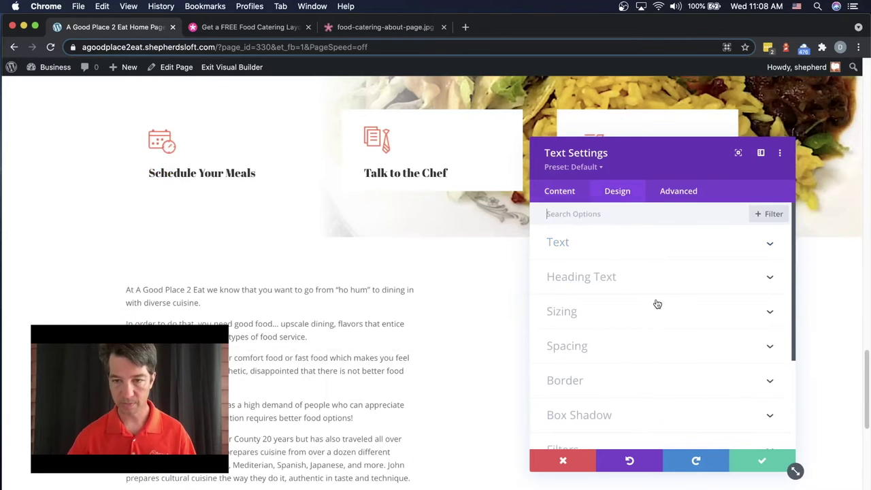
click(591, 278)
scroll(609, 281, up, 2)
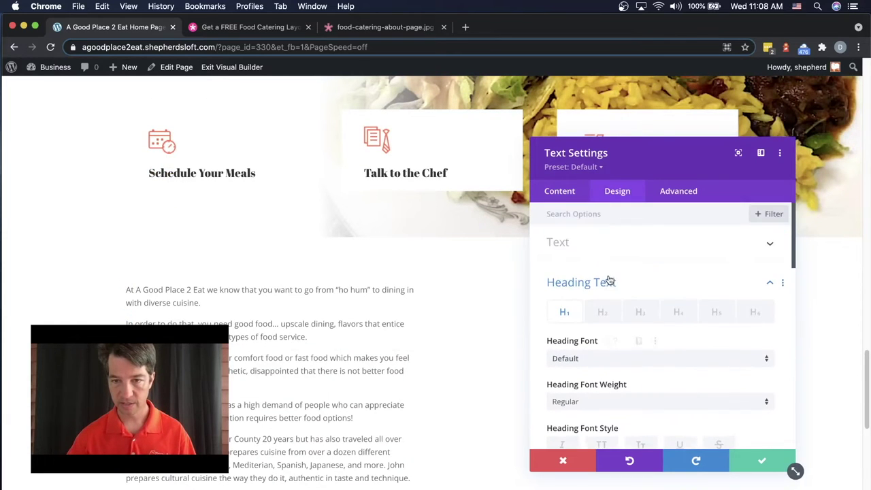
click(597, 258)
scroll(639, 303, down, 5)
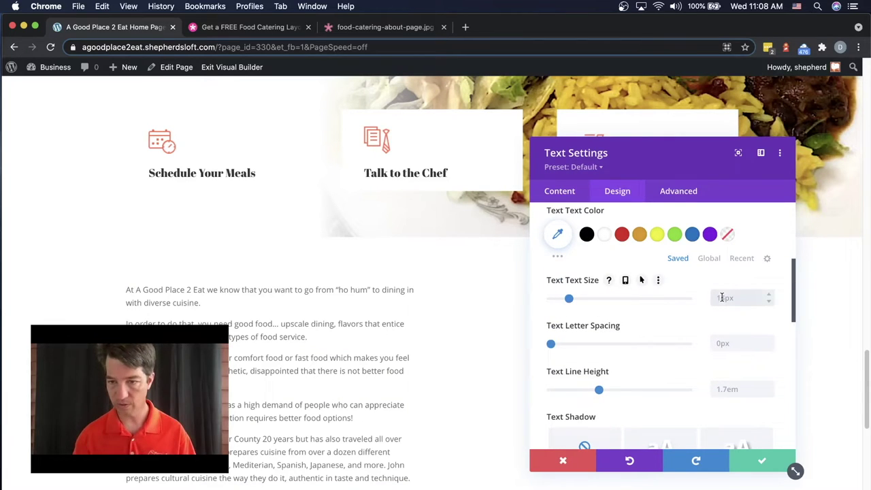
double_click(721, 297)
text(22)
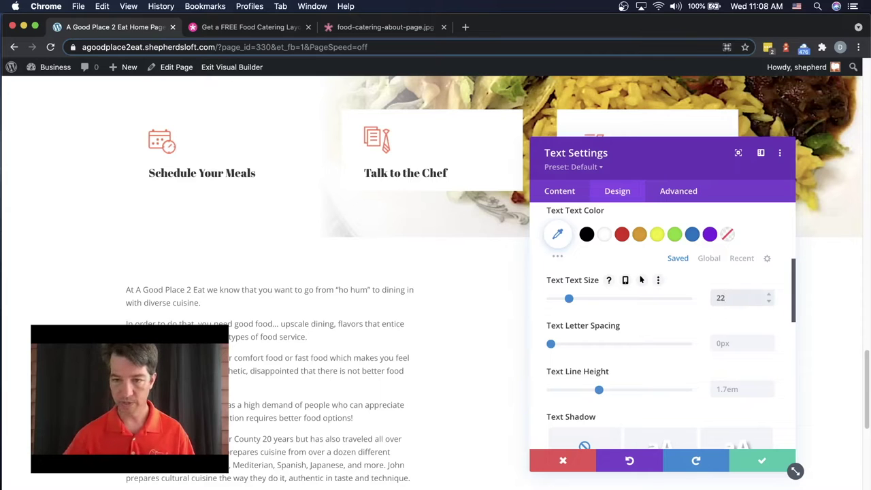
scroll(714, 335, down, 1)
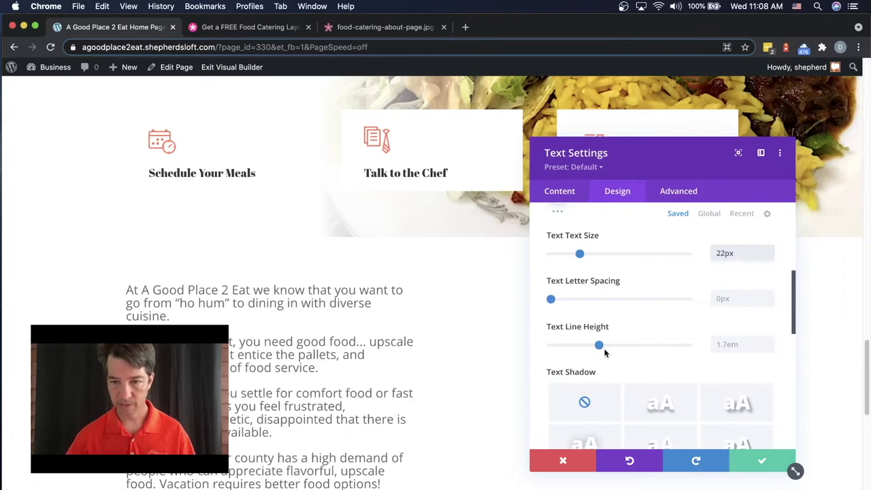
- Set the Text module's line height to 1.8em, save its settings and check the new section on the page
drag(599, 345, 605, 346)
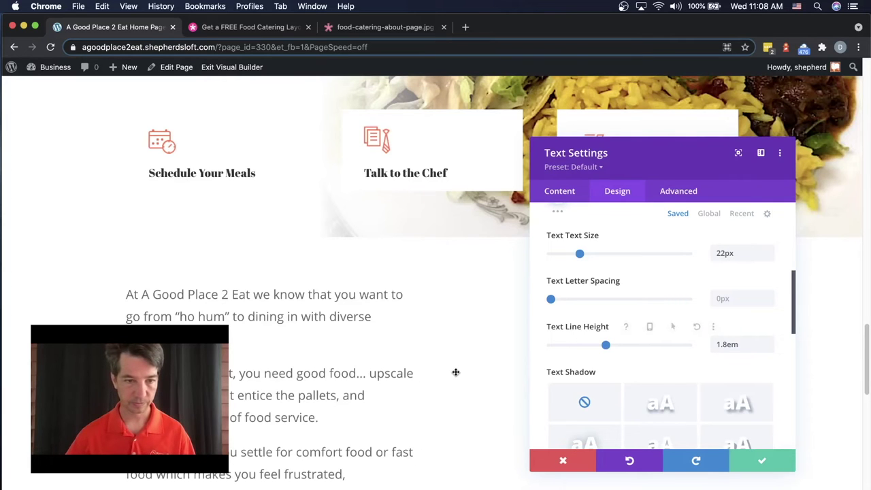
scroll(455, 369, down, 5)
scroll(455, 370, down, 2)
scroll(455, 370, up, 8)
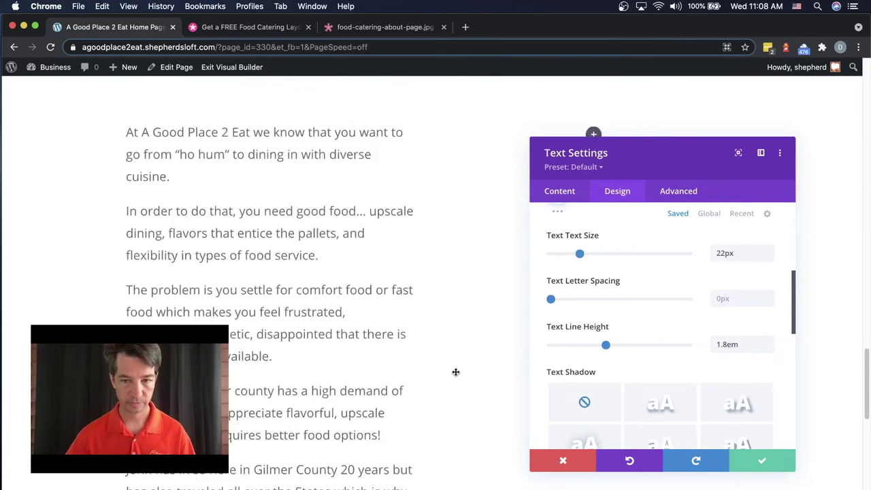
click(762, 462)
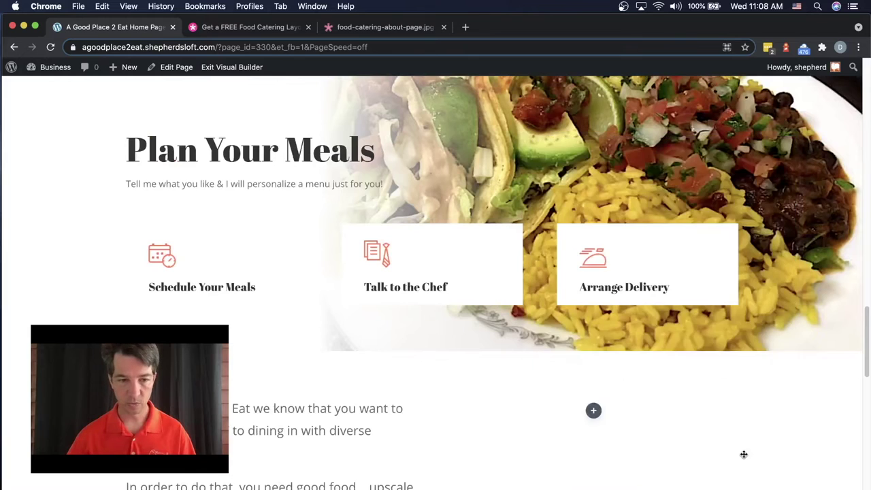
scroll(742, 453, down, 10)
scroll(742, 449, up, 10)
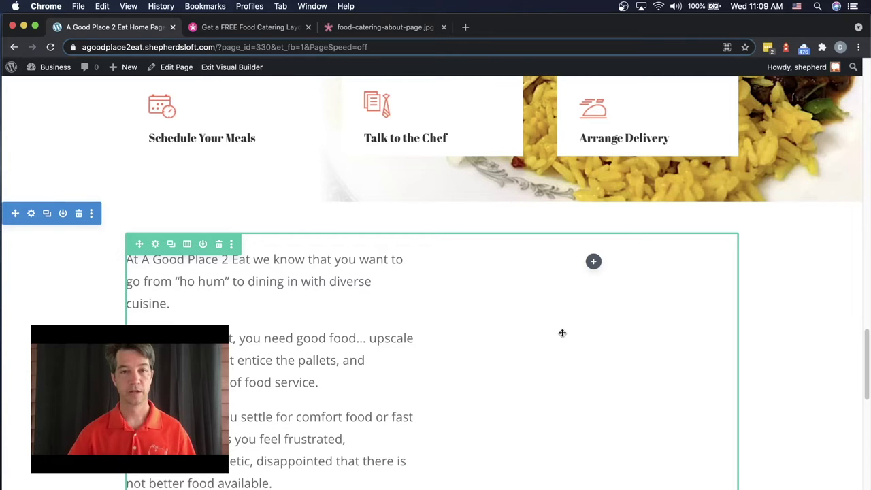
mouse_move(305, 289)
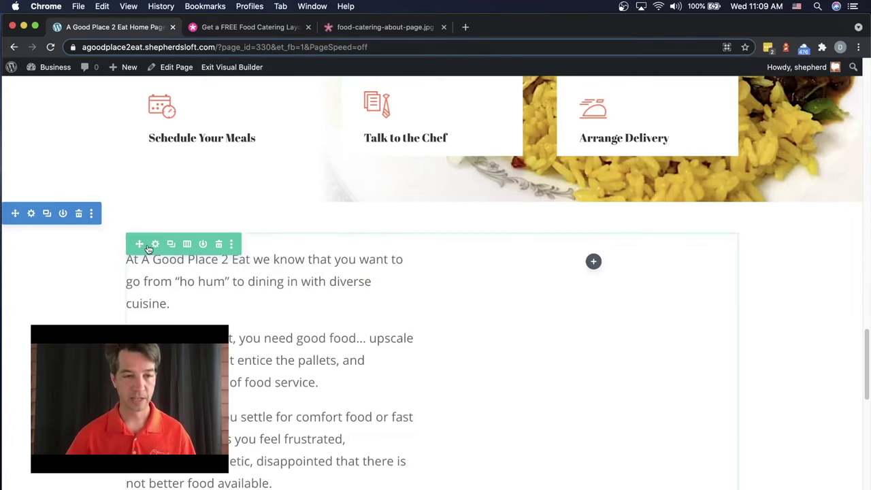
- Change the new row's column structure to a three-fifths first column and a two-fifths second column
click(187, 245)
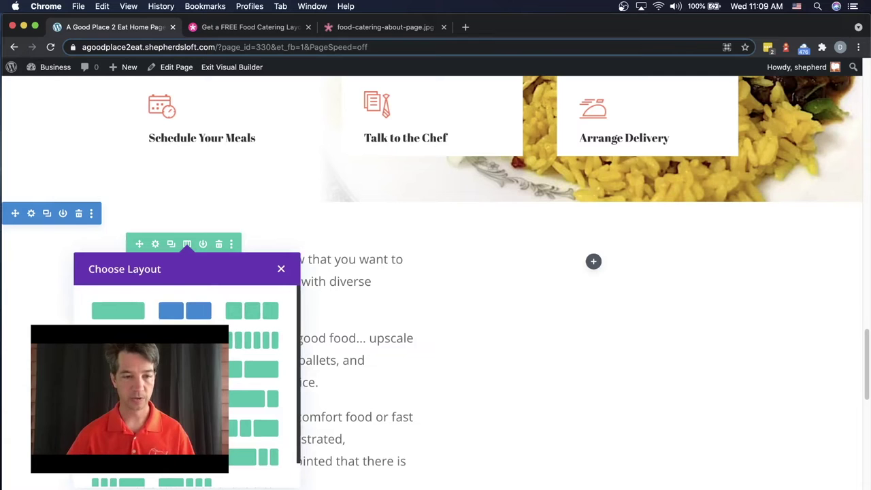
click(281, 269)
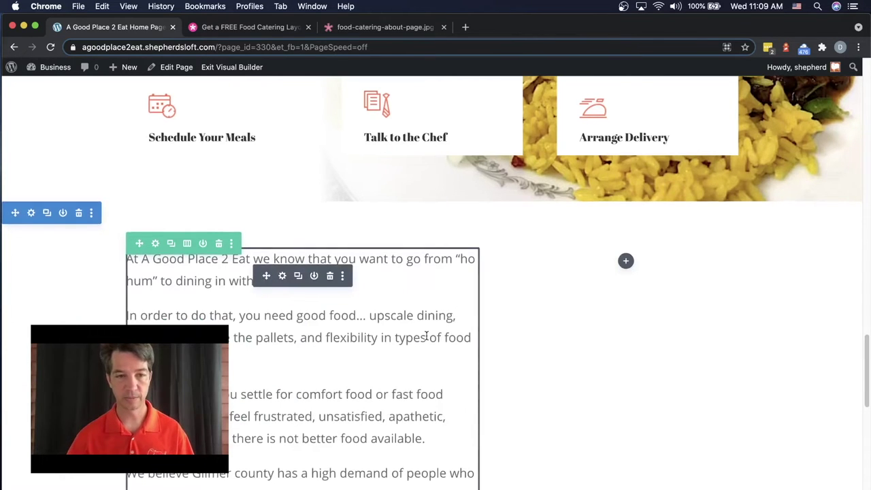
scroll(427, 334, down, 3)
scroll(426, 334, down, 4)
scroll(426, 335, up, 4)
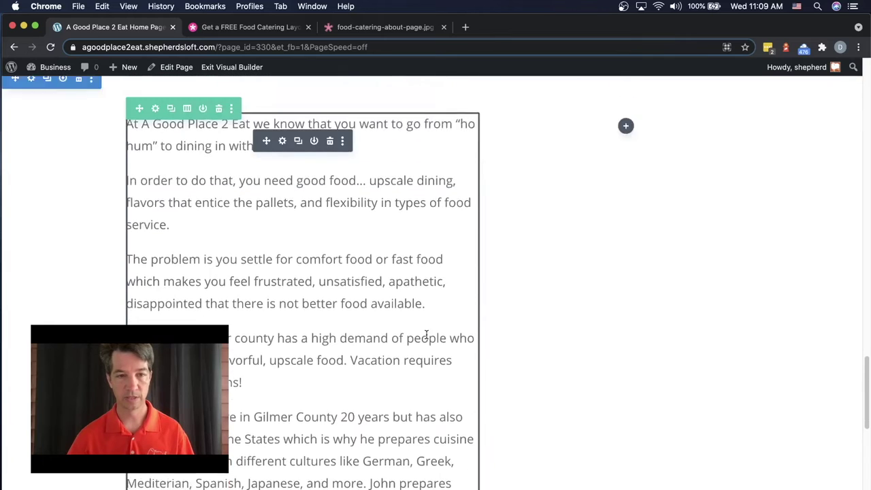
scroll(427, 335, up, 1)
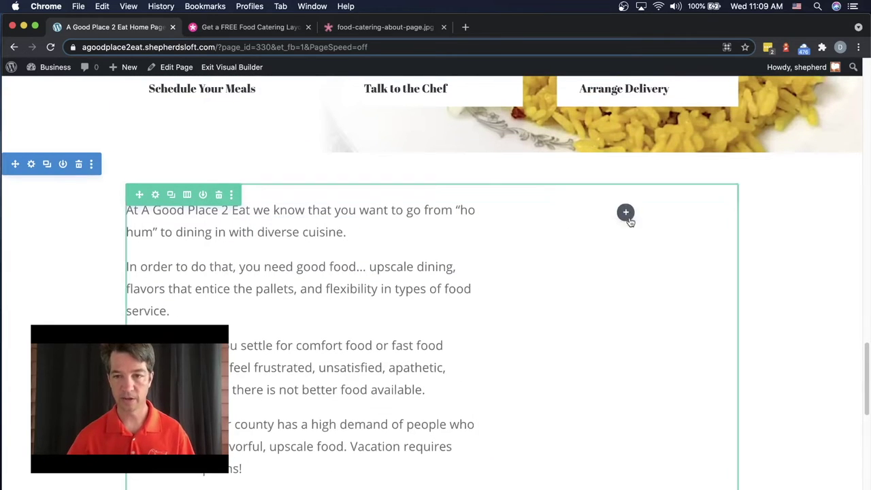
- Add an Image module to the row's empty second column, using outdoor-meals-scaled.jpg from the media library, and save it
click(625, 213)
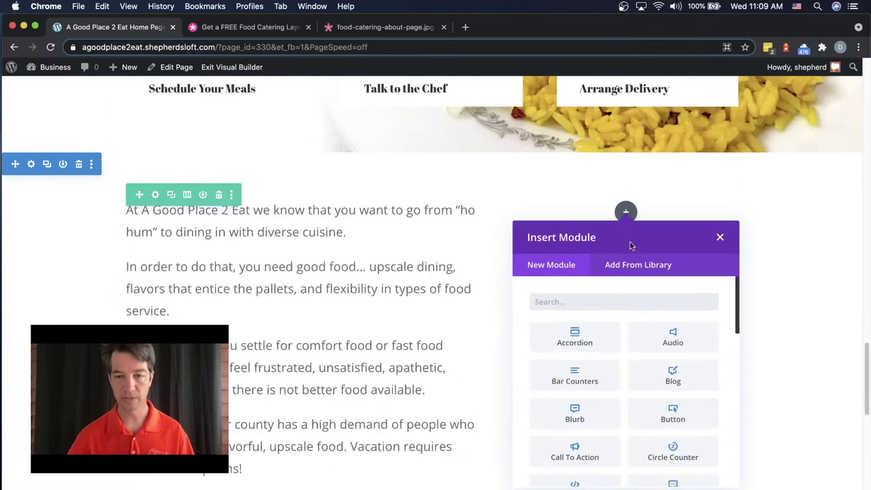
text(imag)
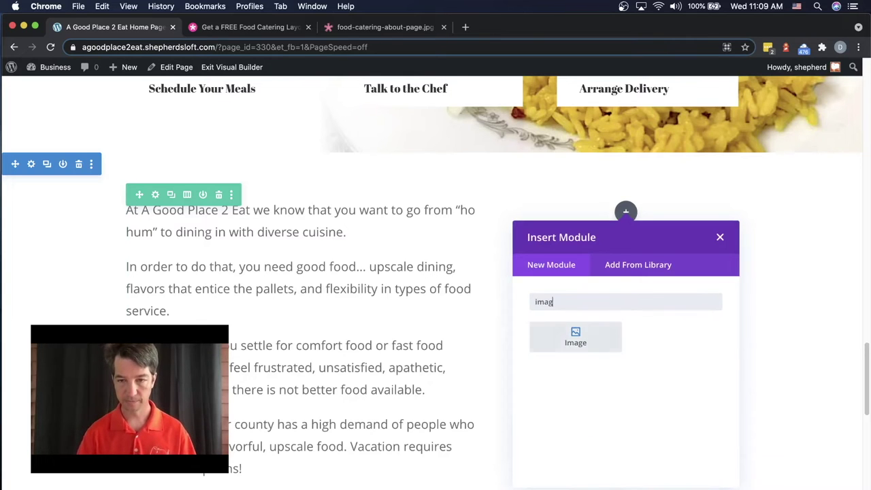
click(584, 335)
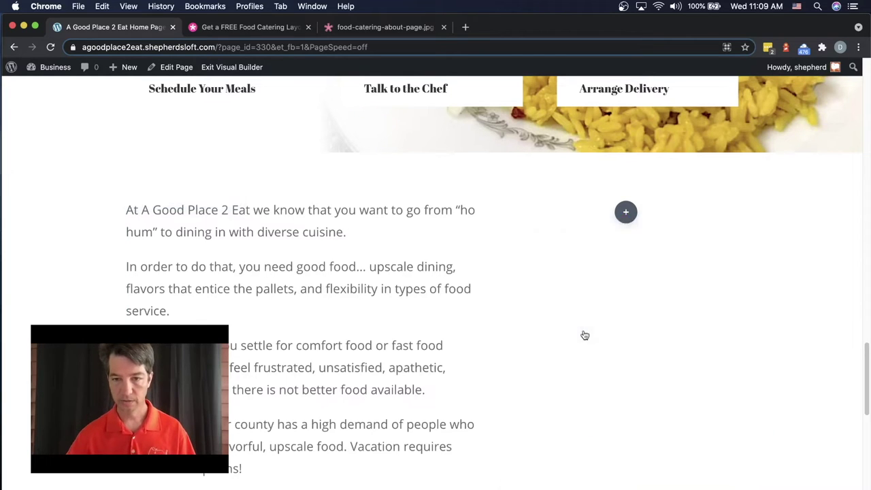
click(723, 293)
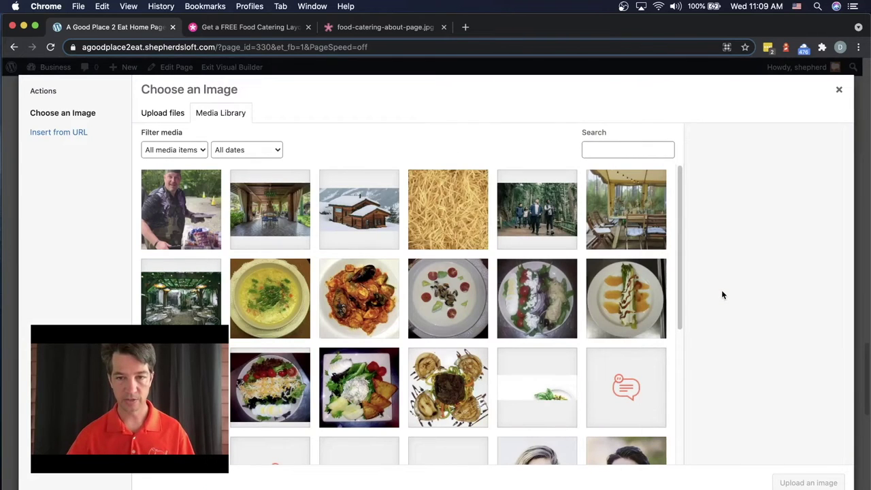
click(629, 217)
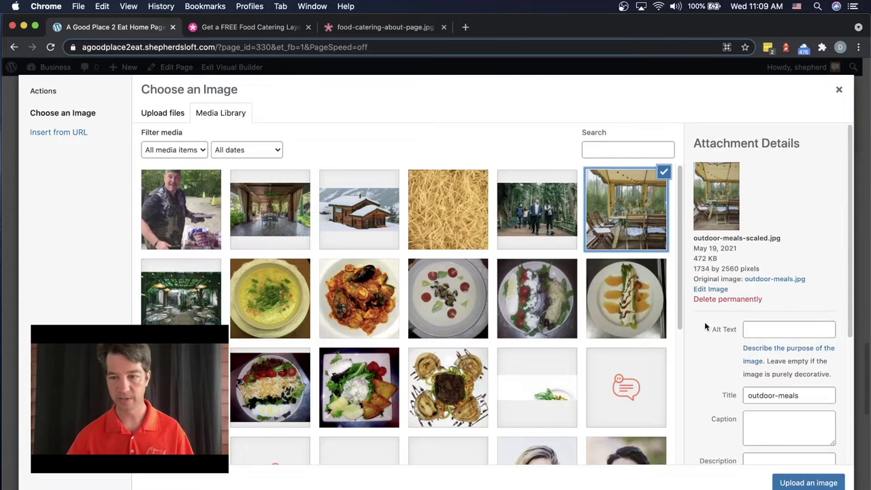
click(805, 482)
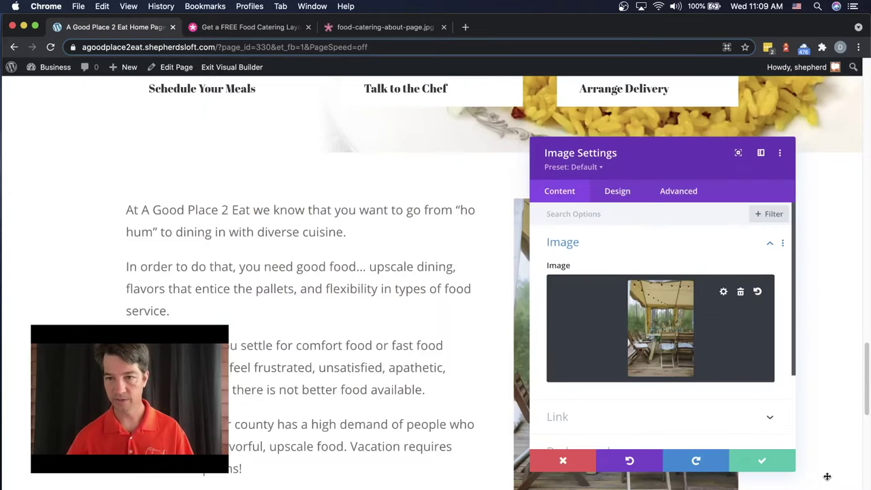
click(776, 464)
- Cut the last paragraph, about the chef's years in Gilmer County and cultural cuisine, from the section's Text module
scroll(764, 457, down, 5)
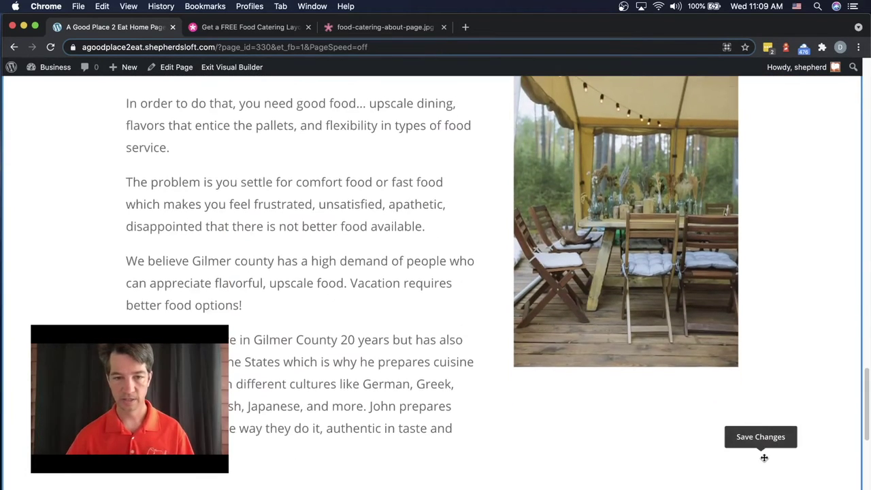
scroll(764, 457, up, 3)
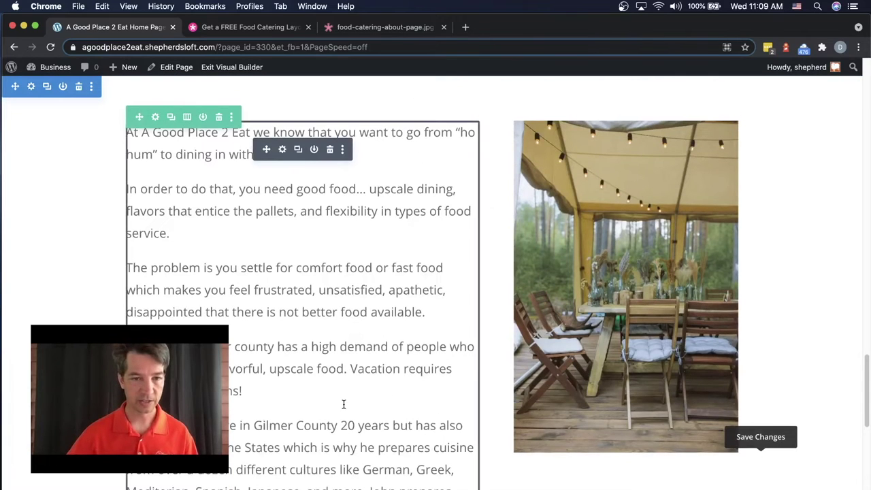
scroll(343, 404, up, 2)
scroll(343, 404, down, 1)
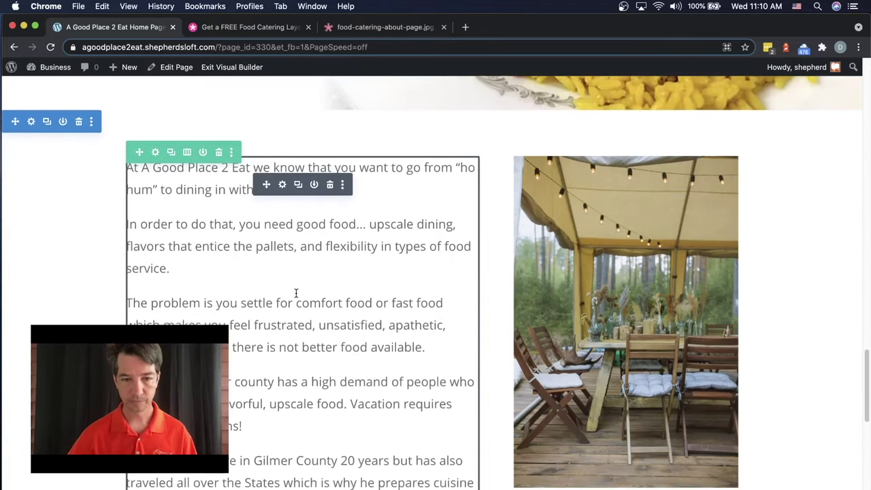
scroll(295, 292, down, 5)
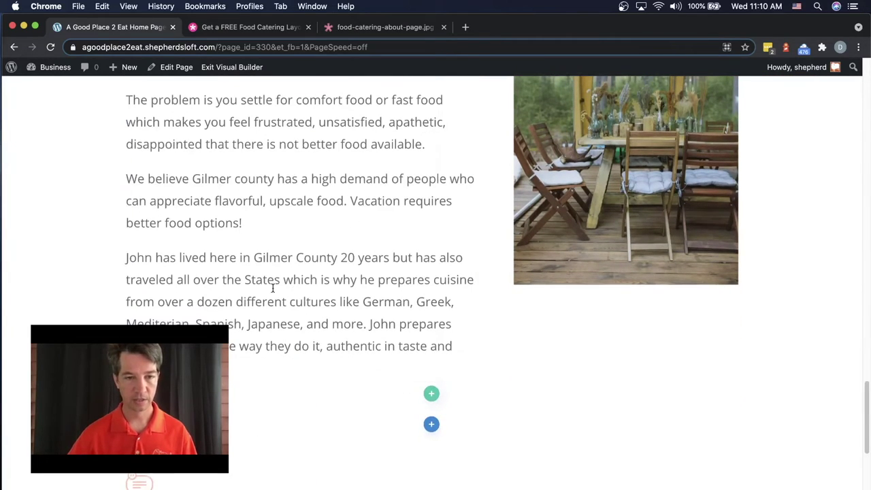
scroll(323, 292, up, 2)
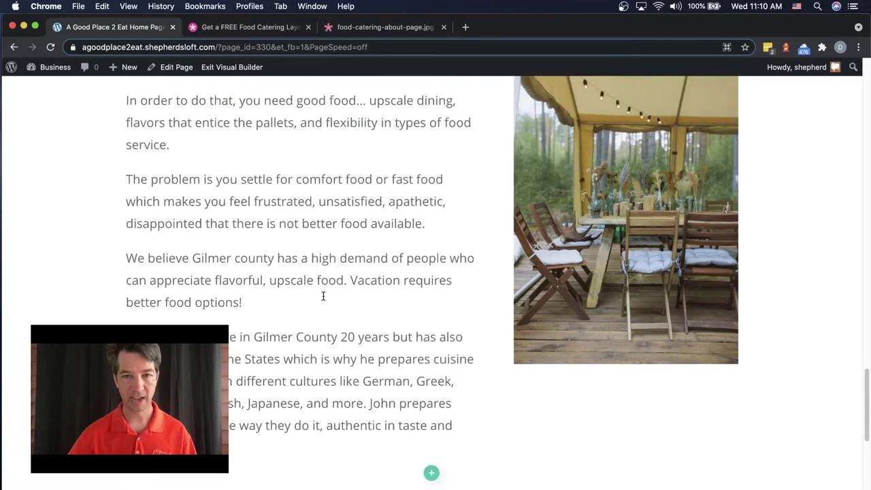
scroll(300, 279, down, 5)
triple_click(260, 204)
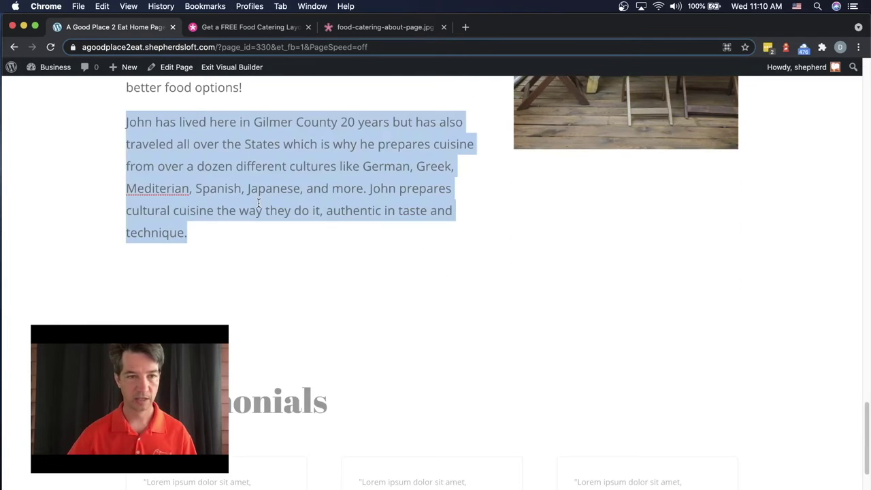
key(BackSpace)
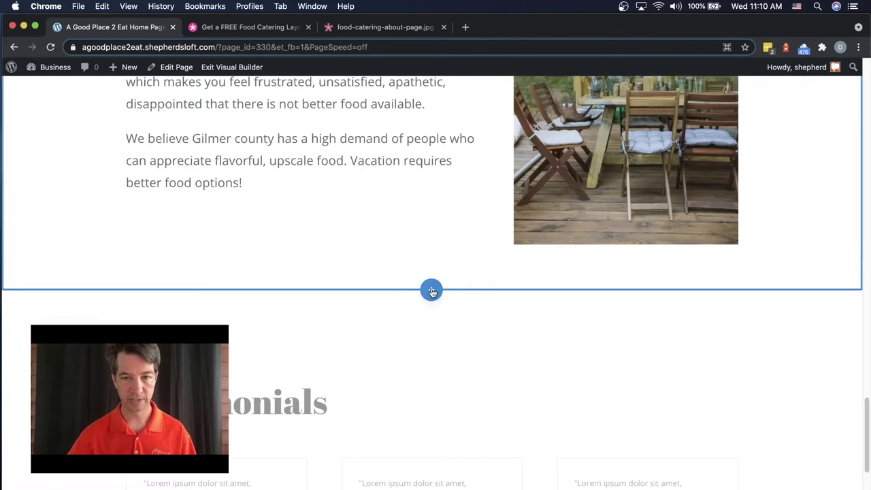
- Insert a regular section above Testimonials with a row of one-third and two-thirds columns
click(431, 291)
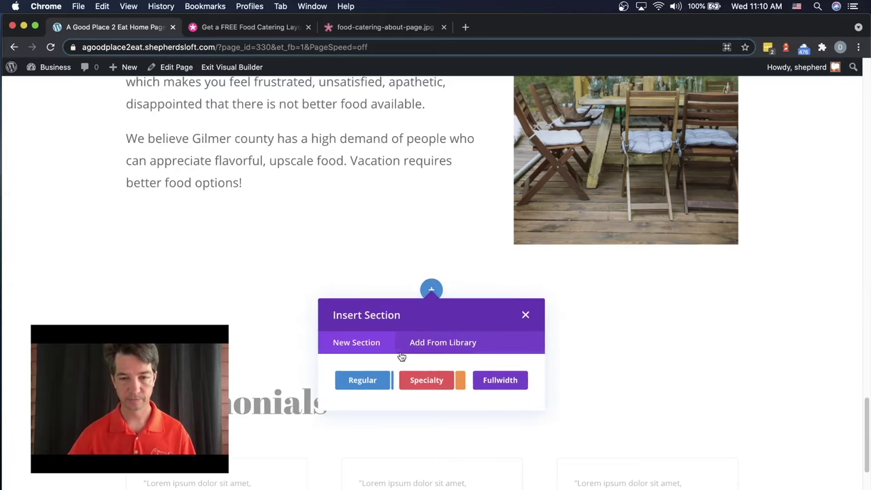
click(362, 381)
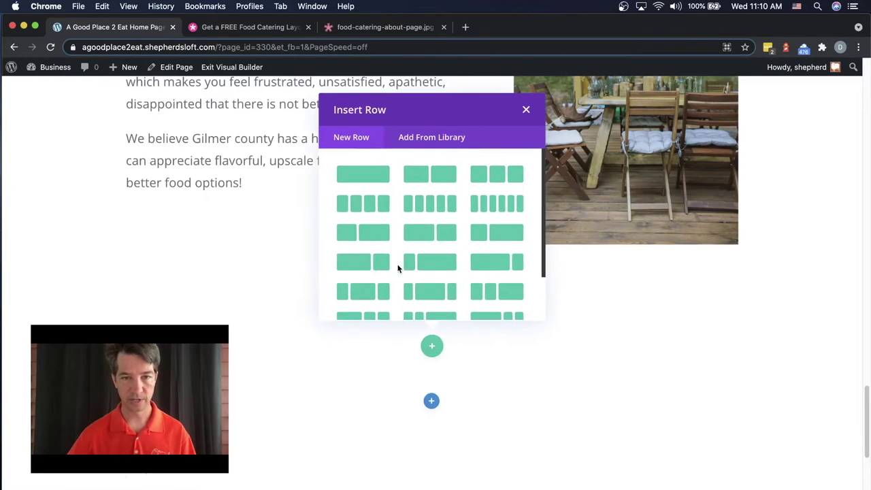
click(503, 236)
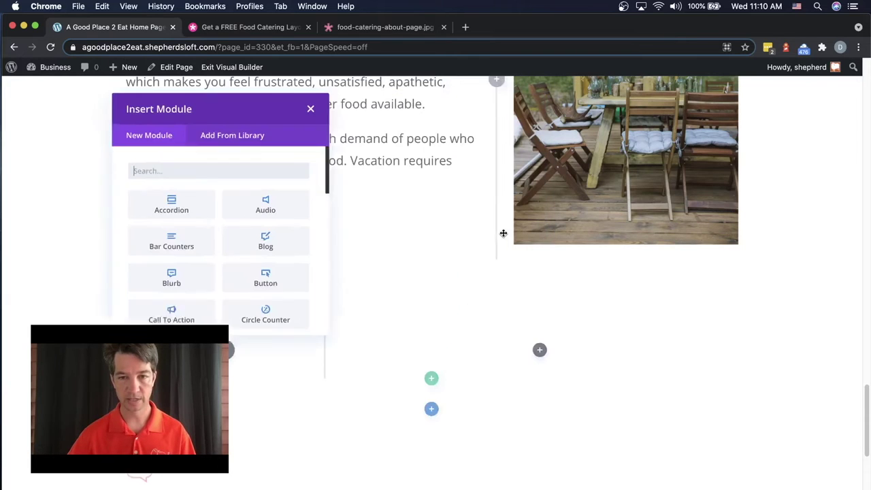
- Add an Image module to the new row's narrow first column, using Chik-sal.jpg from the media library, and save it
text(tex)
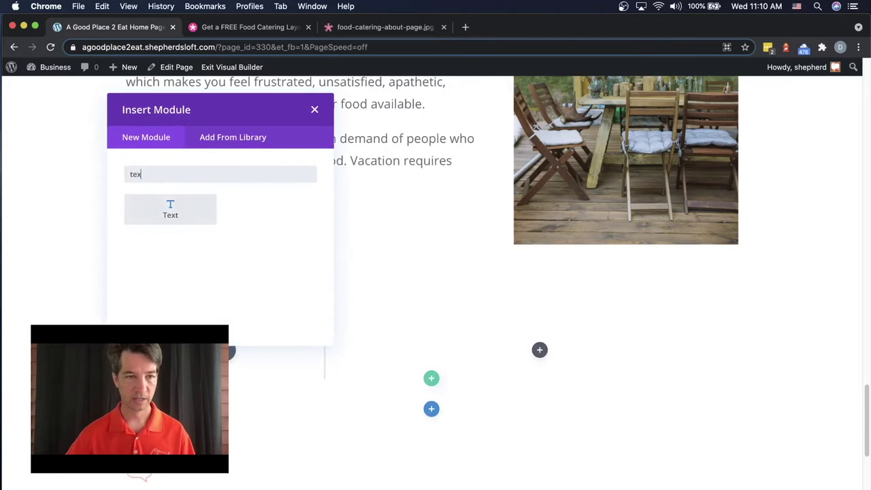
text(ma)
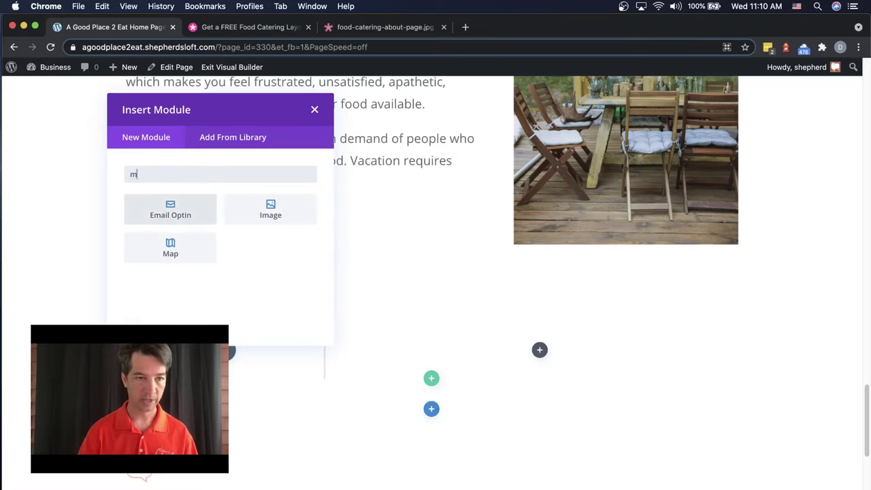
key(BackSpace)
key(BackSpace)
text(image)
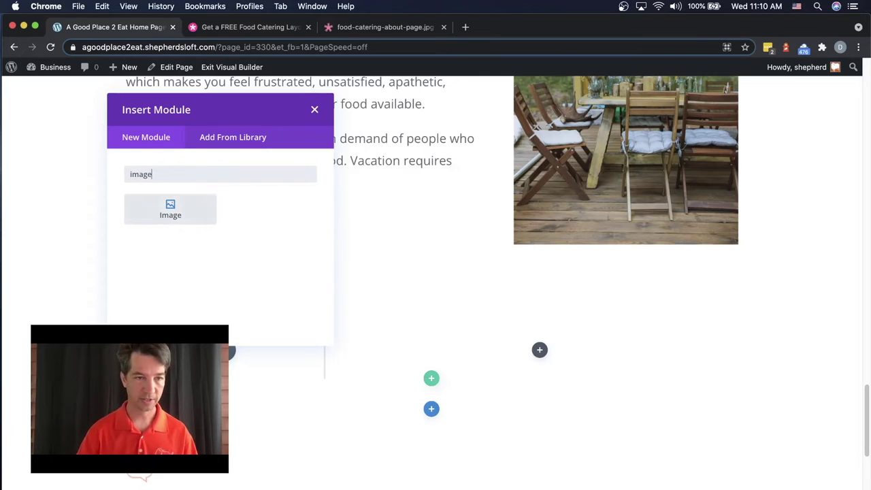
click(170, 210)
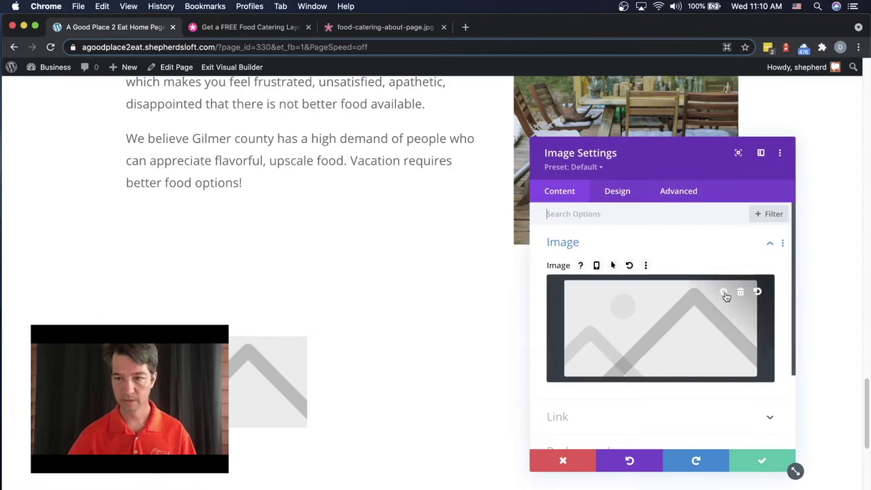
click(725, 294)
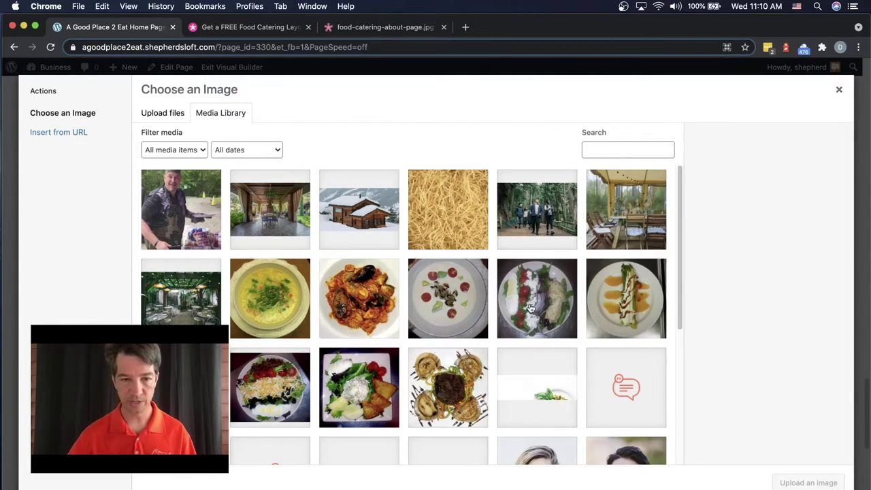
scroll(529, 308, down, 1)
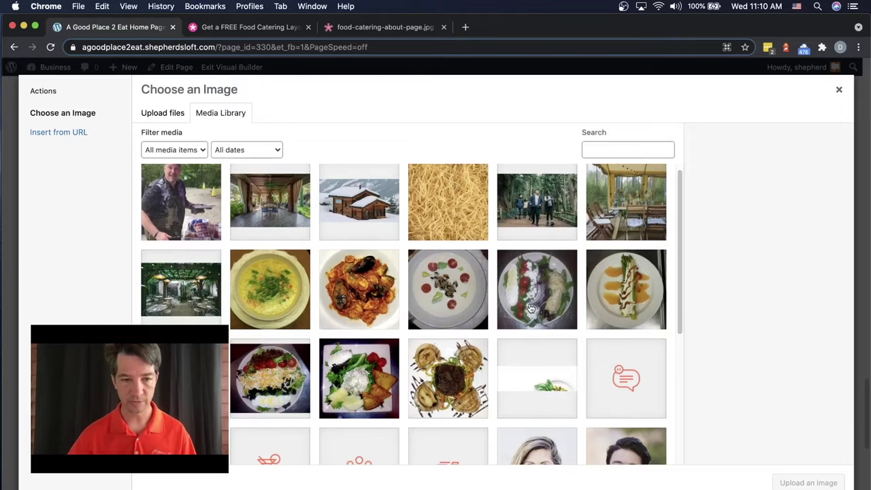
click(348, 375)
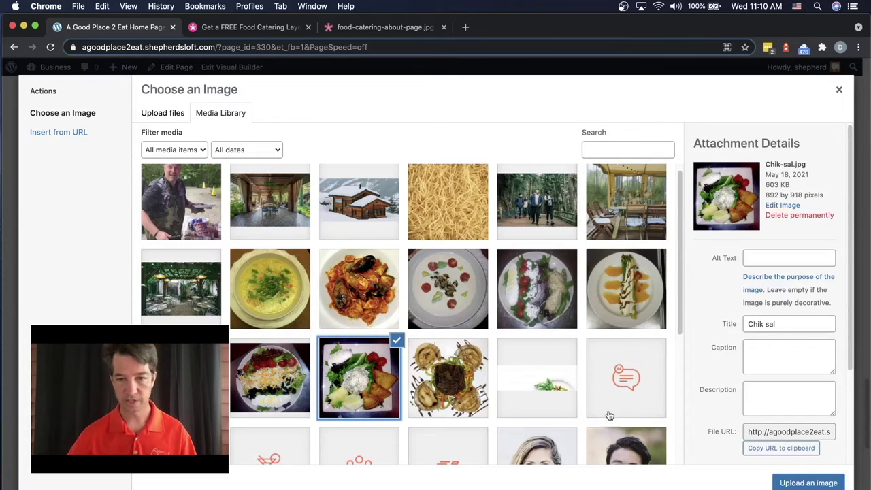
click(808, 482)
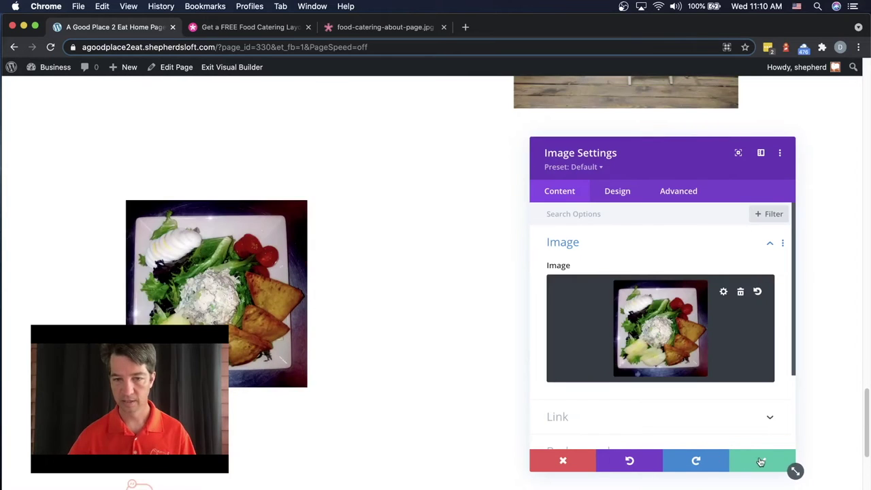
click(759, 458)
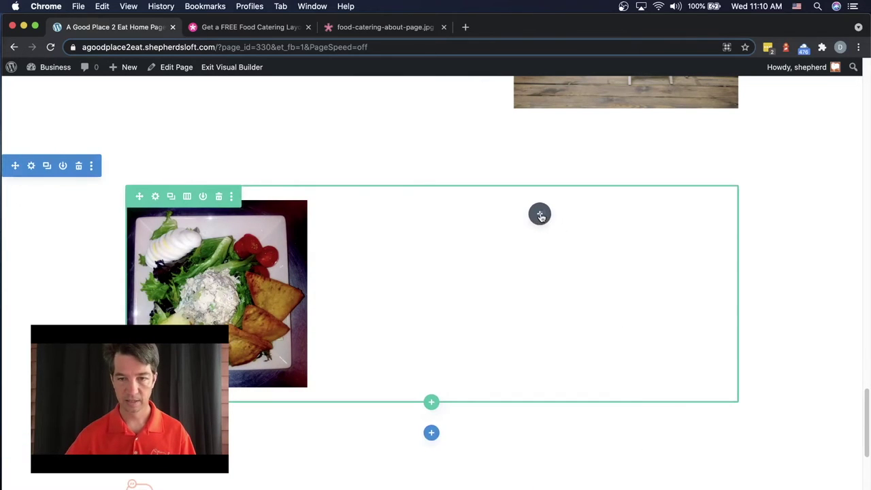
- Add a Text module to the wide second column and replace its placeholder body with the paragraph cut from the section above
click(539, 215)
text(text)
click(490, 343)
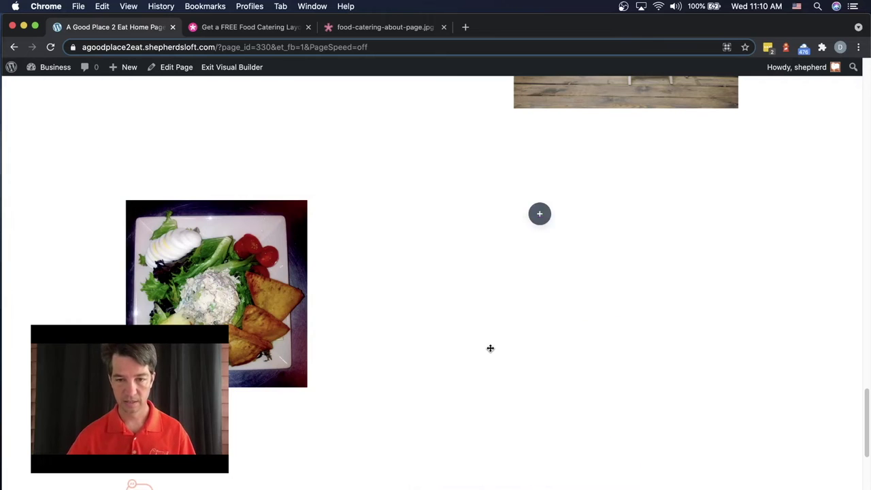
triple_click(583, 335)
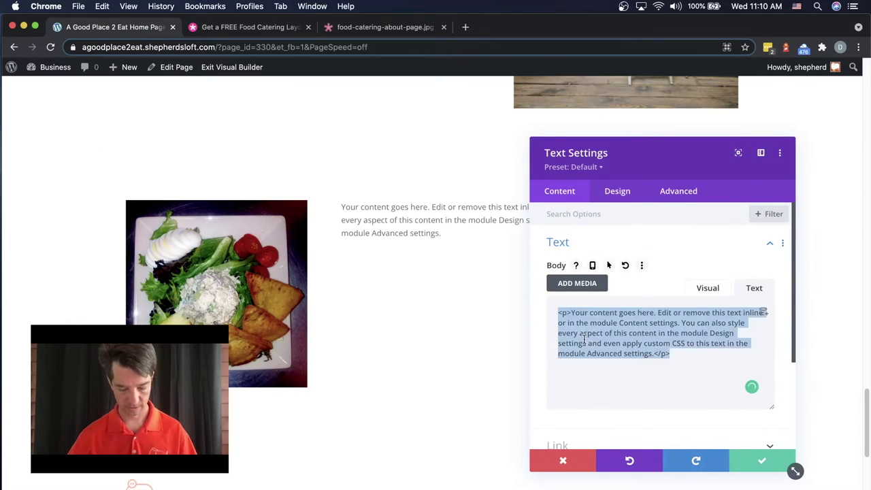
text(John has lived here in Gilmer County 20 years but has also traveled all over the States which is why he prepares cuisine from over a dozen different cultures like German, Greek, Mediterian, Spanish, Japanese, and more. John prepares cultural cuisine the way they do it, authentic in taste and technique.)
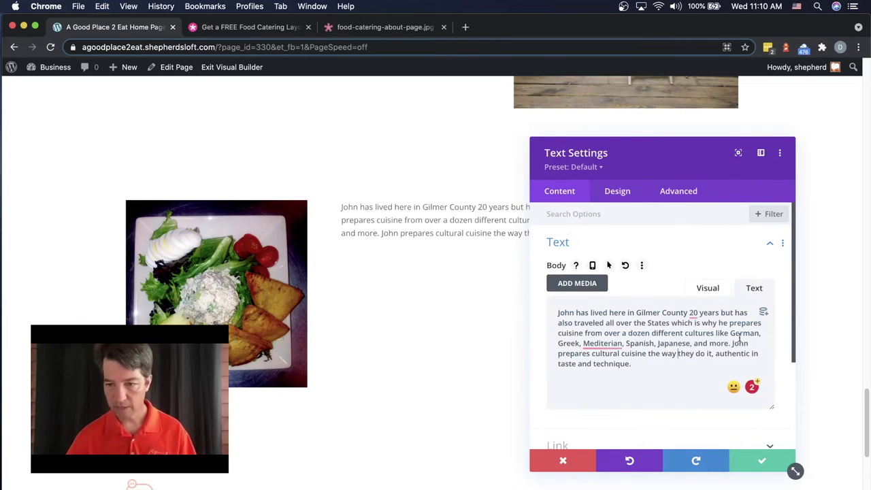
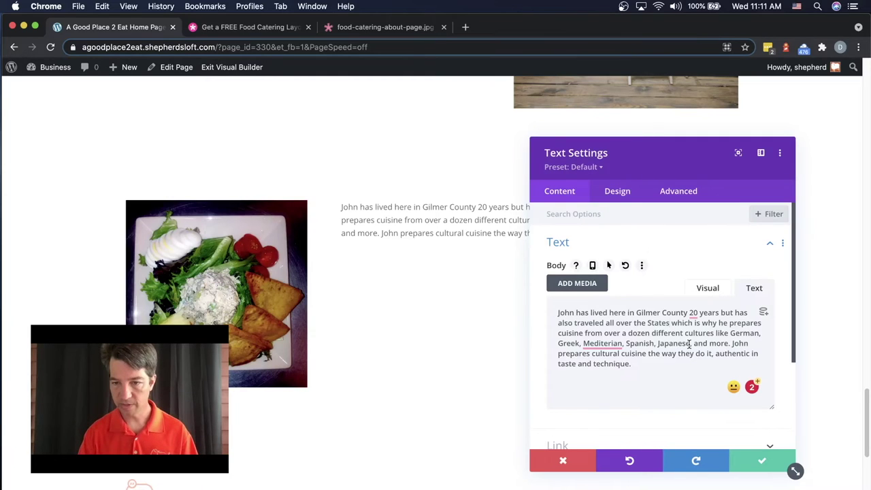
- Add a comma after Japanese, and end the opening sentence after States with a period and a paragraph break
text(,)
click(669, 323)
text(.)
key(Return)
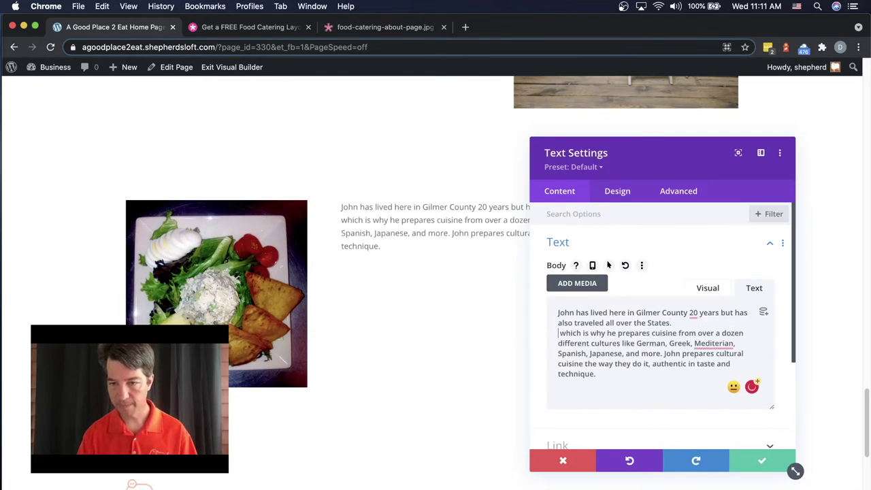
key(Return)
- Reword the second paragraph's opening to "This is why he prepares" and split the closing sentence into its own paragraph
text(Thi )
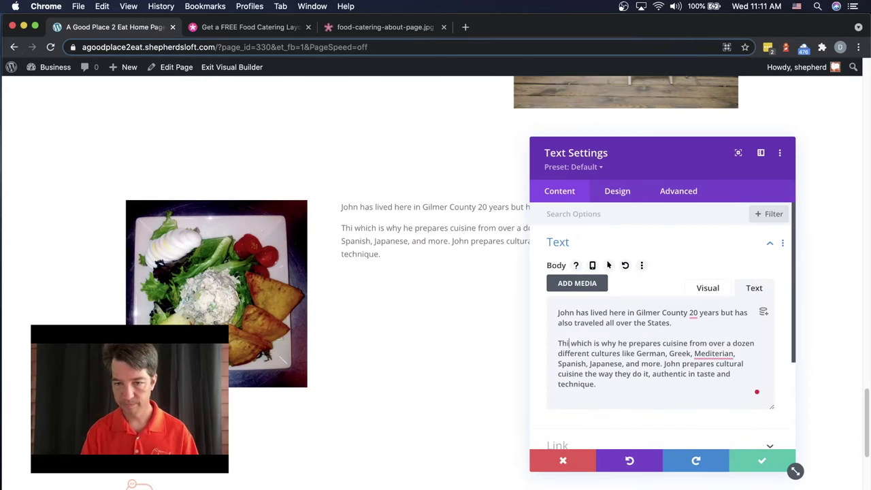
text(s)
key(Delete)
key(Delete)
key(Delete)
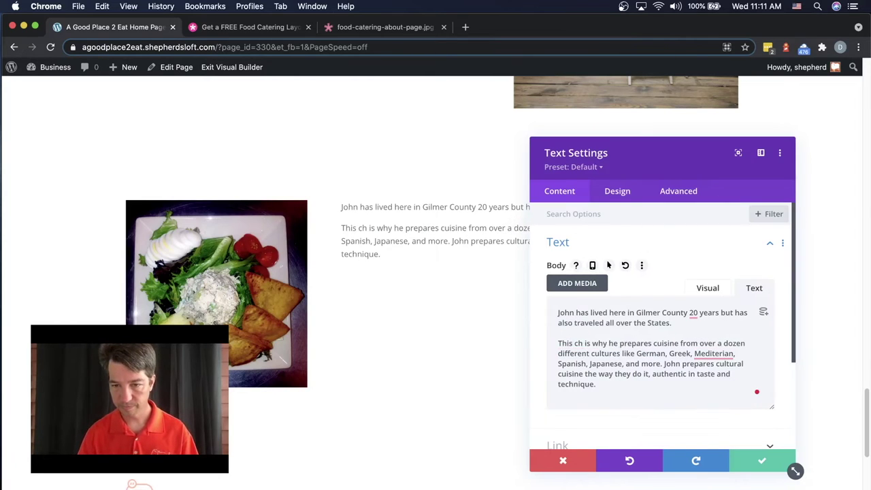
key(Delete)
key(Delete)
key(Delete)
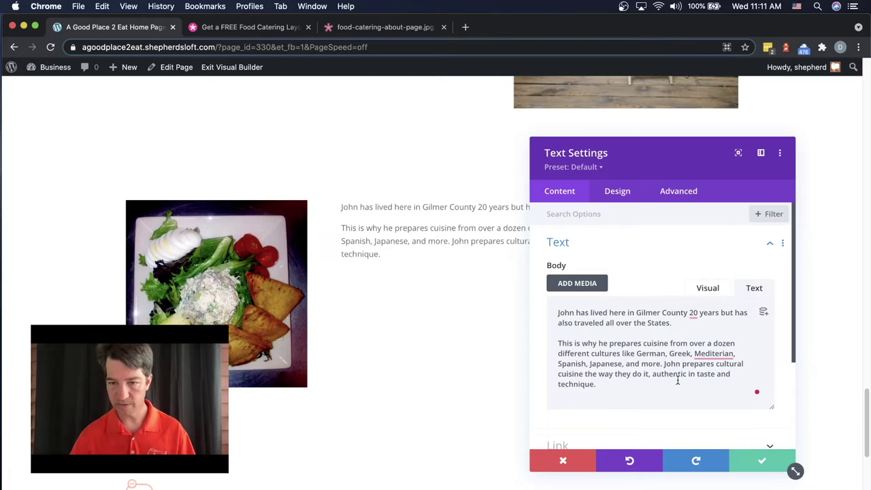
key(Return)
key(Return)
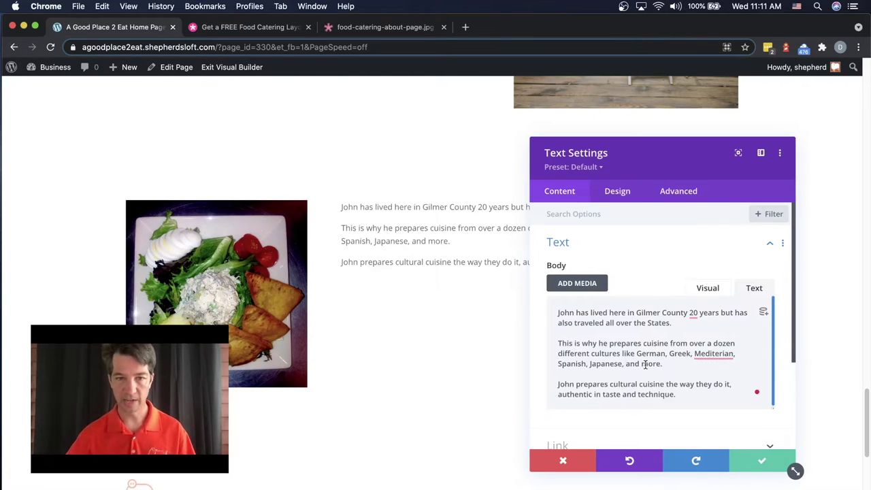
- Set the Text module's text size to 22px and line height to 1.8em, and save it
click(618, 192)
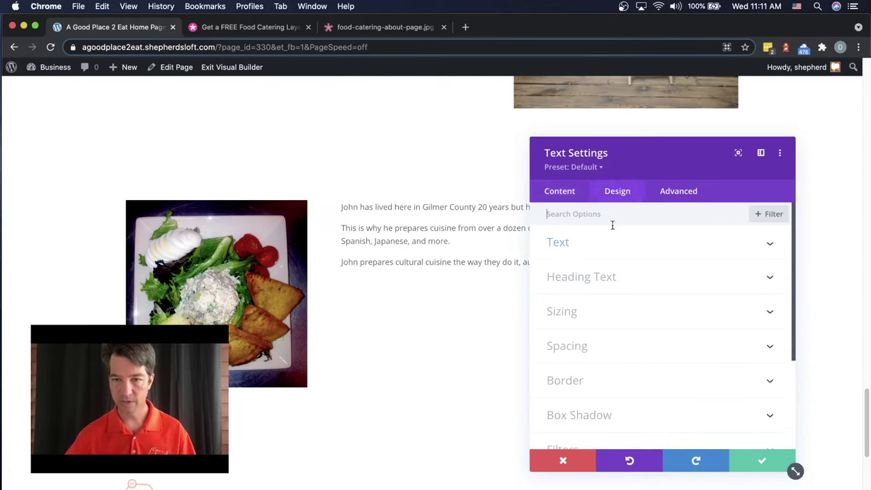
click(563, 247)
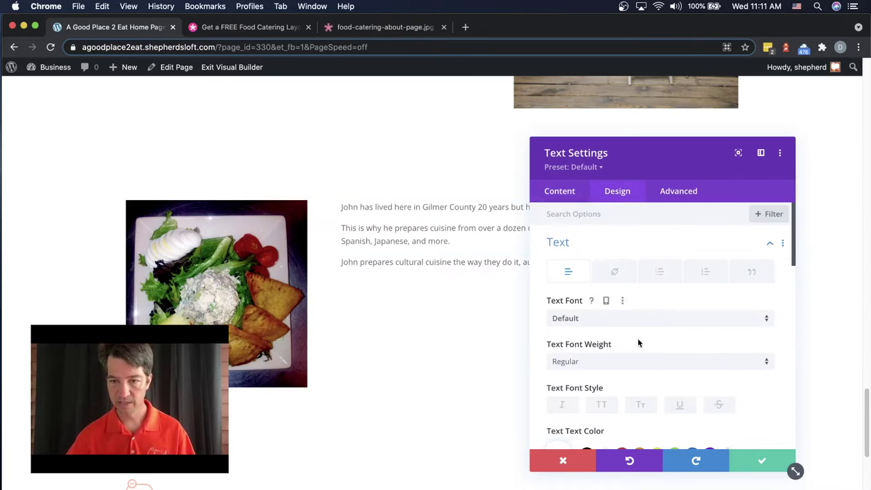
scroll(638, 342, down, 5)
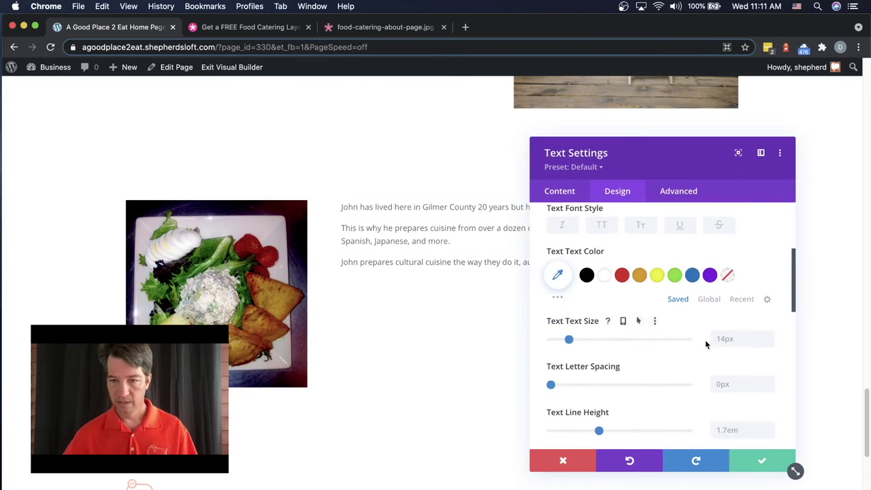
click(728, 334)
text(22)
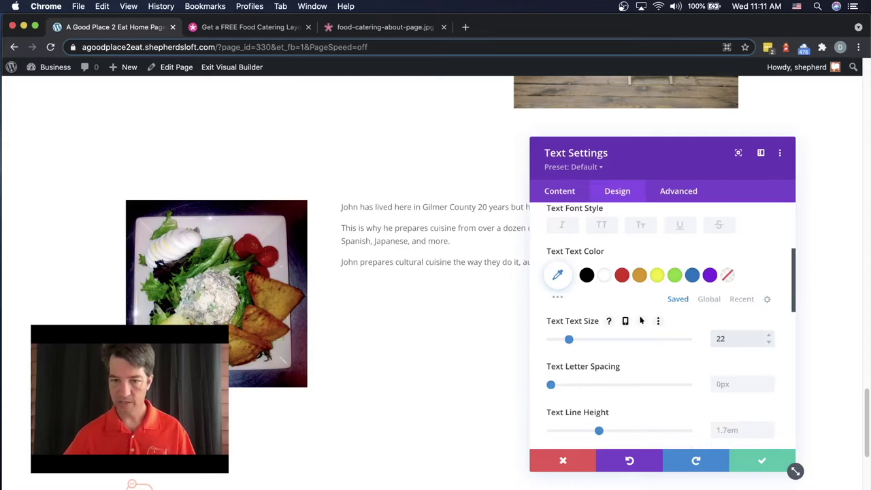
text(px)
scroll(684, 393, down, 2)
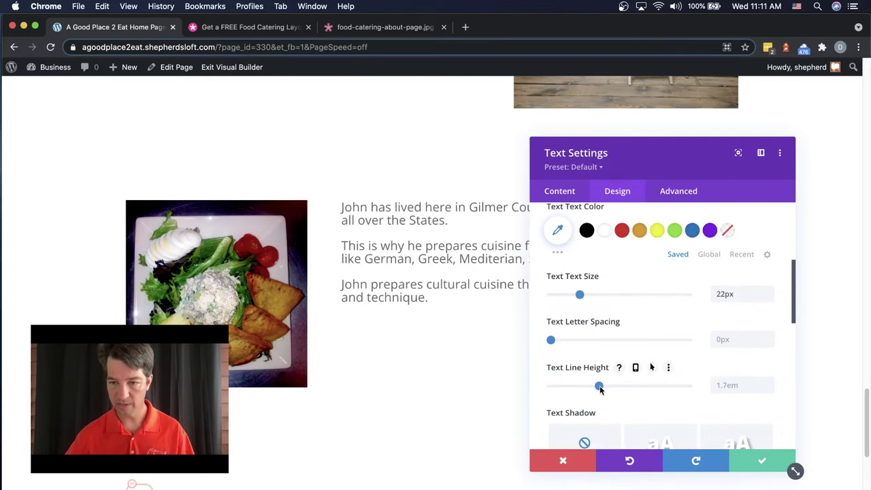
drag(601, 388, 603, 388)
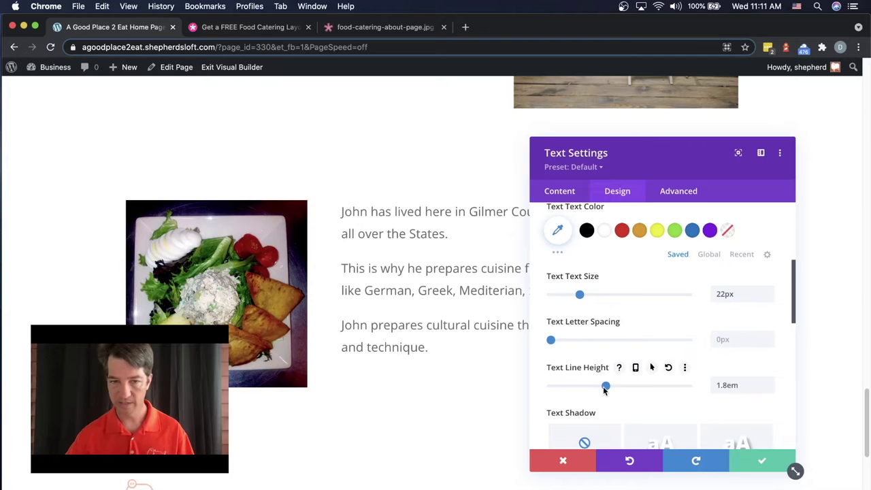
click(763, 461)
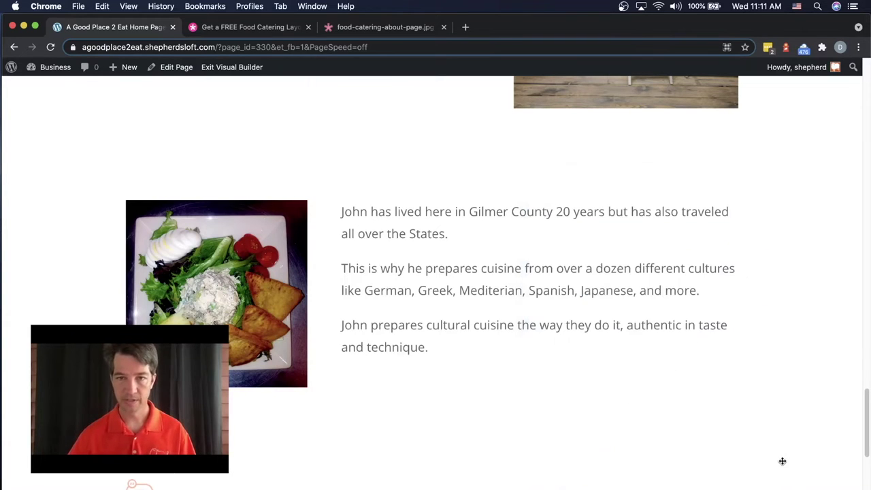
- Set the background color of the section with the salad plate image to solid black and save it
mouse_move(176, 242)
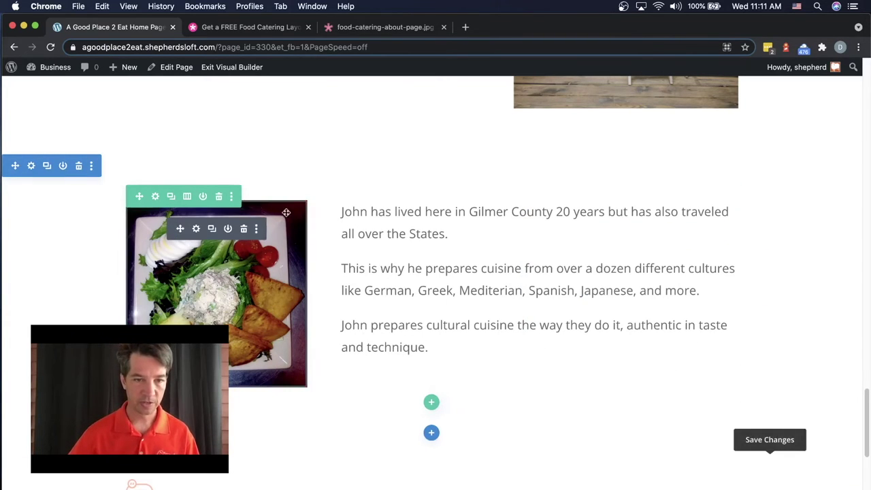
click(32, 166)
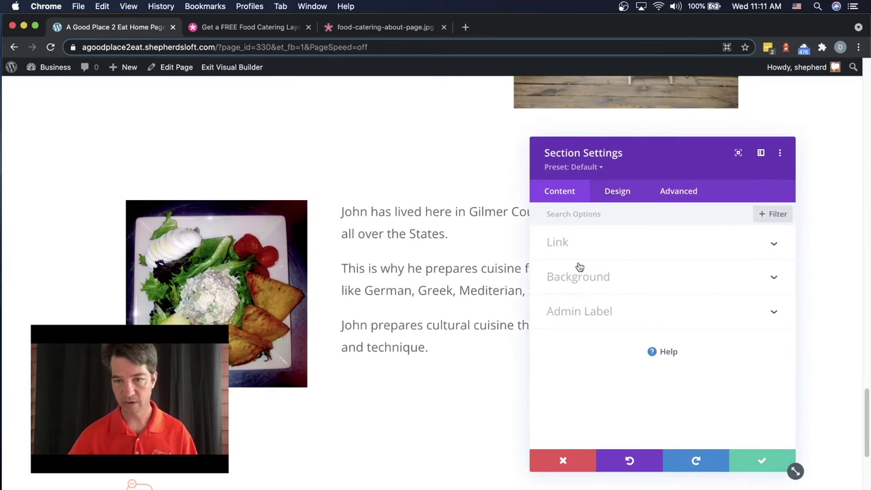
click(593, 278)
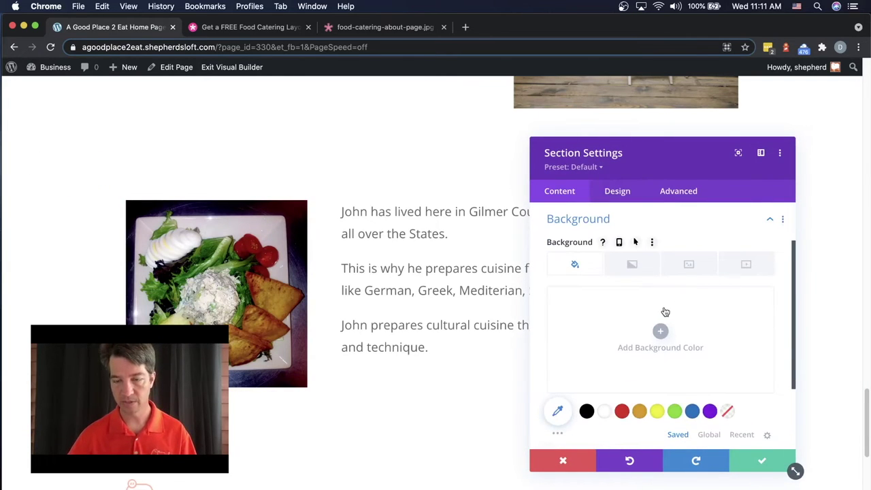
click(587, 412)
click(622, 411)
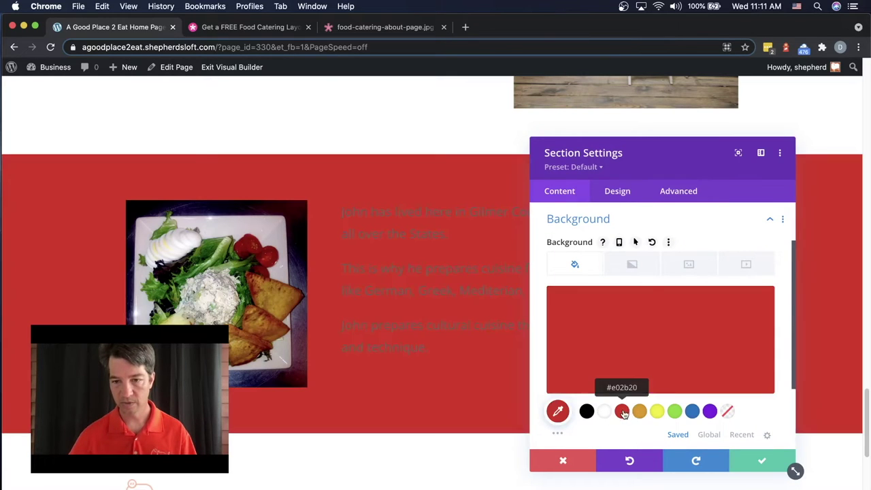
scroll(646, 363, down, 2)
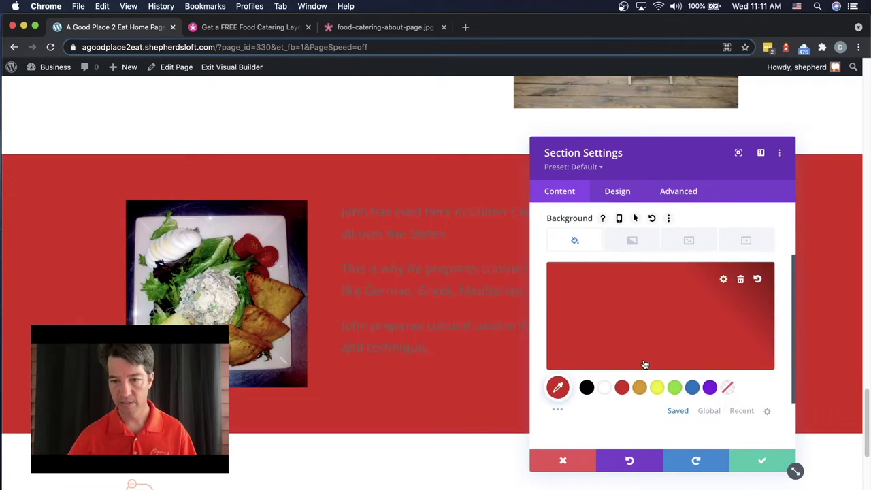
click(557, 387)
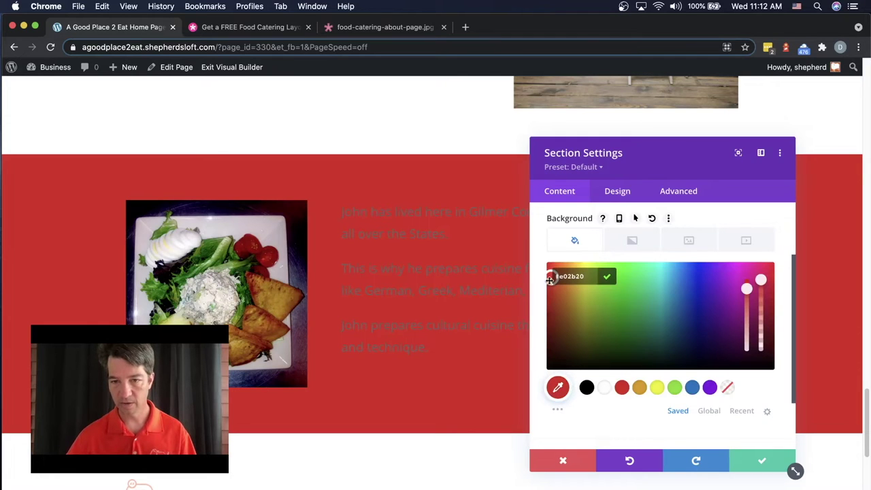
drag(549, 278, 548, 365)
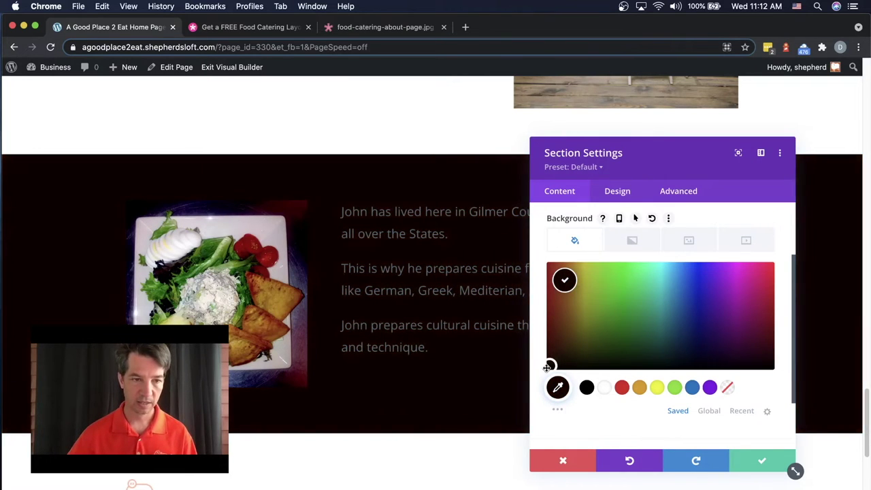
click(586, 387)
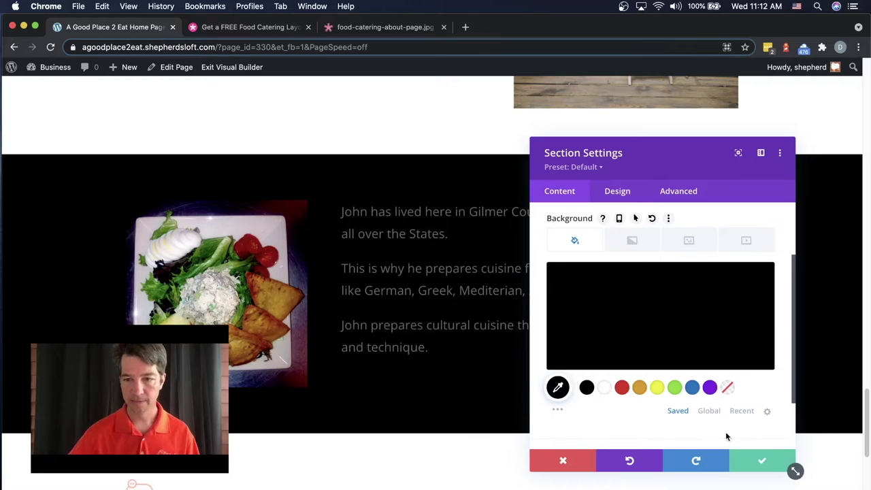
click(763, 463)
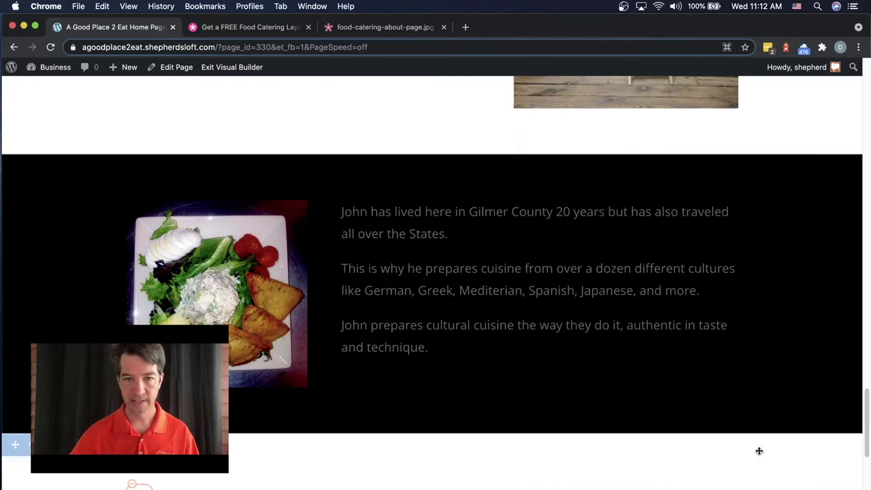
- Find the light text option in the chef paragraph's Text module, set its text color to Light, and save
click(519, 229)
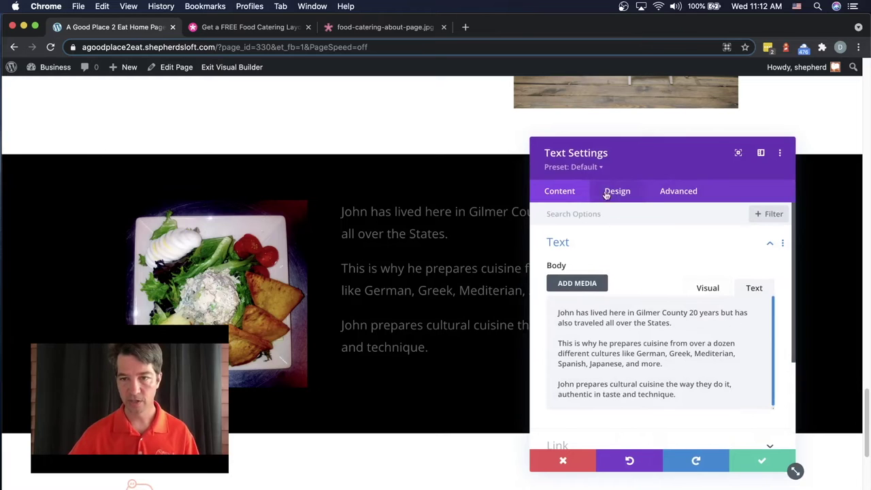
click(565, 215)
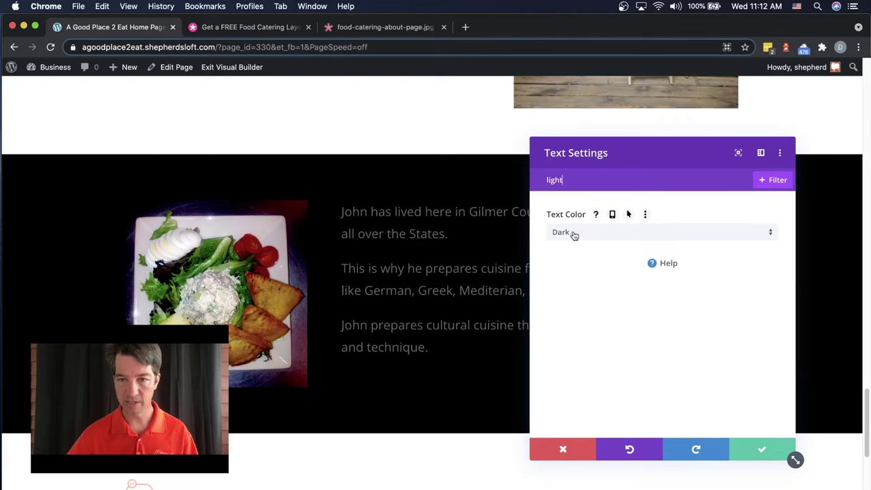
click(589, 235)
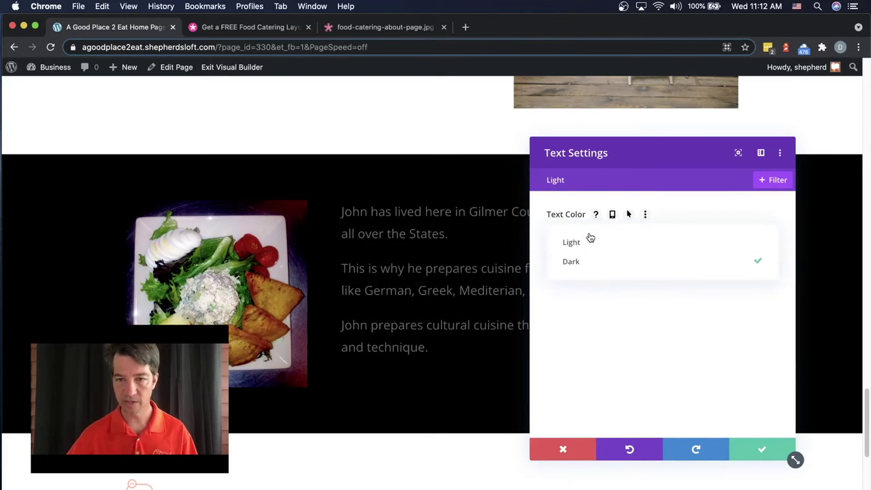
click(588, 242)
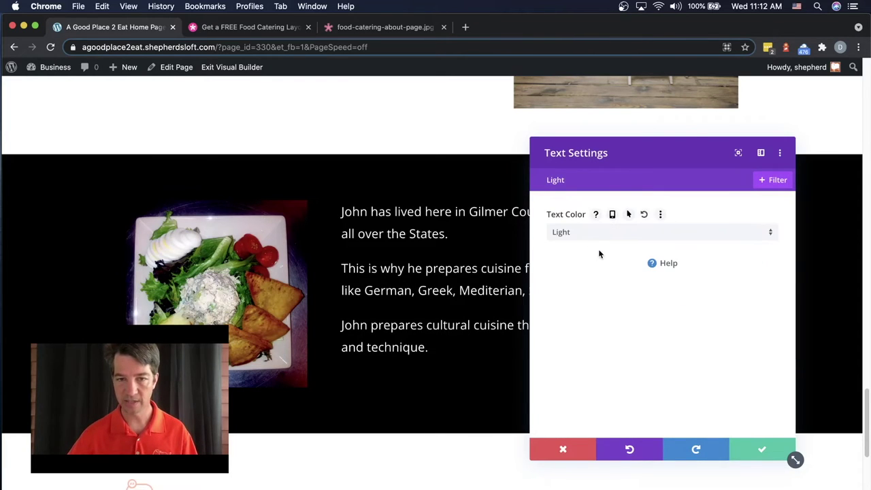
click(762, 449)
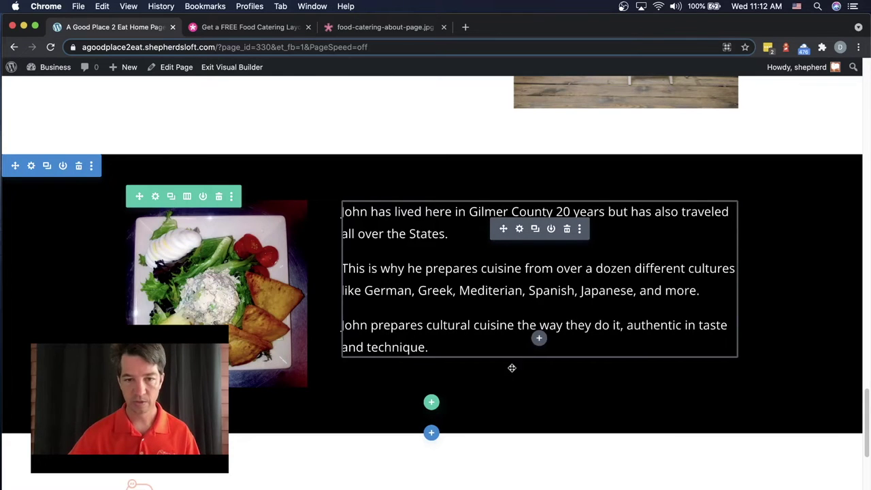
- Change the black section's row layout to two equal half-width columns
click(188, 197)
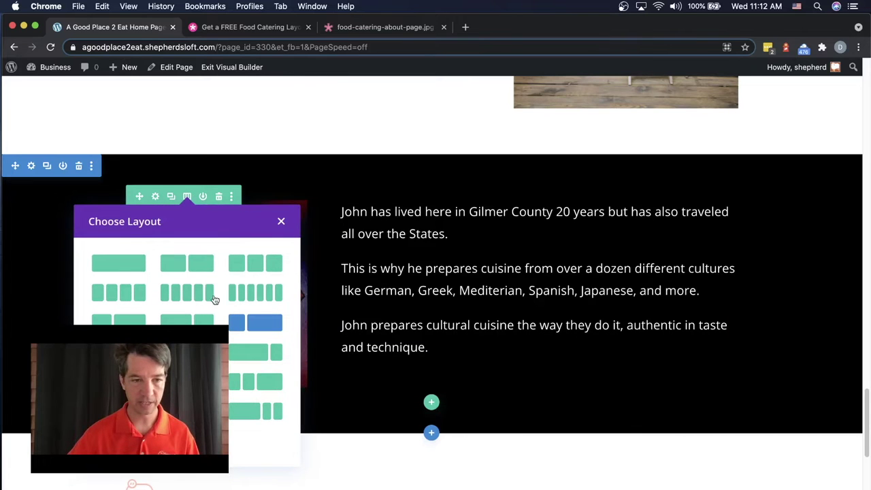
click(192, 265)
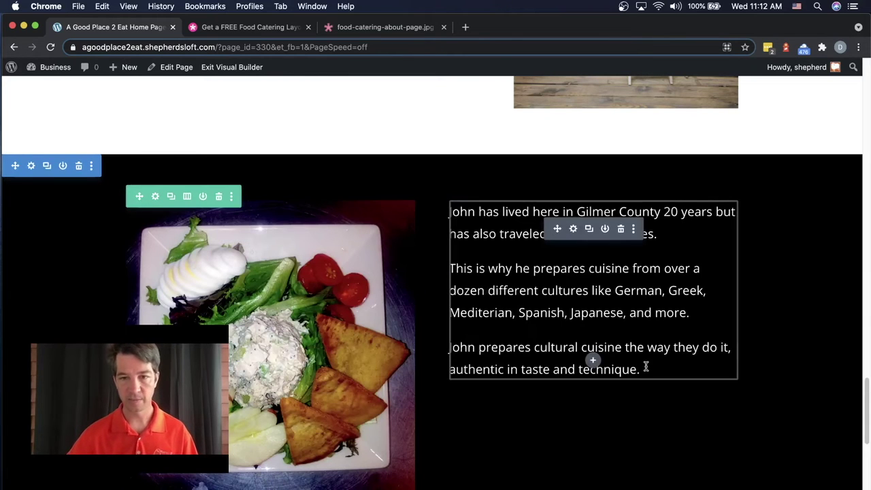
scroll(646, 366, down, 1)
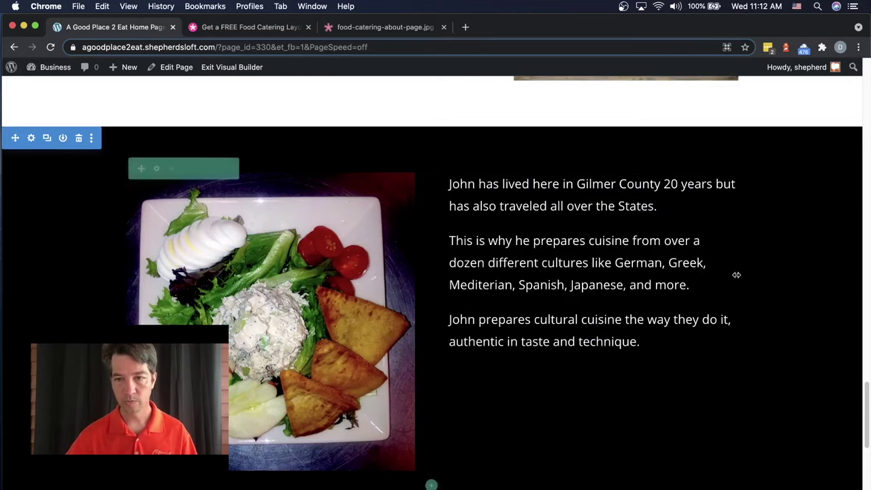
scroll(735, 274, down, 1)
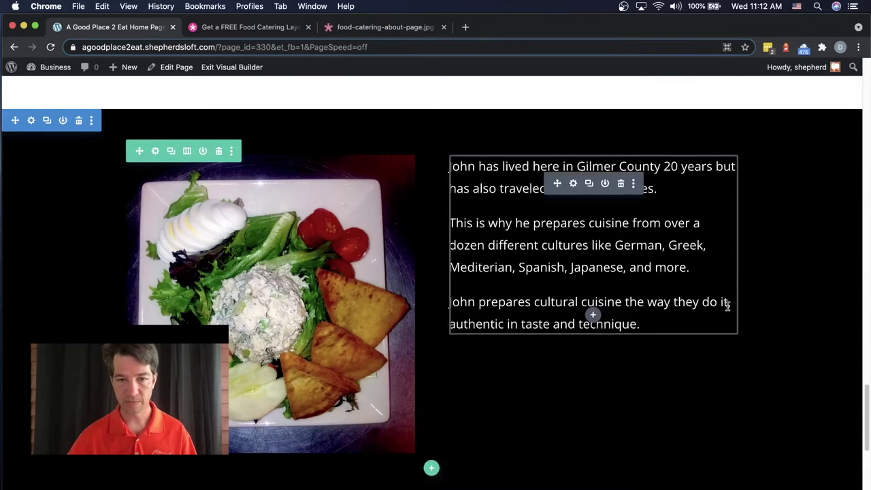
scroll(777, 297, down, 3)
scroll(651, 303, up, 3)
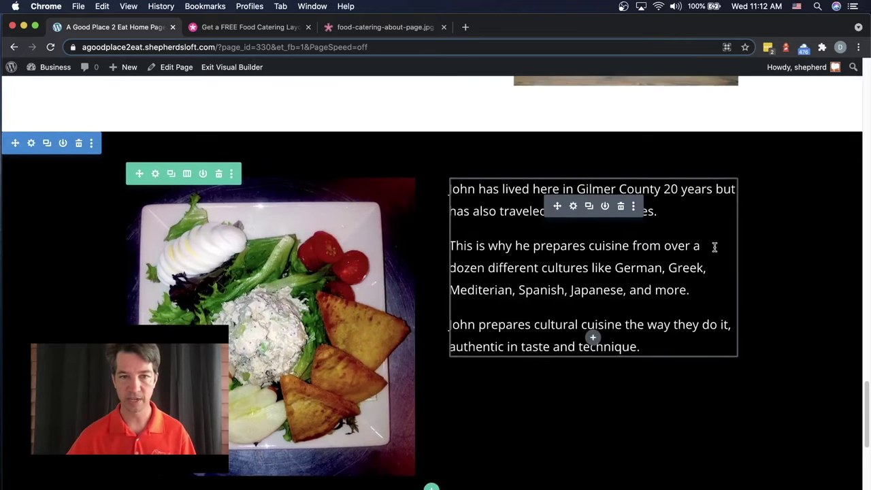
- Review how the white text-and-image section and the black section below it look together above Testimonials
scroll(713, 247, up, 10)
scroll(714, 247, up, 6)
scroll(714, 247, down, 4)
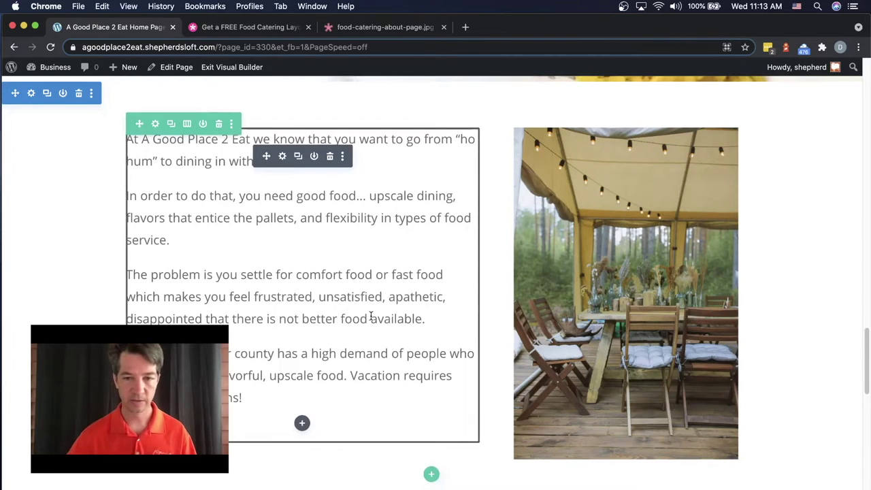
scroll(371, 316, down, 3)
scroll(660, 226, down, 10)
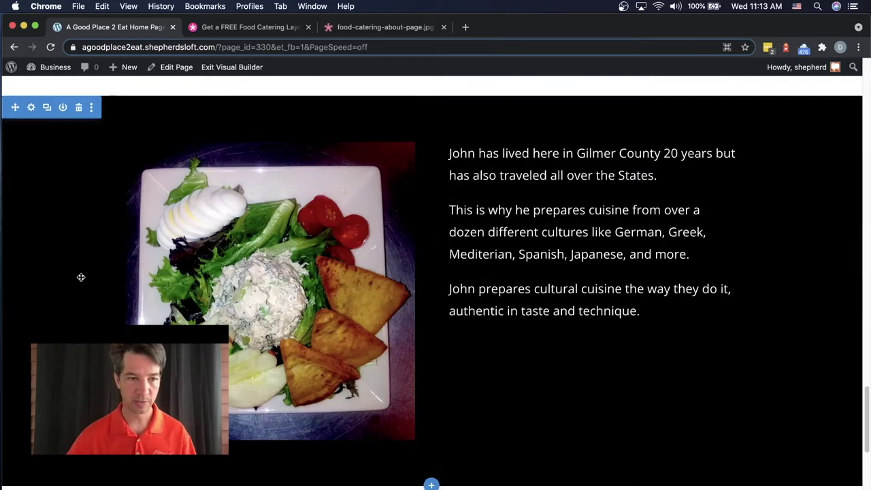
scroll(645, 265, down, 5)
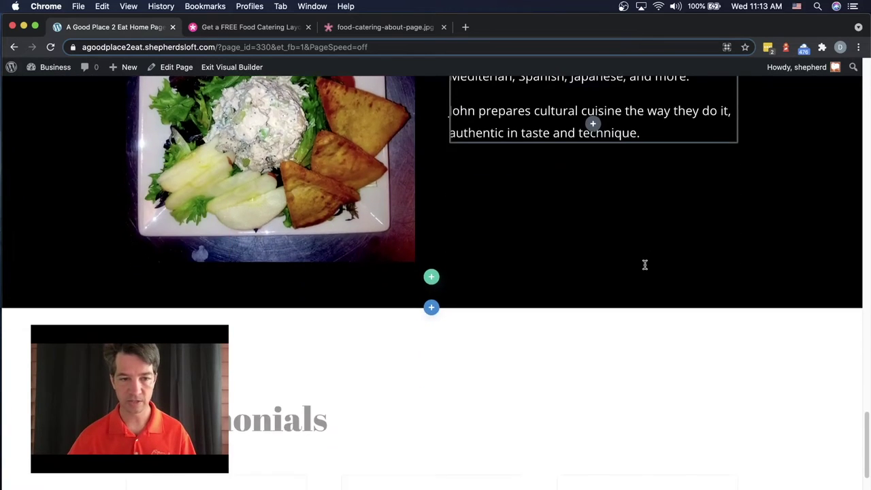
scroll(645, 264, up, 10)
scroll(645, 264, up, 12)
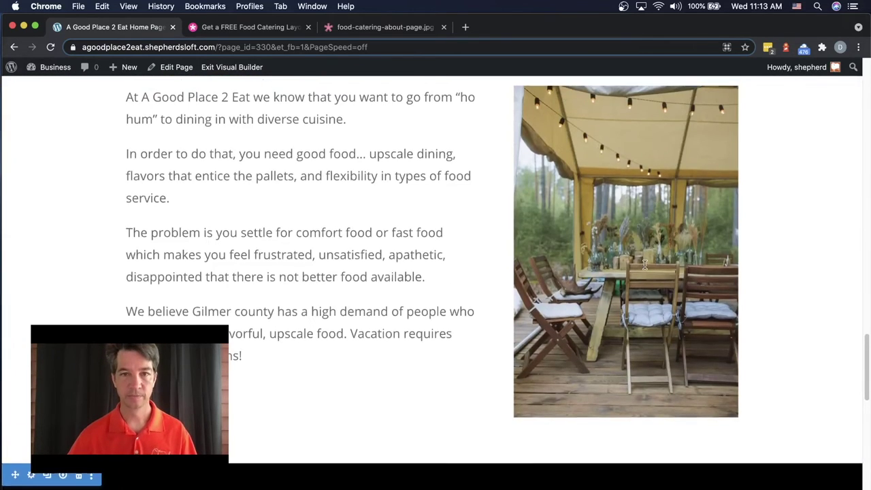
- Review the order and styling of the page sections from the chef introduction down to Testimonials
scroll(584, 266, up, 12)
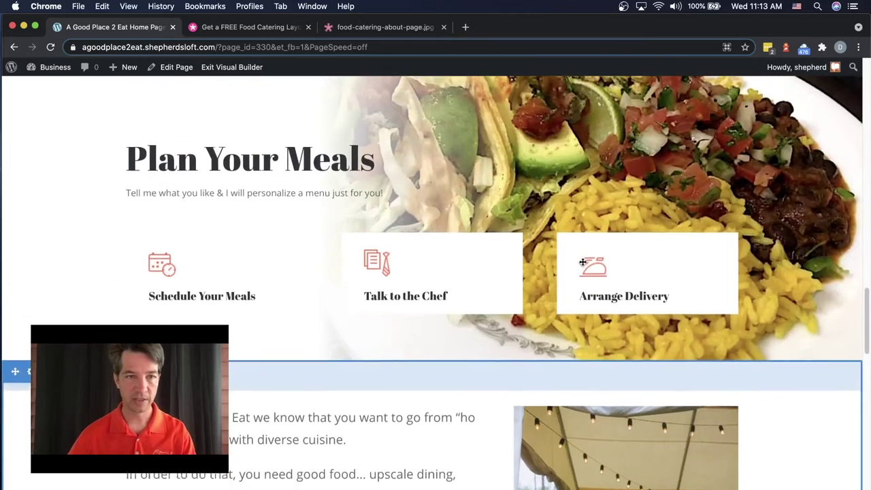
scroll(296, 281, up, 4)
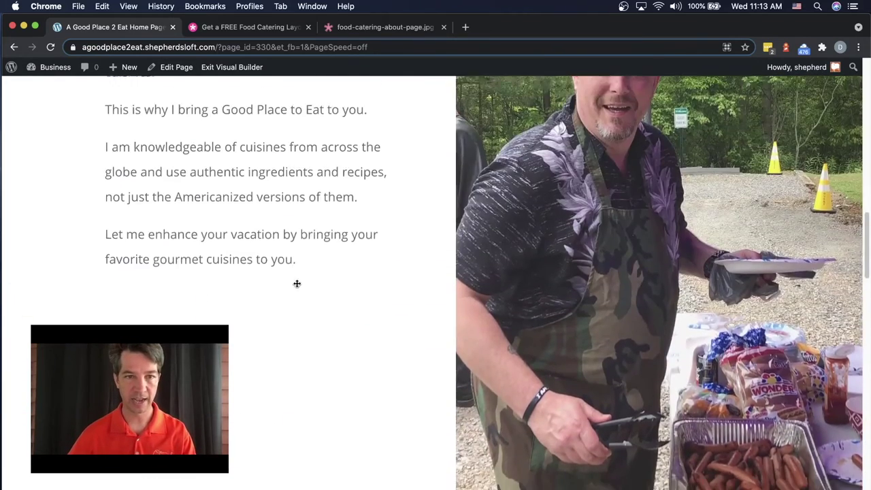
scroll(308, 278, down, 10)
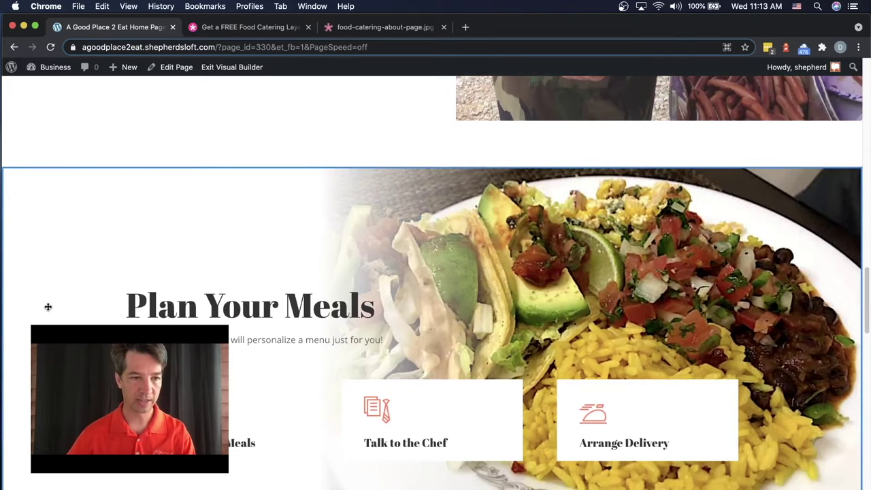
scroll(435, 327, down, 15)
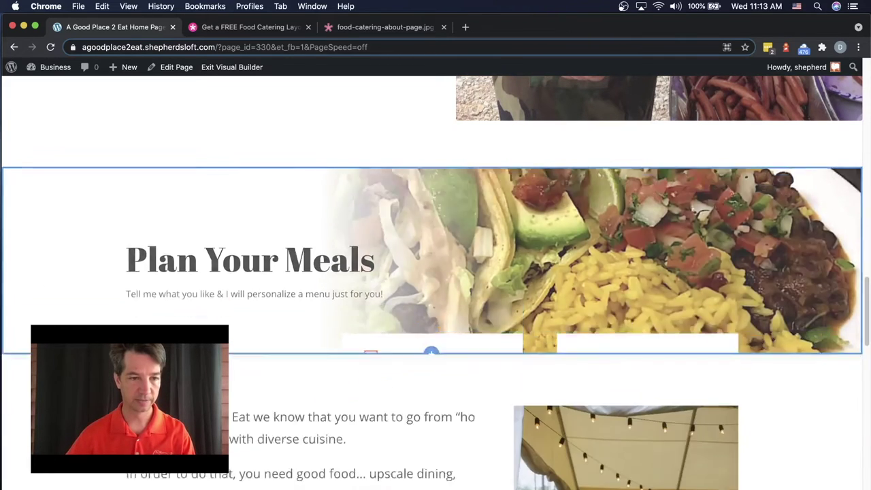
scroll(435, 282, down, 5)
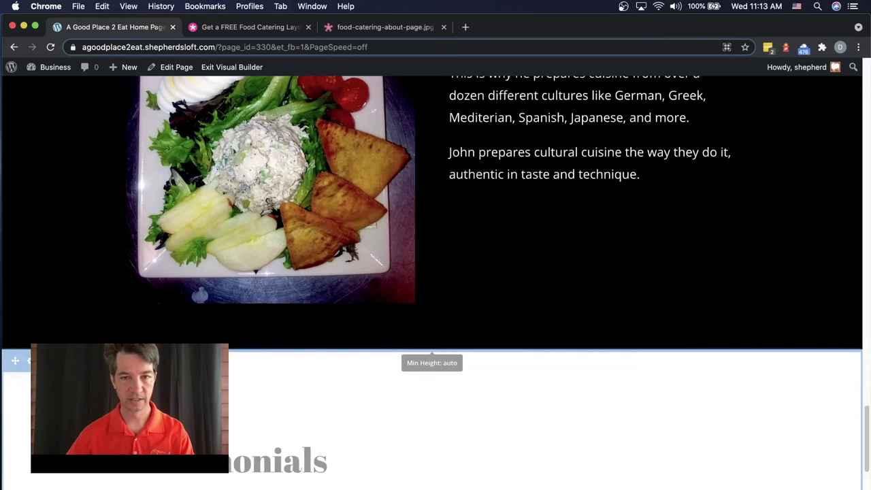
scroll(286, 323, down, 3)
scroll(286, 325, up, 5)
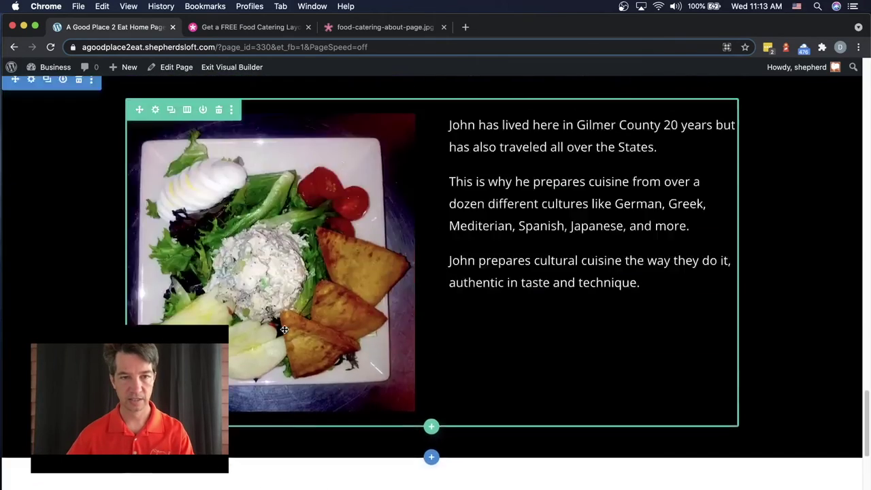
scroll(284, 330, up, 15)
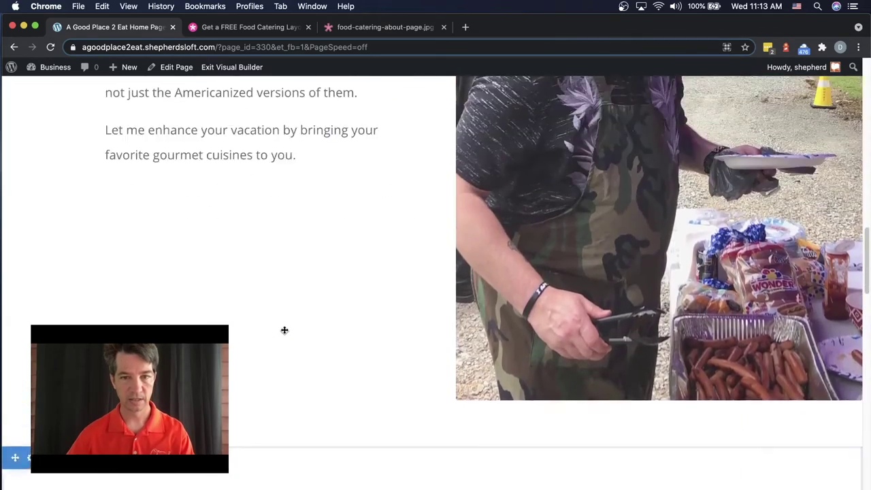
scroll(285, 330, up, 3)
- Move the white text-and-image section with the tent photo below the Plan Your Meals section
scroll(284, 330, down, 10)
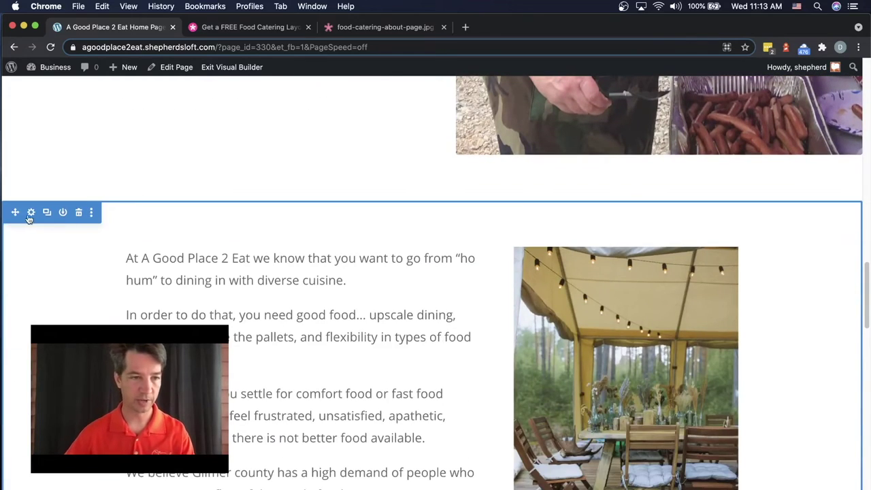
mouse_move(15, 214)
mouse_down()
mouse_move(31, 306)
mouse_move(57, 299)
mouse_move(59, 337)
mouse_up()
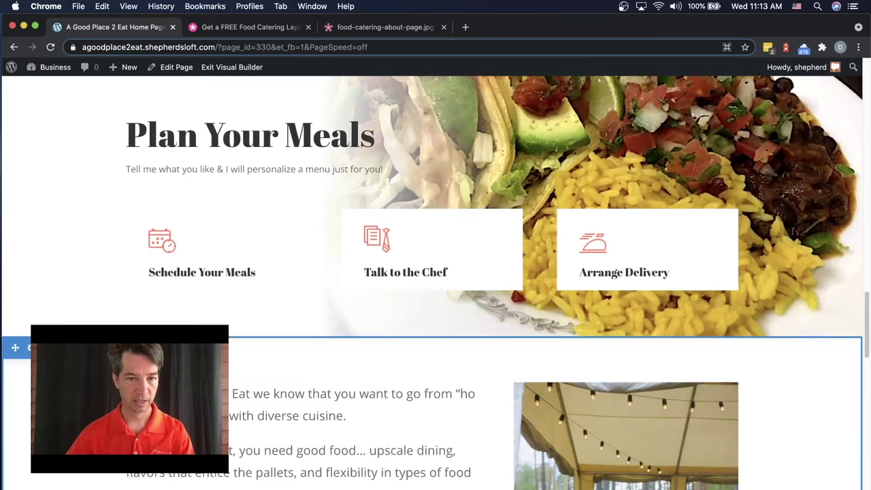
scroll(136, 279, up, 5)
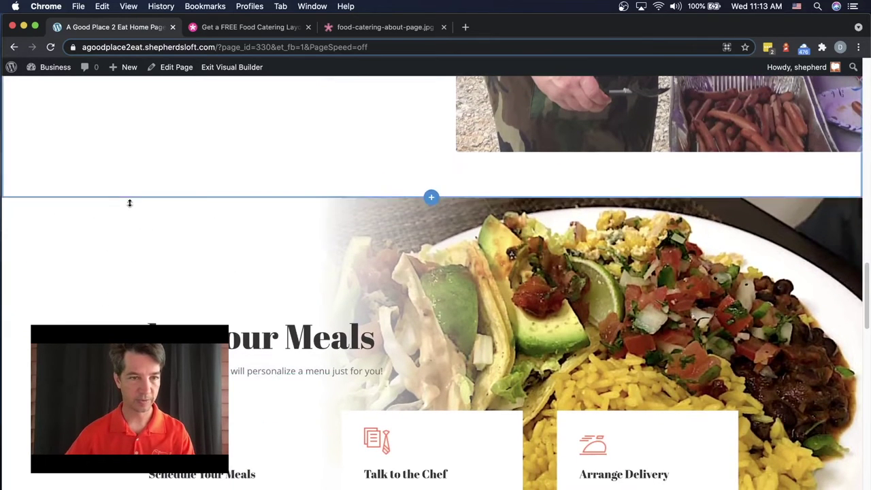
mouse_move(129, 206)
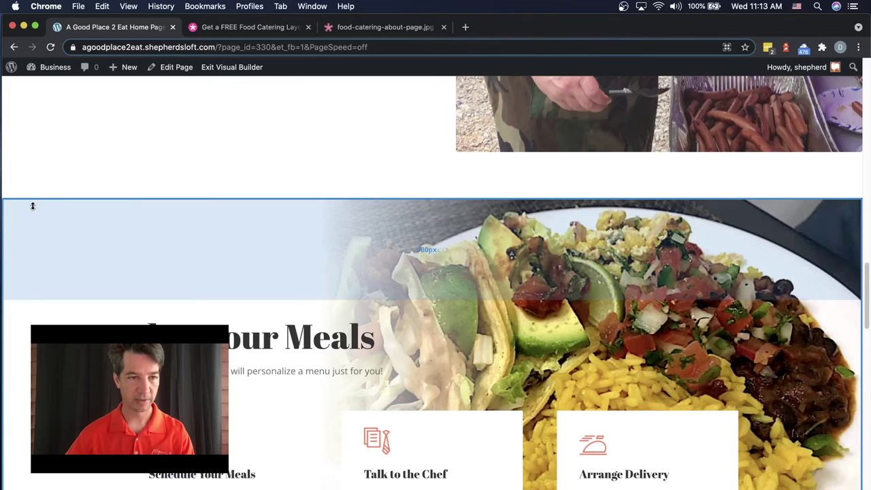
scroll(116, 311, down, 6)
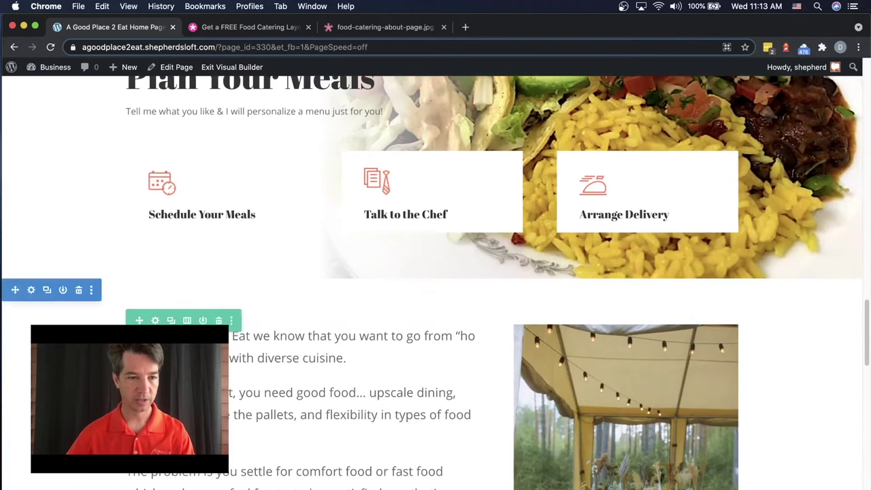
- Try to move the white text-and-image section up above Plan Your Meals
drag(14, 290, 15, 237)
scroll(14, 245, up, 8)
drag(25, 291, 26, 296)
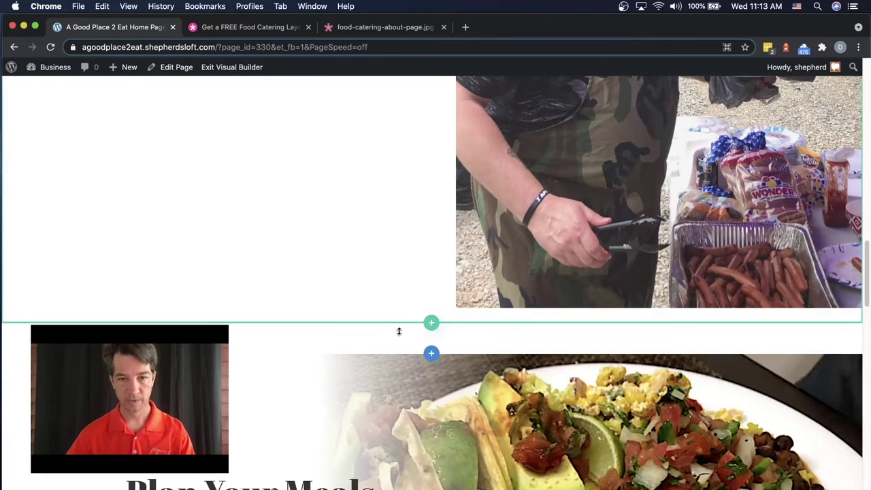
- Remove the bottom padding of the chef section and its row so the photo meets the Plan Your Meals section
drag(395, 338, 387, 269)
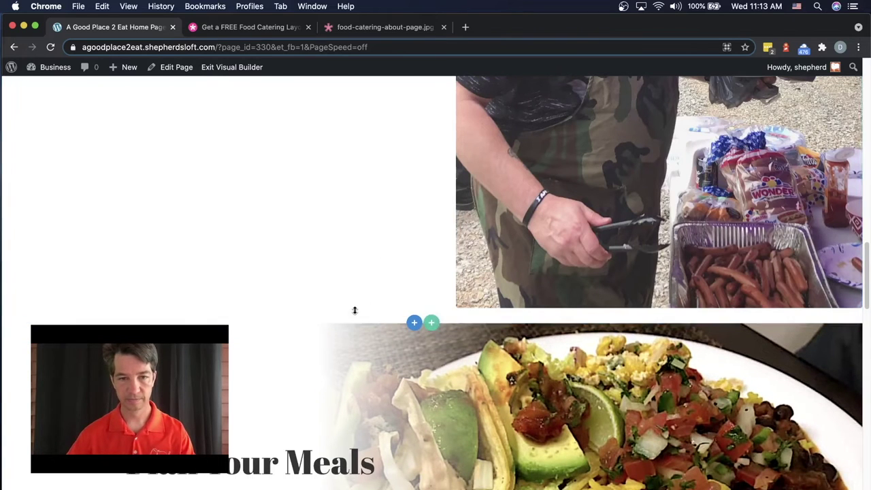
drag(354, 309, 353, 287)
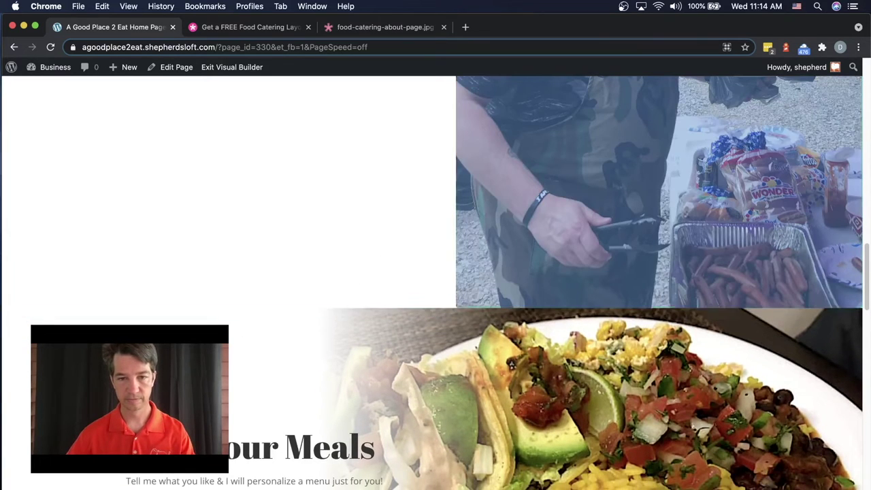
scroll(539, 299, up, 5)
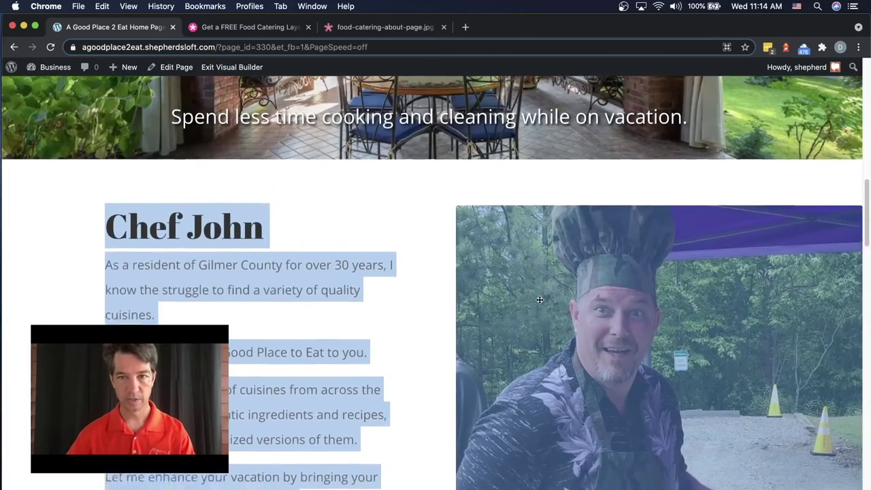
scroll(539, 320, down, 5)
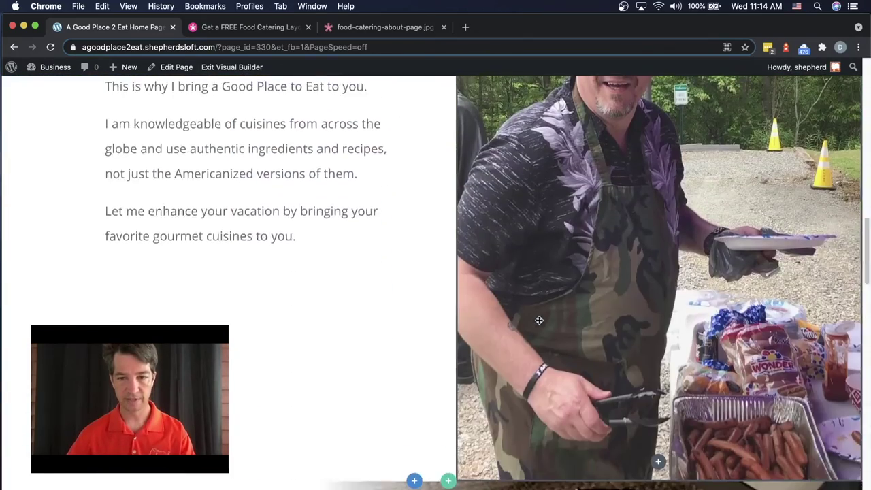
- Check how the chef section, Plan Your Meals and the white text-and-image section flow together
scroll(539, 320, down, 5)
scroll(544, 321, up, 3)
scroll(558, 322, down, 3)
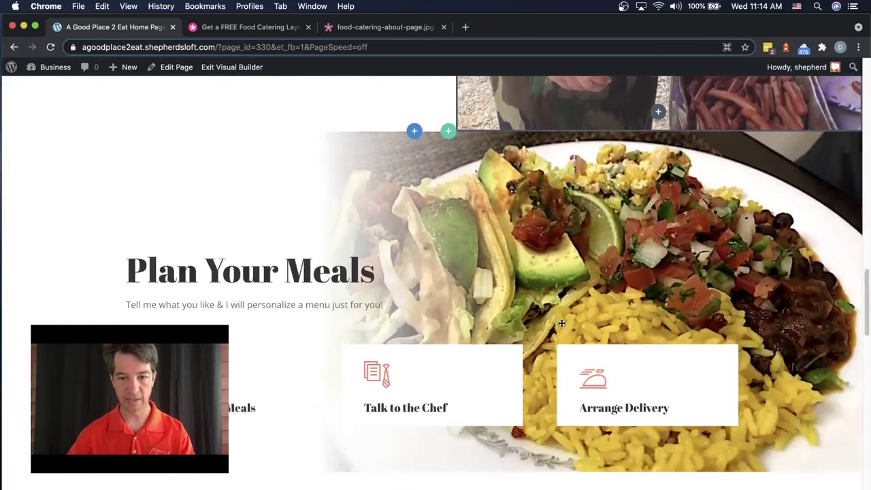
scroll(562, 323, down, 2)
scroll(565, 320, up, 6)
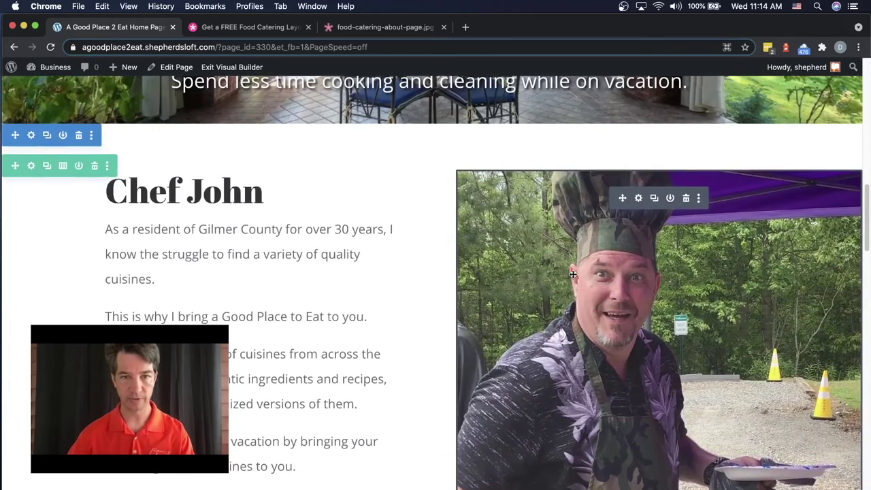
scroll(613, 301, down, 6)
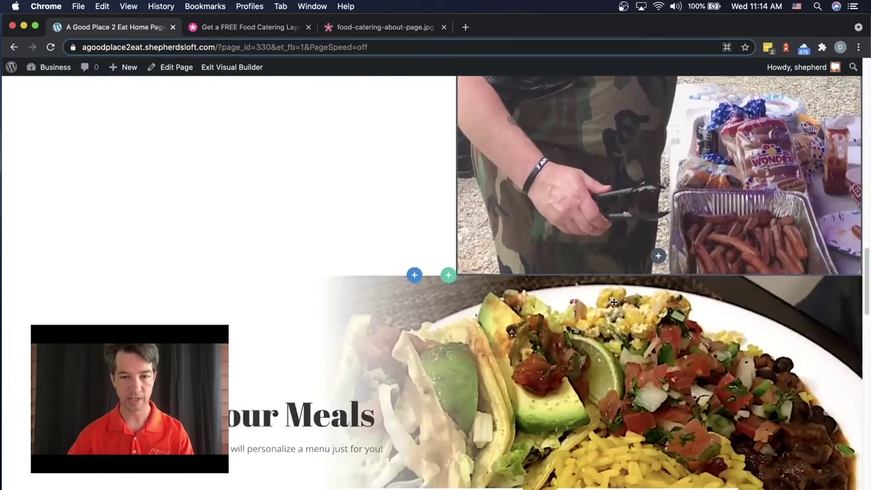
scroll(613, 301, down, 5)
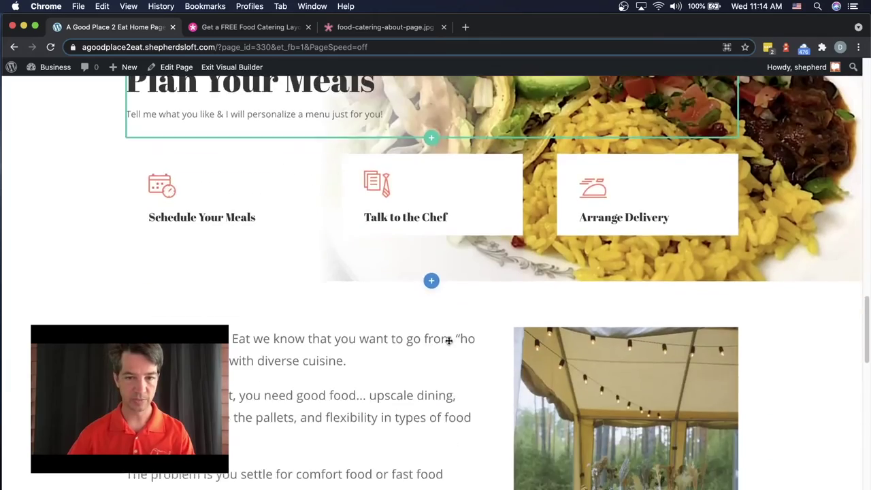
scroll(448, 340, down, 2)
scroll(517, 333, up, 5)
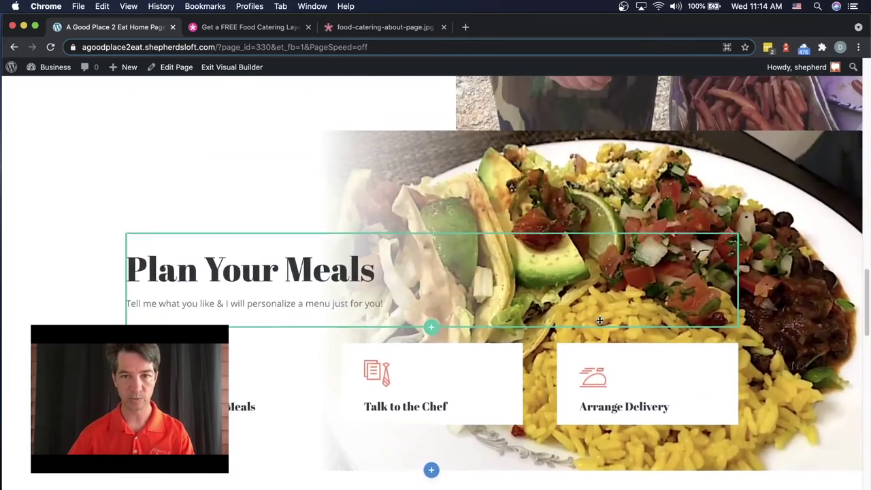
- Swap the chef section's contents, moving the photo into the left column and the introduction text into the right column
scroll(599, 321, up, 10)
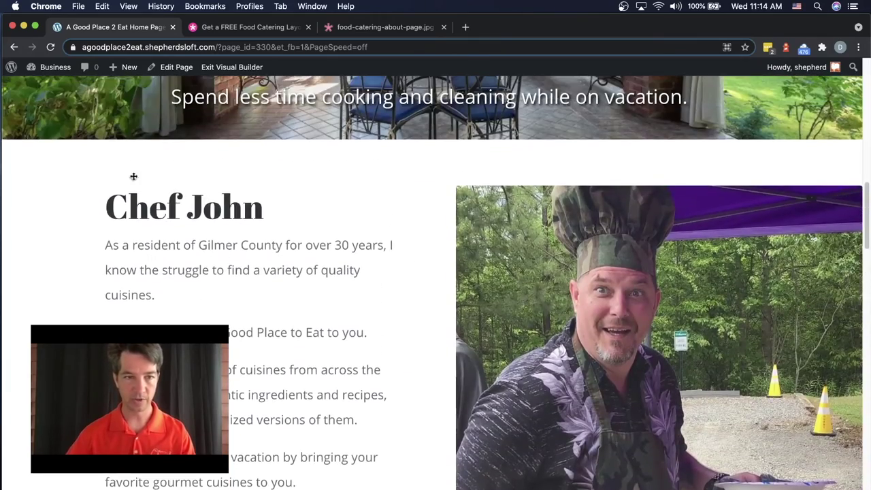
mouse_move(68, 199)
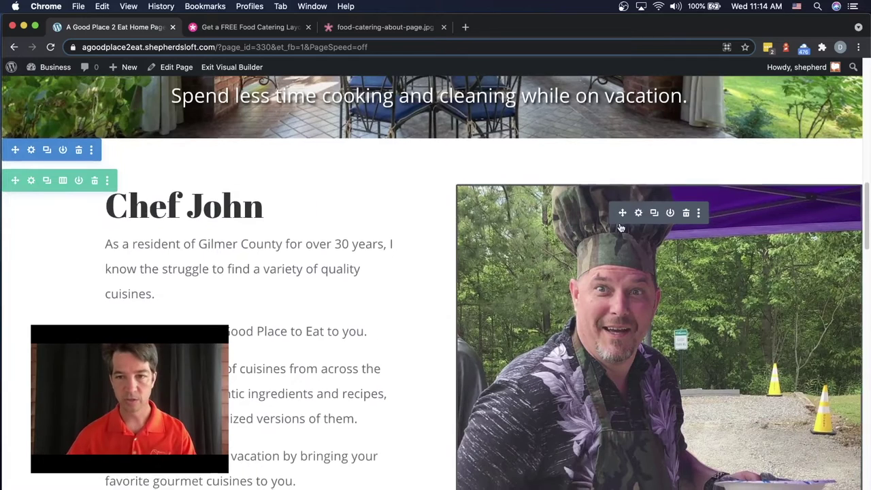
scroll(616, 228, down, 2)
drag(621, 165, 272, 278)
scroll(410, 270, down, 5)
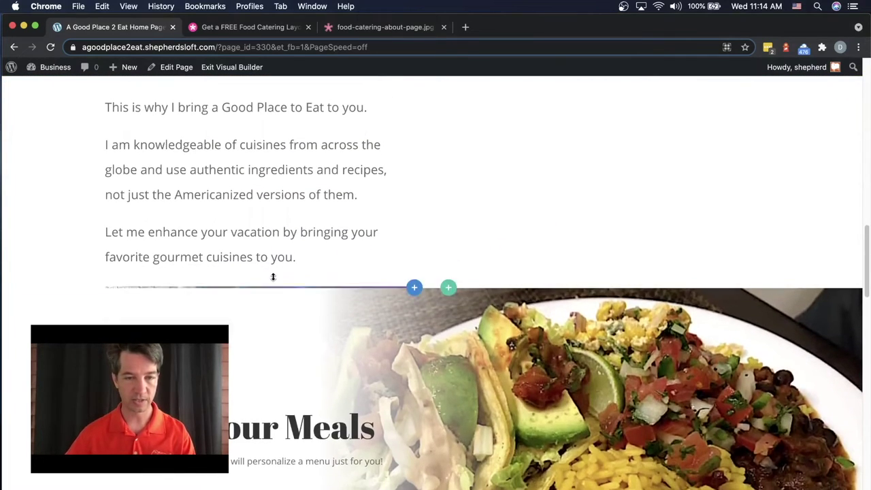
scroll(272, 275, up, 3)
scroll(196, 242, up, 4)
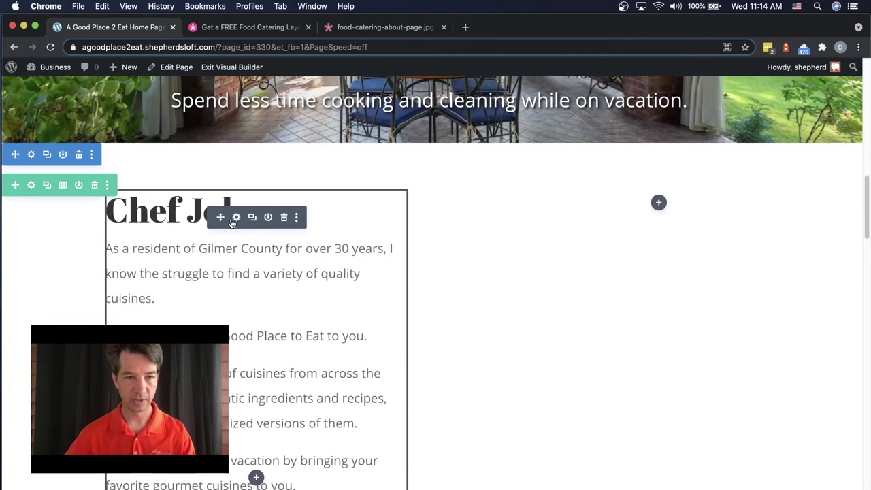
drag(220, 216, 564, 284)
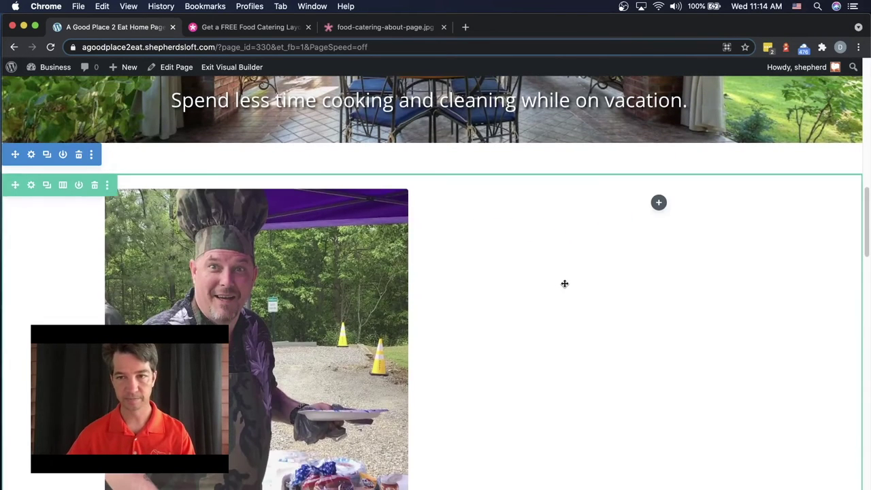
- Reduce the top padding of the chef section below the hero image
scroll(511, 286, down, 3)
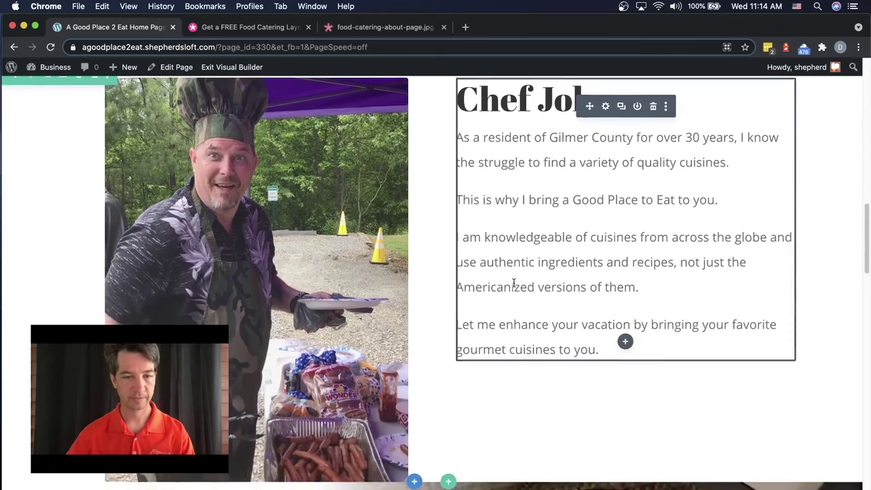
scroll(510, 286, up, 6)
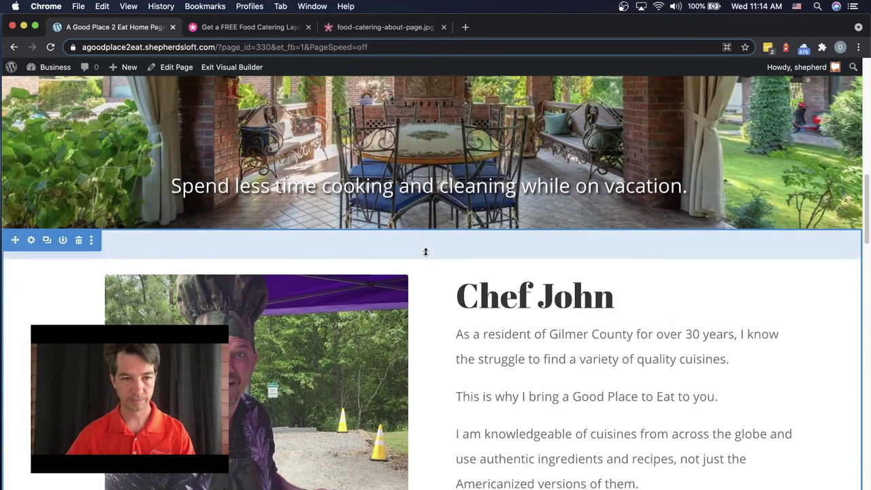
drag(424, 250, 427, 229)
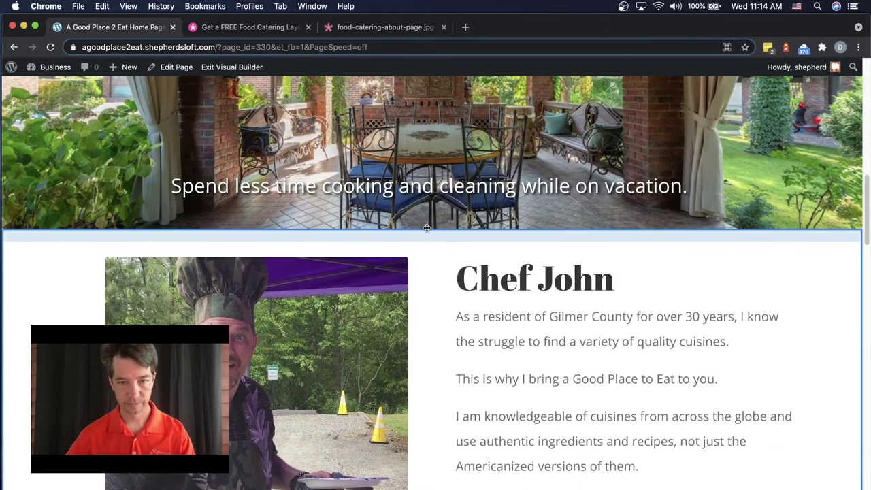
- Review the rearranged chef section and its transitions to the hero image and Plan Your Meals
scroll(506, 252, down, 3)
scroll(507, 252, down, 5)
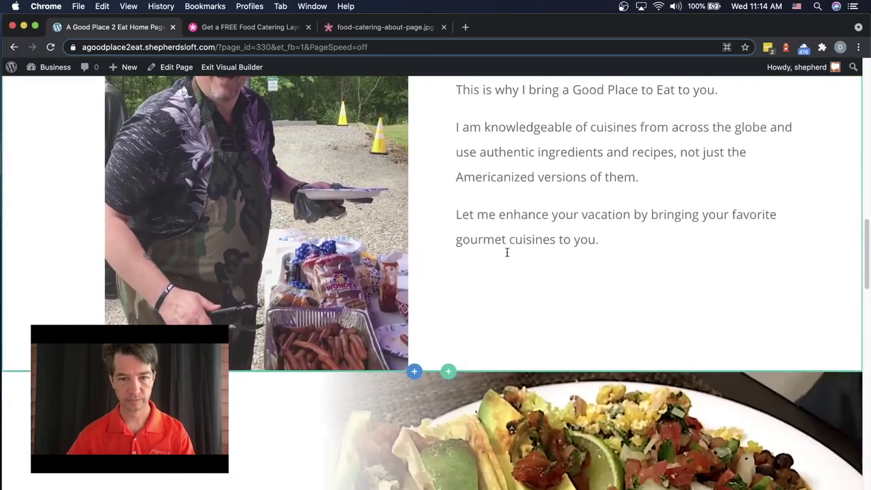
scroll(388, 272, up, 4)
scroll(363, 277, up, 2)
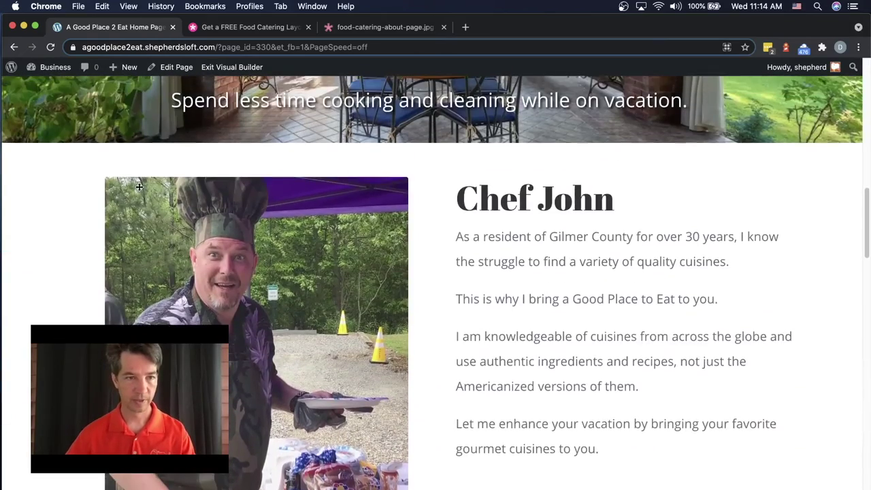
scroll(504, 231, down, 1)
scroll(539, 225, down, 10)
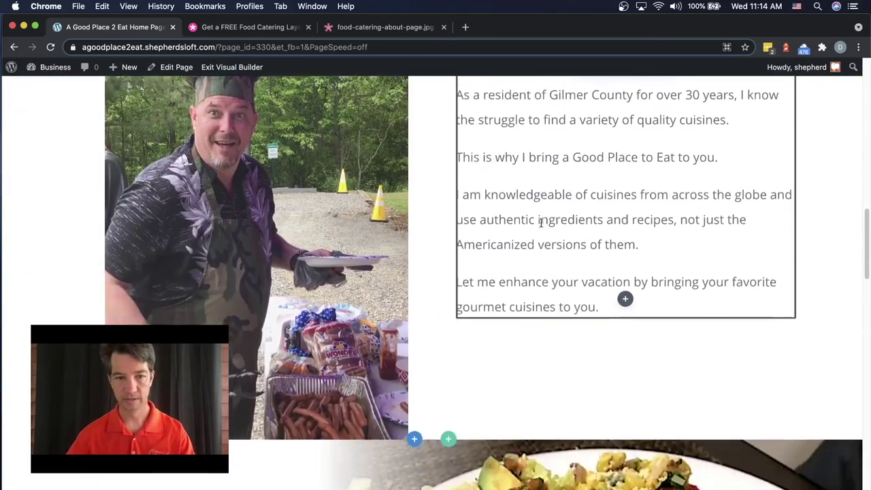
scroll(544, 229, up, 5)
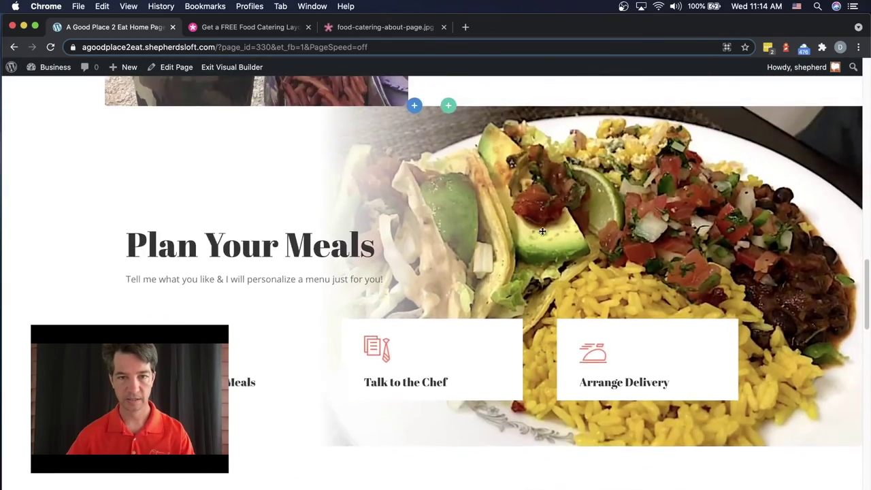
scroll(313, 245, up, 8)
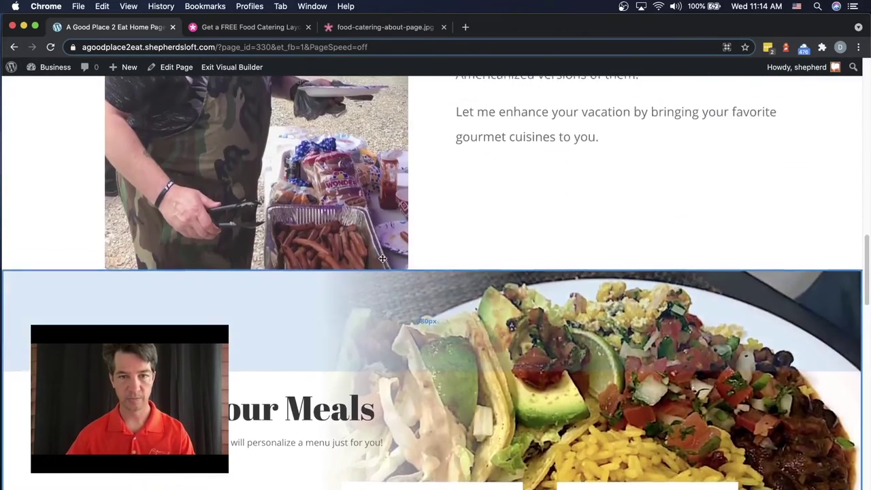
- Try removing the chef section's top padding so its content meets the bottom edge of the hero image
scroll(432, 227, up, 1)
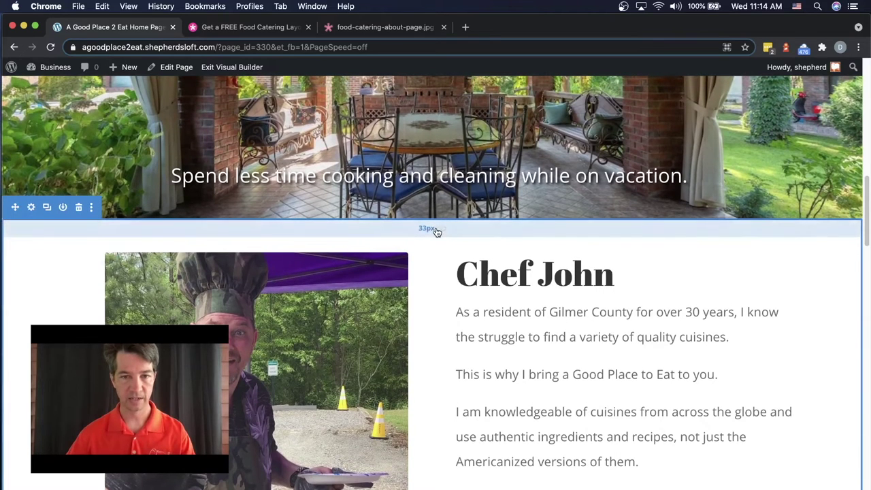
drag(465, 232, 447, 209)
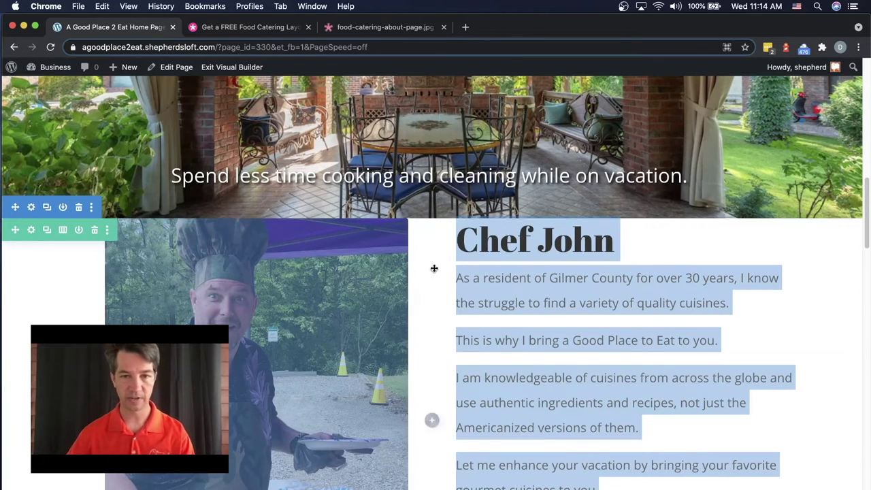
click(644, 306)
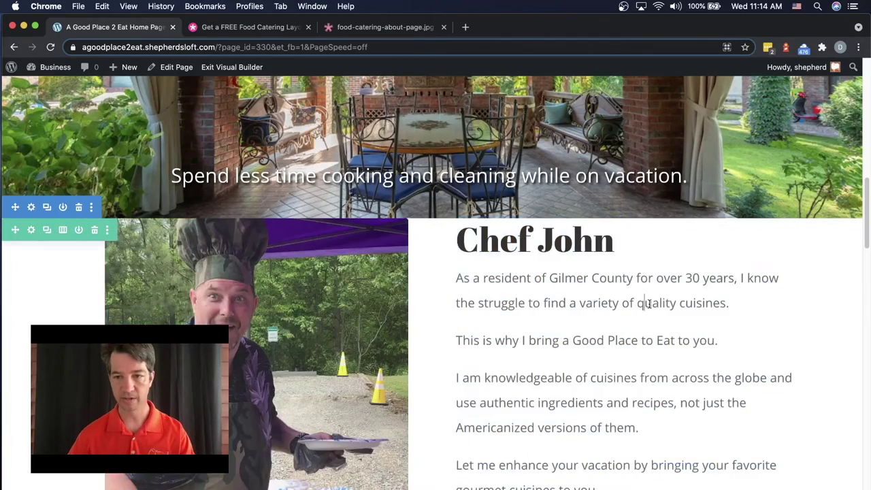
- Add top padding to the chef section and its row to open a white gap below the hero image
scroll(688, 270, up, 10)
scroll(688, 270, up, 10)
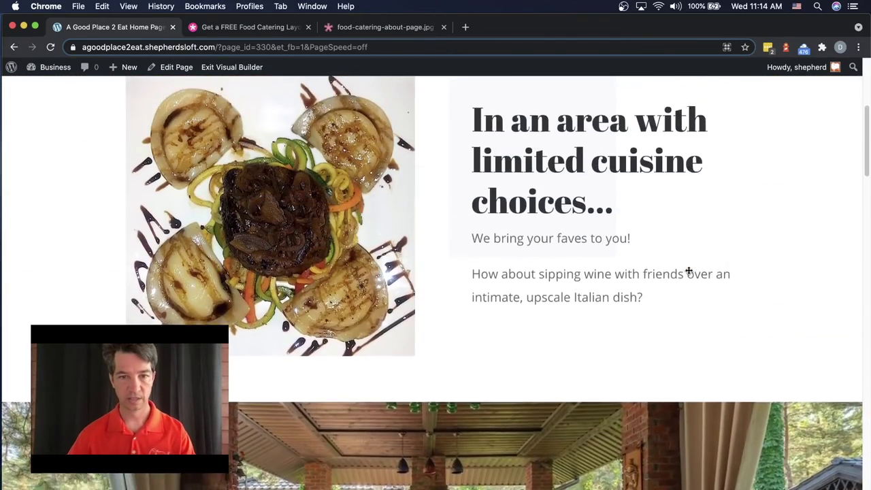
scroll(344, 321, down, 18)
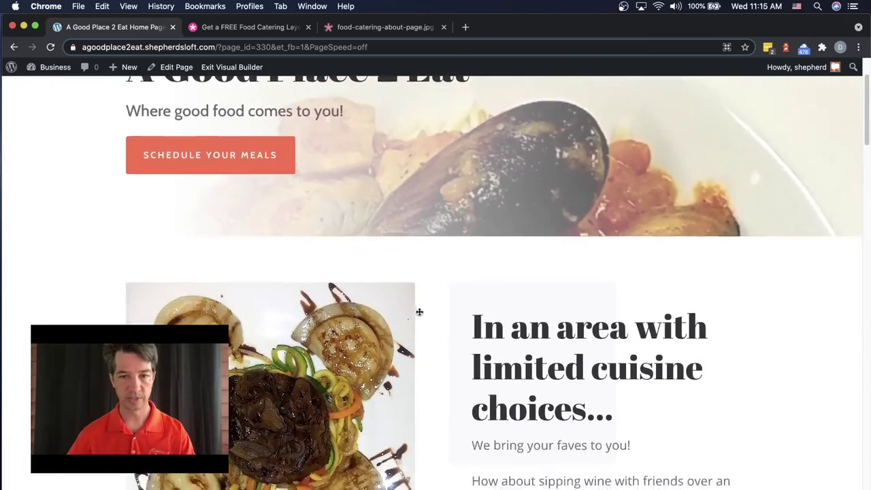
scroll(506, 292, down, 11)
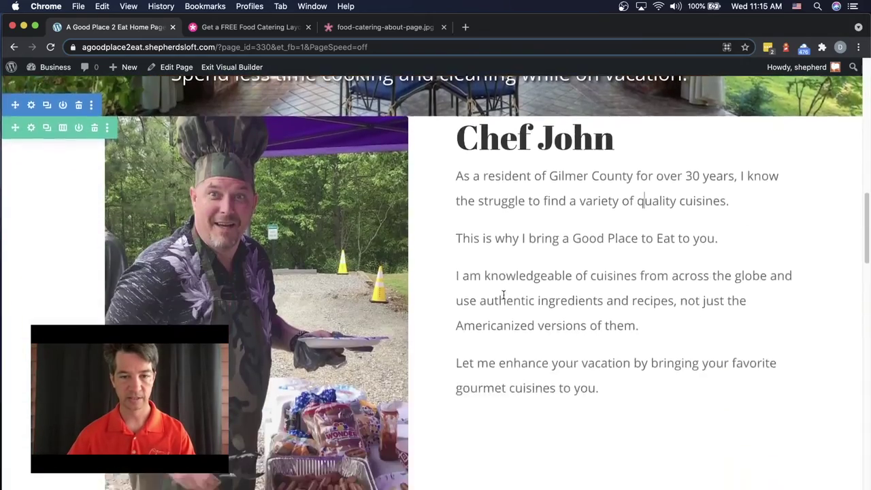
scroll(505, 292, up, 10)
scroll(505, 291, up, 1)
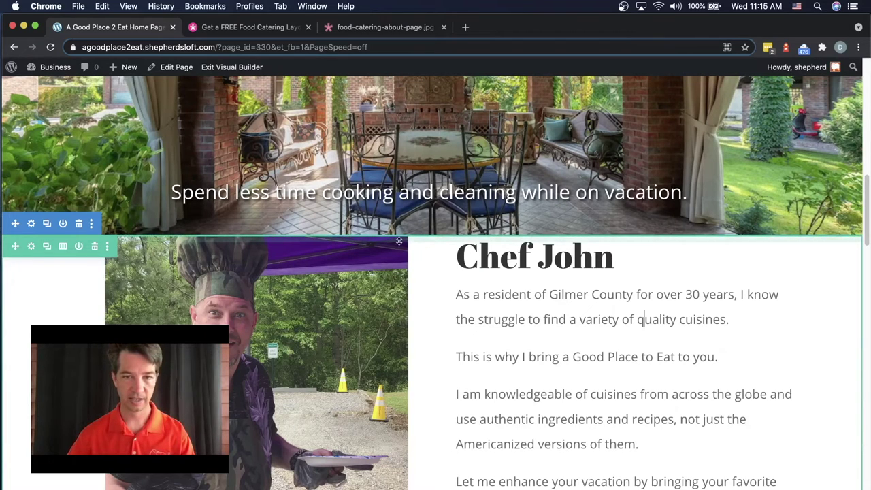
drag(408, 238, 410, 252)
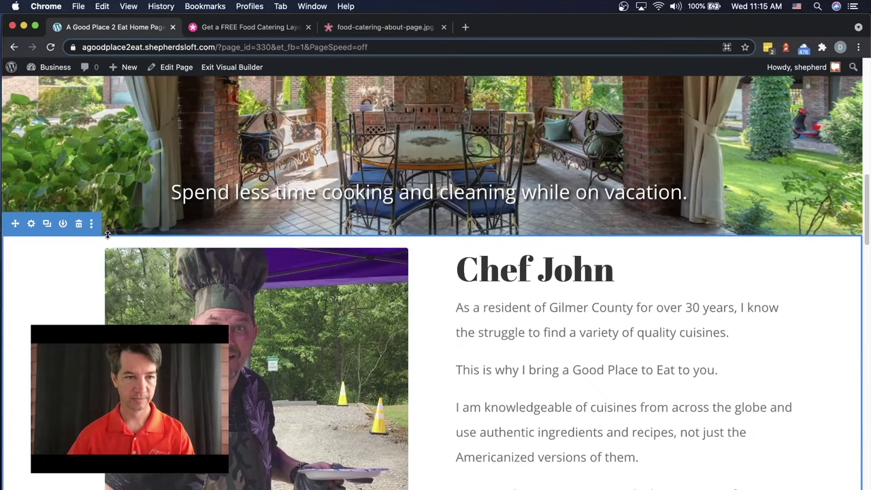
drag(107, 234, 109, 267)
scroll(51, 306, down, 5)
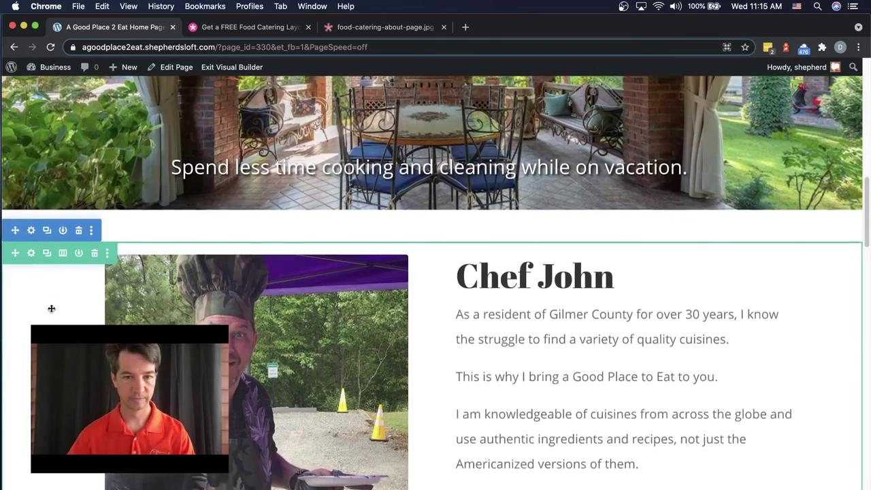
- Fine-tune the chef section's top padding, reducing it slightly, and compare the gap with the white space above the hero image
scroll(52, 304, down, 10)
scroll(64, 272, up, 12)
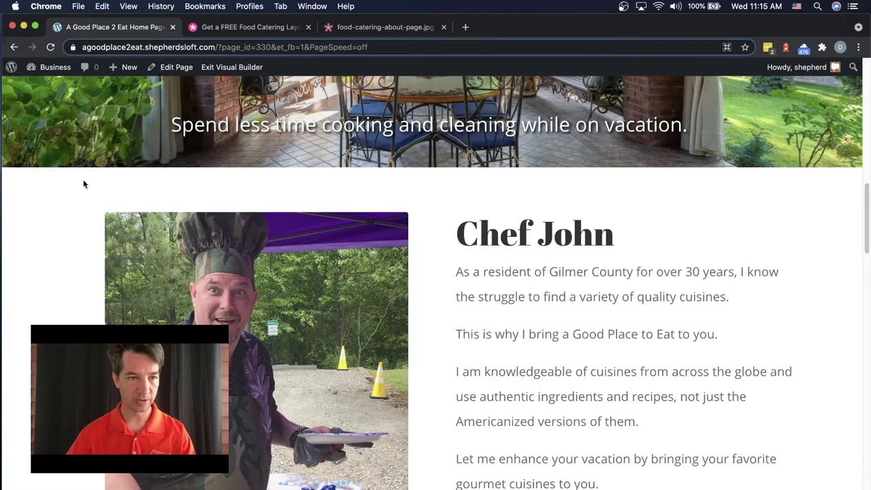
mouse_move(80, 225)
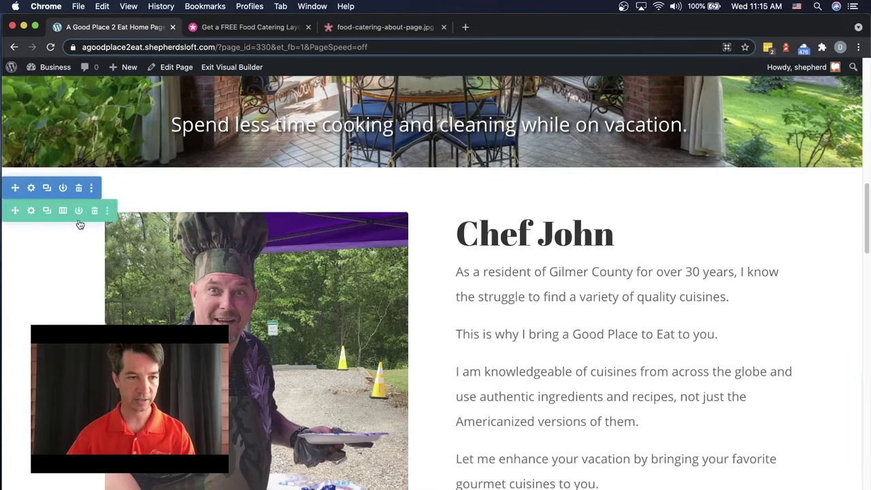
click(91, 188)
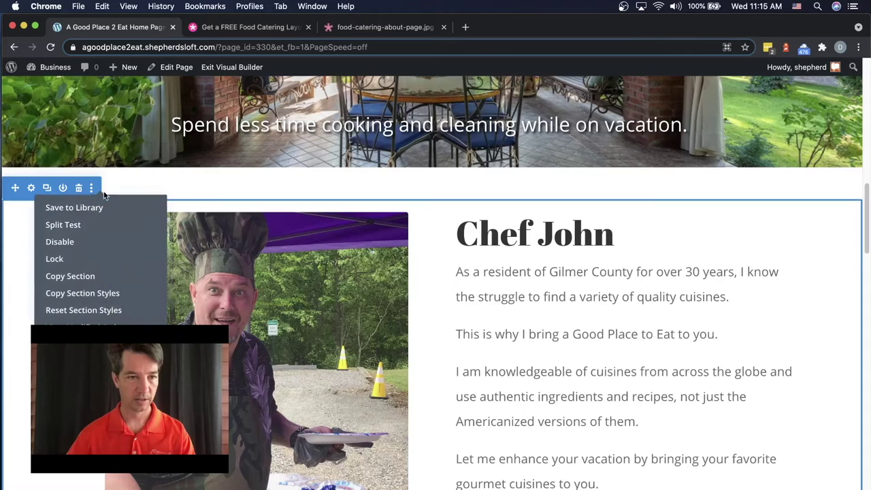
click(6, 192)
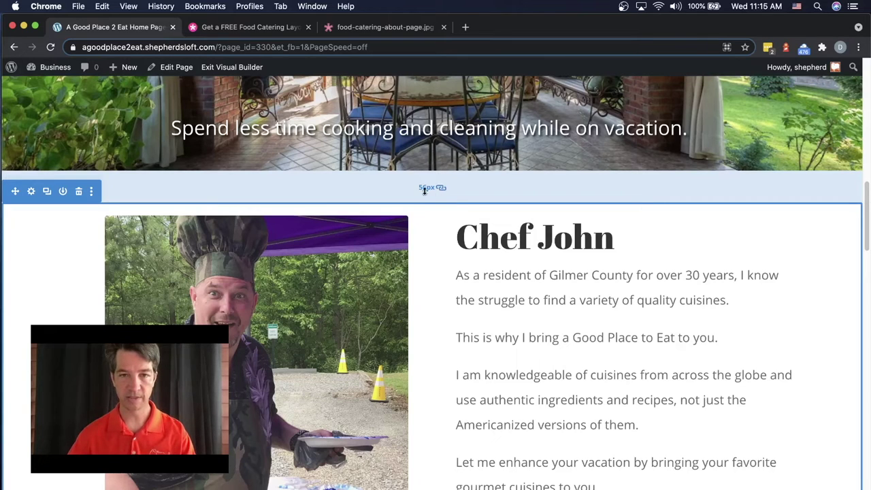
drag(468, 192, 467, 188)
scroll(468, 188, up, 8)
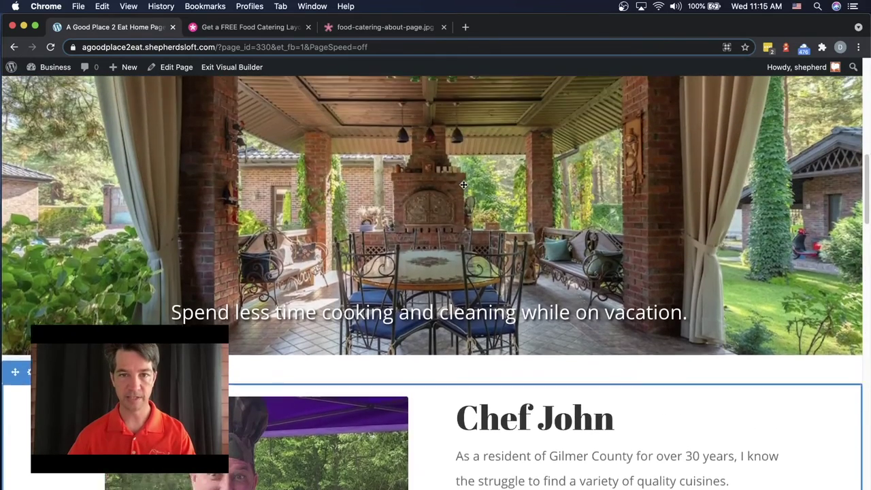
scroll(413, 261, down, 5)
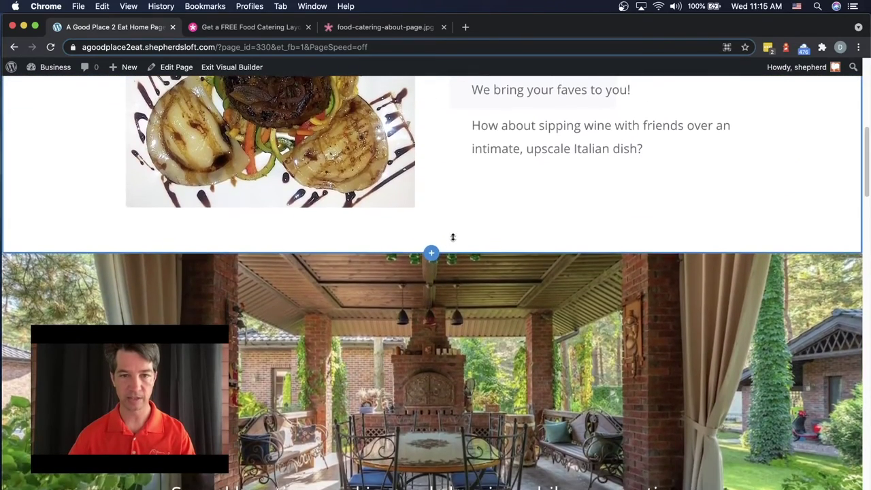
scroll(453, 250, down, 5)
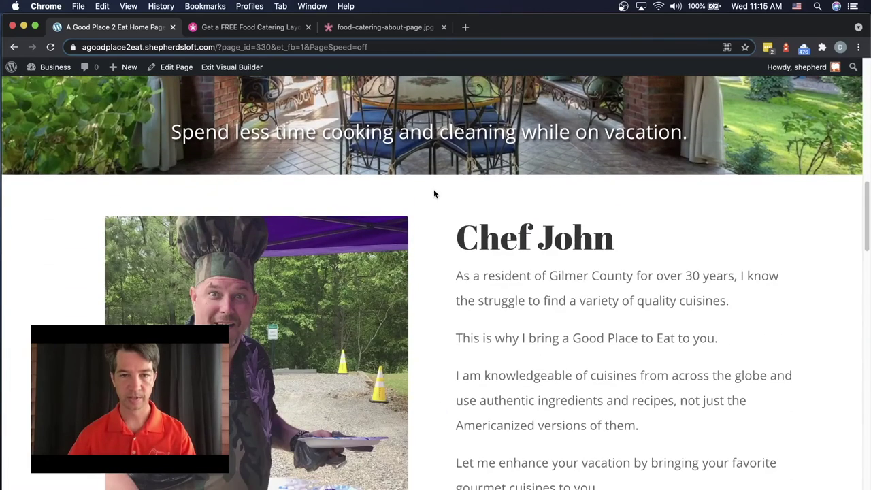
- Set the top padding of the white text-and-image section below Plan Your Meals to 49 px
scroll(443, 248, down, 10)
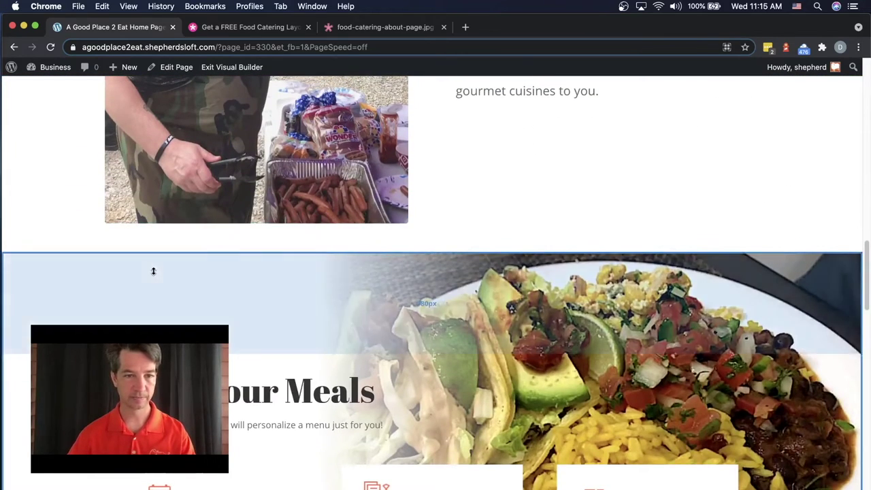
scroll(153, 271, down, 10)
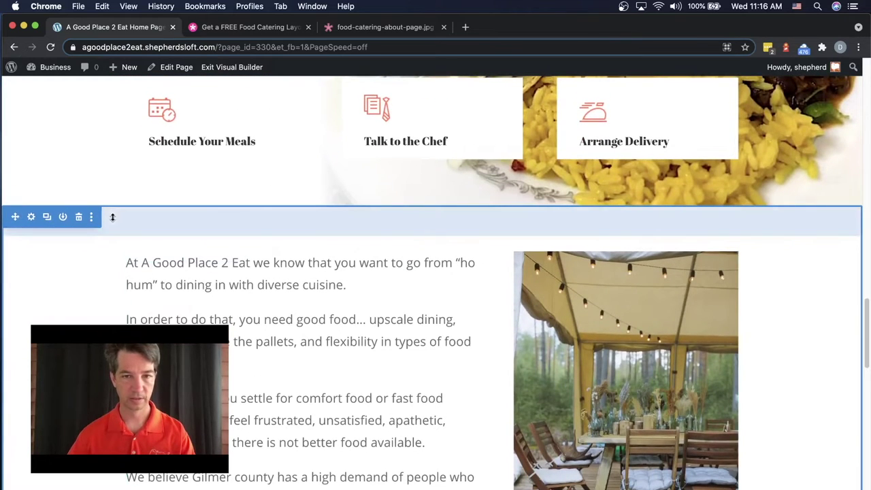
mouse_move(113, 216)
mouse_down()
mouse_move(113, 227)
mouse_move(114, 219)
mouse_up()
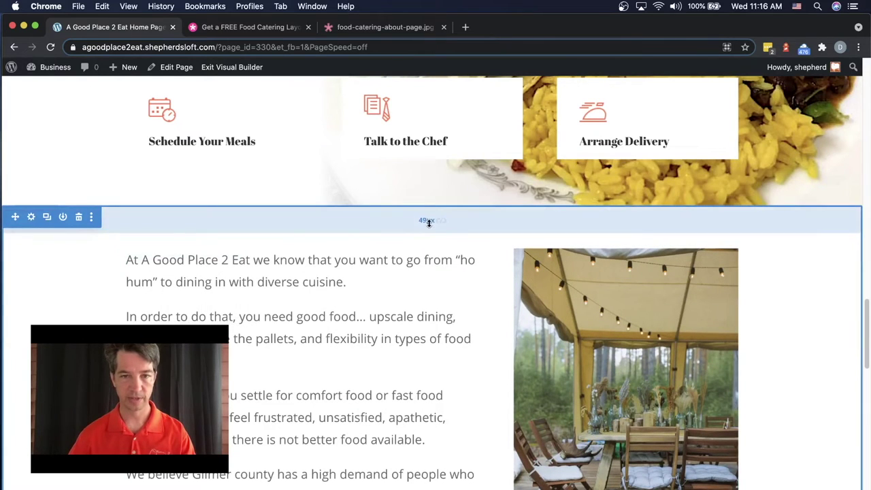
scroll(448, 227, down, 8)
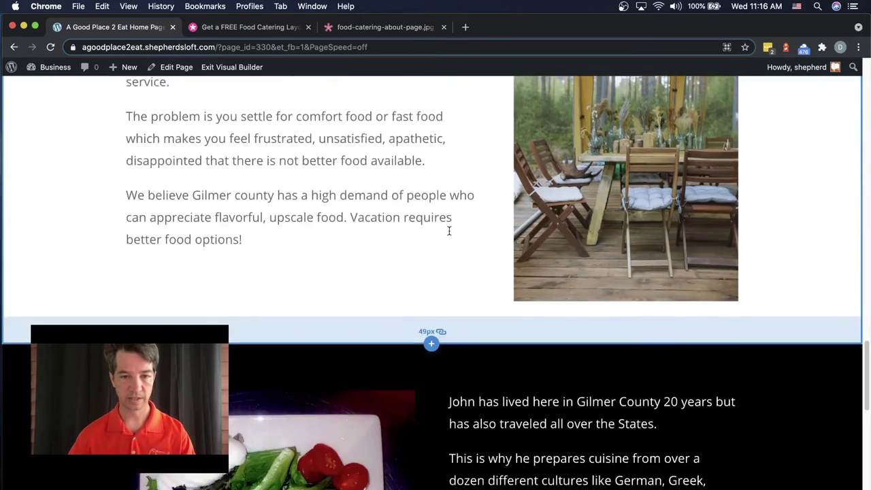
scroll(488, 243, up, 3)
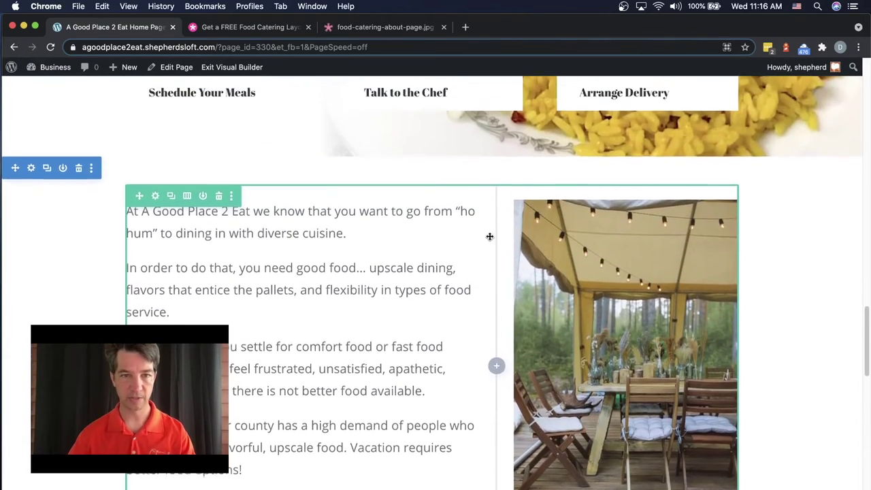
- Move the white text-and-image section above Plan Your Meals, directly below the chef section
scroll(415, 209, down, 10)
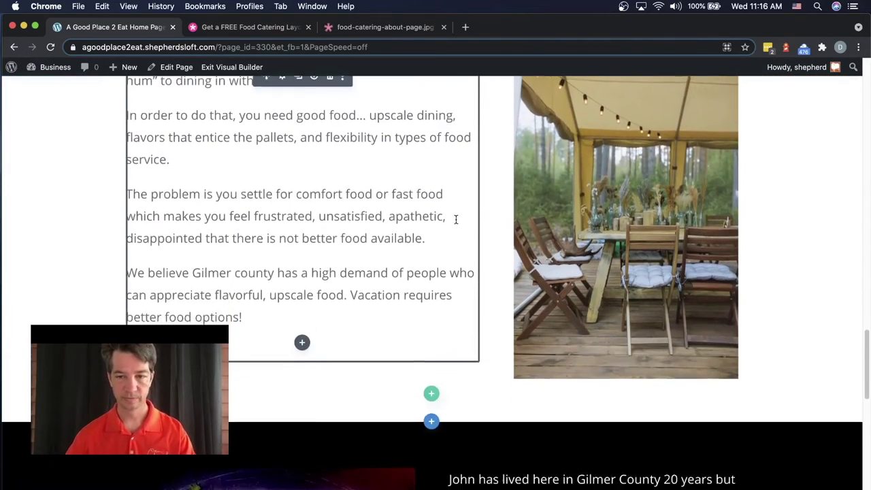
scroll(448, 219, down, 12)
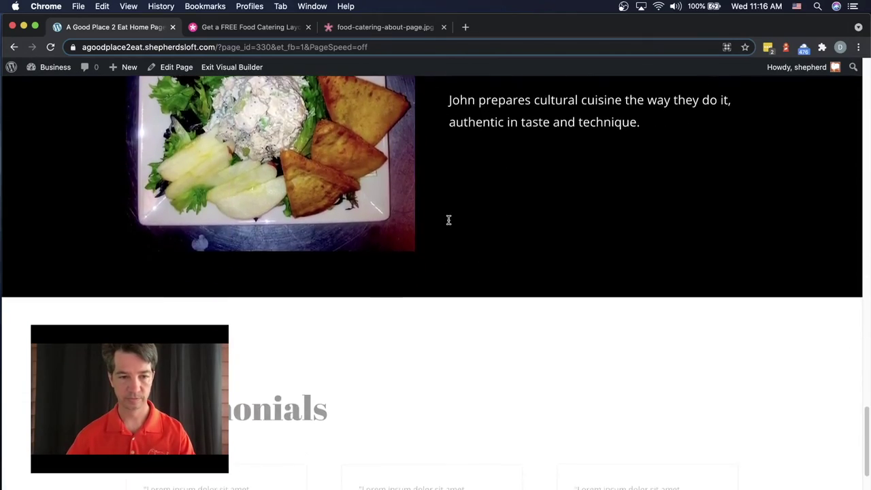
scroll(449, 219, up, 15)
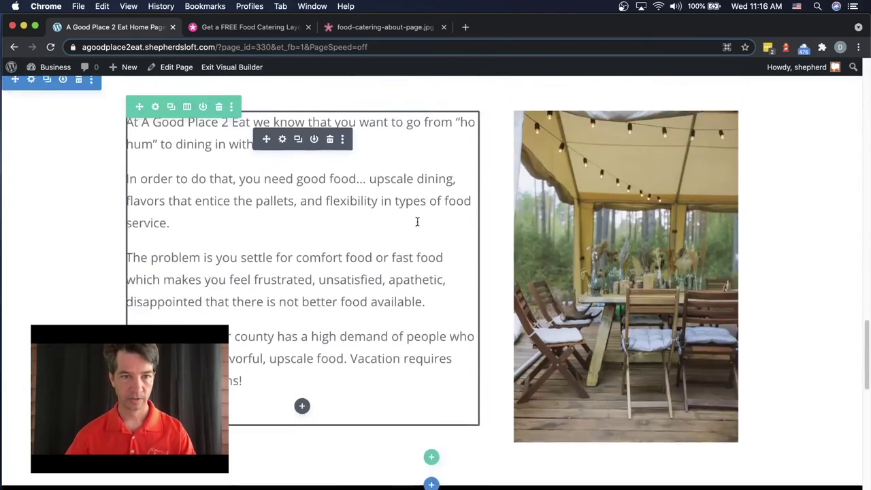
scroll(410, 220, up, 10)
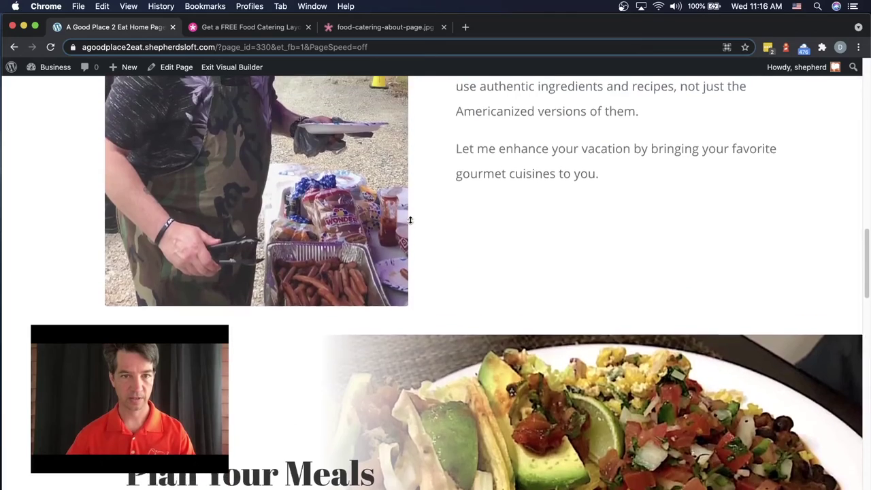
scroll(408, 220, down, 8)
scroll(306, 253, down, 5)
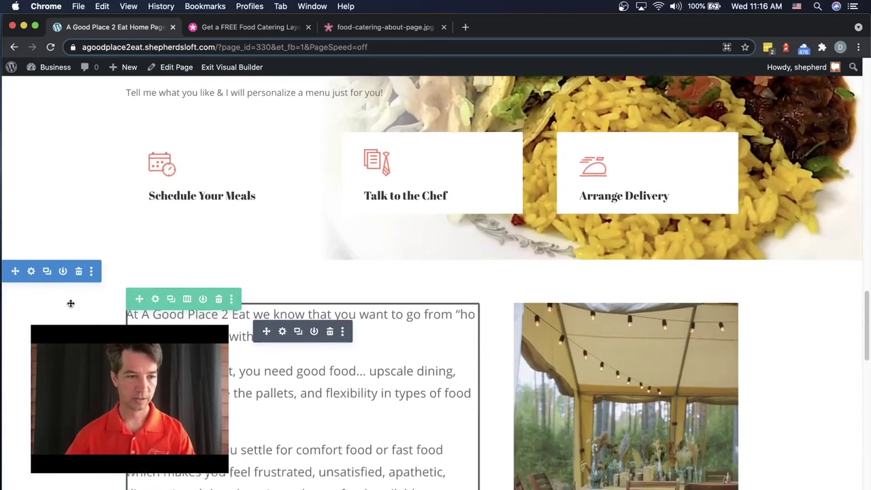
drag(15, 263, 21, 227)
scroll(18, 218, up, 8)
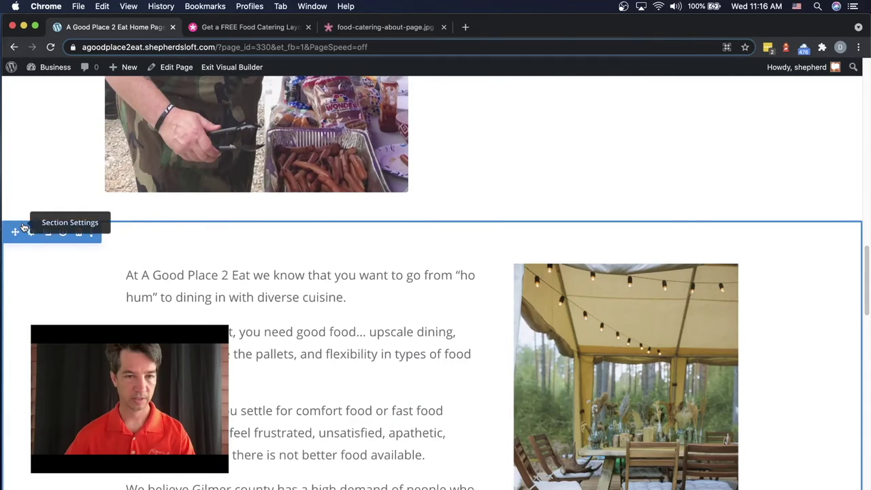
- Move the black text-and-image section above Plan Your Meals, directly below the white section, and check the transition
scroll(32, 246, up, 1)
scroll(32, 246, up, 10)
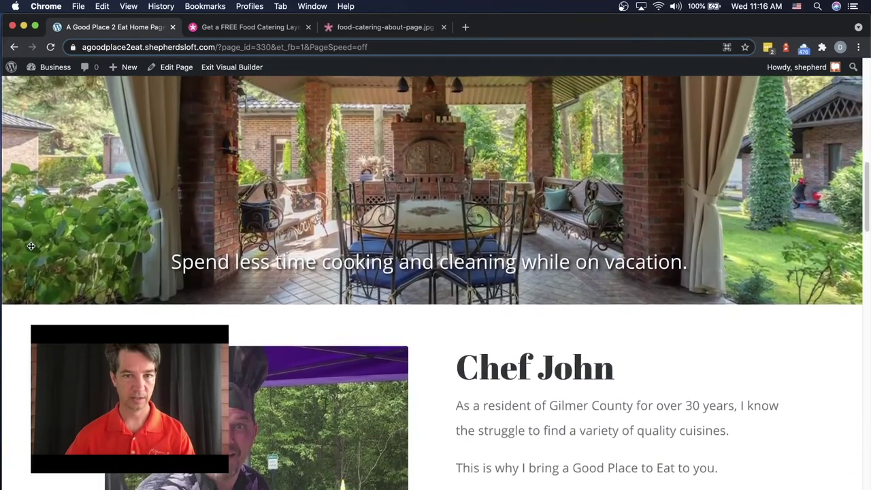
scroll(31, 247, down, 12)
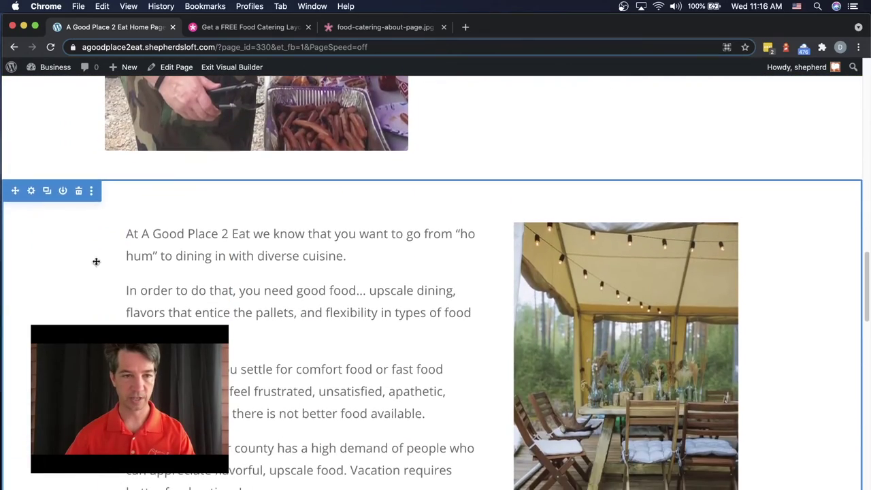
scroll(96, 274, down, 1)
scroll(96, 273, down, 11)
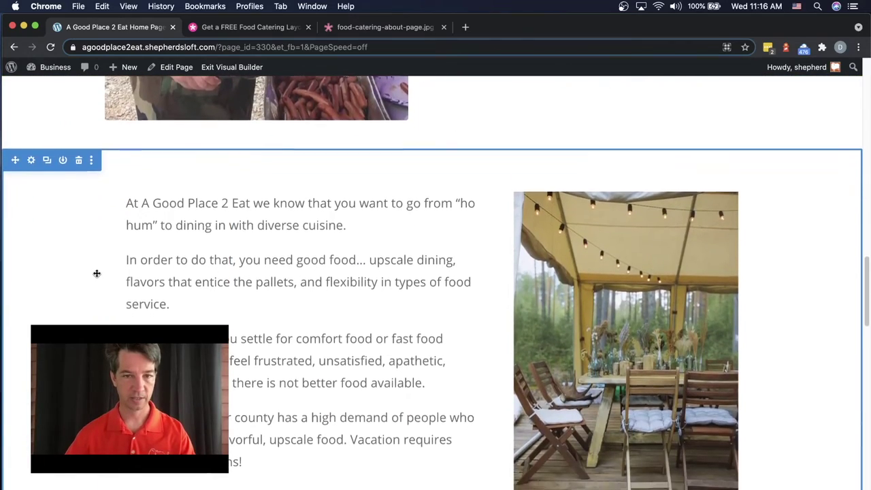
scroll(97, 273, down, 7)
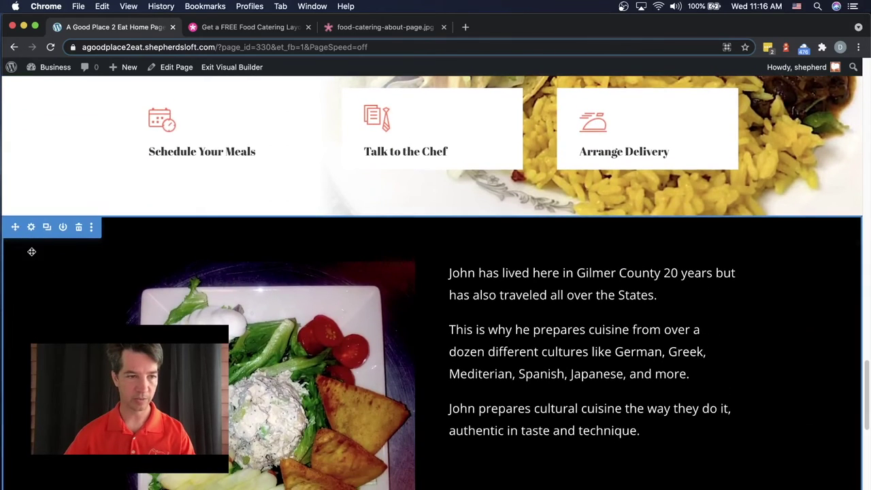
drag(15, 225, 29, 215)
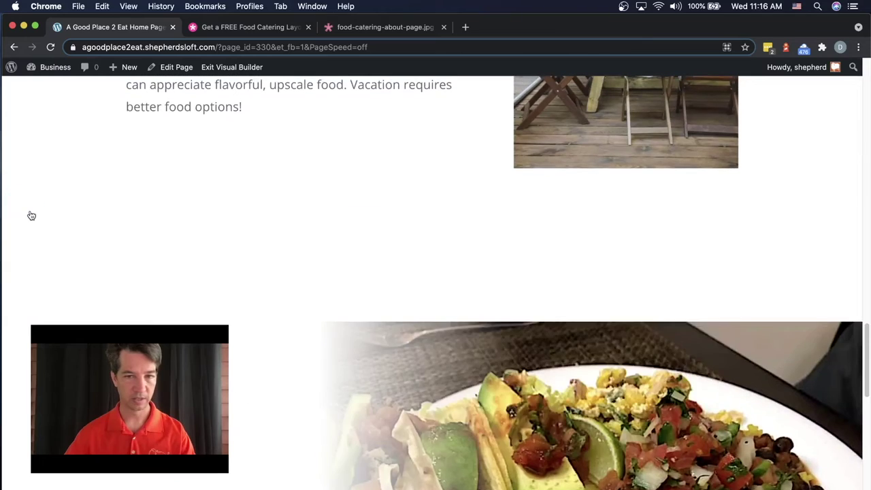
scroll(208, 249, down, 10)
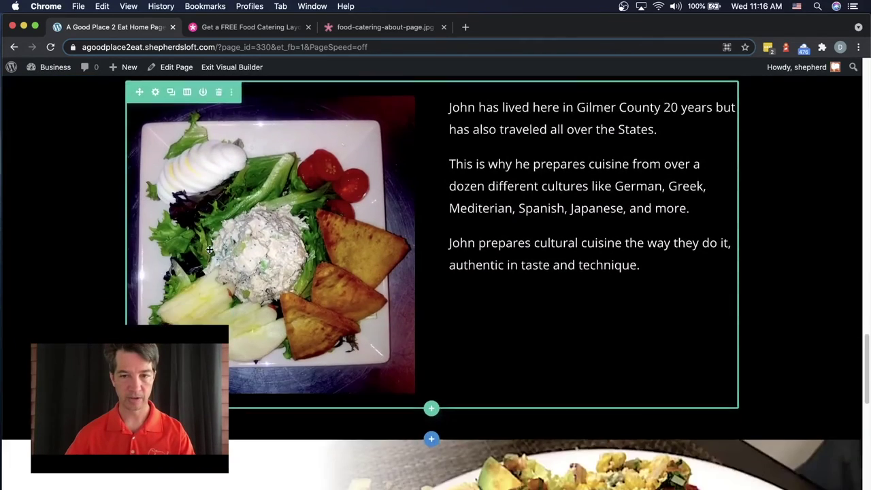
scroll(208, 249, down, 2)
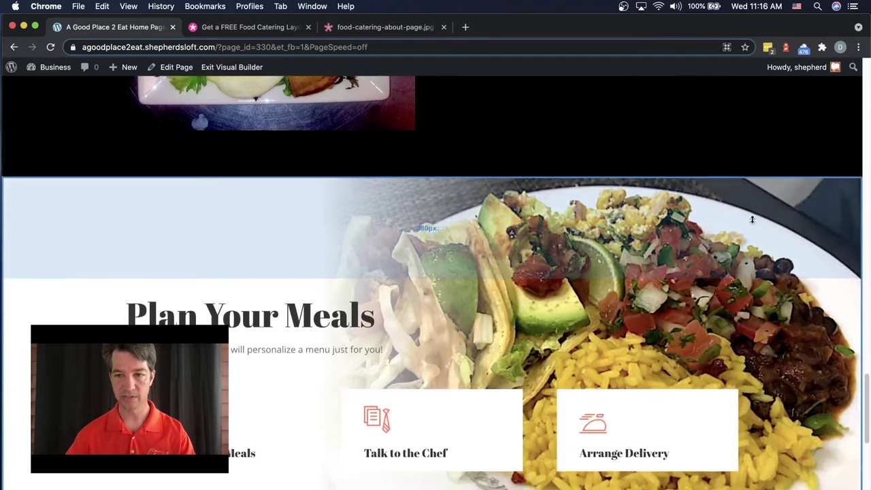
scroll(753, 189, down, 4)
scroll(563, 249, up, 1)
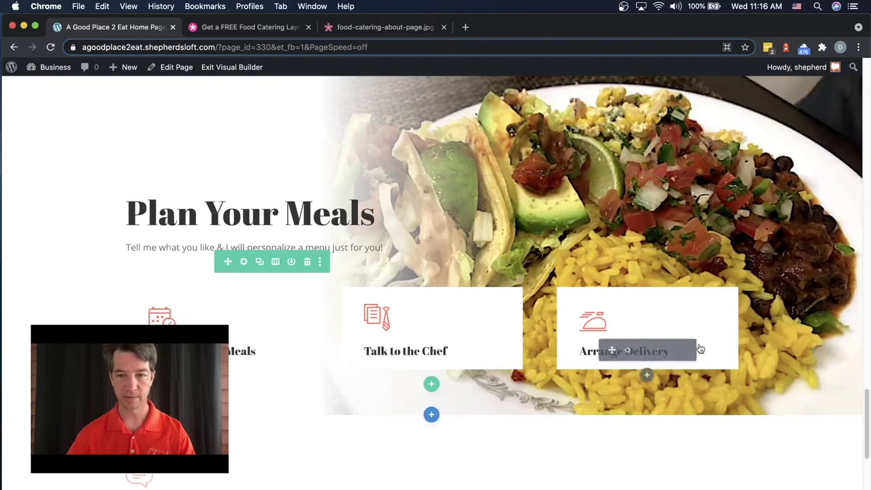
- Review the page flow from the black text-and-image section through Plan Your Meals and Testimonials to the closing call-to-action section
scroll(286, 333, up, 5)
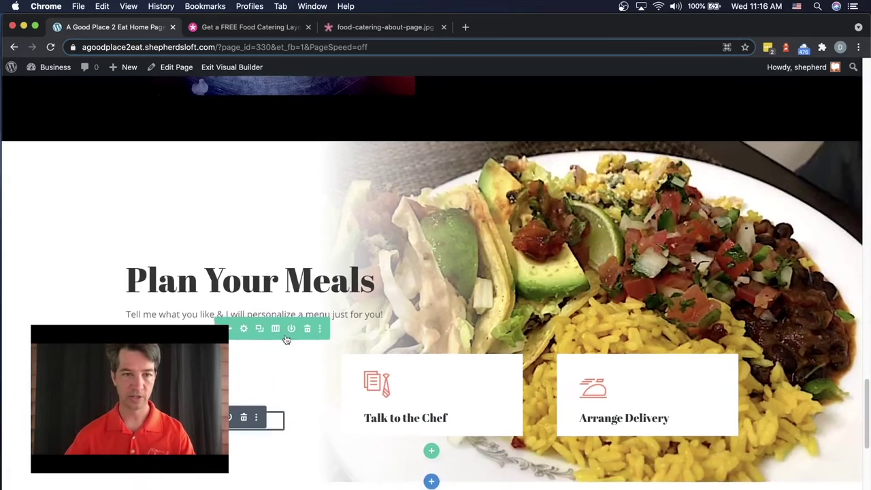
scroll(208, 286, up, 3)
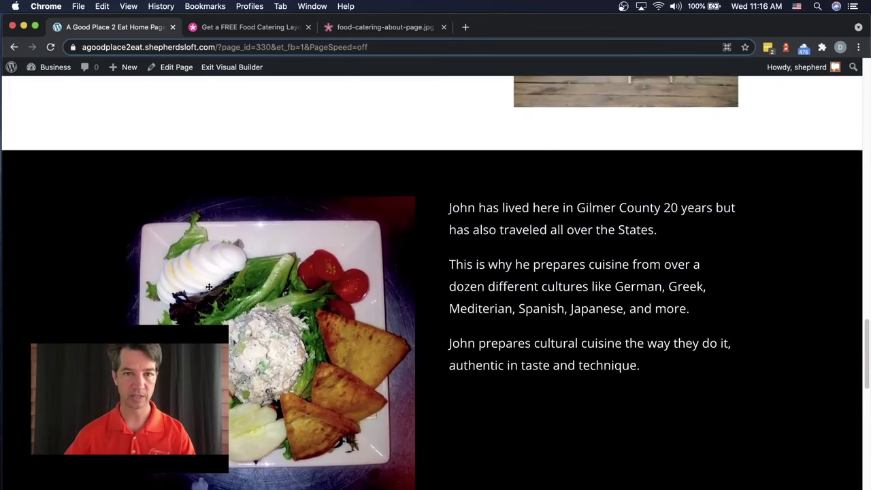
scroll(208, 286, down, 1)
scroll(441, 361, down, 10)
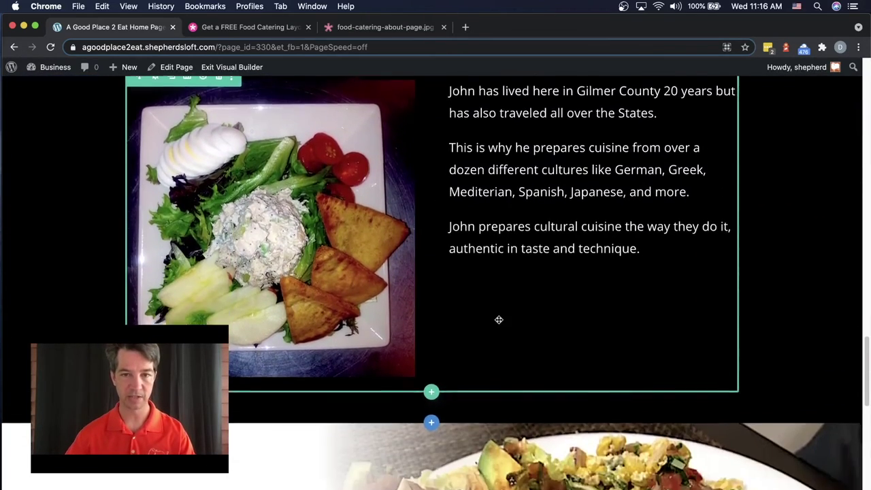
scroll(362, 339, down, 6)
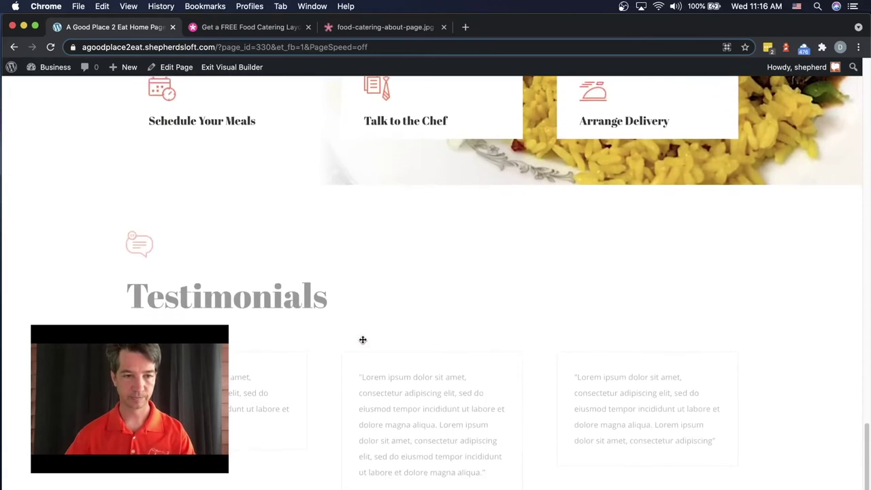
scroll(360, 341, up, 8)
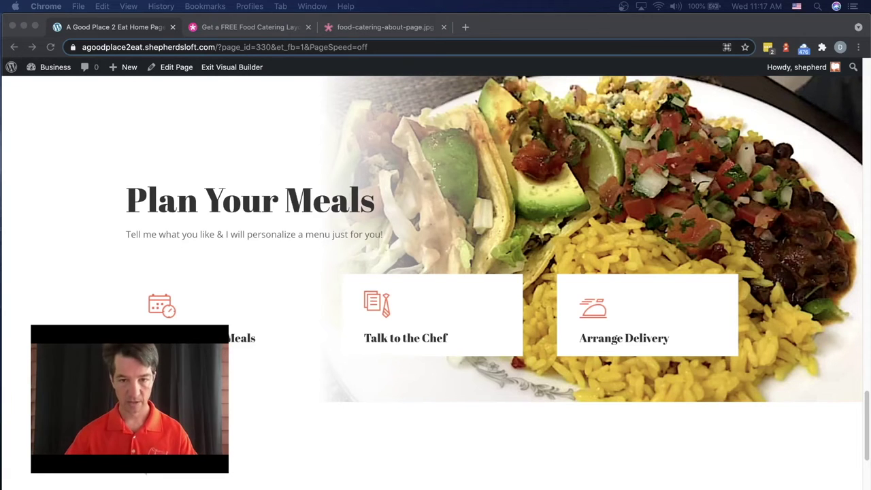
scroll(669, 454, down, 1)
scroll(551, 423, down, 10)
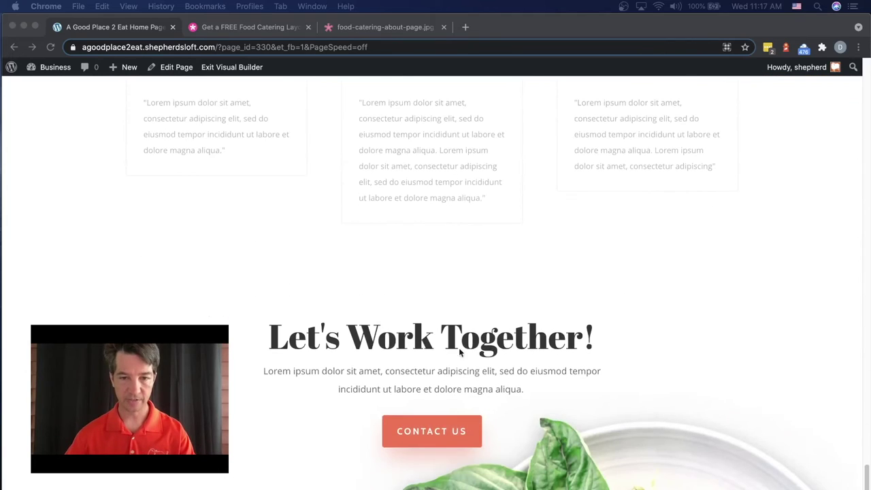
scroll(356, 317, up, 5)
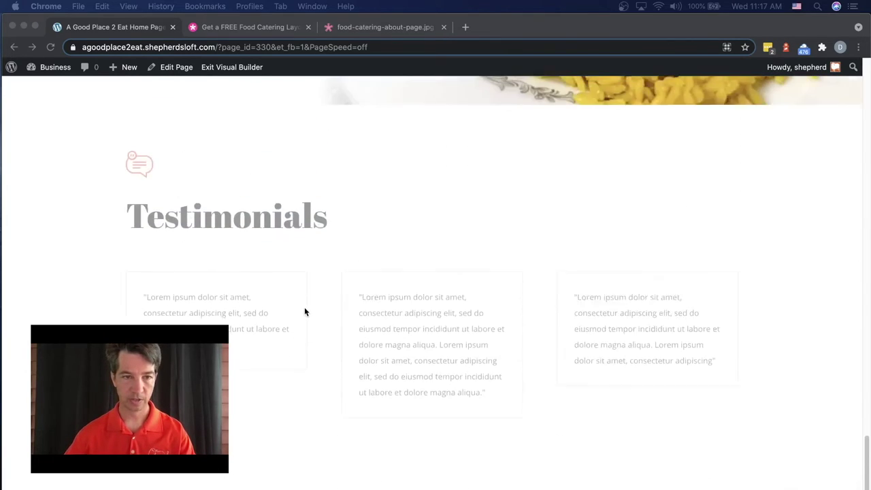
scroll(460, 349, down, 6)
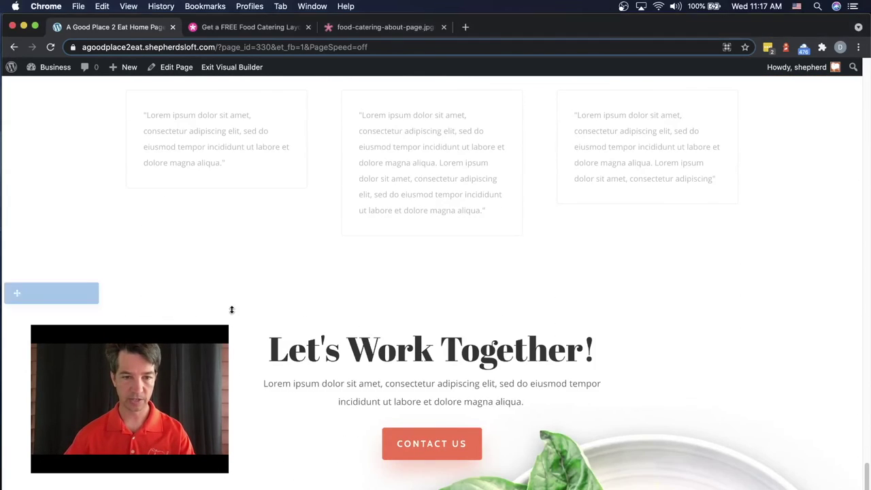
- Replace the "Let's Work Together!" heading with "So, request your vacation meals today!" and format it as Heading 2
scroll(385, 329, down, 1)
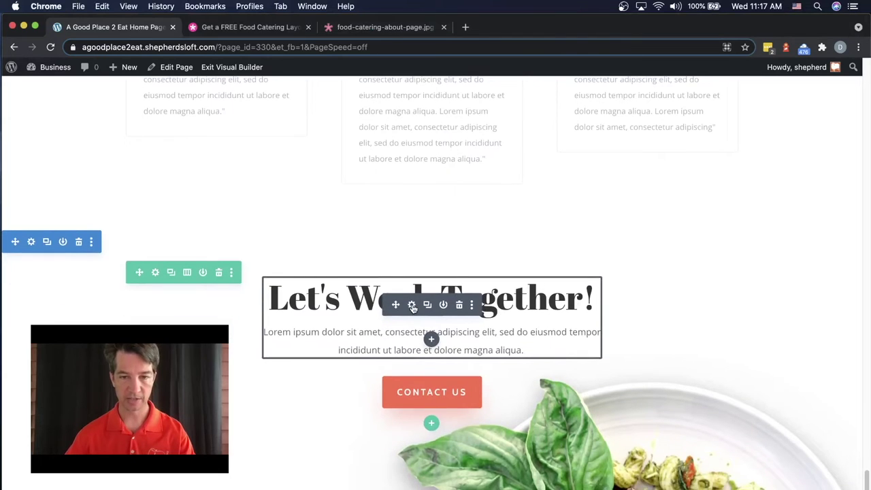
scroll(412, 306, up, 2)
scroll(413, 306, down, 2)
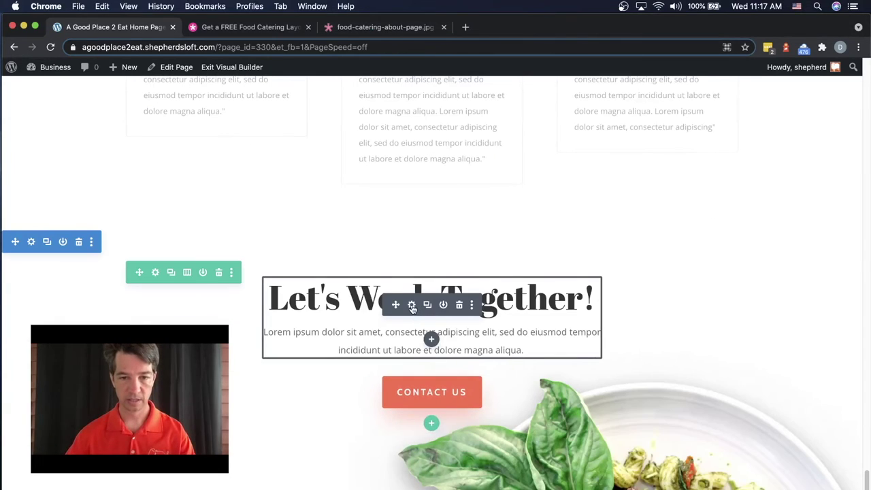
click(411, 305)
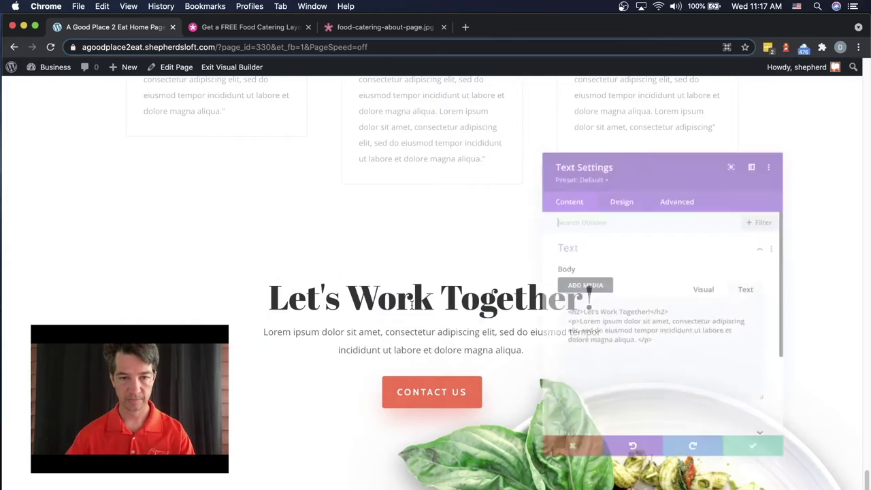
click(618, 323)
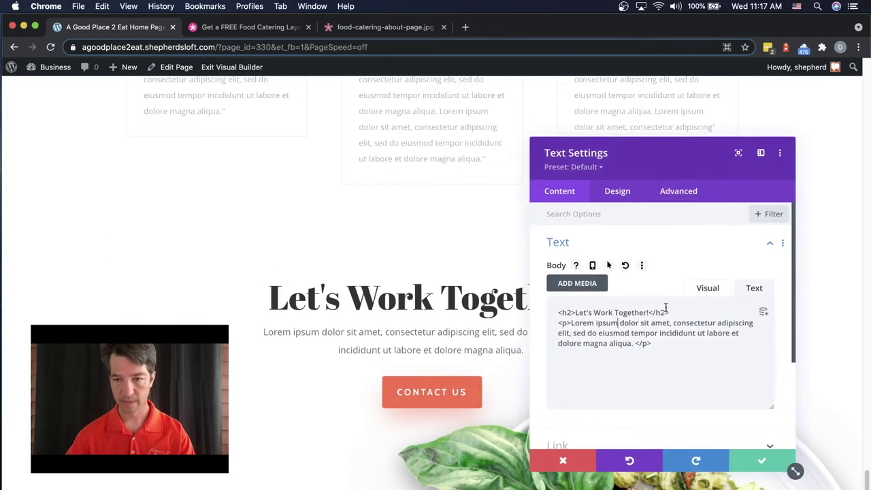
click(707, 288)
triple_click(567, 367)
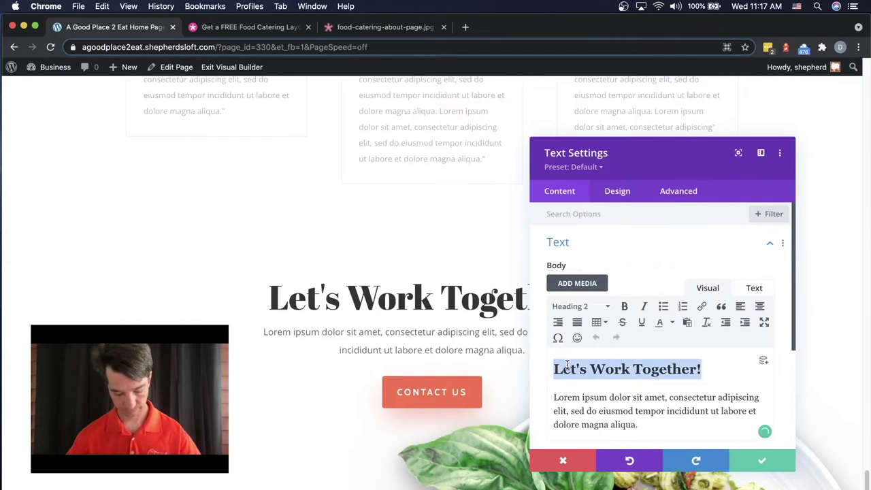
text(So, request your vacation meals today!)
triple_click(610, 362)
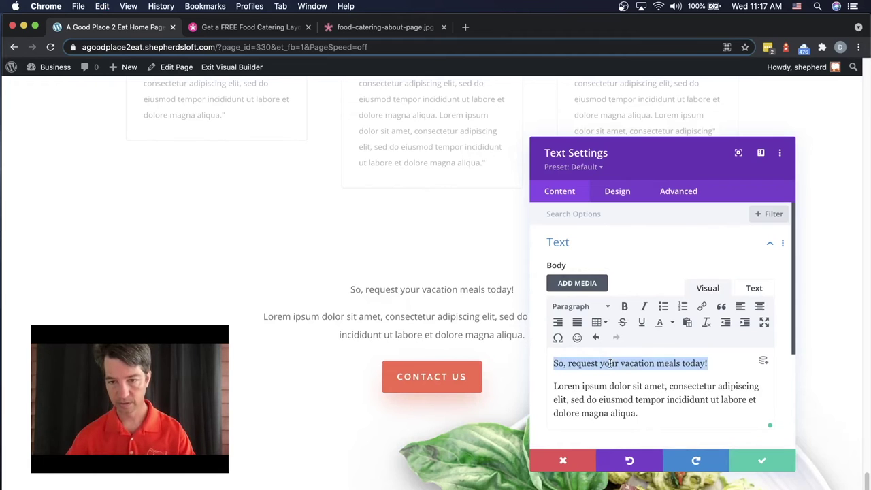
click(583, 307)
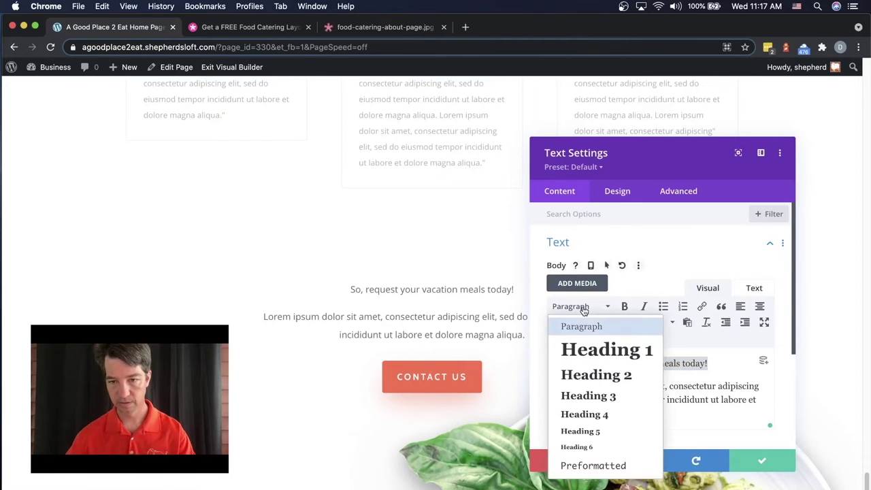
click(597, 375)
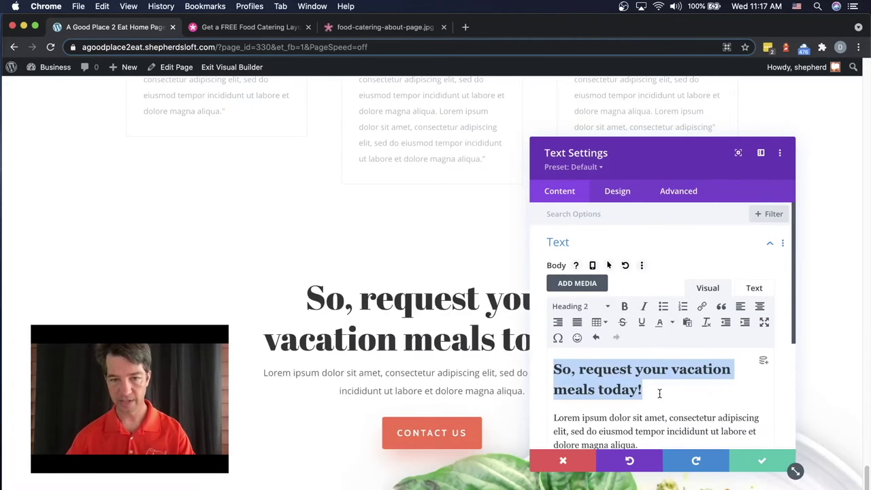
- Shorten the call-to-action heading to "Request your vacation meals today!"
drag(666, 163, 695, 108)
drag(614, 315, 582, 316)
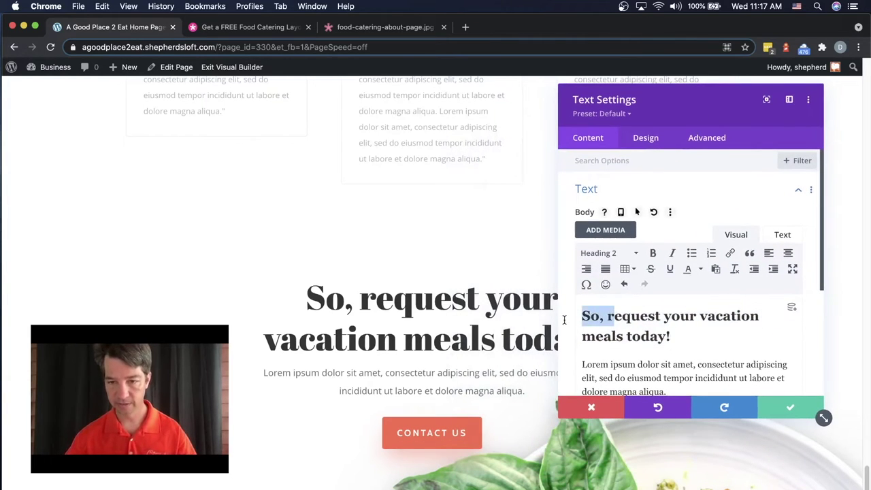
text(R)
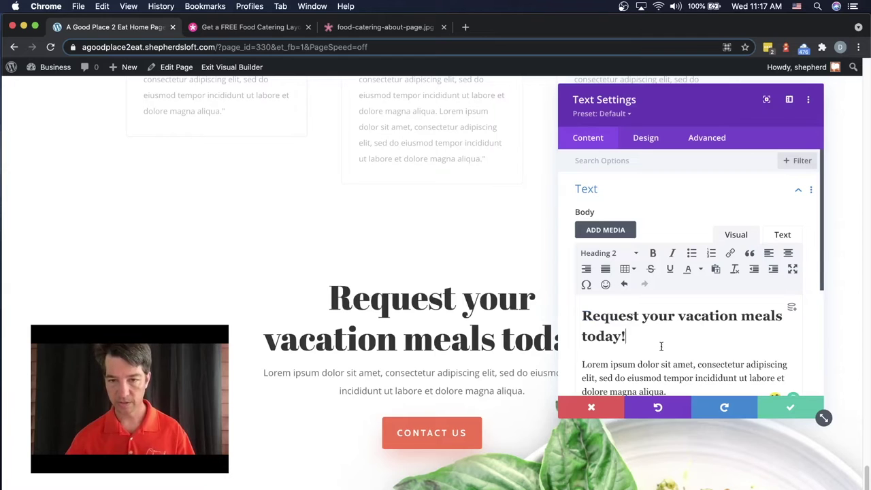
- Replace the placeholder paragraph under the call-to-action heading with "Where good food comes to you!" and save the text module
scroll(689, 350, down, 1)
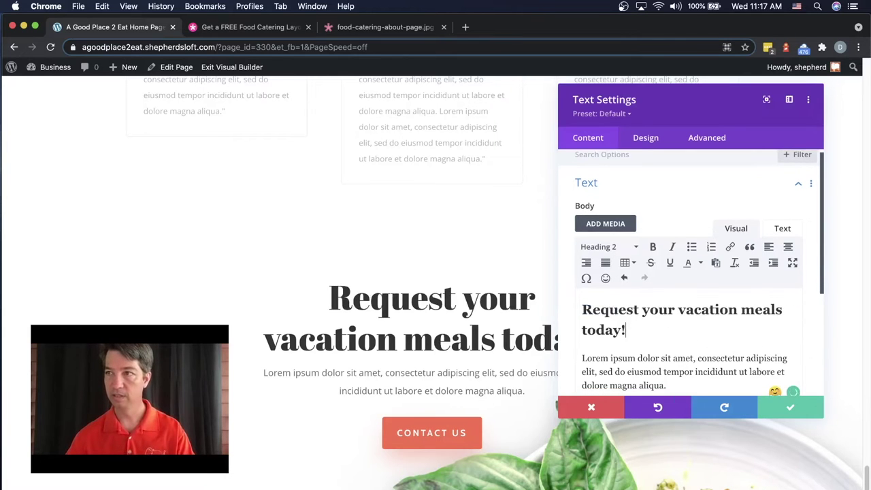
scroll(672, 483, down, 2)
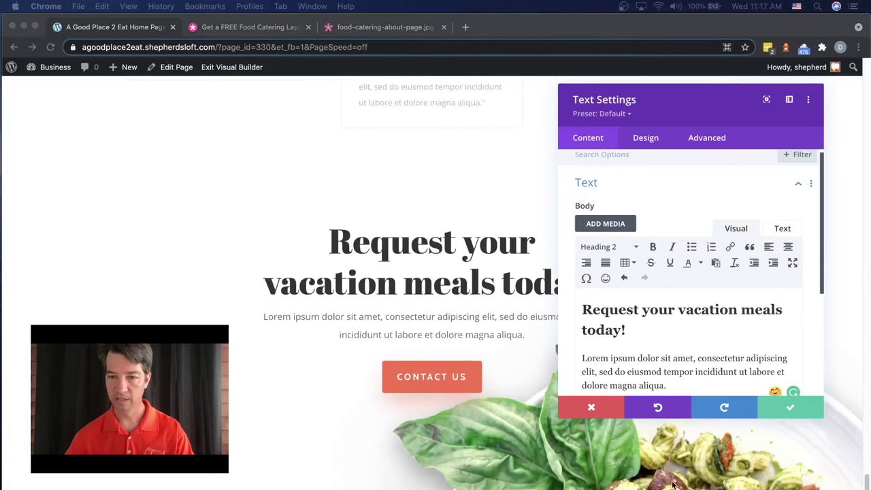
triple_click(688, 376)
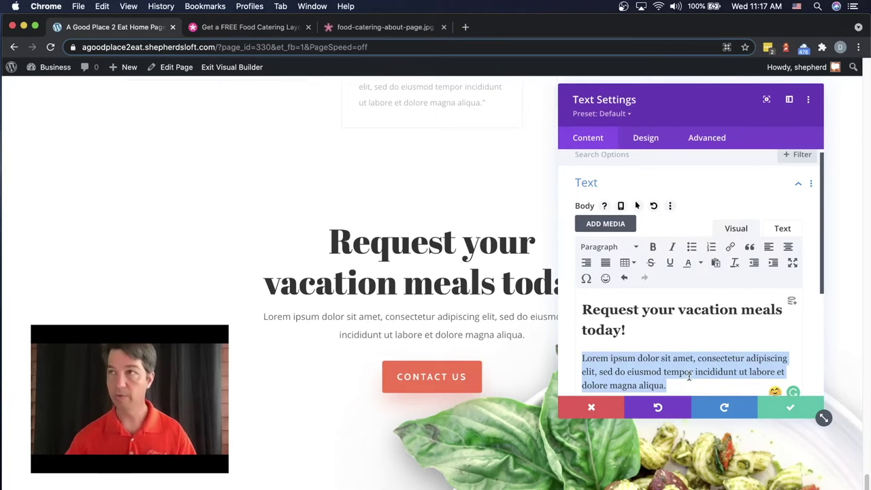
key(super+Tab)
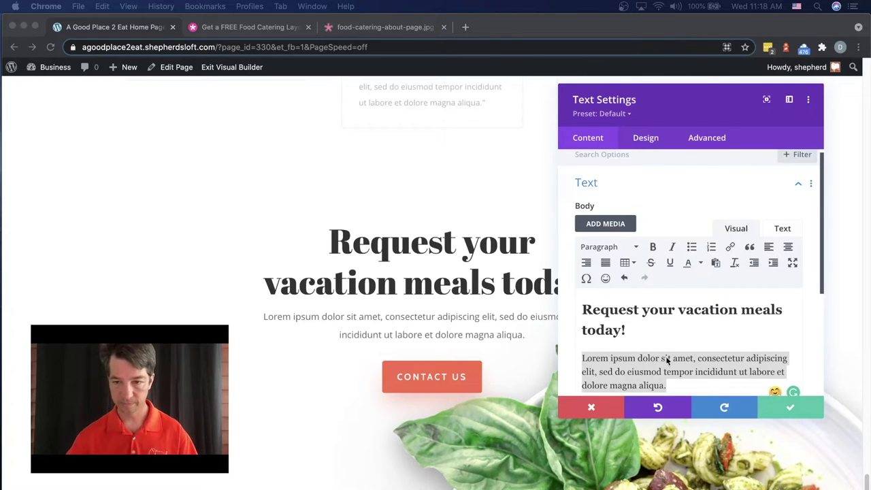
key(super+Tab)
text(Where good food comes to you!)
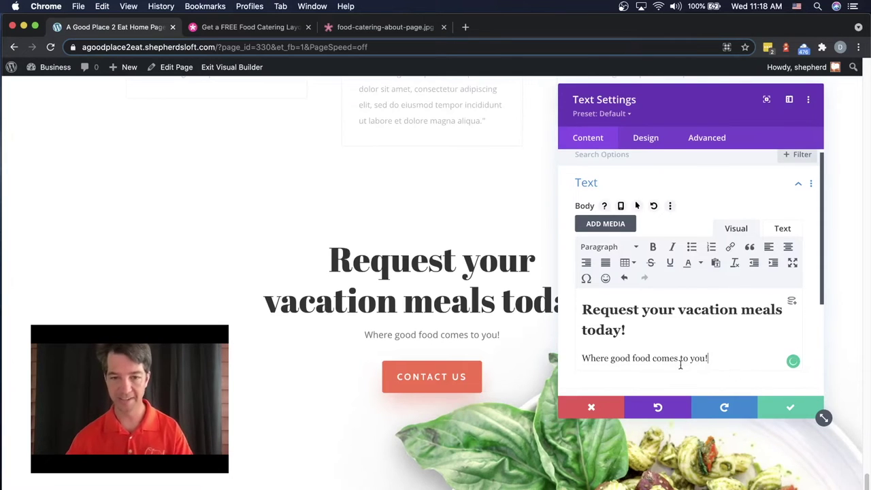
scroll(666, 336, down, 3)
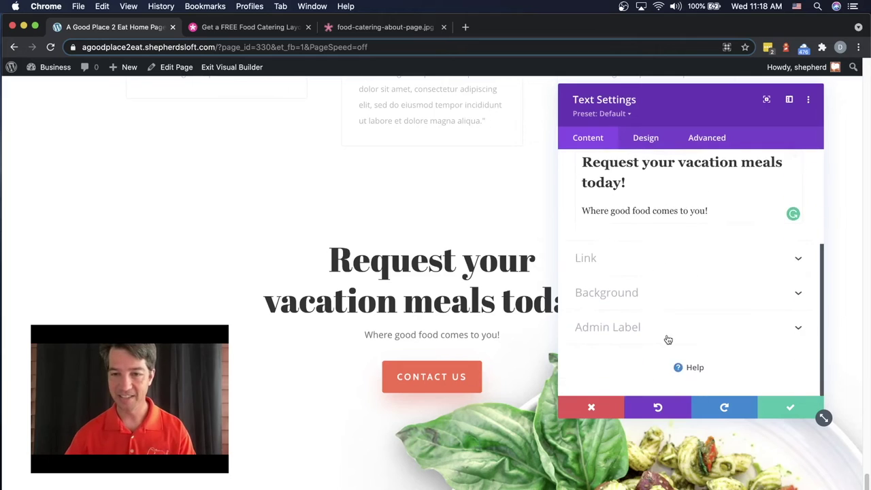
scroll(667, 340, up, 4)
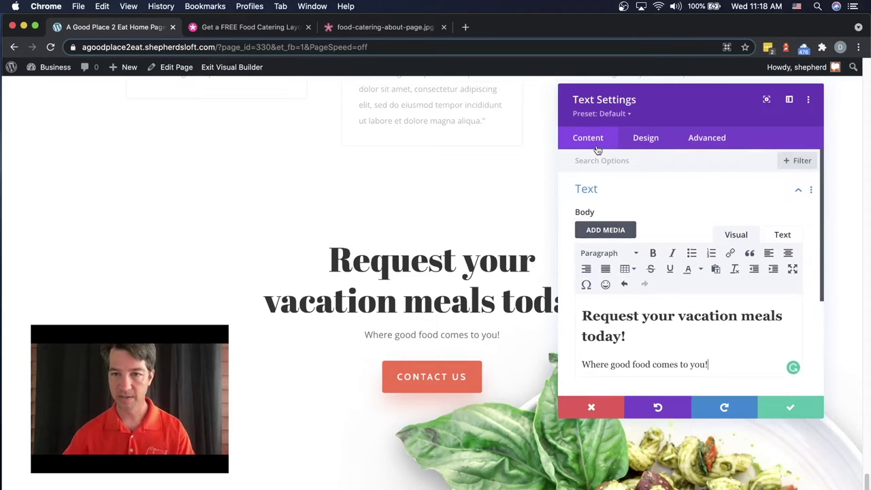
click(790, 408)
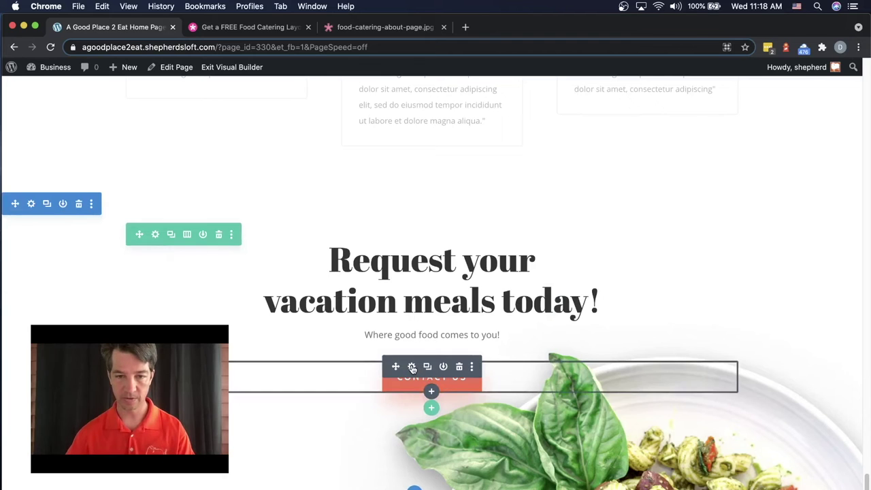
- Change the Contact Us button's text to "Schedule Your Meals" and save the button settings
click(412, 366)
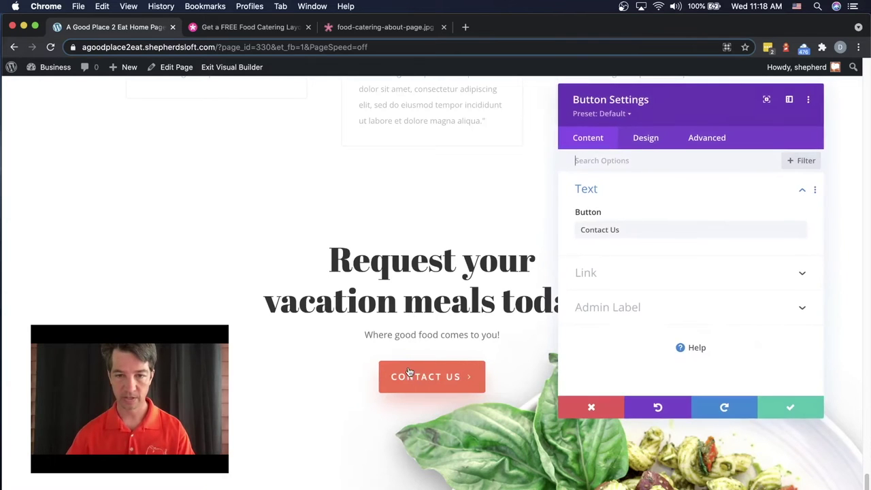
triple_click(633, 225)
text(Sche)
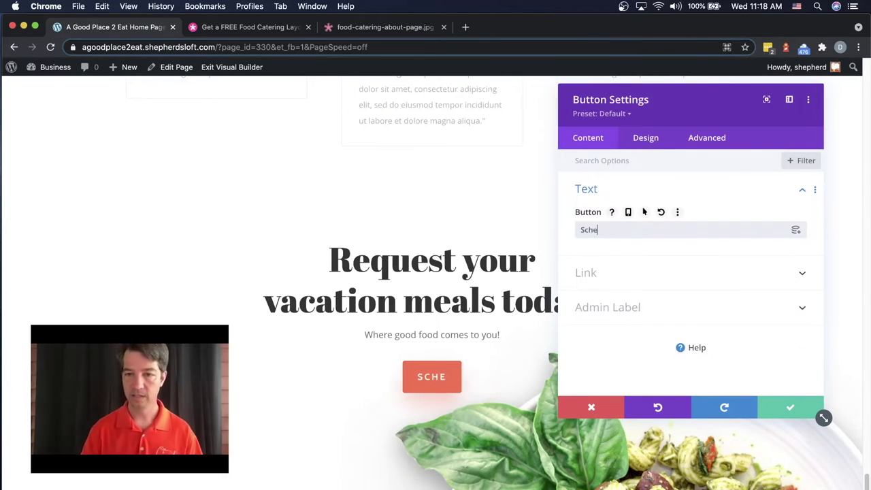
text(dule Your Meals)
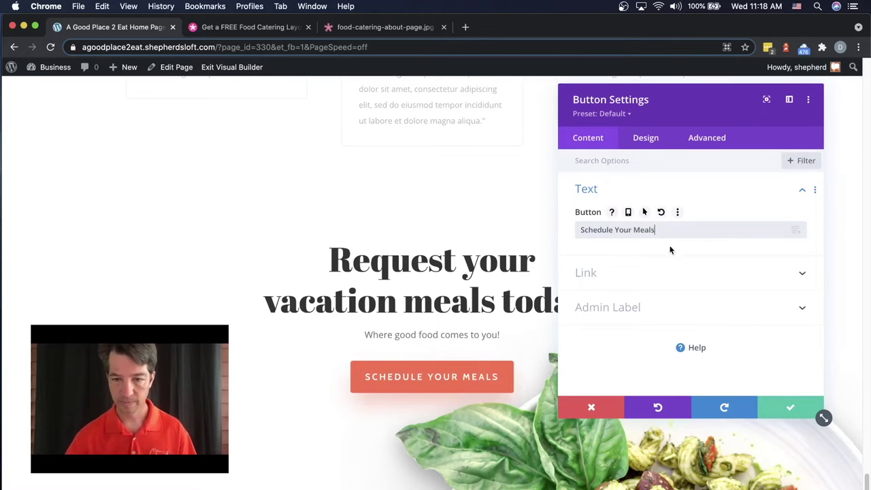
click(791, 408)
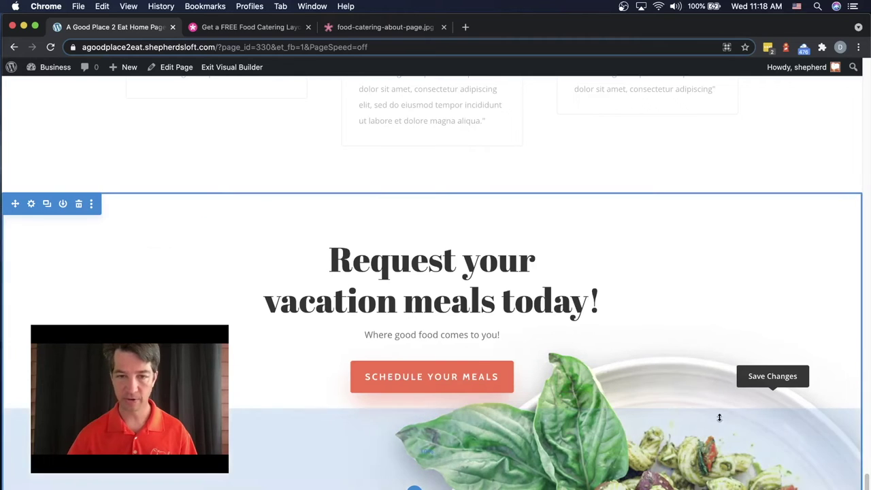
- Replace the call-to-action section's background image with pasta.jpeg from the media library
click(31, 204)
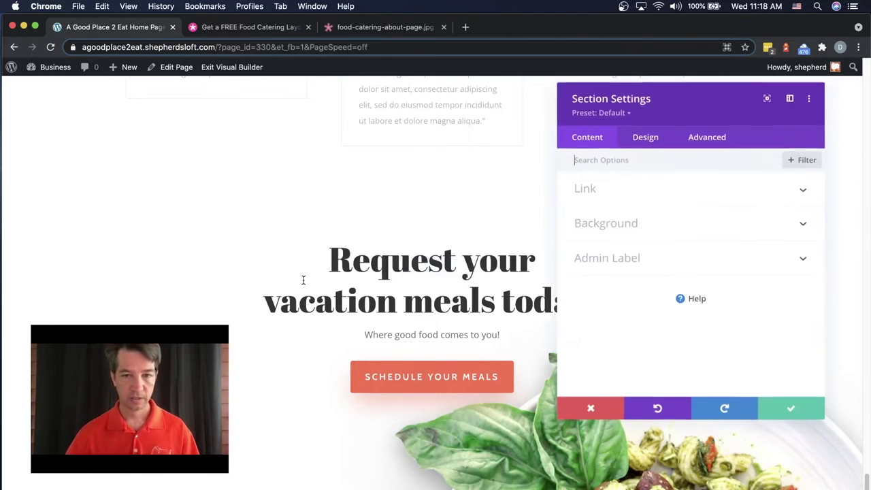
click(624, 227)
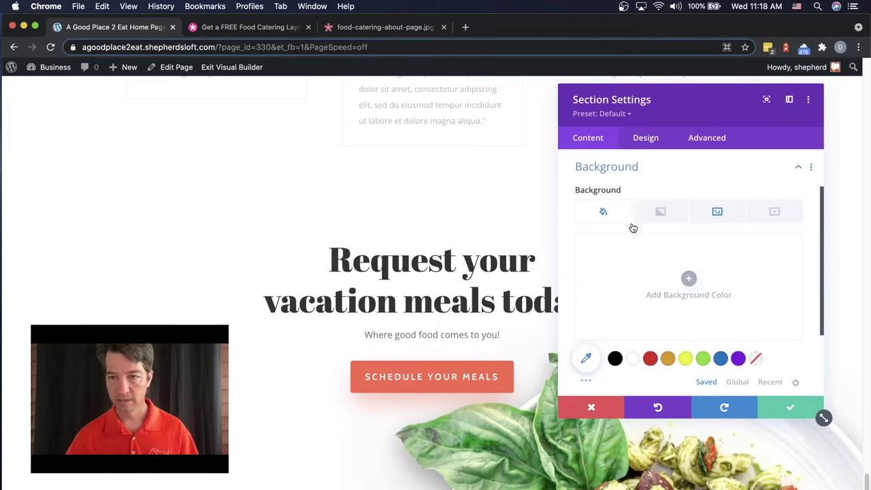
click(717, 211)
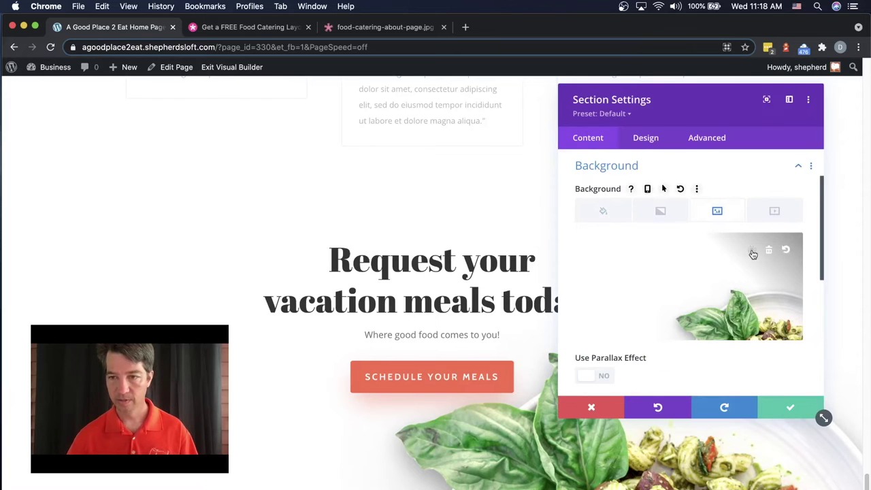
click(752, 252)
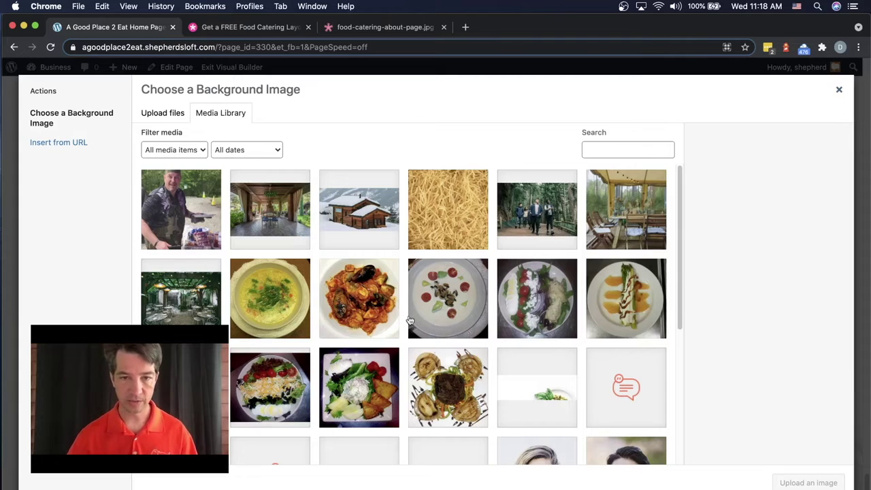
click(449, 223)
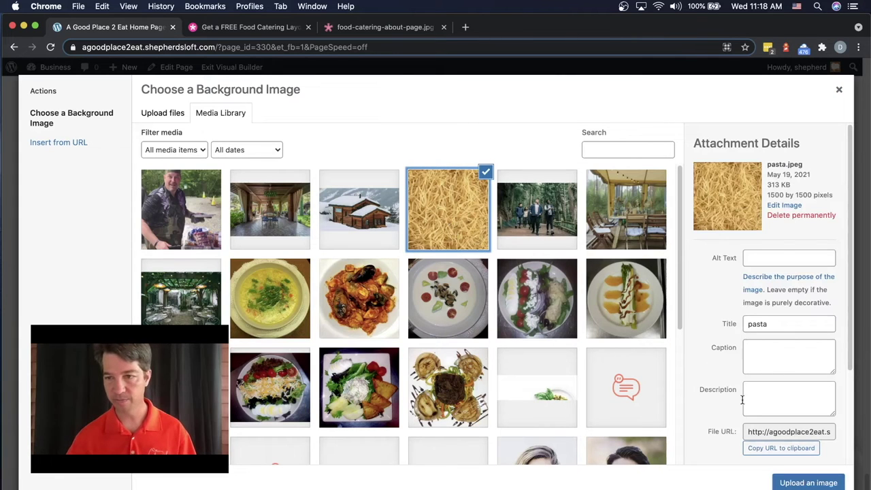
click(808, 482)
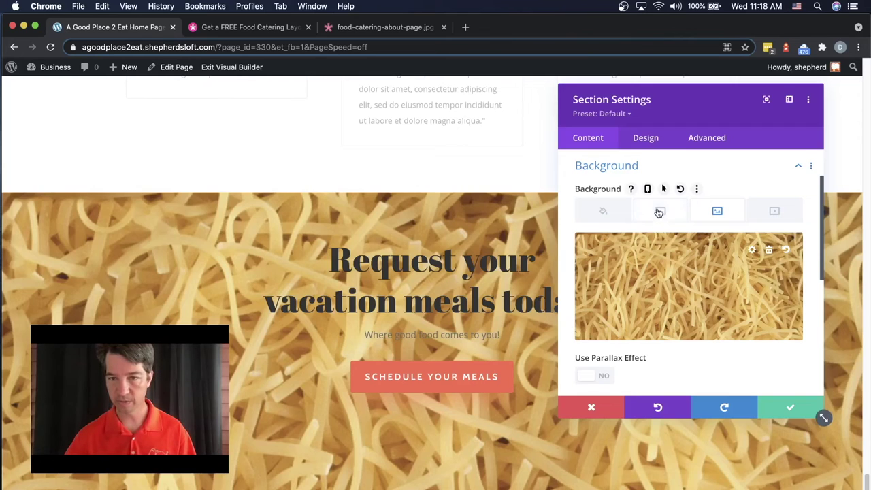
- Add a linear background gradient starting in white (#ffffff) to the call-to-action section and place it above the background image
click(661, 212)
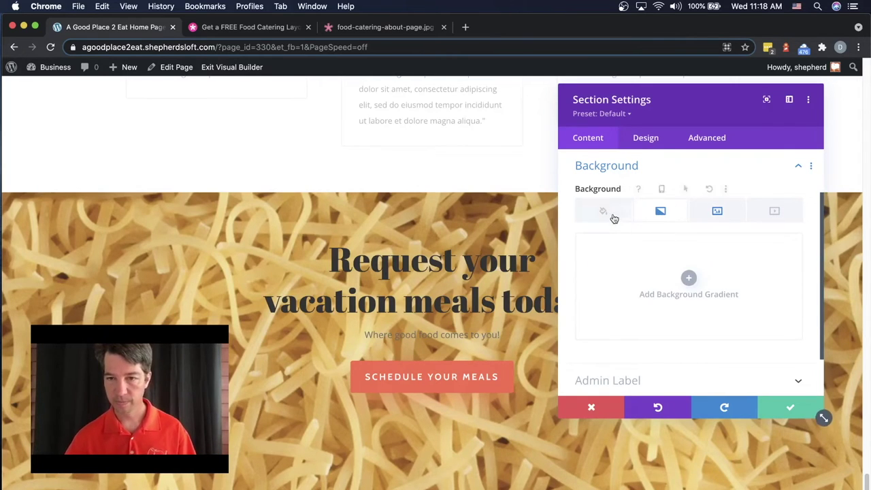
click(689, 279)
click(583, 359)
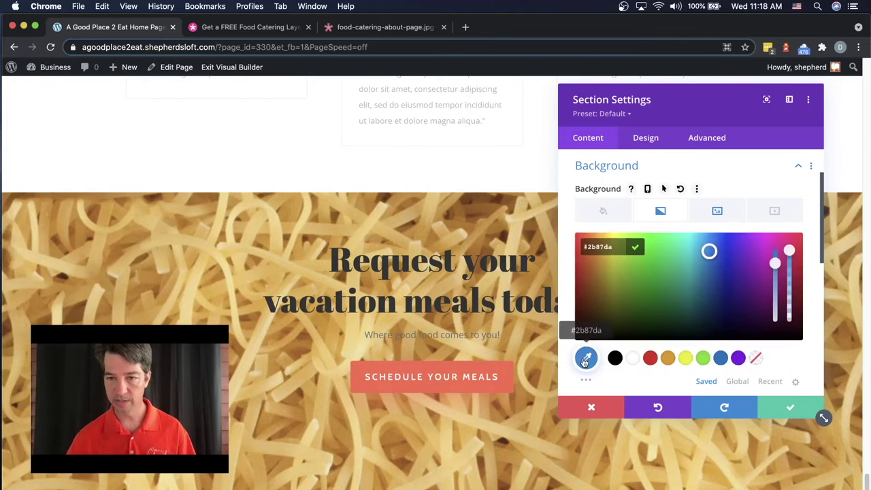
click(632, 358)
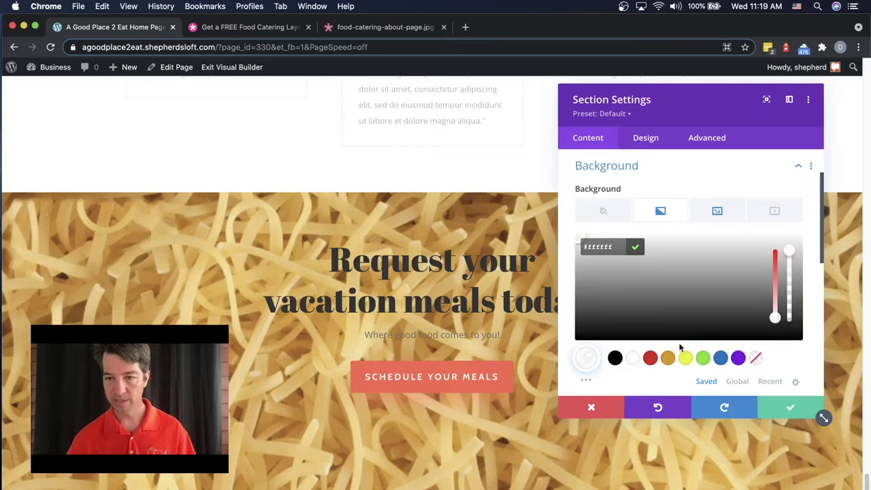
scroll(677, 340, down, 5)
scroll(677, 340, up, 2)
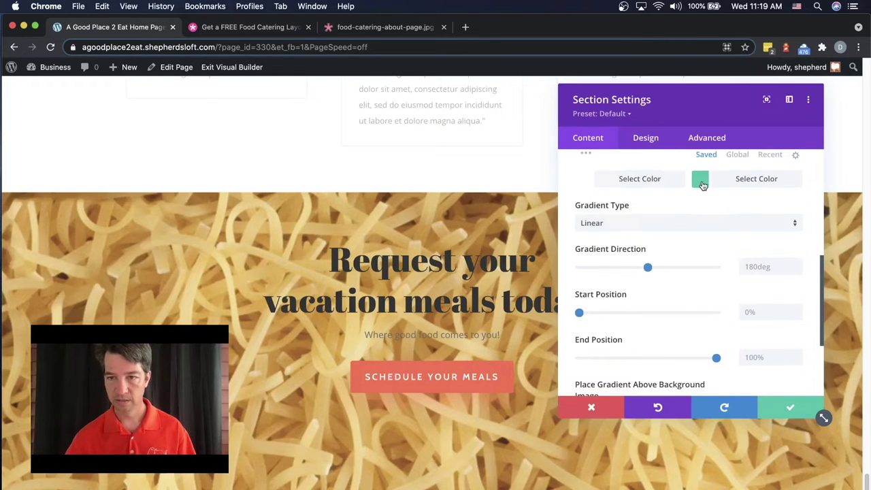
scroll(703, 179, down, 2)
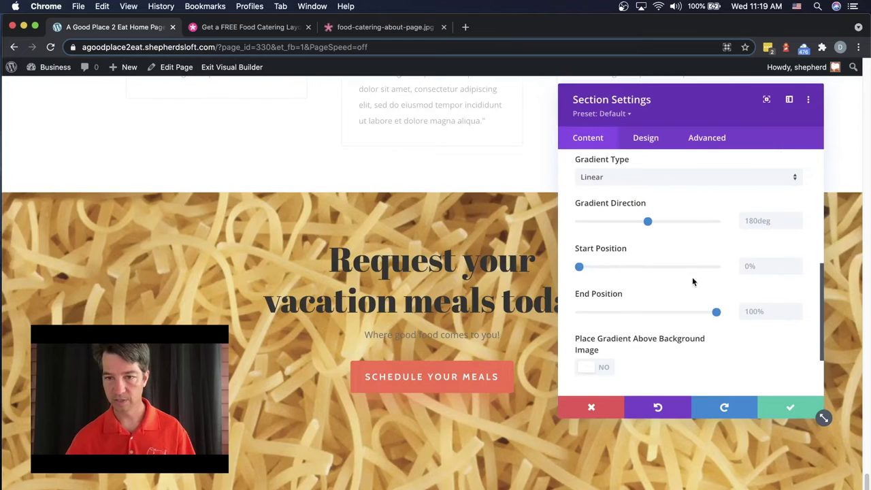
scroll(691, 276, down, 1)
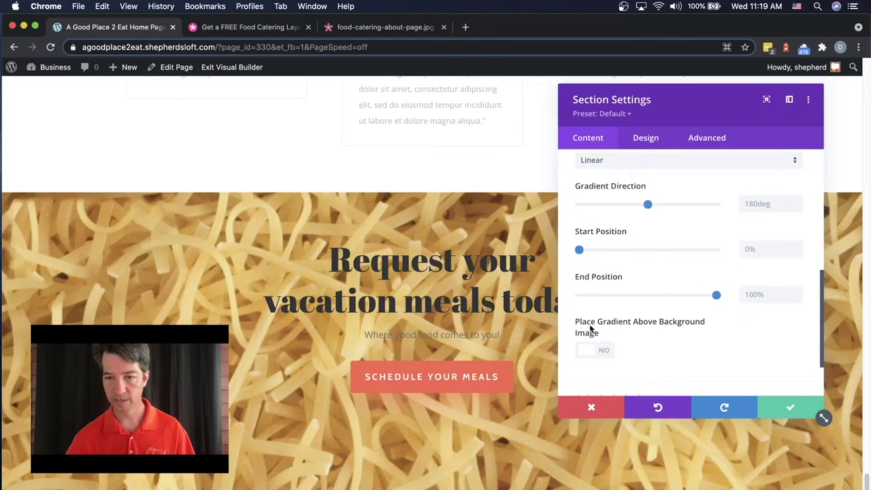
click(594, 351)
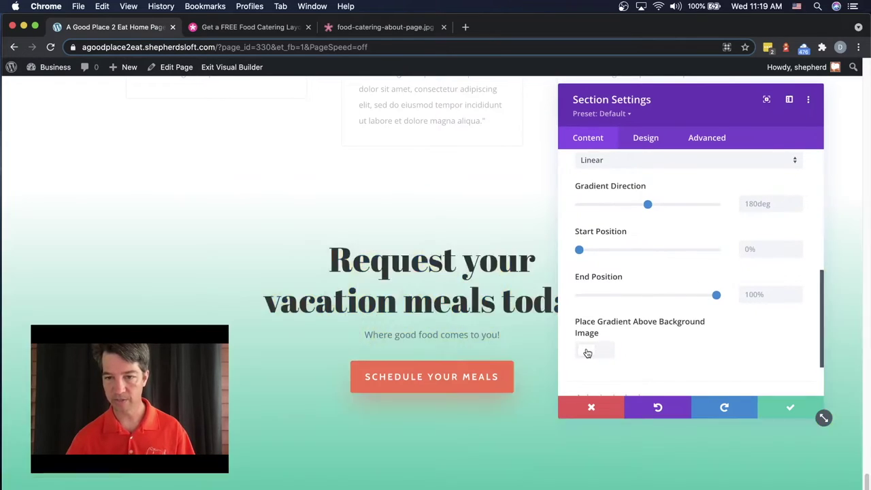
- Review the page's other sections and the gradient options for the call-to-action background
scroll(659, 305, up, 8)
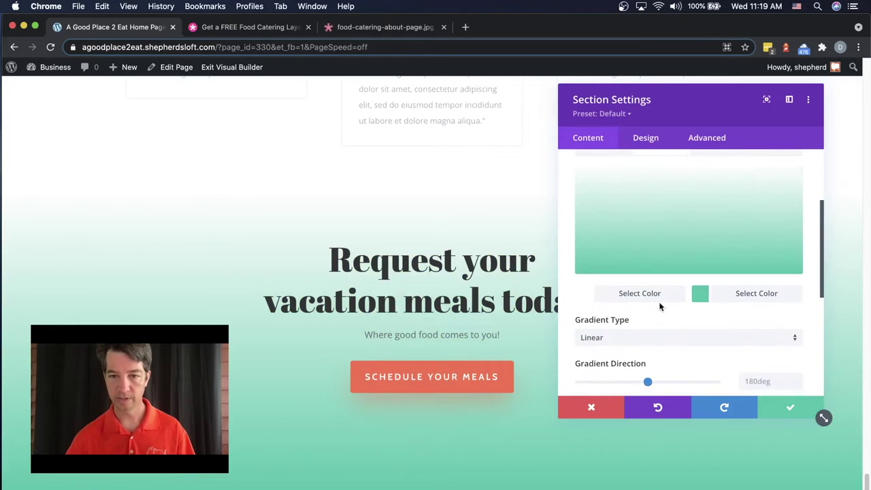
scroll(442, 344, up, 5)
scroll(430, 350, up, 15)
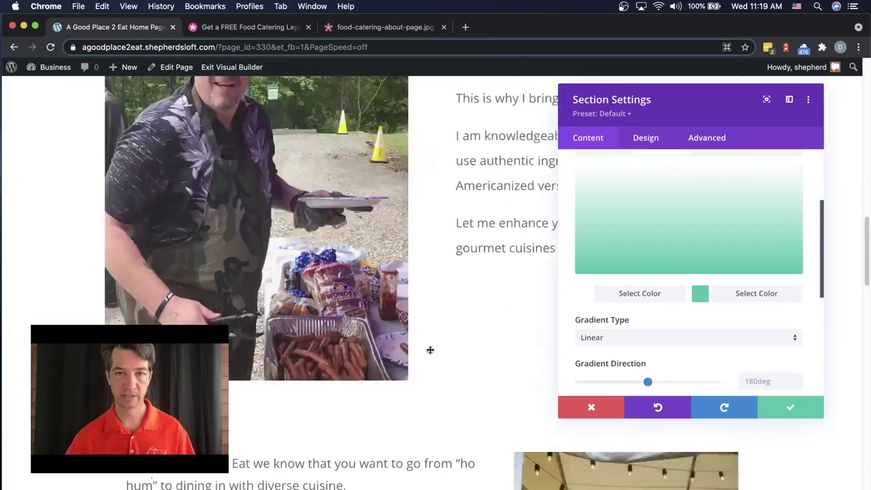
scroll(430, 349, down, 15)
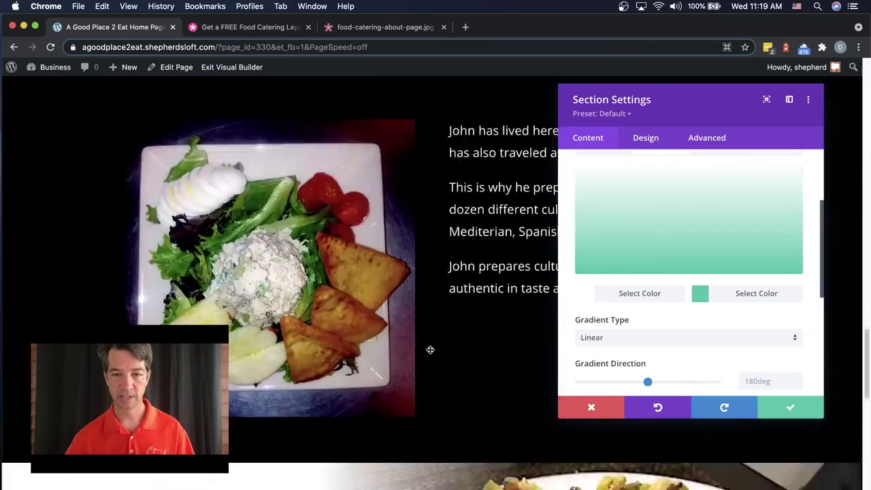
scroll(430, 349, down, 6)
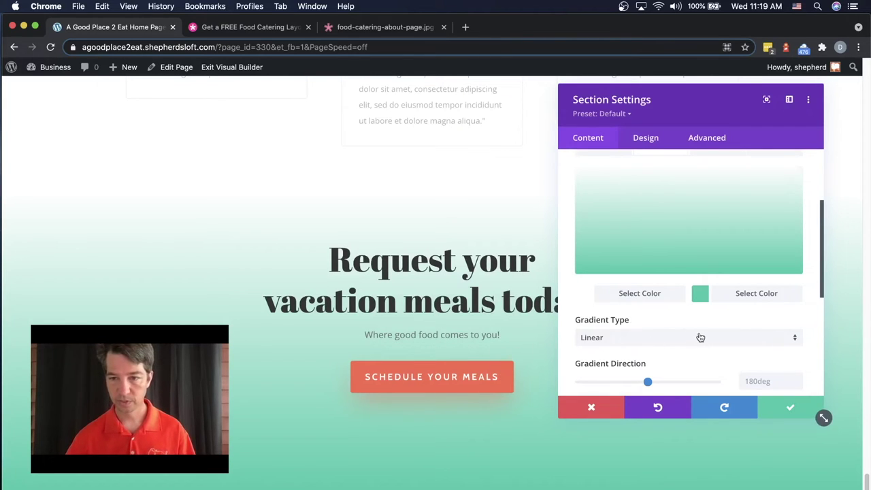
scroll(695, 340, down, 1)
scroll(695, 337, down, 3)
scroll(694, 335, up, 3)
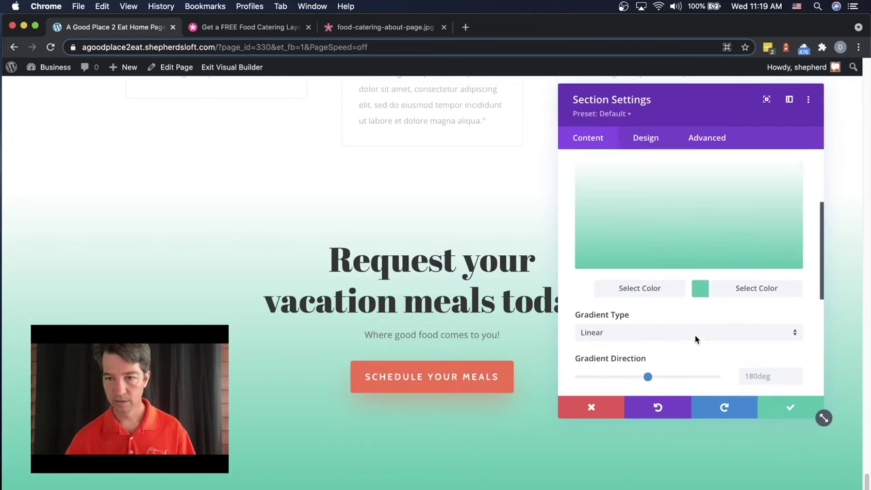
- Make the gradient's white start color semi-transparent at 0.7 opacity, rgba(255,255,255,0.7)
click(586, 293)
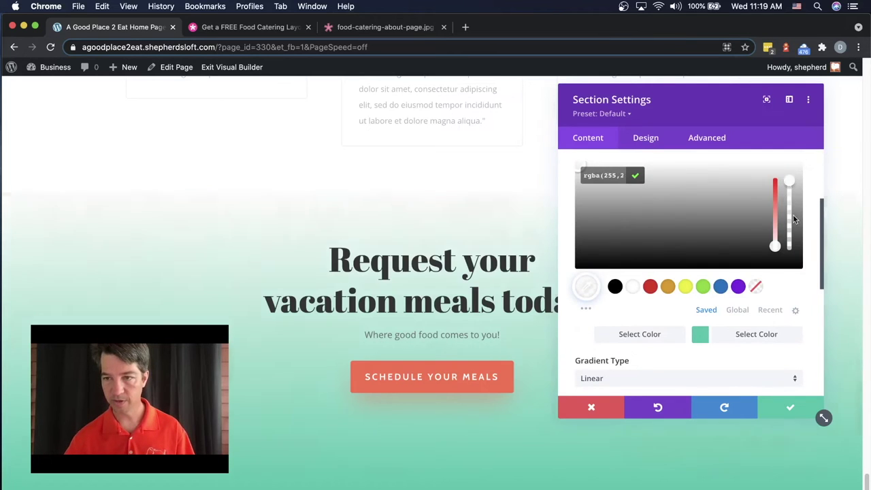
drag(793, 214, 796, 255)
drag(796, 261, 796, 209)
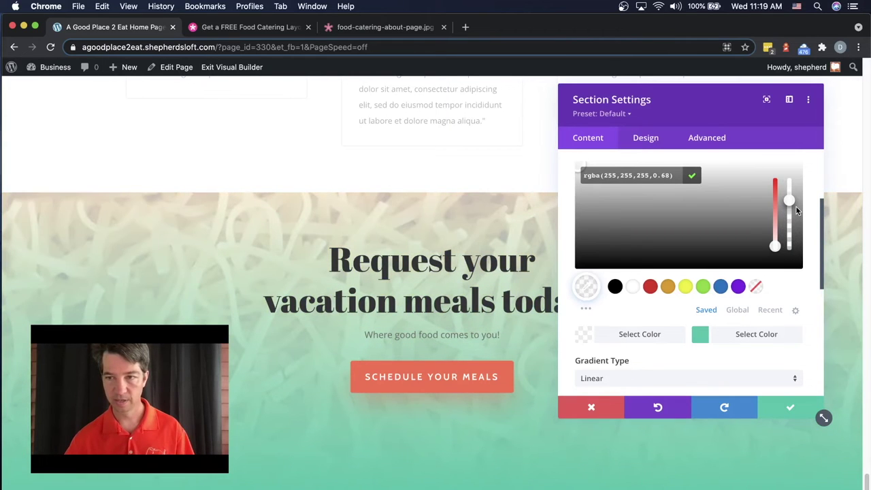
drag(796, 206, 795, 205)
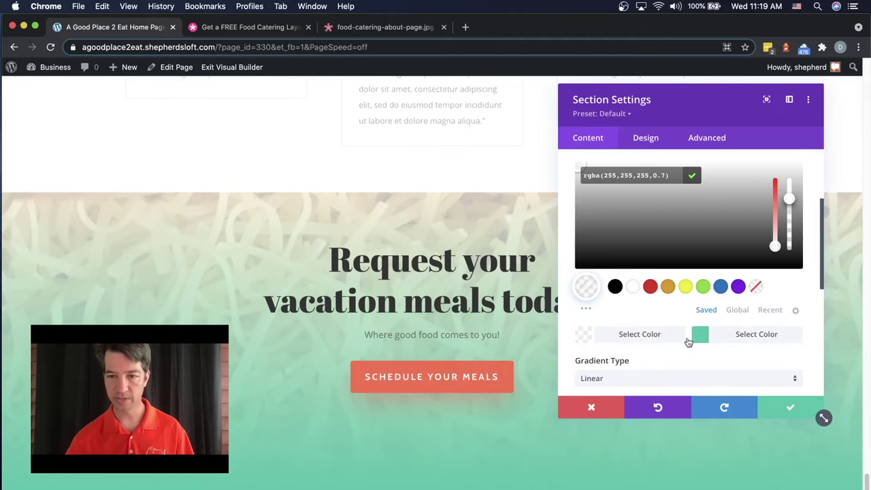
- Change the gradient's green end color to yellow #eddd00
click(700, 335)
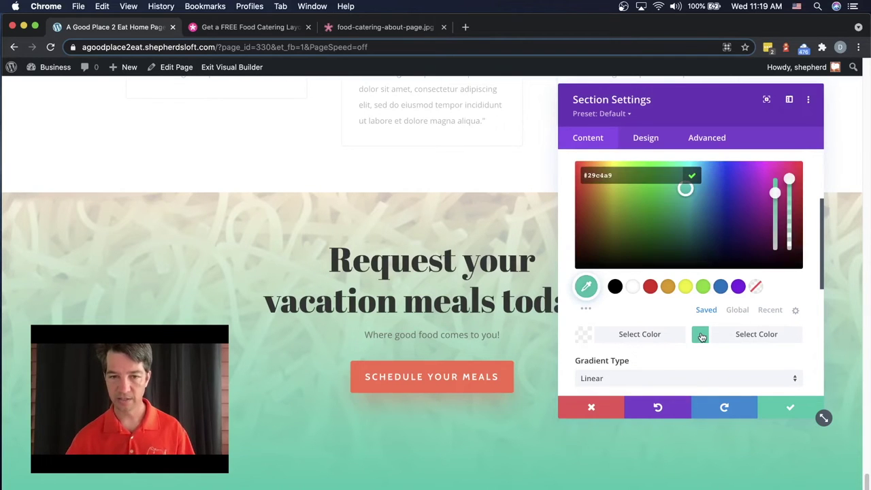
click(700, 336)
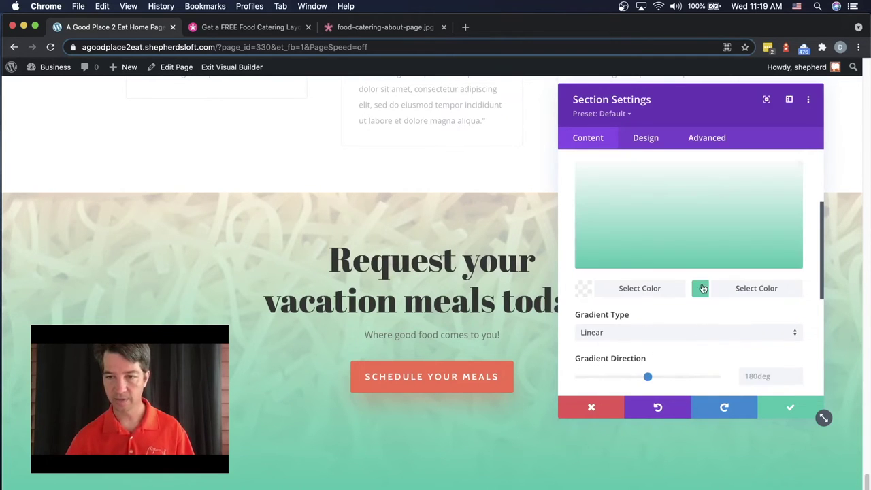
click(702, 289)
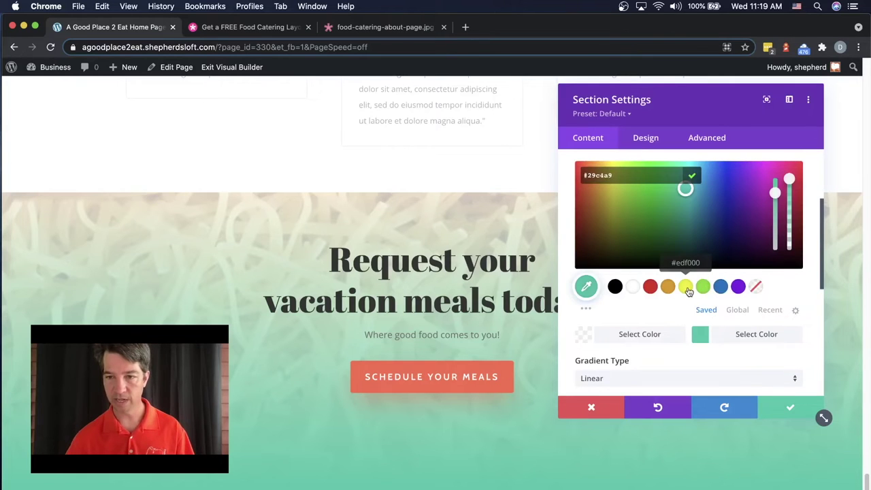
click(685, 285)
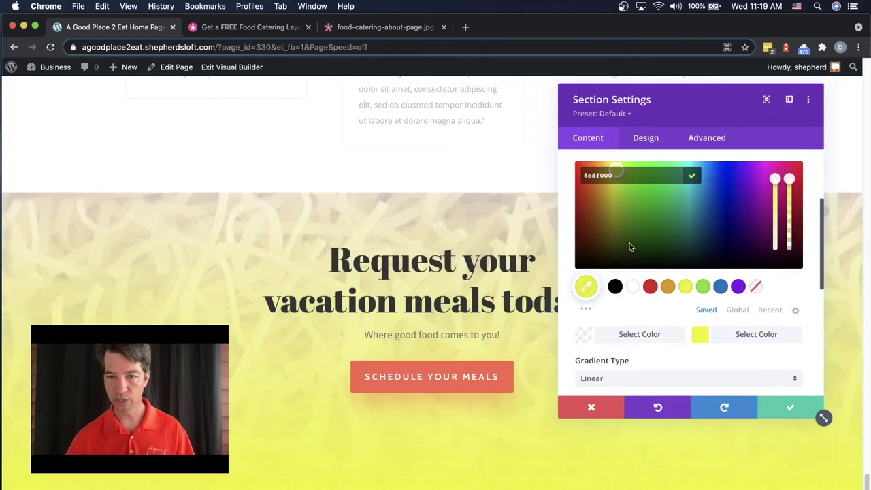
click(615, 201)
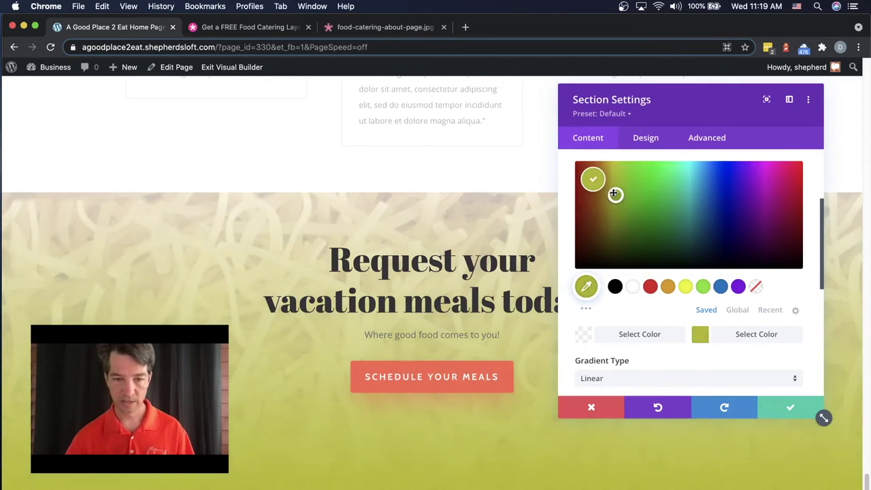
click(613, 195)
drag(614, 195, 612, 170)
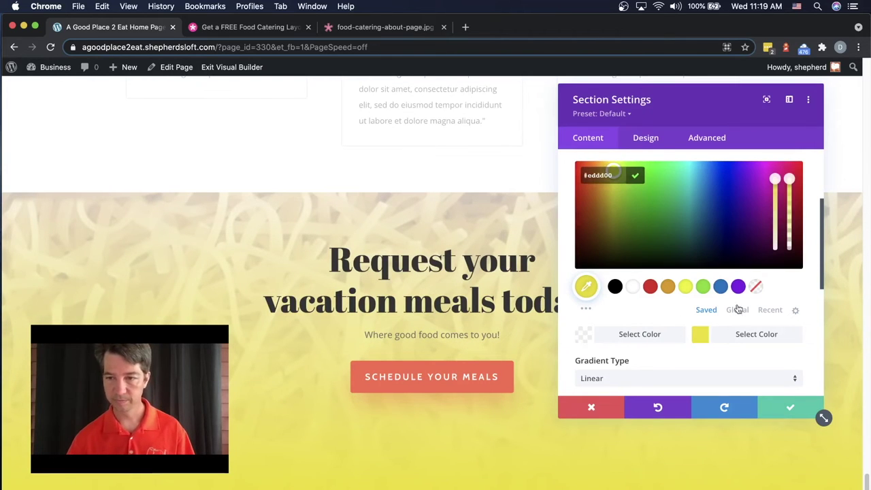
- Reduce the yellow end color's opacity to 0.7, rgba(237,221,0,0.7), and save the section settings
drag(791, 186, 796, 210)
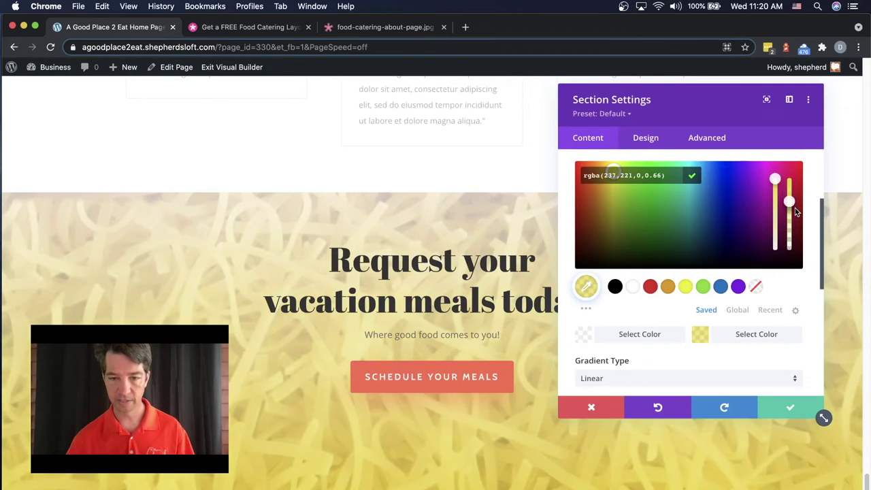
drag(794, 206, 794, 205)
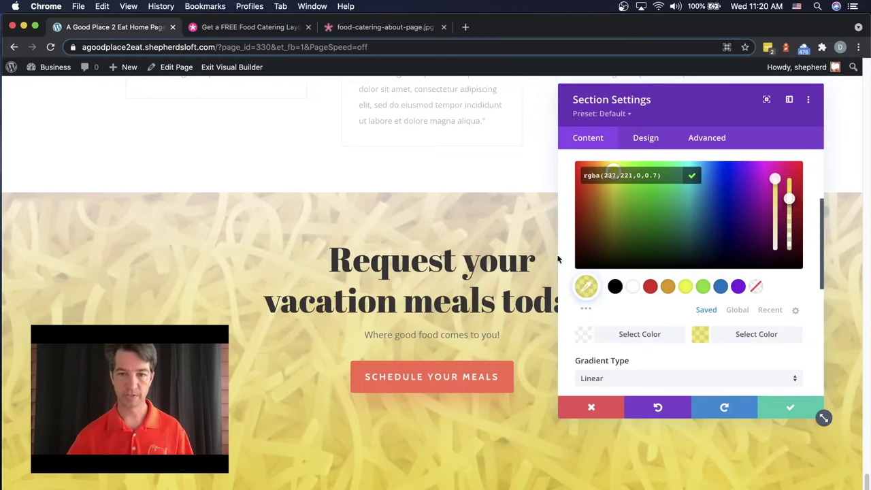
click(789, 408)
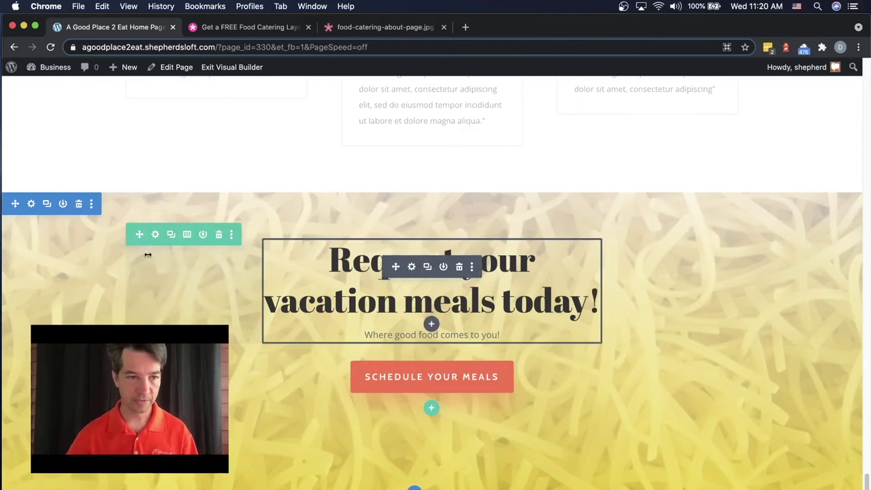
- Open the call-to-action section's background gradient settings and try to shift the gradient's start position
click(32, 205)
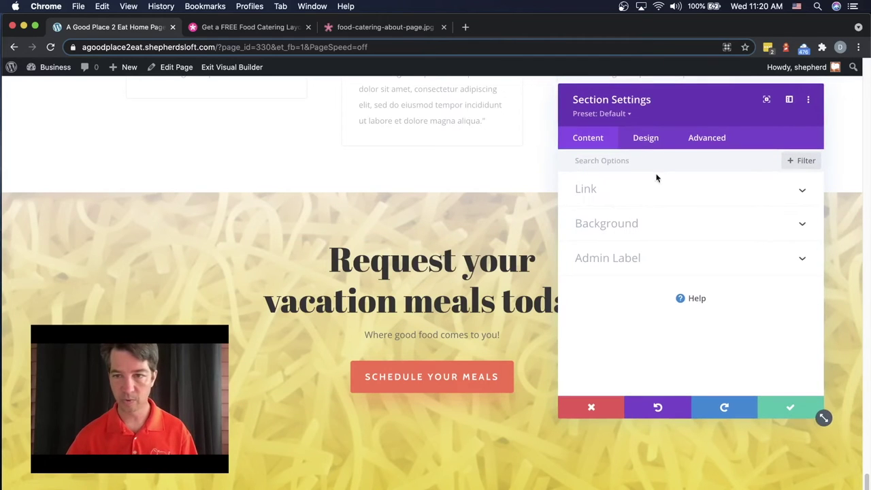
click(646, 139)
click(575, 141)
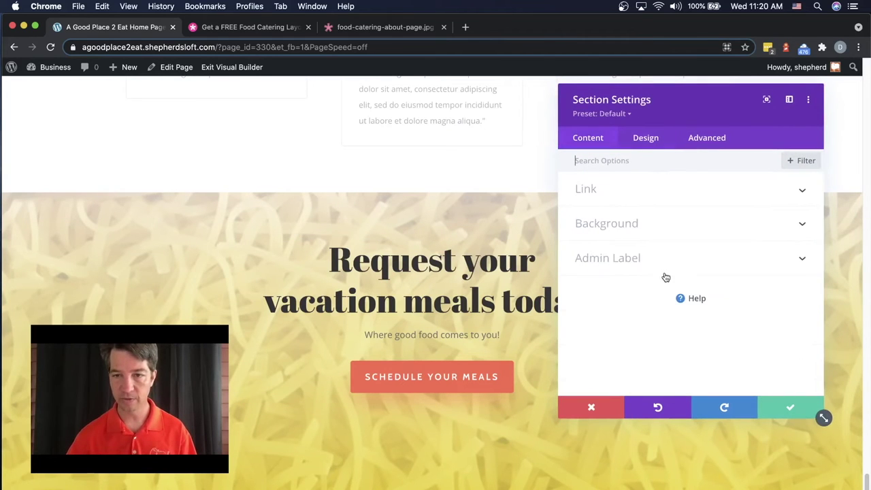
click(627, 232)
scroll(709, 306, down, 3)
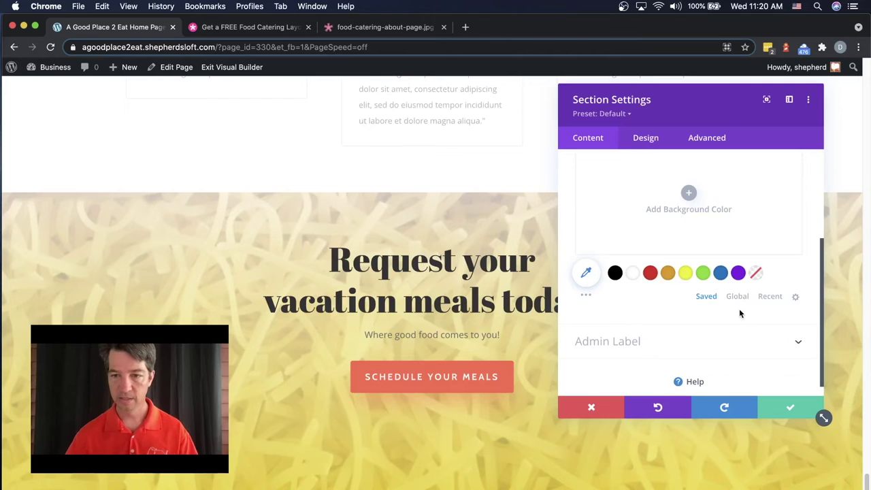
scroll(731, 313, down, 1)
scroll(722, 312, up, 5)
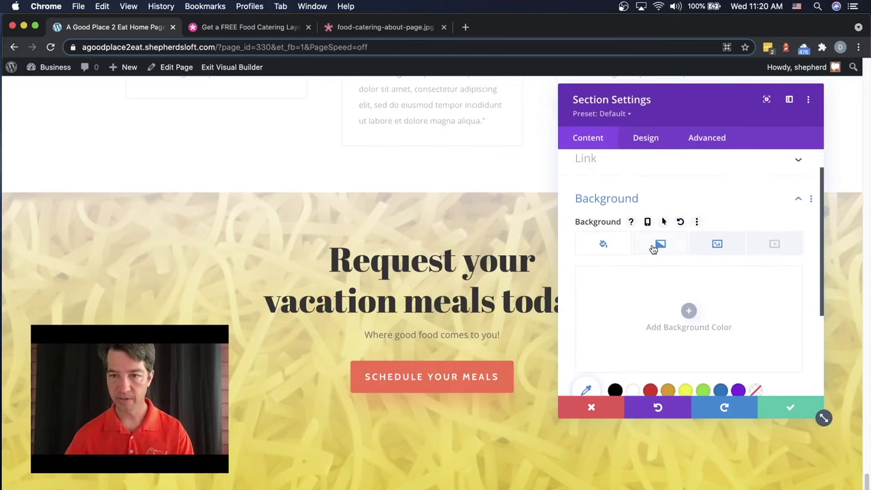
click(659, 245)
scroll(694, 272, down, 3)
scroll(697, 288, down, 8)
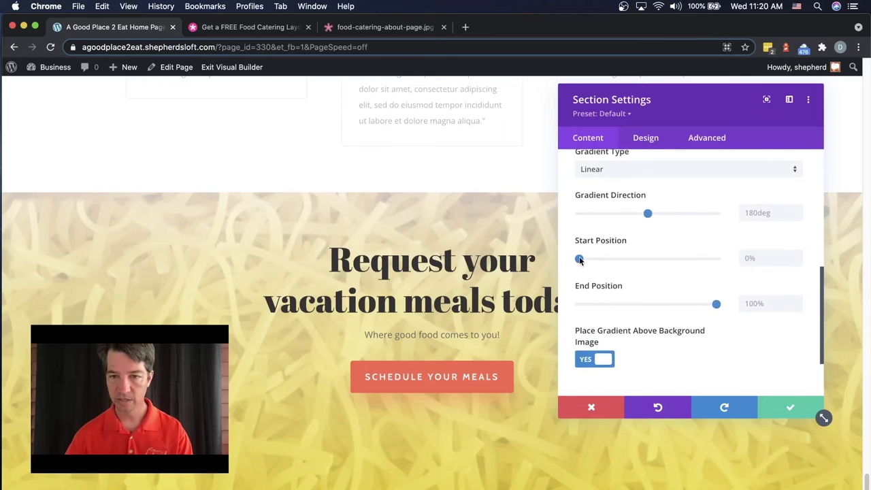
mouse_move(579, 259)
mouse_down()
mouse_move(600, 259)
mouse_move(572, 263)
mouse_up()
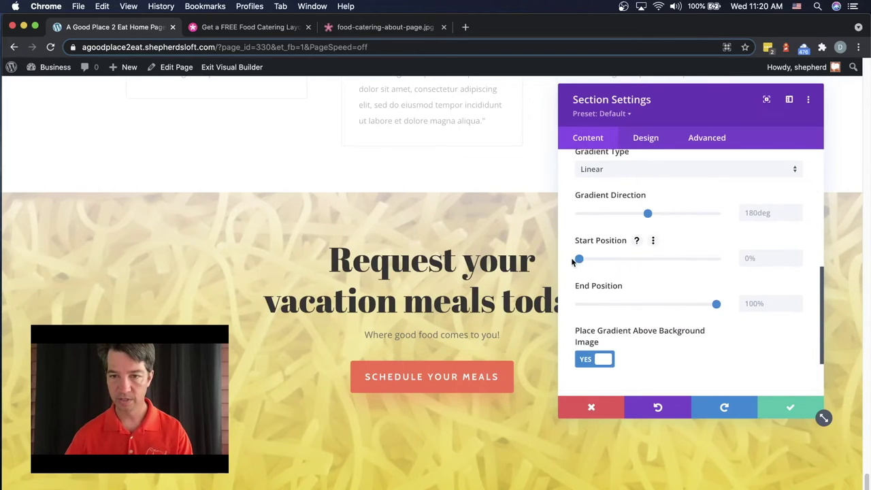
- Make the gradient's white start color fully opaque, #ffffff, and save the section settings
scroll(687, 278, up, 6)
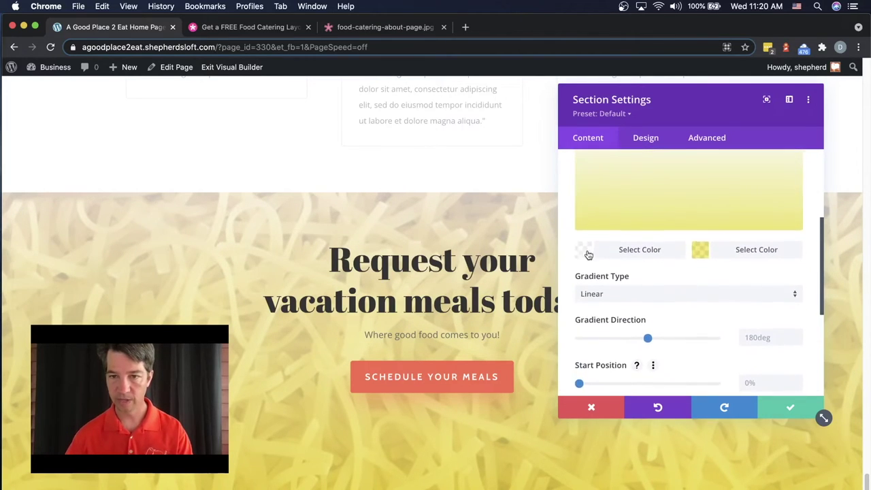
click(587, 252)
scroll(678, 240, up, 3)
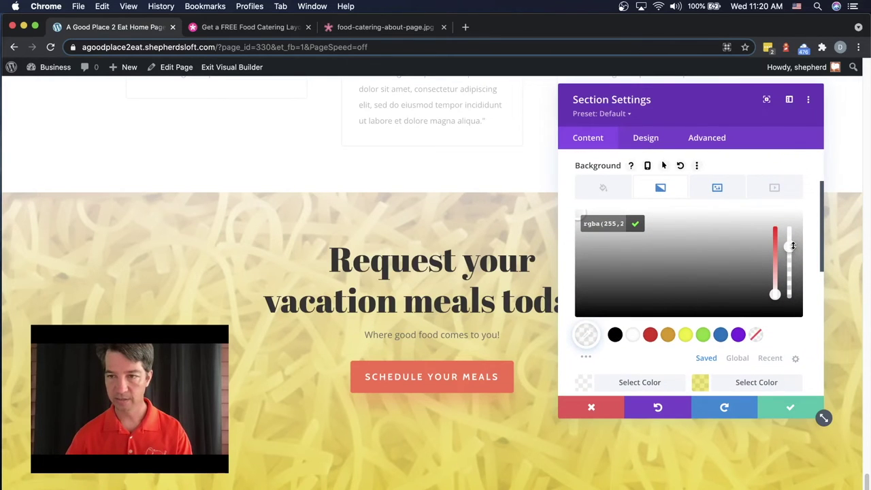
drag(793, 245, 790, 224)
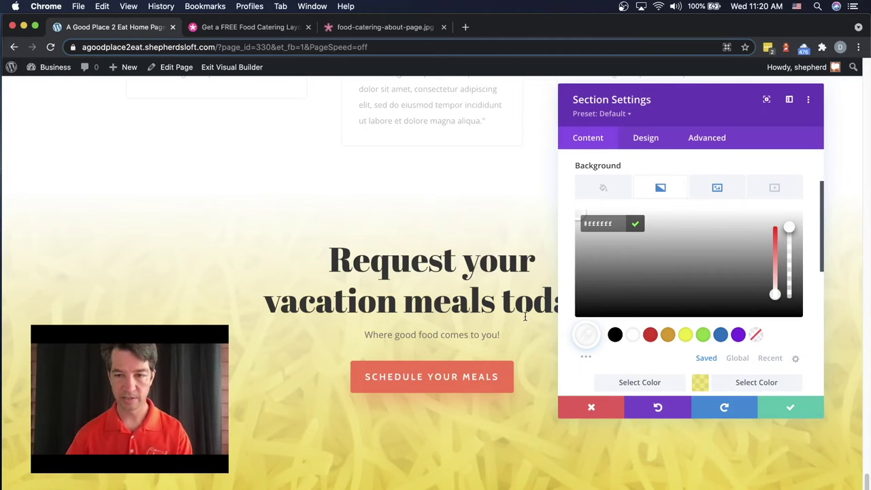
scroll(724, 350, down, 3)
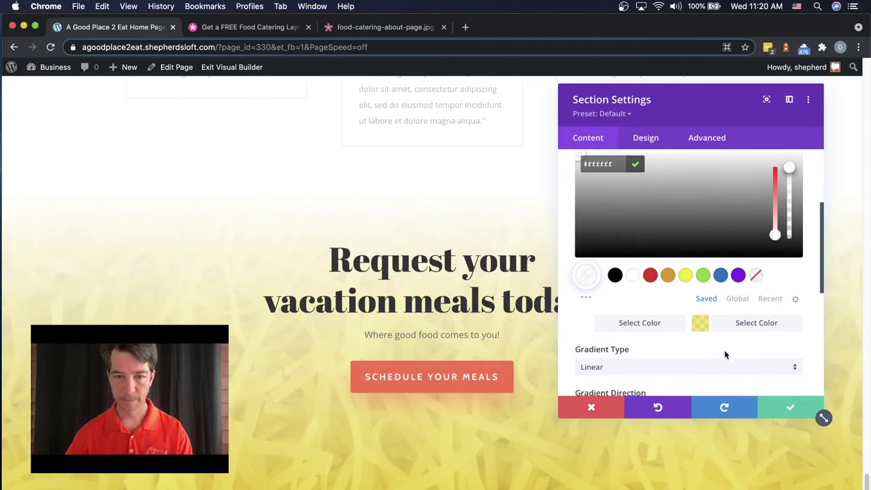
click(790, 408)
click(789, 408)
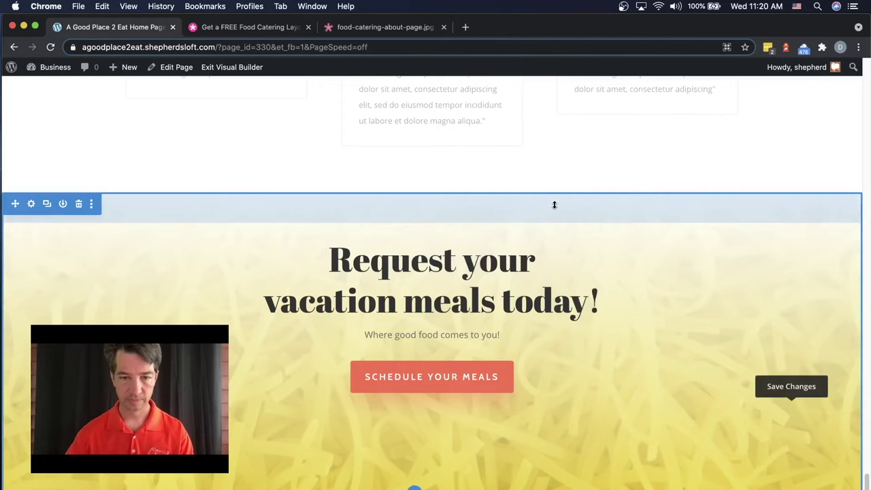
- Increase the call-to-action section's top padding slightly and check how it blends with the testimonials above
drag(554, 204, 553, 231)
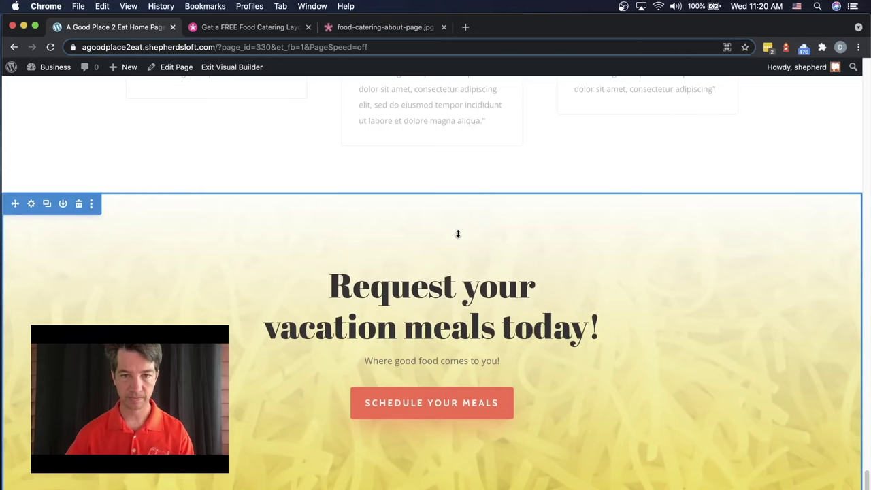
scroll(623, 258, down, 1)
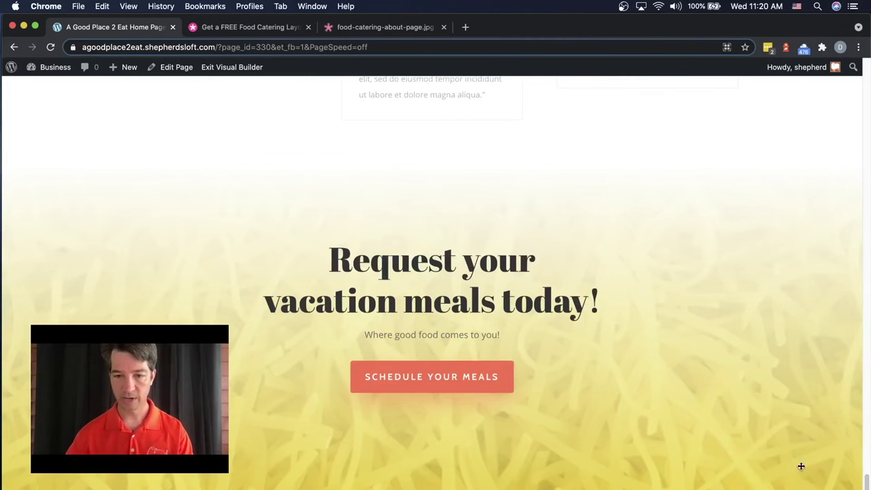
scroll(657, 388, up, 1)
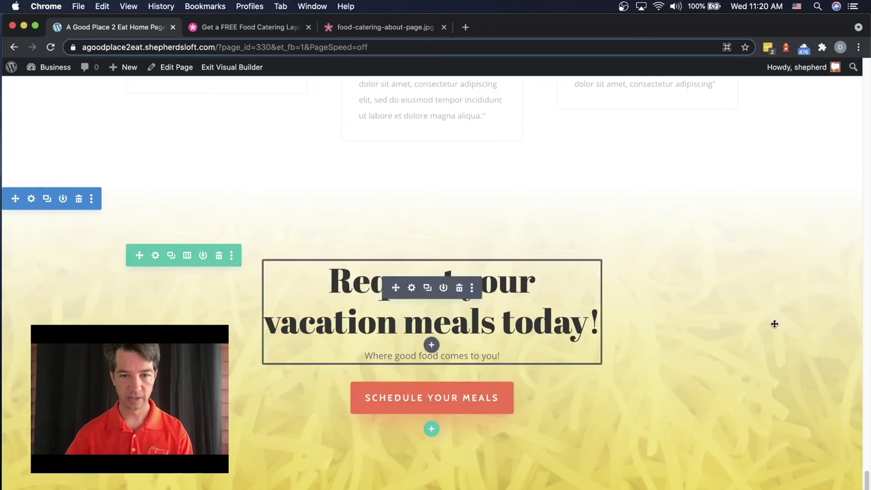
scroll(765, 361, up, 3)
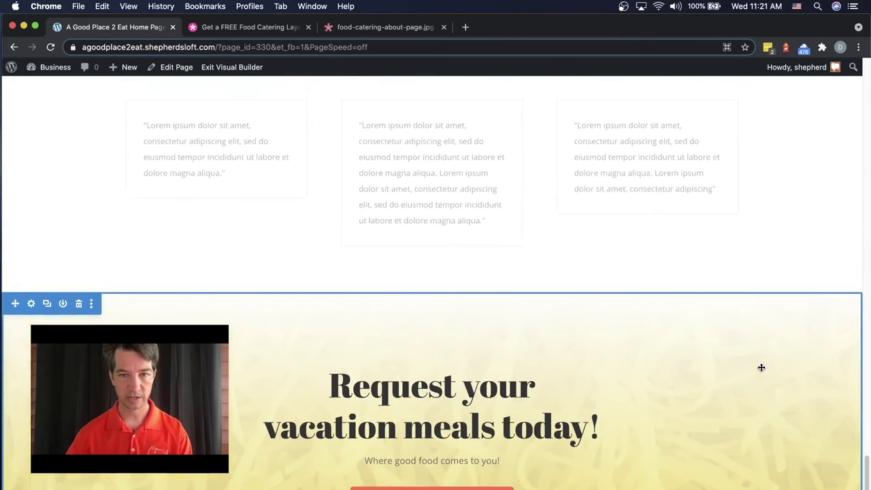
scroll(758, 365, down, 3)
scroll(431, 441, down, 2)
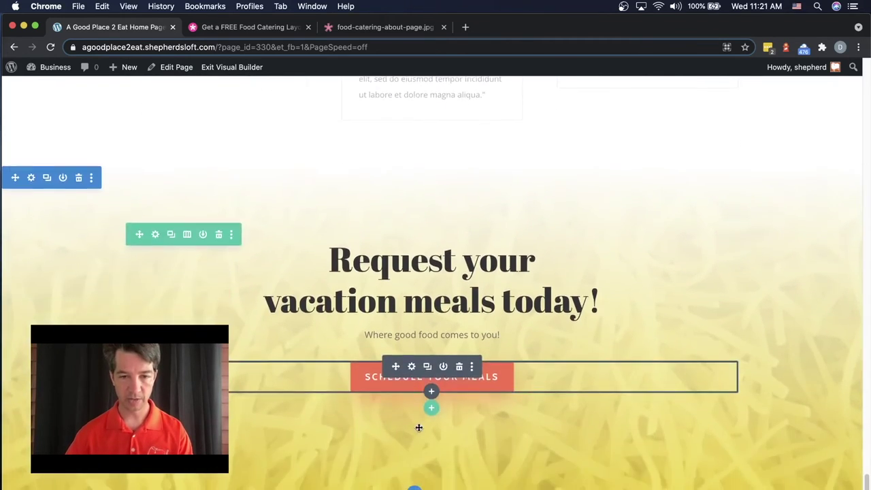
- Save the "Schedule Your Meals" button to the Divi Library as a global item named "Schedule Meals Button"
click(443, 367)
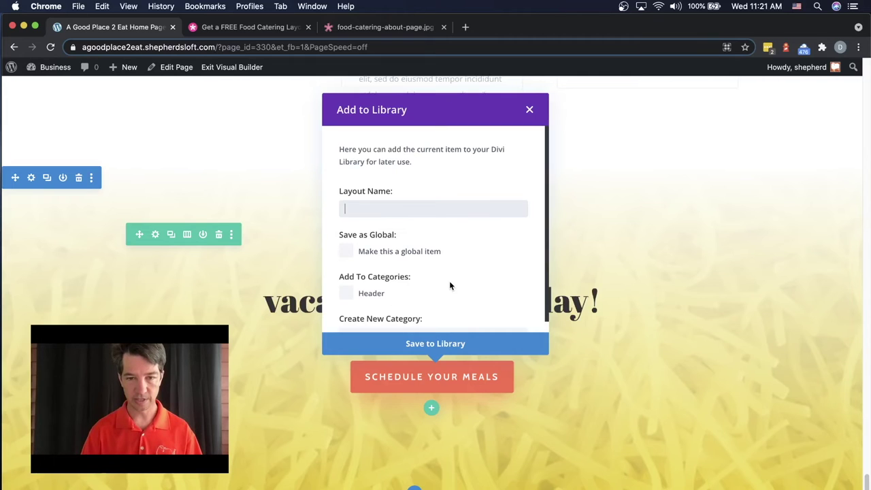
text(Schedule Mea)
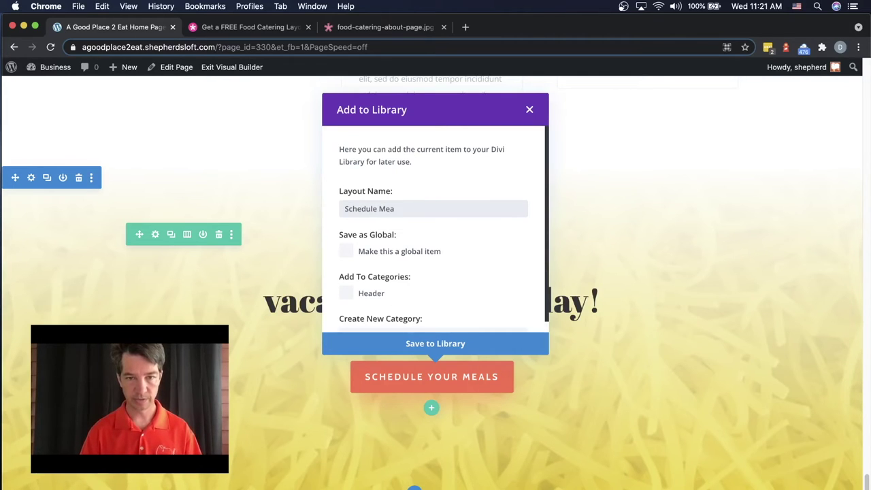
text(ls Button)
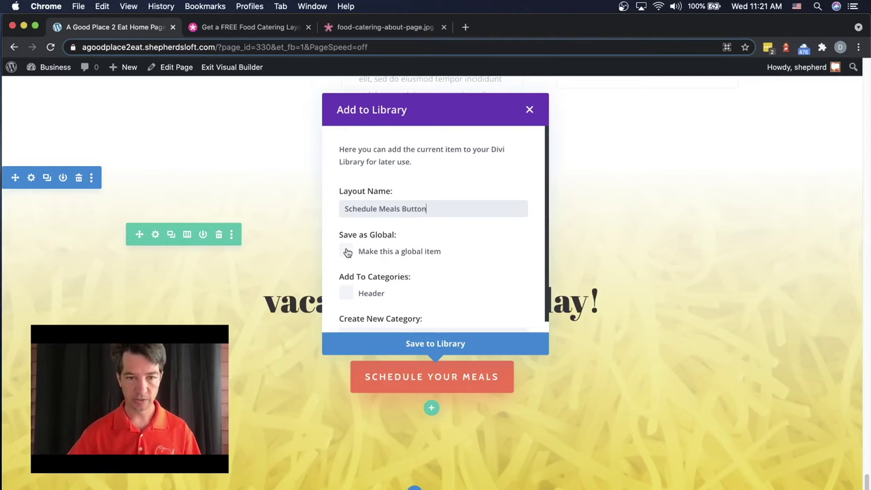
click(347, 253)
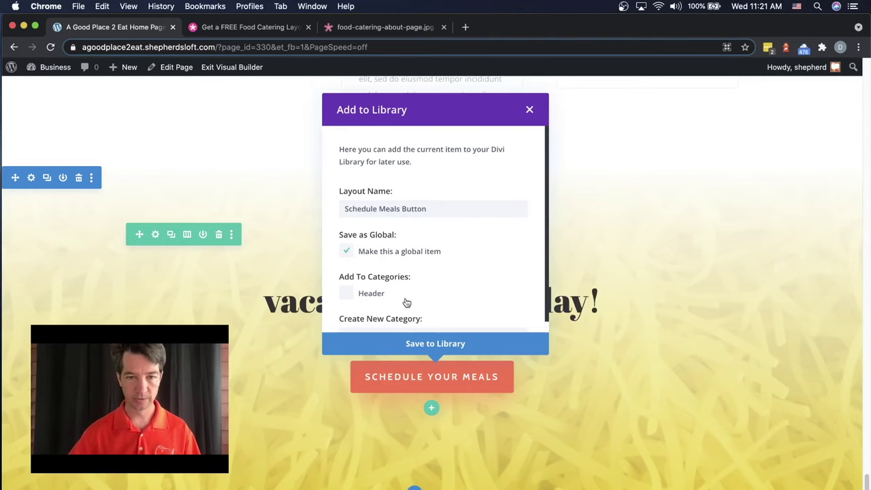
scroll(428, 312, down, 1)
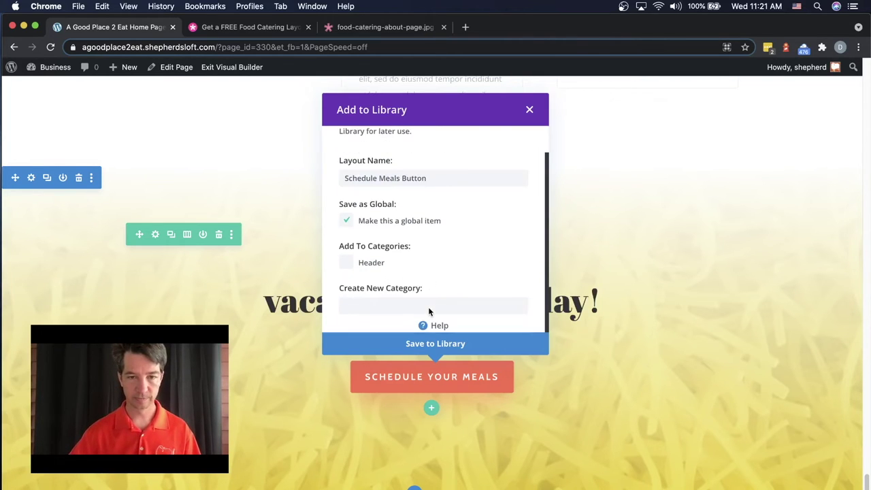
click(433, 345)
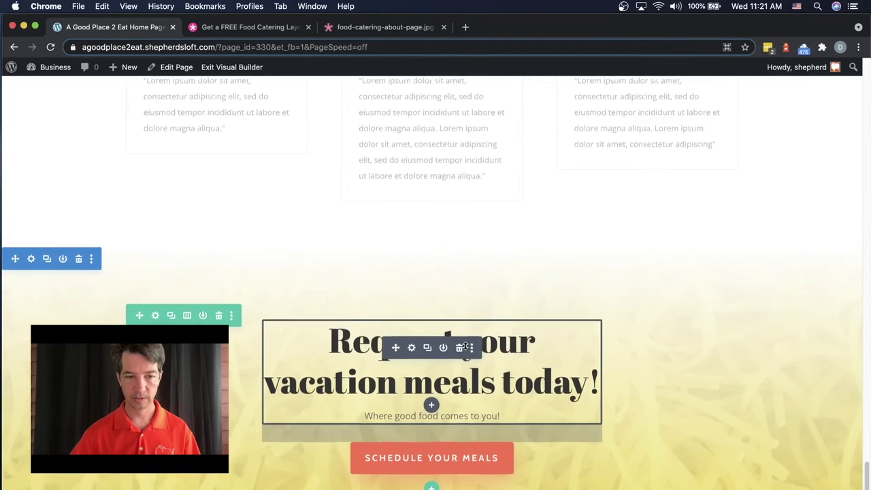
- Look through the page's sections, from Plan Your Meals up to the chef introduction, for places to reuse the saved button
scroll(465, 345, up, 10)
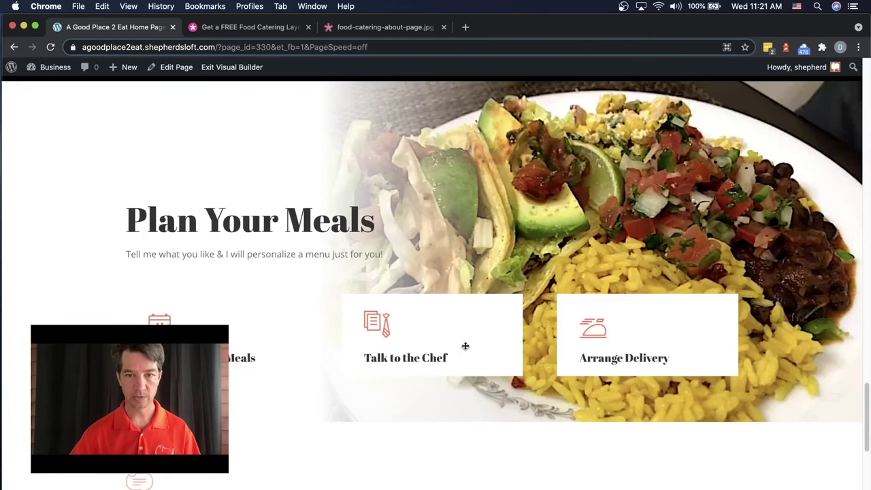
scroll(465, 345, down, 2)
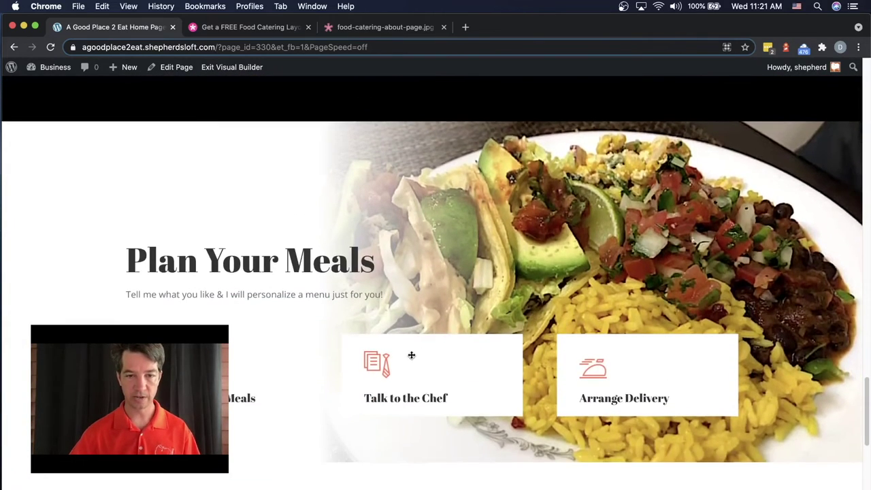
scroll(449, 348, down, 2)
scroll(449, 349, down, 5)
scroll(448, 348, up, 10)
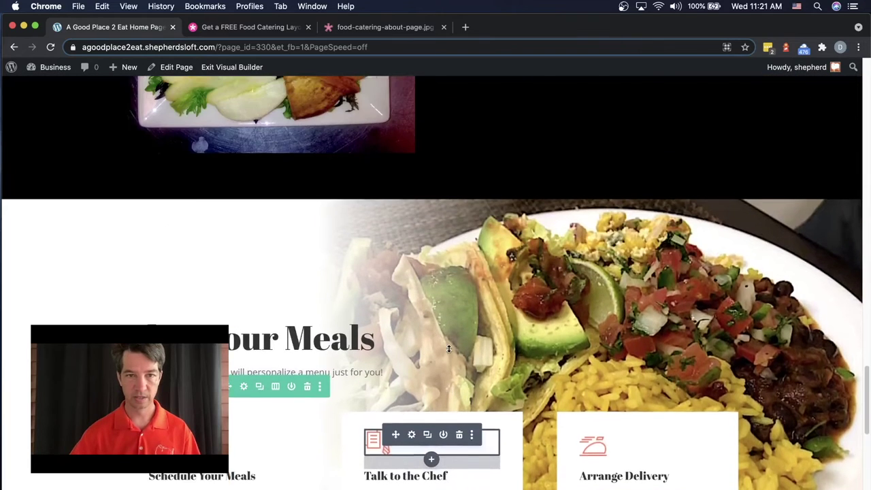
scroll(448, 348, up, 6)
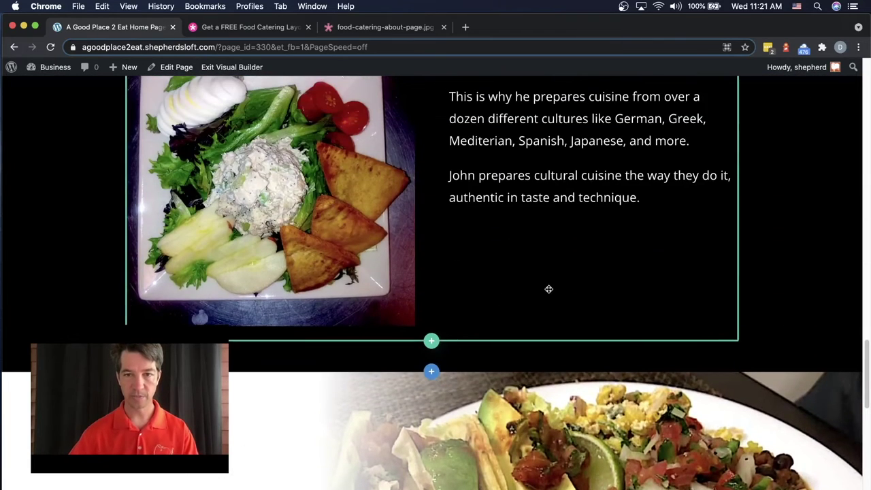
scroll(549, 285, up, 20)
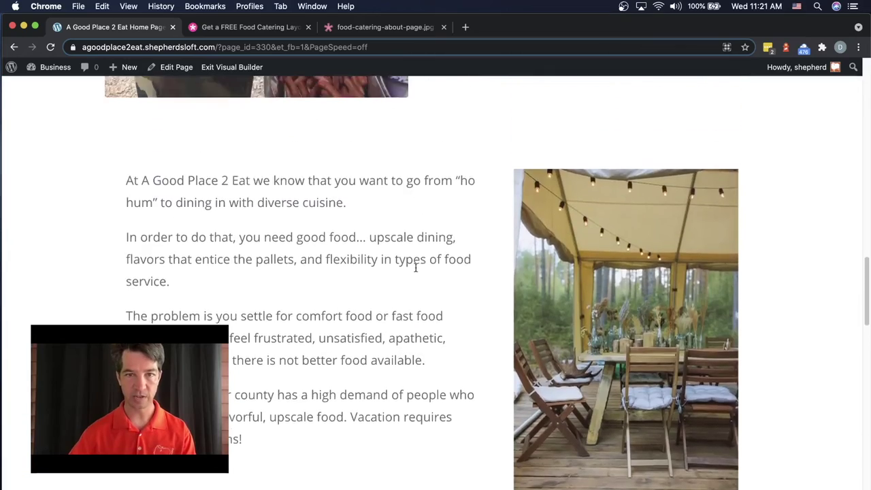
scroll(435, 259, up, 13)
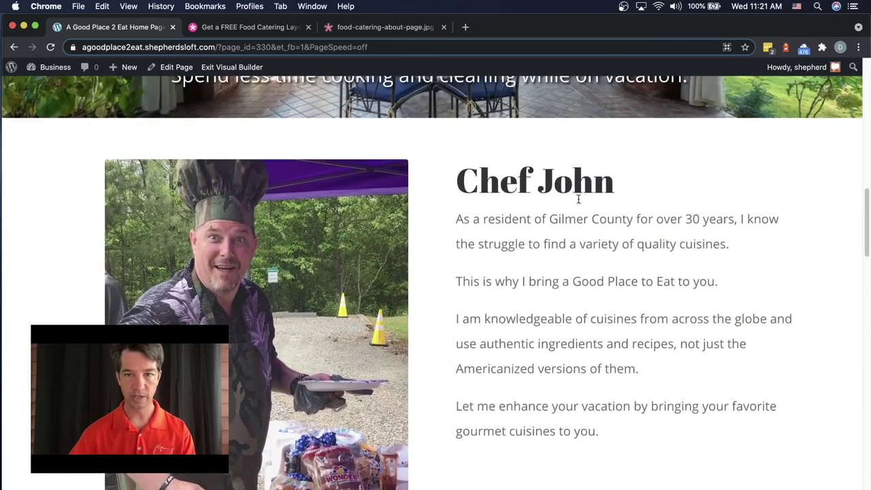
scroll(598, 218, down, 10)
scroll(612, 234, down, 10)
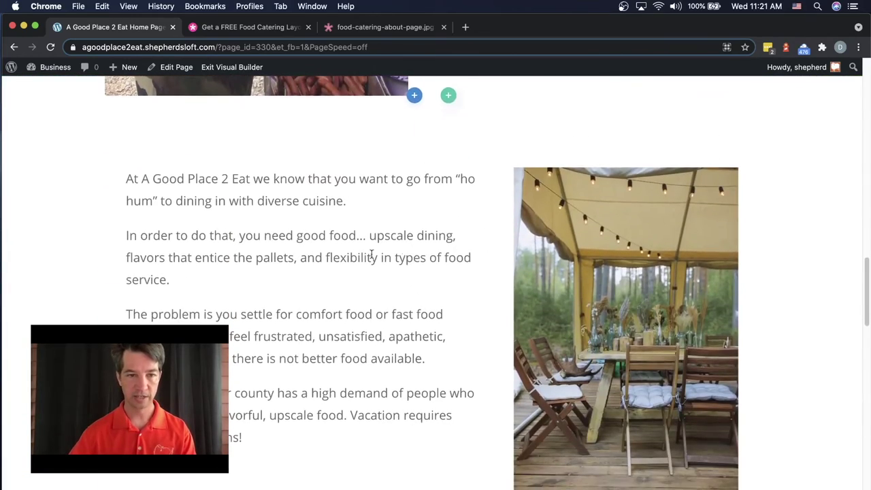
scroll(315, 283, down, 6)
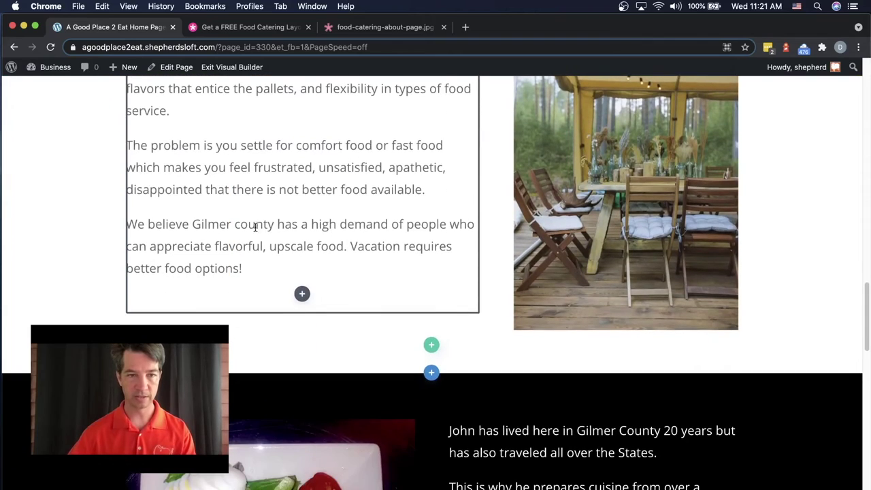
- Insert the saved Schedule Meals Button from the library below the chef's cultural cuisine text in the black section
scroll(442, 243, down, 13)
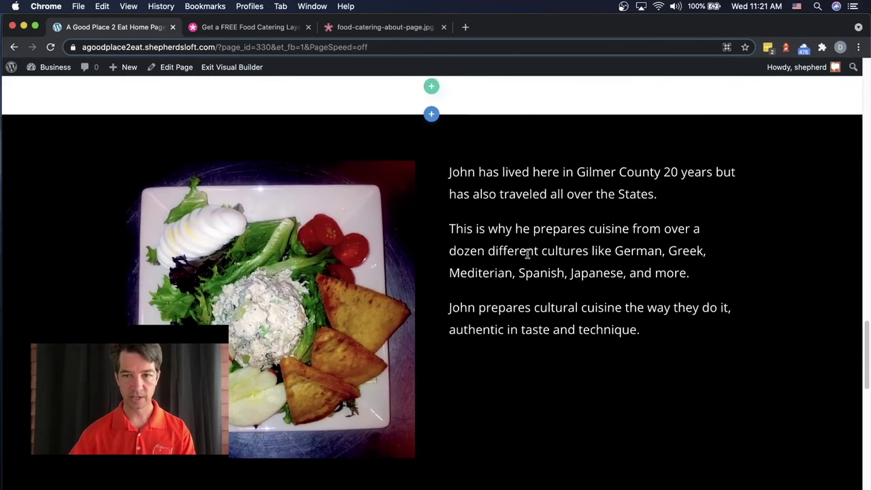
scroll(560, 313, down, 1)
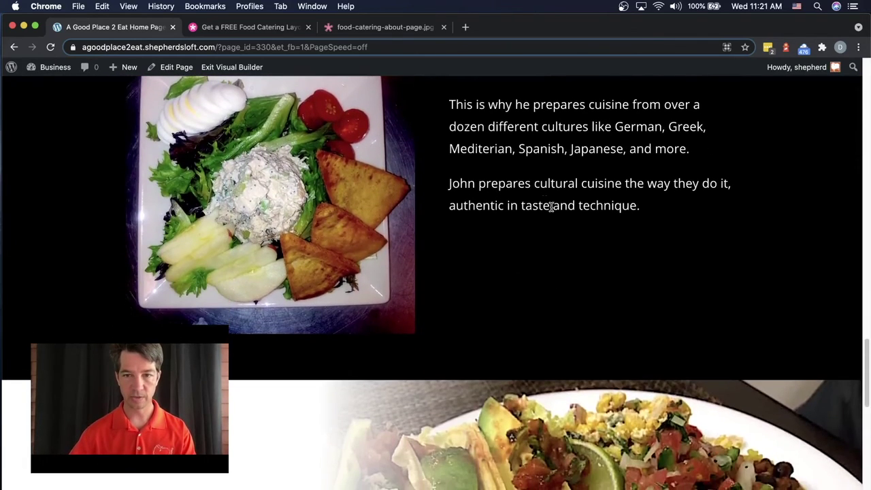
click(592, 198)
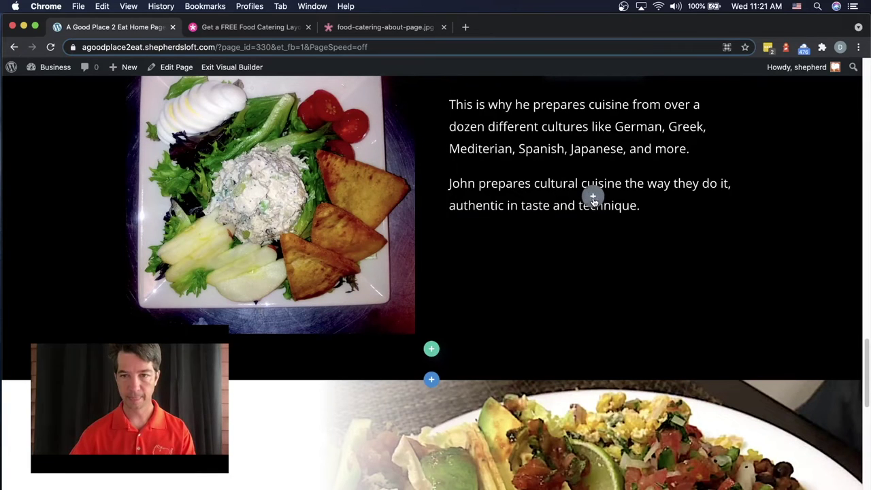
drag(612, 259, 599, 251)
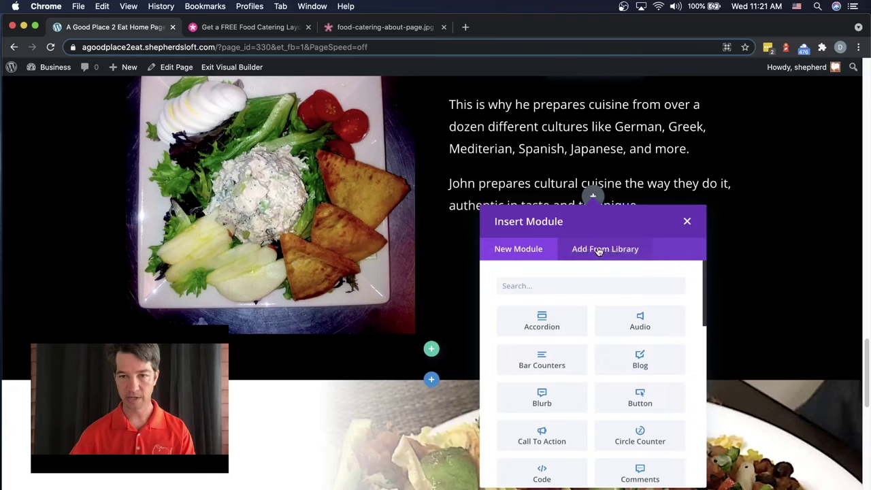
click(604, 251)
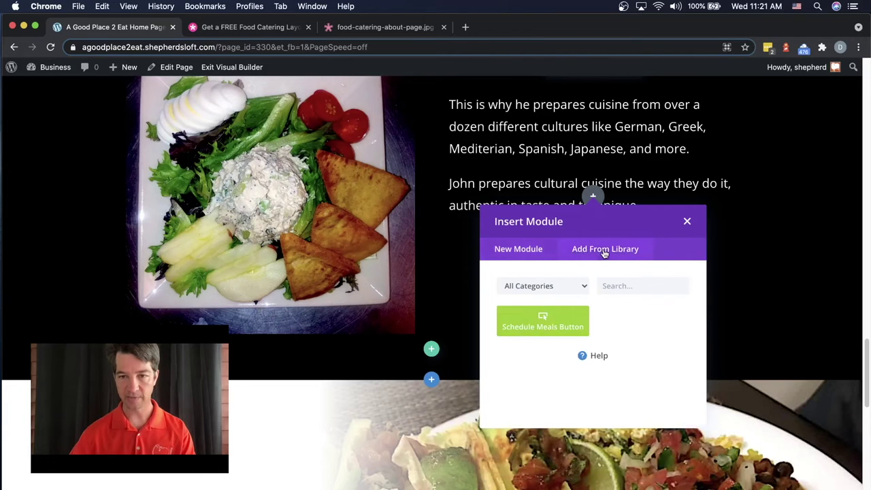
click(549, 328)
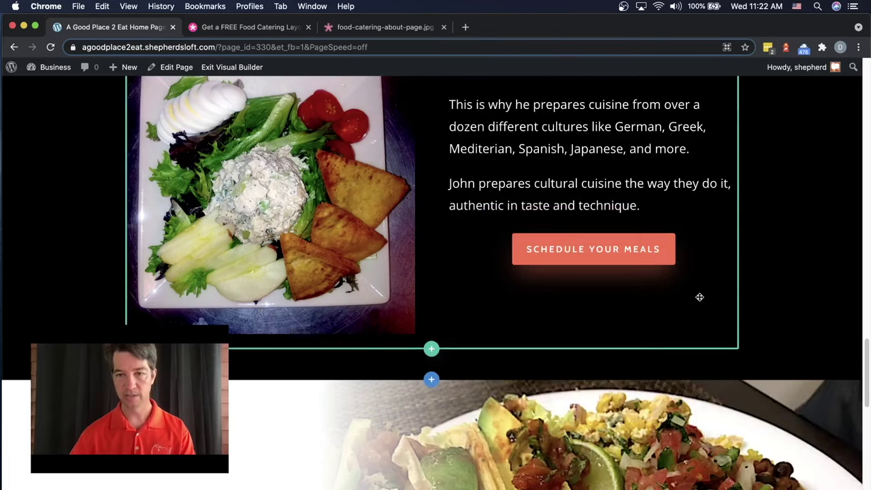
- Review the page's sections from the inserted button up to the hero header for other places needing a schedule button
mouse_move(616, 241)
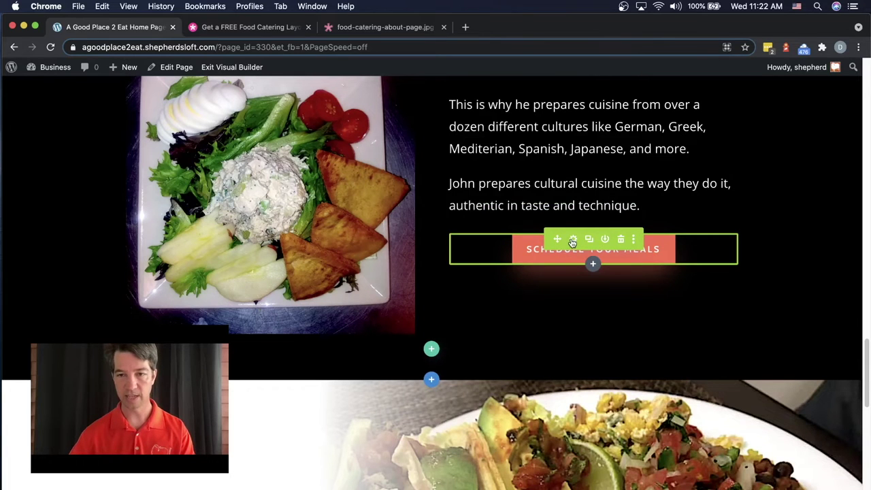
scroll(597, 274, down, 5)
scroll(581, 279, up, 2)
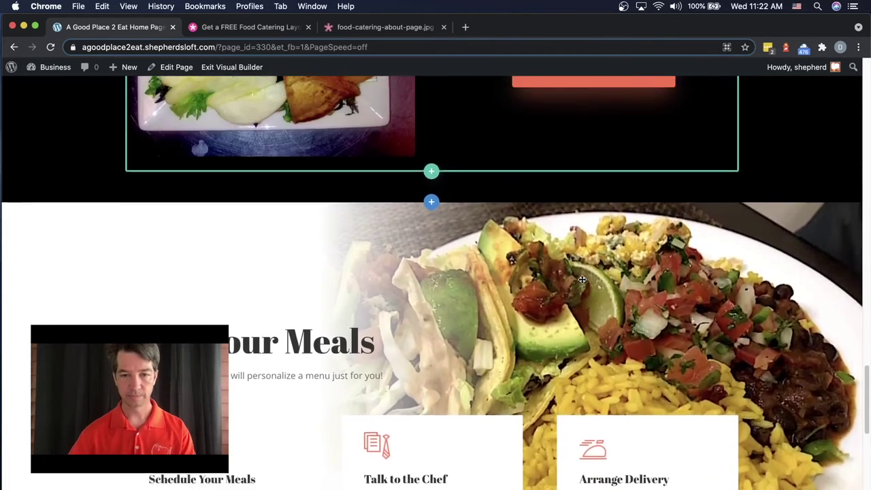
scroll(582, 268, up, 5)
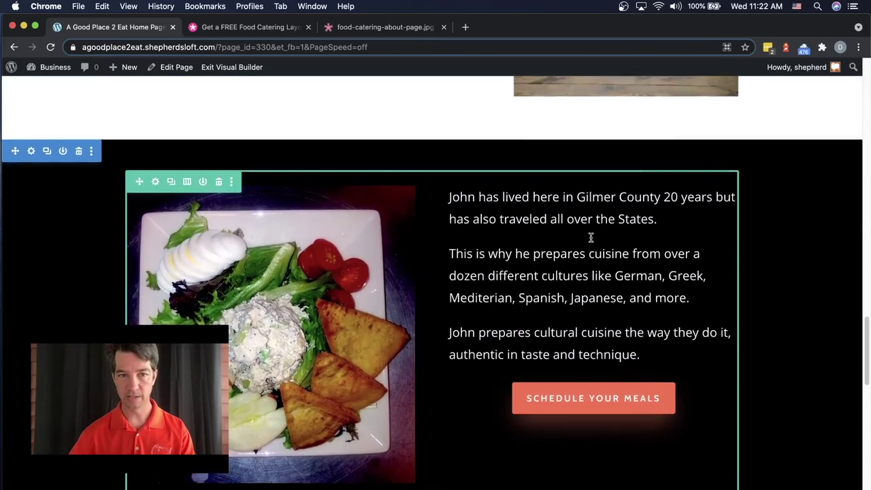
scroll(595, 249, down, 2)
scroll(575, 258, up, 6)
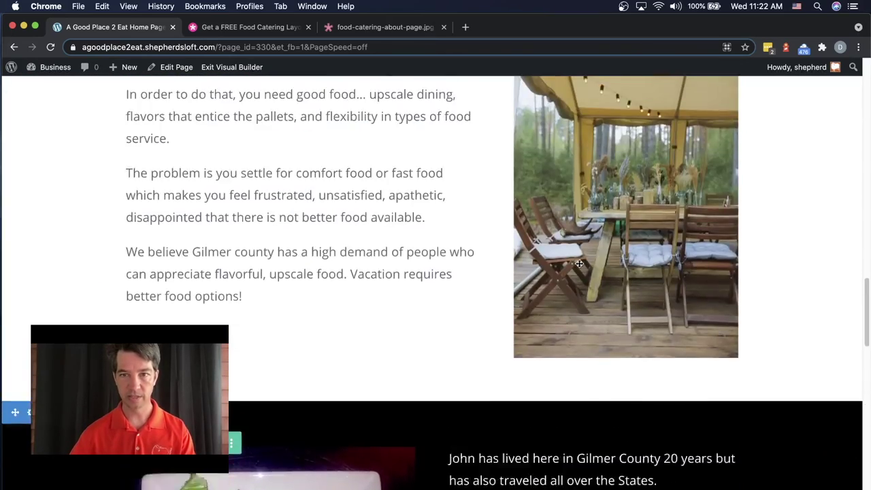
scroll(578, 264, up, 10)
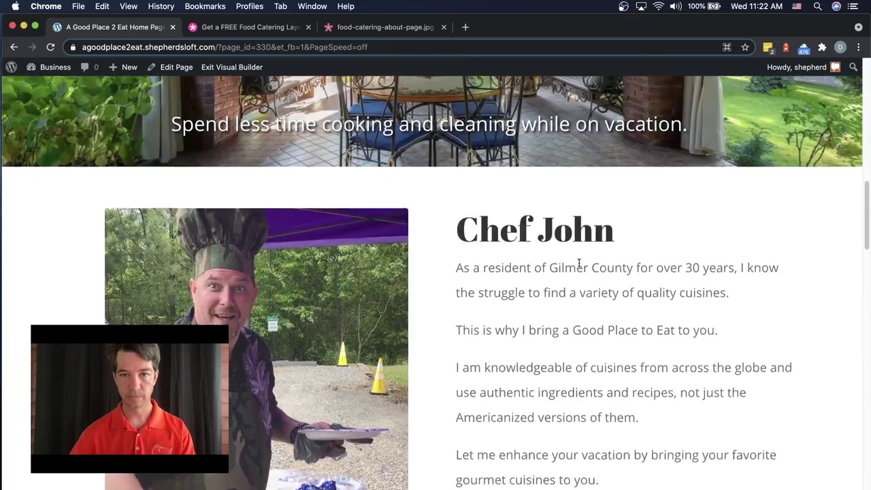
scroll(579, 264, up, 5)
scroll(430, 328, down, 2)
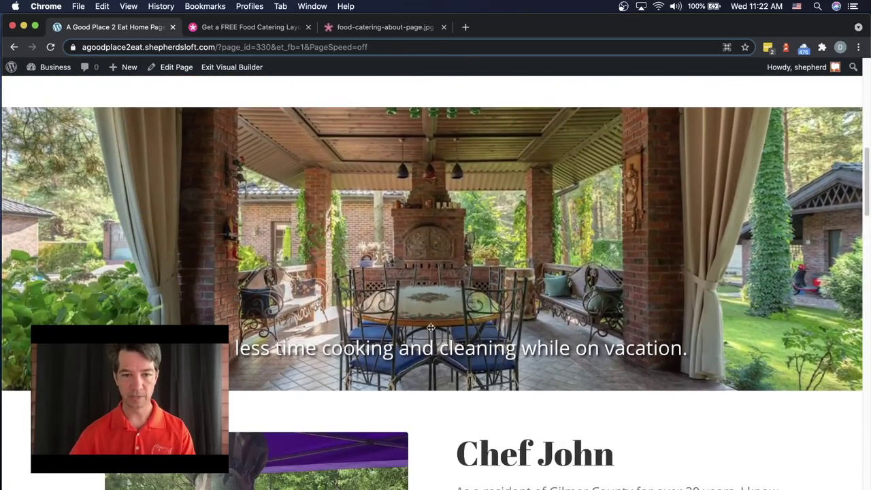
scroll(480, 263, up, 8)
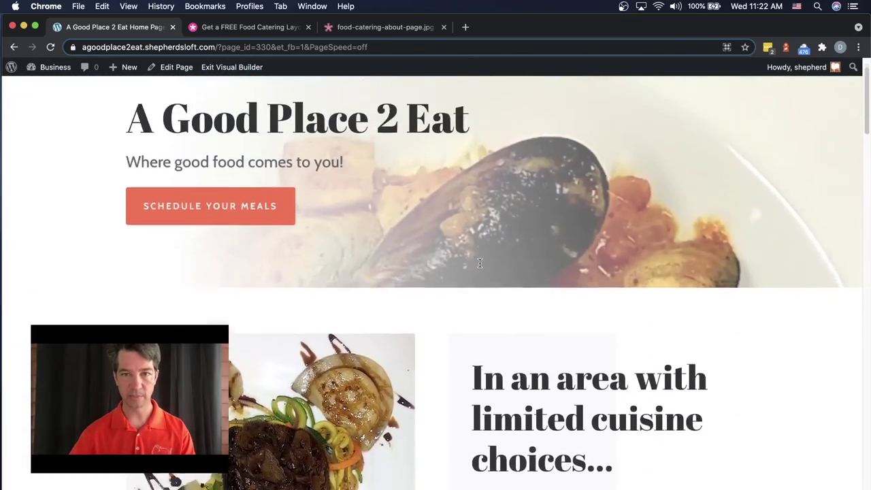
scroll(480, 263, down, 6)
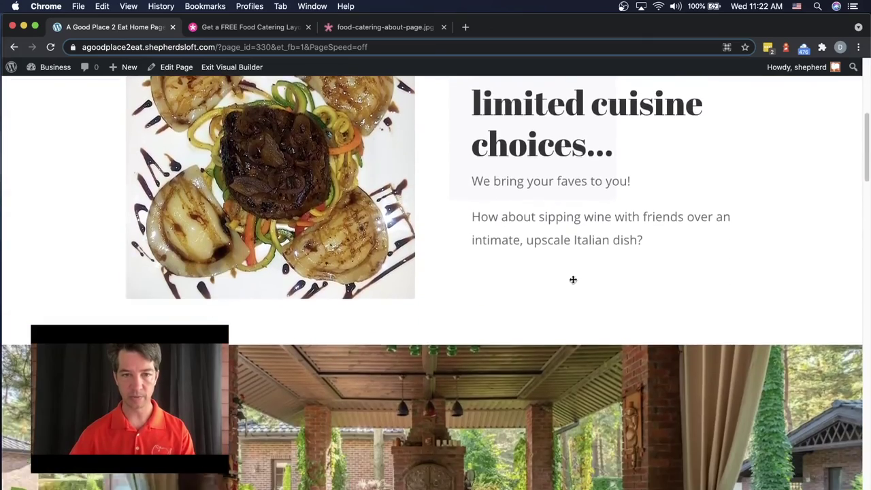
scroll(573, 279, down, 5)
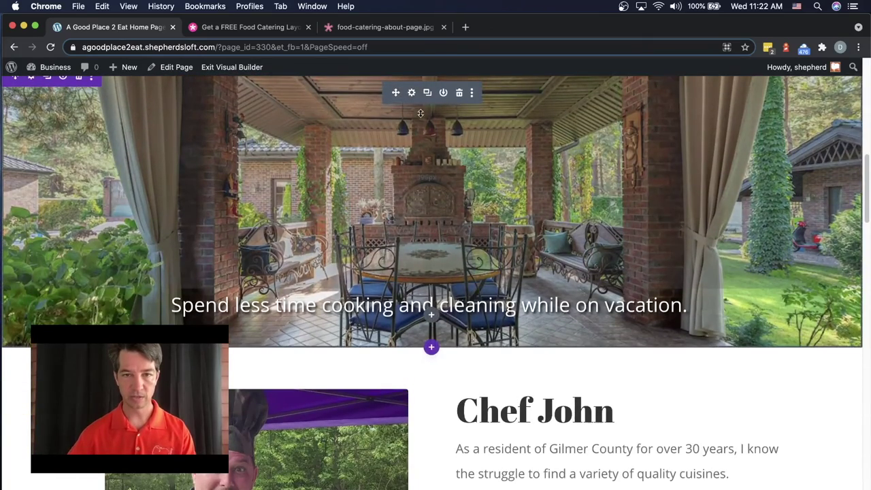
click(432, 314)
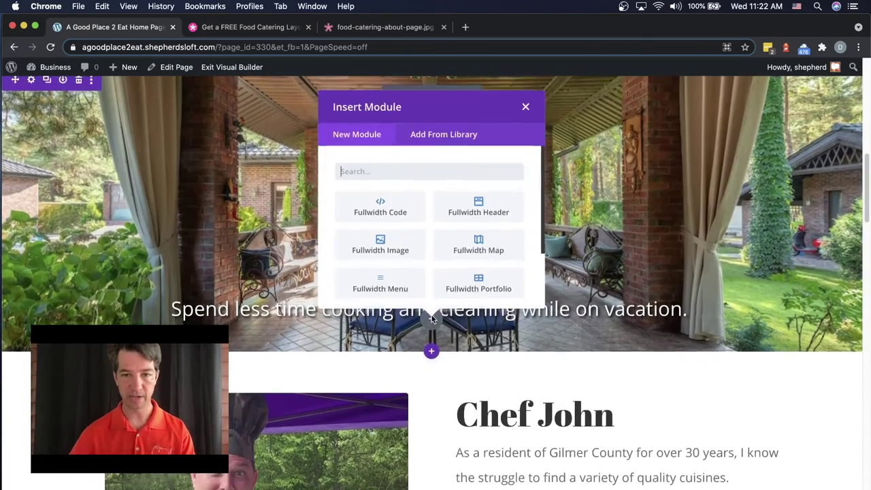
click(441, 138)
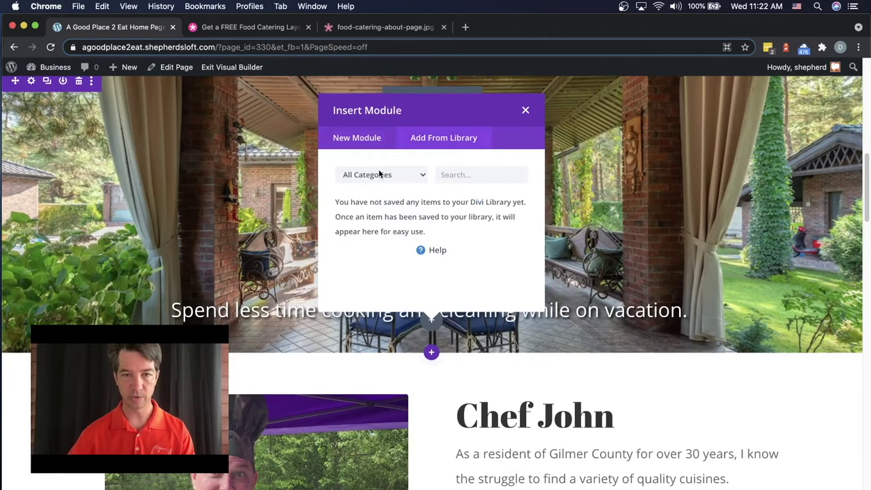
click(379, 146)
click(422, 138)
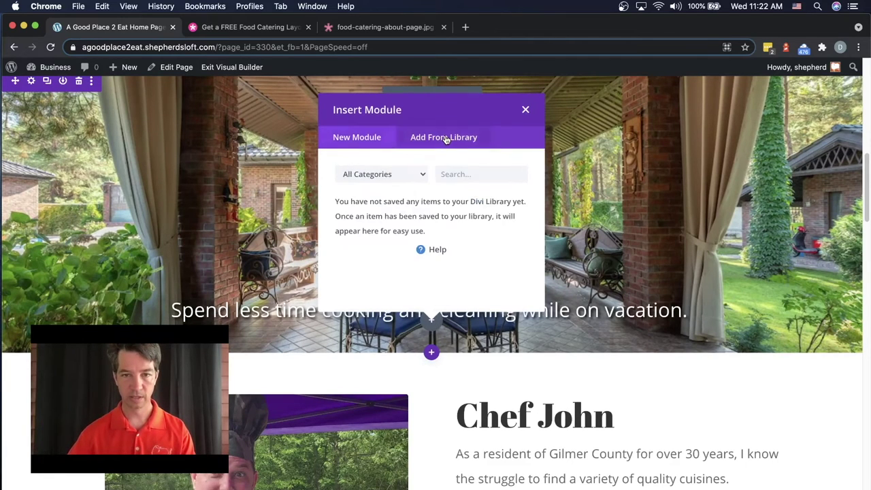
click(371, 144)
scroll(399, 218, down, 3)
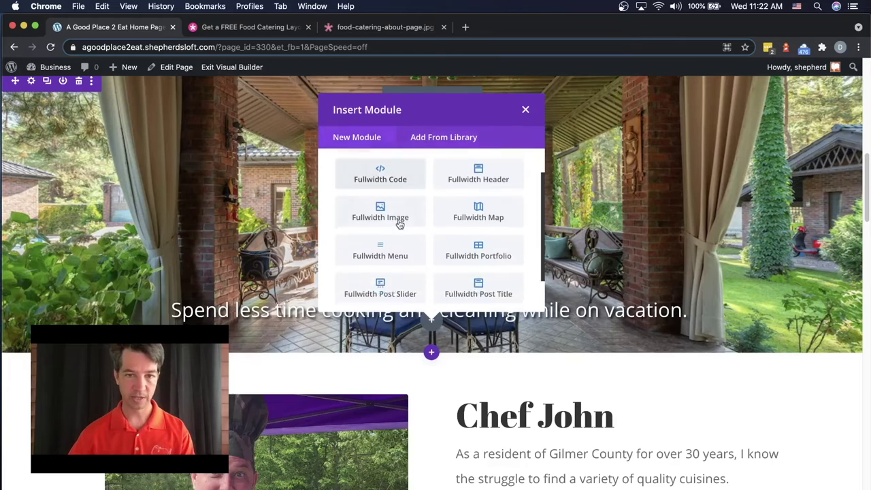
click(526, 111)
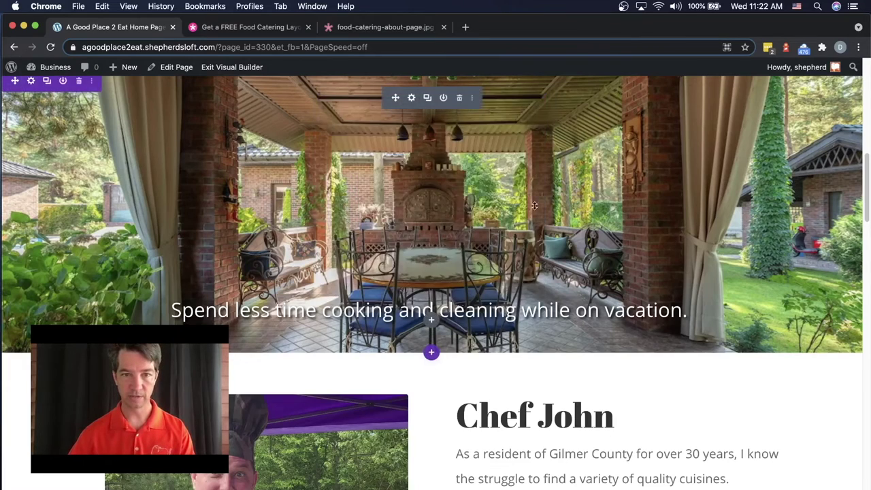
- Add a first button labelled "Schedule Your Meals" to the fullwidth header about spending less time cooking and cleaning
scroll(534, 231, up, 2)
scroll(534, 232, down, 3)
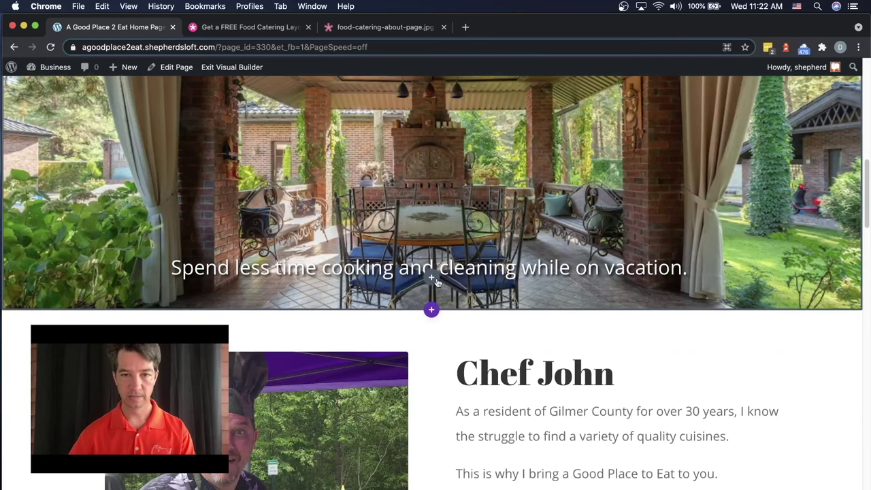
scroll(431, 278, up, 3)
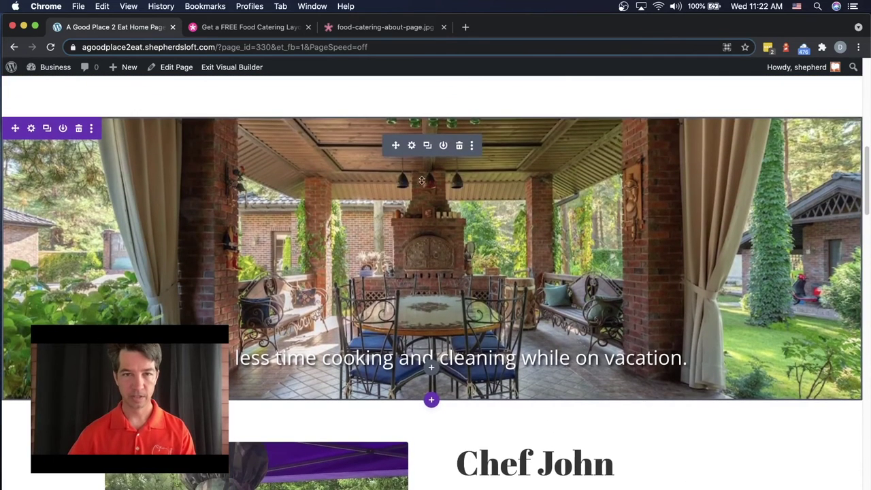
click(412, 146)
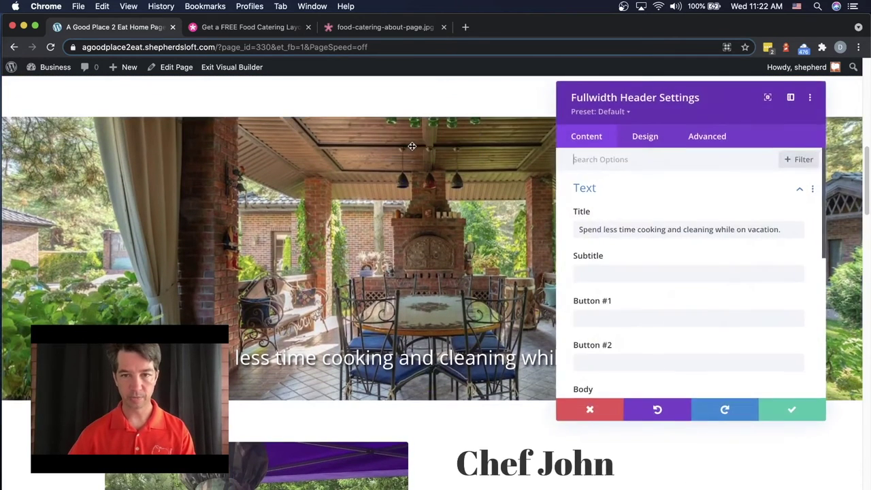
scroll(646, 241, down, 3)
click(618, 233)
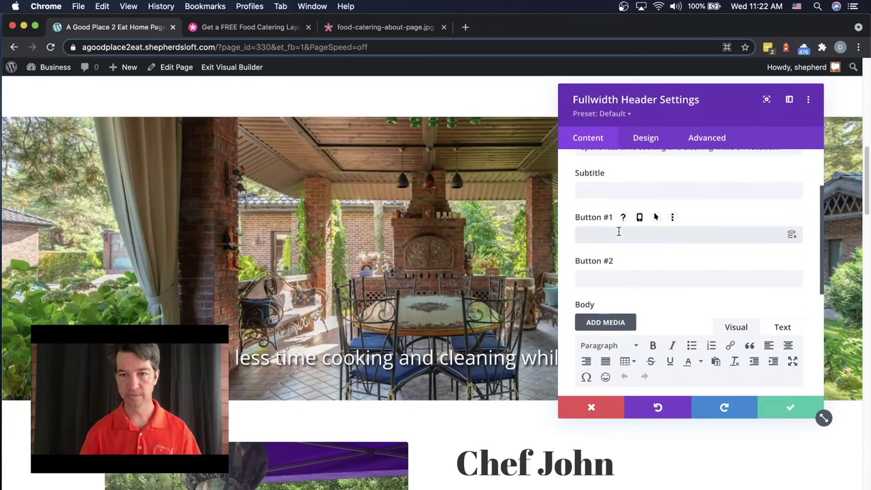
text(Schedule Your)
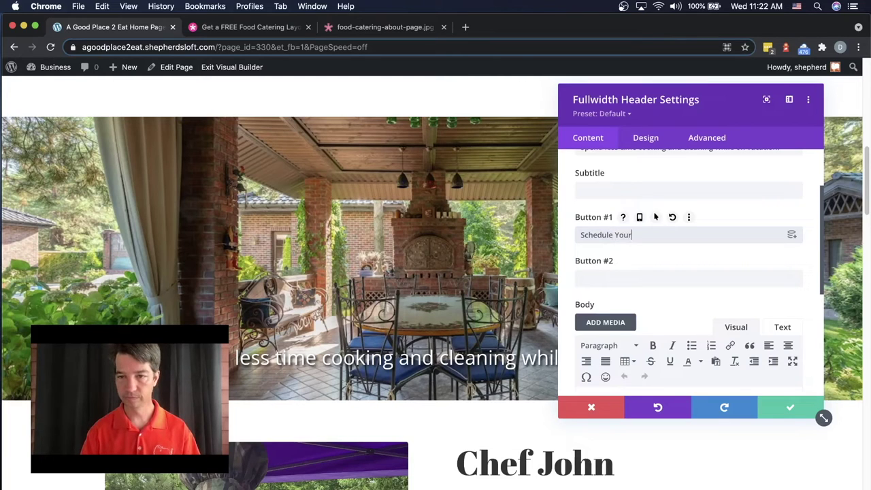
text( Meals)
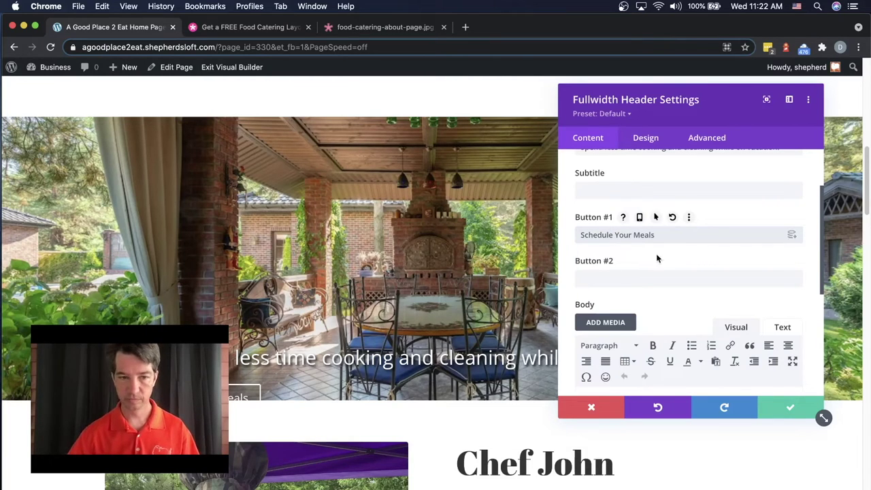
scroll(661, 275, down, 1)
scroll(661, 275, up, 3)
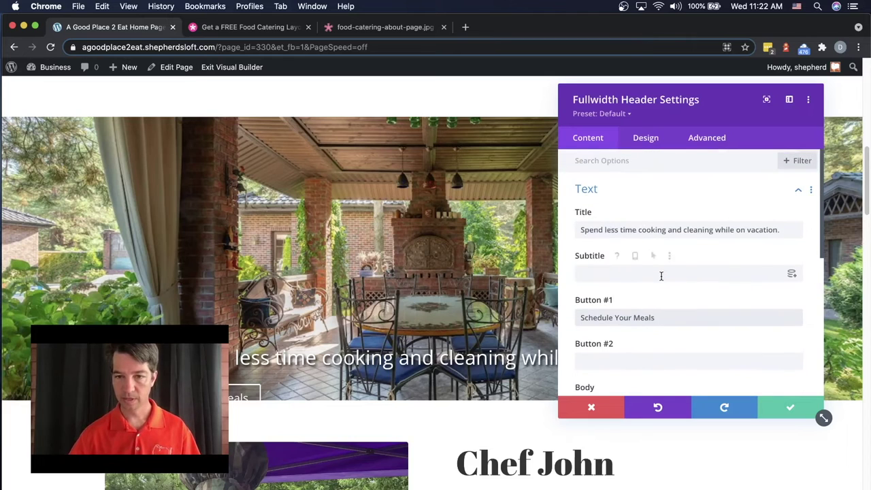
- Check the Button One design options of the fullwidth header and save the header settings
click(645, 139)
scroll(667, 249, down, 5)
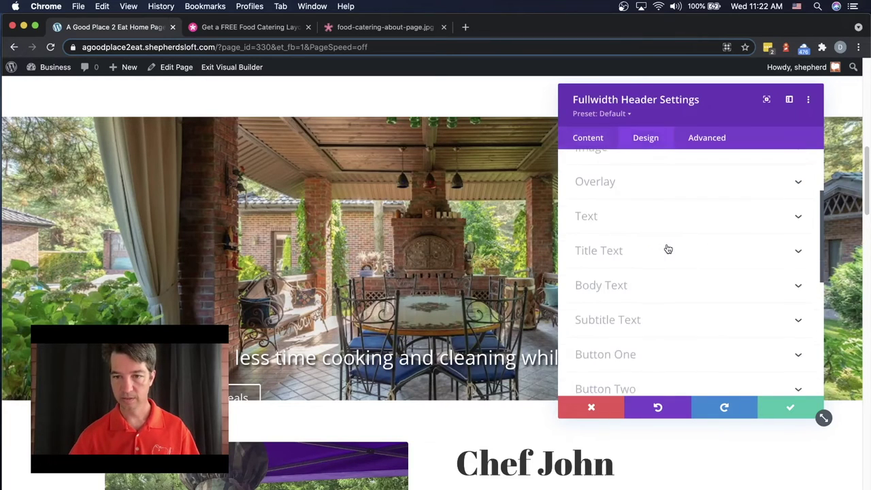
scroll(667, 249, down, 1)
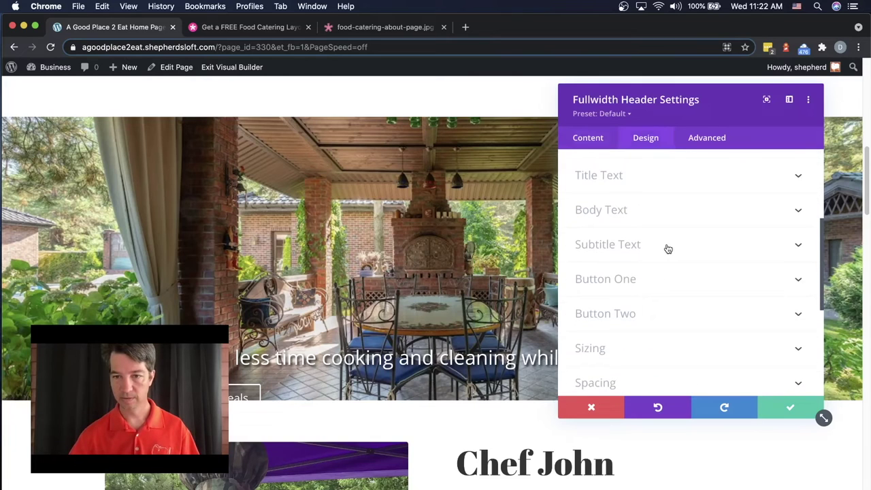
click(633, 281)
scroll(663, 282, down, 5)
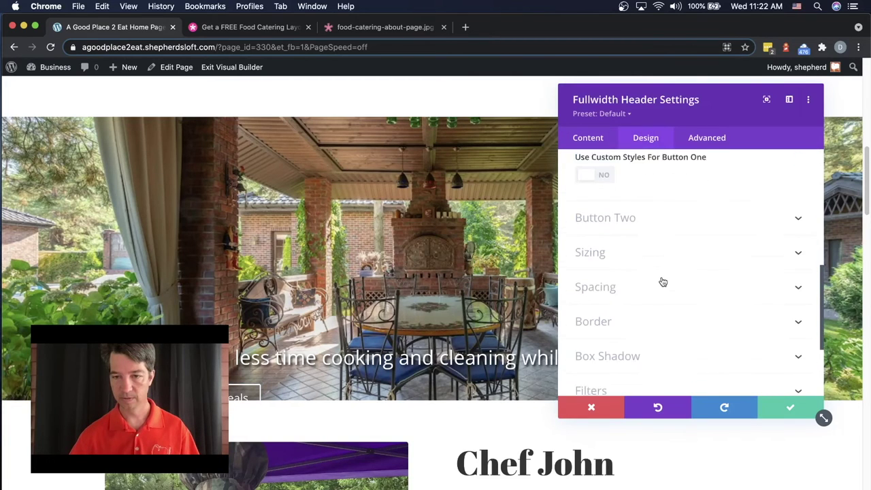
click(797, 409)
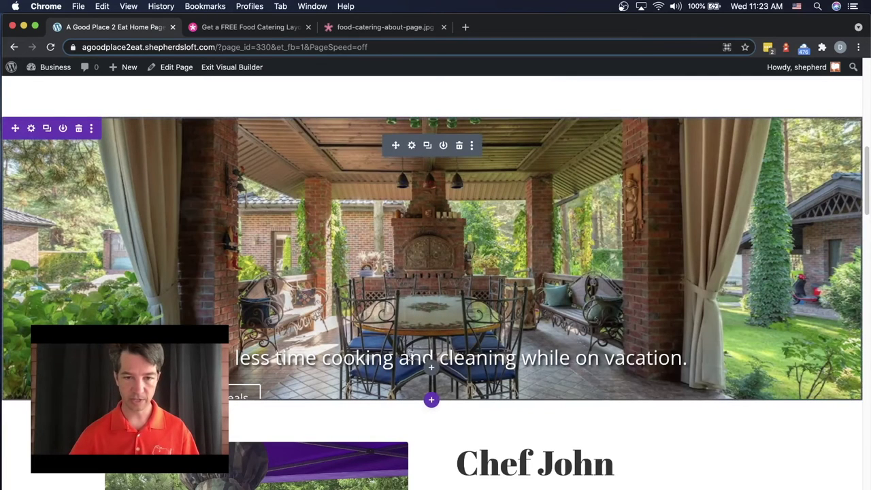
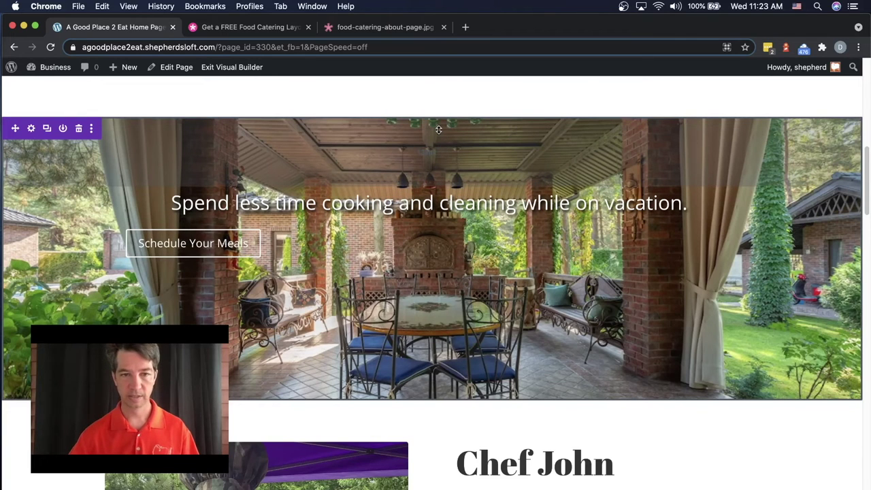
- Try enabling custom styles for Button One in the design settings of the fullwidth header about spending less time cooking
click(411, 146)
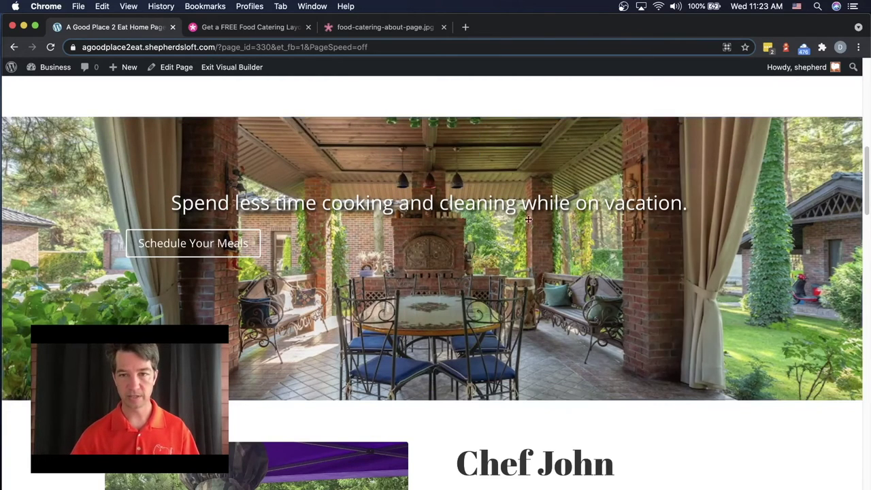
click(644, 140)
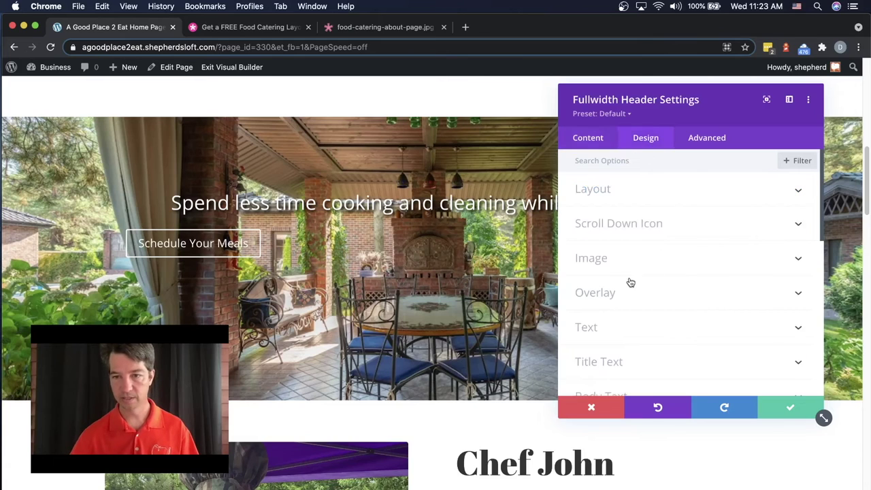
scroll(650, 279, down, 5)
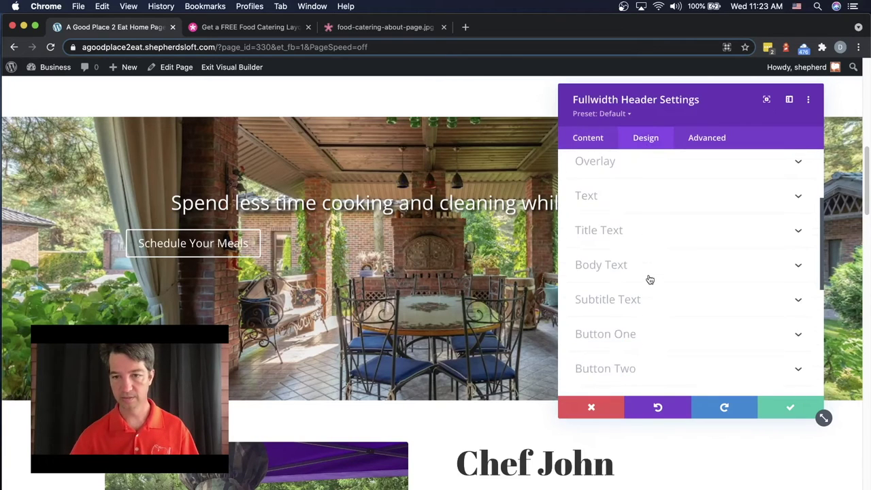
click(618, 331)
scroll(683, 309, down, 5)
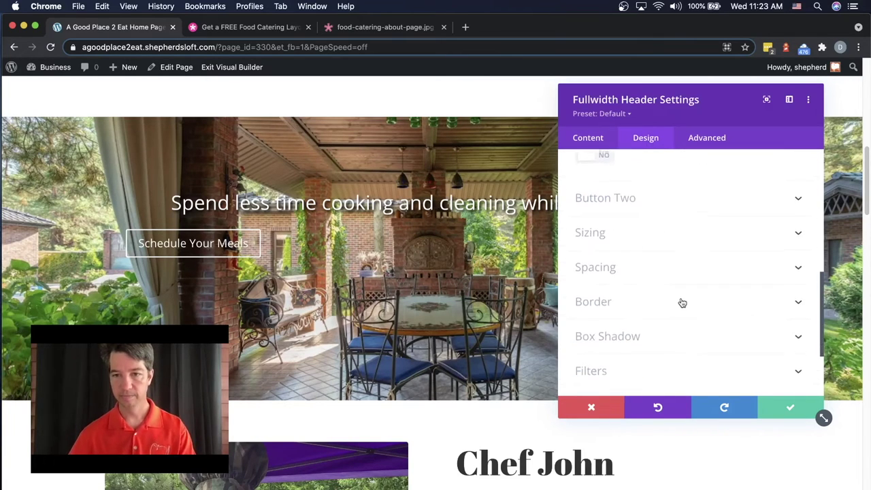
scroll(686, 295, up, 8)
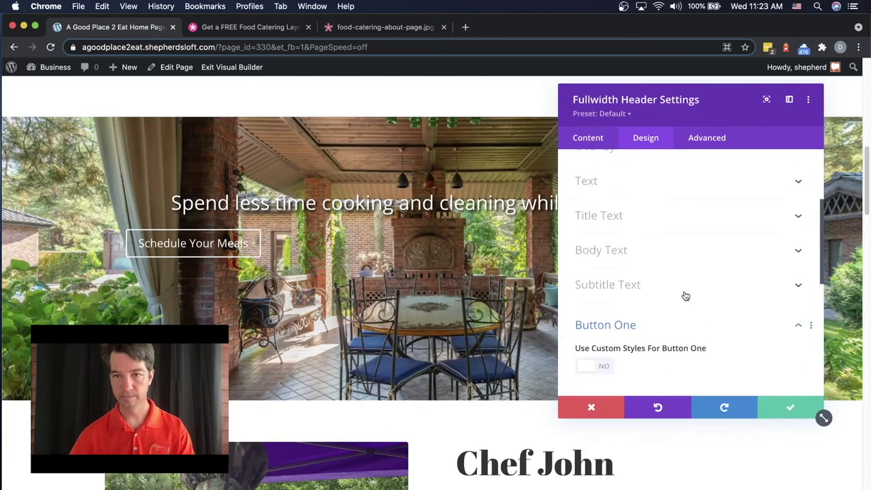
scroll(685, 295, down, 7)
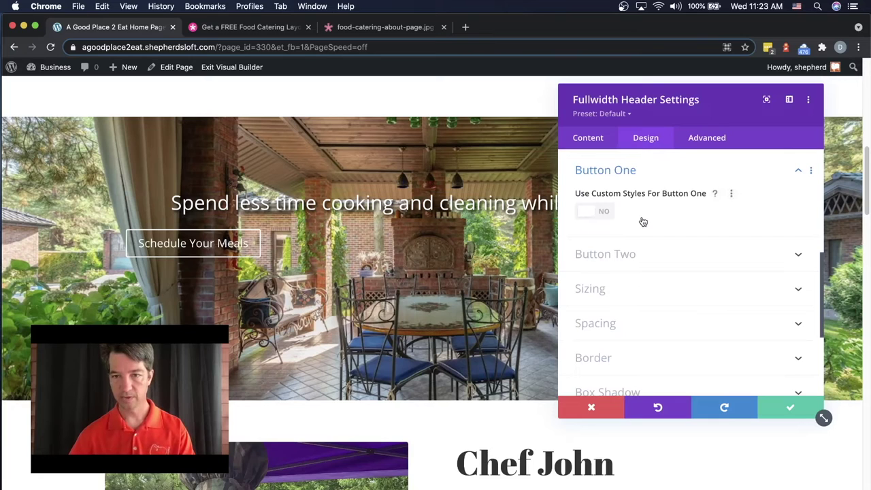
click(615, 215)
- Examine the custom Button One options down to icon placement and text shadow, and discard the header changes
scroll(666, 262, down, 1)
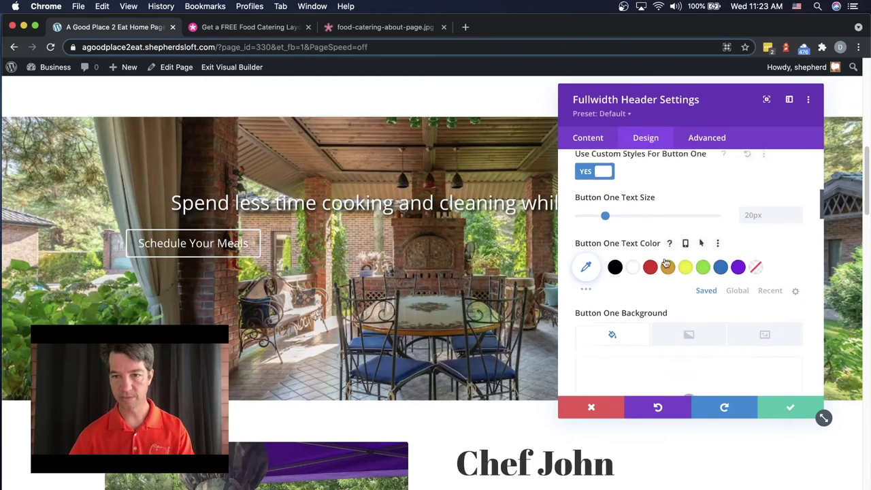
scroll(666, 264, down, 7)
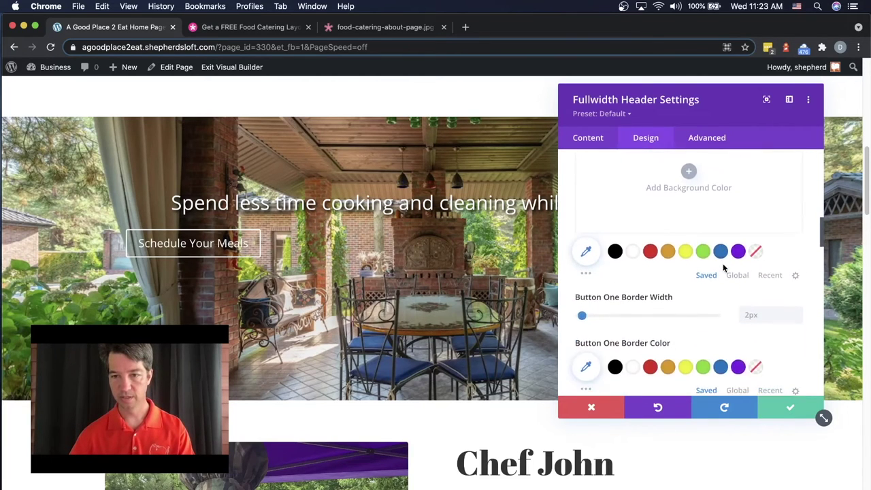
scroll(723, 267, down, 6)
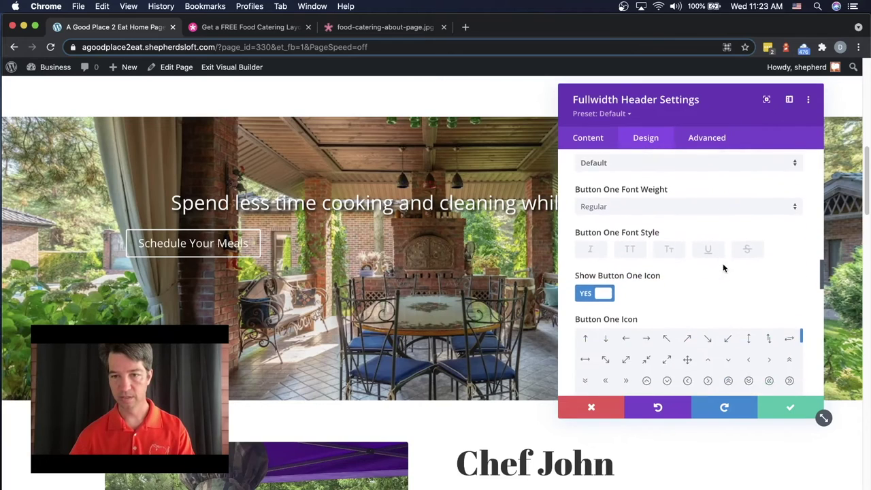
scroll(723, 263, down, 2)
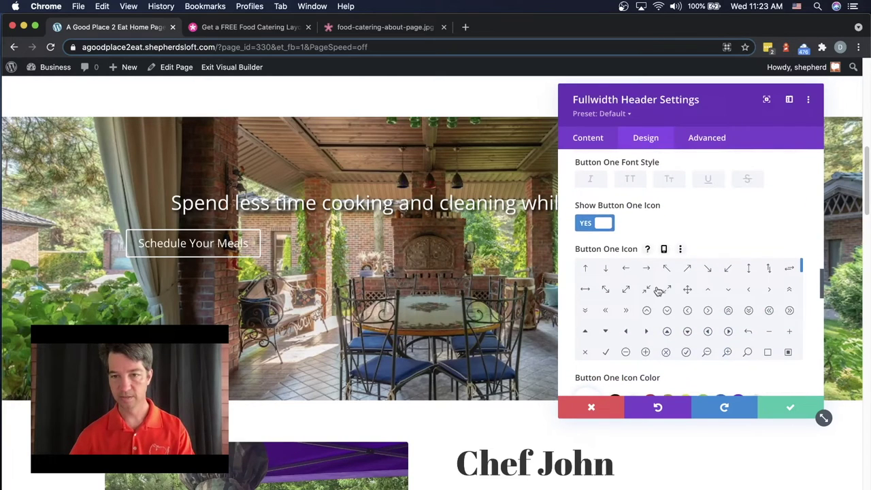
scroll(803, 231, down, 5)
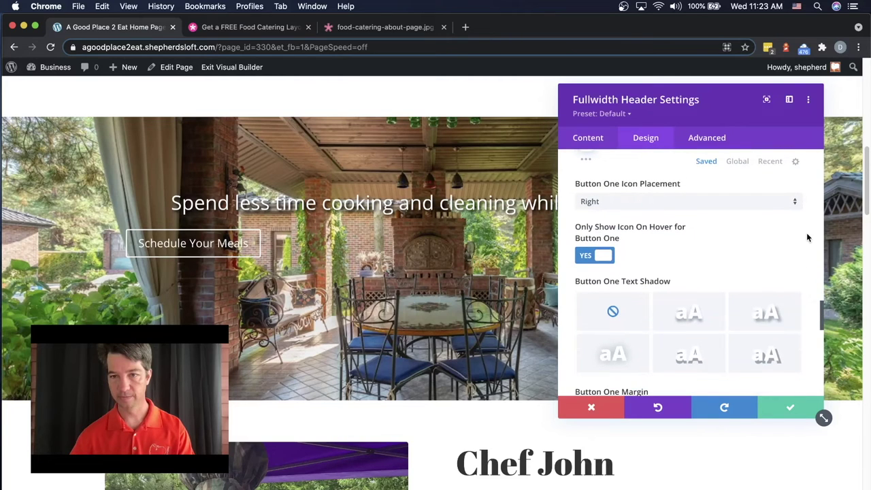
click(651, 203)
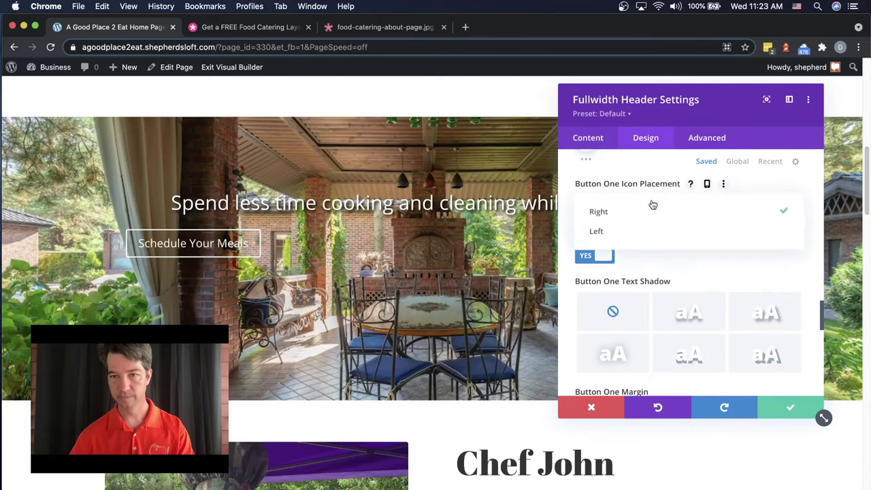
click(785, 270)
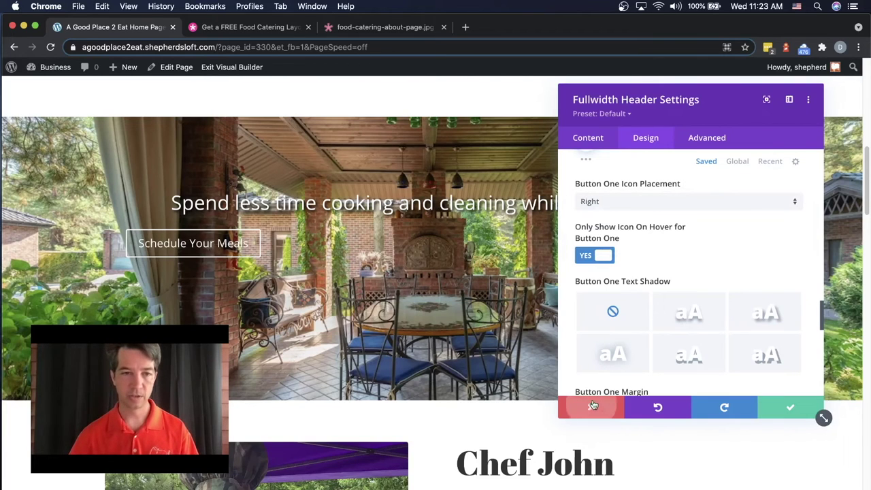
click(820, 413)
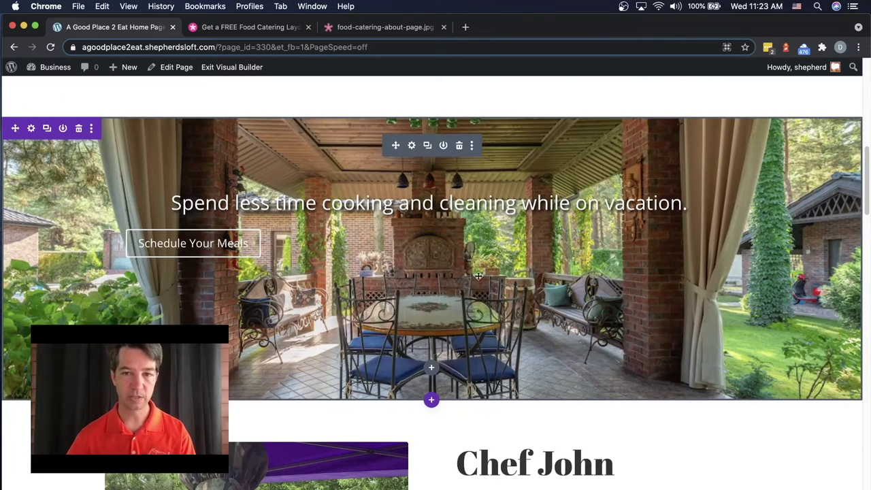
- Increase the height of the "A Good Place 2 Eat" hero header by enlarging its top and bottom padding
scroll(589, 249, up, 1)
scroll(480, 288, down, 3)
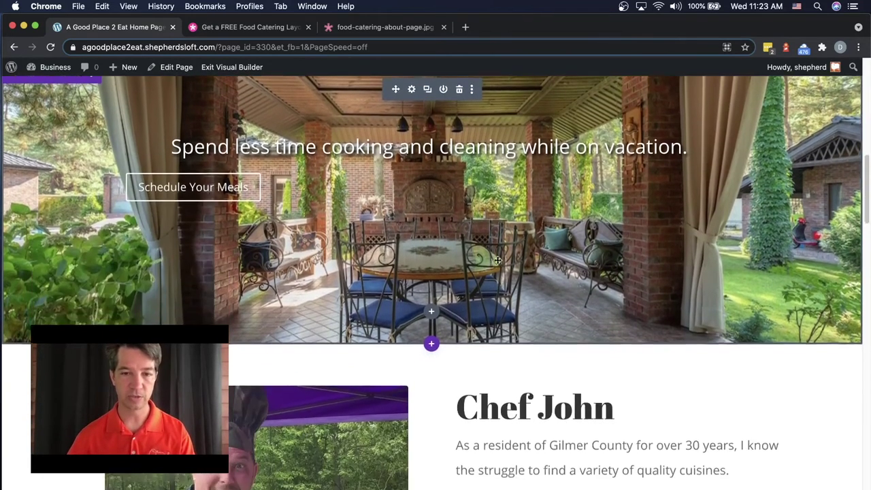
scroll(481, 289, up, 2)
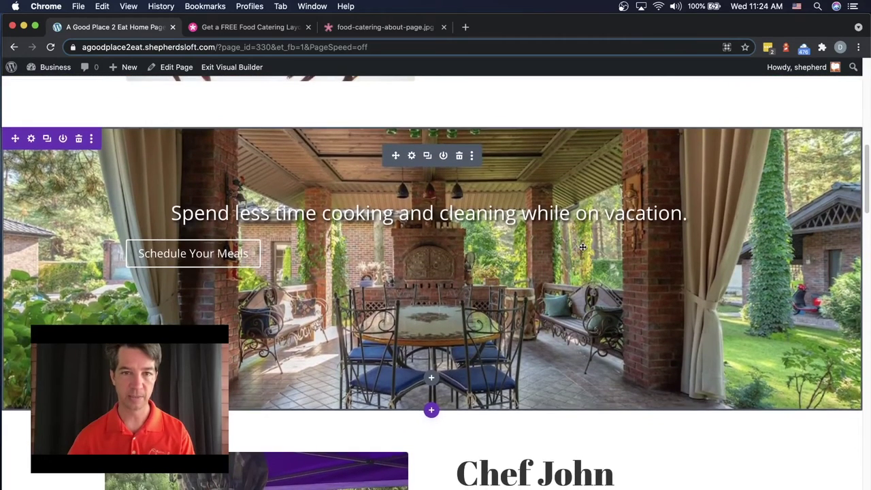
scroll(582, 247, up, 1)
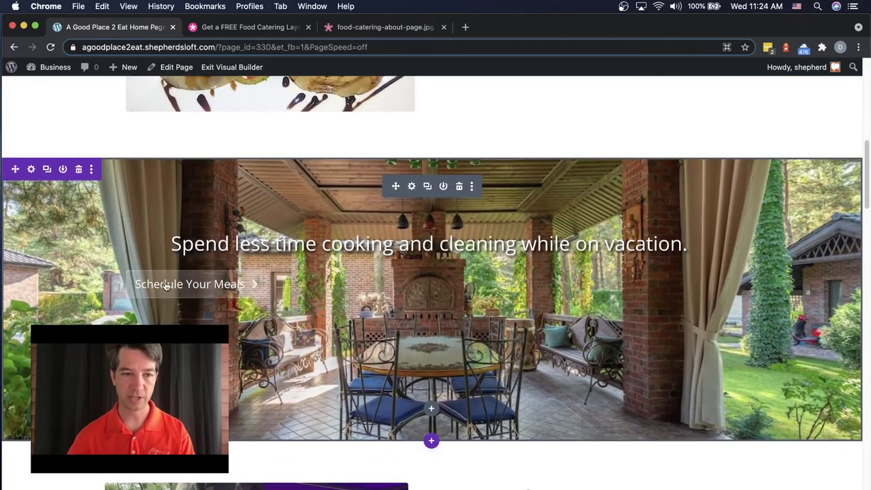
scroll(486, 277, up, 6)
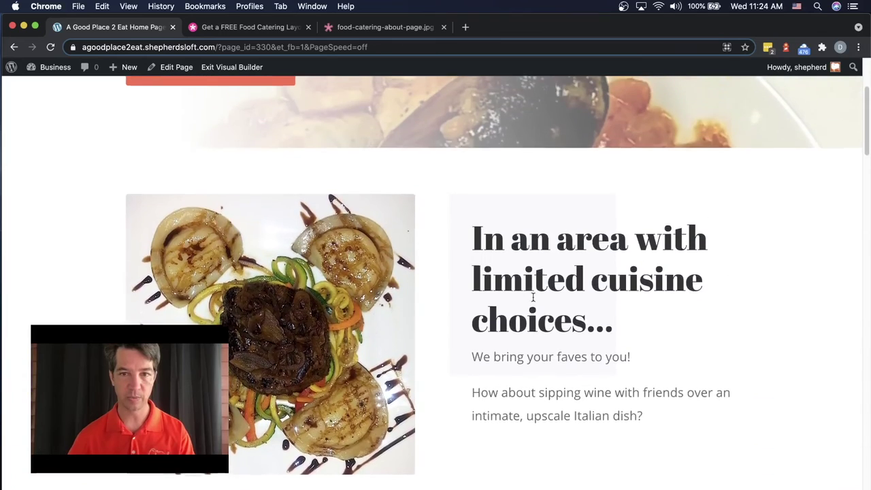
scroll(537, 294, down, 2)
scroll(537, 294, up, 5)
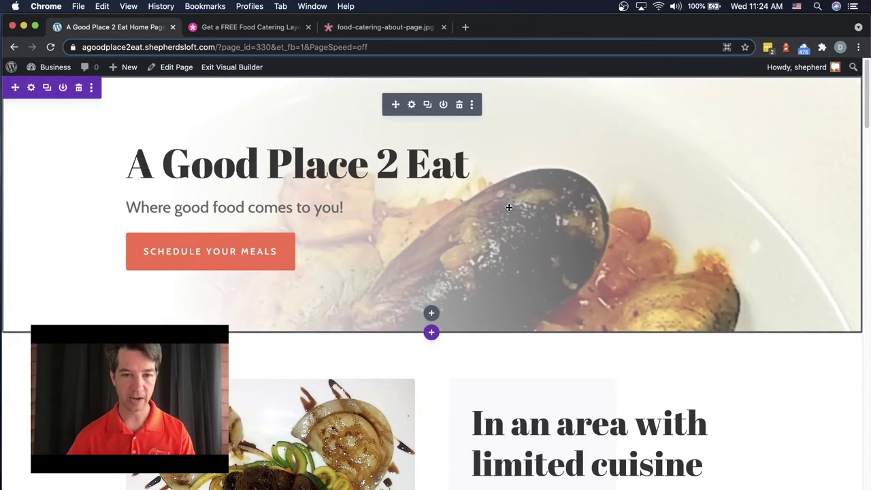
drag(482, 325, 497, 420)
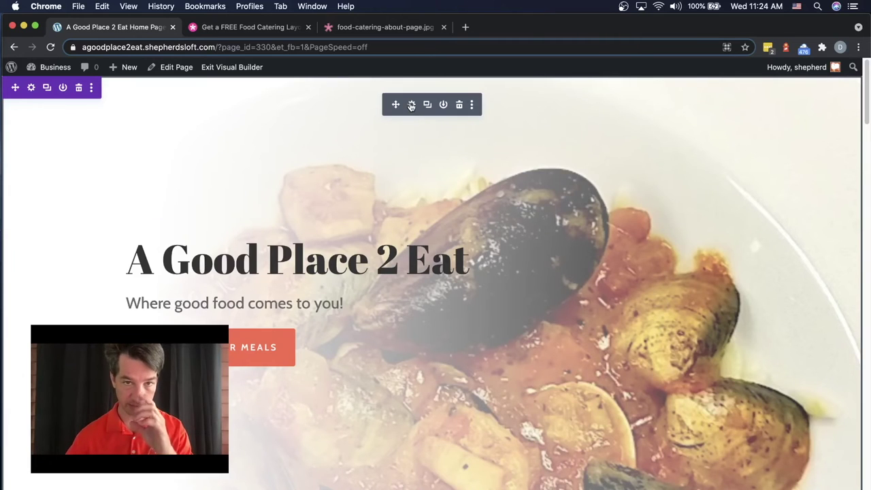
- Check the background colour setting of the "A Good Place 2 Eat" hero header
click(411, 104)
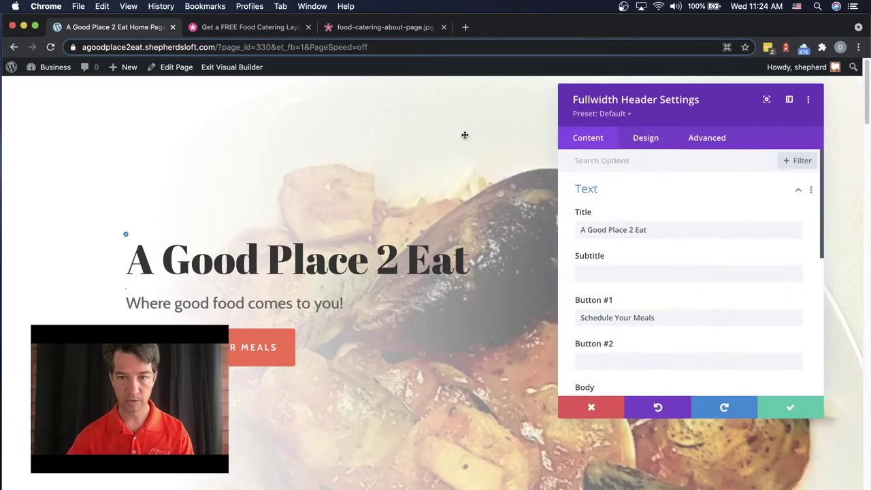
scroll(660, 255, down, 3)
scroll(660, 256, down, 5)
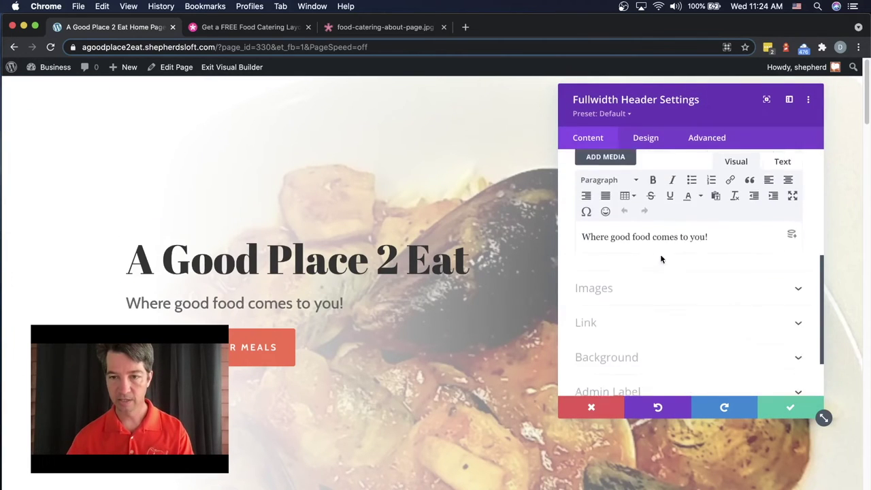
click(610, 293)
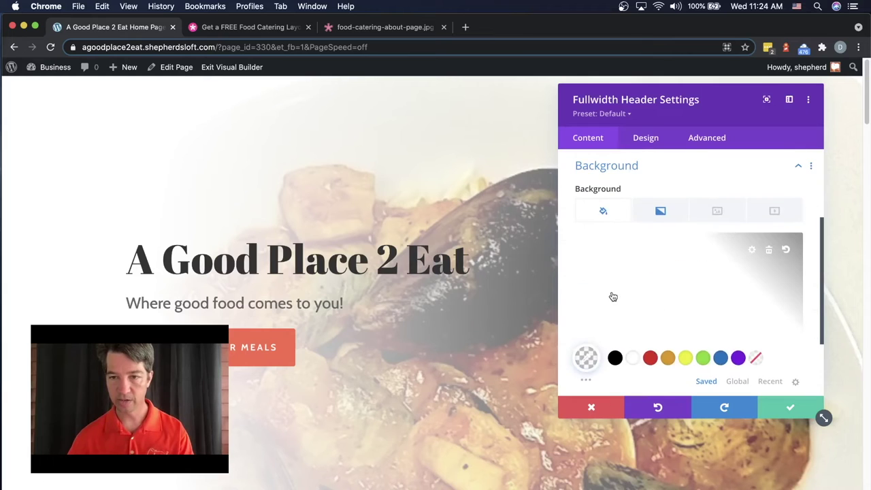
click(751, 251)
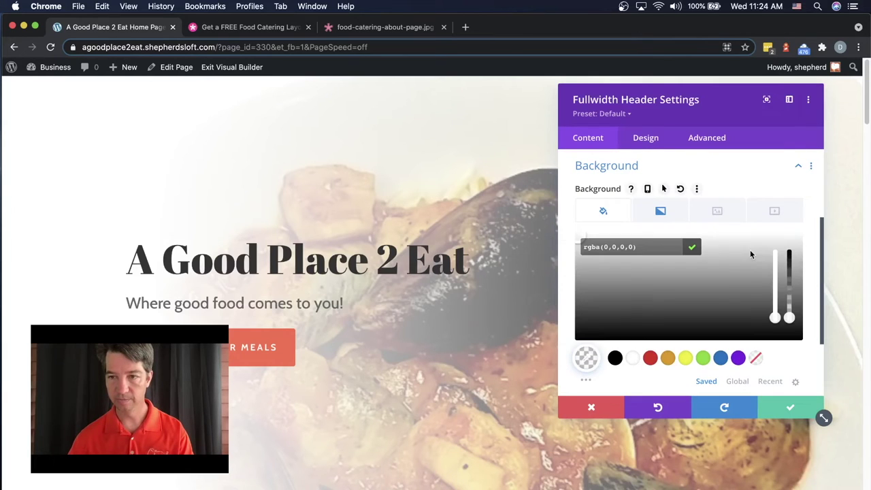
click(586, 357)
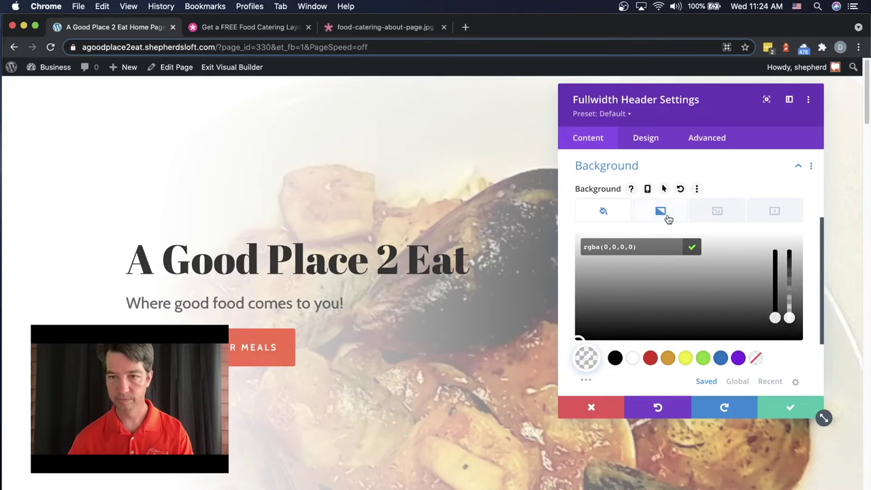
- Set the start position of the hero header's background gradient to 19% and save the header settings
click(668, 216)
scroll(744, 282, down, 3)
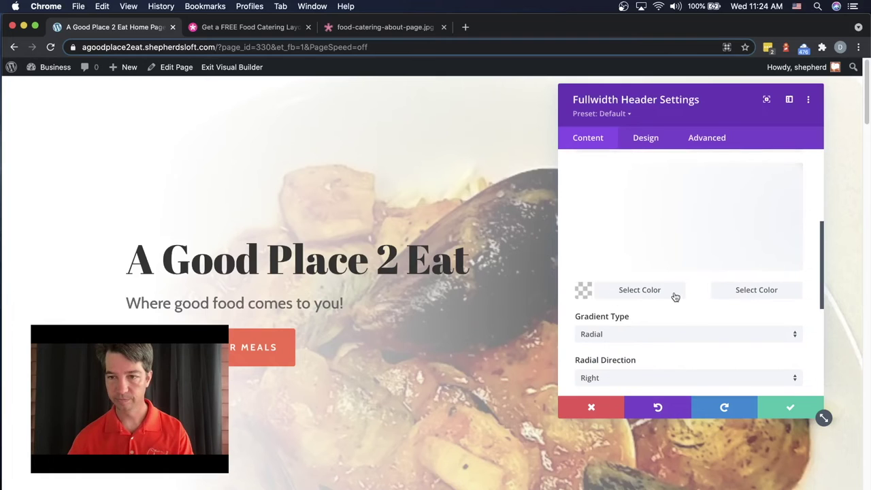
scroll(680, 297, down, 3)
scroll(697, 301, down, 1)
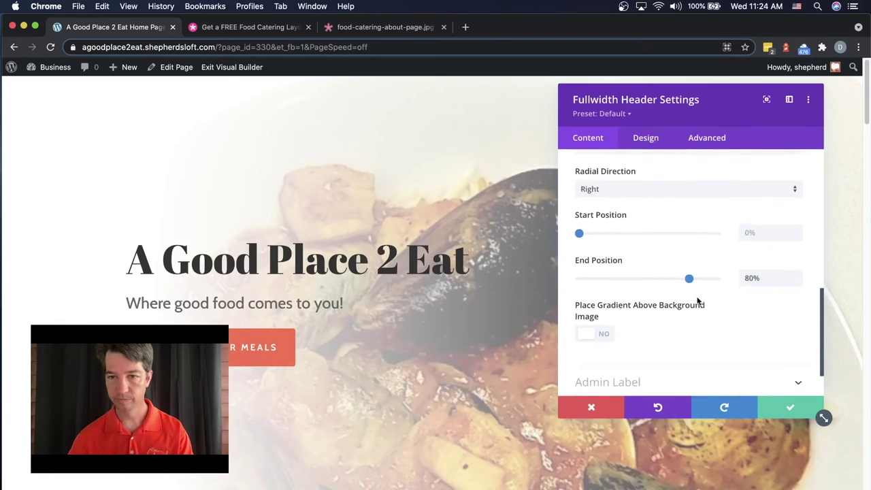
drag(580, 235, 606, 236)
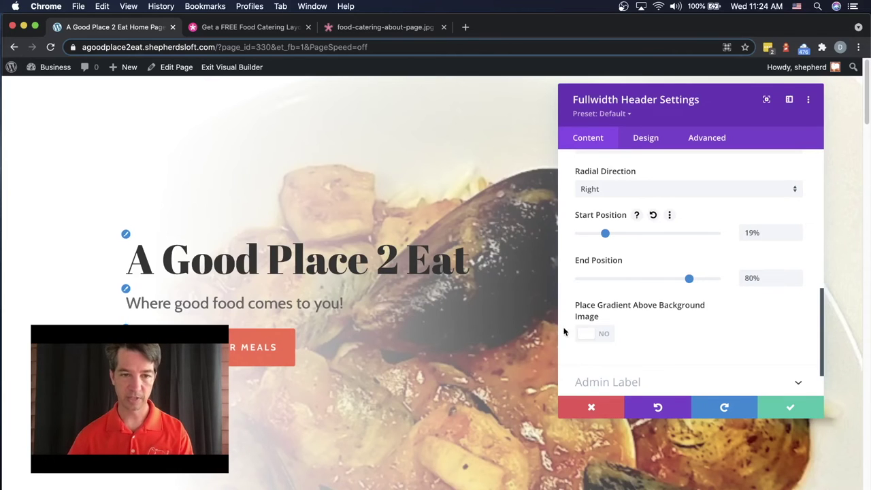
scroll(565, 351, down, 2)
scroll(705, 351, up, 4)
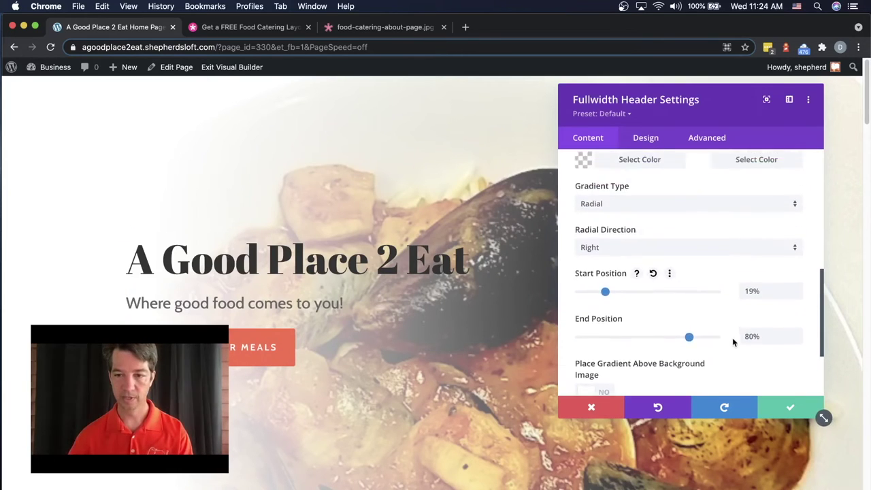
click(789, 409)
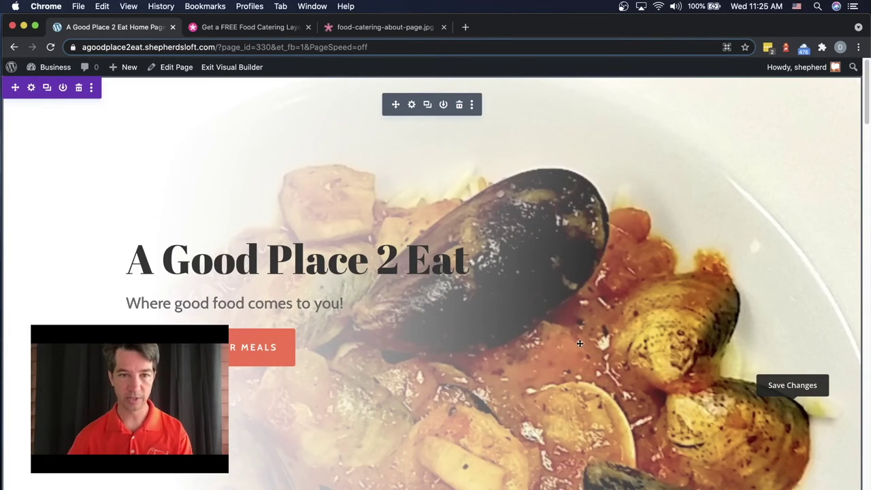
- Review the page from the hero header down to the fullwidth header about spending less time cooking and cleaning
scroll(537, 316, down, 10)
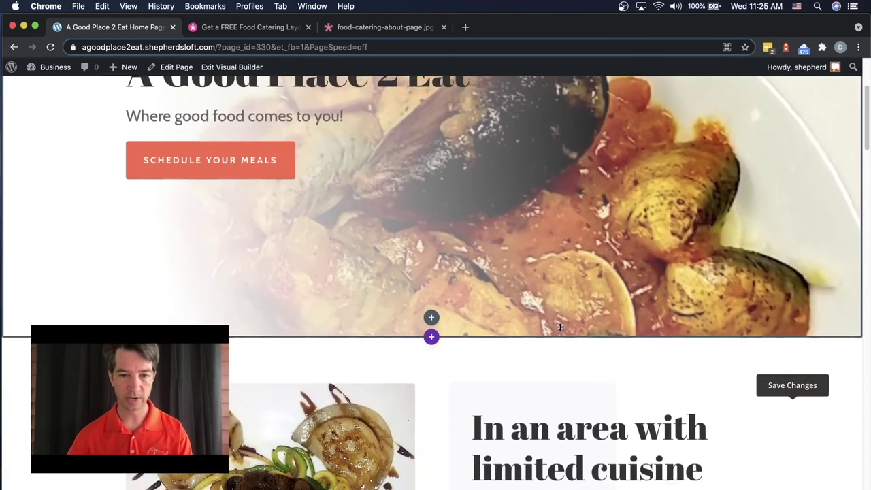
scroll(561, 330, down, 3)
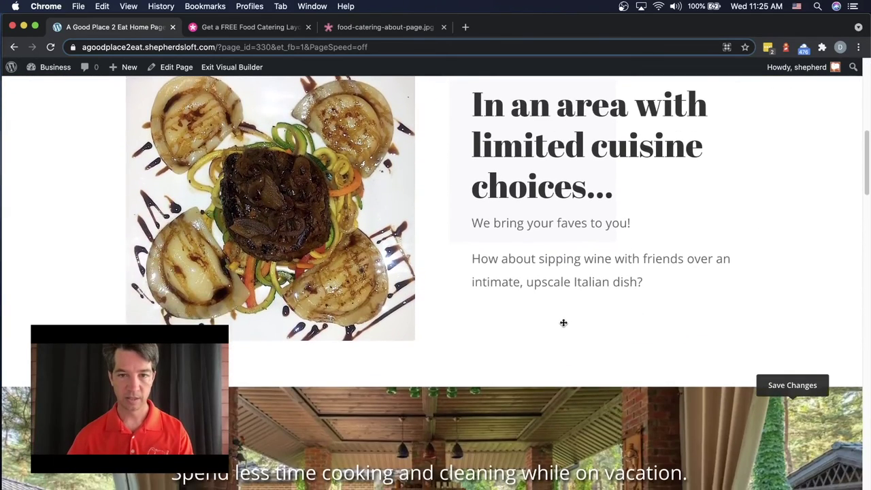
scroll(529, 310, up, 2)
scroll(538, 319, down, 6)
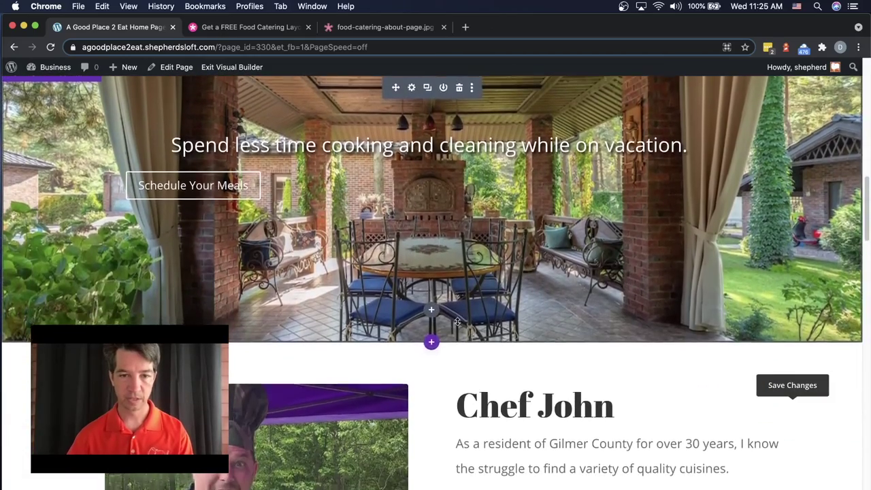
scroll(399, 313, up, 3)
scroll(400, 313, down, 4)
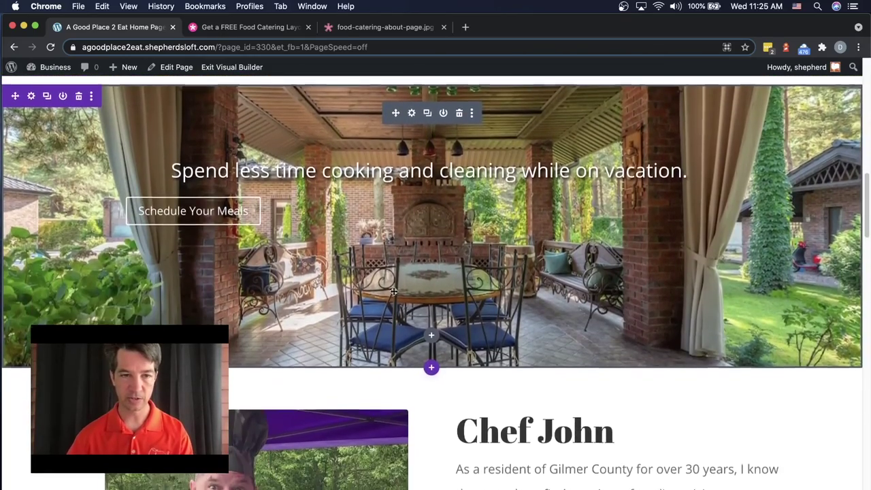
scroll(449, 353, up, 1)
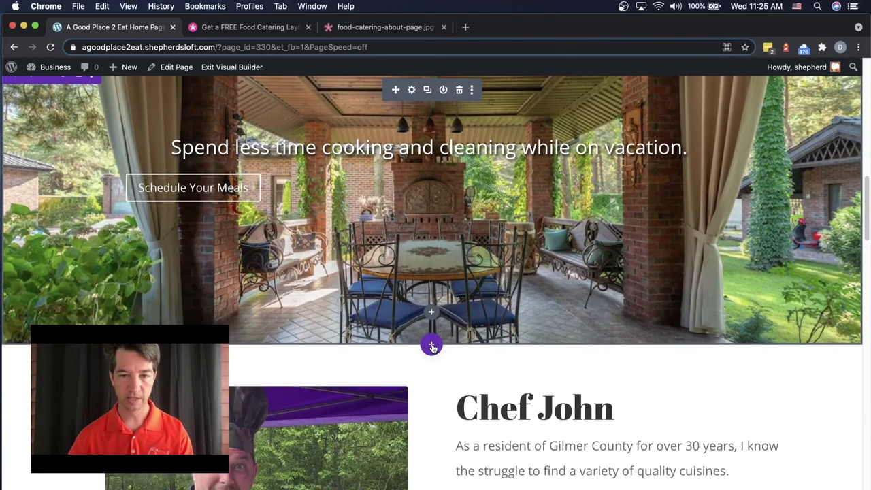
- Add a regular section below the "Spend less time cooking" fullwidth header, with a single-column row containing a Text module
click(432, 345)
click(361, 305)
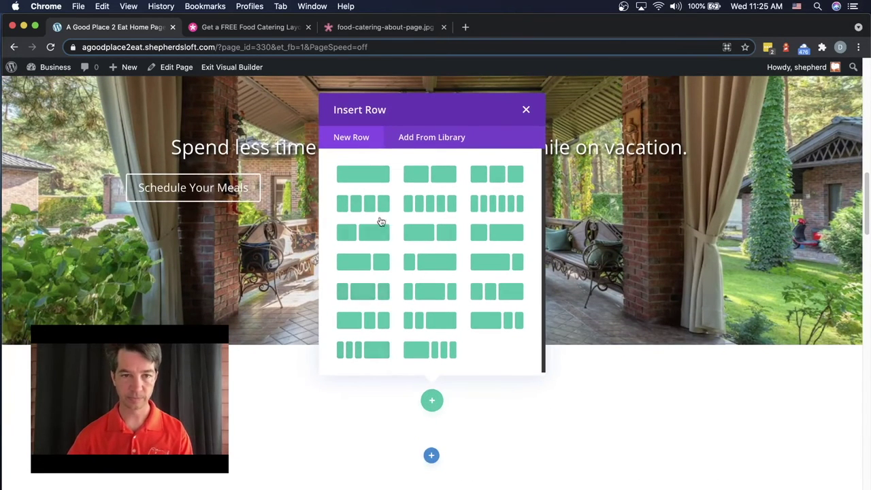
click(359, 176)
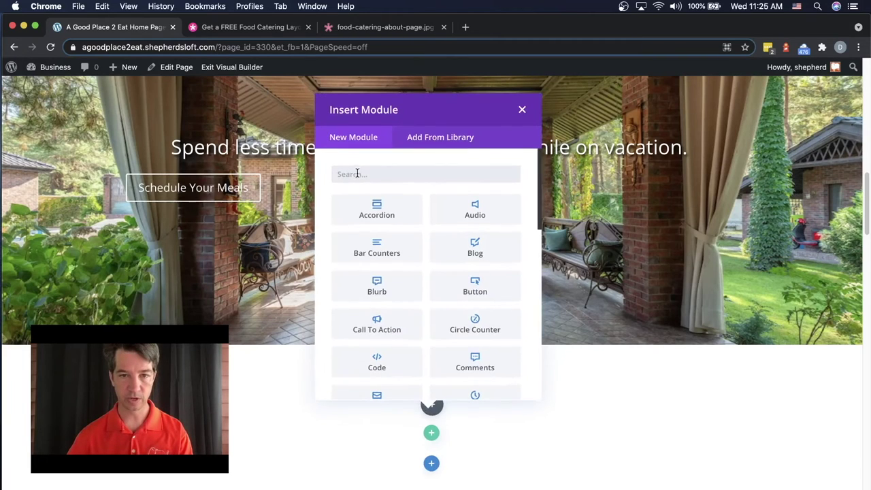
text(te)
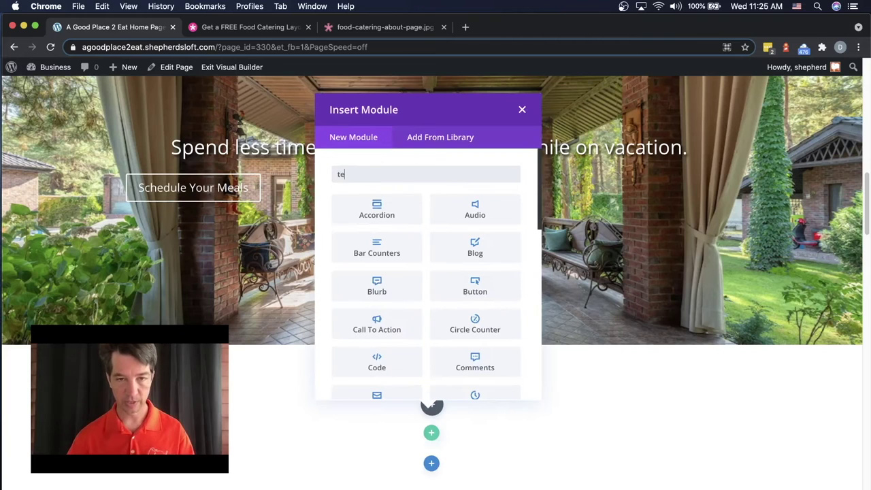
text(xt)
click(376, 211)
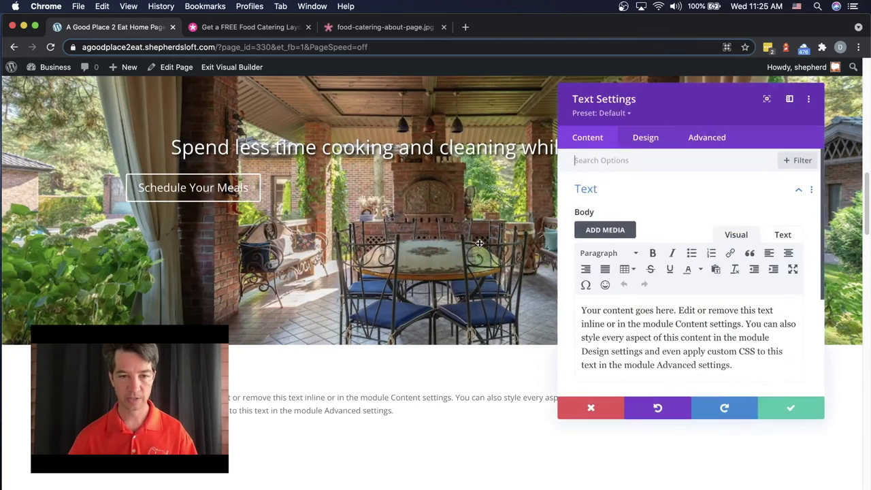
click(592, 407)
- Insert the saved Schedule Meals Button from the library below the new text module
scroll(517, 340, down, 3)
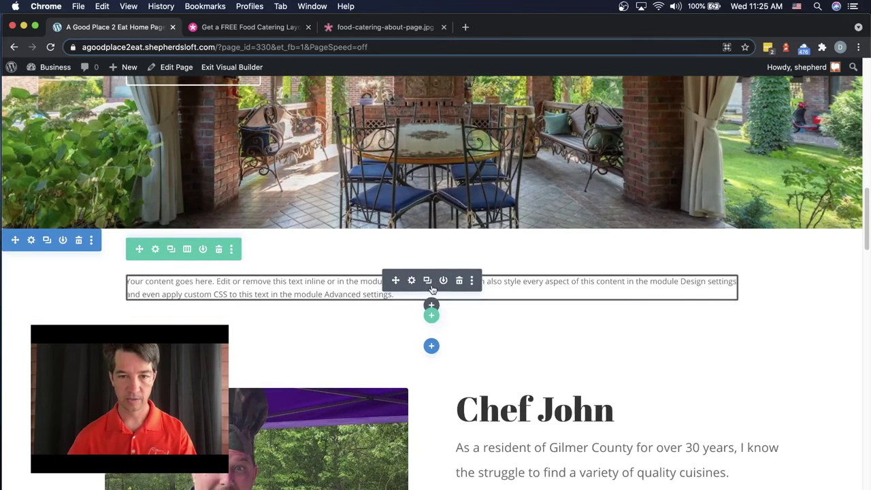
click(431, 307)
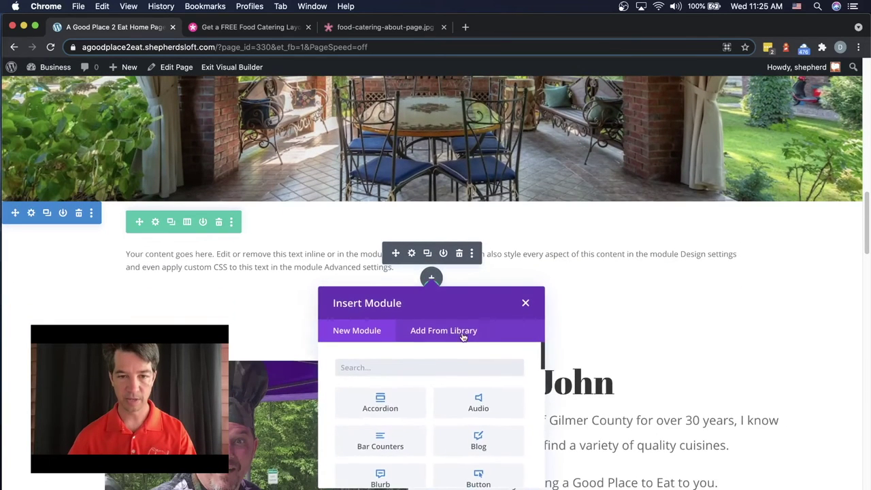
click(441, 331)
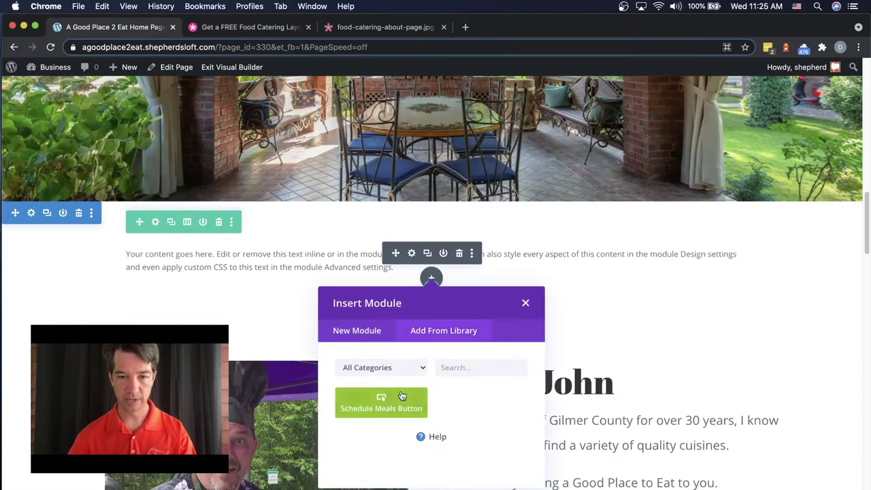
click(381, 400)
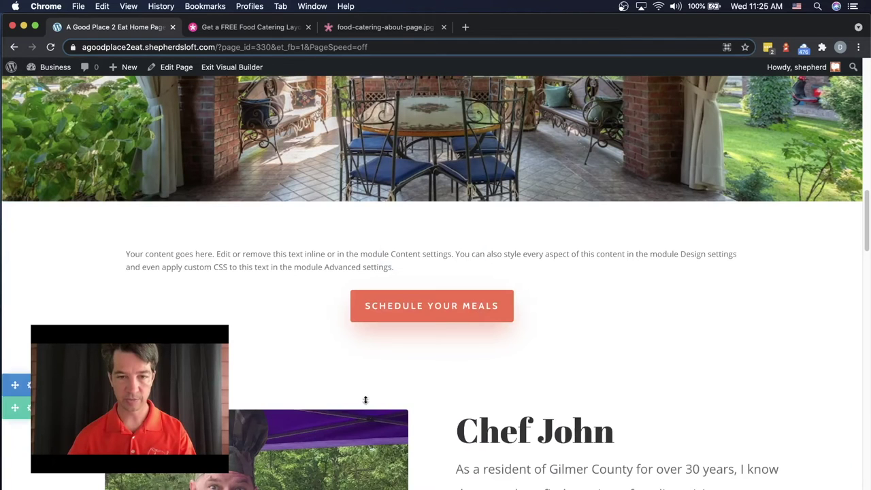
- Replace the new text module's placeholder body with the heading "Spend less time cooking and cleaning while on vacation." copied from the fullwidth header
scroll(388, 155, up, 5)
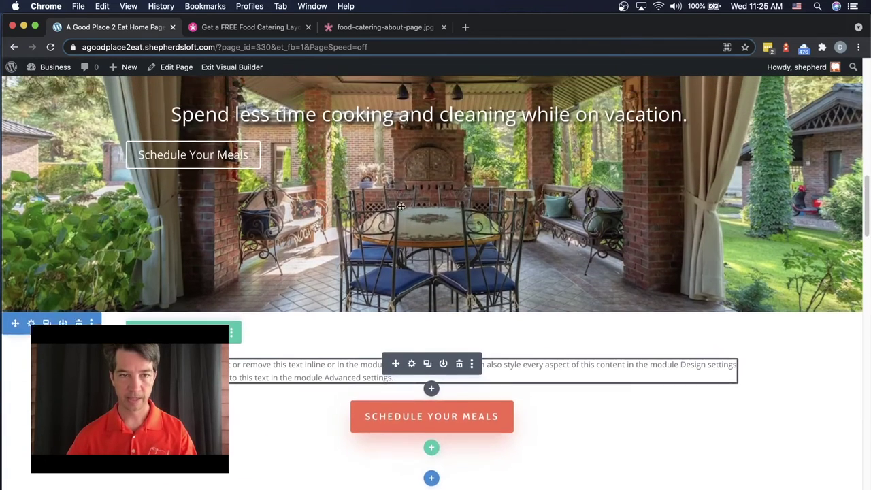
triple_click(376, 156)
key(super+c)
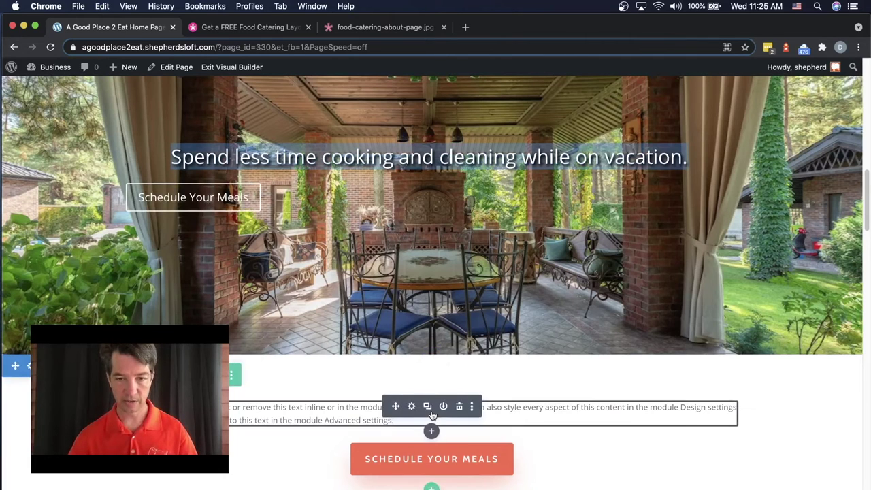
click(412, 407)
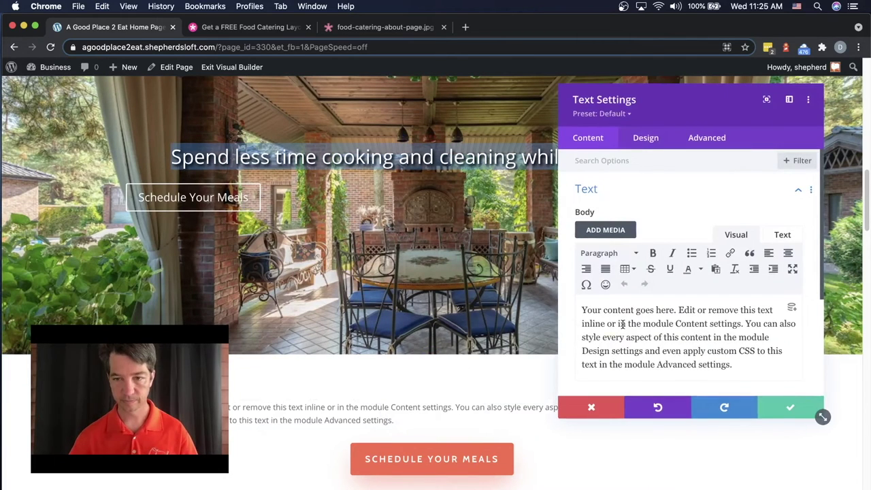
triple_click(621, 324)
key(super+v)
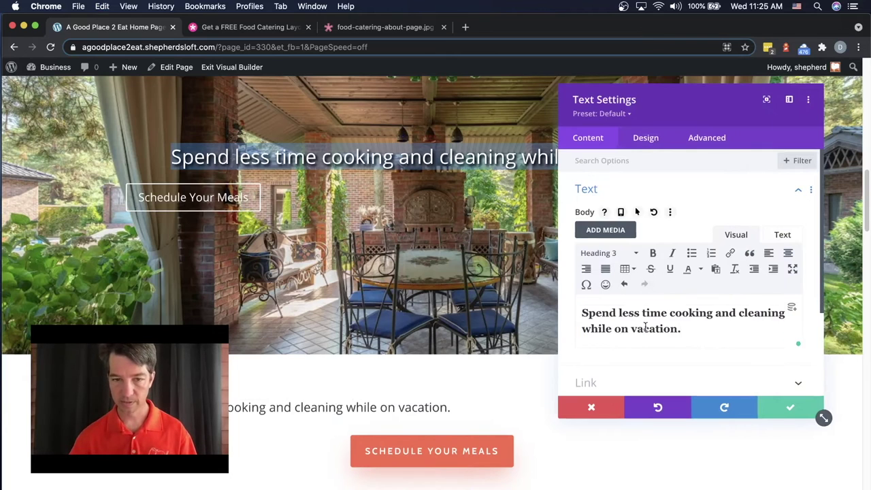
- Centre the text module's Heading 3 text
triple_click(630, 317)
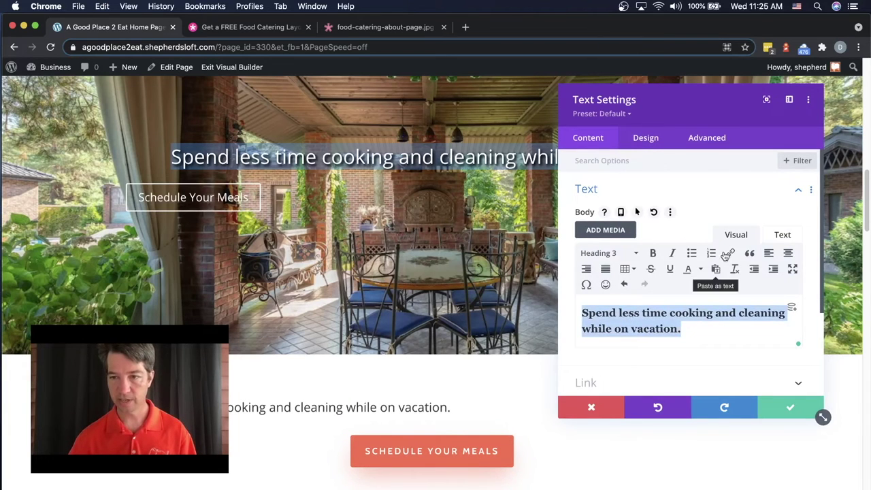
click(649, 148)
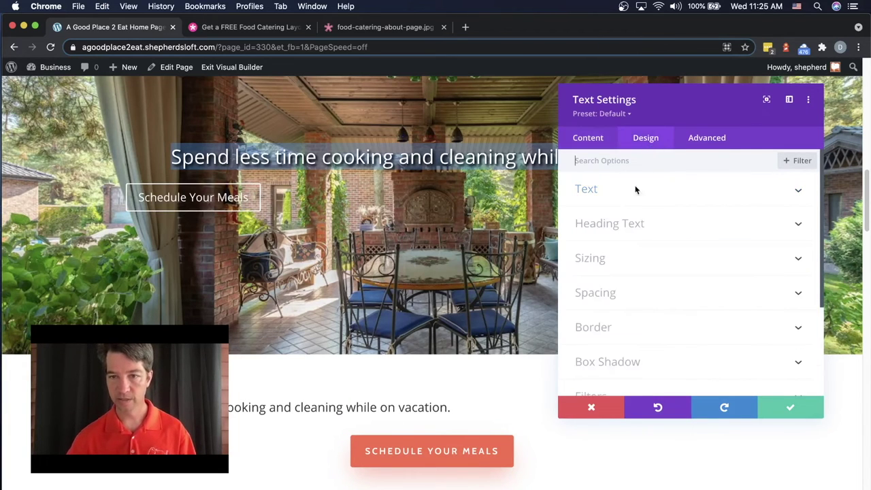
click(577, 225)
click(670, 201)
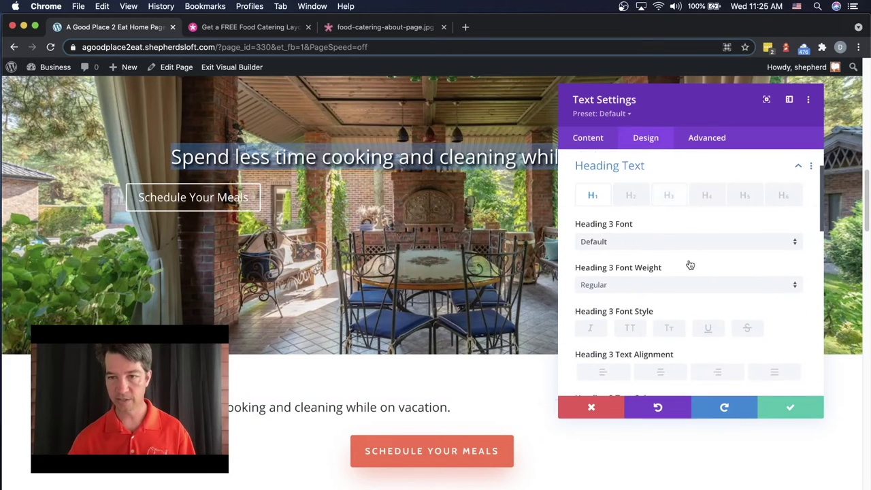
click(660, 373)
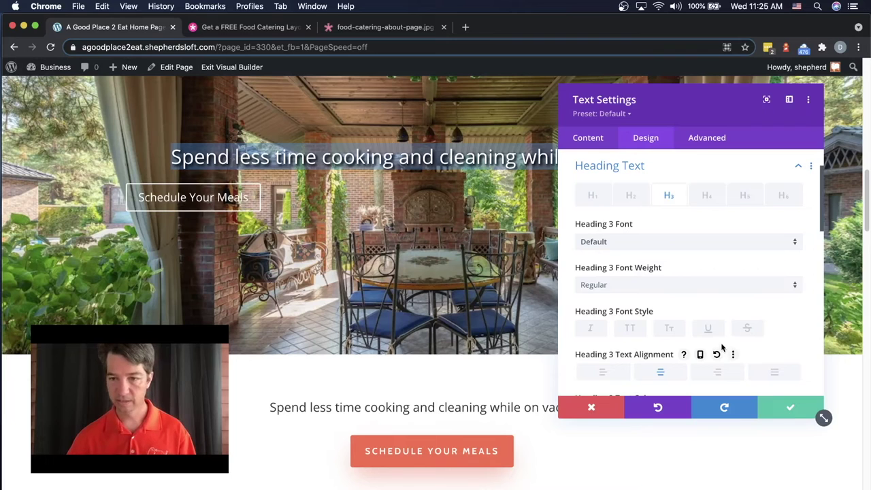
- Set the Heading 3 text size to 33px and its line height to 2em
scroll(717, 339, down, 5)
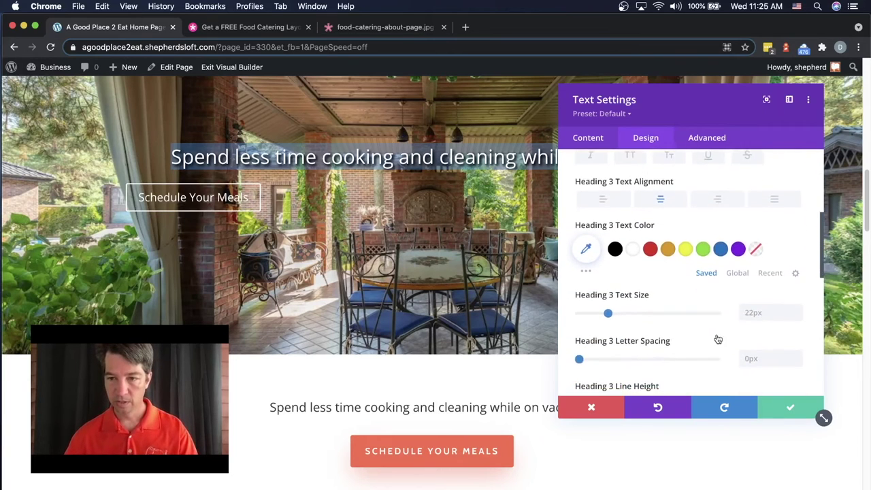
scroll(718, 339, down, 2)
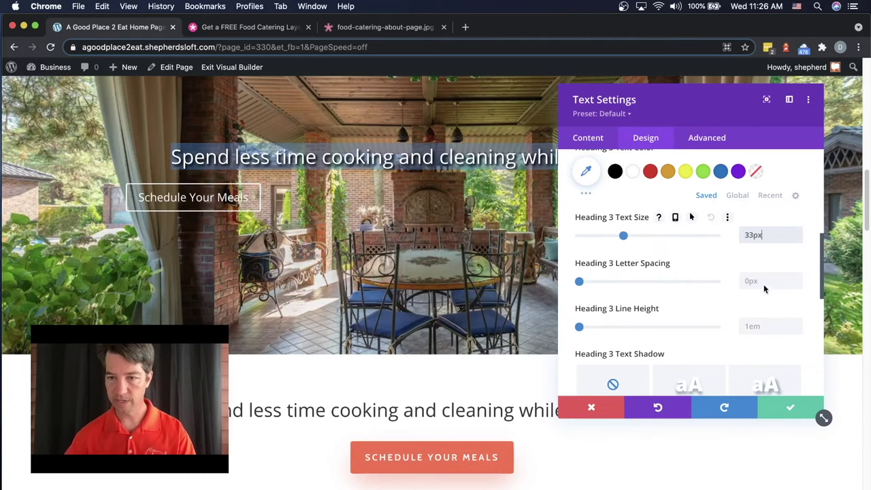
click(768, 323)
scroll(765, 328, down, 1)
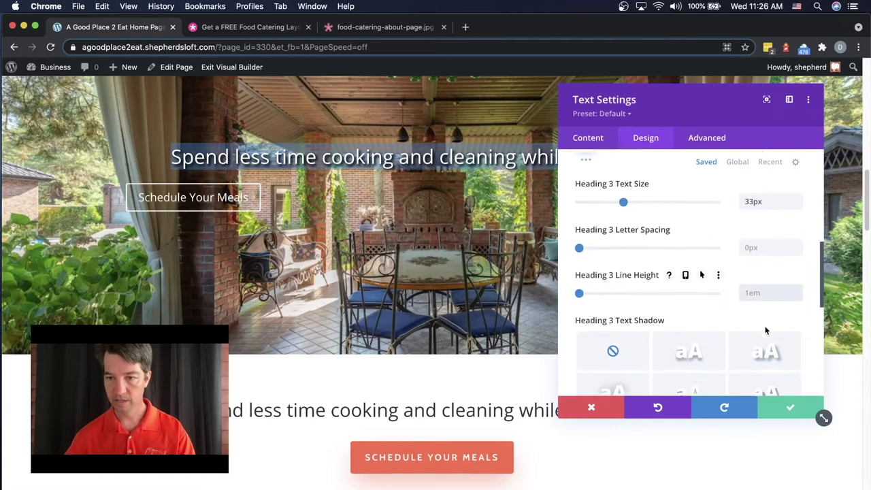
drag(579, 286, 650, 295)
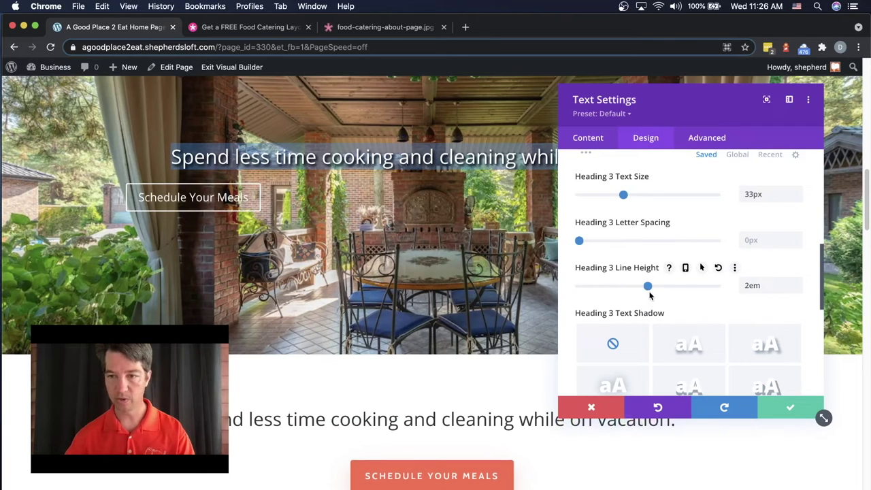
- Give the Heading 3 a black (#000000) text shadow offset 0.08em both ways, with a blur strength of 0.13em
scroll(719, 295, down, 2)
click(767, 276)
scroll(767, 275, down, 2)
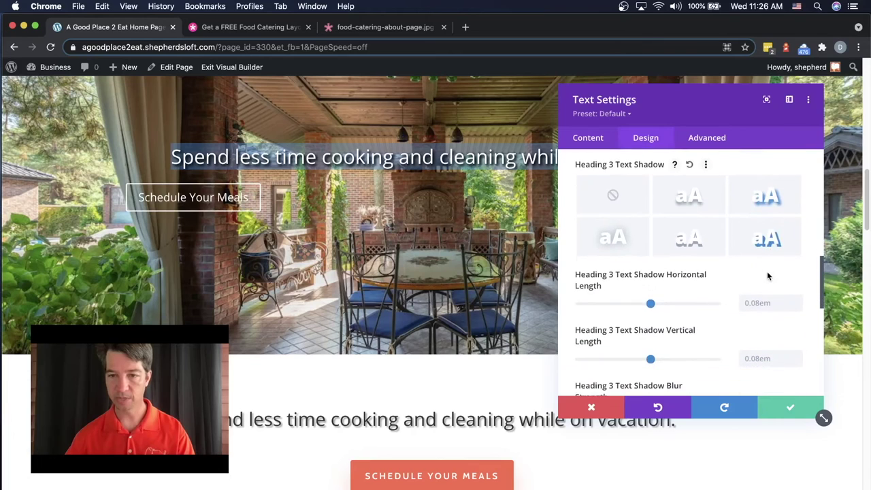
scroll(767, 275, down, 4)
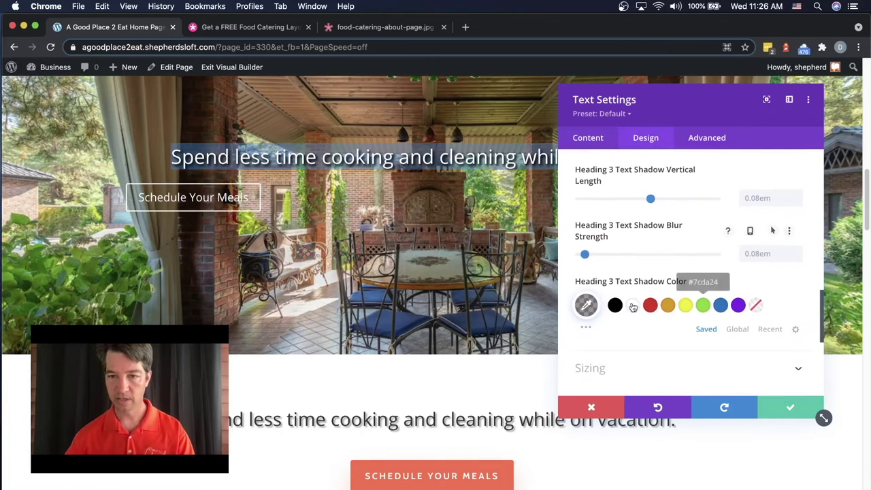
click(614, 305)
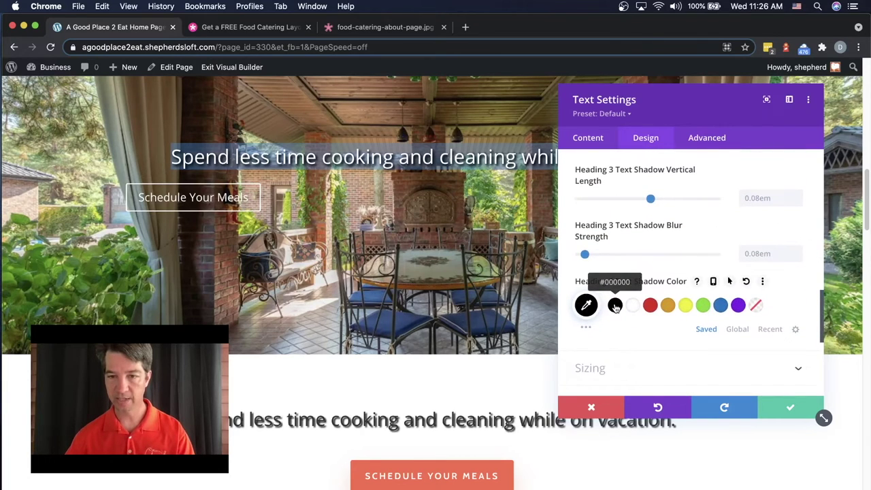
scroll(634, 321, down, 3)
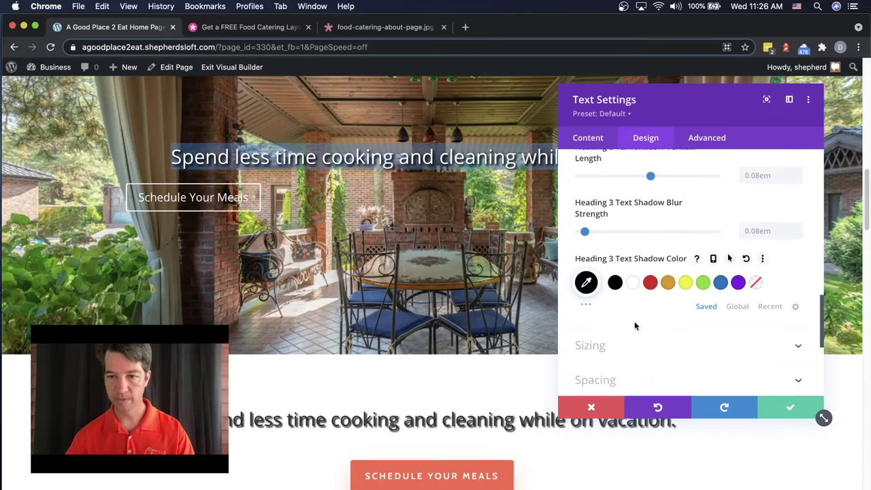
scroll(634, 321, up, 3)
scroll(634, 325, up, 1)
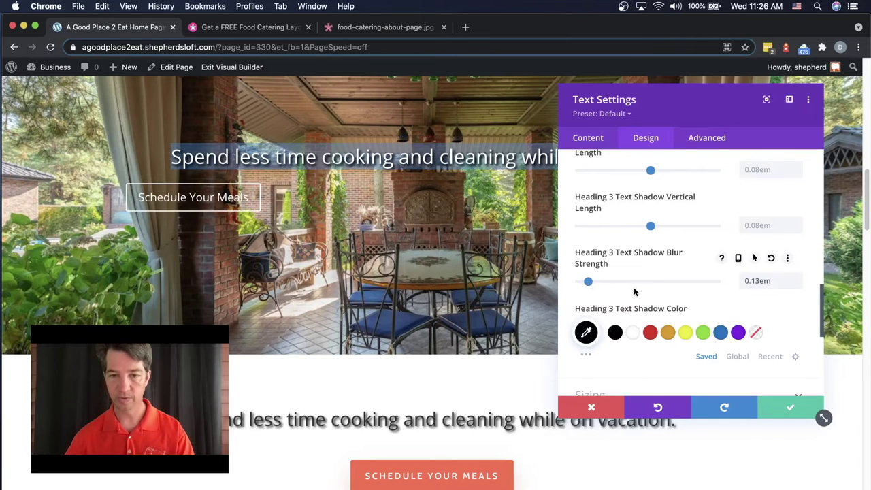
- Set the Heading 3 text colour to white (#ffffff) and save the text module settings
scroll(634, 291, up, 8)
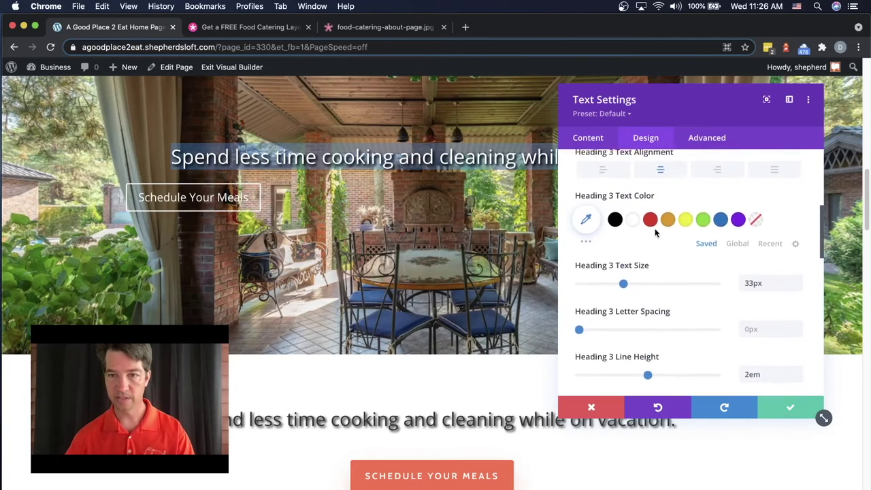
scroll(643, 231, up, 1)
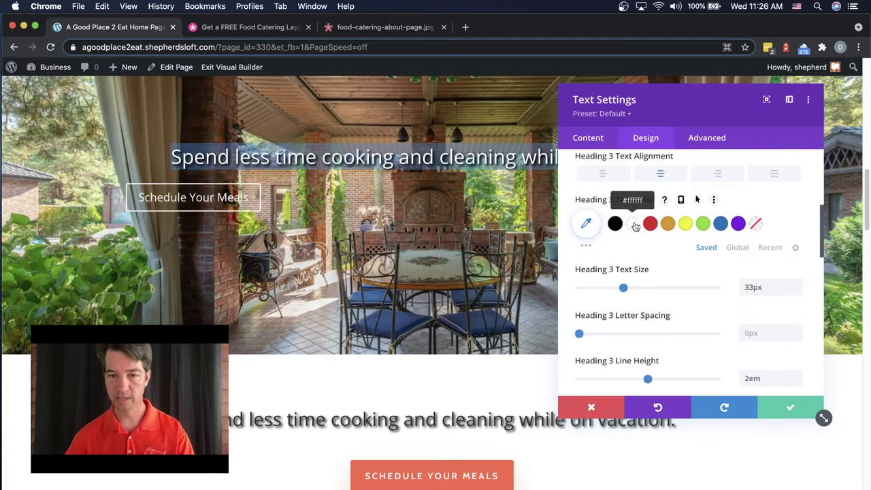
click(793, 407)
- Set outdoor-living-good-food.jpg from the media library as the new section's background image and save the section settings
scroll(678, 379, down, 3)
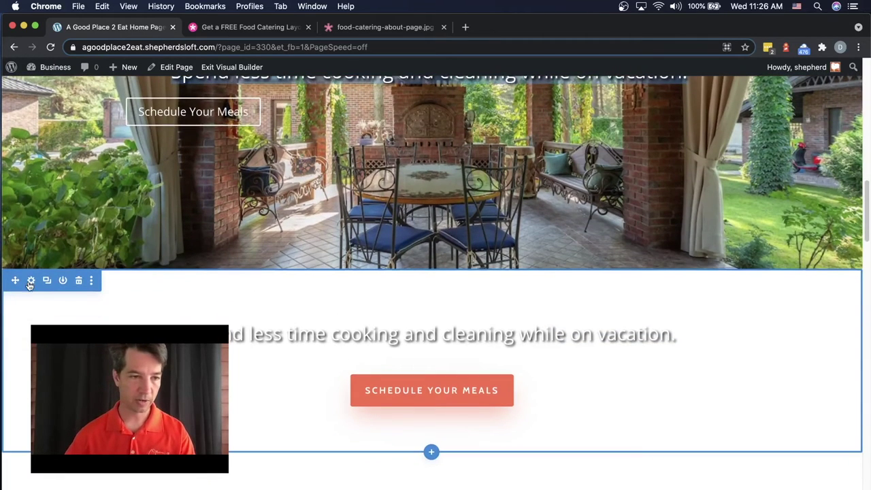
click(31, 281)
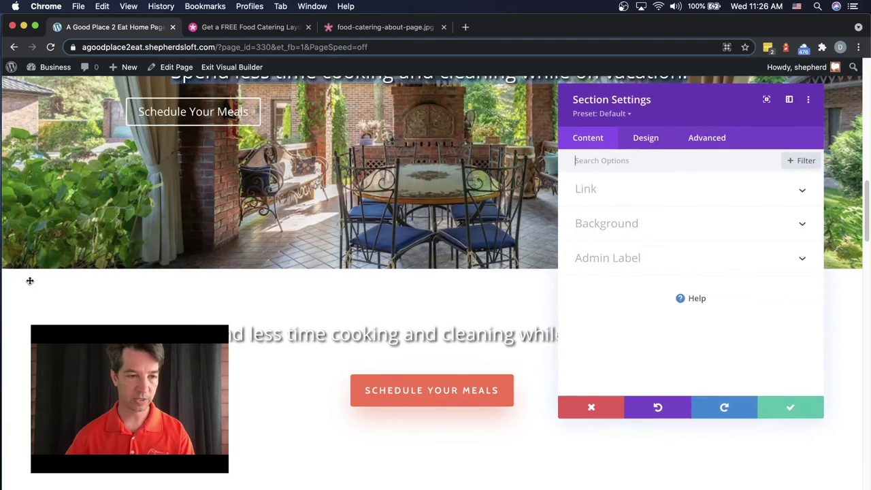
click(621, 225)
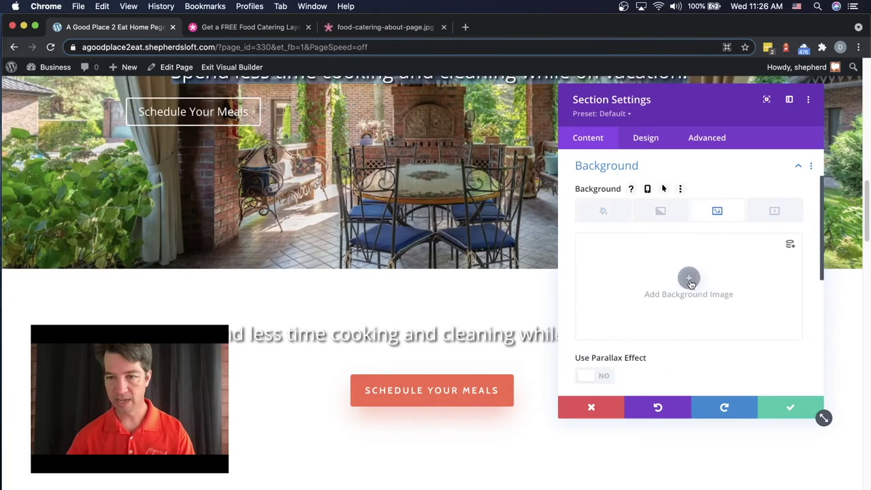
click(688, 279)
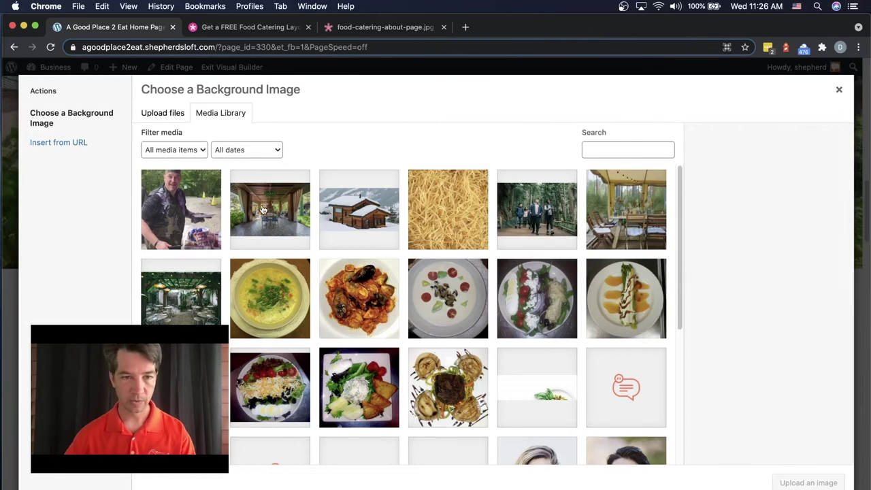
click(263, 209)
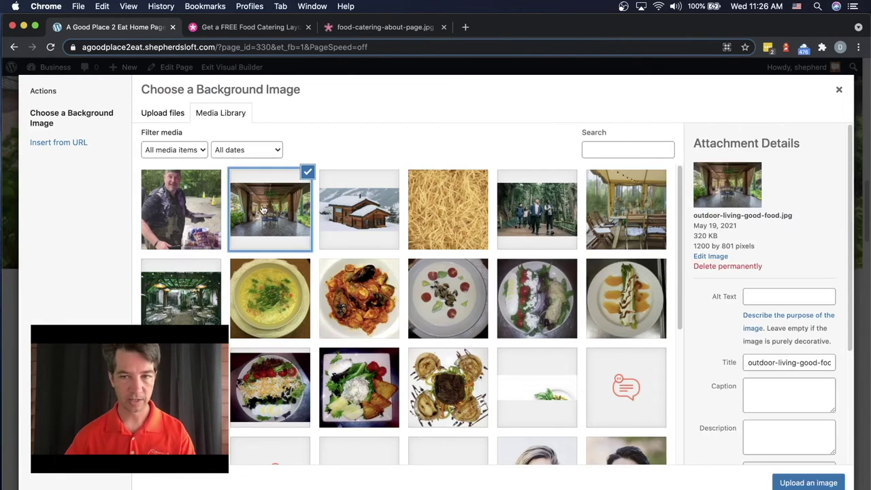
click(809, 483)
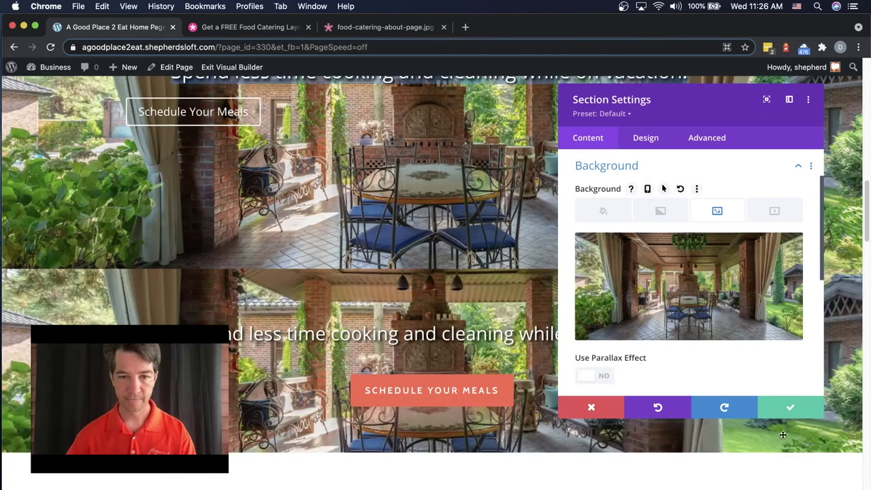
scroll(799, 445, down, 1)
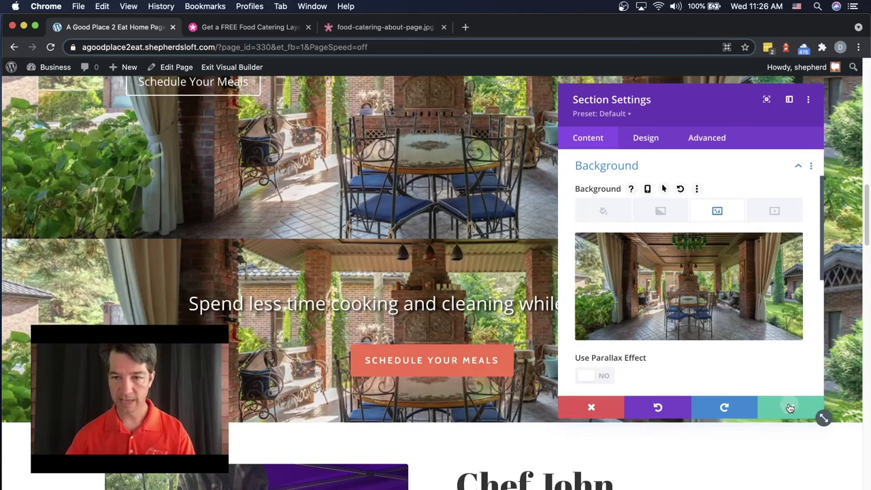
click(789, 407)
scroll(770, 451, up, 3)
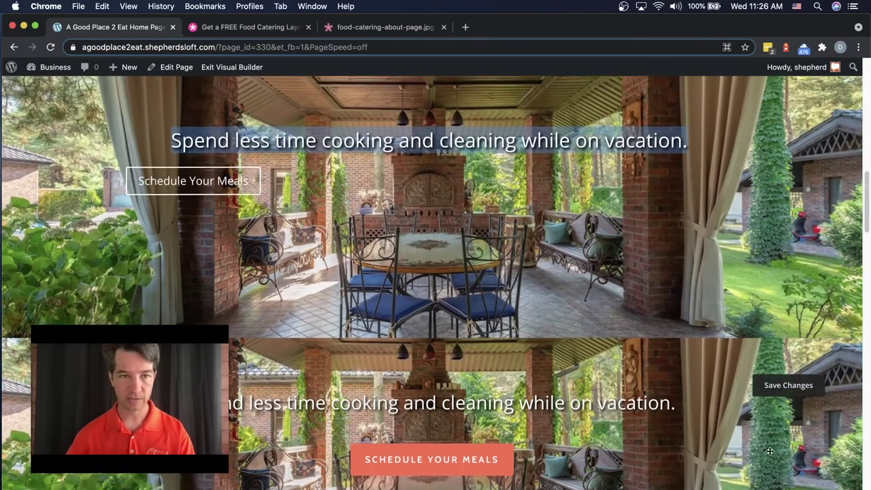
- Delete the old fullwidth header section that holds the left-aligned, outlined "Schedule Your Meals" button
scroll(770, 451, up, 3)
mouse_move(60, 172)
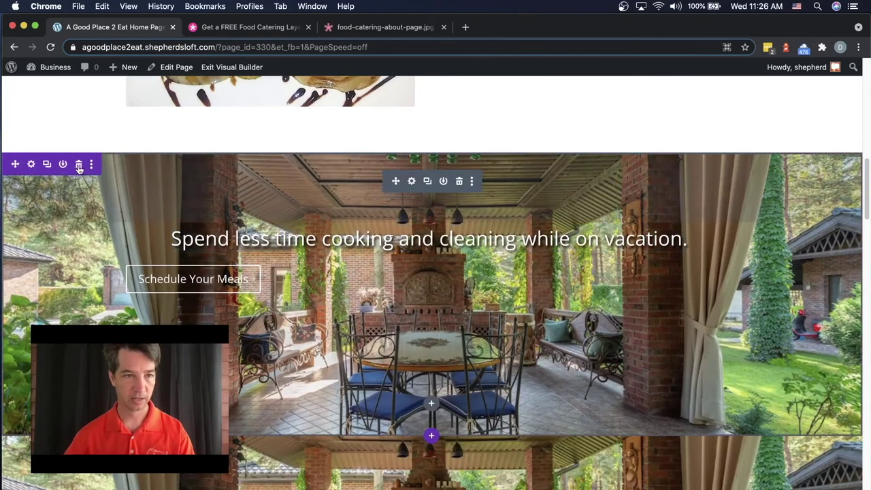
click(79, 164)
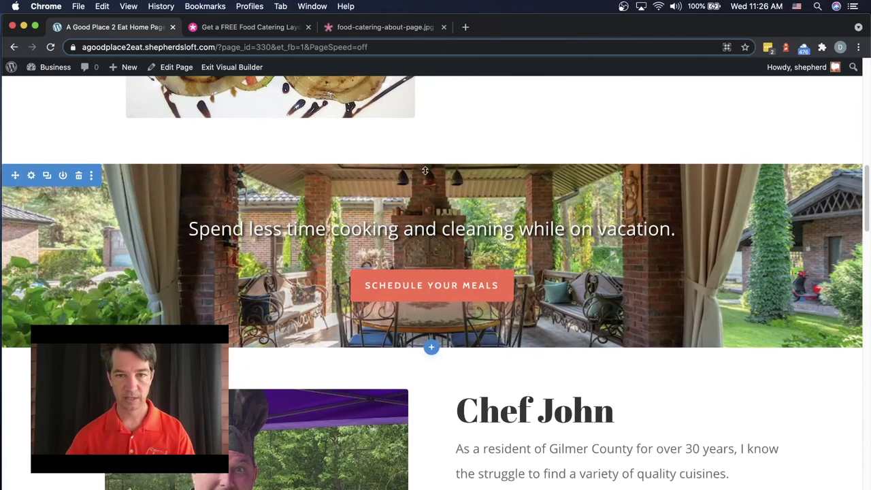
- Try a much larger top padding on the patio background section, then shrink it back to roughly its original height
mouse_move(618, 197)
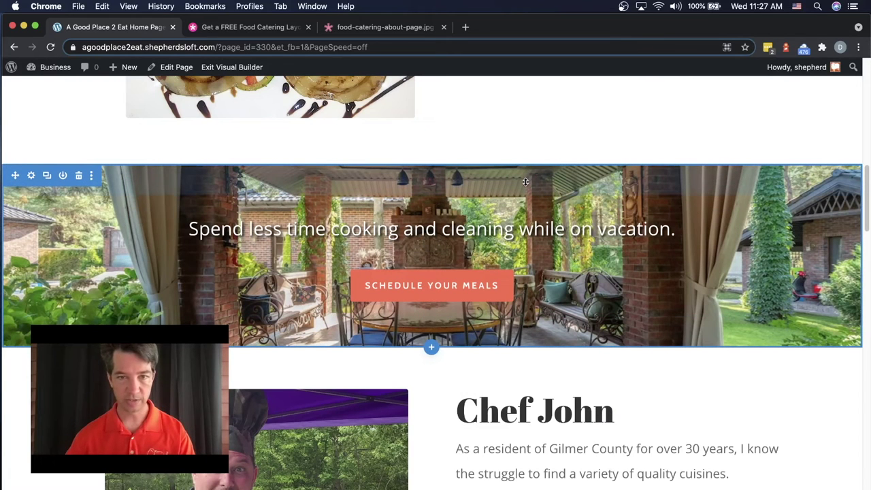
drag(525, 181, 446, 199)
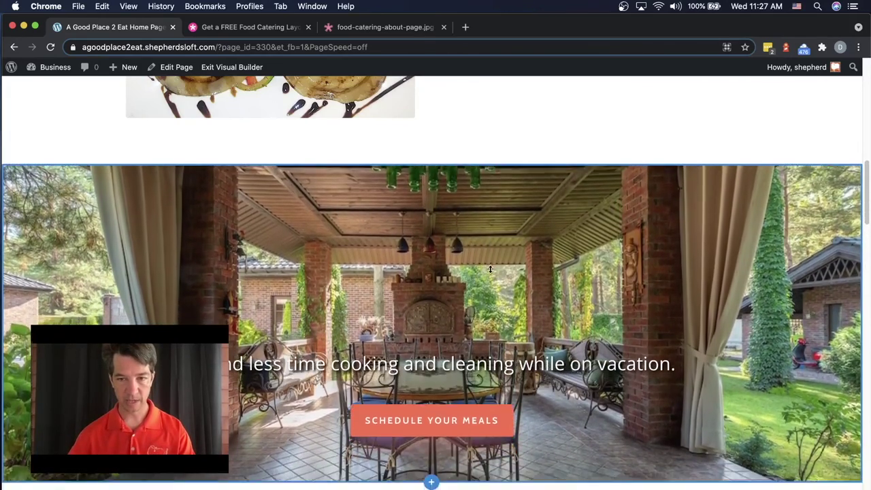
drag(490, 269, 489, 138)
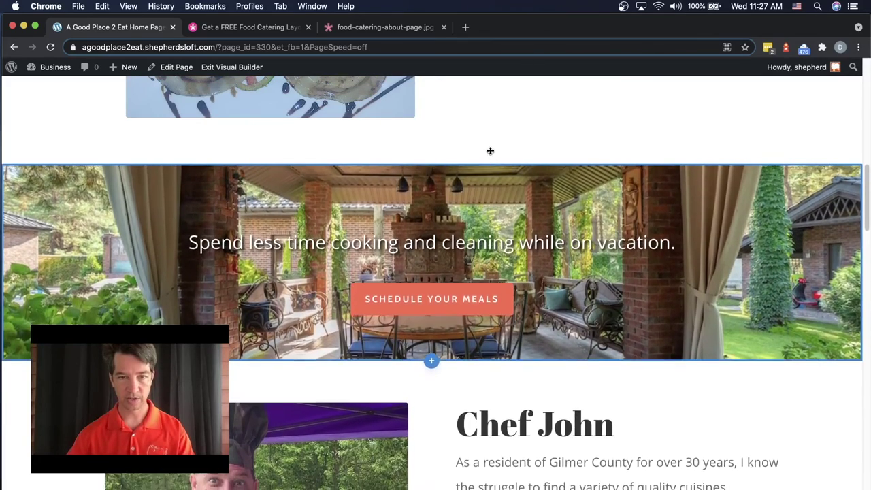
drag(490, 141, 492, 135)
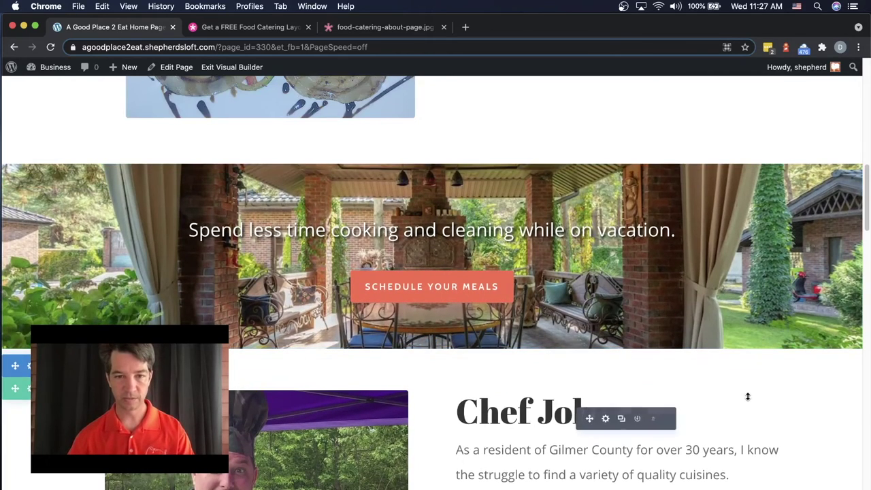
- Review the upper page from the hero header to the chef's bio, checking how the rebuilt patio section fits in
scroll(747, 396, down, 2)
scroll(748, 394, up, 9)
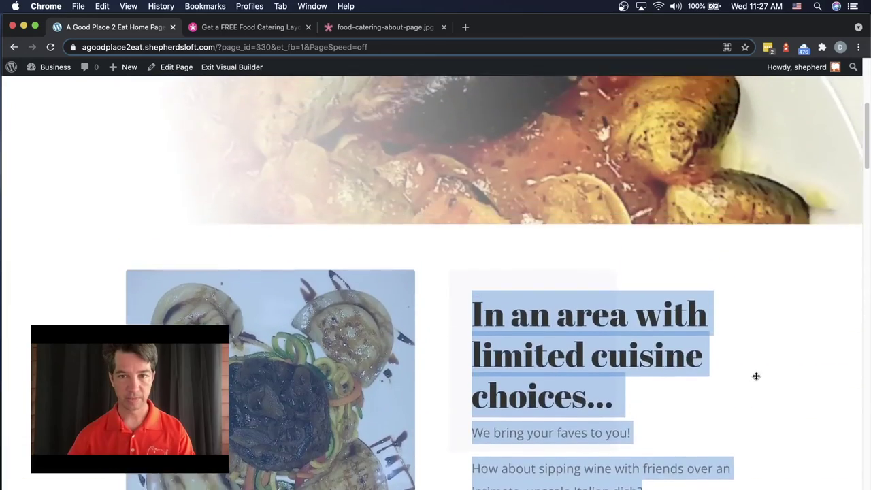
scroll(756, 376, down, 4)
scroll(667, 340, down, 10)
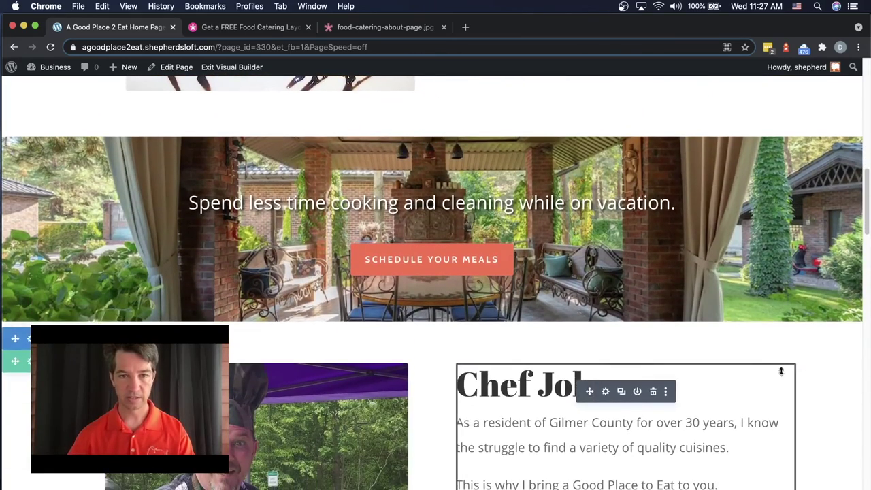
scroll(810, 393, up, 2)
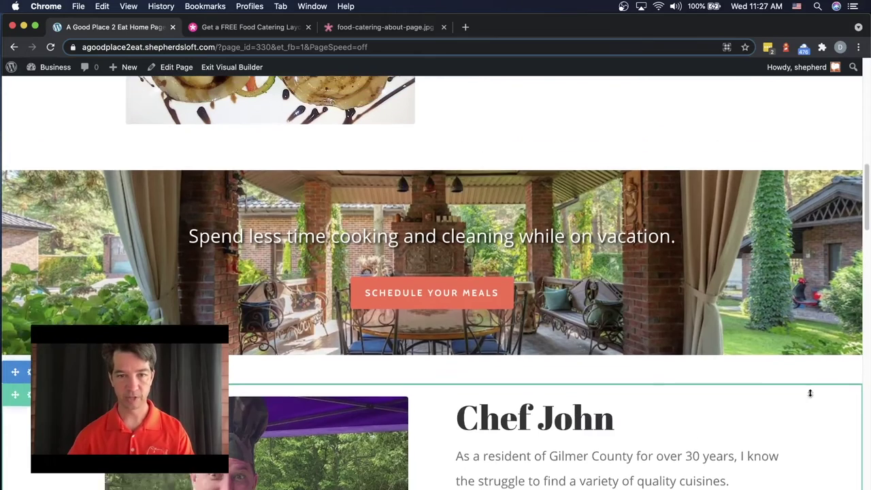
scroll(494, 350, up, 15)
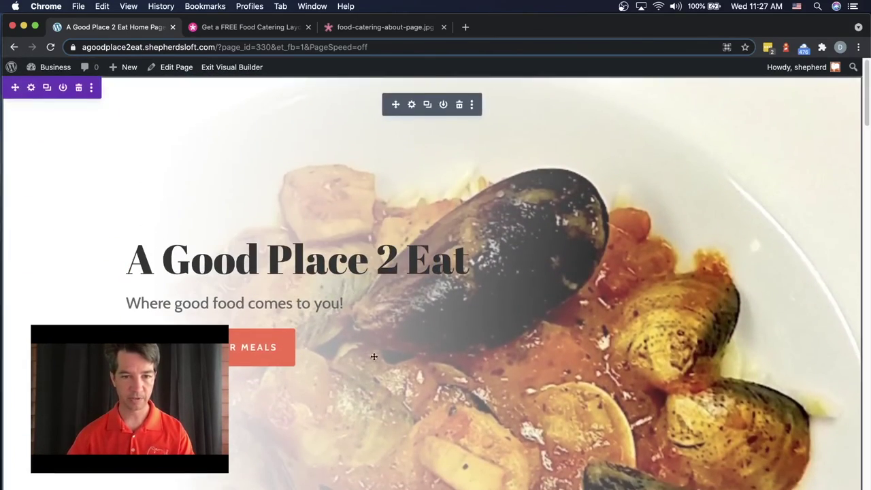
scroll(401, 346, down, 8)
scroll(422, 340, down, 8)
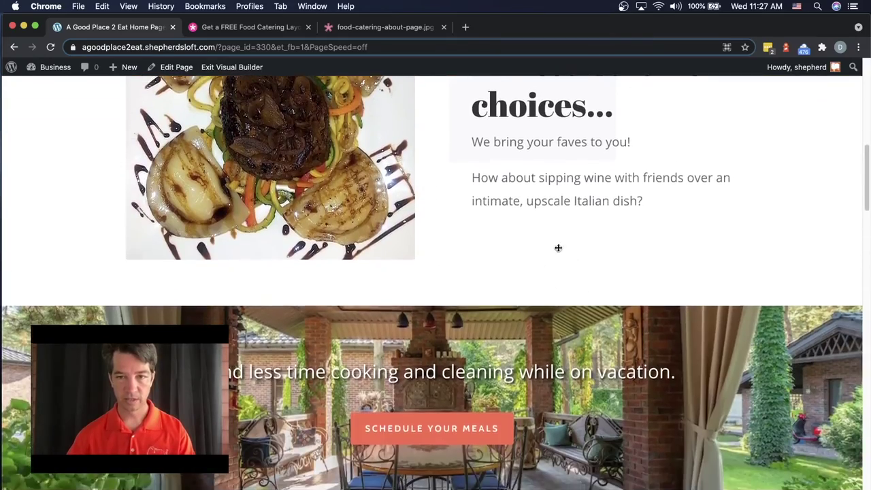
scroll(576, 239, up, 4)
scroll(476, 286, down, 9)
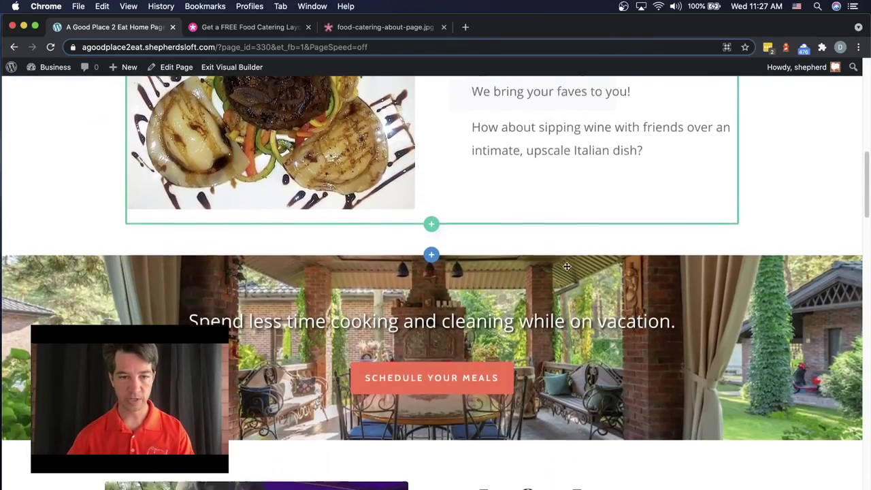
- Review the lower page from the chef's bio through the black section and Plan Your Meals to the testimonials
scroll(450, 292, down, 11)
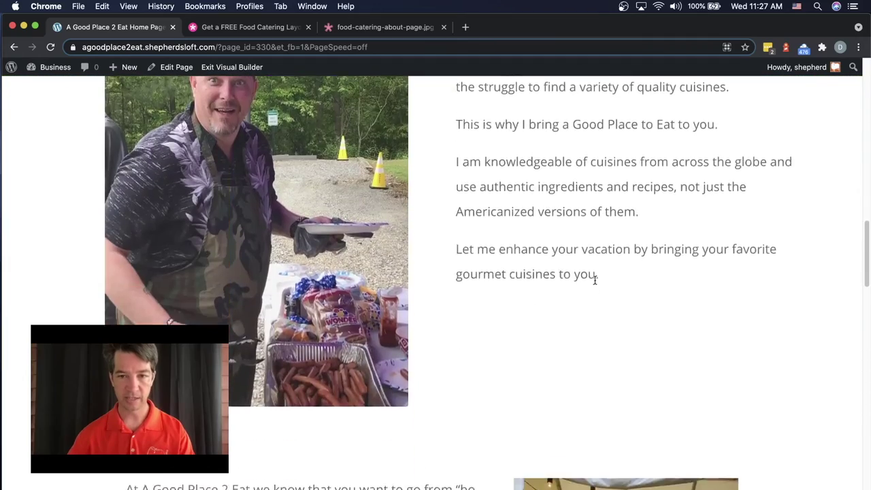
scroll(417, 317, down, 15)
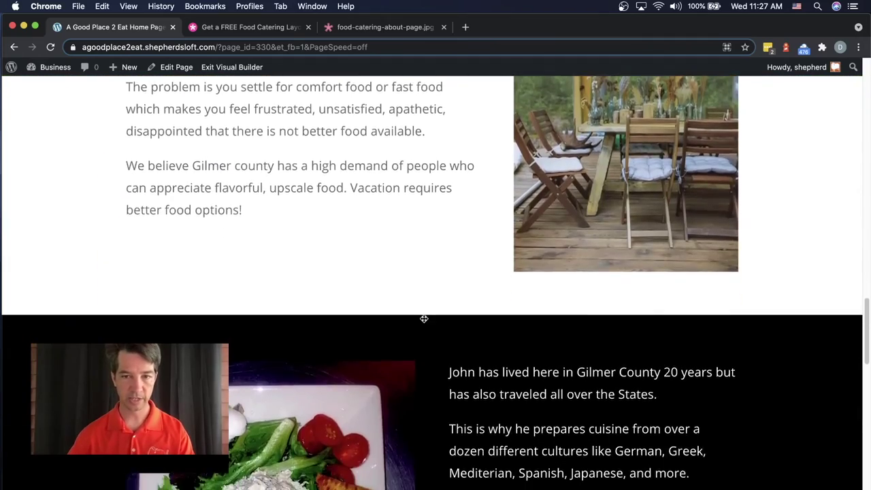
scroll(473, 323, down, 3)
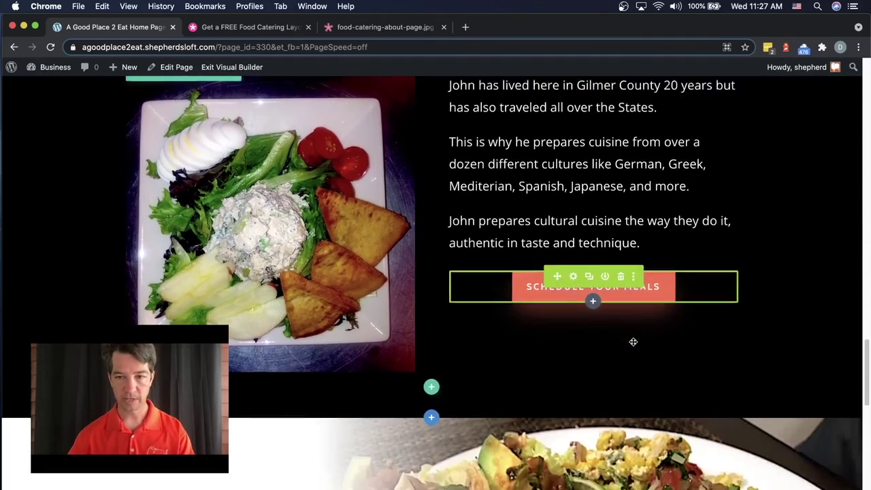
scroll(589, 263, down, 3)
scroll(585, 254, up, 3)
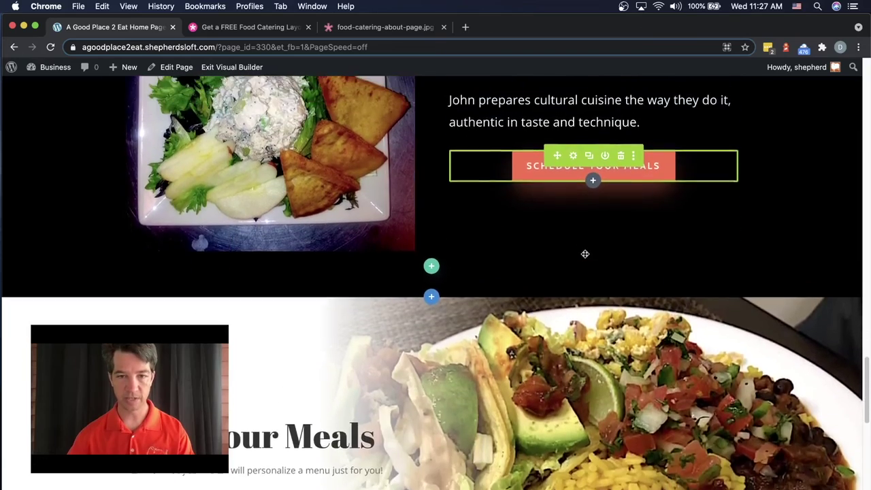
scroll(585, 254, down, 5)
scroll(584, 256, up, 4)
scroll(583, 252, down, 10)
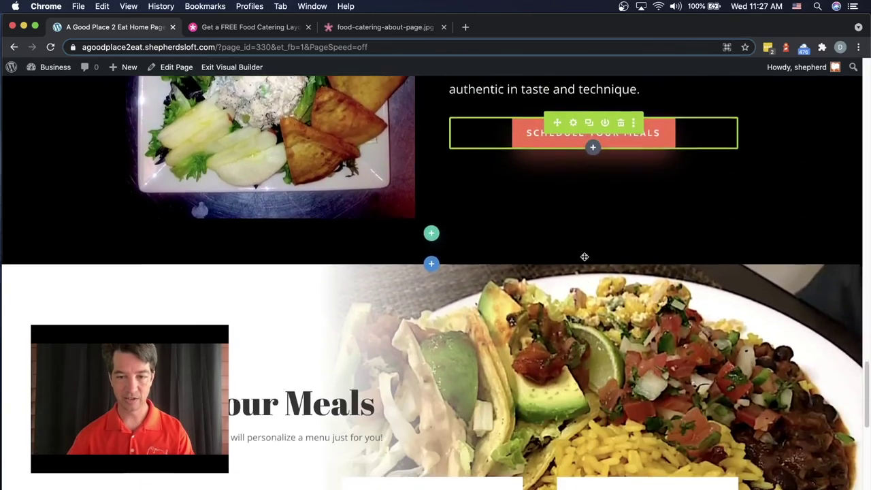
scroll(433, 358, down, 12)
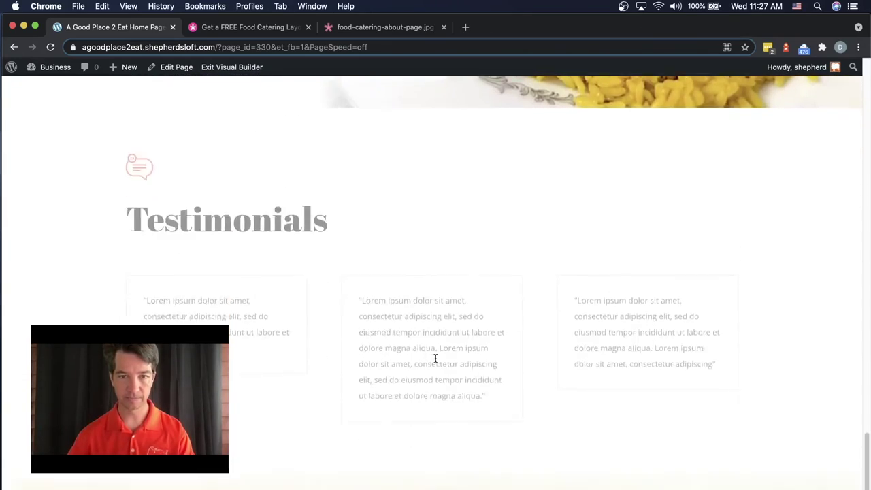
scroll(435, 358, down, 3)
scroll(435, 358, up, 20)
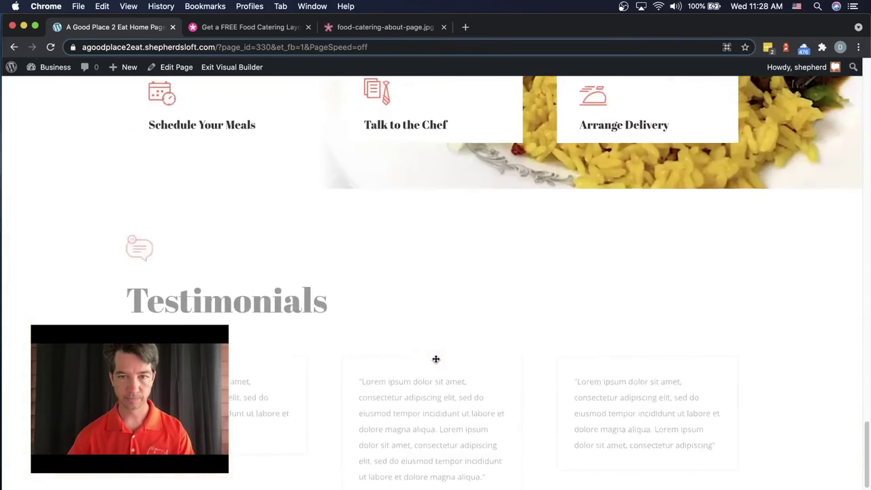
- Examine where "Schedule Your Meals" buttons appear in the black section, Plan Your Meals and the closing request section
scroll(452, 342, up, 1)
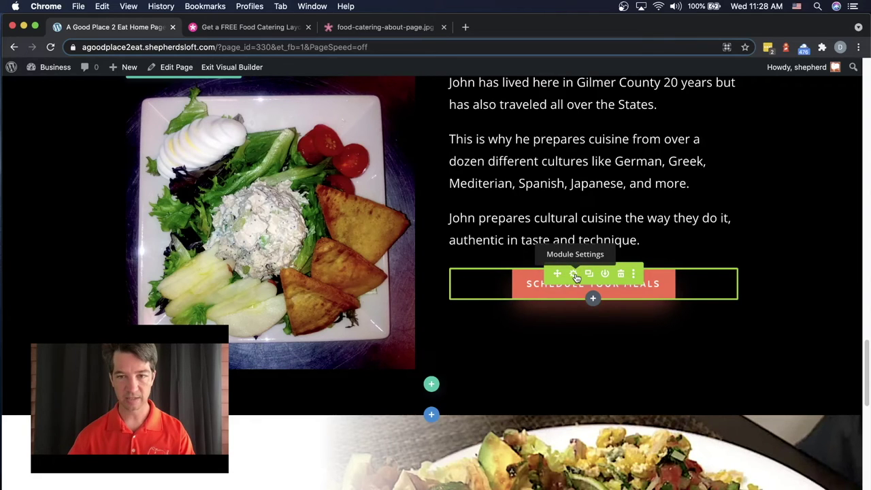
scroll(575, 275, up, 6)
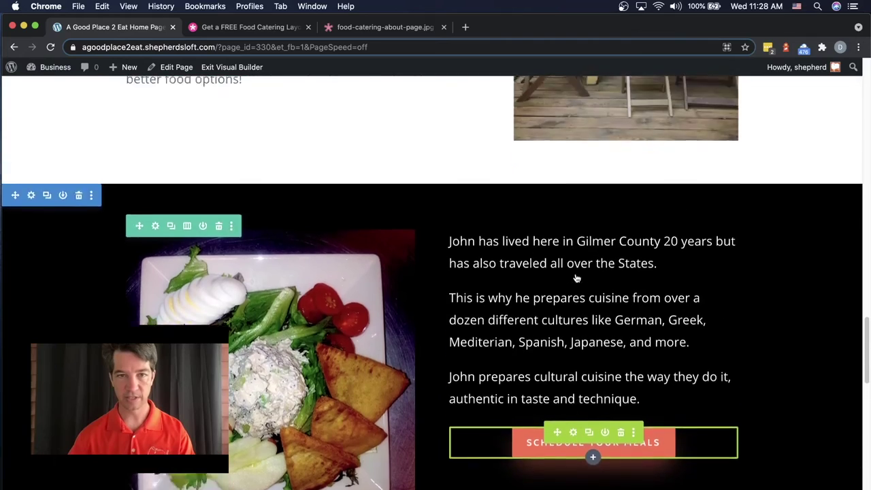
scroll(576, 274, down, 10)
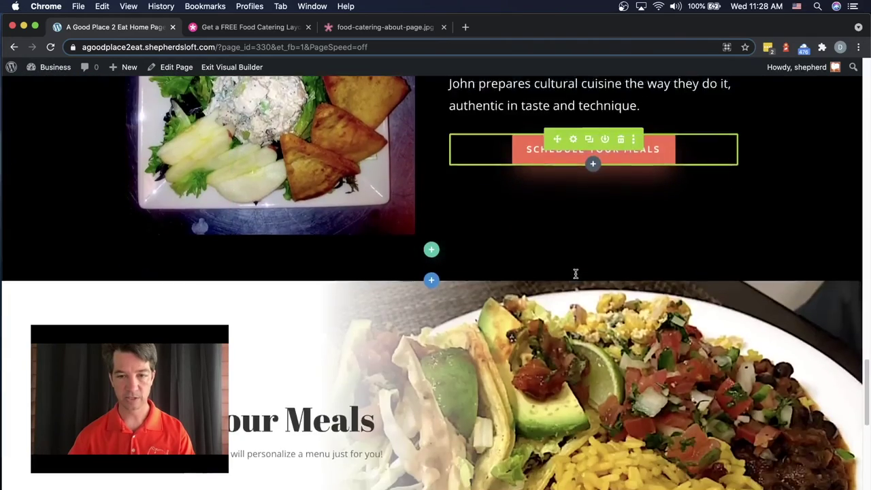
scroll(397, 431, up, 1)
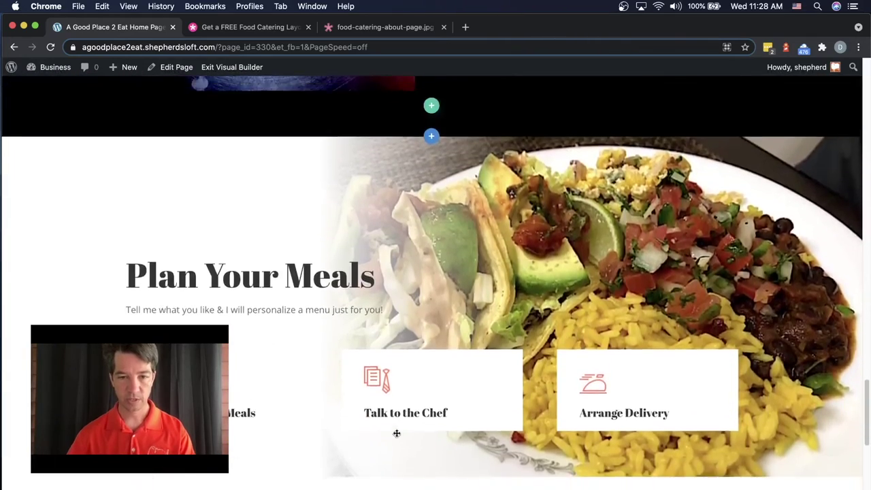
scroll(401, 427, down, 1)
scroll(492, 354, up, 4)
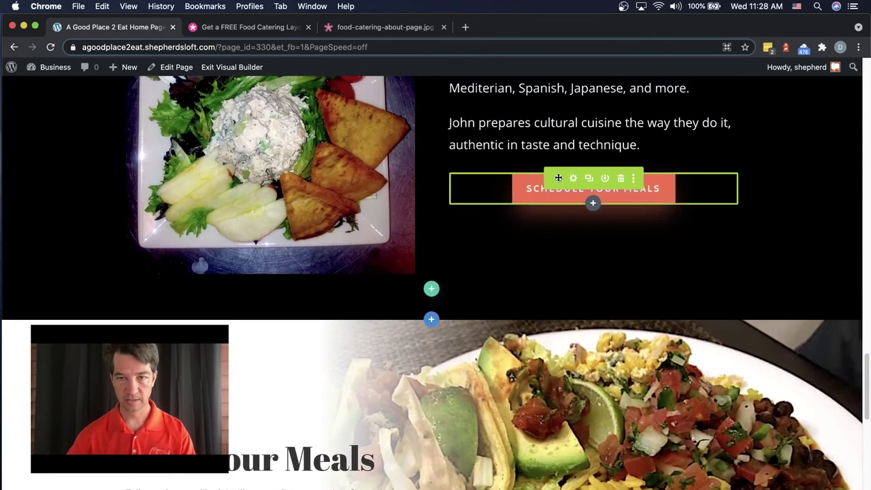
scroll(538, 291, down, 4)
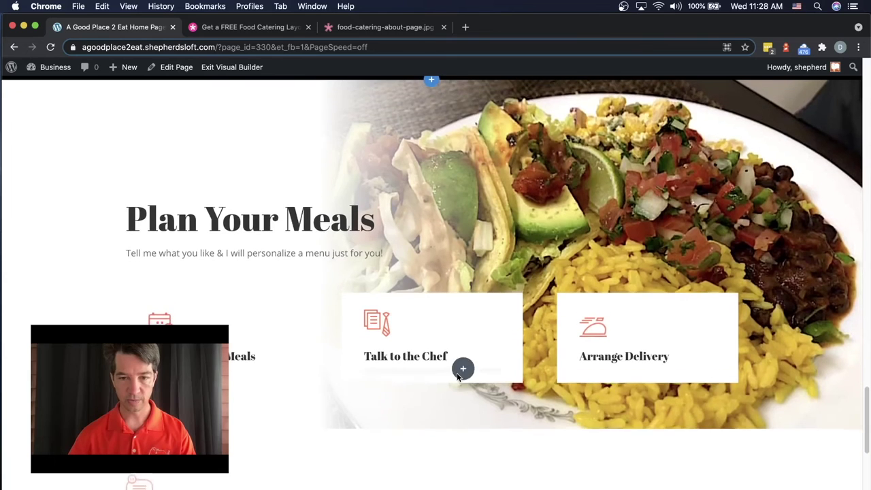
scroll(412, 408, down, 10)
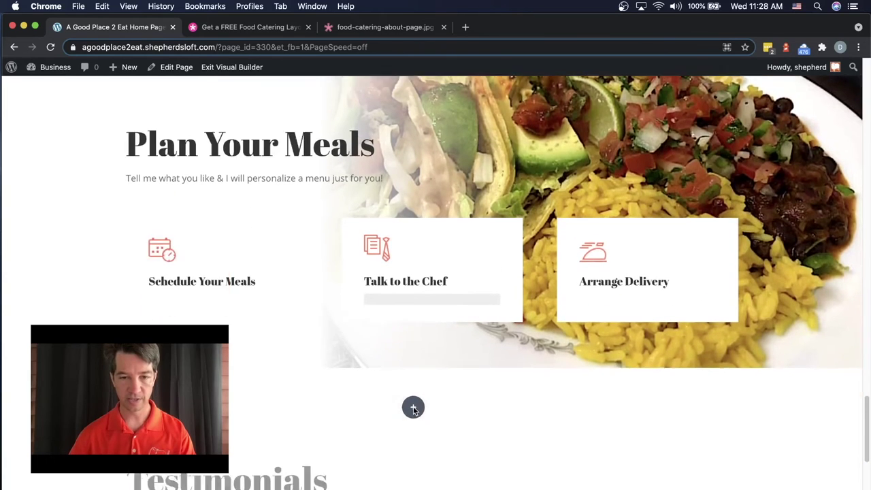
scroll(460, 375, down, 2)
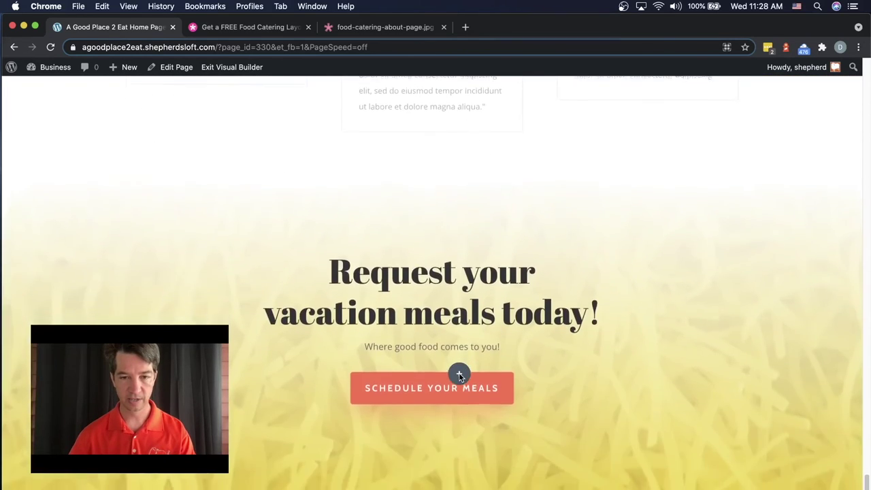
scroll(459, 374, up, 13)
scroll(553, 221, up, 2)
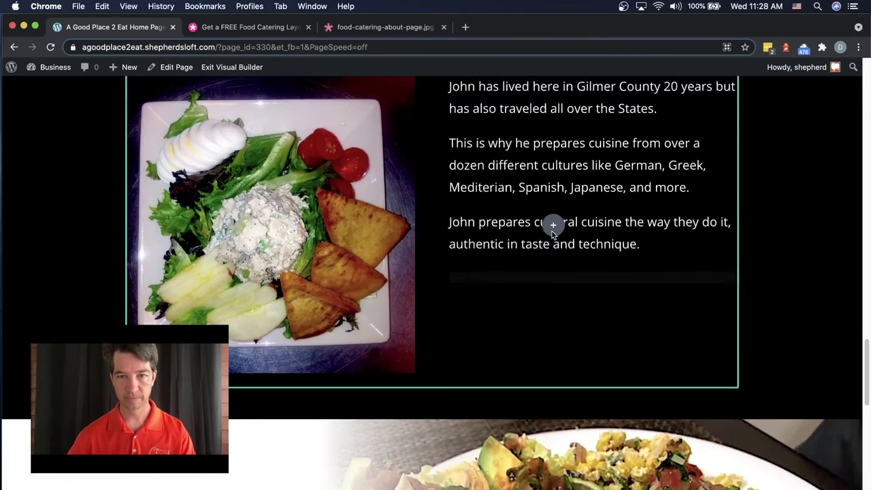
scroll(541, 259, down, 1)
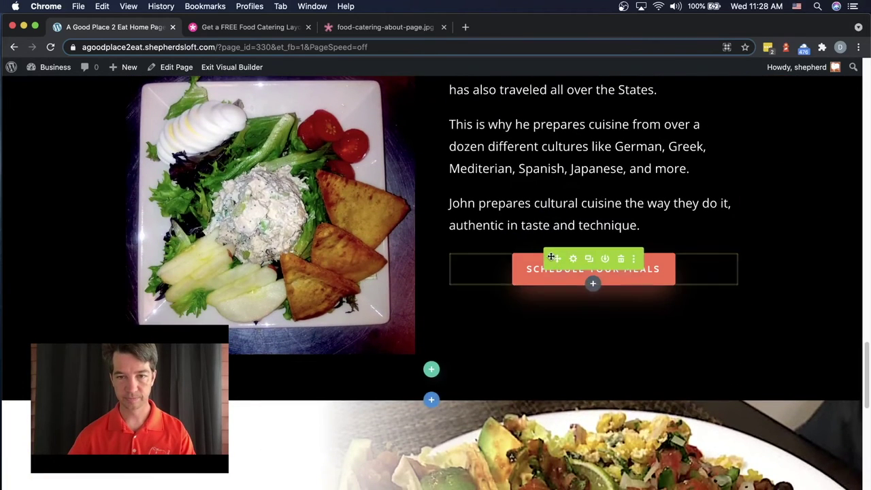
- Recheck the section order and button placement between the hero header and the text beside the tent dining photo
scroll(407, 315, up, 10)
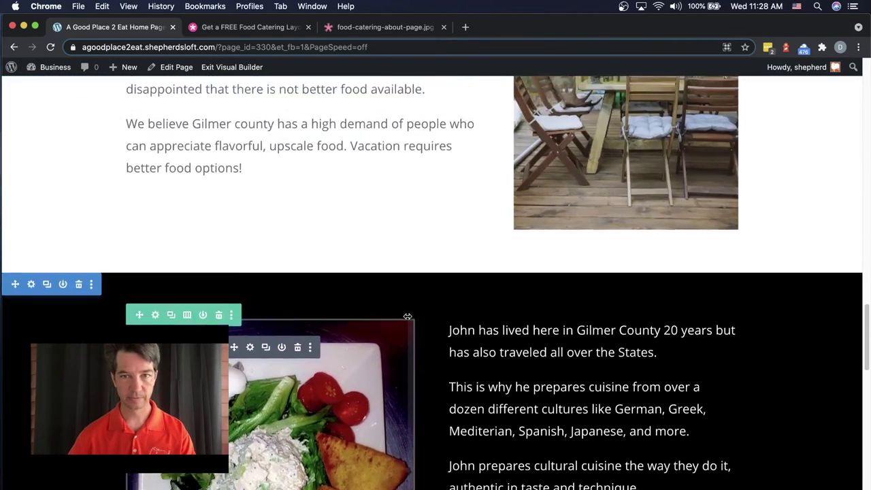
scroll(407, 316, up, 3)
scroll(407, 316, down, 10)
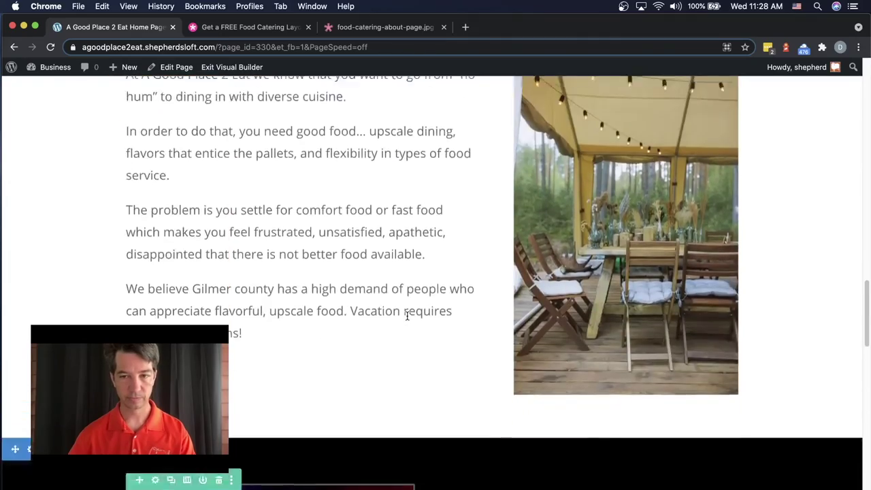
scroll(407, 316, up, 12)
scroll(407, 315, up, 15)
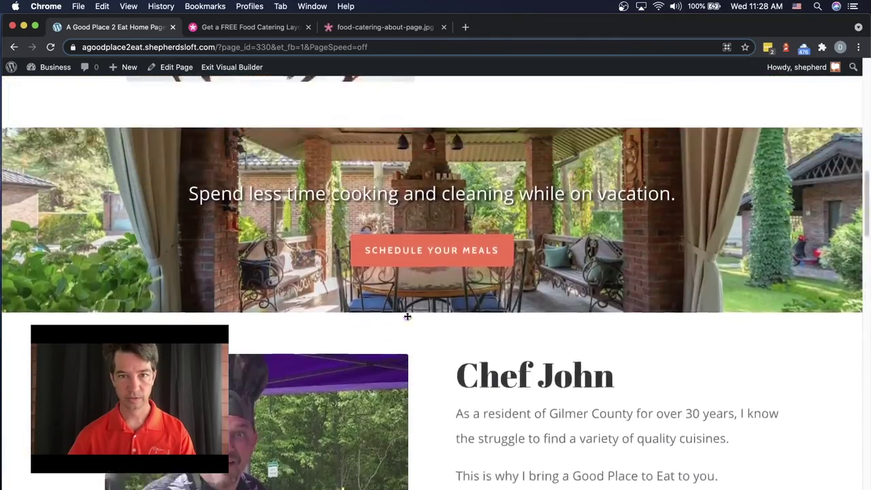
scroll(407, 315, up, 3)
scroll(504, 289, down, 8)
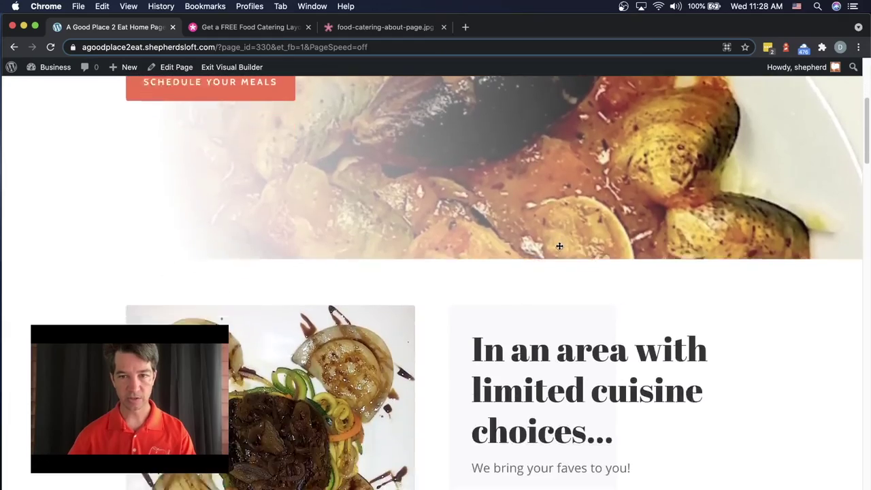
scroll(504, 289, down, 10)
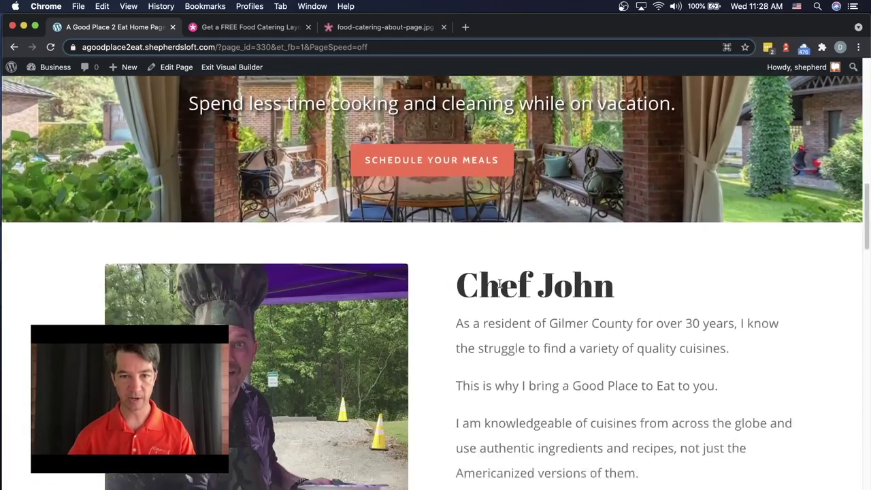
scroll(490, 290, down, 10)
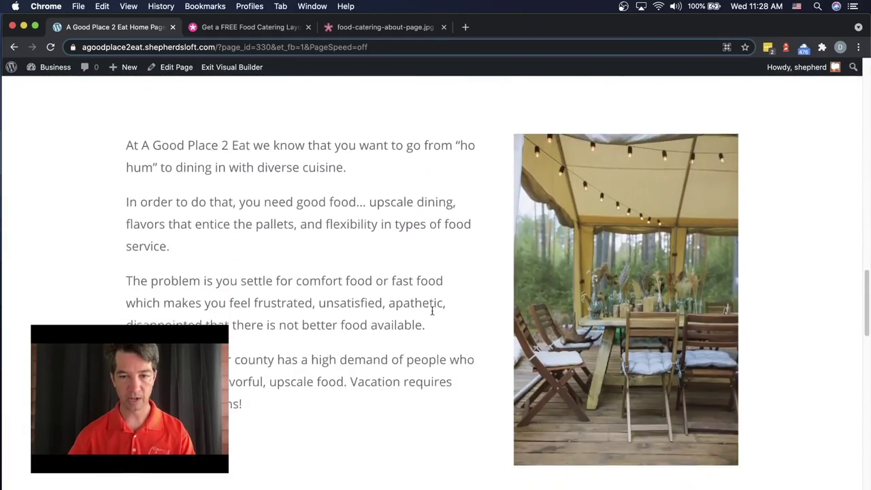
- Review the page flow from the chef's bio past the tent dining photo, black section and Plan Your Meals to Testimonials
scroll(426, 285, up, 10)
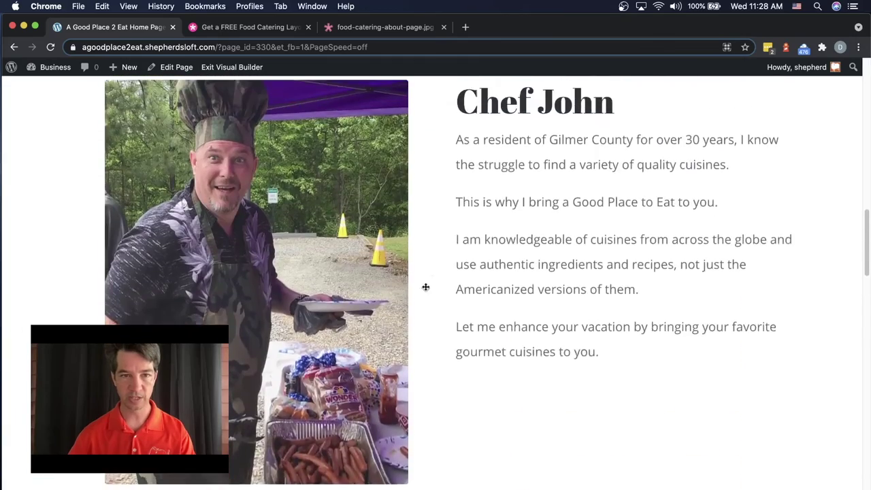
scroll(517, 279, down, 3)
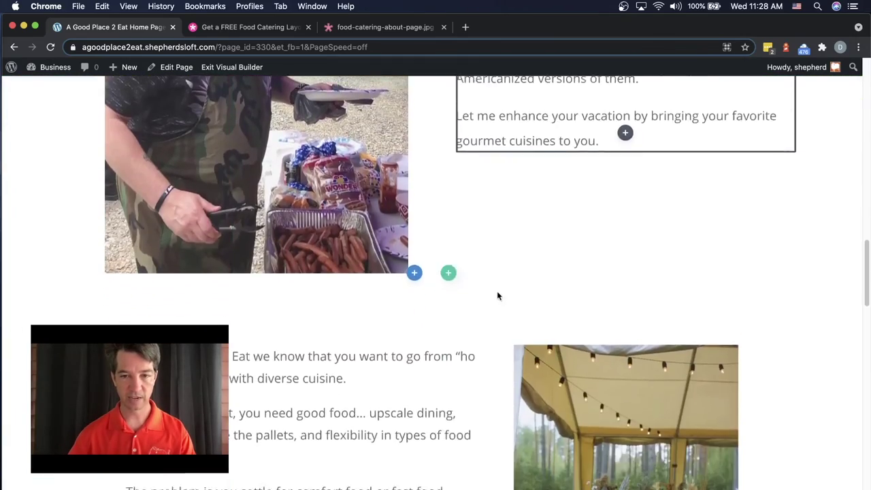
scroll(496, 296, down, 10)
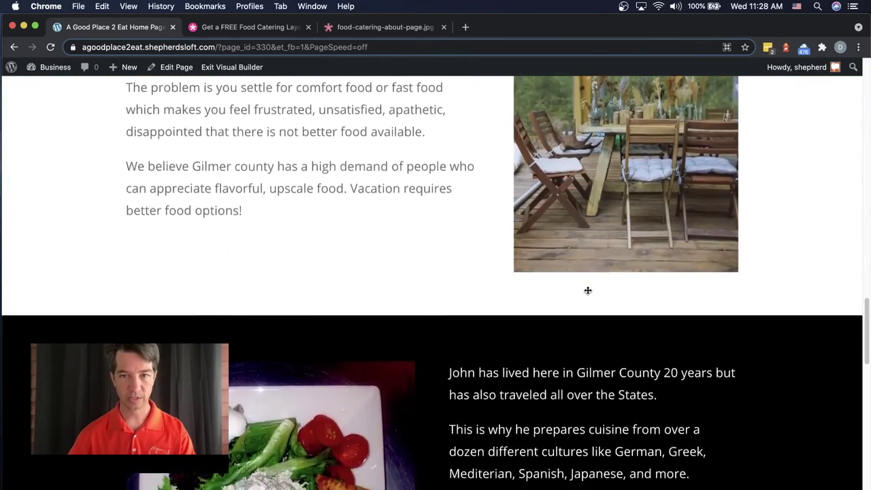
scroll(331, 322, up, 1)
scroll(331, 323, down, 4)
scroll(340, 322, up, 5)
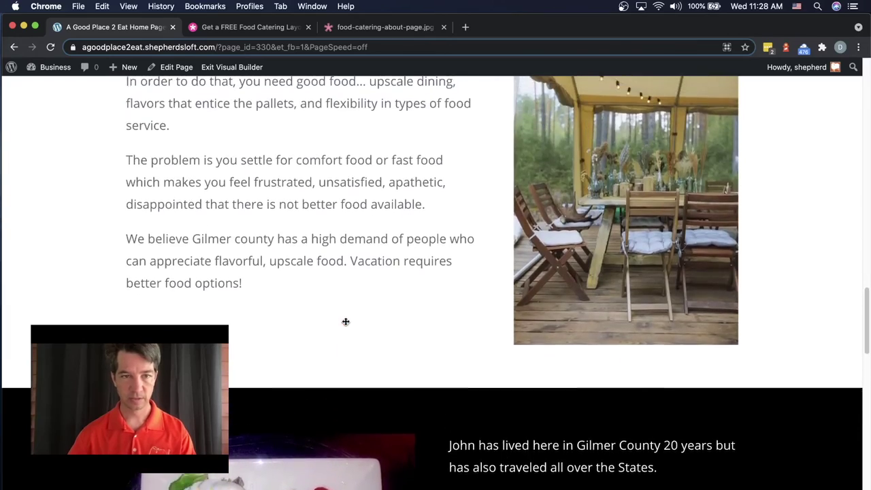
scroll(346, 321, down, 10)
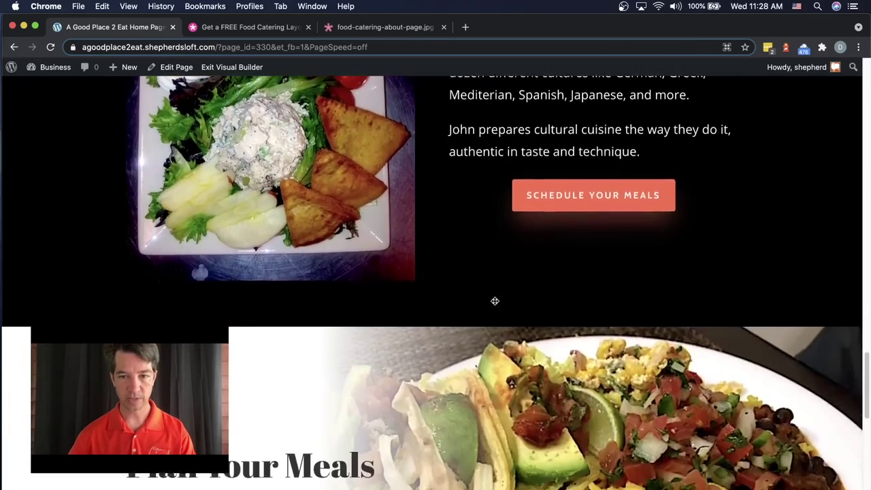
scroll(494, 301, down, 4)
scroll(476, 306, up, 2)
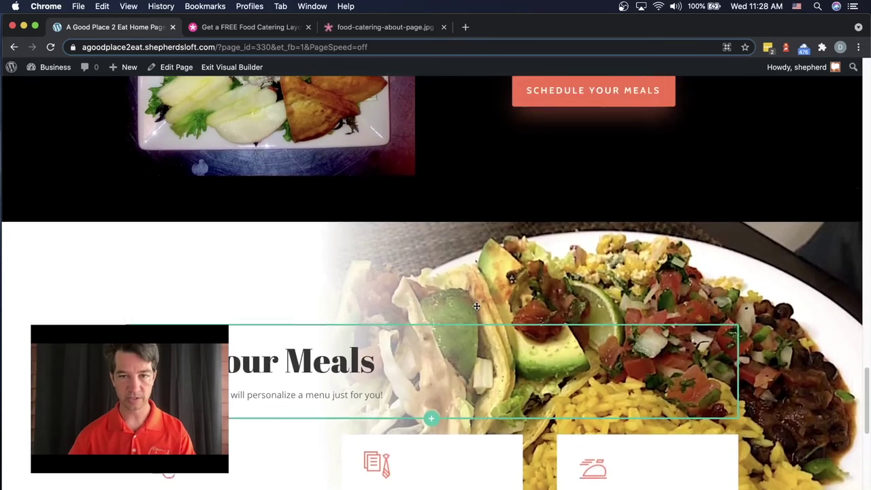
scroll(476, 306, up, 3)
scroll(476, 306, down, 3)
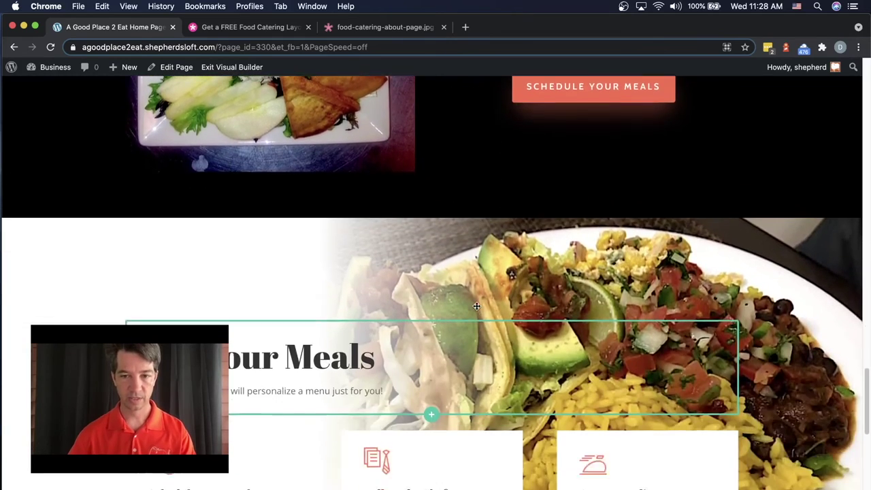
scroll(476, 306, down, 8)
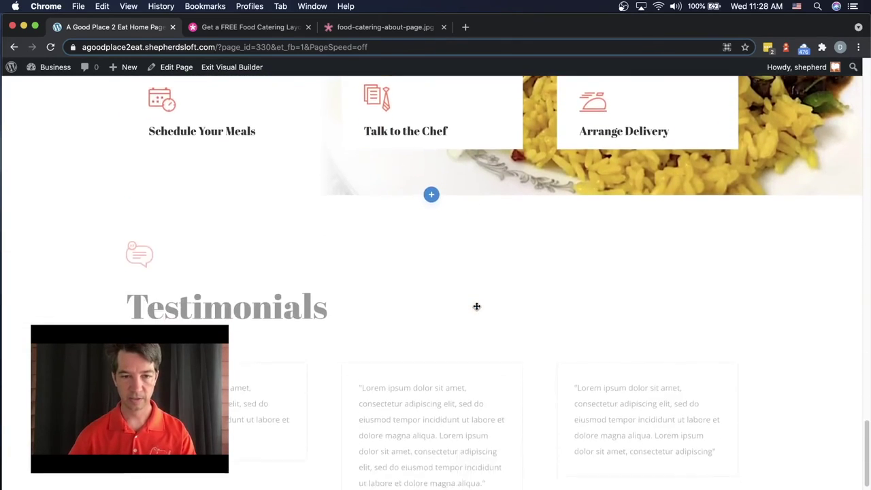
scroll(476, 306, up, 20)
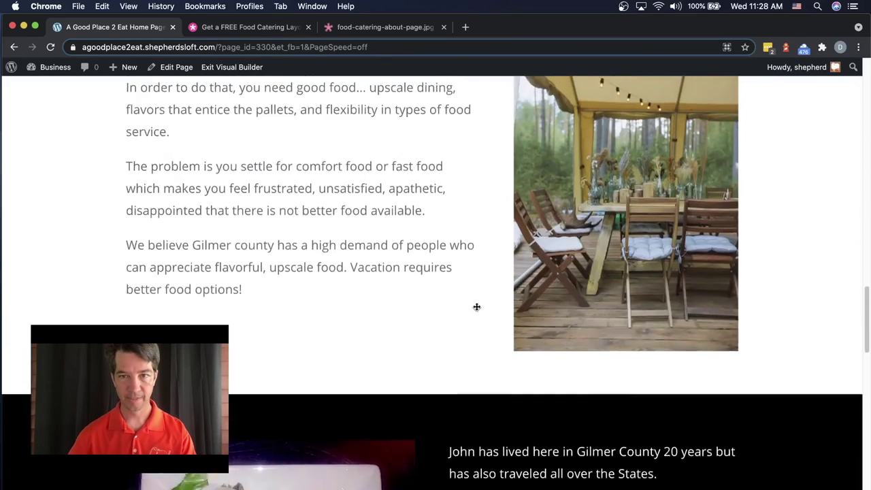
- Move the row with the "At A Good Place 2 Eat" text and tent photo into the chef's section, directly below the bio row
scroll(476, 307, up, 8)
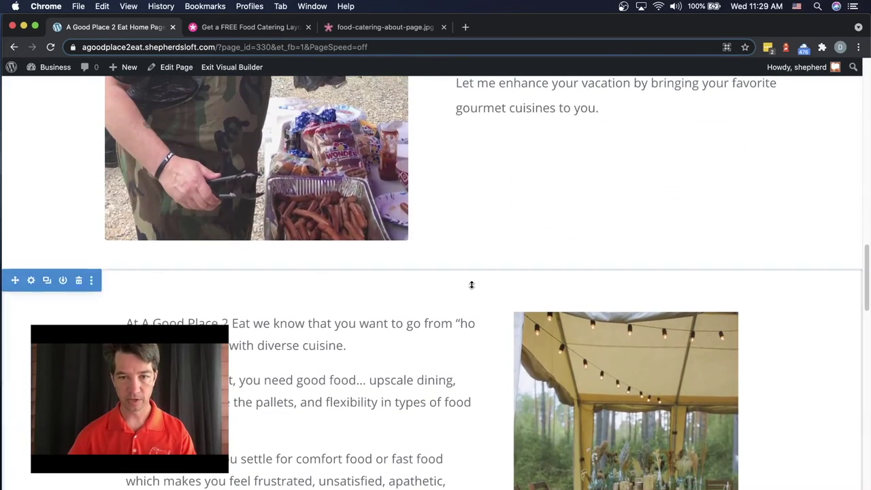
scroll(484, 224, up, 9)
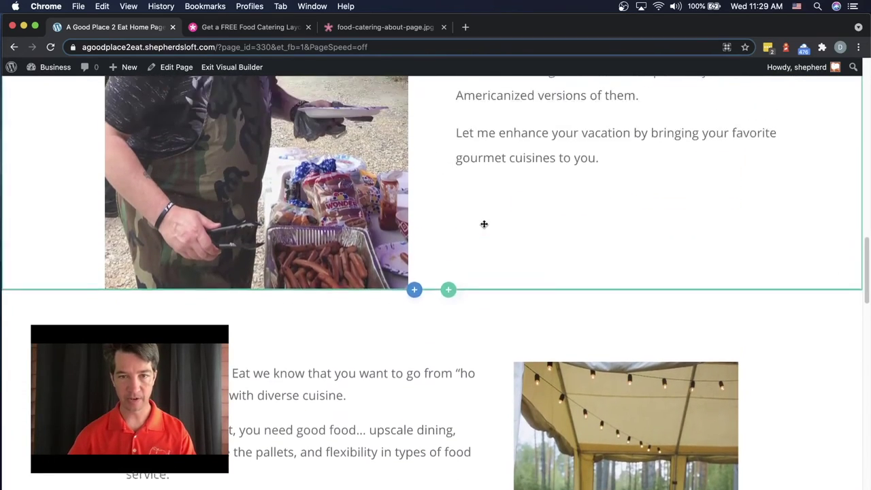
scroll(421, 286, down, 9)
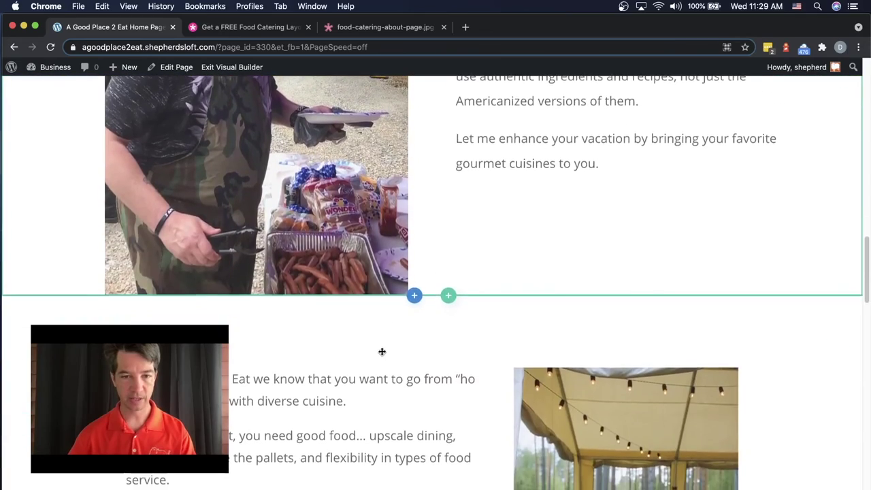
scroll(379, 361, down, 6)
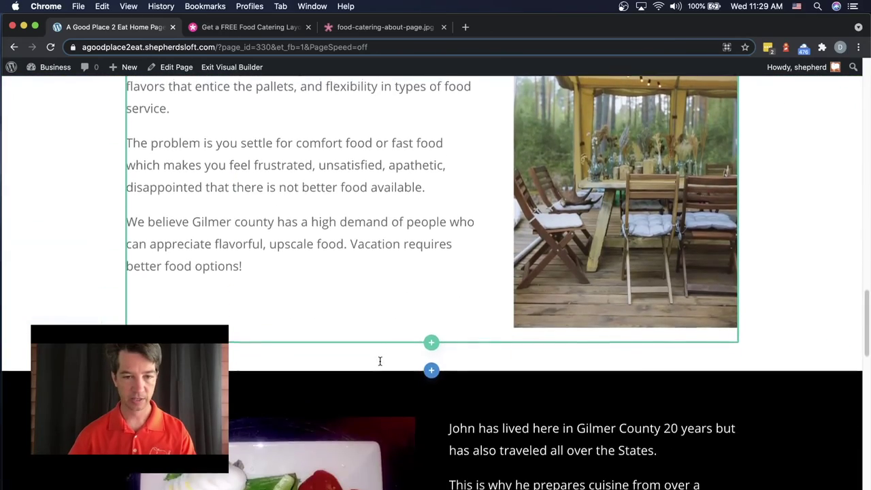
scroll(379, 360, up, 2)
scroll(257, 338, up, 5)
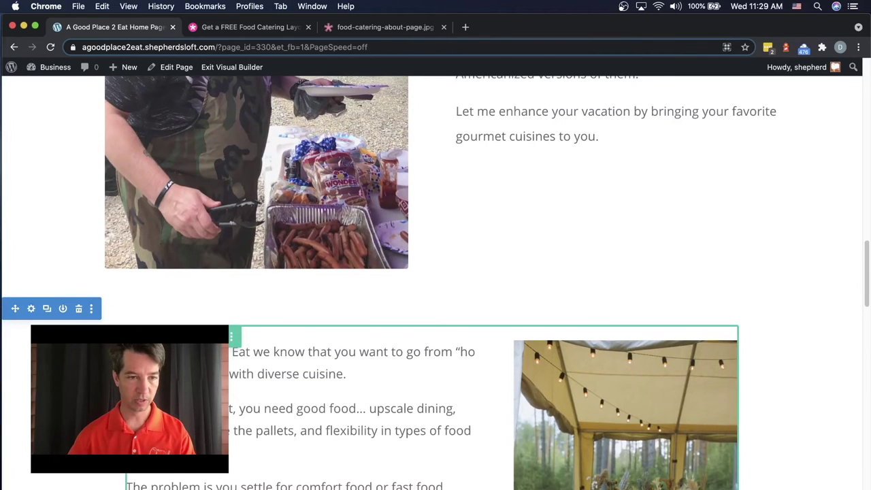
drag(231, 335, 170, 272)
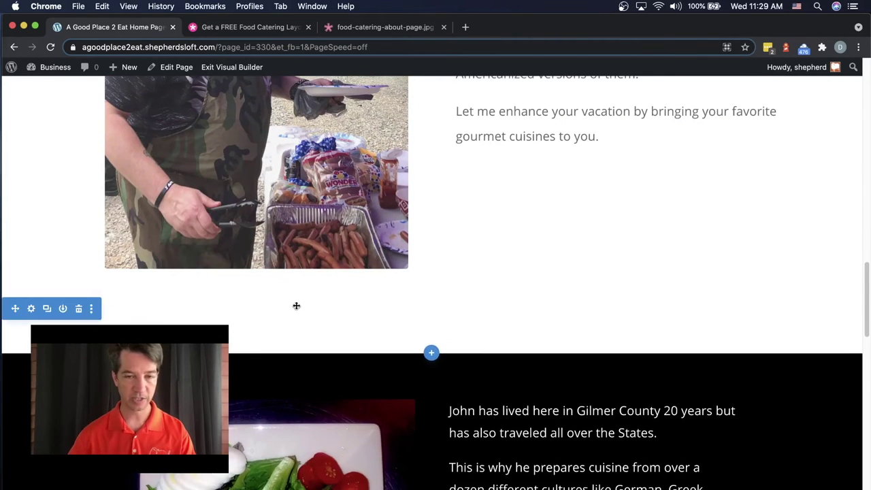
drag(296, 305, 329, 306)
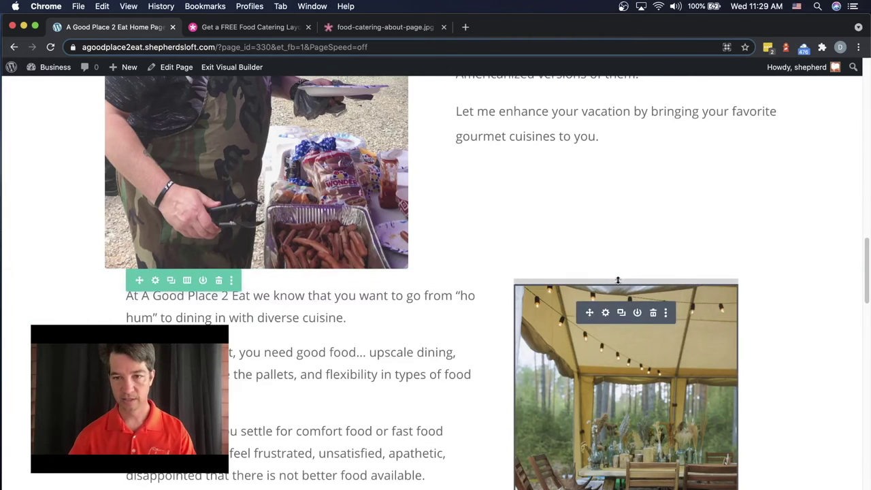
- Raise the tent photo so it slightly overlaps the chef's bio row, and add a little space above the text beside it
drag(617, 277, 612, 208)
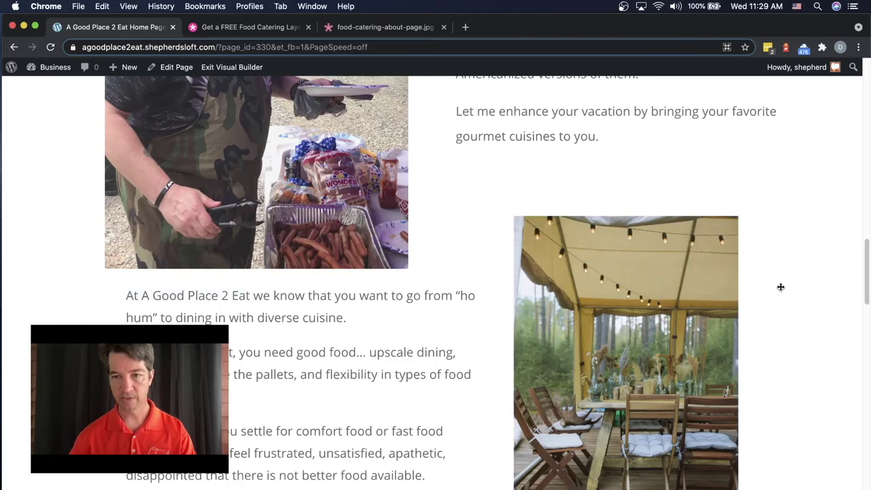
scroll(800, 292, down, 5)
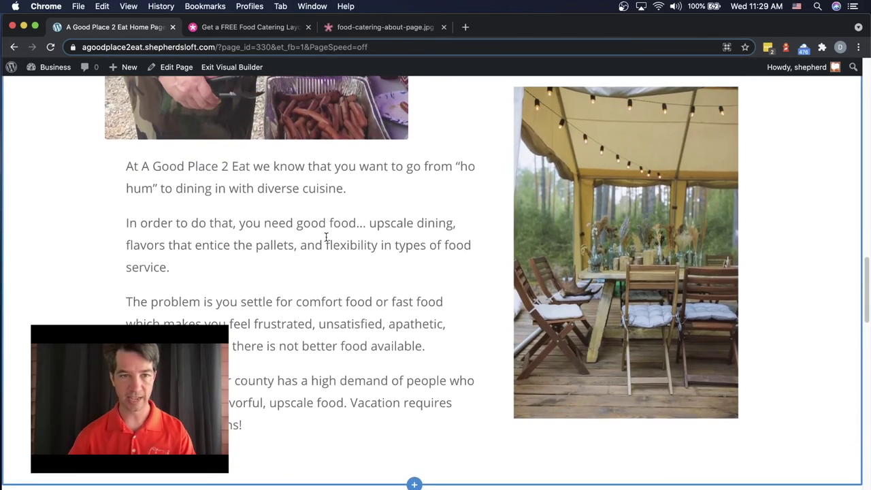
drag(305, 153, 312, 171)
scroll(617, 134, up, 3)
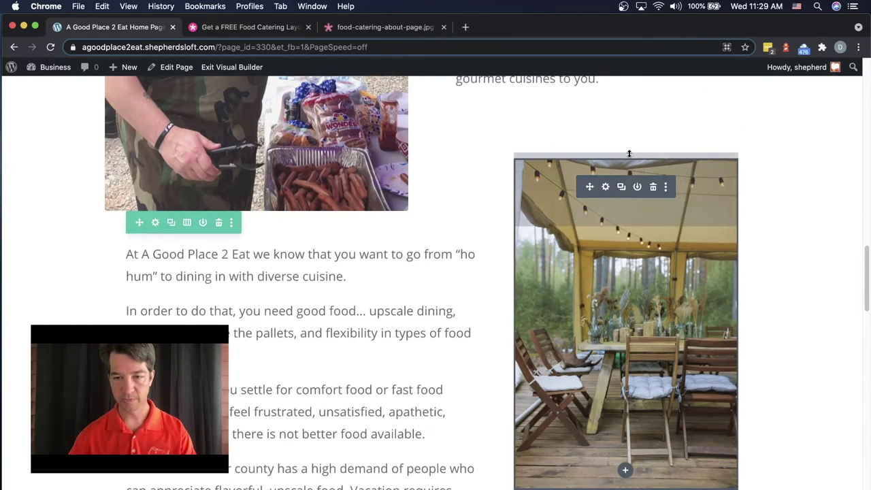
drag(628, 153, 629, 162)
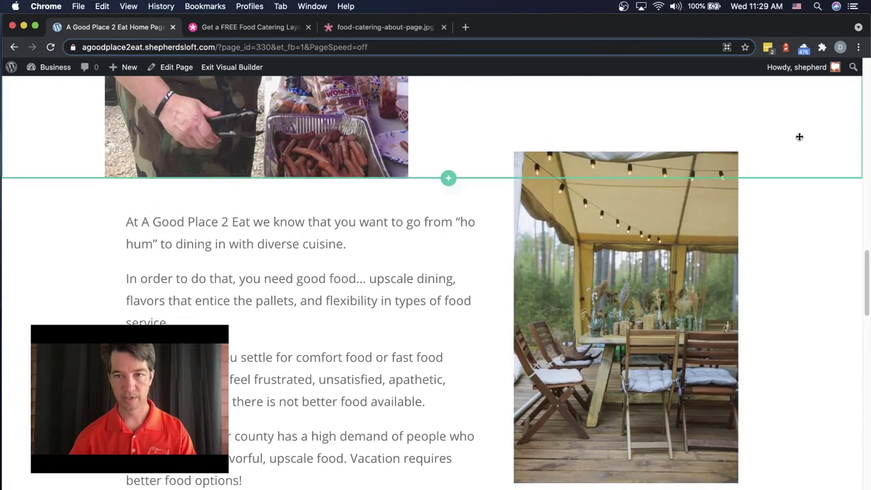
- Shift the text and tent photo row left so its text lines up with the left edge of the chef's photo
scroll(798, 134, up, 5)
scroll(605, 208, up, 3)
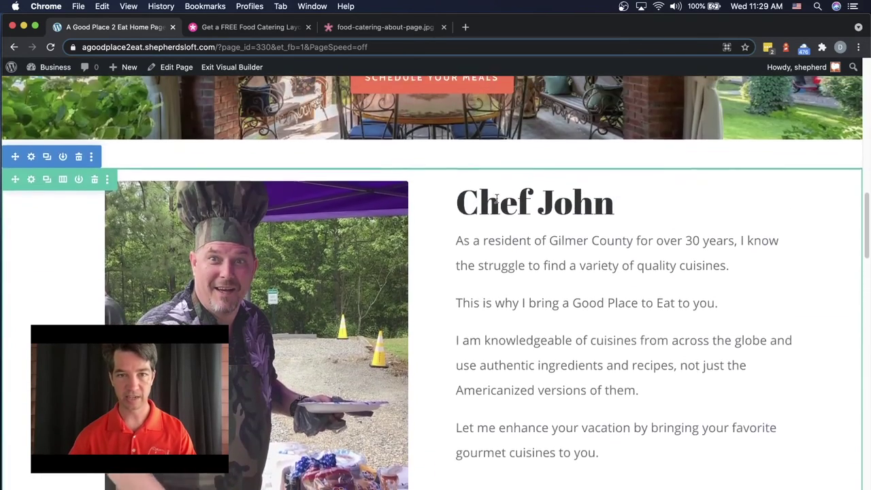
scroll(616, 342, down, 5)
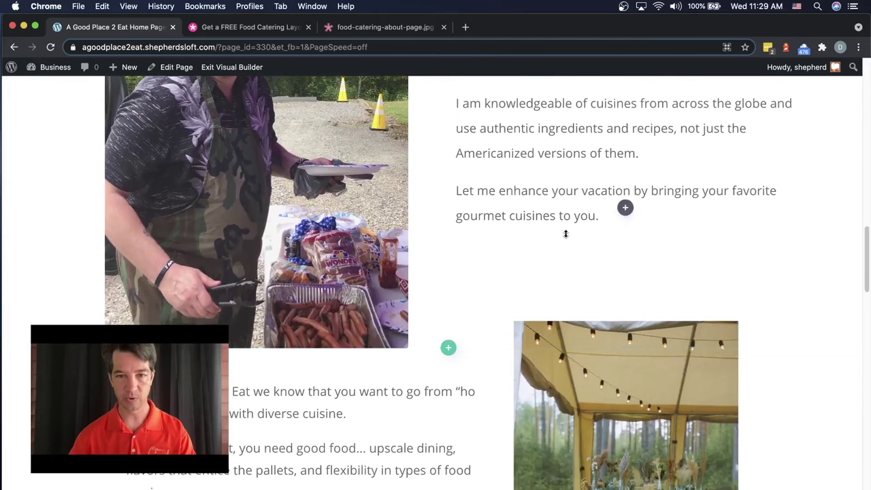
scroll(565, 235, up, 4)
scroll(420, 253, down, 8)
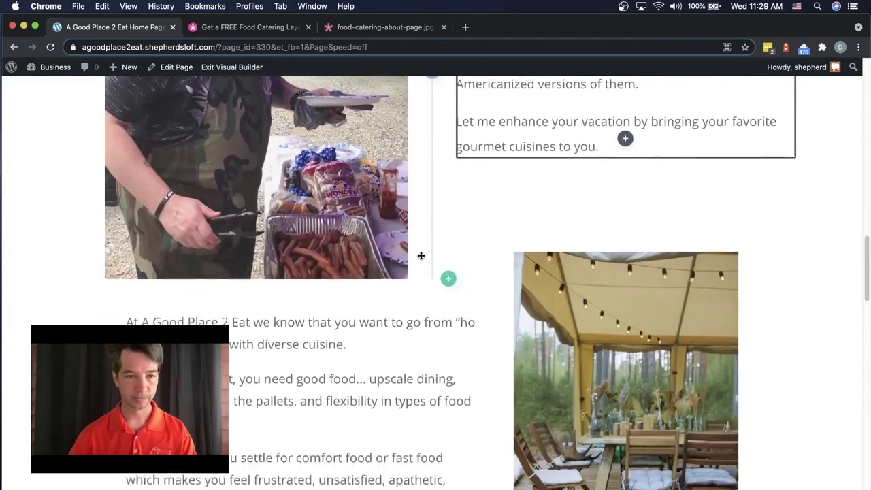
scroll(124, 272, up, 1)
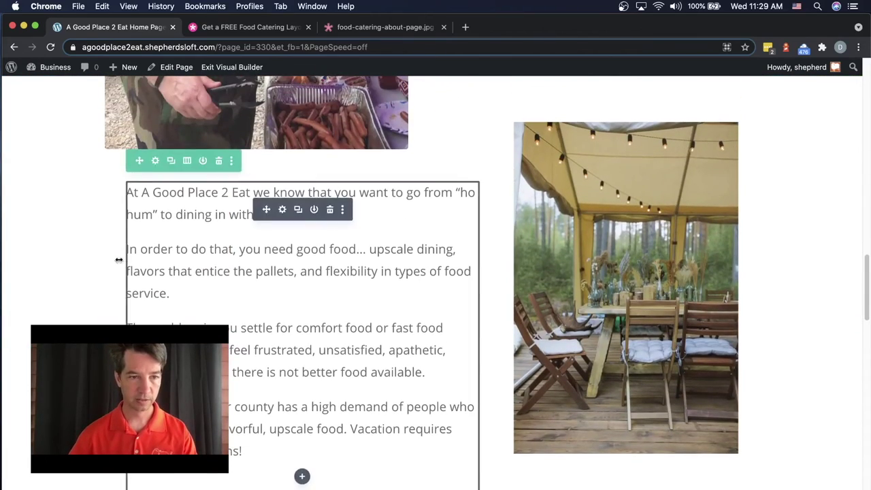
mouse_move(117, 254)
drag(120, 259, 89, 257)
scroll(450, 251, up, 5)
scroll(510, 236, up, 5)
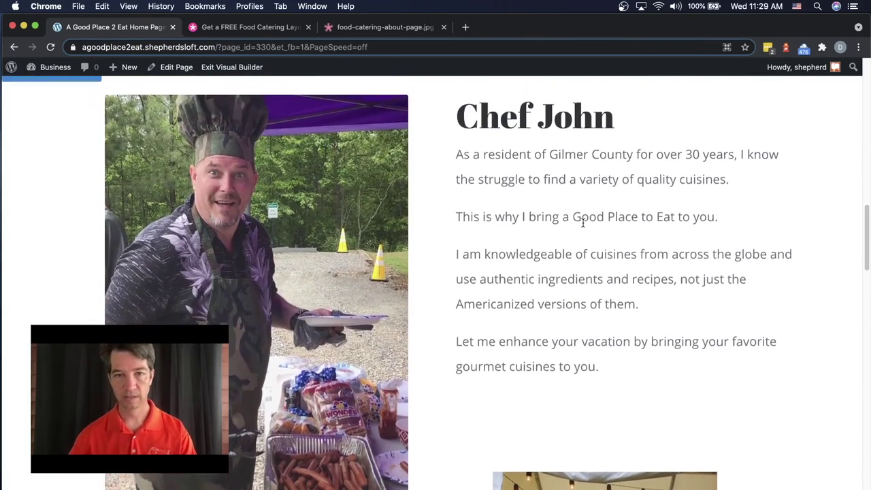
- Delete the empty section above the black section
scroll(585, 231, down, 9)
scroll(594, 242, down, 5)
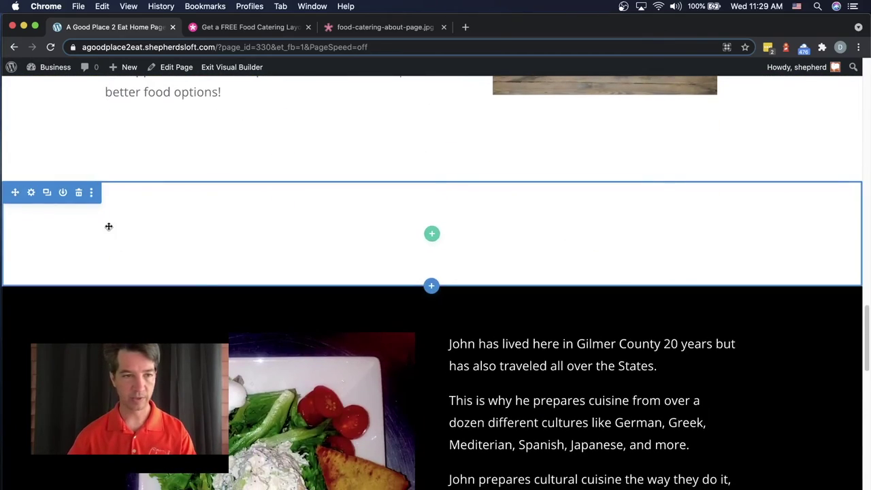
click(79, 193)
- Insert a new regular section between Plan Your Meals and Testimonials
scroll(517, 212, down, 1)
scroll(516, 213, down, 15)
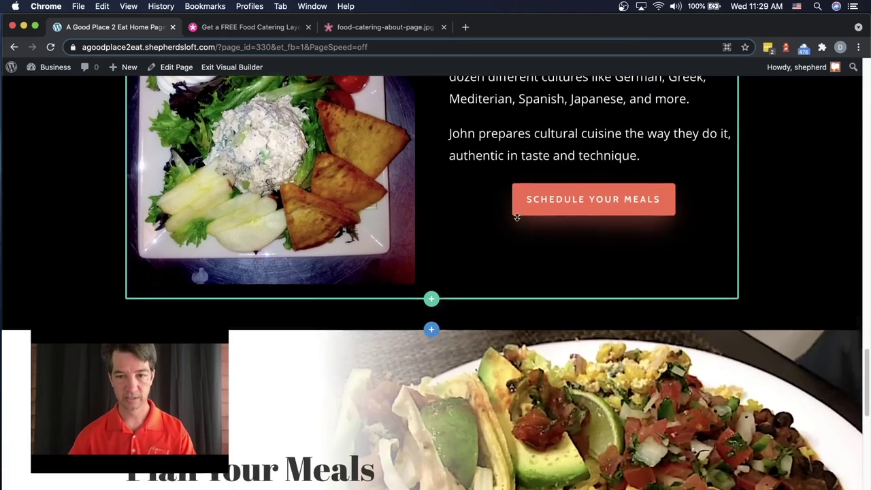
scroll(515, 221, down, 5)
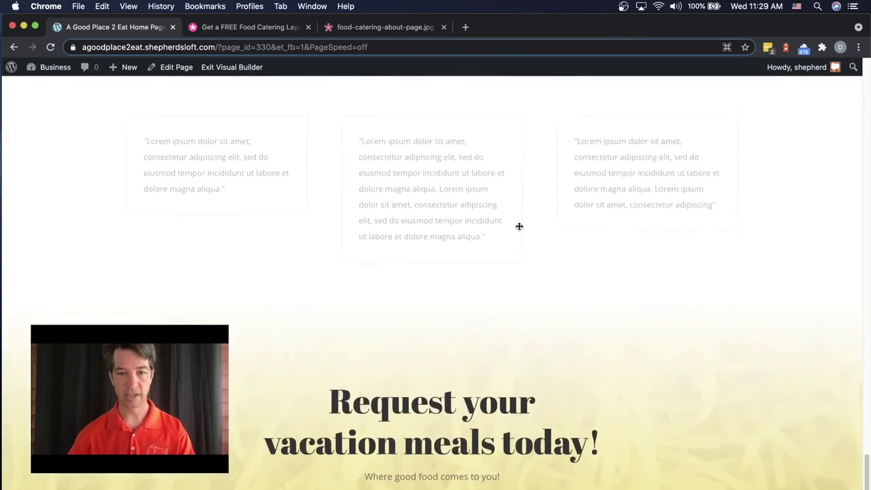
scroll(518, 232, up, 5)
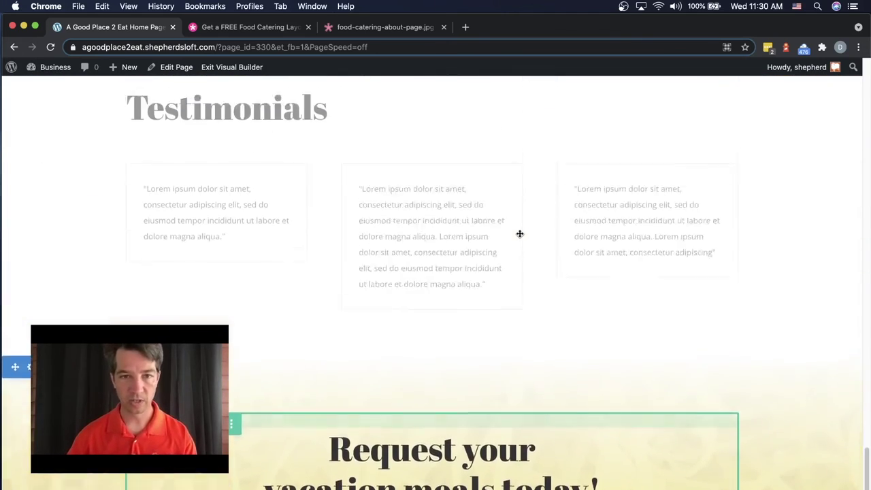
scroll(521, 239, down, 1)
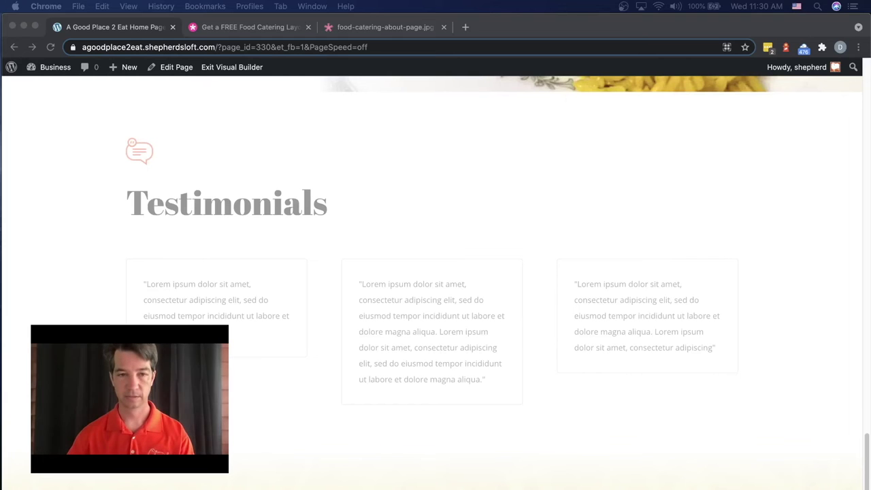
click(461, 210)
scroll(505, 233, up, 4)
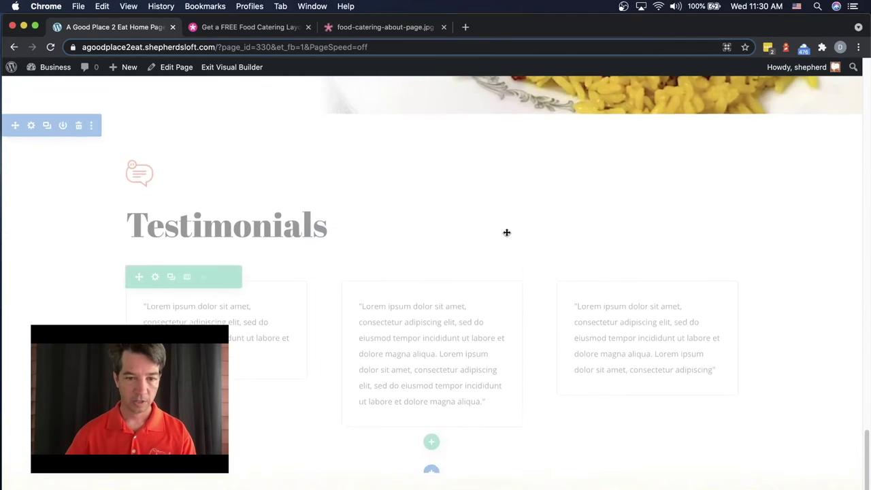
scroll(414, 217, down, 10)
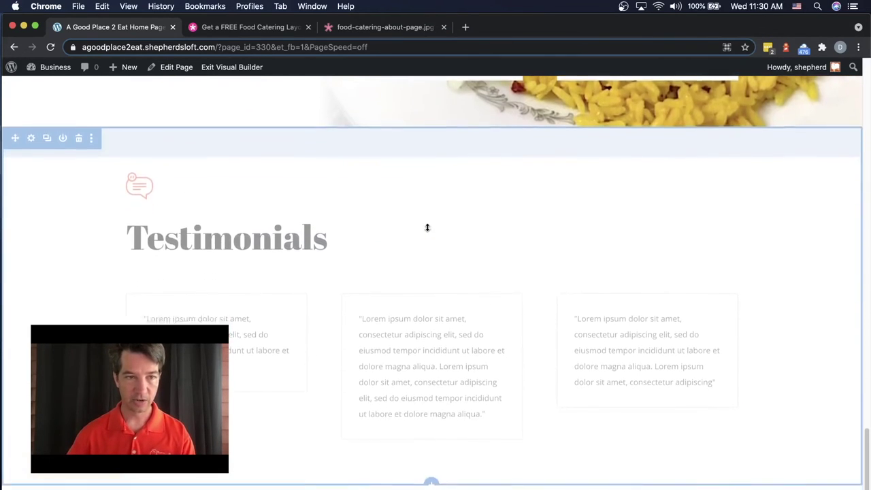
scroll(427, 227, up, 11)
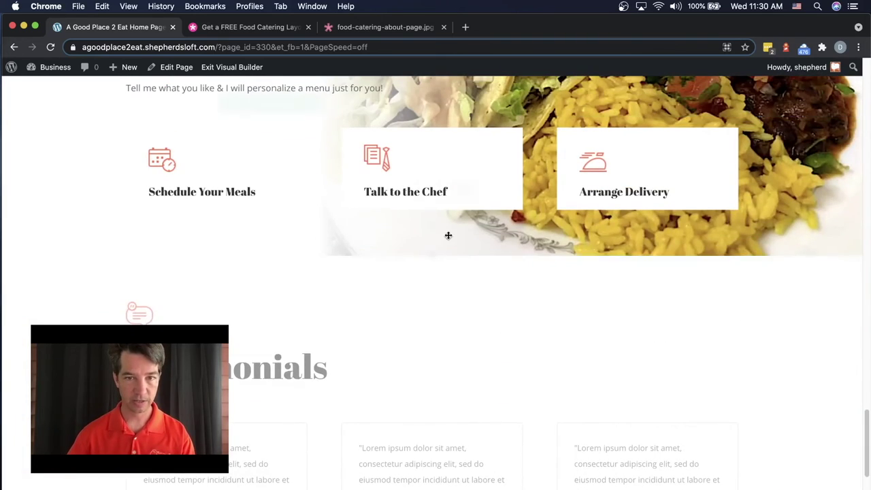
click(432, 255)
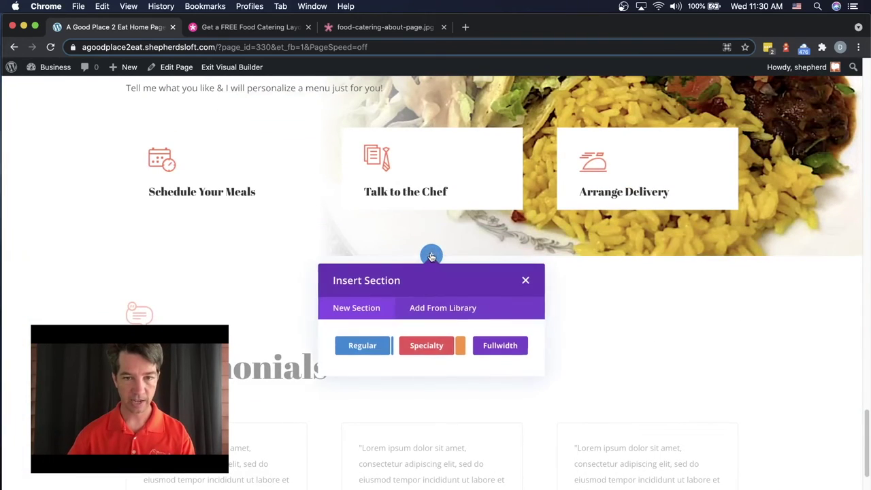
click(358, 347)
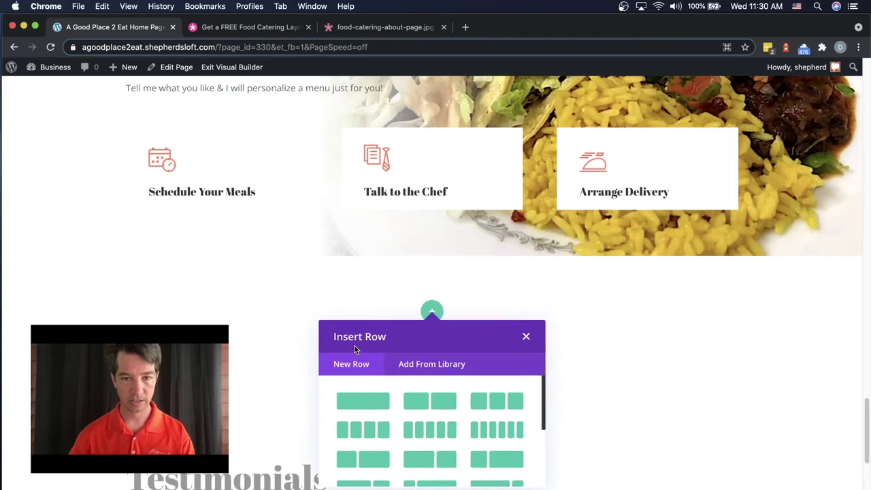
- Add a row with two equal columns to the new section above Testimonials
scroll(664, 277, down, 1)
scroll(660, 278, down, 4)
scroll(660, 278, up, 6)
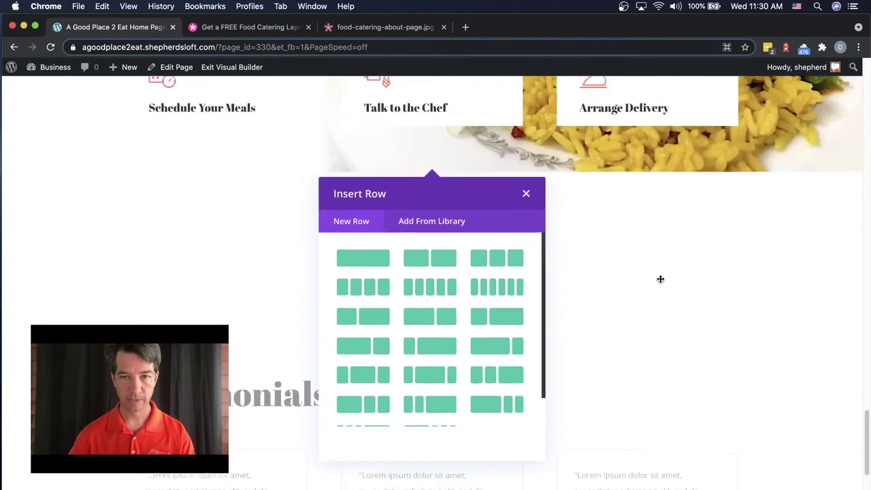
scroll(623, 230, down, 3)
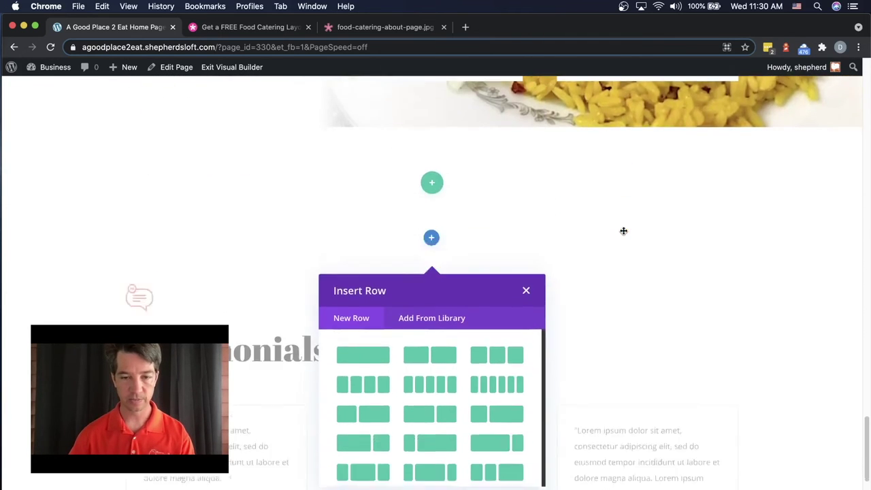
scroll(622, 231, up, 1)
scroll(605, 274, down, 3)
scroll(592, 314, up, 4)
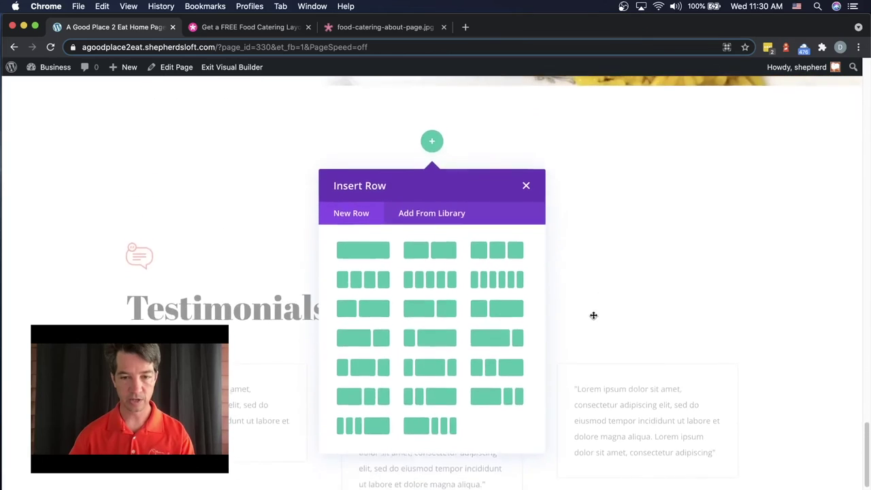
scroll(593, 312, up, 5)
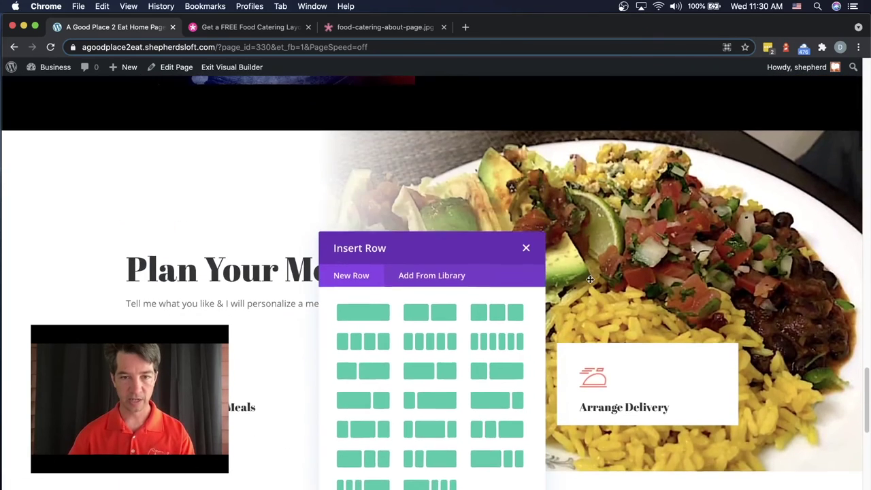
scroll(524, 317, down, 1)
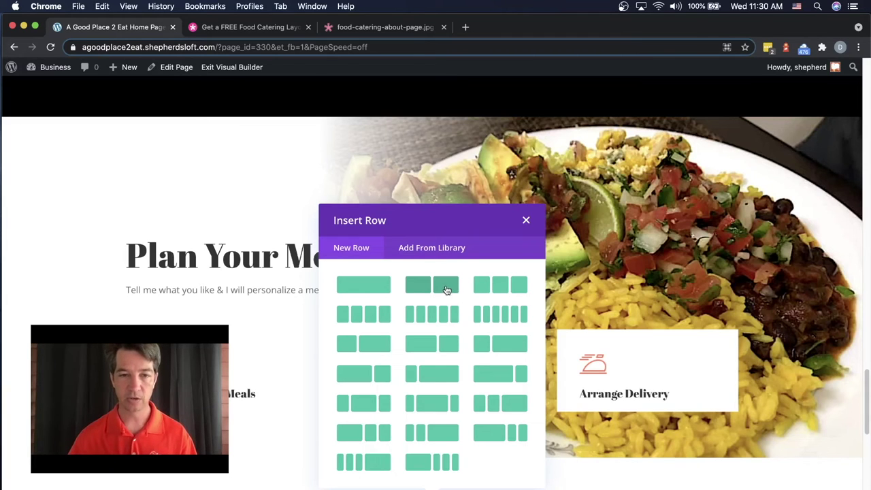
click(454, 289)
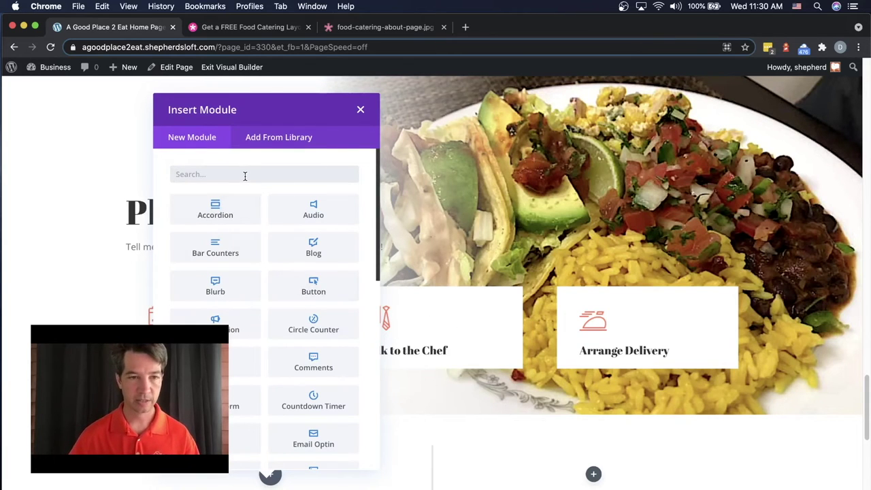
- Add a default Accordion module to the first column of the new row and keep its placeholder content
click(215, 211)
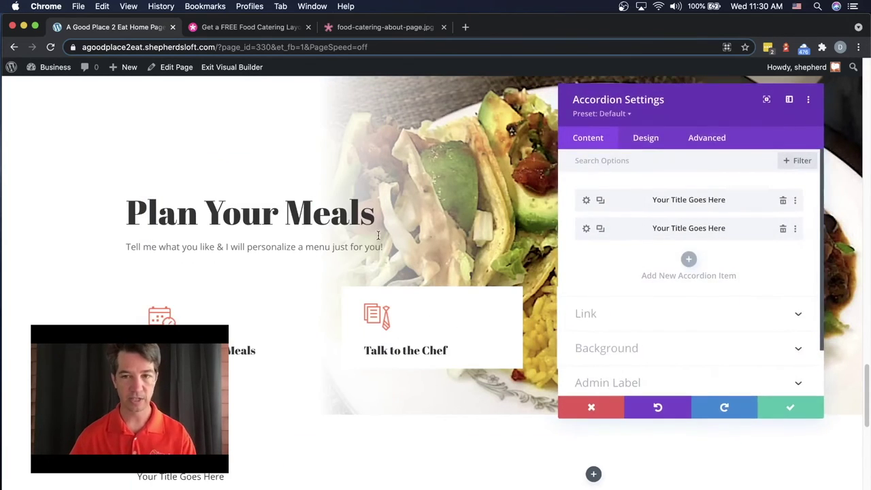
click(790, 407)
scroll(782, 404, down, 5)
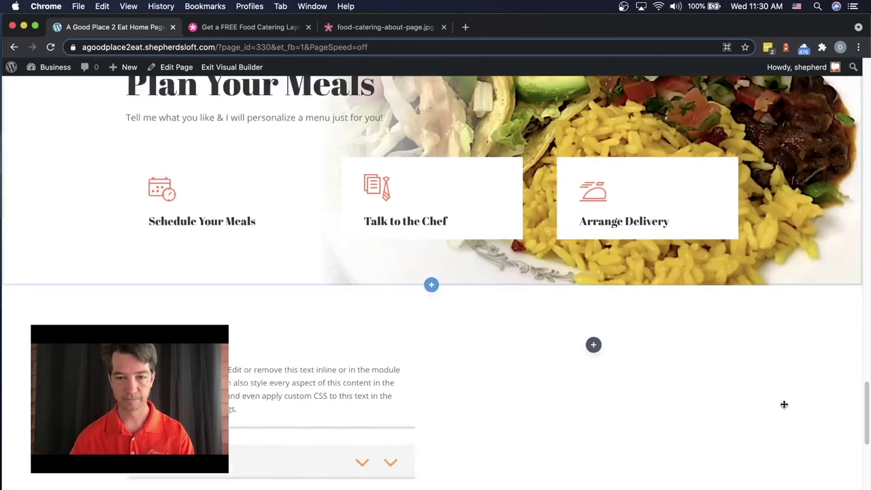
scroll(770, 392, down, 3)
scroll(733, 390, up, 4)
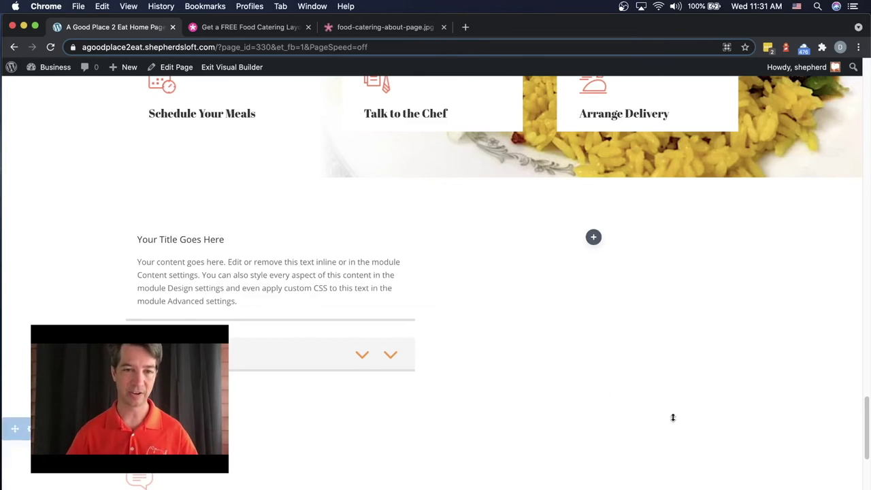
- Exit the Visual Builder and enable it again on the home page
mouse_move(340, 285)
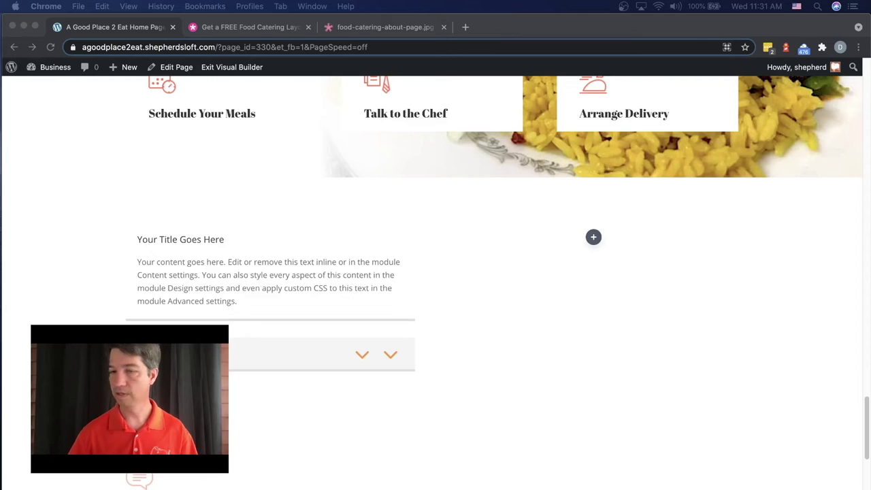
click(524, 332)
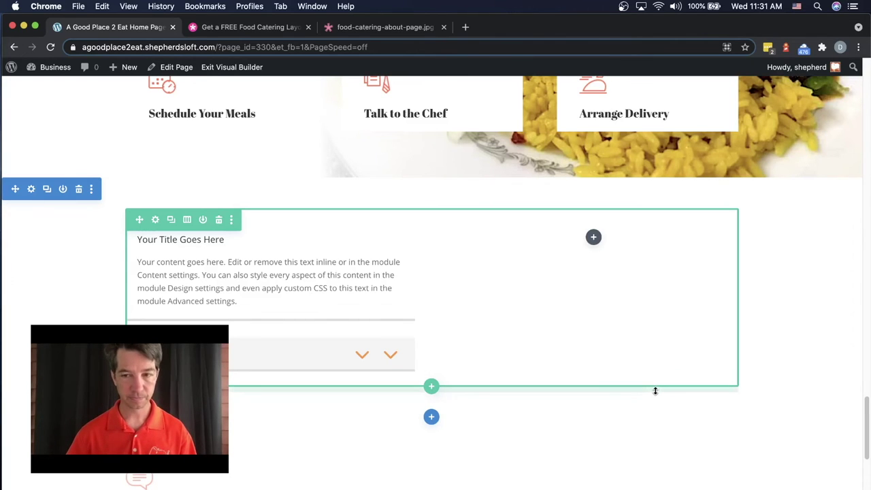
scroll(655, 391, up, 1)
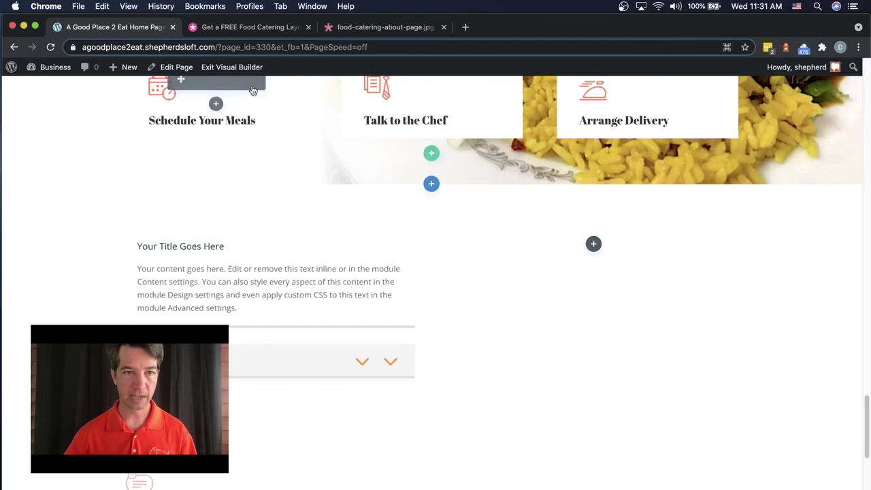
click(252, 73)
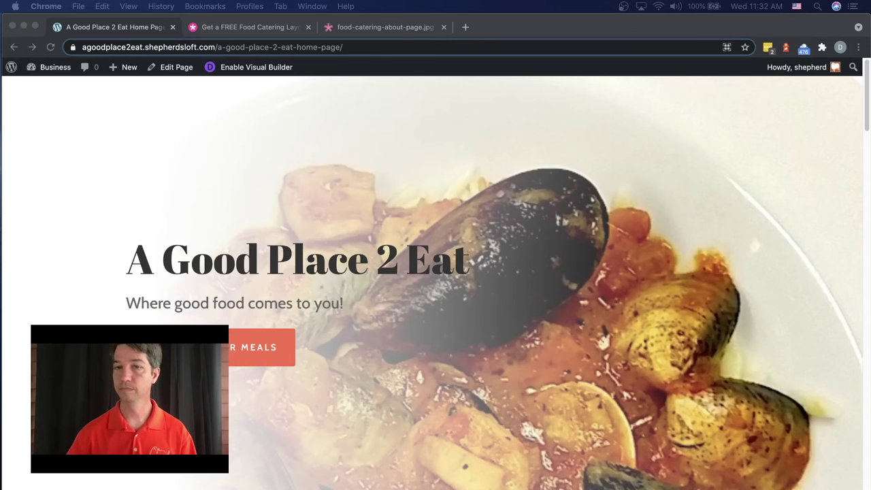
click(250, 70)
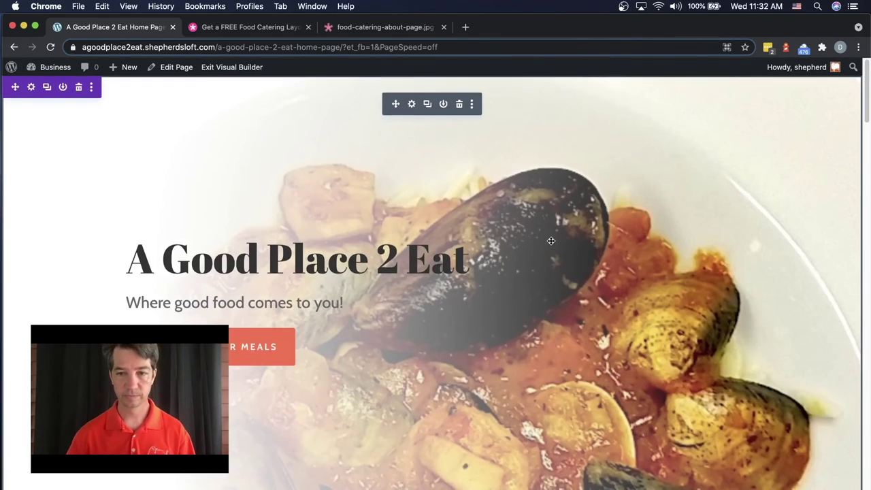
- Insert the saved accordion of catering questions from the library into the first column of the new row, replacing the placeholder accordion
scroll(551, 241, down, 5)
scroll(551, 241, down, 5)
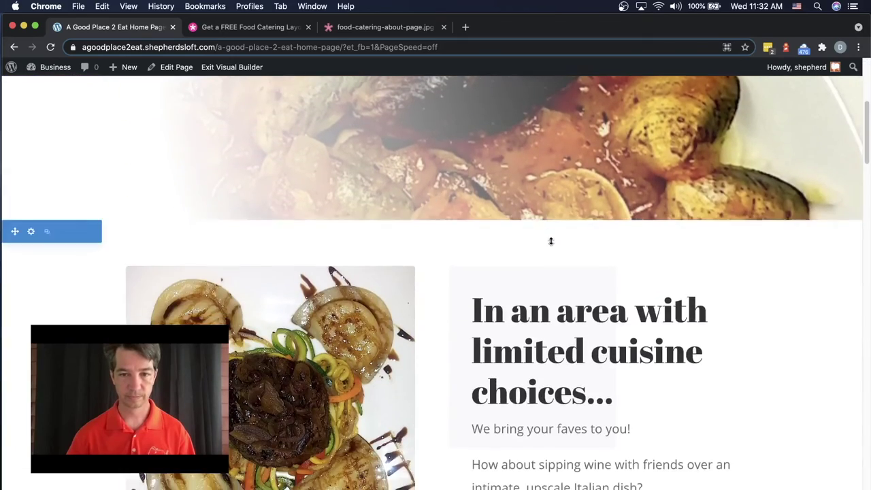
scroll(551, 241, down, 10)
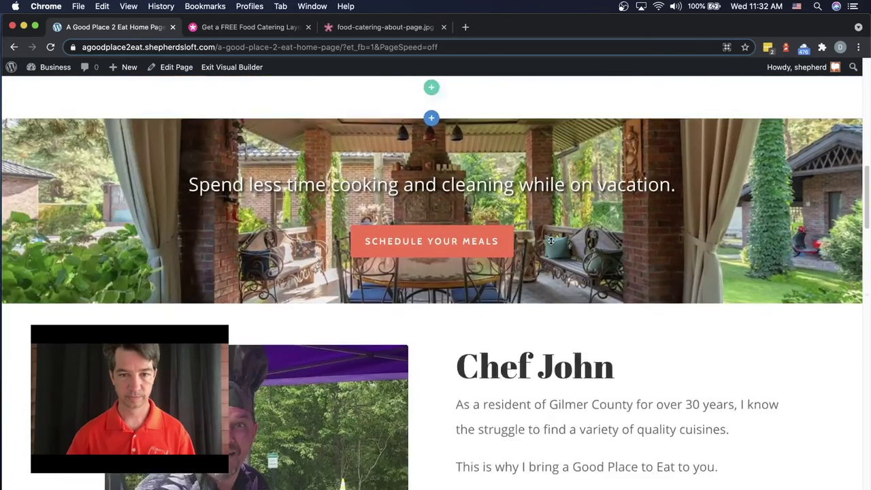
scroll(551, 241, down, 10)
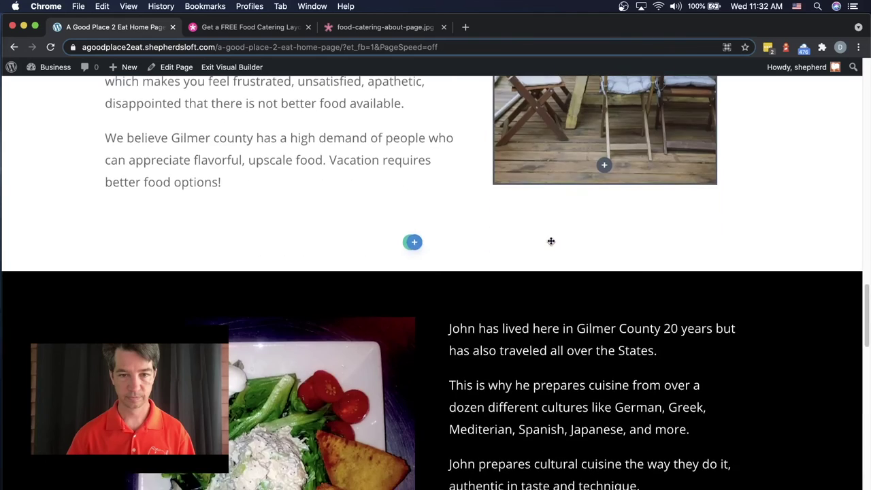
scroll(551, 241, down, 7)
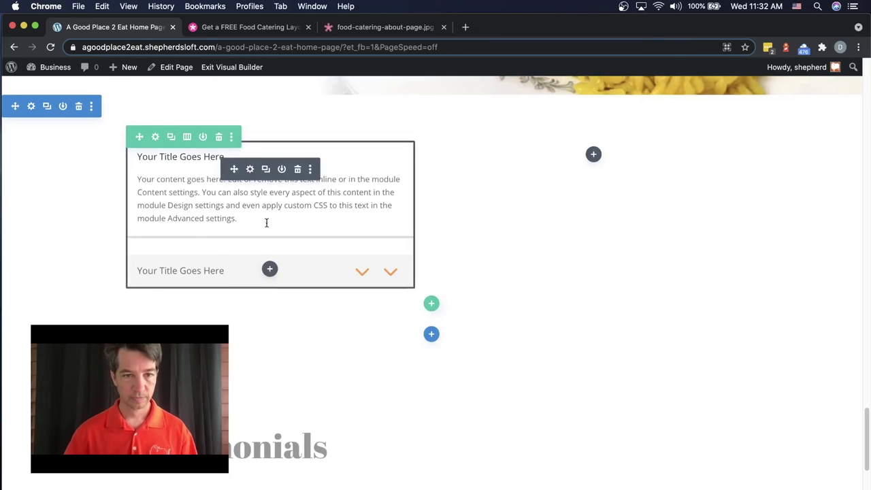
click(270, 270)
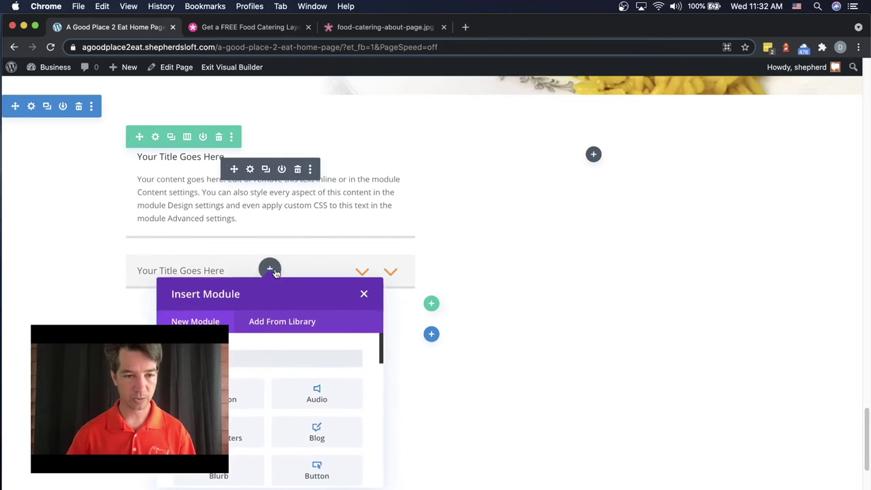
click(291, 322)
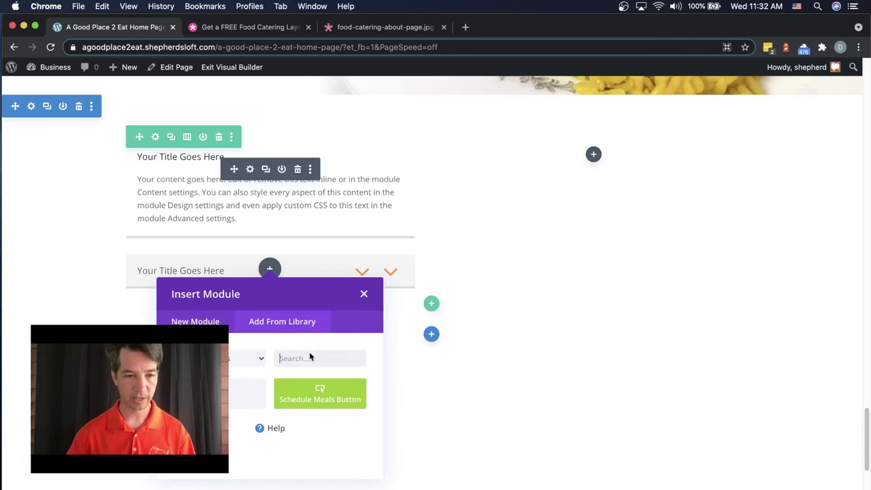
click(242, 398)
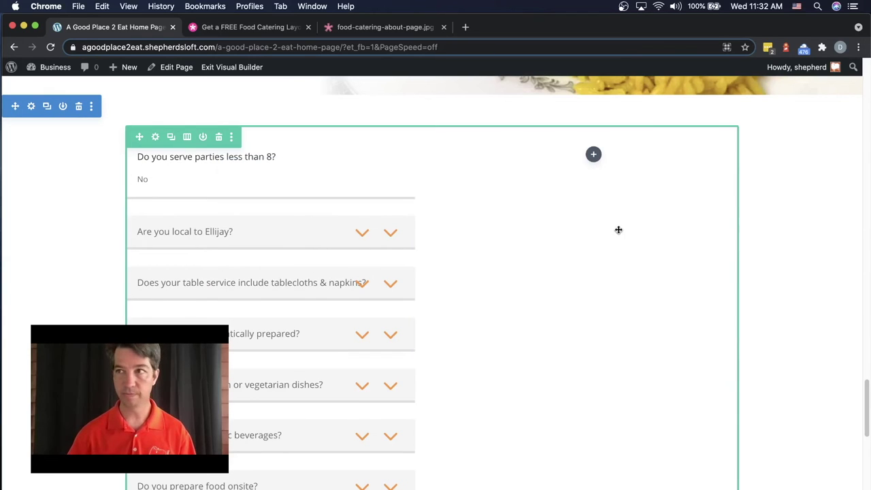
- Duplicate the accordion of catering questions in the first column
scroll(348, 298, down, 5)
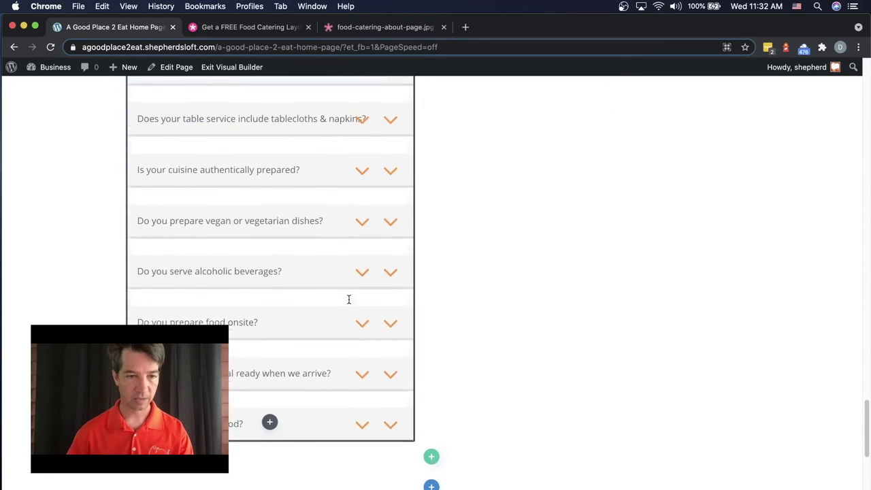
scroll(348, 299, up, 4)
scroll(348, 299, up, 1)
scroll(347, 299, down, 1)
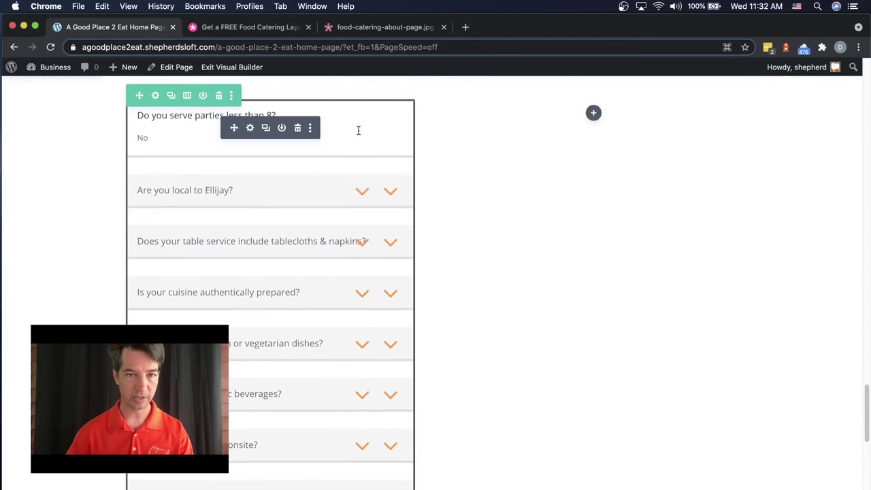
scroll(353, 272, down, 2)
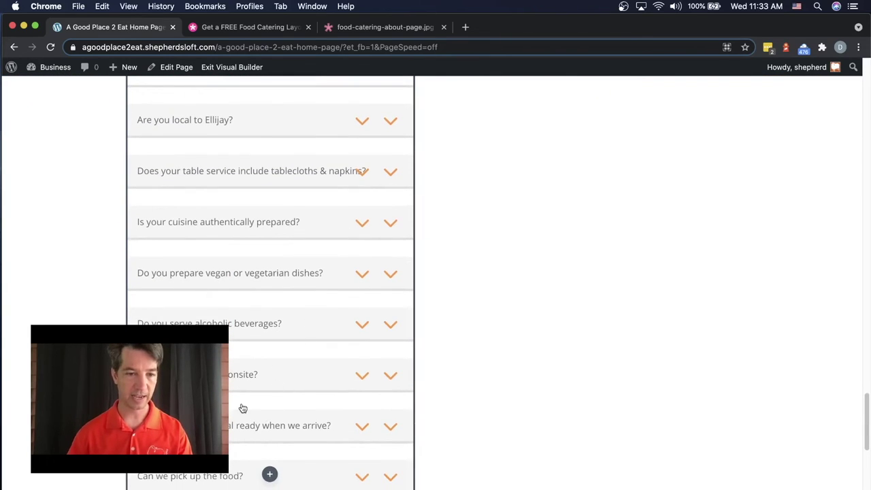
scroll(359, 340, up, 4)
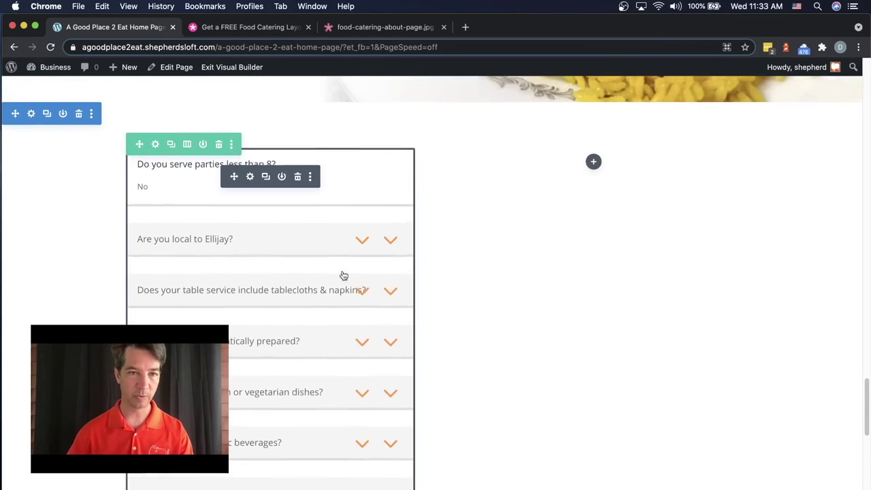
click(266, 181)
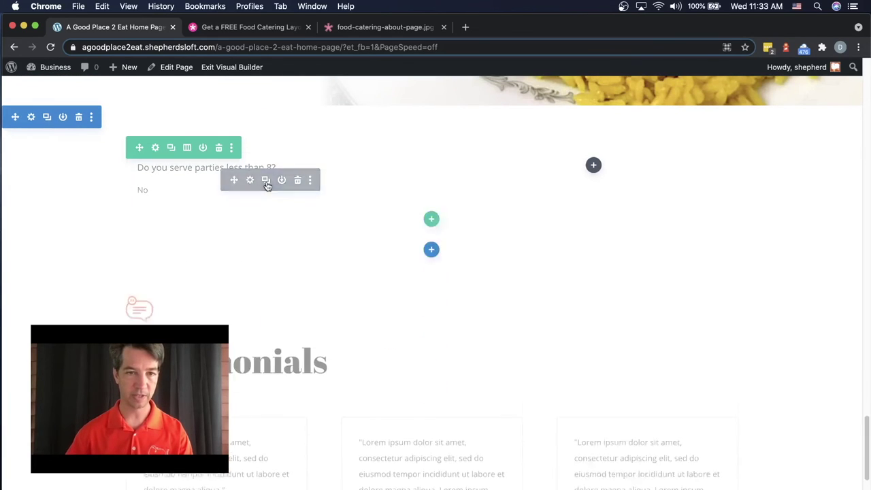
scroll(317, 258, down, 5)
scroll(317, 259, down, 7)
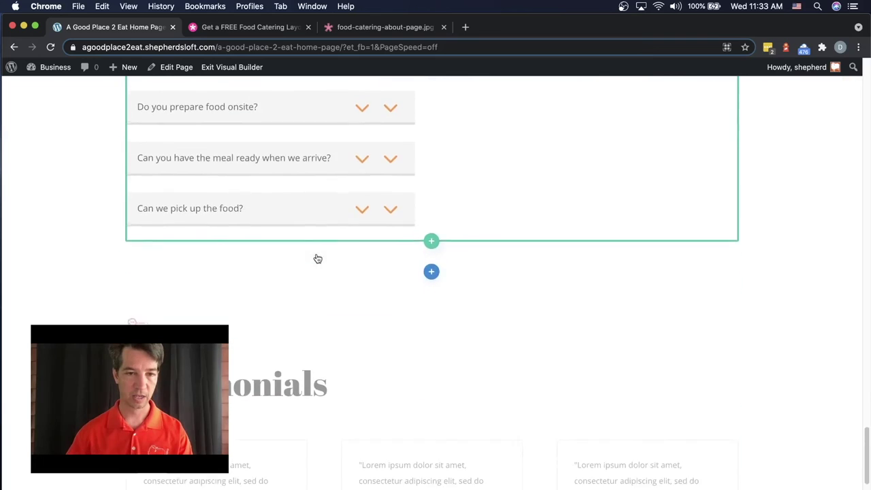
scroll(310, 258, up, 11)
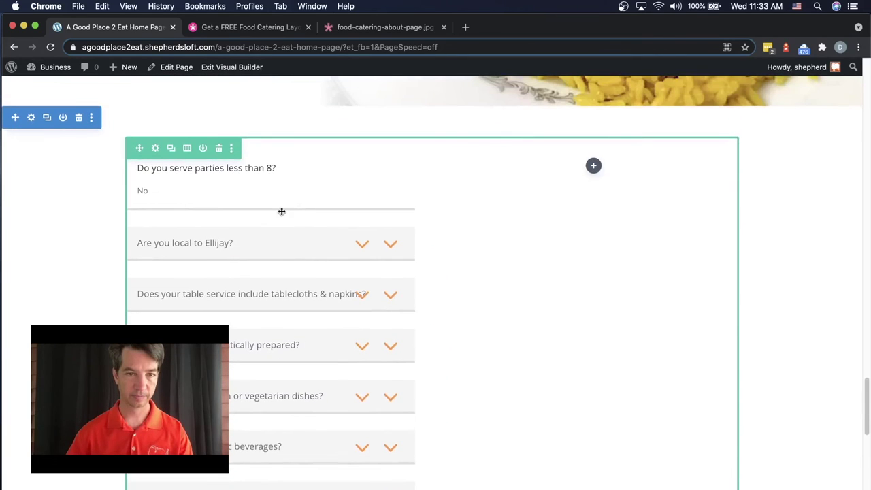
mouse_move(302, 162)
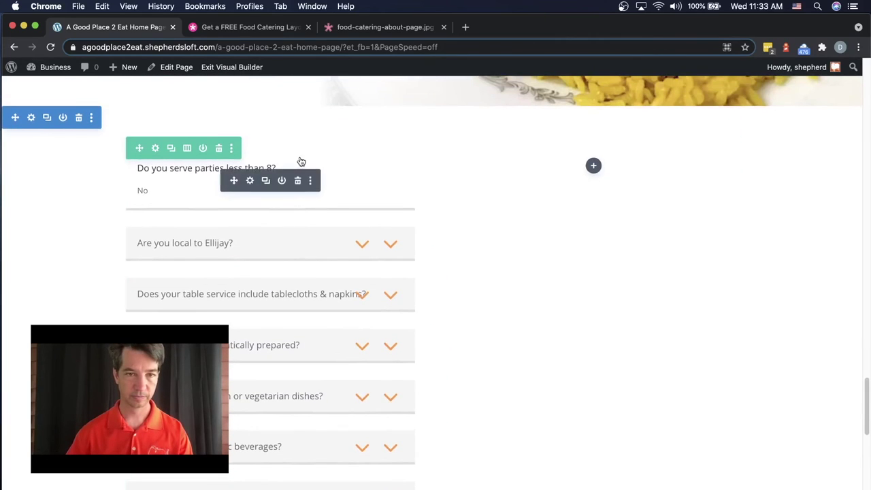
click(266, 181)
- Move one copy of the accordion into the empty second column of the row
scroll(301, 225, down, 3)
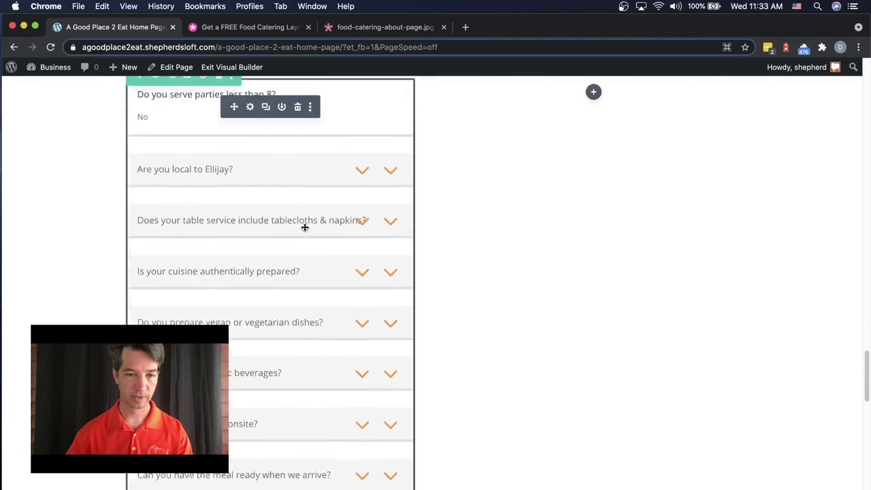
scroll(304, 226, up, 8)
scroll(299, 238, down, 5)
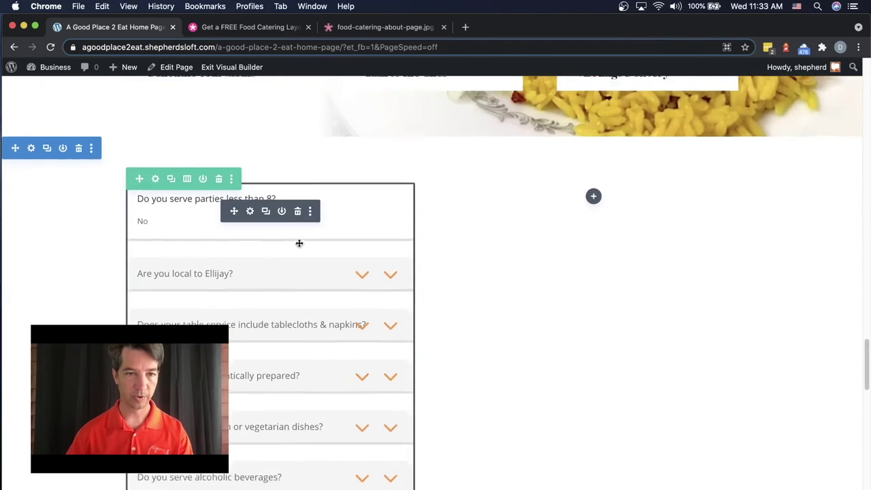
drag(234, 179, 575, 170)
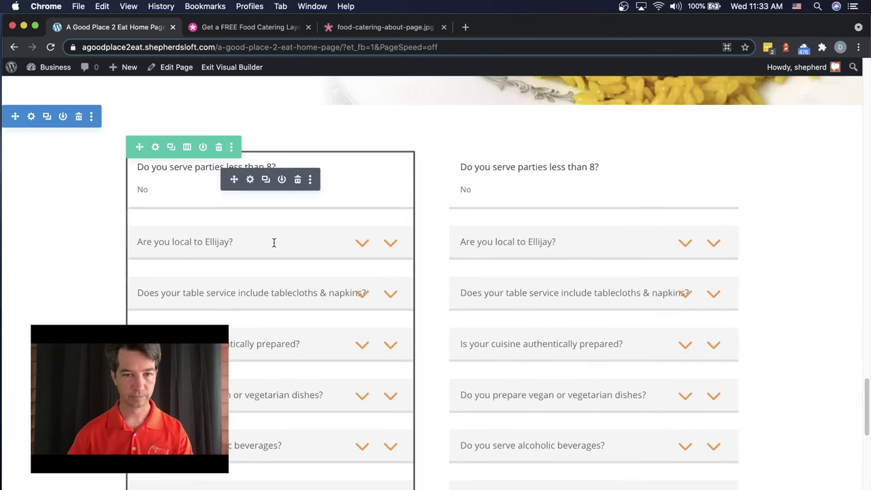
- Delete the questions "Can we pick up the food?" and "Do you prepare food onsite?" from the first column's accordion
scroll(292, 244, down, 3)
scroll(301, 244, up, 2)
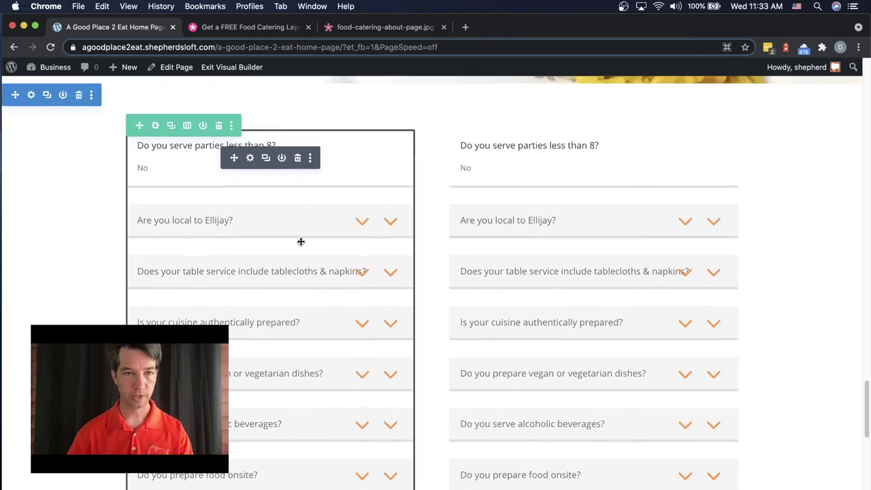
click(250, 158)
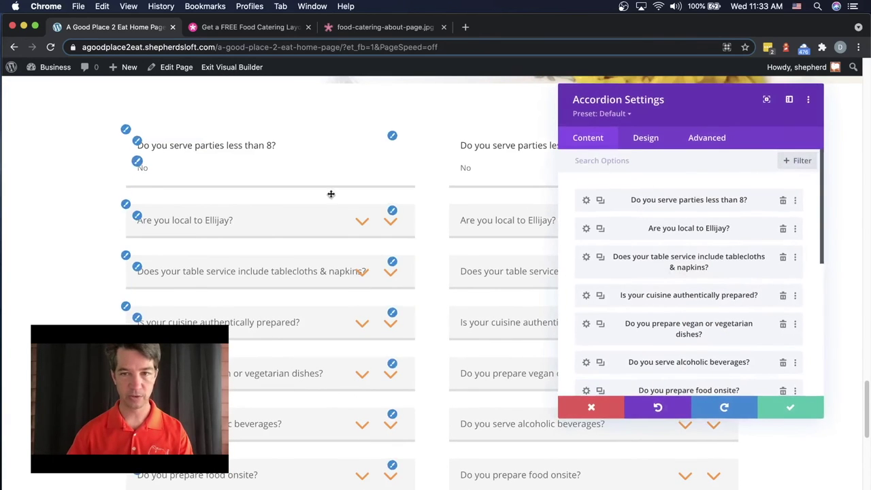
scroll(690, 249, down, 5)
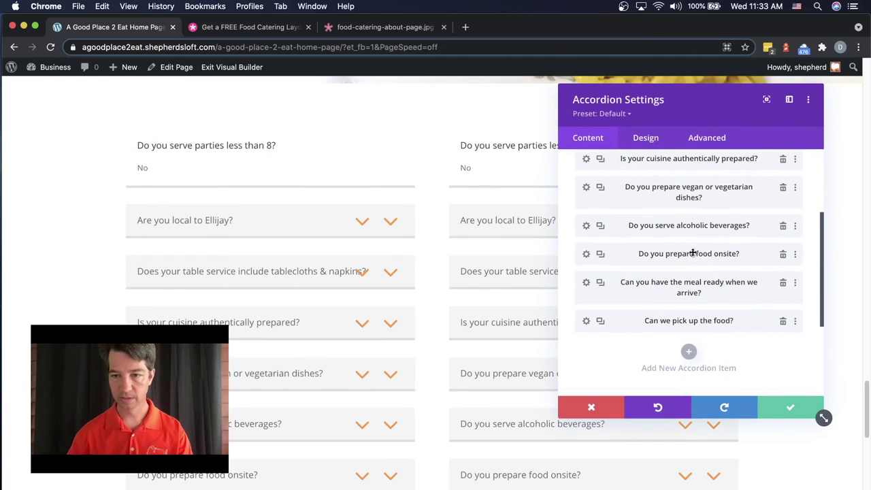
click(782, 320)
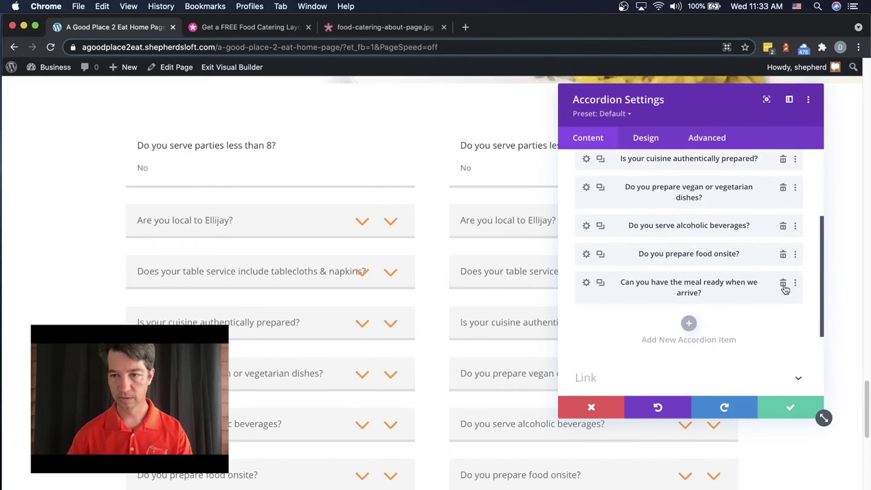
click(782, 282)
click(783, 230)
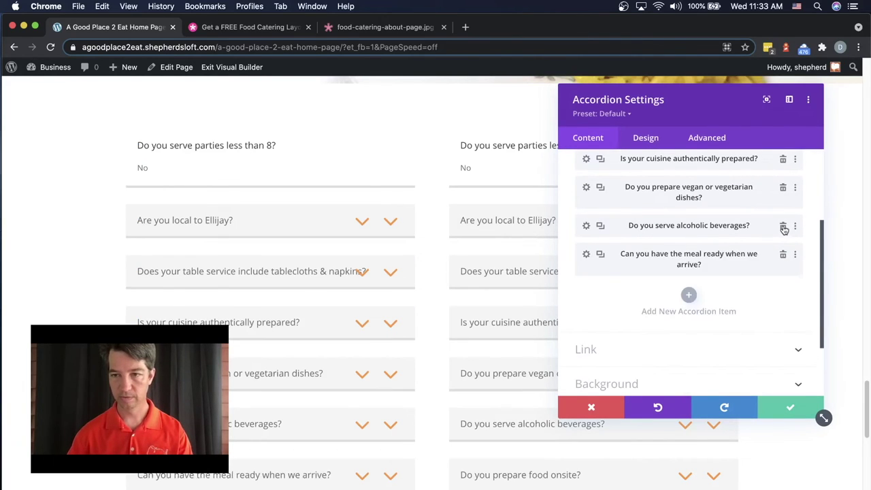
- Delete "Can you have the meal ready when we arrive?" from the first column's accordion and save its settings
scroll(790, 265, up, 5)
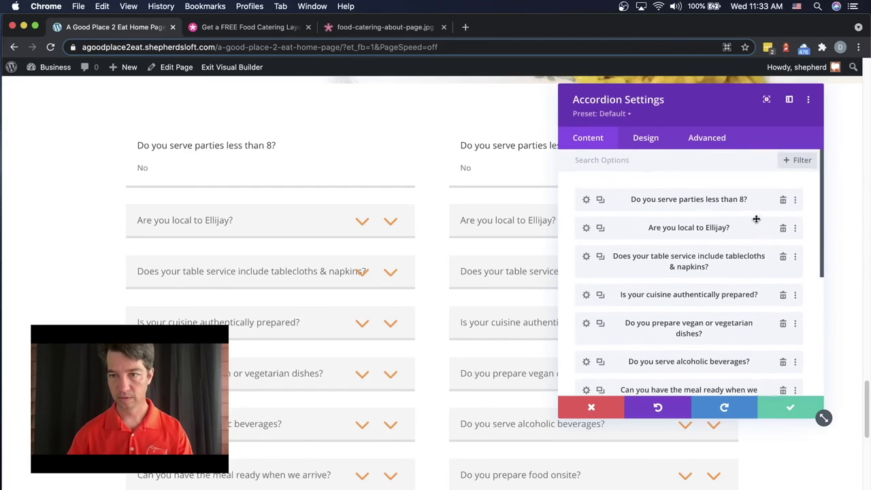
scroll(748, 317, down, 2)
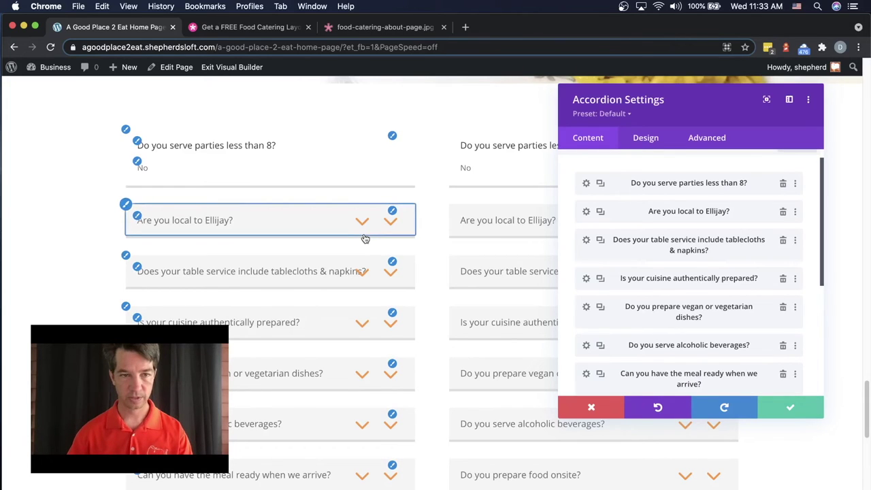
scroll(350, 278, down, 2)
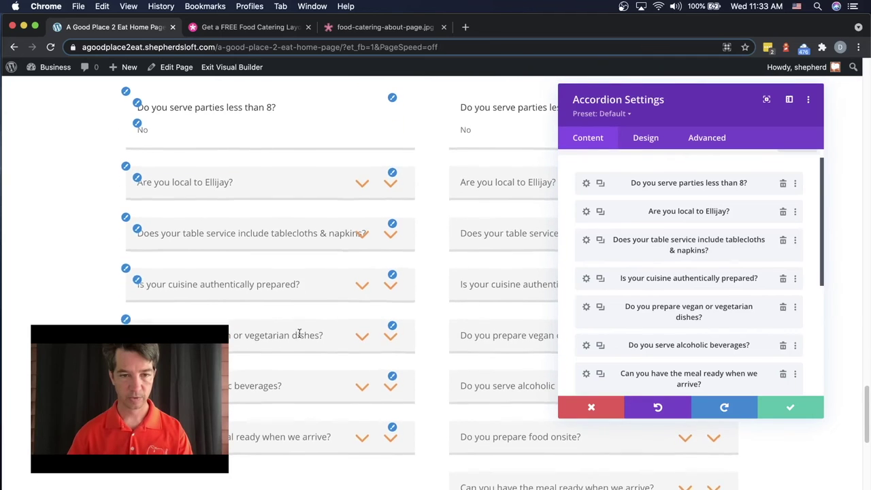
scroll(699, 327, down, 3)
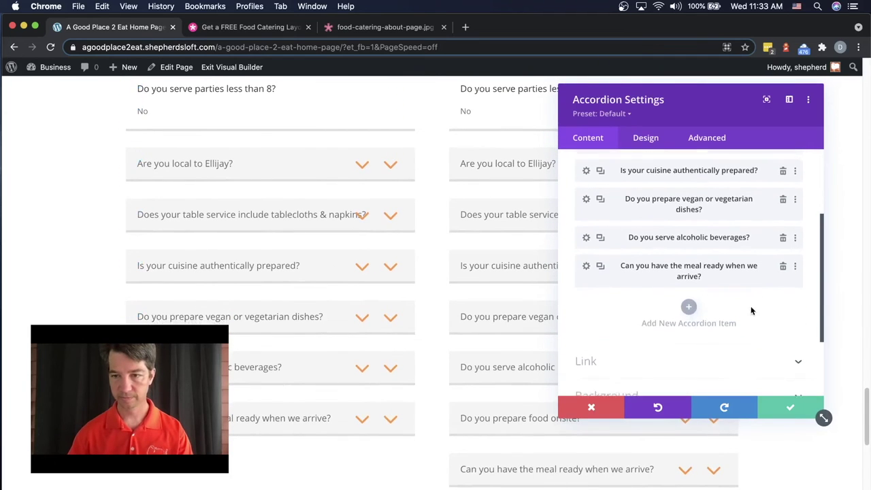
click(782, 276)
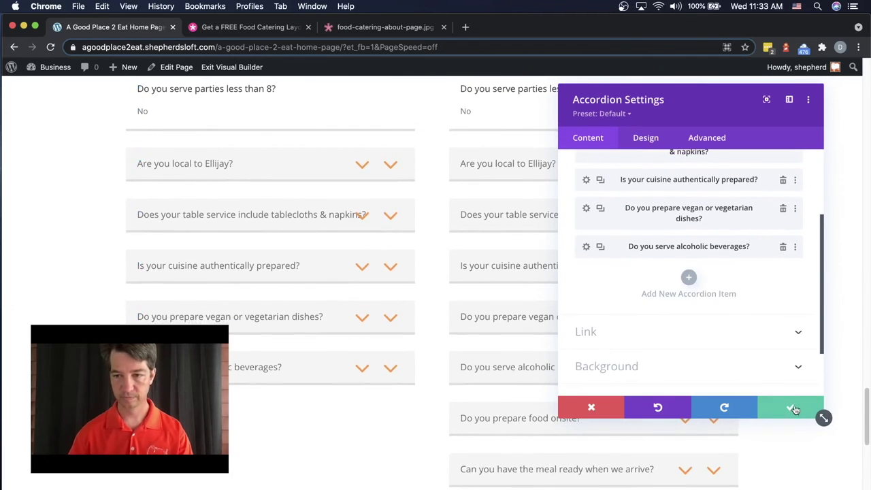
click(792, 408)
- Delete "Do you serve alcoholic beverages?" from the first column's accordion and save its settings
scroll(788, 407, up, 2)
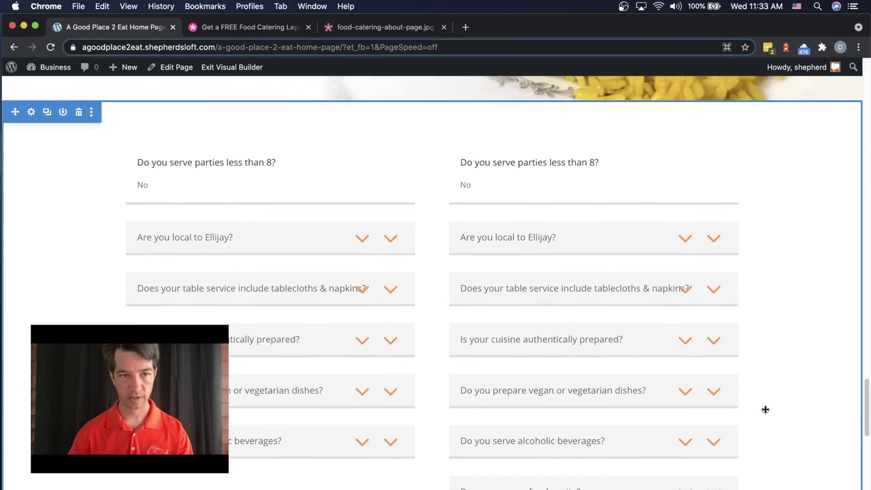
scroll(618, 367, down, 3)
scroll(619, 364, up, 1)
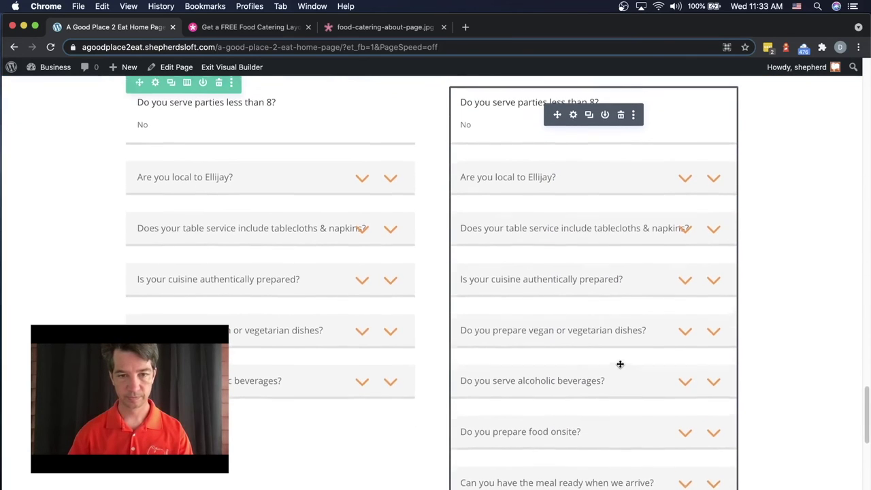
scroll(619, 364, up, 1)
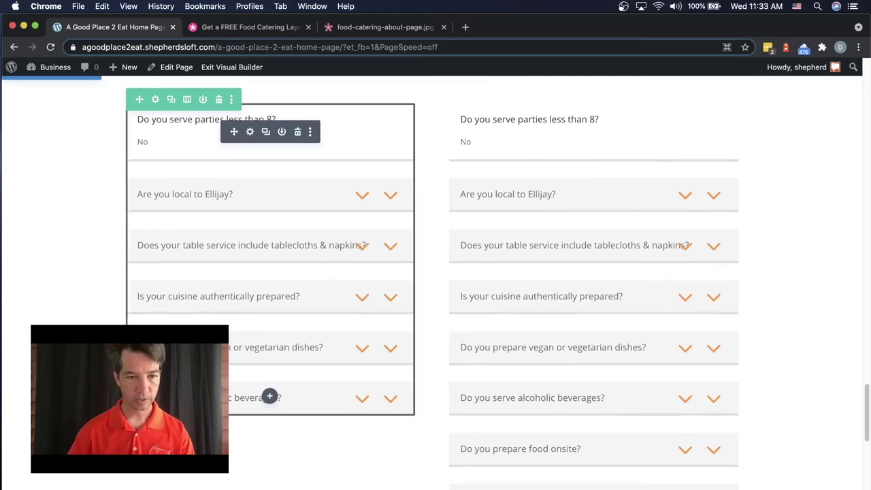
scroll(636, 410, down, 2)
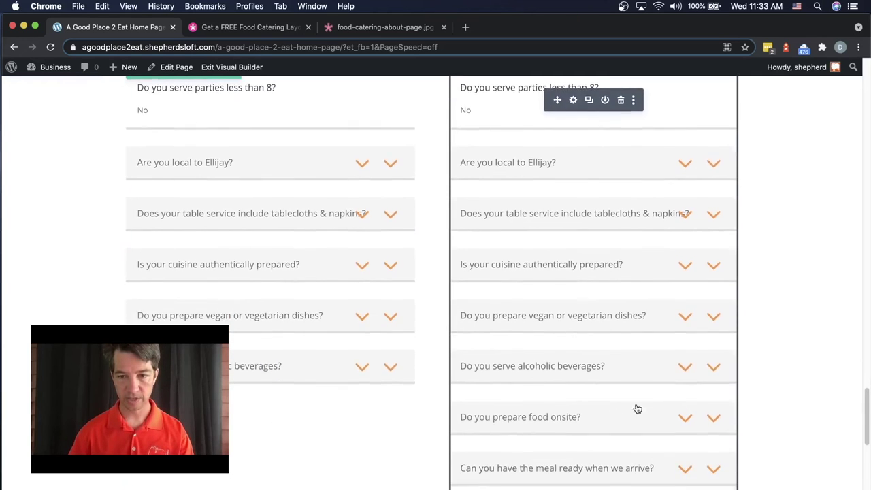
scroll(603, 342, up, 1)
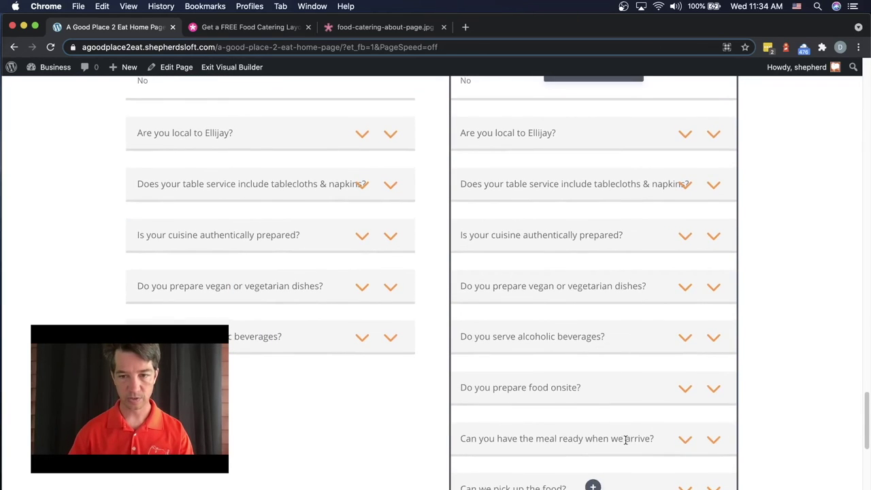
scroll(331, 349, up, 5)
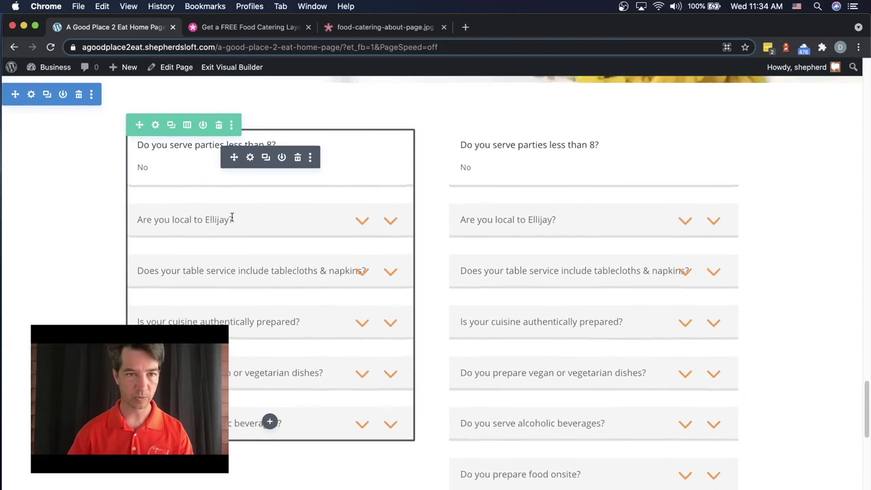
click(250, 157)
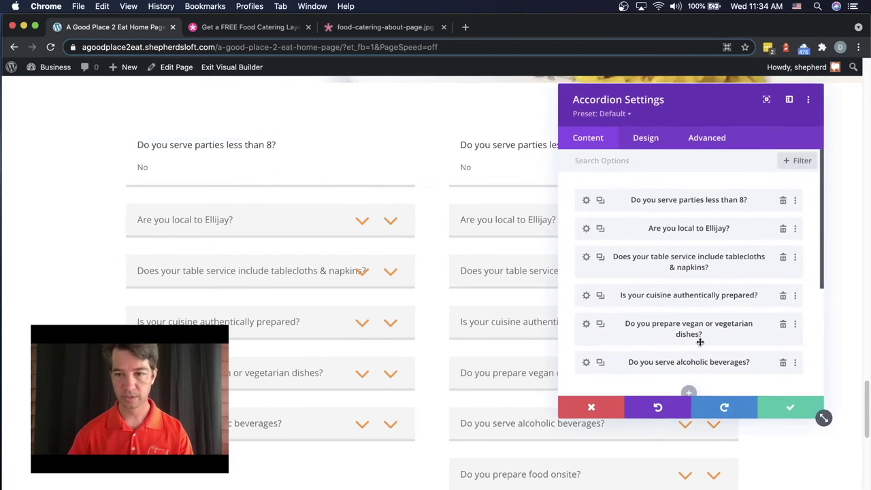
click(782, 363)
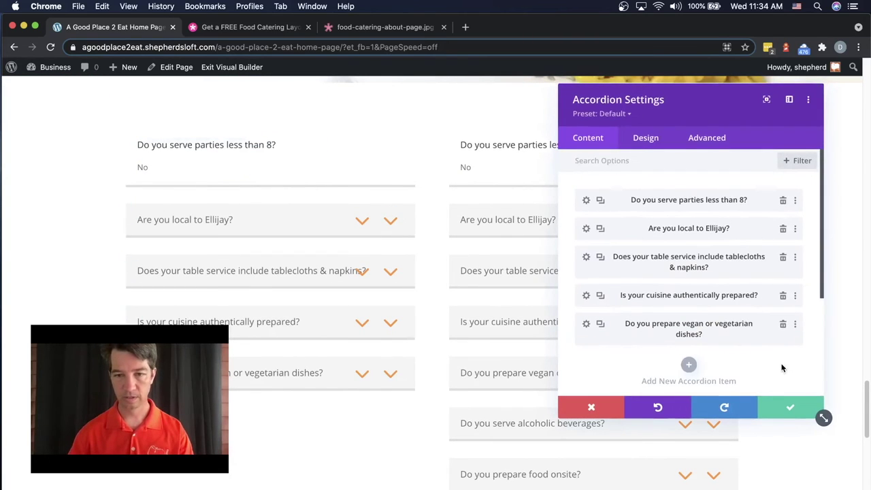
click(795, 408)
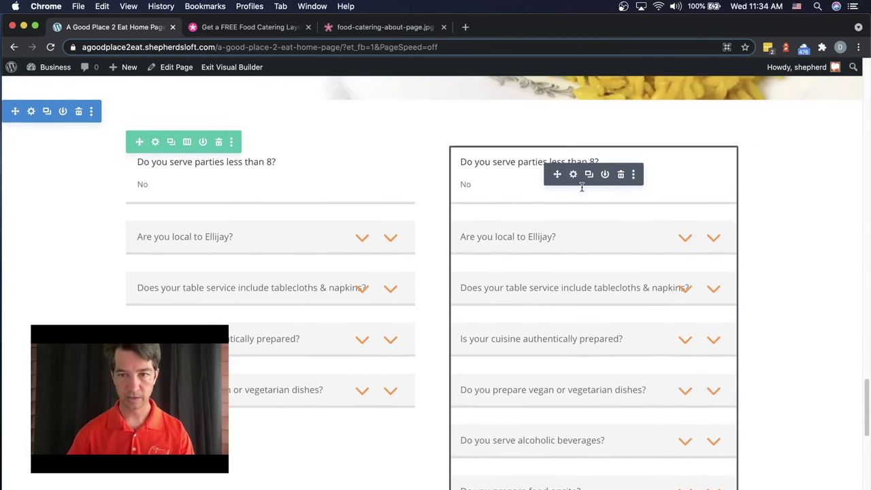
- Delete the questions about Ellijay, tablecloths and napkins, authentic cuisine, and vegan or vegetarian dishes from the second column's accordion
click(573, 176)
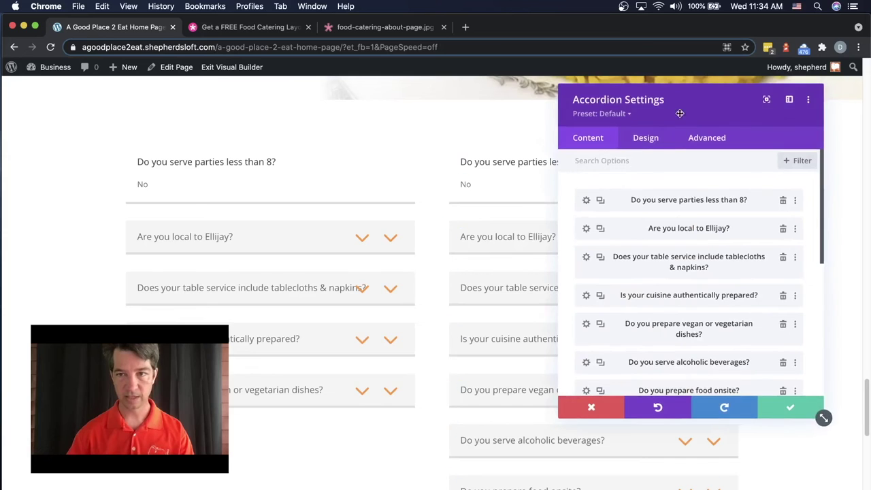
drag(691, 113, 487, 308)
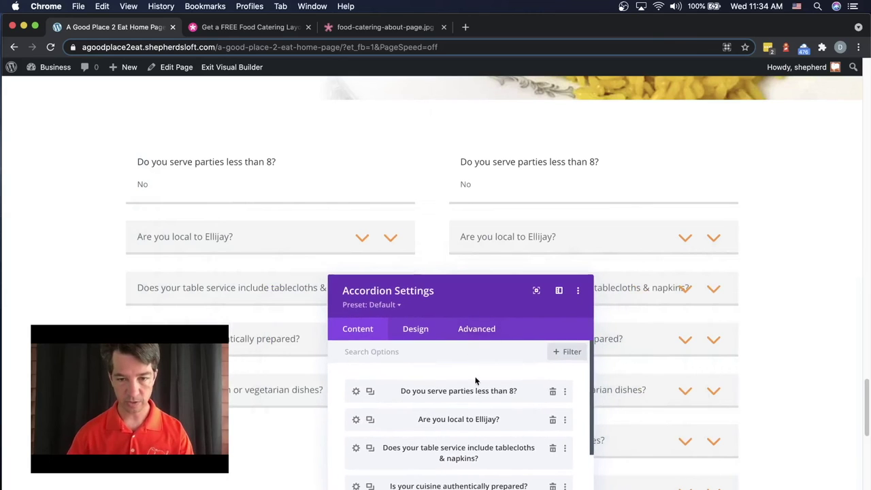
click(552, 420)
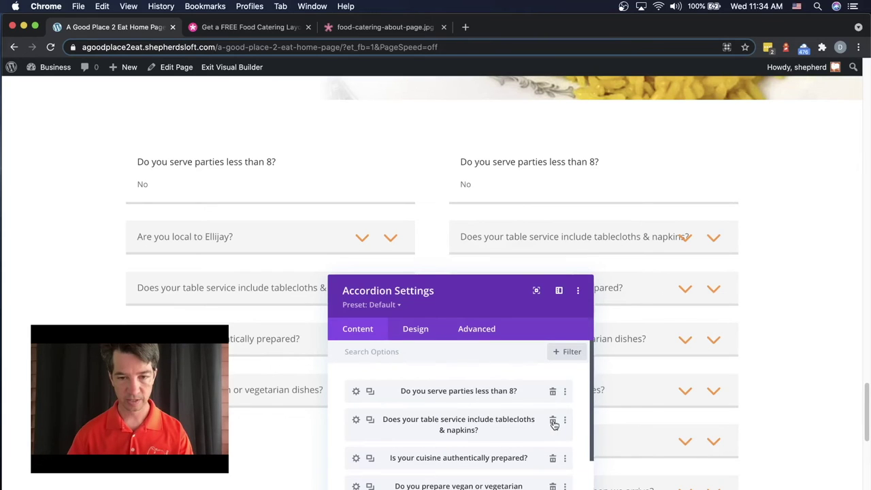
click(552, 420)
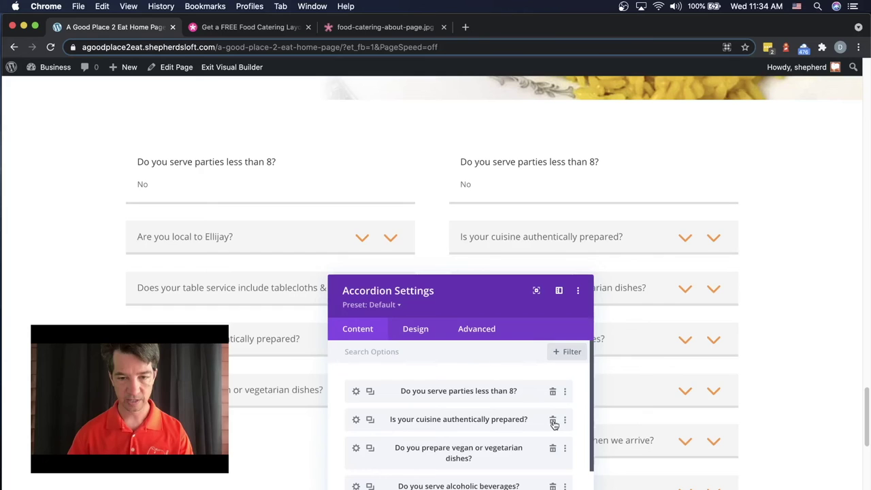
click(552, 419)
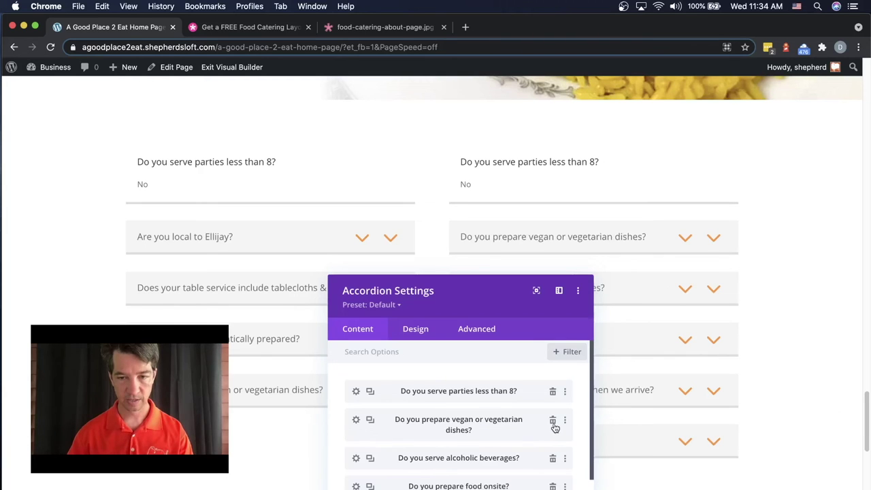
click(552, 420)
- Replace the title of the second accordion's first item with "Can we pick up the food?", copied from its last item
drag(513, 303, 317, 234)
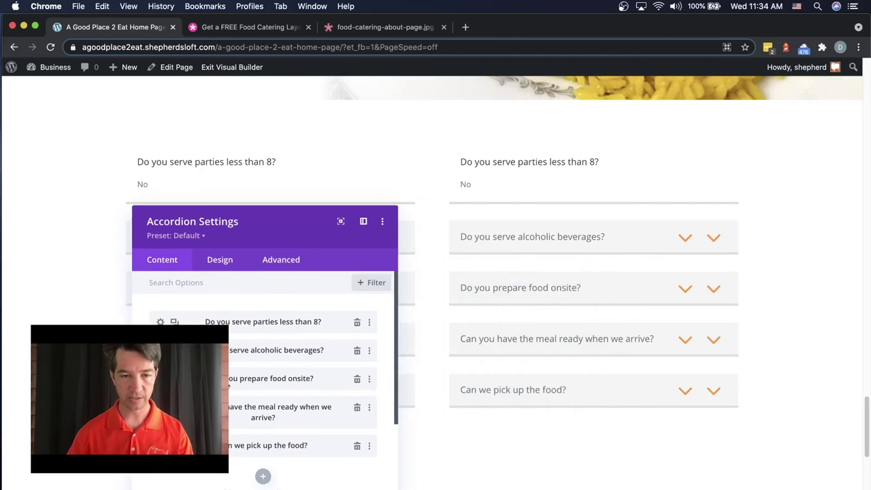
click(272, 444)
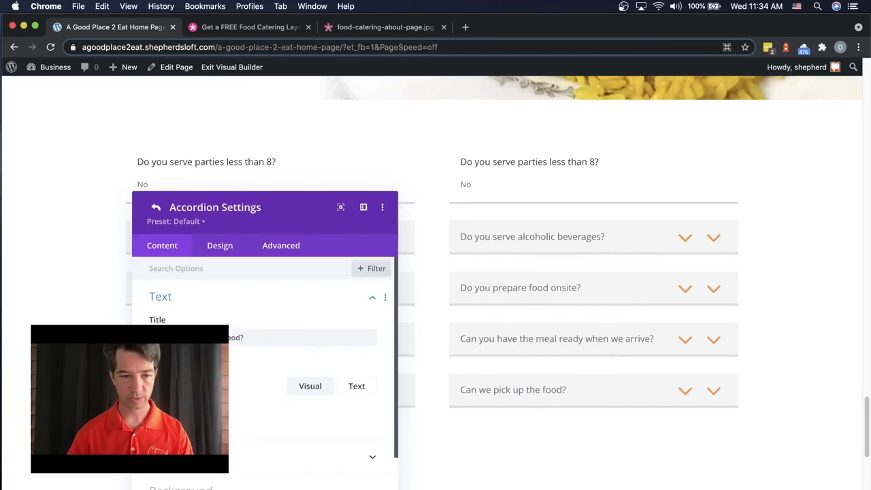
drag(245, 338, 208, 319)
key(super+c)
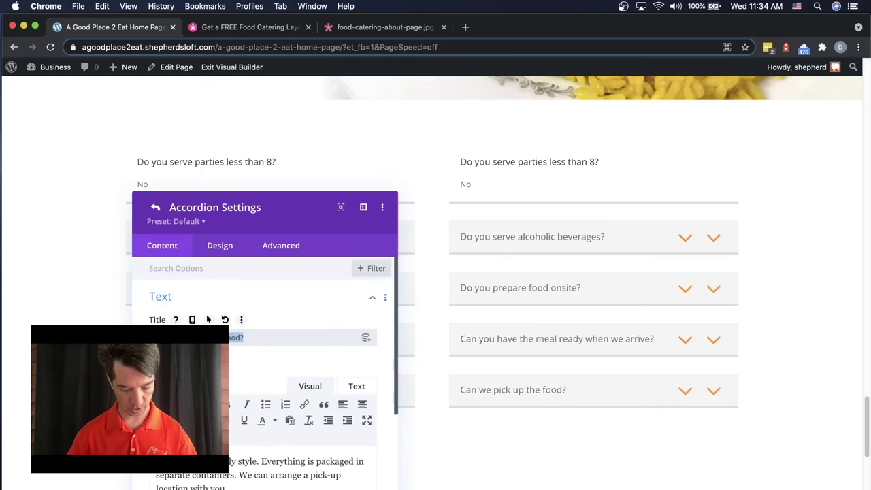
key(Escape)
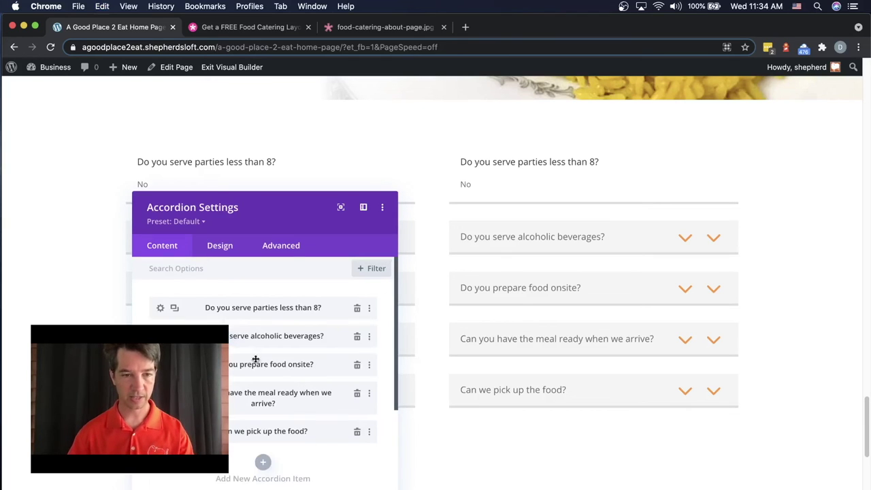
click(160, 310)
drag(272, 337, 208, 319)
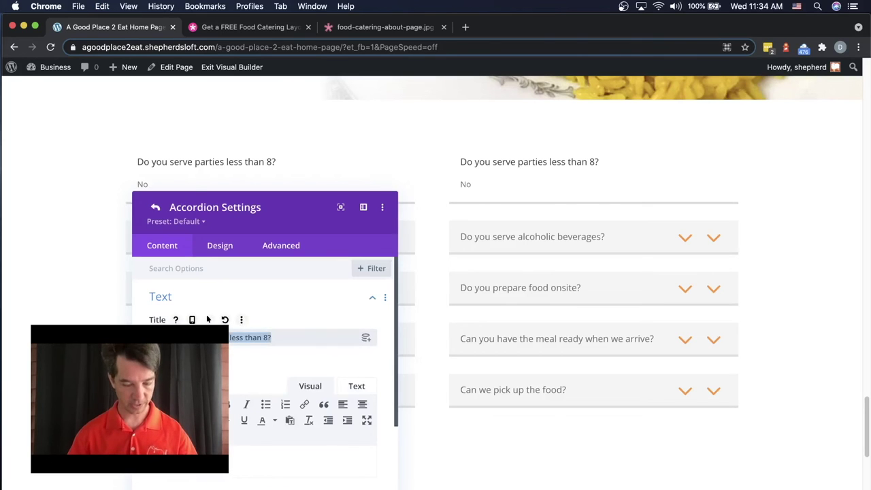
key(super+v)
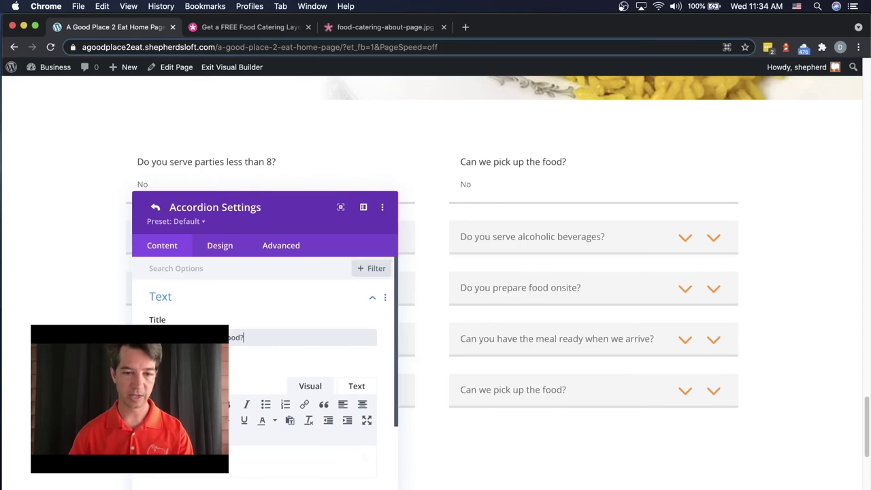
click(155, 207)
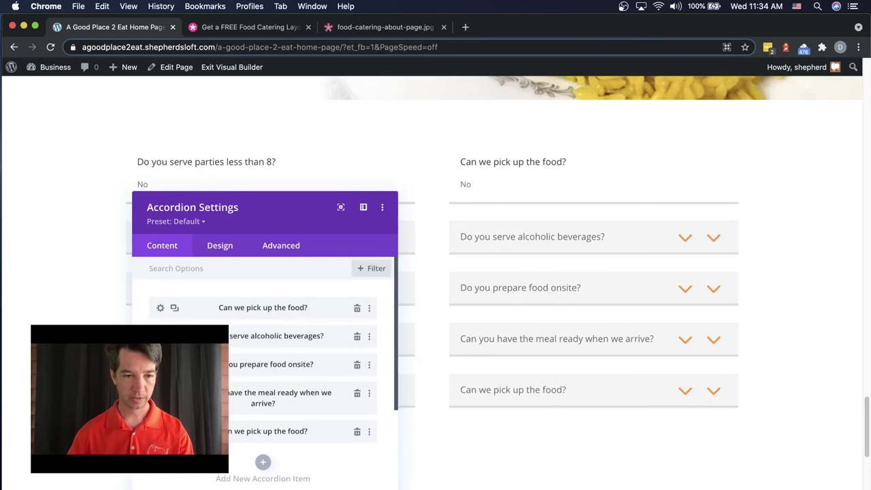
- Replace the second accordion's first answer with the last item's "Yes, if served family style…" text, delete that duplicate last item, and save
click(263, 307)
scroll(266, 374, down, 1)
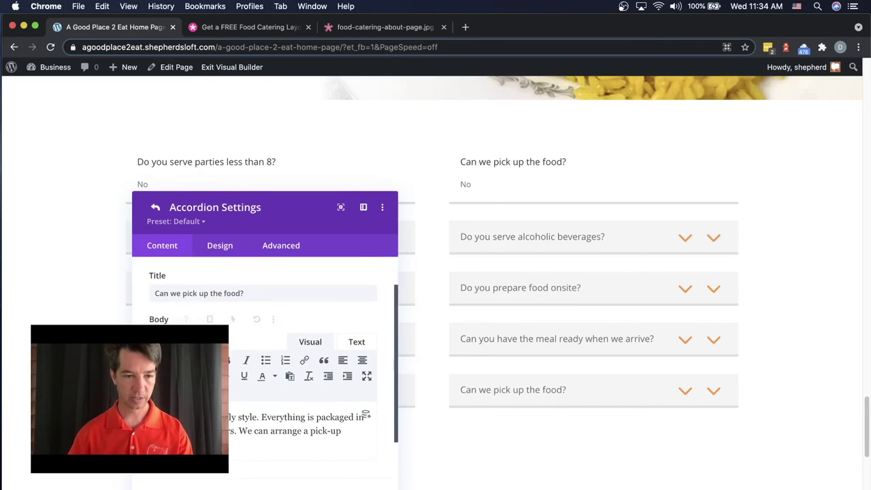
key(super+a)
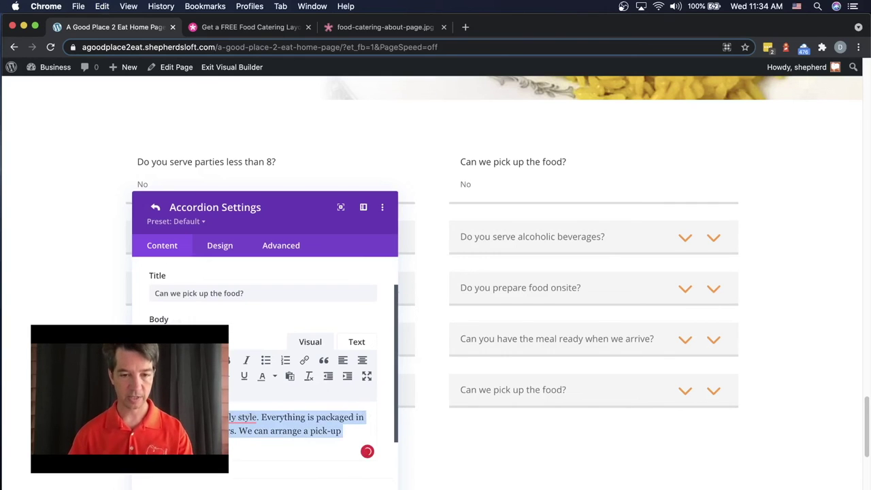
key(Escape)
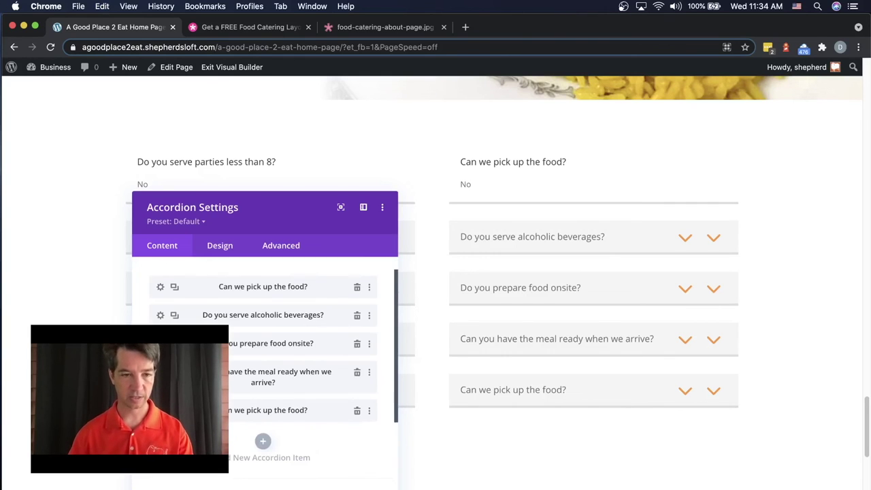
click(161, 287)
scroll(177, 293, down, 2)
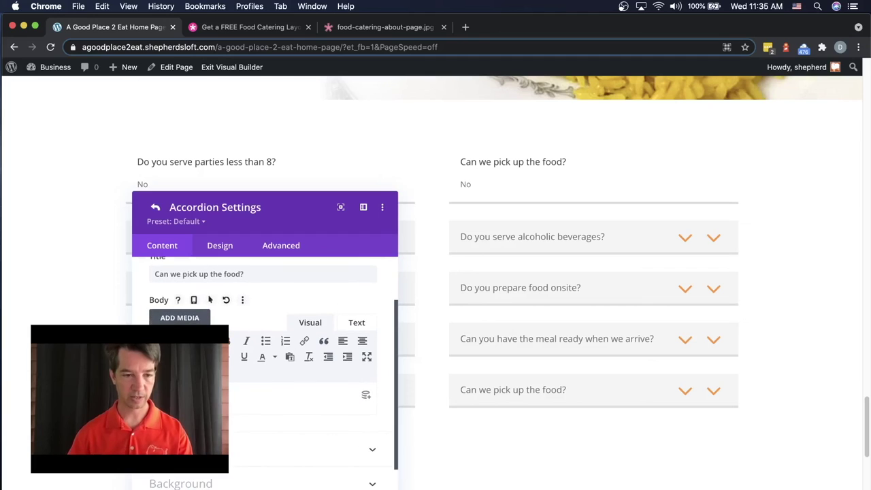
text(Yes, if served family style. Everything is packaged in separate containers. We can arrange a pick-up location with you)
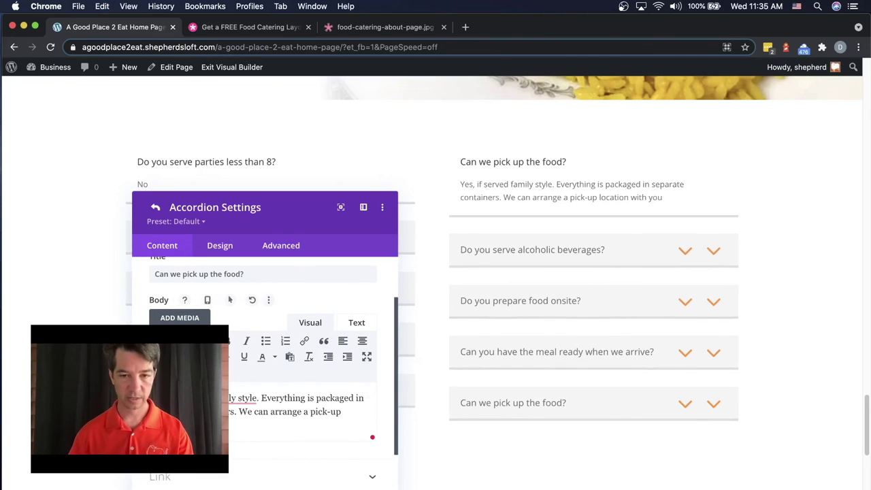
key(Escape)
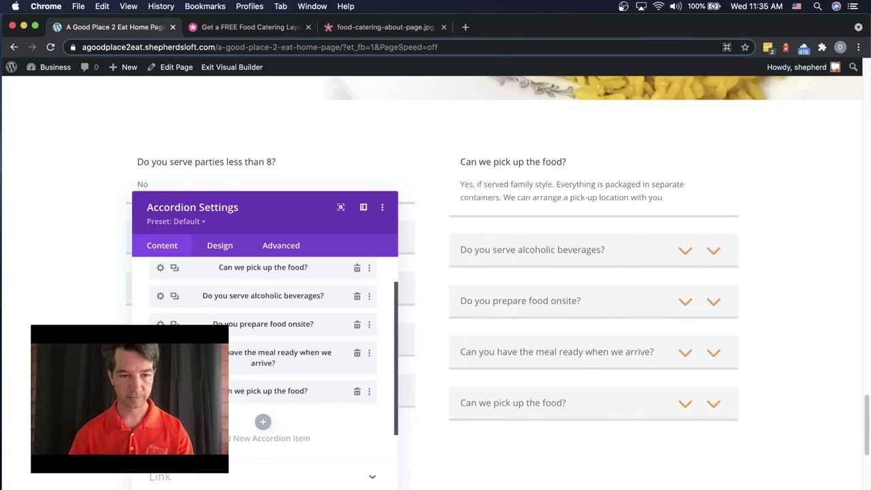
click(357, 393)
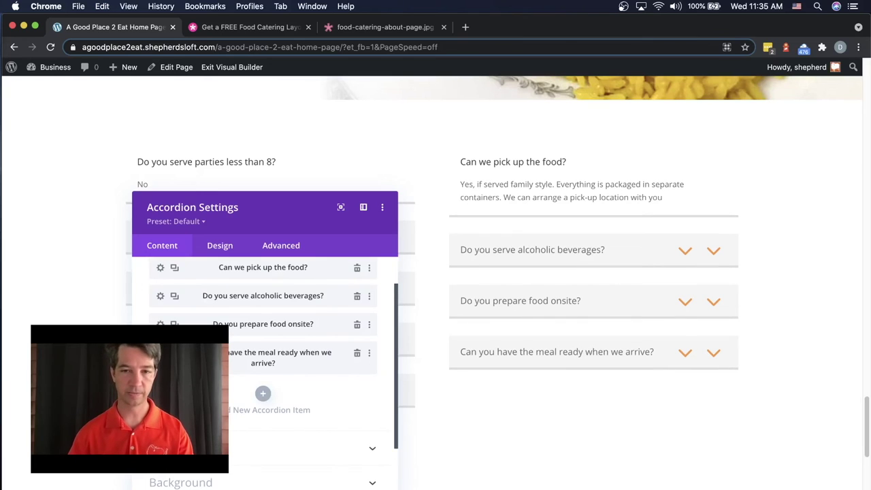
key(Escape)
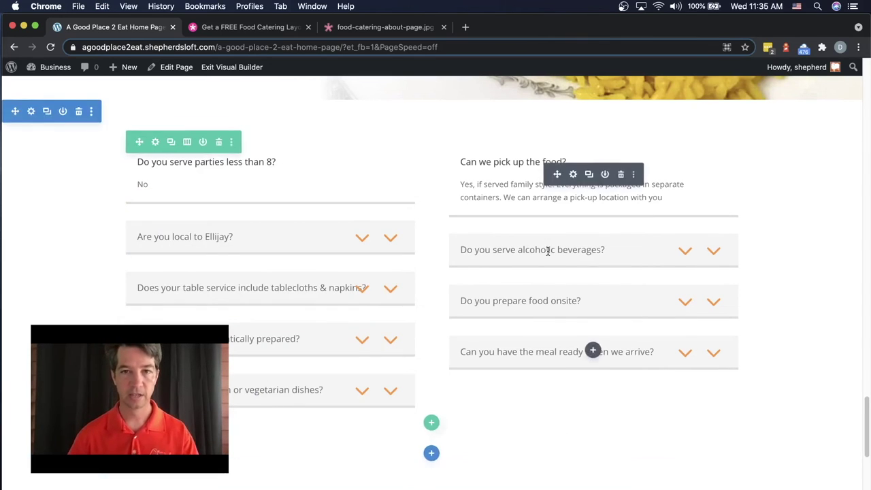
- Open the first column accordion's Title Text design settings at the title heading level options
scroll(365, 233, down, 5)
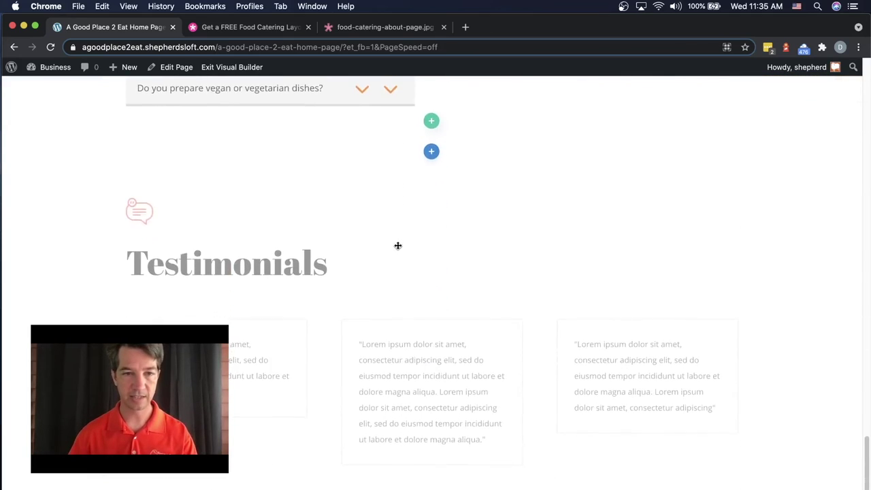
scroll(455, 250, up, 8)
scroll(456, 249, down, 4)
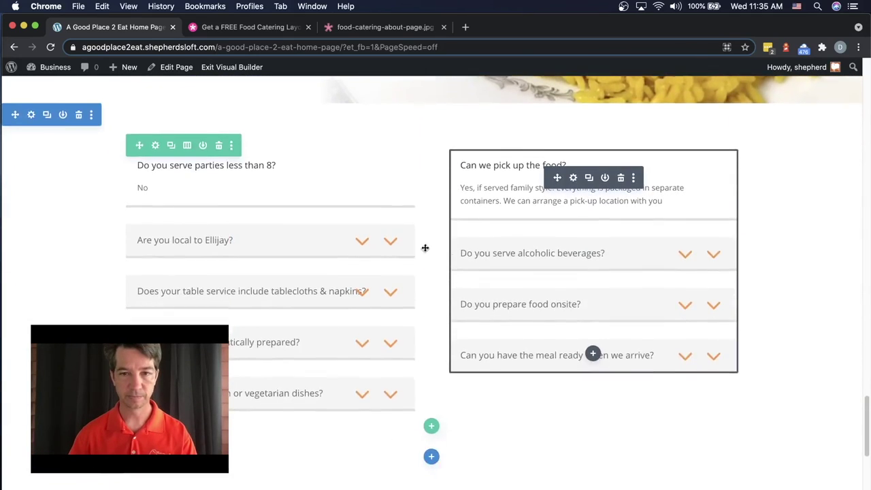
scroll(458, 250, up, 3)
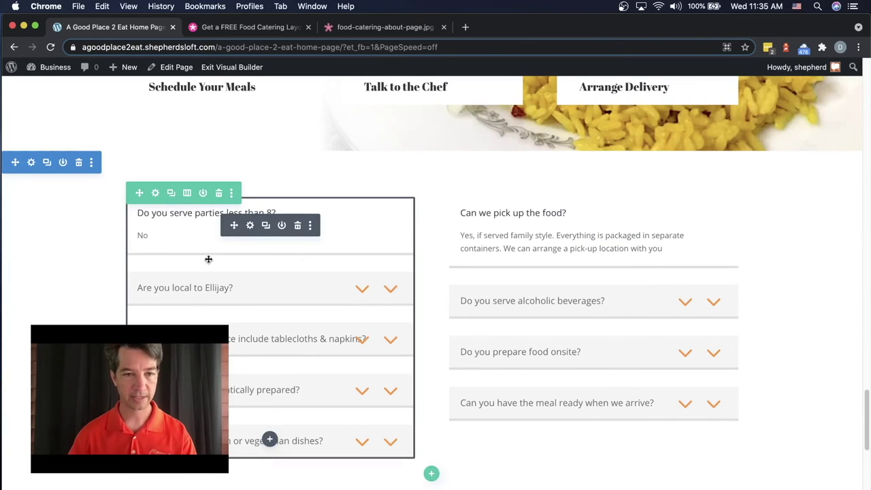
click(250, 227)
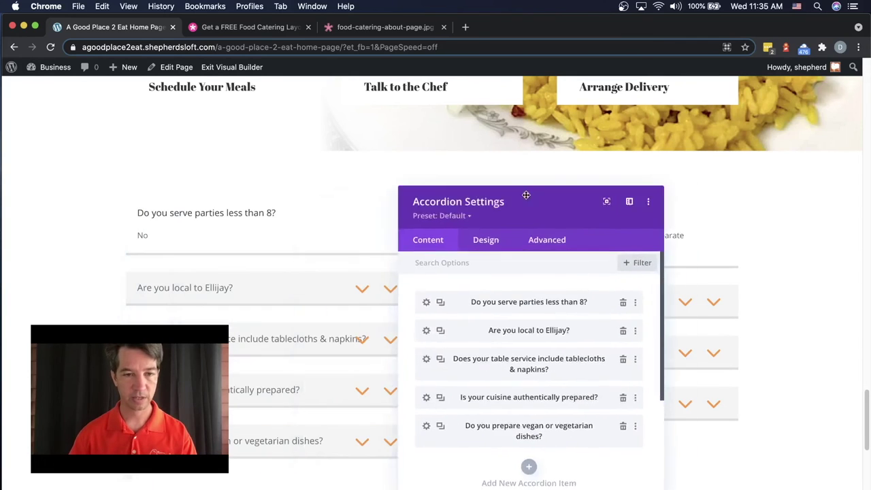
click(533, 187)
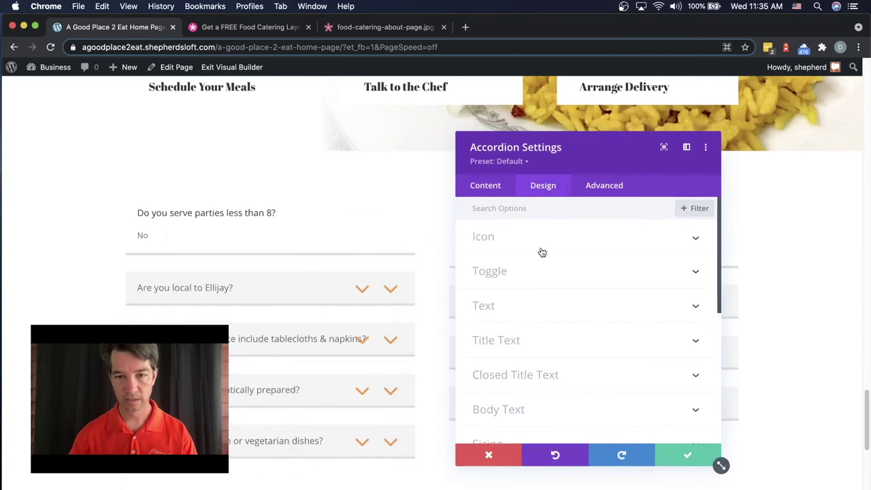
scroll(543, 252, down, 2)
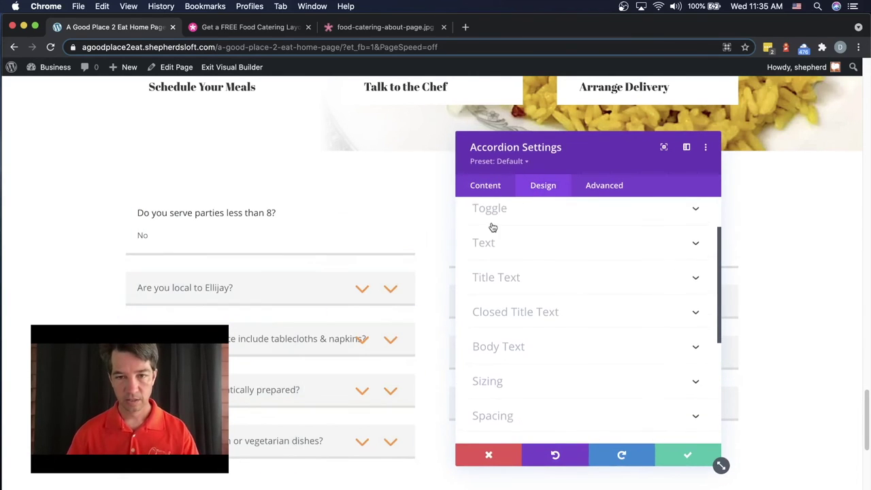
scroll(493, 227, up, 1)
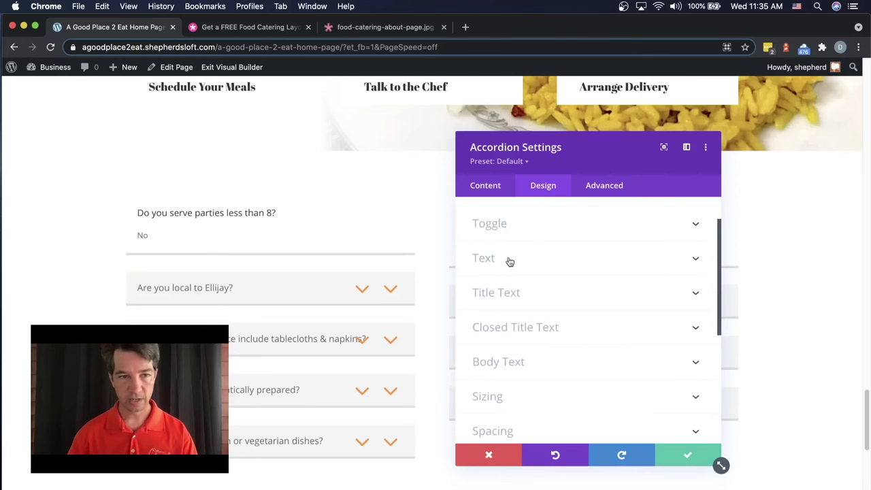
click(491, 225)
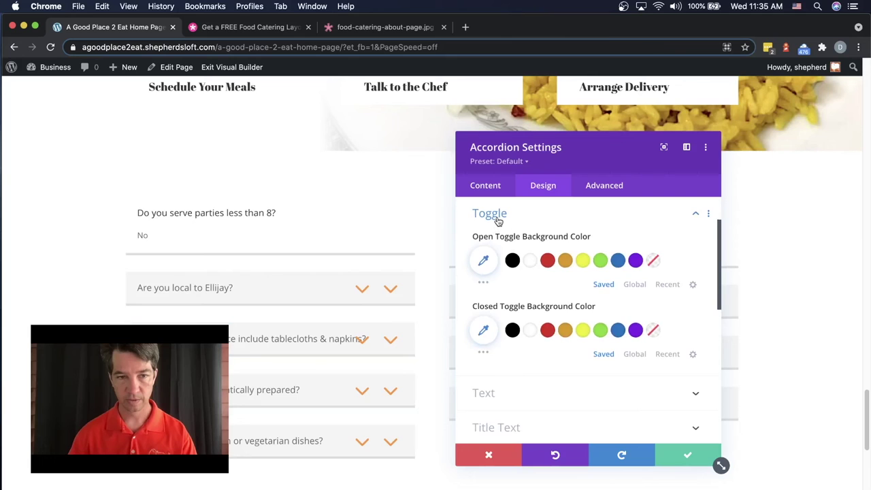
click(498, 222)
scroll(515, 258, down, 1)
click(509, 256)
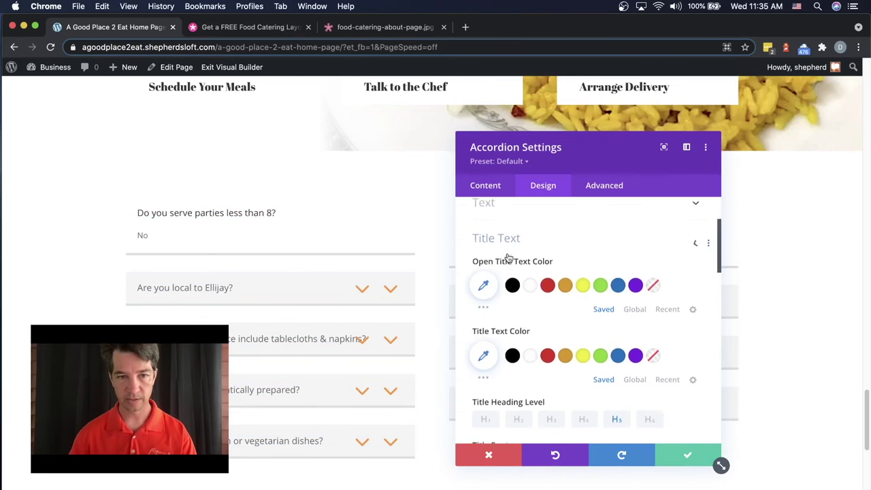
scroll(509, 257, down, 1)
scroll(575, 262, down, 1)
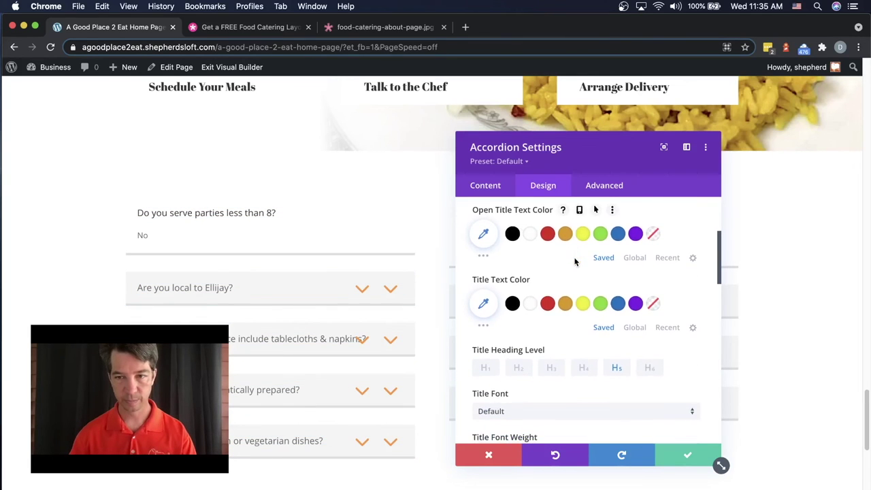
scroll(574, 262, down, 2)
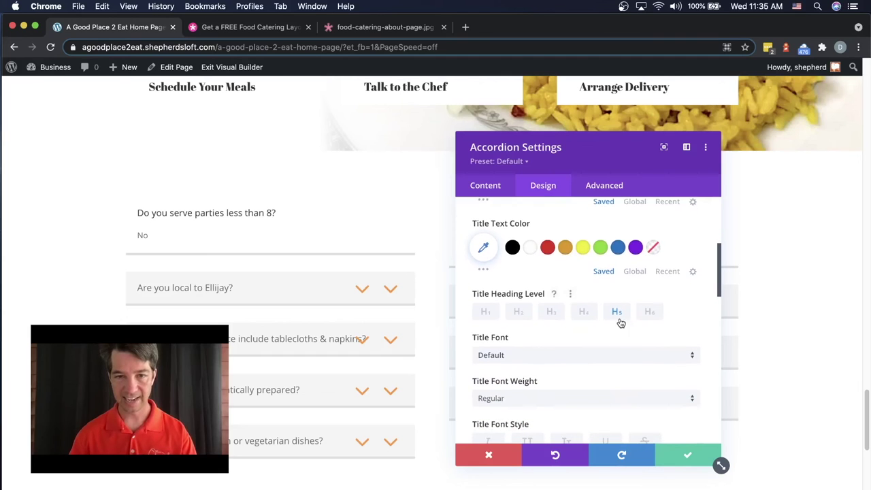
- Set the title heading level of the first column's accordion to H3 and save its settings
scroll(332, 291, up, 5)
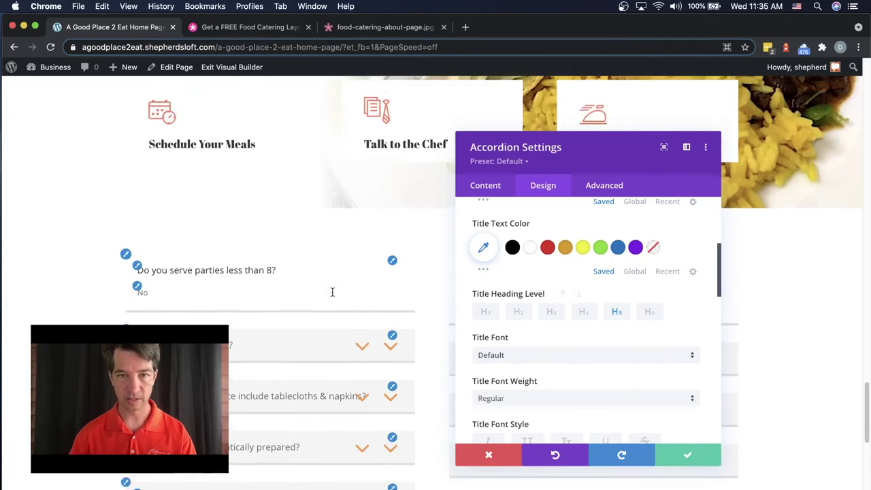
scroll(198, 211, up, 2)
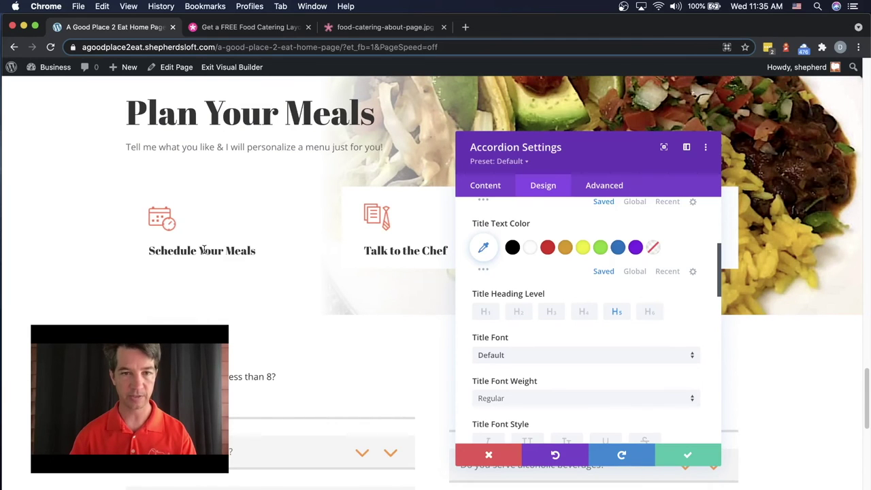
scroll(203, 250, down, 5)
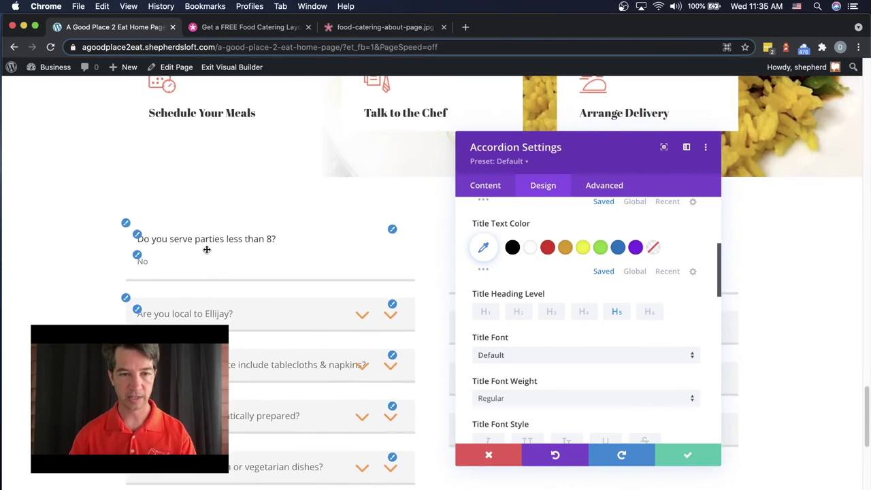
click(552, 317)
scroll(320, 204, up, 4)
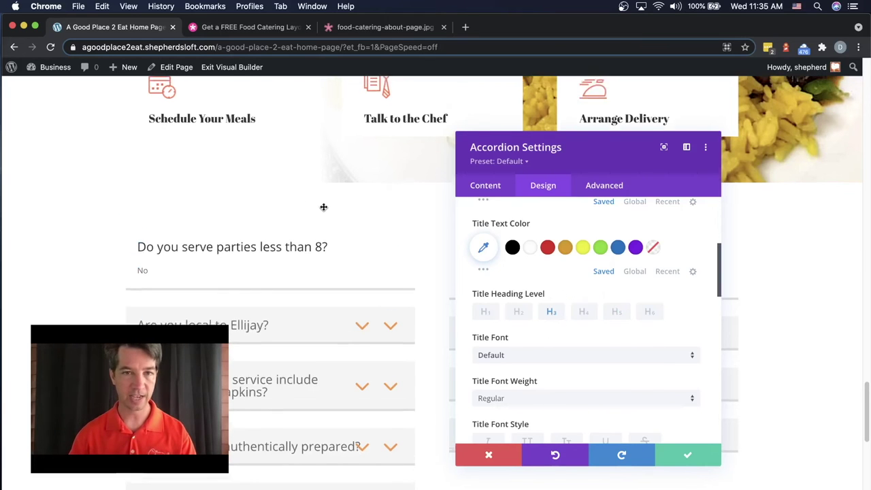
scroll(320, 204, down, 5)
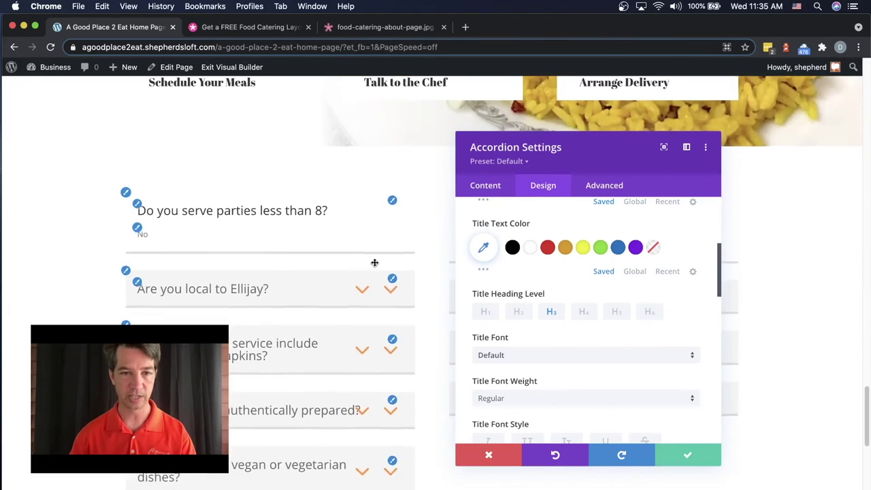
scroll(550, 313, down, 2)
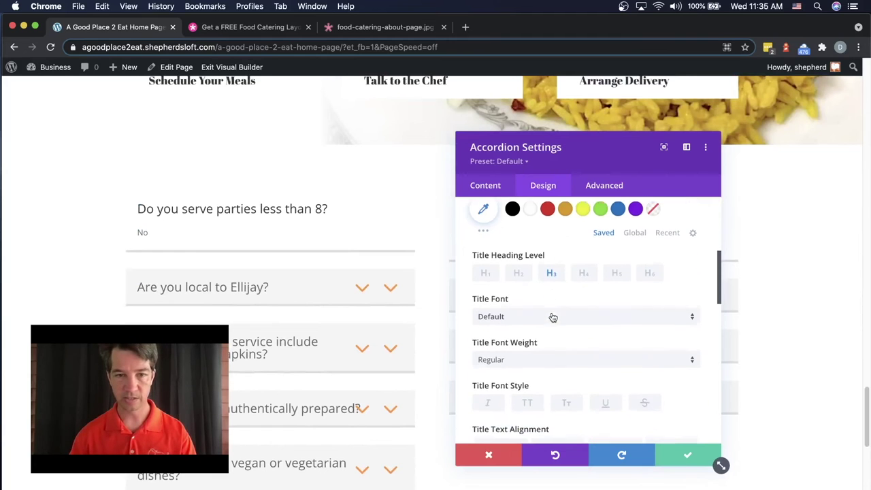
click(687, 455)
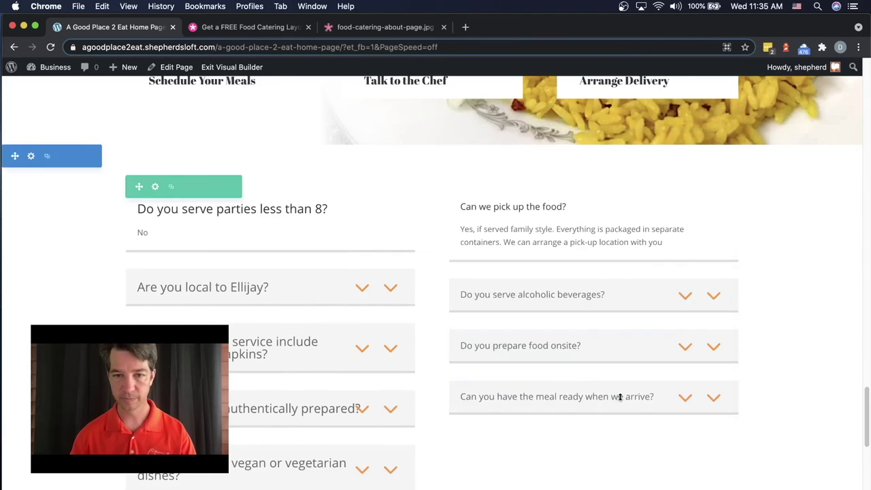
- Set the title heading level of the second column's accordion to H3 as well and save the changes
click(572, 220)
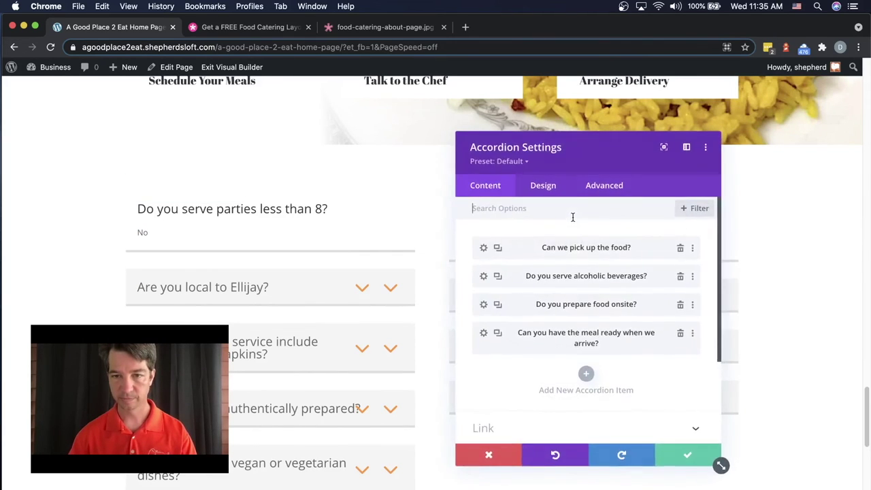
click(543, 188)
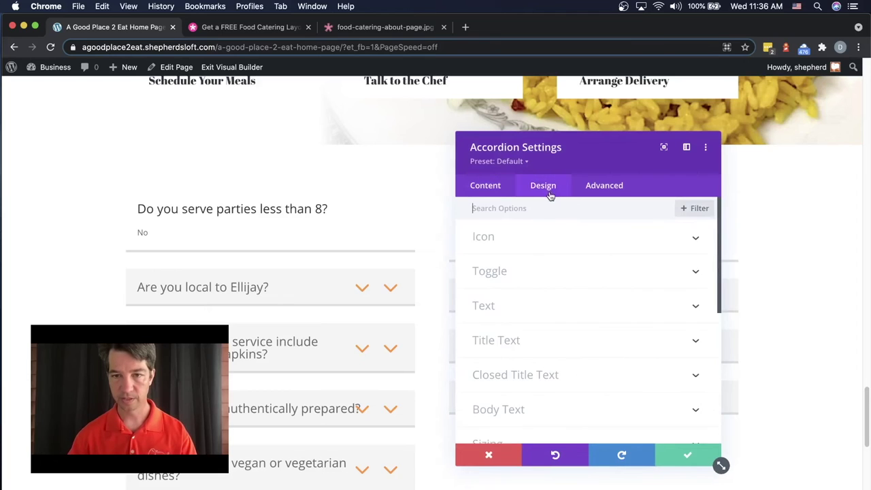
click(492, 274)
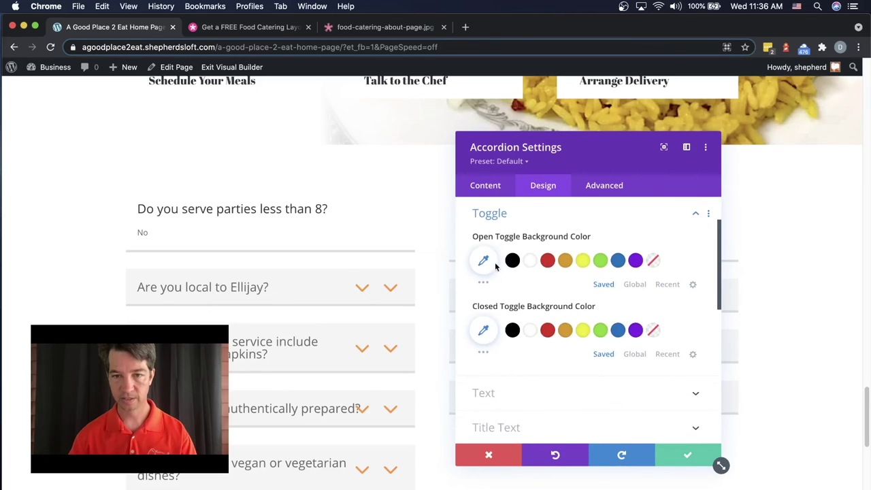
click(496, 428)
scroll(556, 359, down, 1)
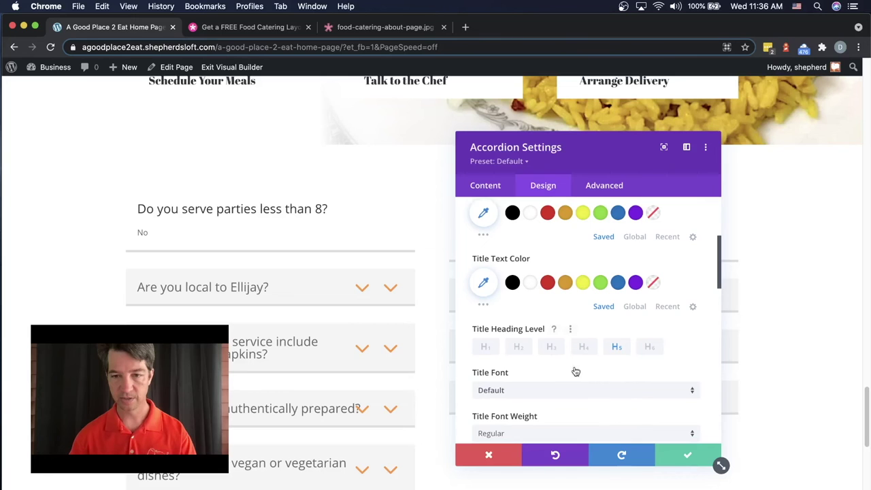
click(689, 457)
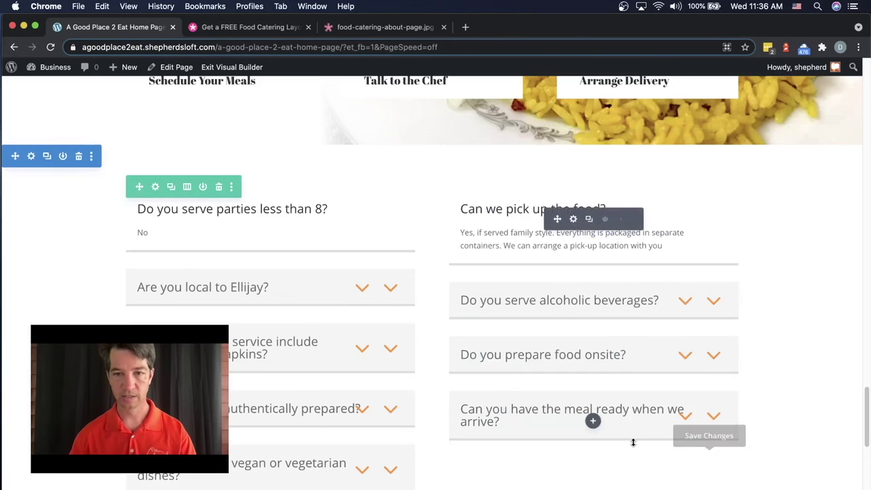
scroll(370, 295, up, 3)
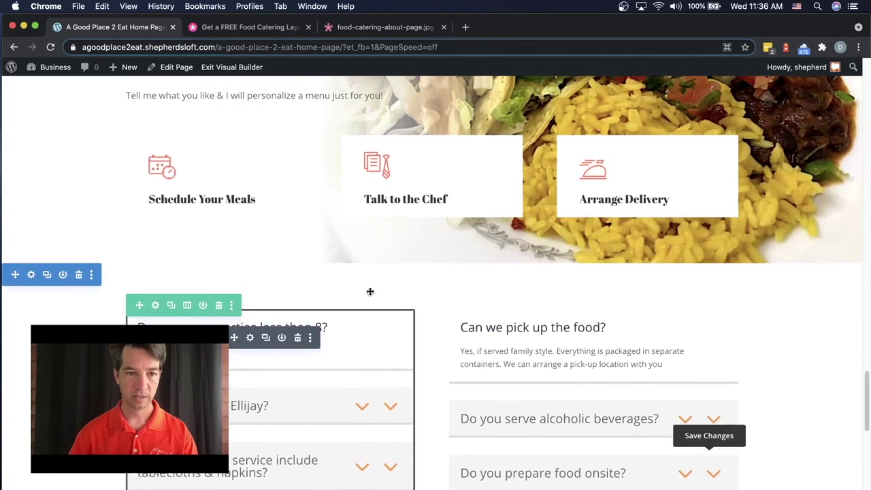
scroll(370, 291, up, 1)
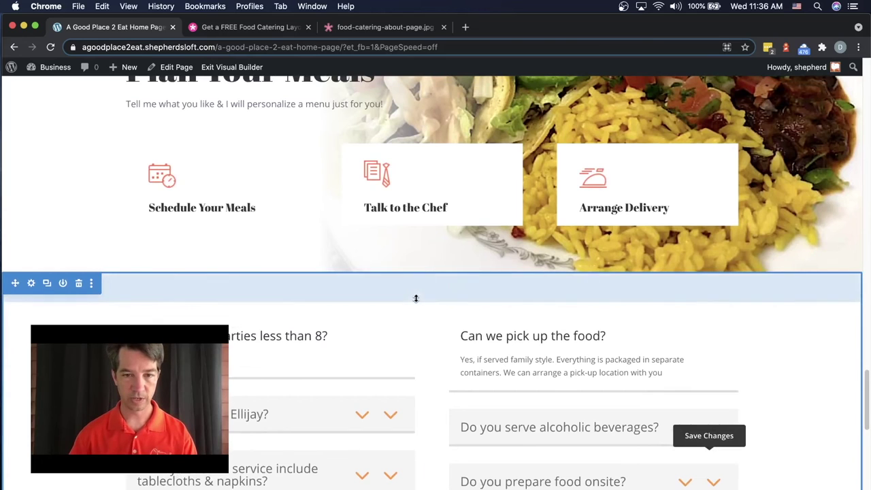
scroll(416, 298, down, 5)
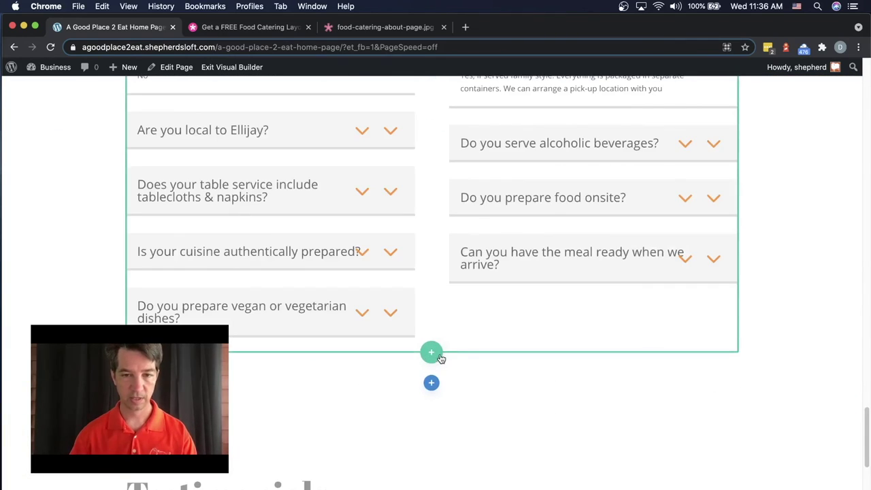
scroll(441, 353, down, 10)
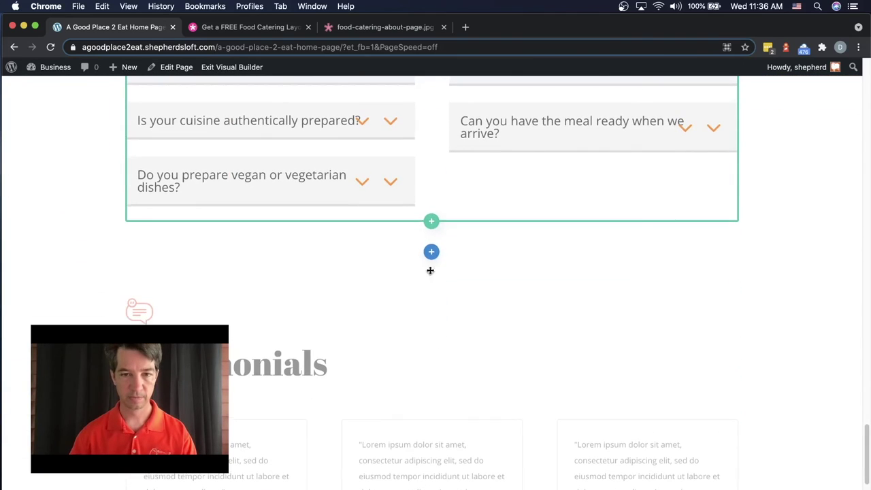
- Add a single-column row with a Text module to the FAQ section and move that row above the two accordions
click(433, 224)
click(366, 309)
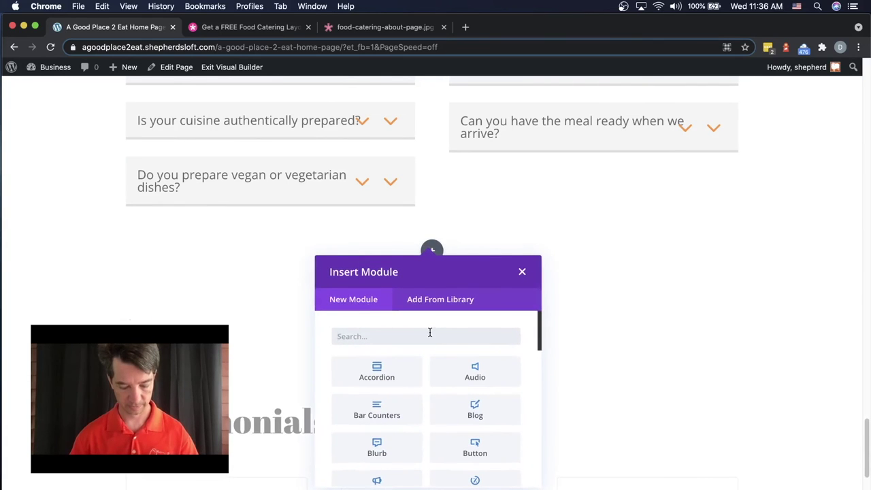
text(text)
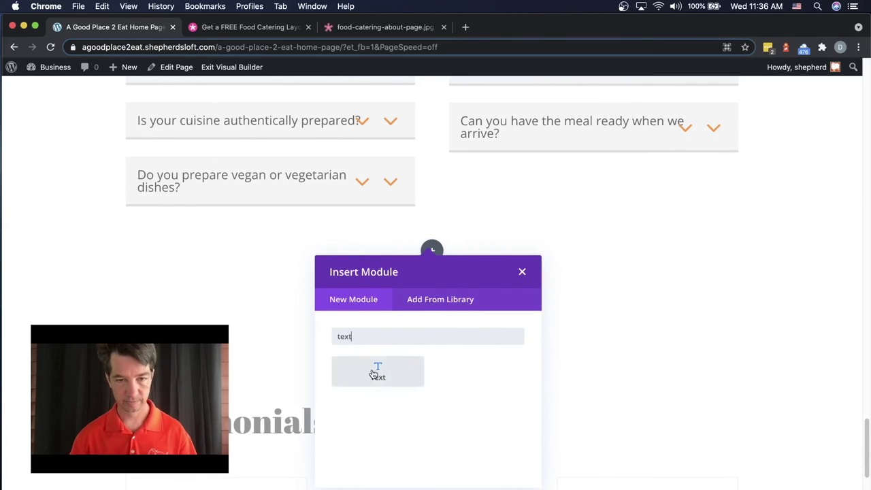
click(375, 372)
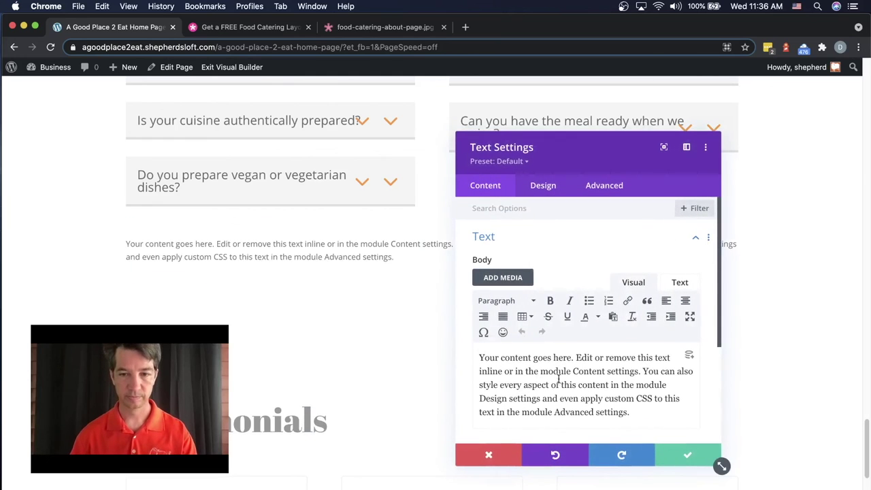
click(497, 456)
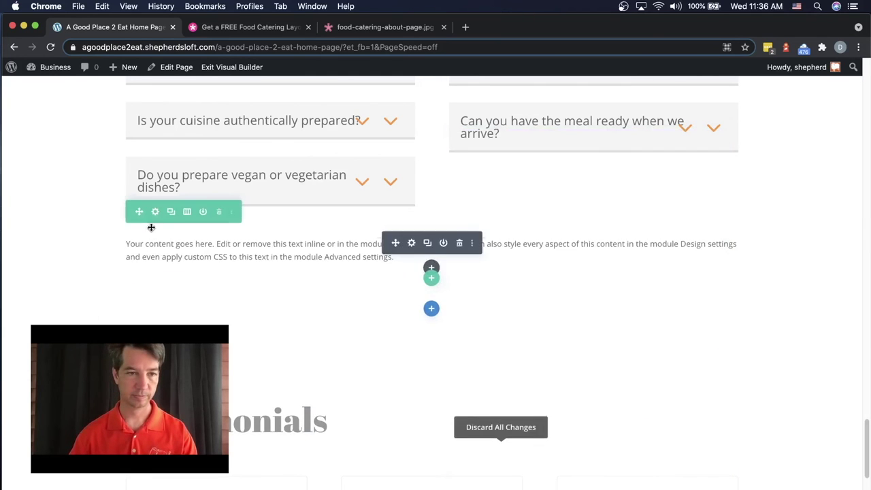
drag(137, 212, 160, 190)
scroll(317, 266, up, 5)
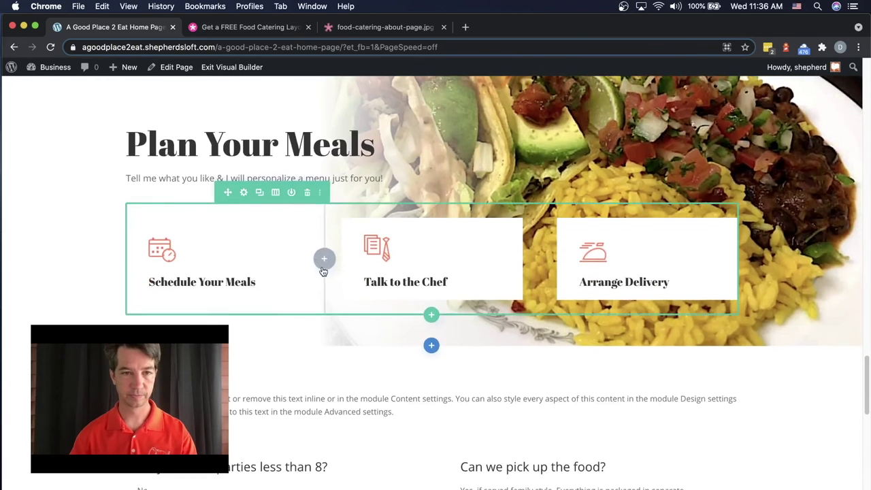
- Replace the new Text module's placeholder content with a copy of the "Plan Your Meals" heading
triple_click(176, 144)
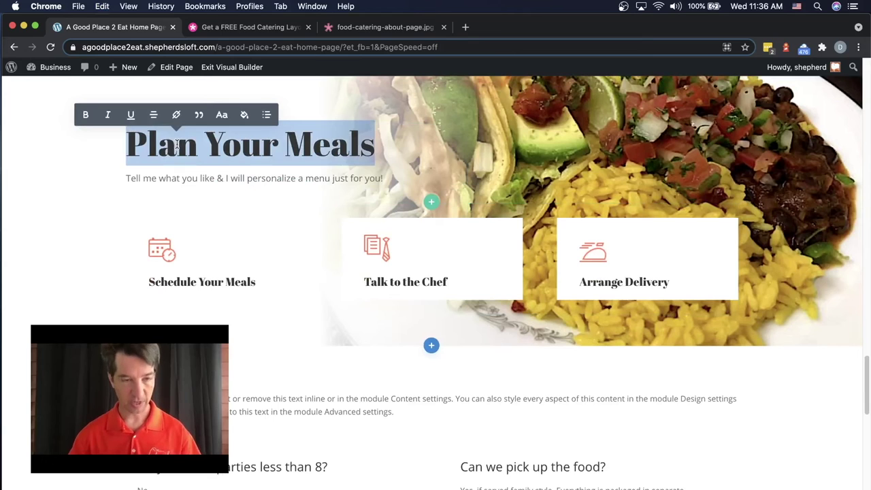
click(360, 398)
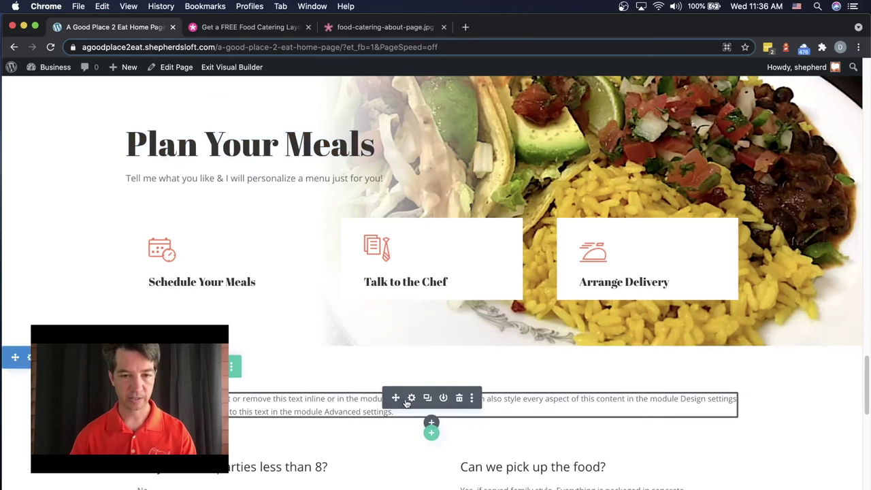
triple_click(328, 404)
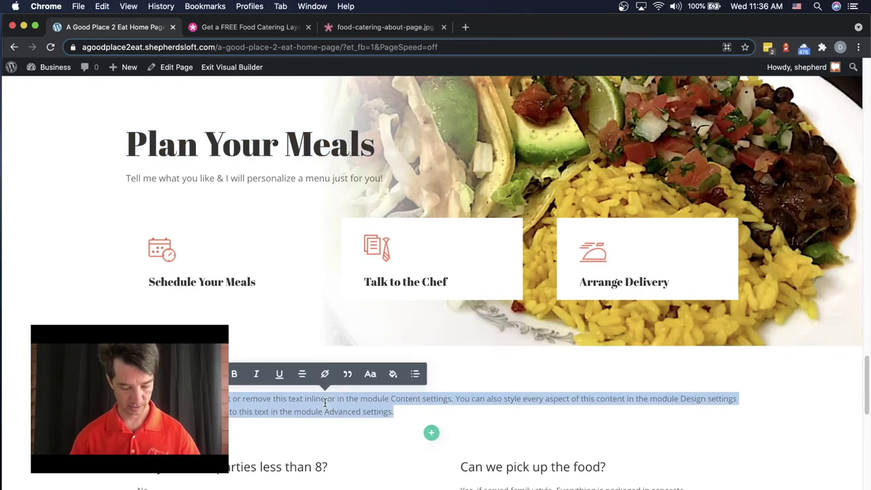
text(S)
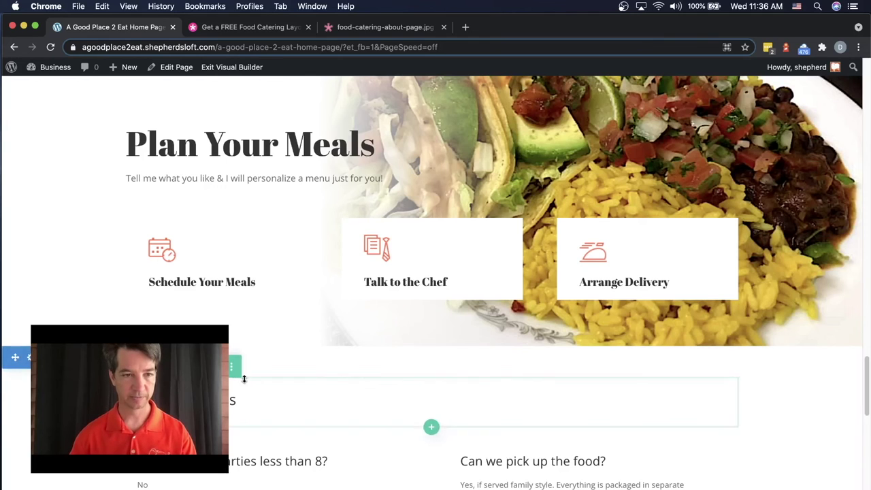
- Replace the plain Text module in the row above the FAQ accordions with a duplicate of the styled "Plan Your Meals" text module
scroll(250, 360, up, 3)
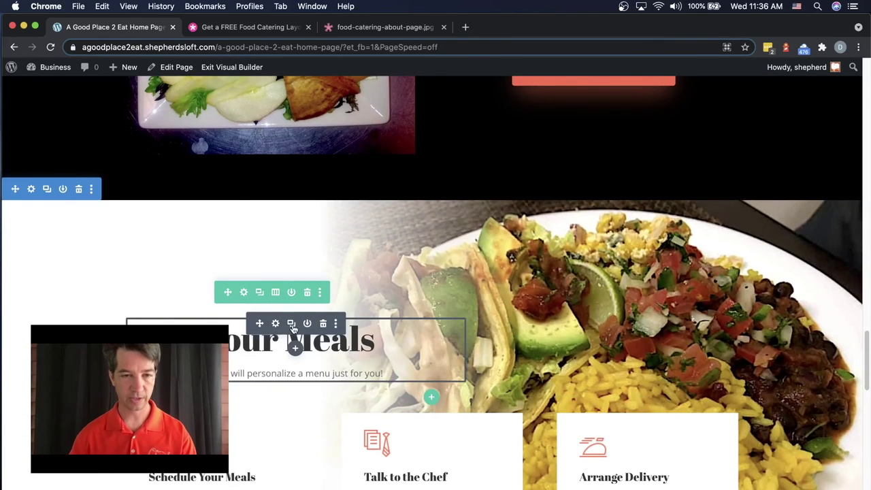
click(291, 323)
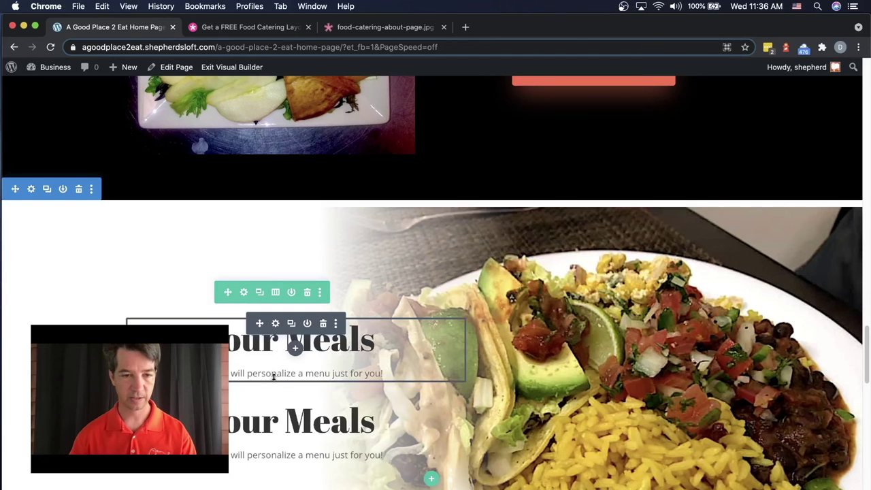
scroll(273, 377, down, 1)
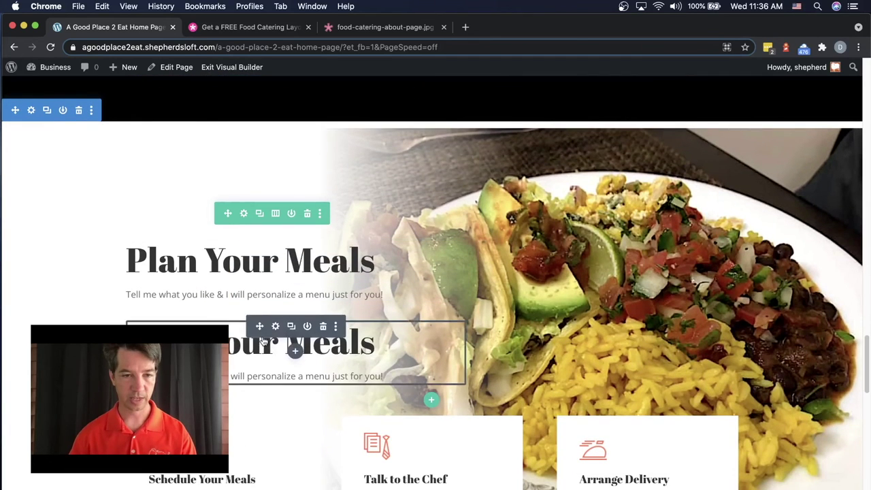
scroll(276, 379, down, 4)
mouse_move(263, 341)
mouse_down()
mouse_move(276, 381)
mouse_move(272, 354)
mouse_up()
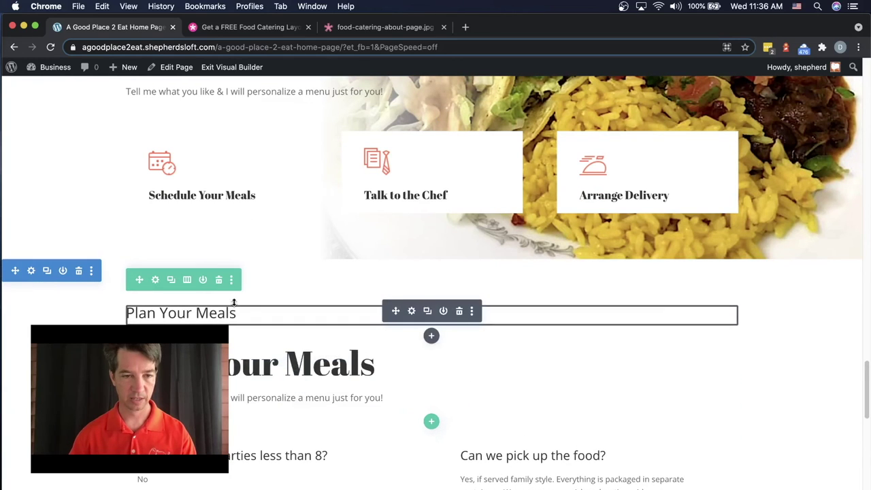
click(460, 312)
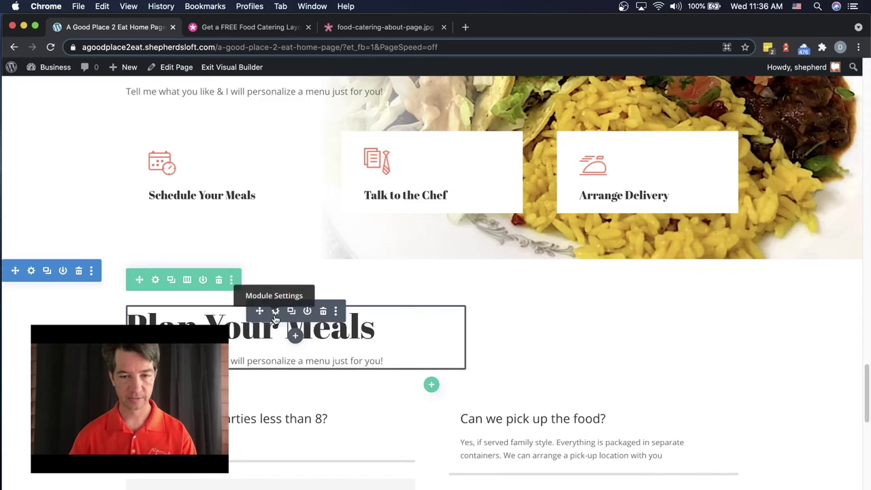
- Center the Heading 2 text alignment of the duplicated "Plan Your Meals" module above the FAQ accordions
scroll(276, 318, down, 1)
scroll(275, 317, up, 3)
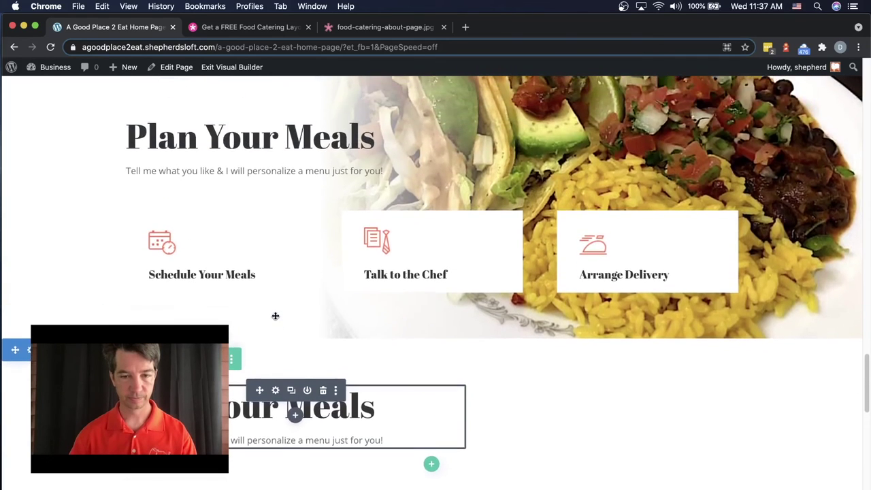
scroll(276, 315, down, 5)
scroll(276, 316, down, 1)
click(276, 230)
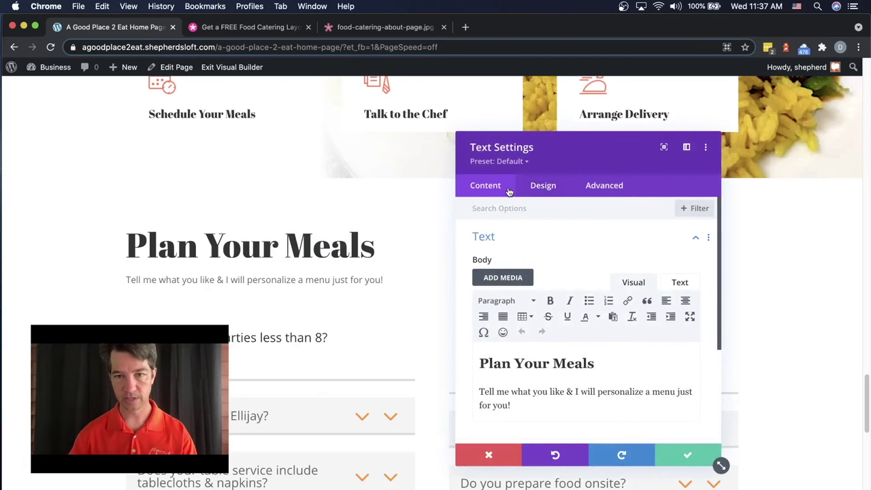
click(544, 186)
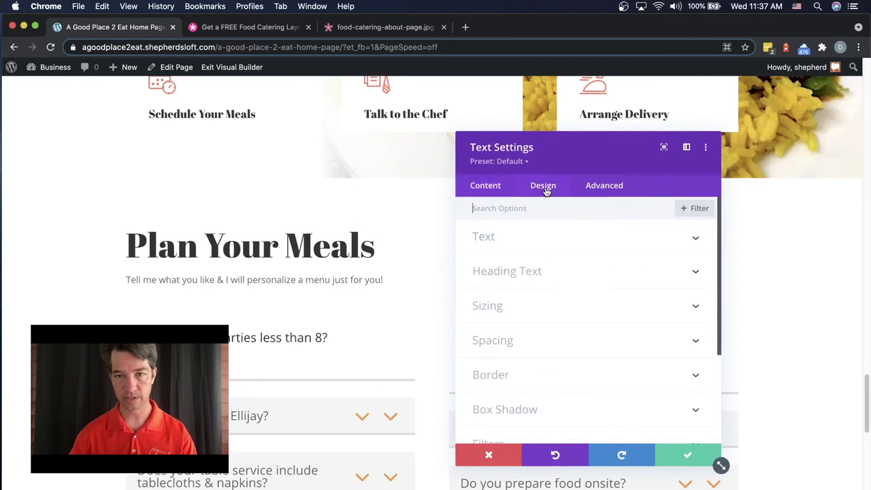
click(523, 274)
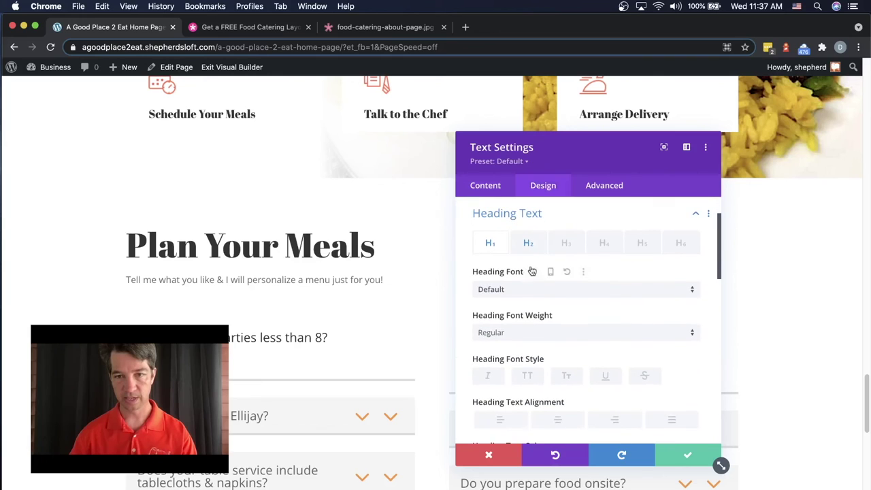
click(528, 244)
scroll(604, 303, down, 3)
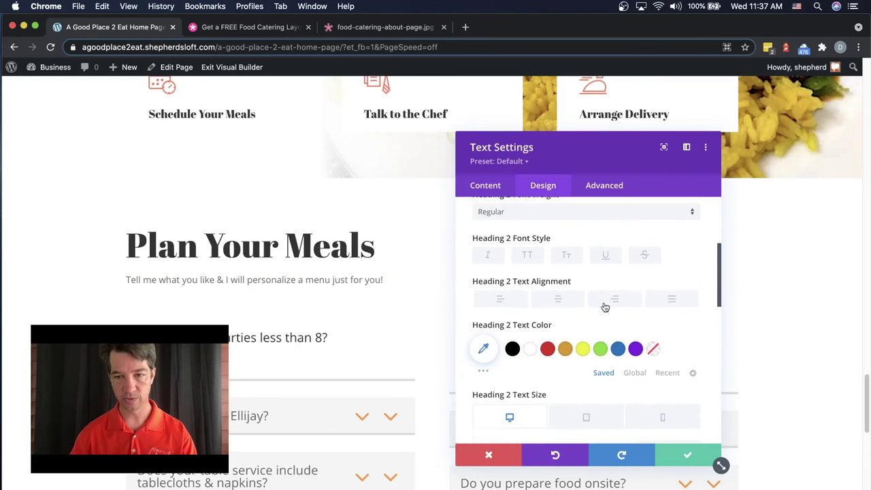
click(559, 301)
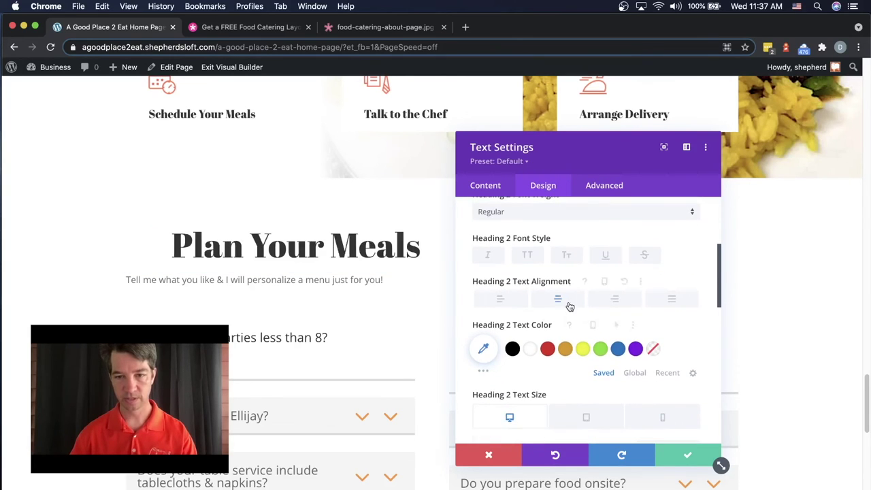
- Center the body text alignment of the duplicated "Plan Your Meals" module and save its settings
scroll(570, 306, down, 10)
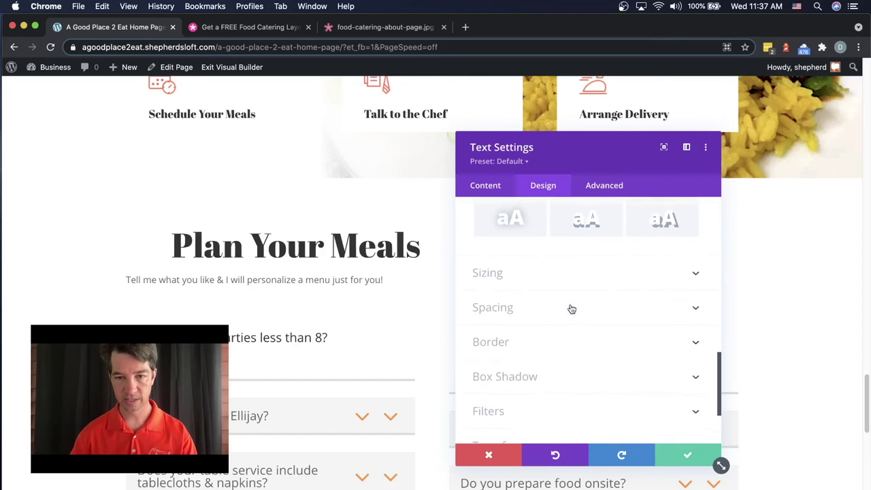
scroll(571, 309, up, 10)
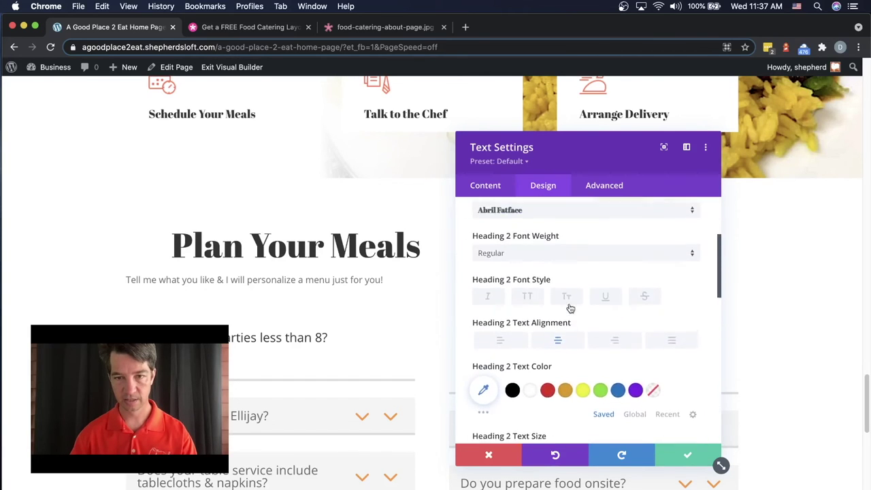
scroll(570, 308, up, 3)
click(481, 238)
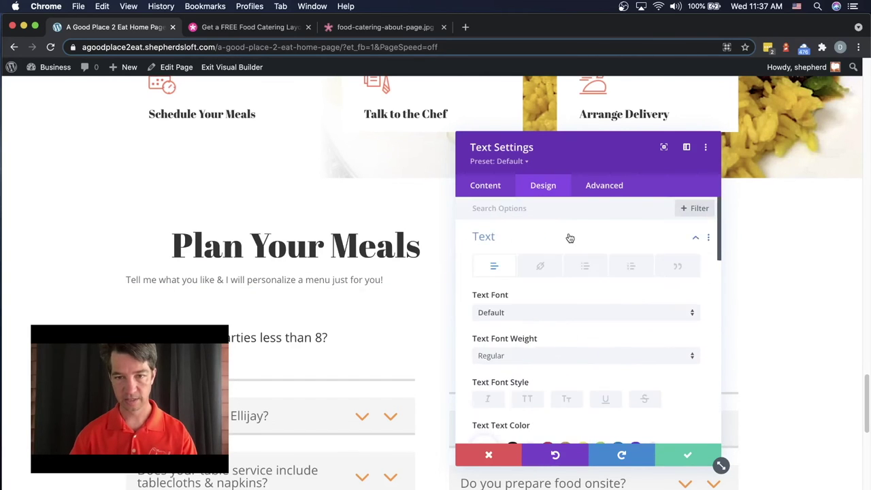
scroll(587, 300, down, 8)
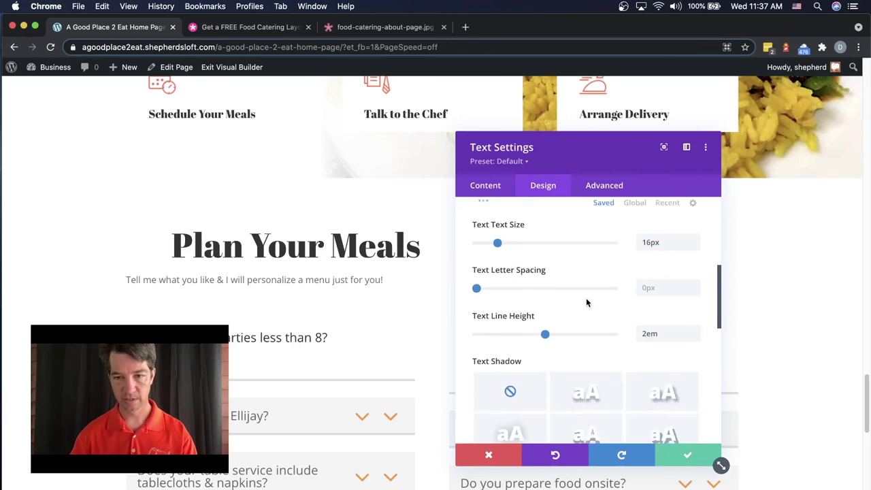
scroll(586, 299, up, 5)
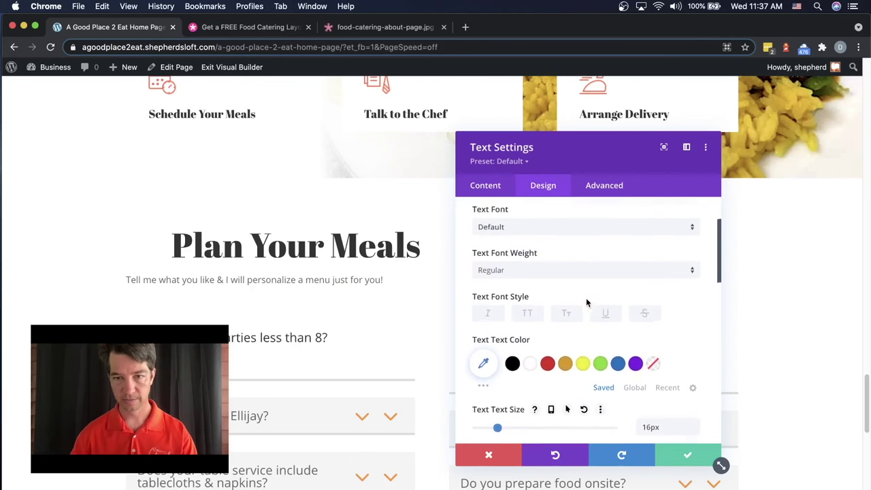
scroll(586, 297, down, 8)
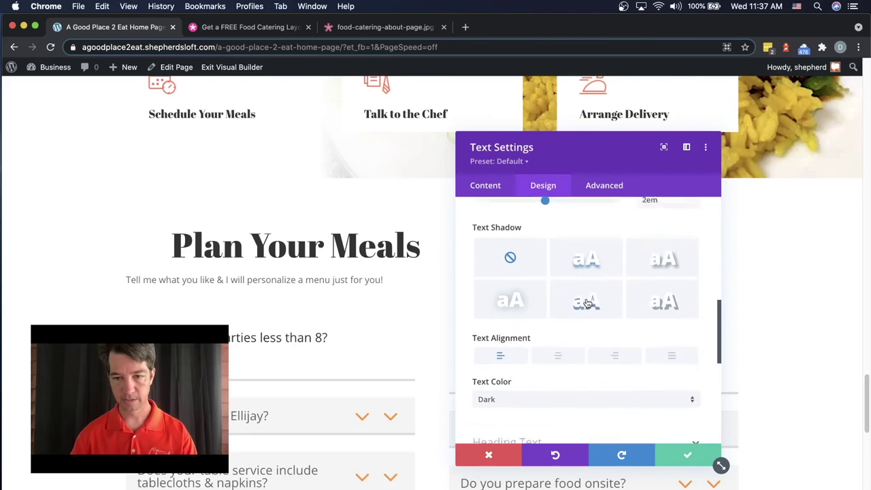
click(562, 300)
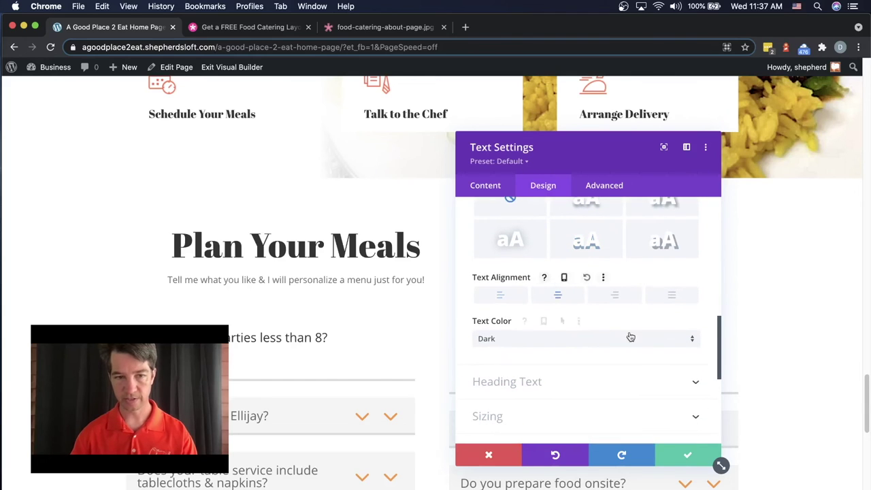
click(688, 456)
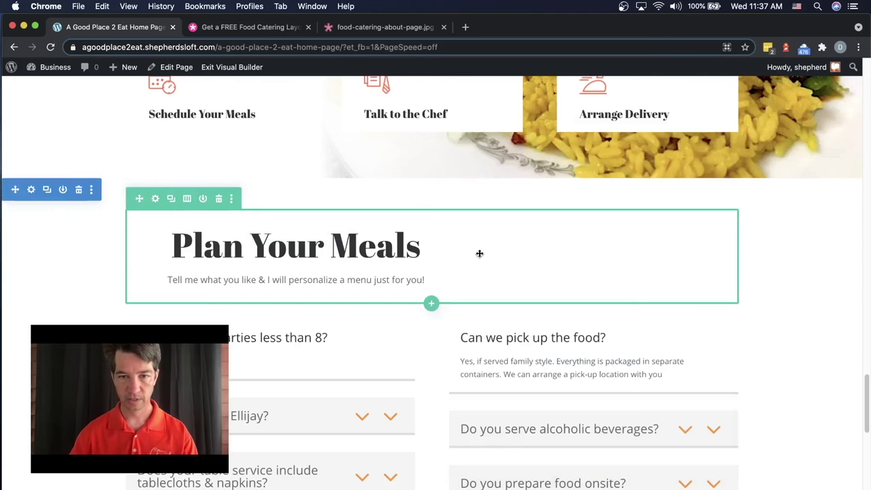
- Apply the single-column layout to the row holding the duplicated "Plan Your Meals" module
click(188, 199)
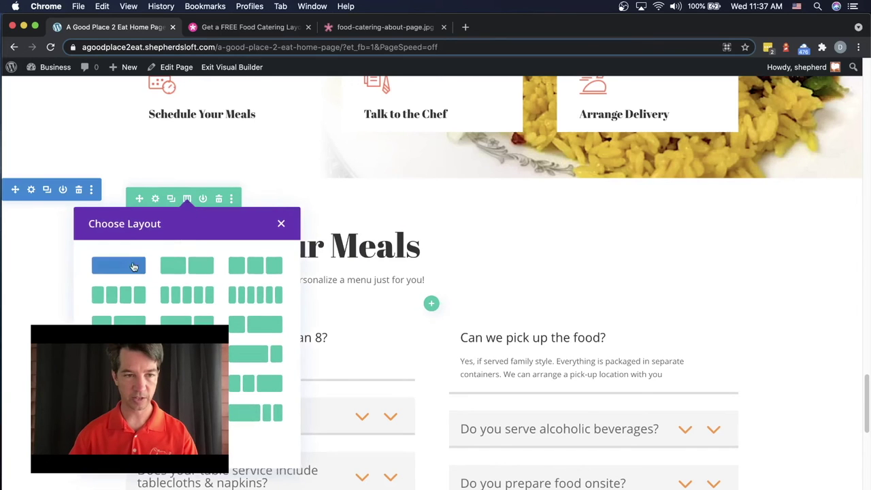
click(125, 270)
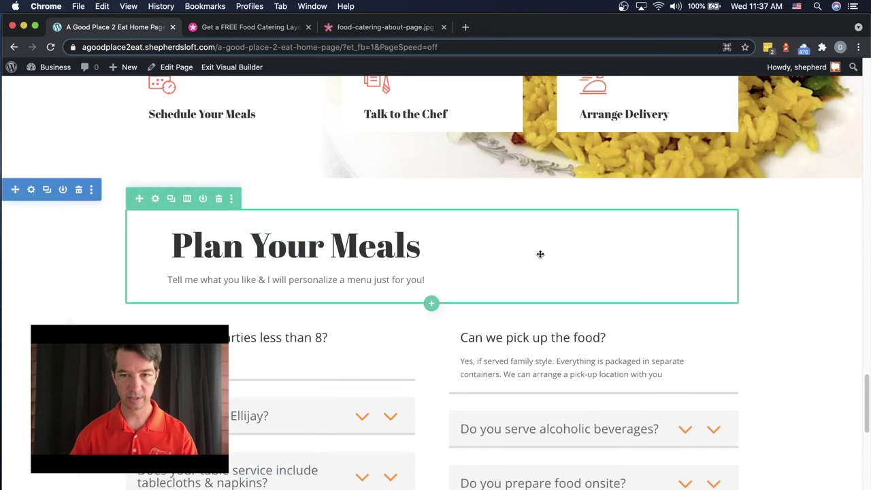
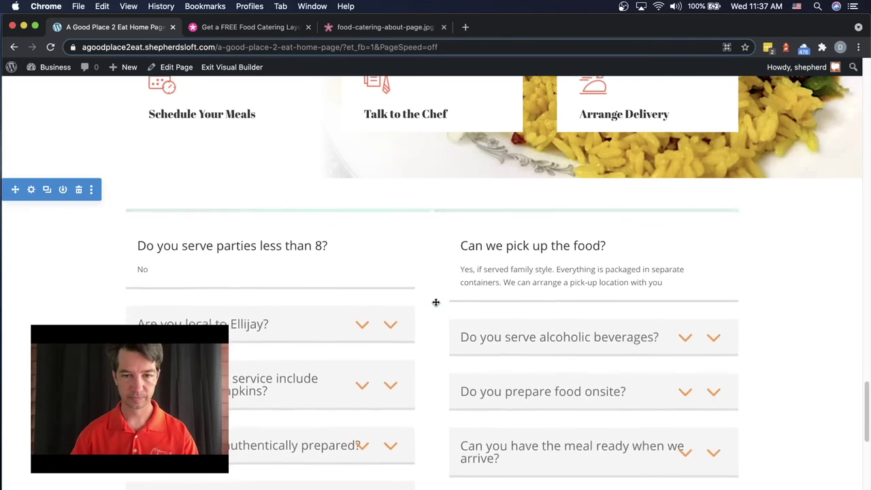
- Add an empty single-column row directly above the FAQ accordions and move the duplicated "Plan Your Meals" module into it
click(431, 304)
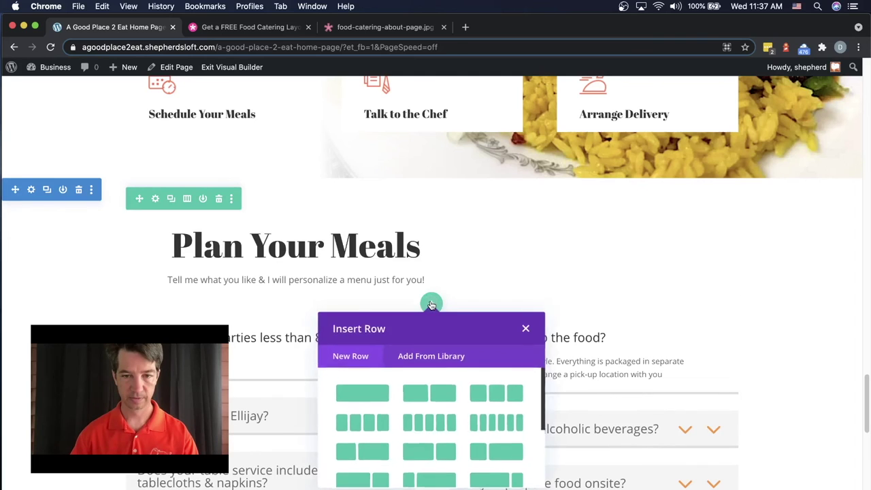
click(364, 395)
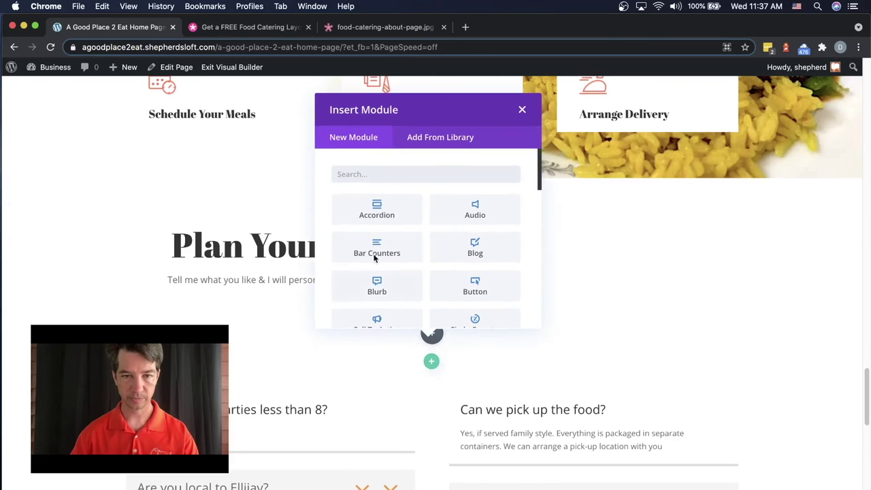
click(531, 109)
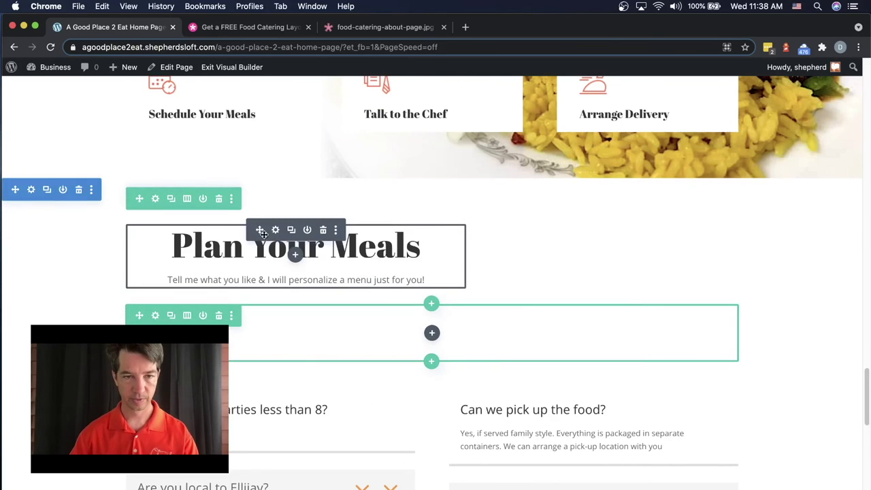
drag(260, 230, 444, 299)
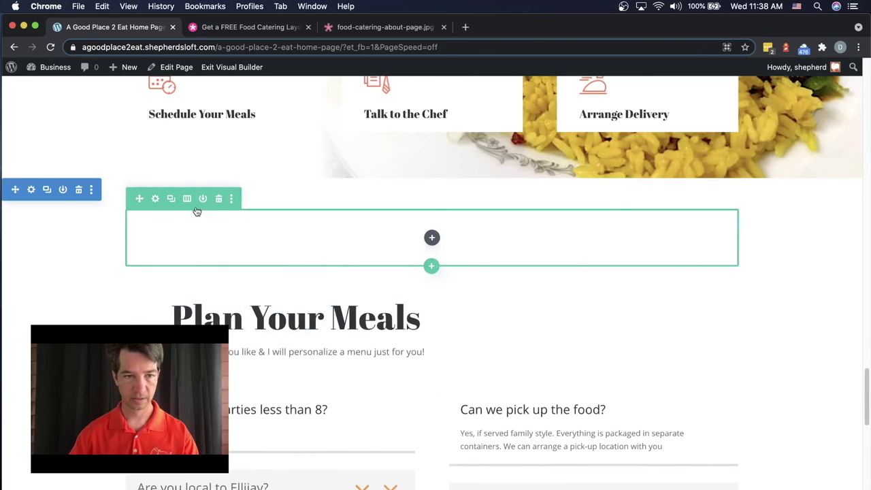
- Delete the empty row directly above the duplicated "Plan Your Meals" module
click(218, 199)
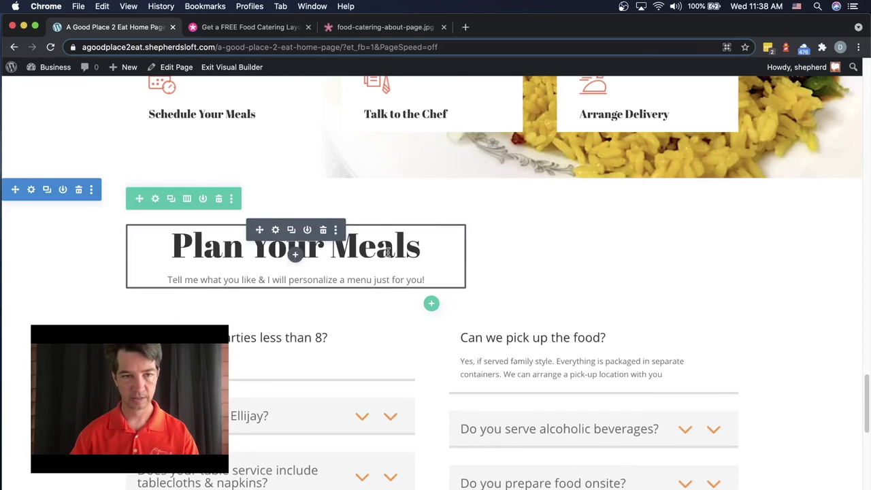
- Examine the row and column settings around the duplicated "Plan Your Meals" module, including spacing, transform and filters, for whatever limits its width
click(155, 199)
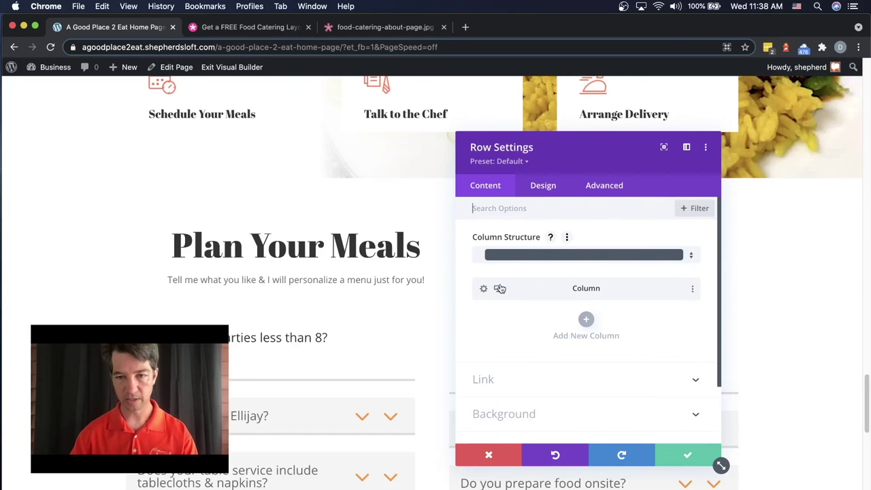
scroll(578, 313, down, 3)
scroll(552, 322, up, 3)
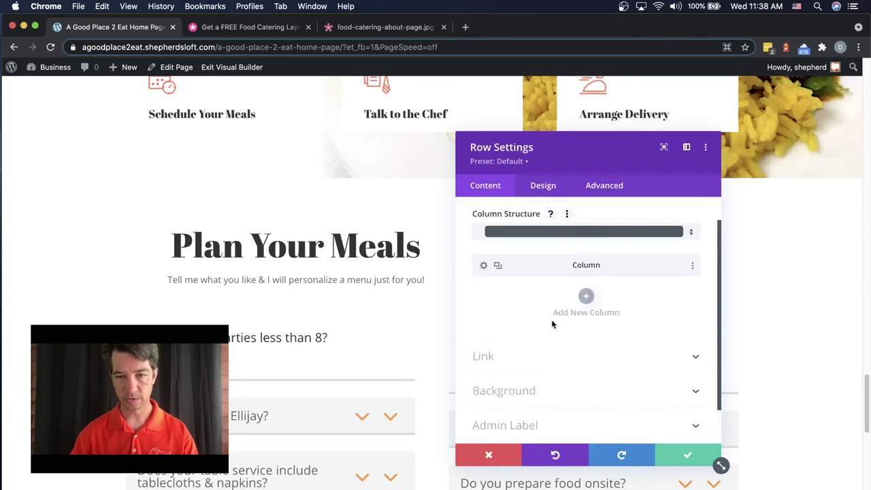
click(483, 288)
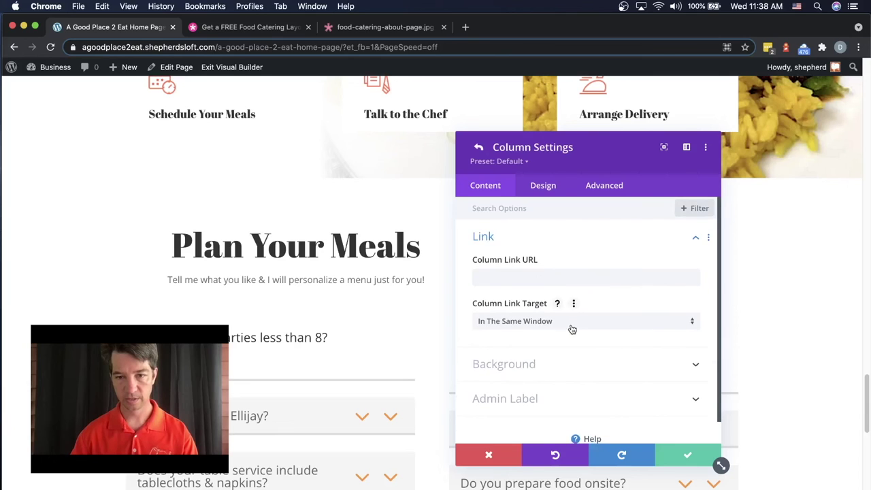
scroll(571, 328, down, 2)
scroll(532, 289, up, 2)
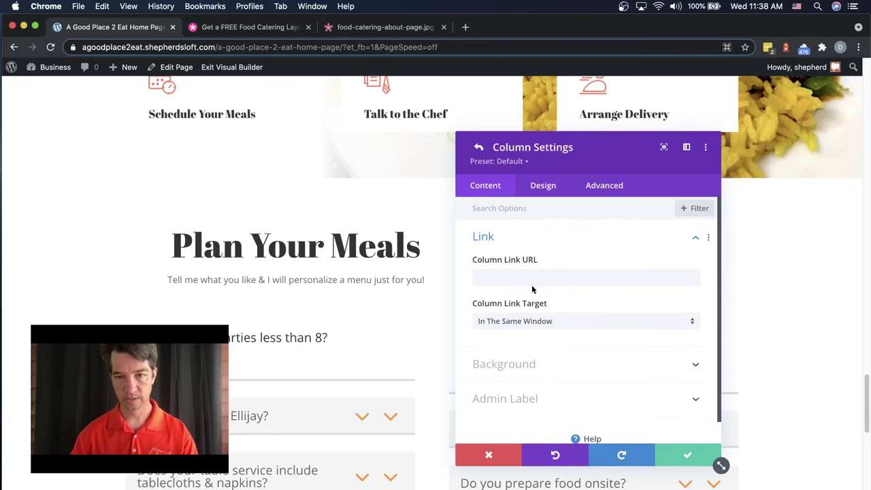
click(554, 193)
click(504, 239)
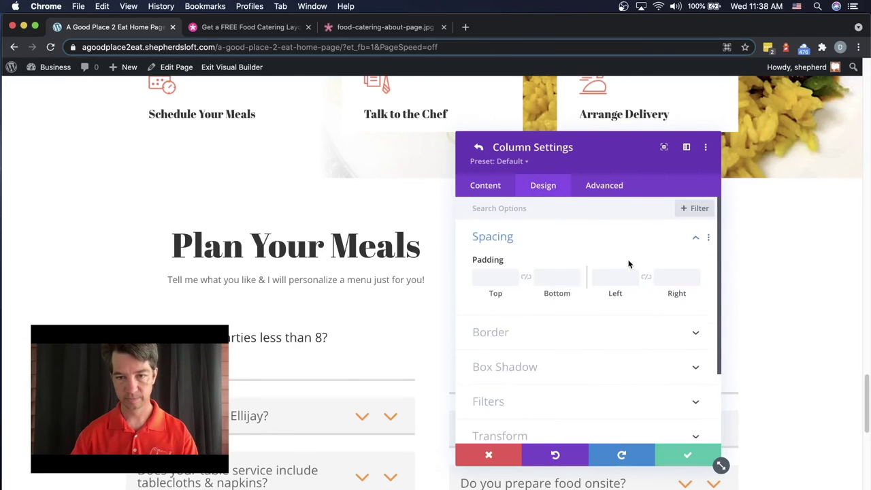
scroll(564, 340, down, 3)
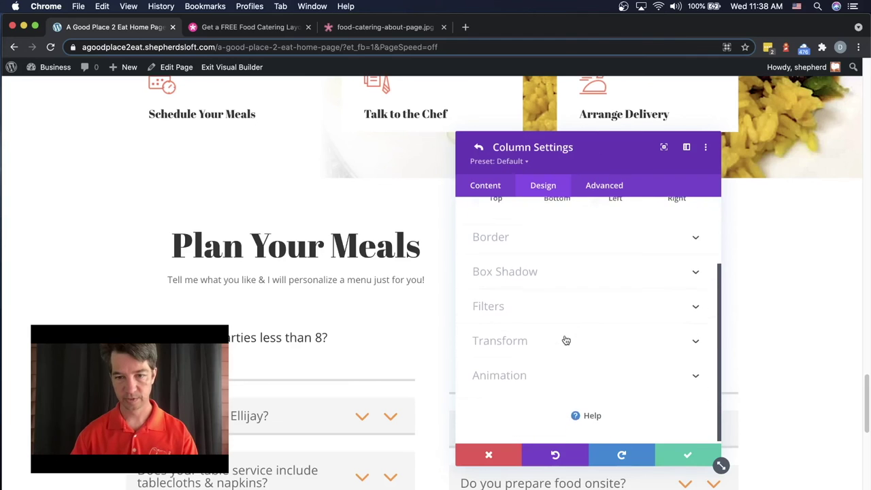
click(501, 340)
scroll(697, 305, down, 2)
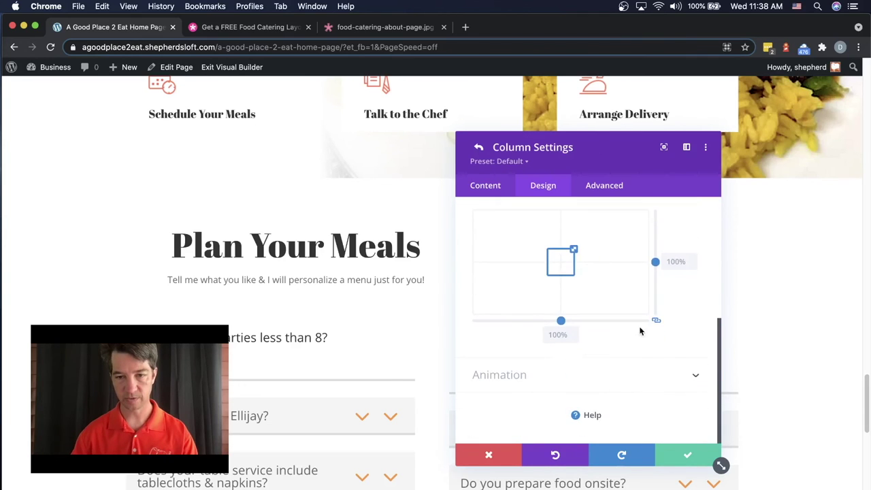
scroll(531, 333, up, 3)
click(492, 236)
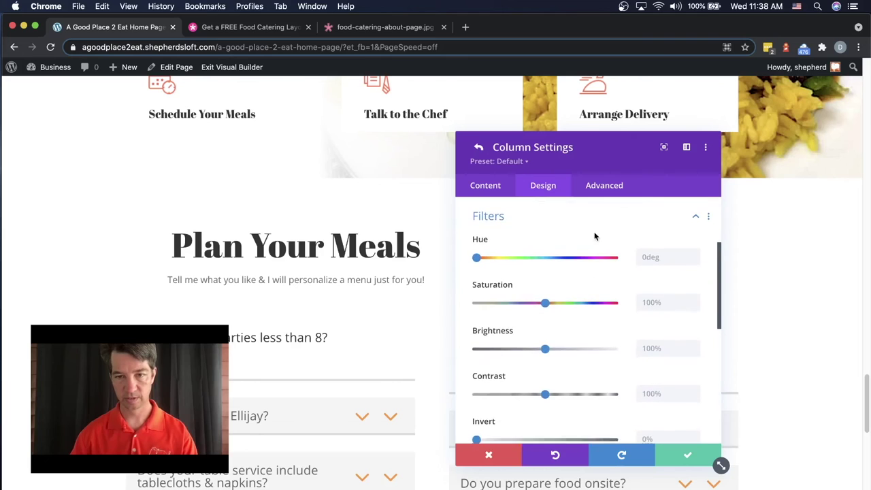
click(490, 454)
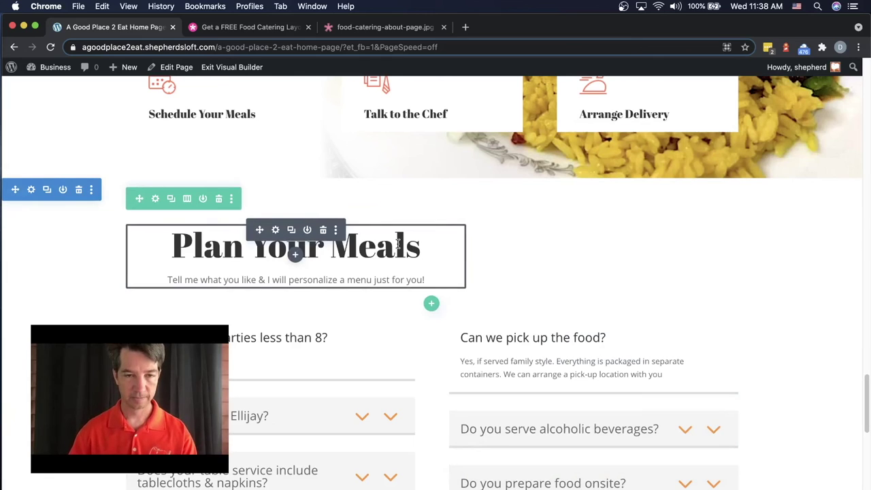
click(275, 229)
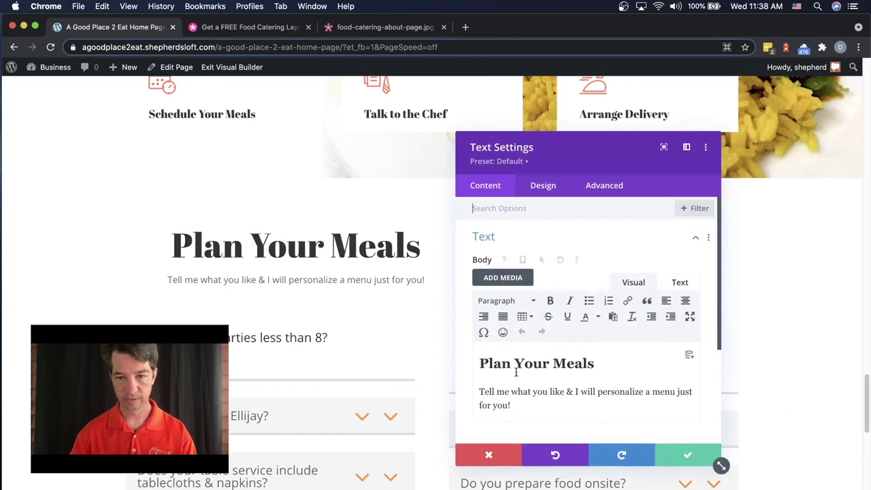
click(679, 282)
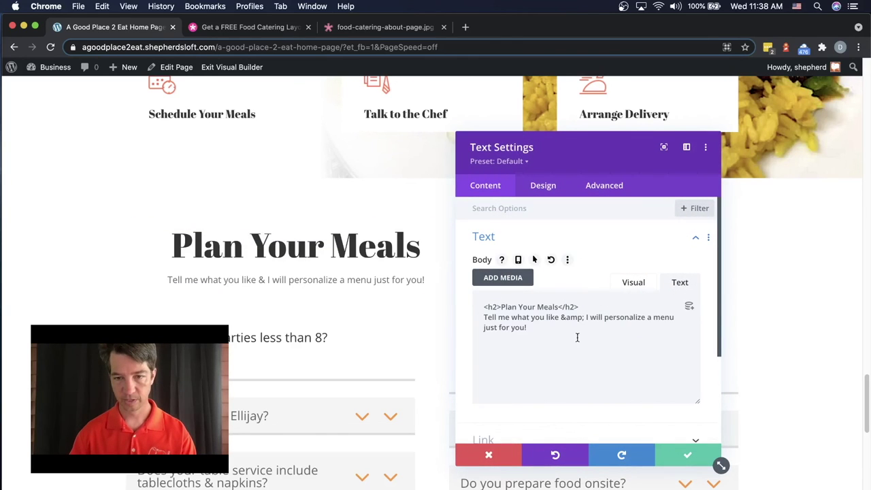
drag(538, 336, 483, 307)
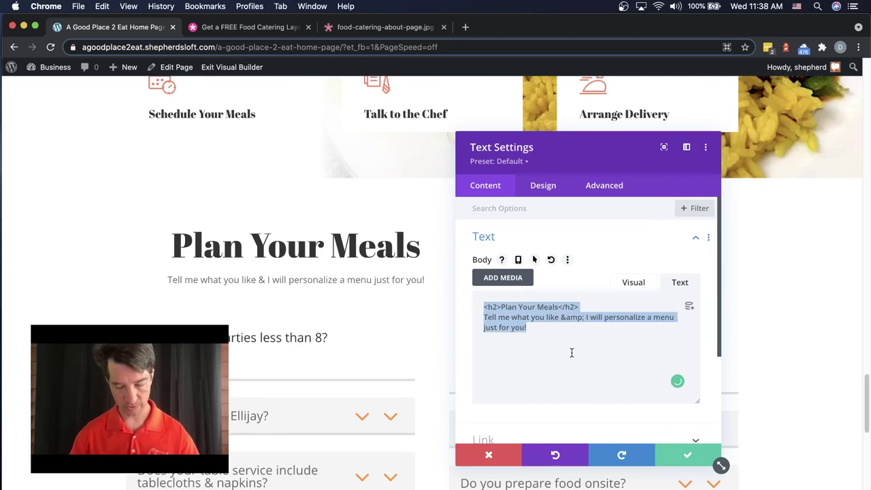
click(488, 454)
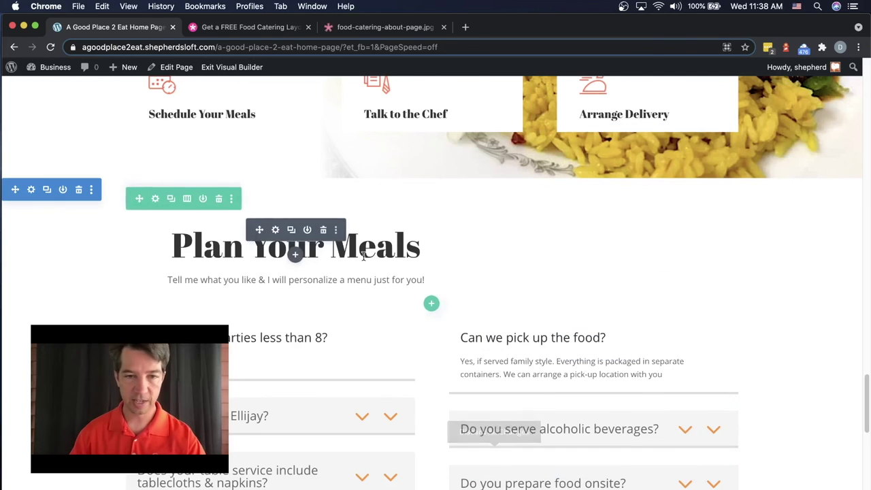
- Reset the module styles of the duplicated "Plan Your Meals" text module above the FAQ accordions
click(336, 231)
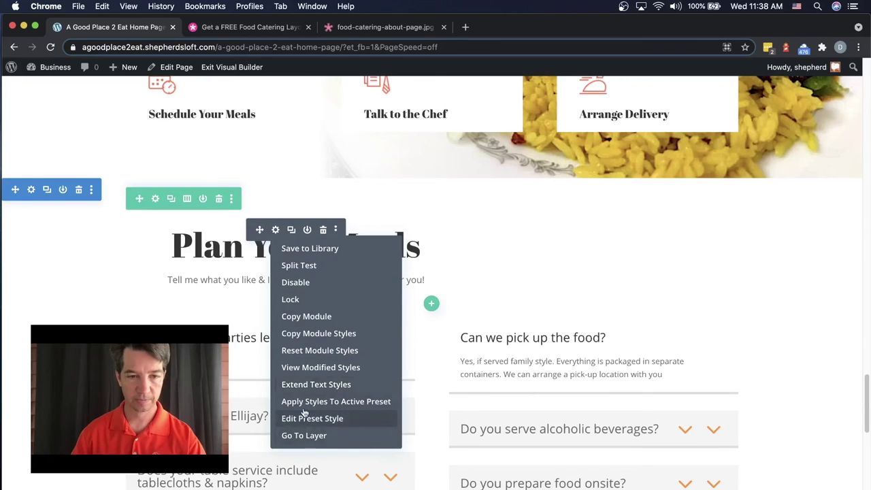
click(299, 349)
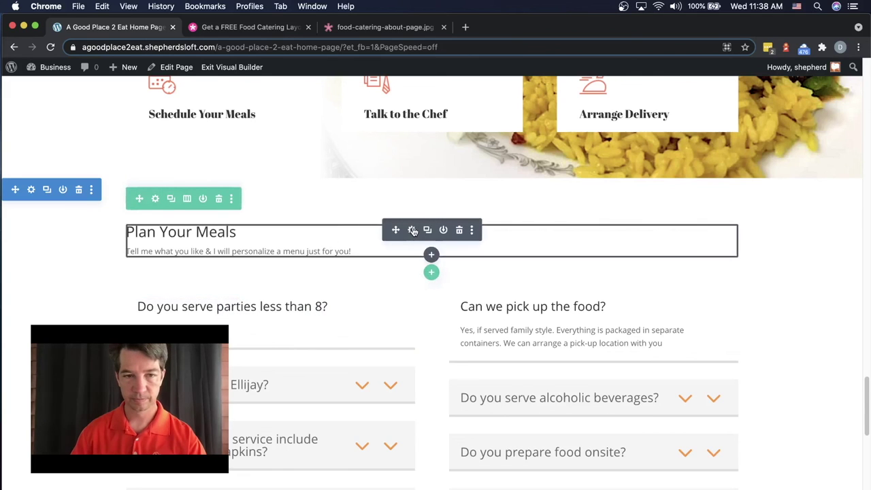
- Compare the Heading 2 text settings of the duplicated "Plan Your Meals" module with those of the original module over the food photo
click(411, 231)
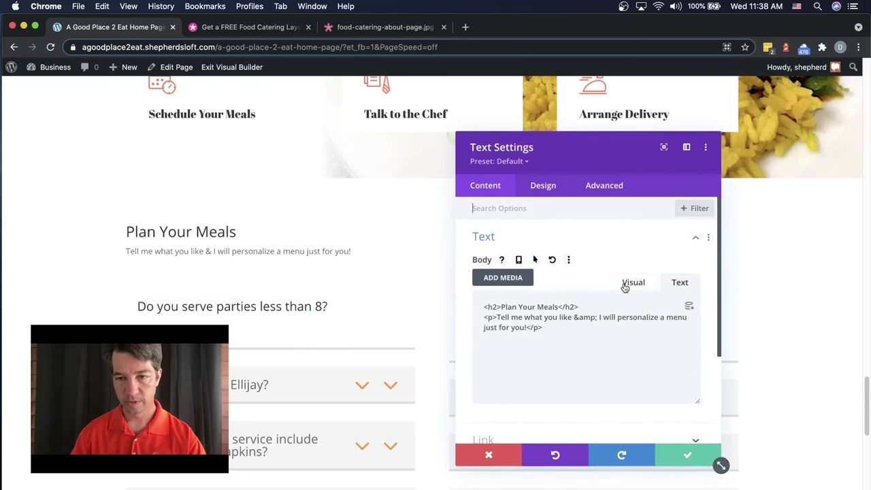
click(548, 194)
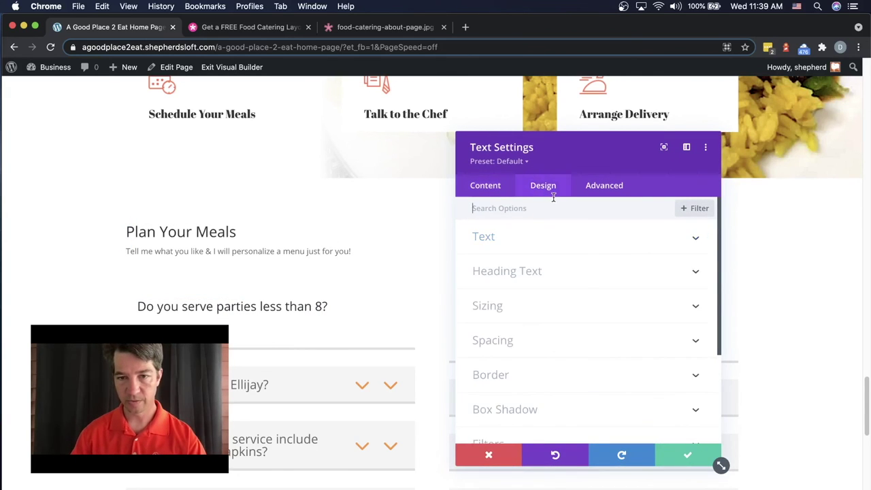
click(515, 272)
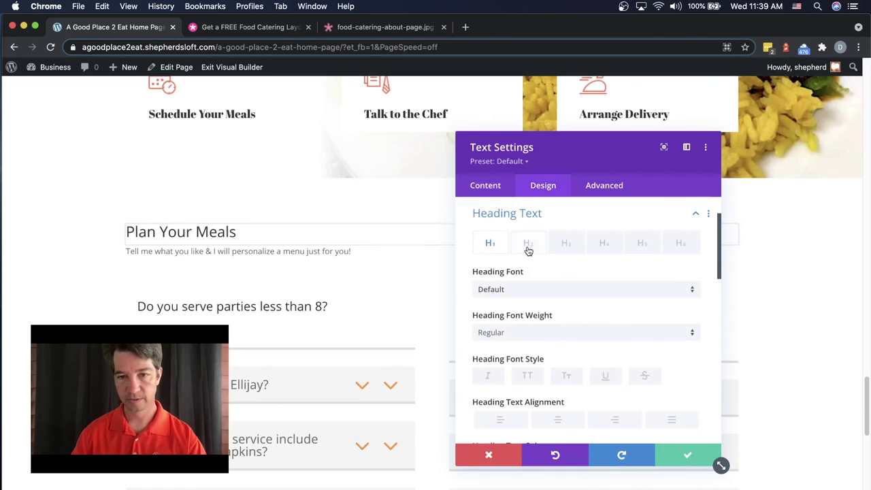
click(528, 244)
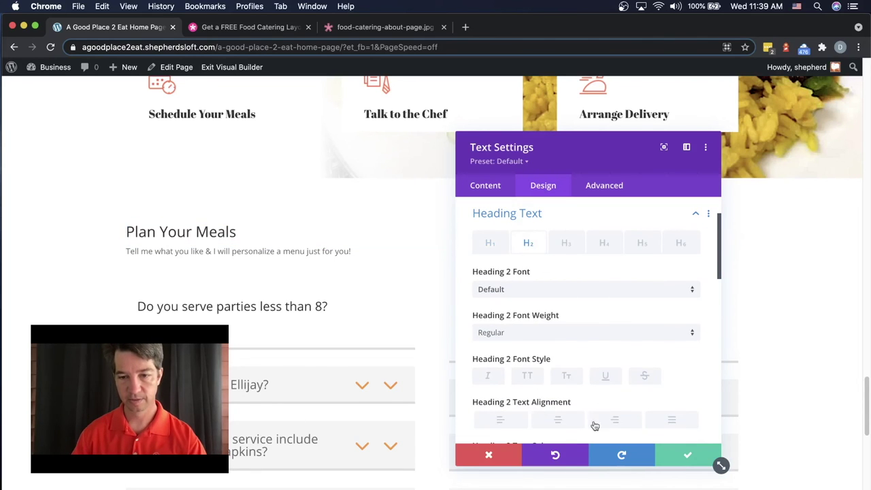
click(693, 454)
scroll(414, 290, up, 5)
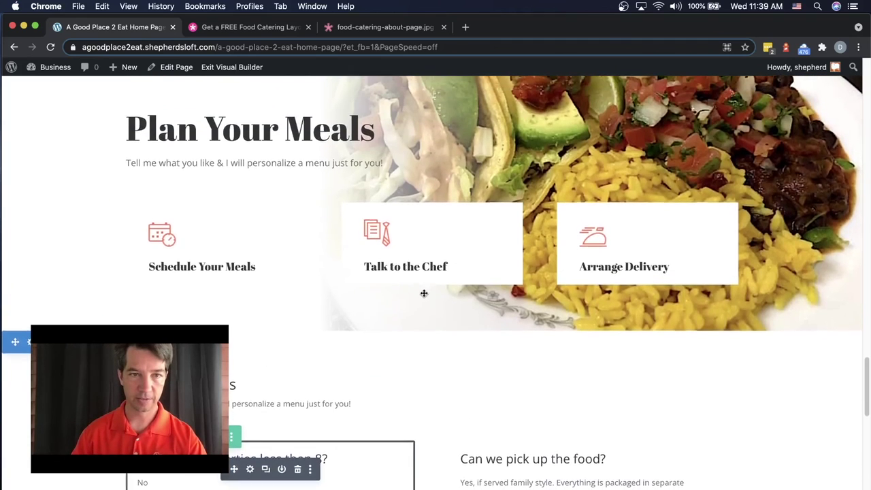
scroll(331, 271, up, 2)
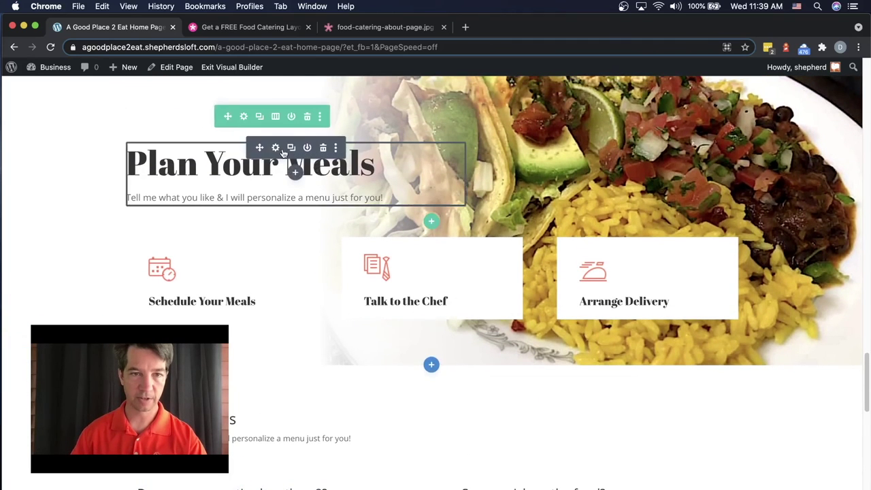
click(276, 148)
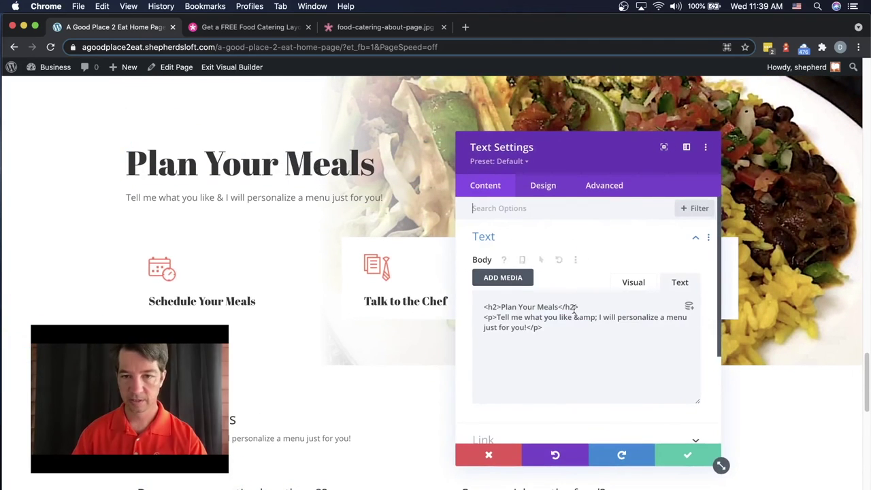
click(544, 196)
click(521, 268)
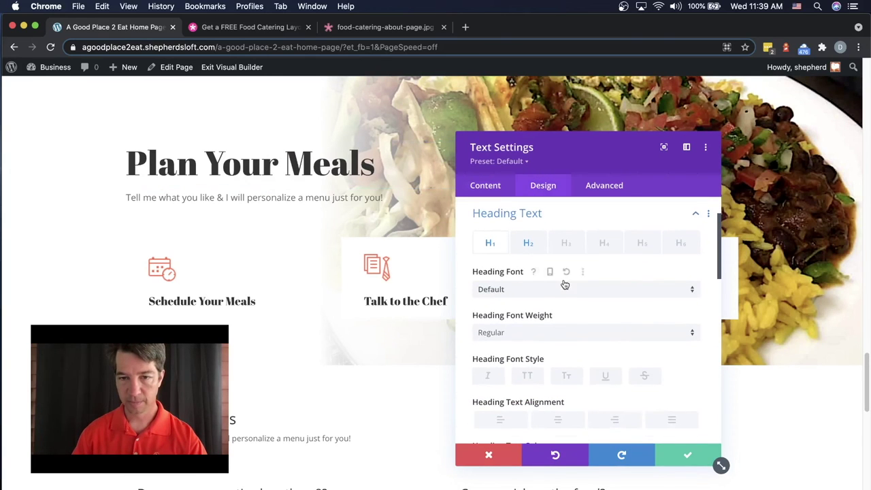
click(528, 246)
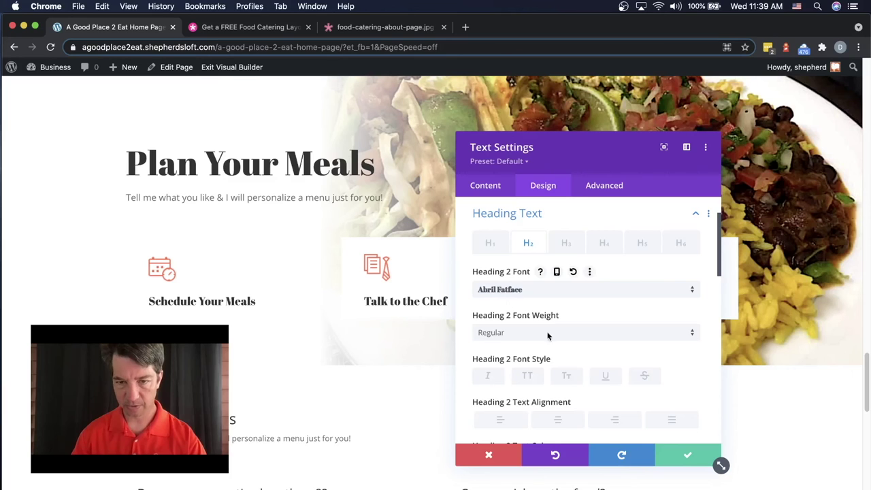
scroll(547, 335, down, 2)
click(687, 455)
- Set the Heading 2 font of the duplicated "Plan Your Meals" module to Abril Fatface
scroll(500, 389, down, 2)
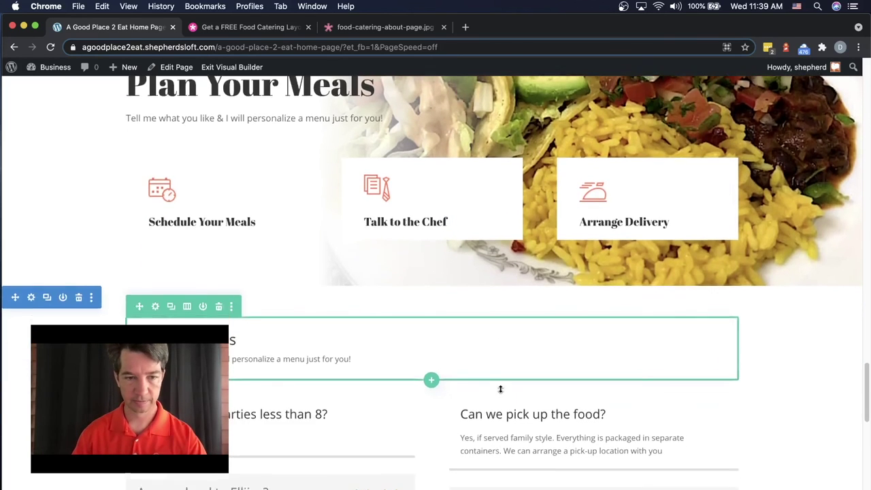
click(411, 317)
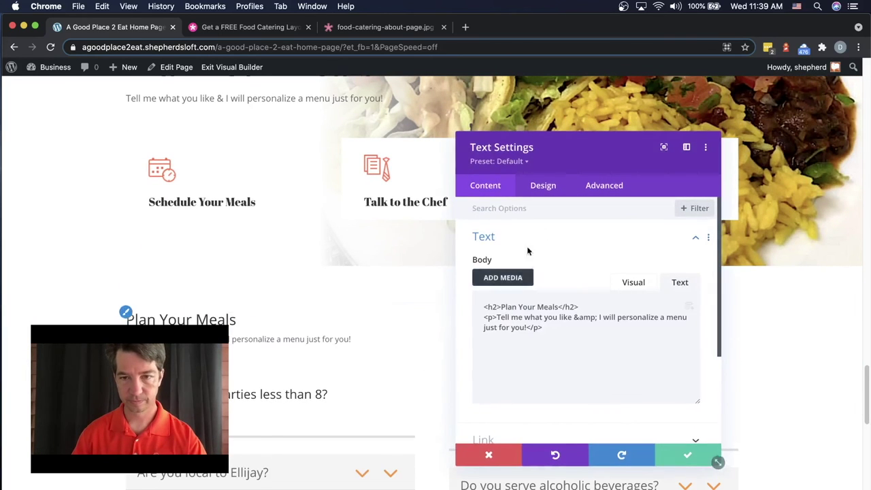
click(550, 195)
click(515, 273)
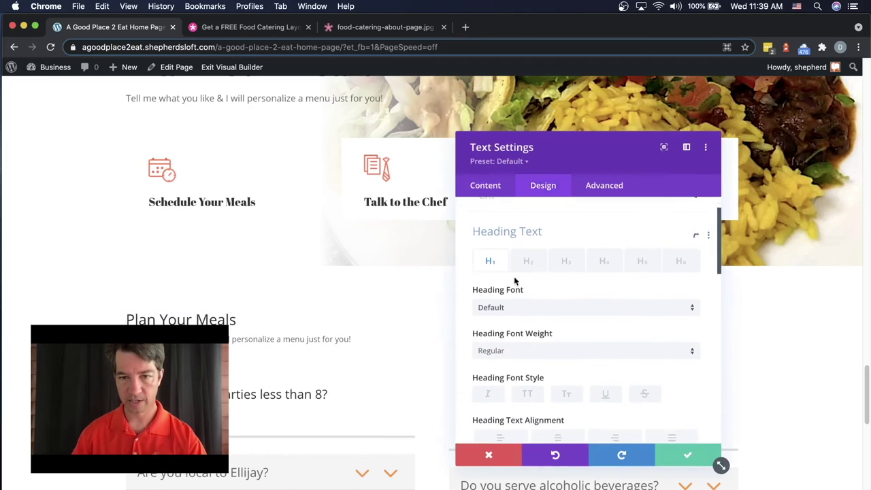
click(528, 243)
scroll(612, 340, down, 2)
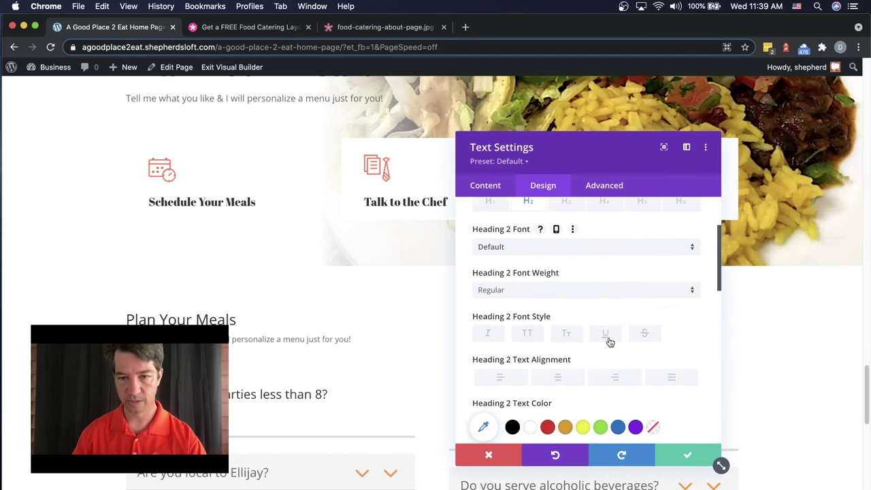
click(521, 248)
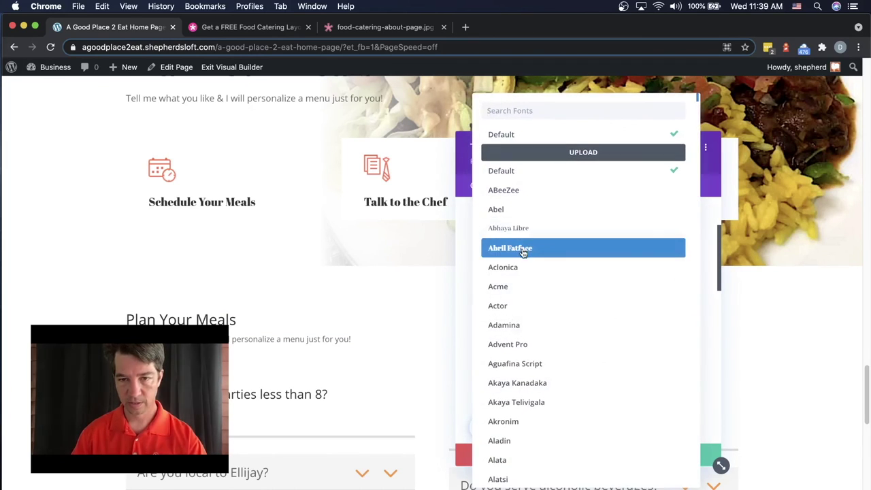
click(544, 249)
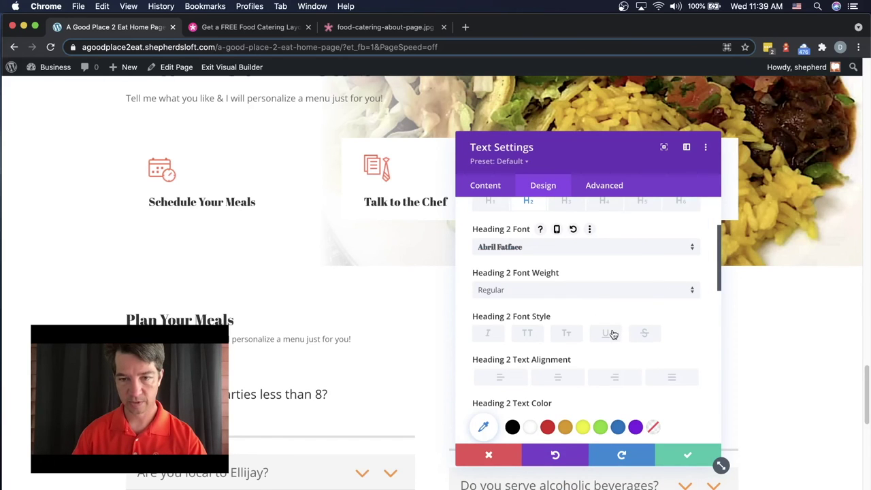
- Center the Heading 2 text of the duplicated "Plan Your Meals" module and set its text size to 55px
scroll(612, 333, down, 2)
click(558, 333)
scroll(581, 346, down, 1)
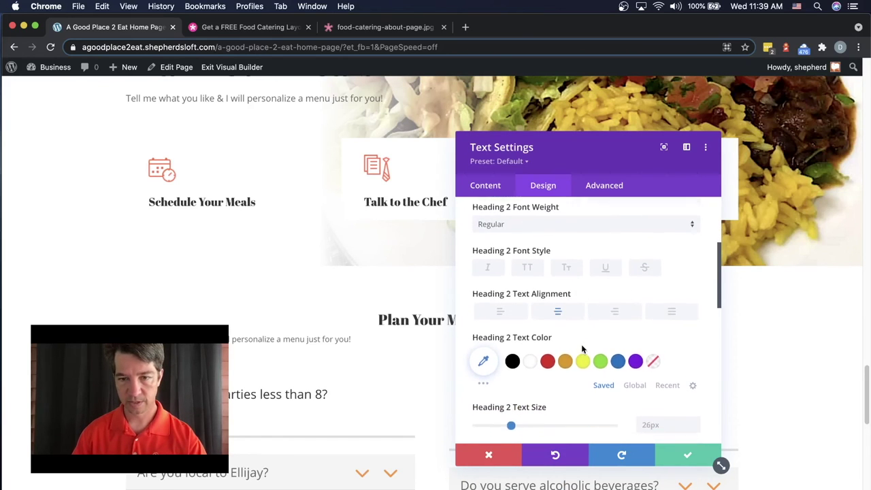
scroll(582, 348, down, 2)
drag(511, 347, 542, 346)
scroll(404, 350, up, 3)
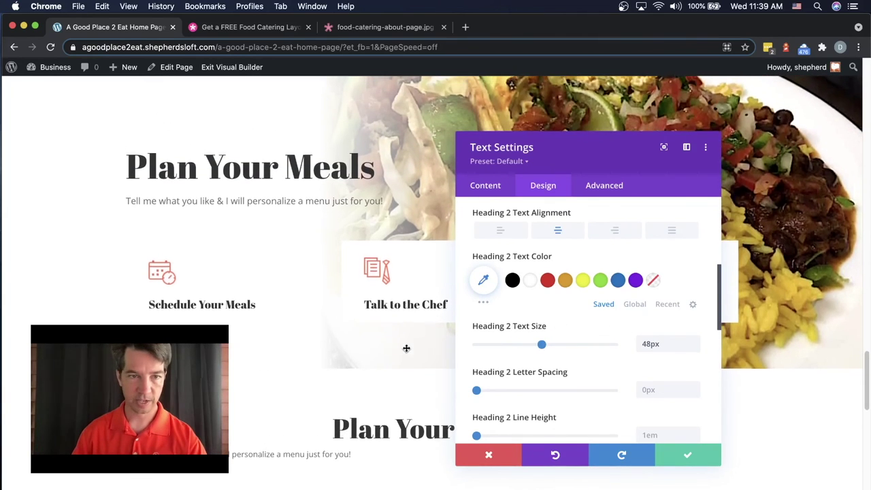
drag(542, 345, 551, 349)
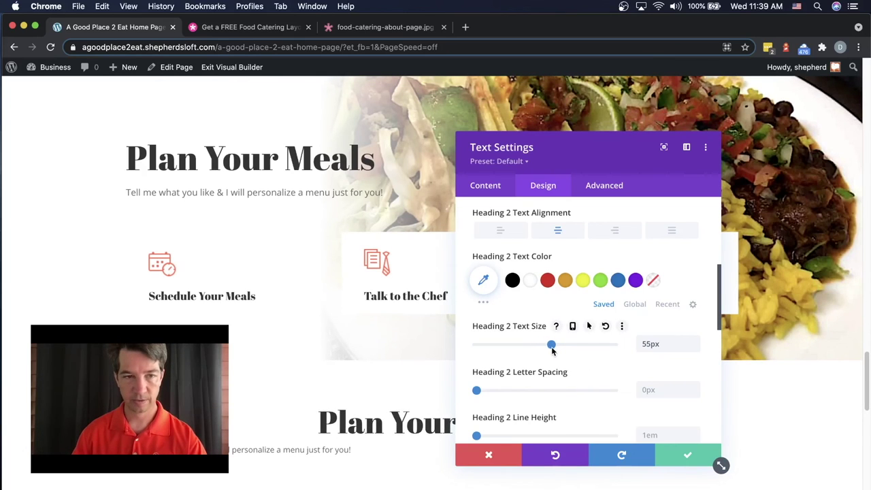
scroll(548, 355, down, 2)
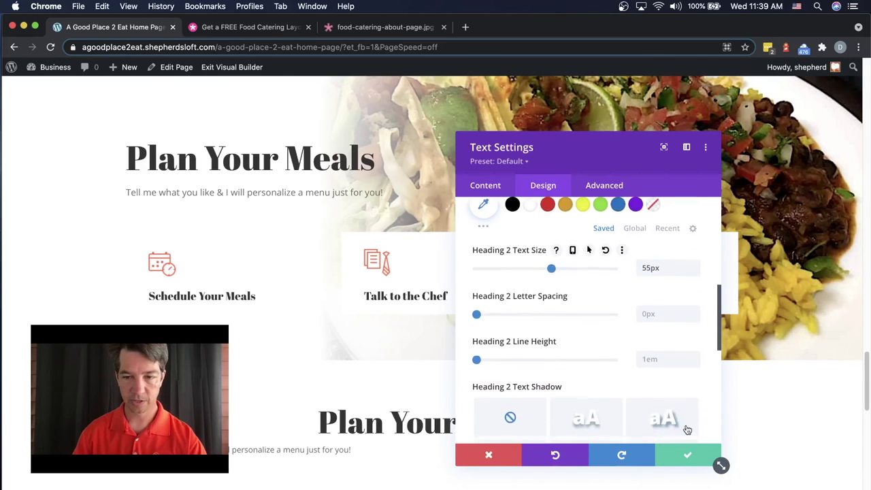
- Set the body text size of the duplicated "Plan Your Meals" text module to 22px
scroll(537, 320, up, 5)
scroll(505, 275, up, 2)
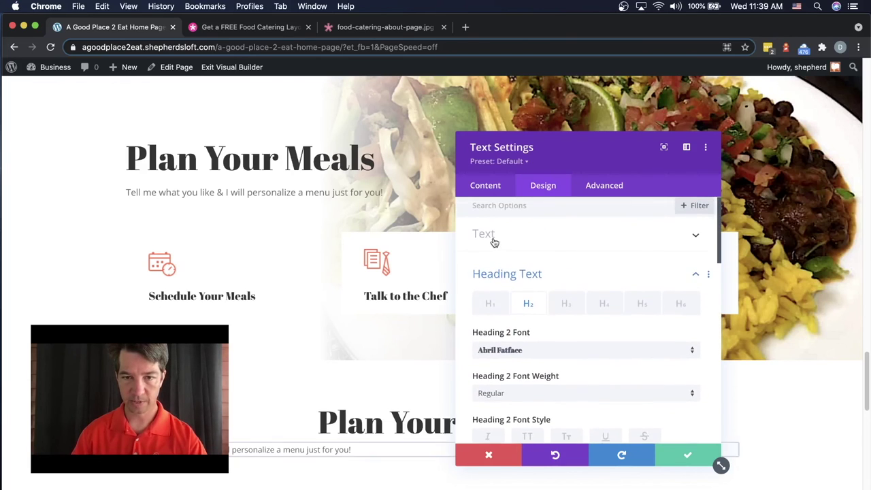
click(494, 236)
scroll(544, 327, down, 5)
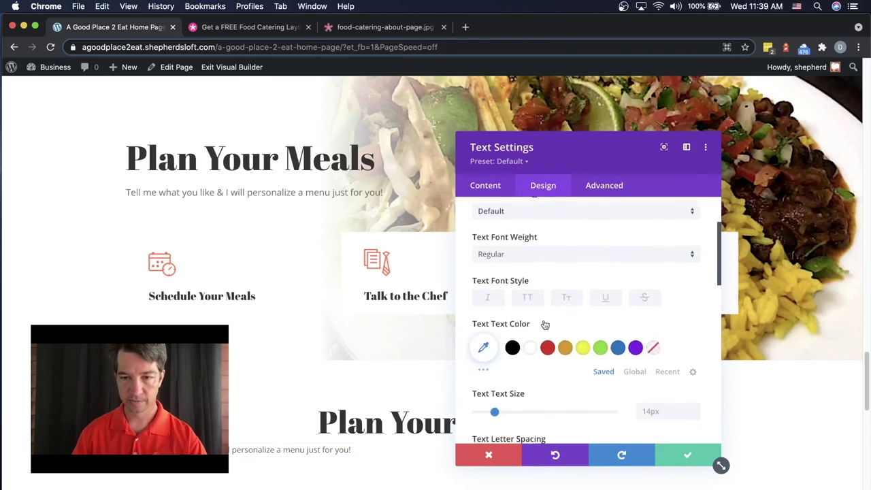
click(656, 300)
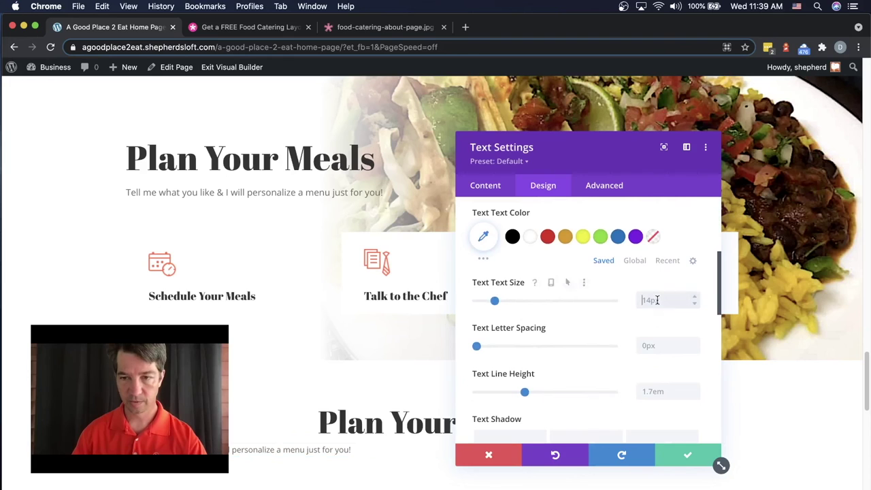
text(22px)
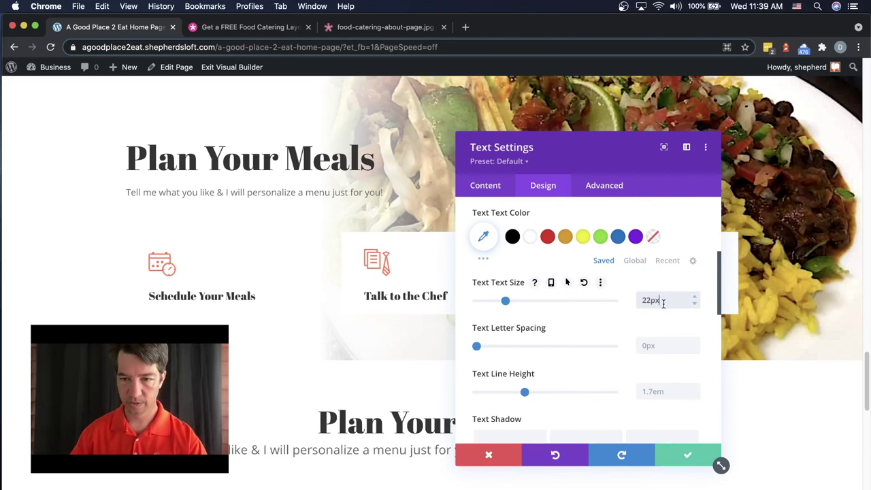
- Set the module's body text line height to 2.1em, center the text, and save the module settings
scroll(646, 318, down, 3)
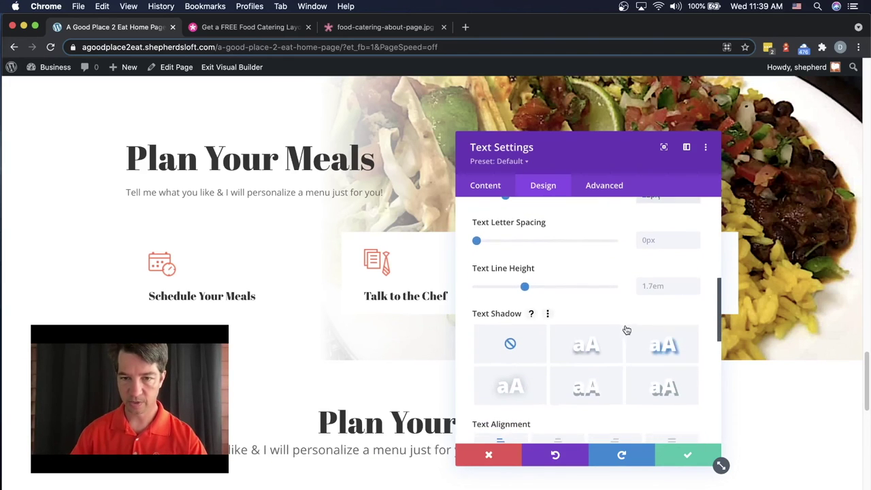
drag(524, 308, 552, 312)
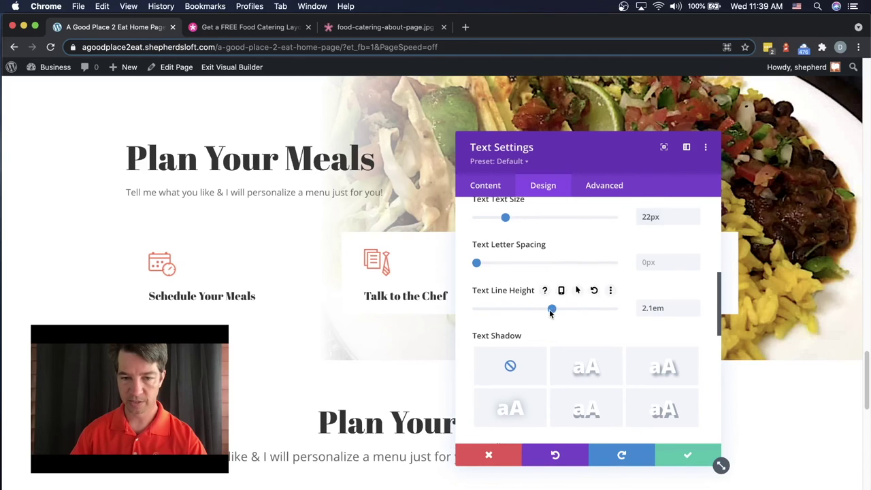
scroll(556, 331, down, 3)
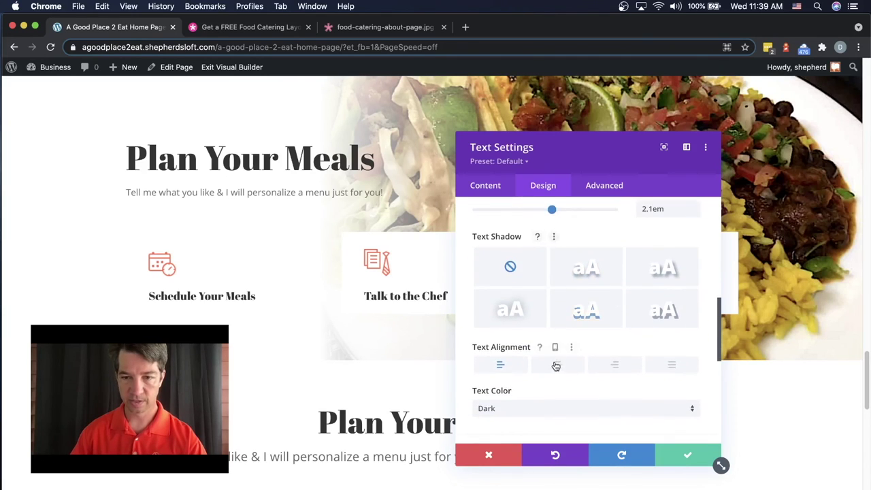
click(559, 365)
scroll(645, 435, down, 3)
click(687, 455)
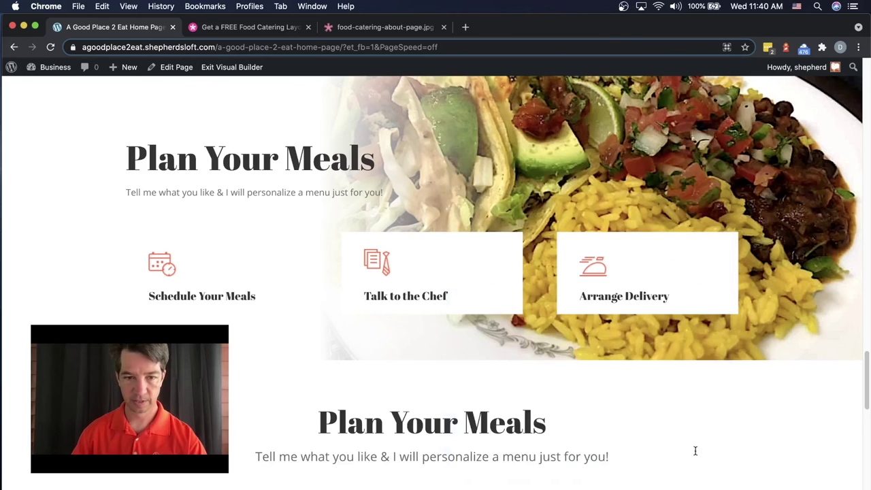
- Replace the "Plan Your Meals" heading directly above the accordions with "FAQs"
scroll(647, 431, down, 3)
scroll(648, 432, down, 3)
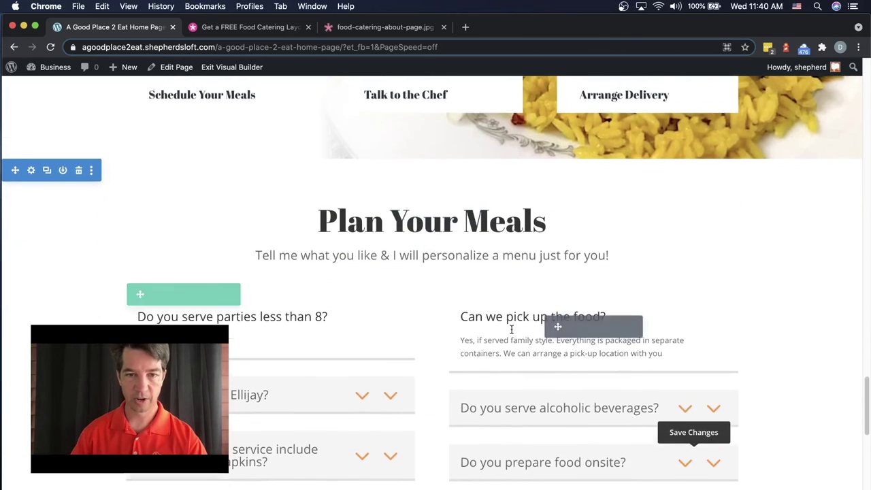
scroll(614, 241, down, 3)
scroll(596, 235, up, 2)
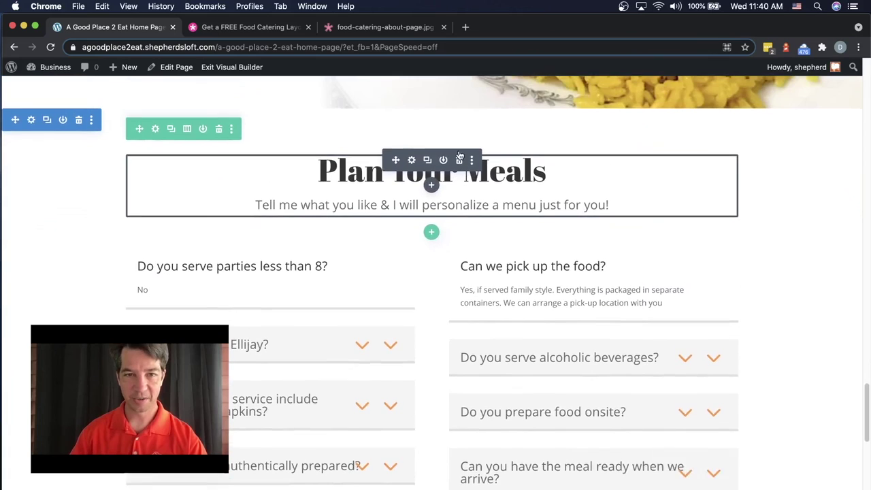
scroll(527, 202, up, 8)
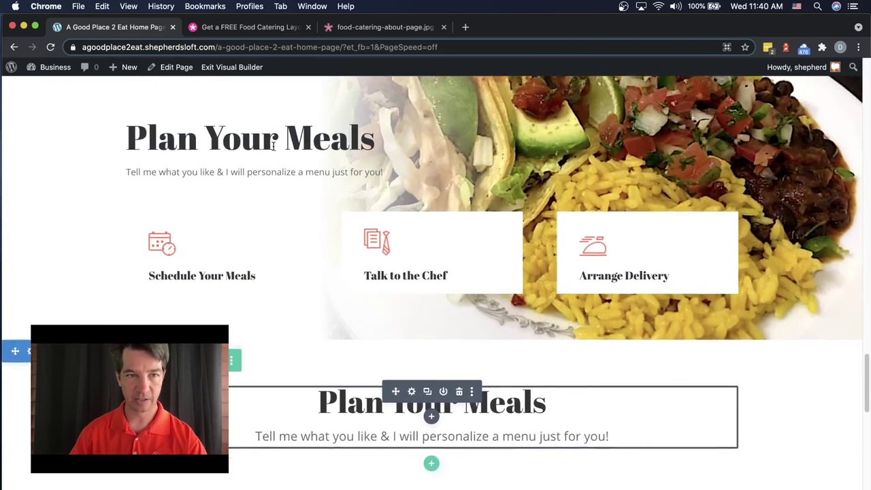
scroll(309, 189, down, 7)
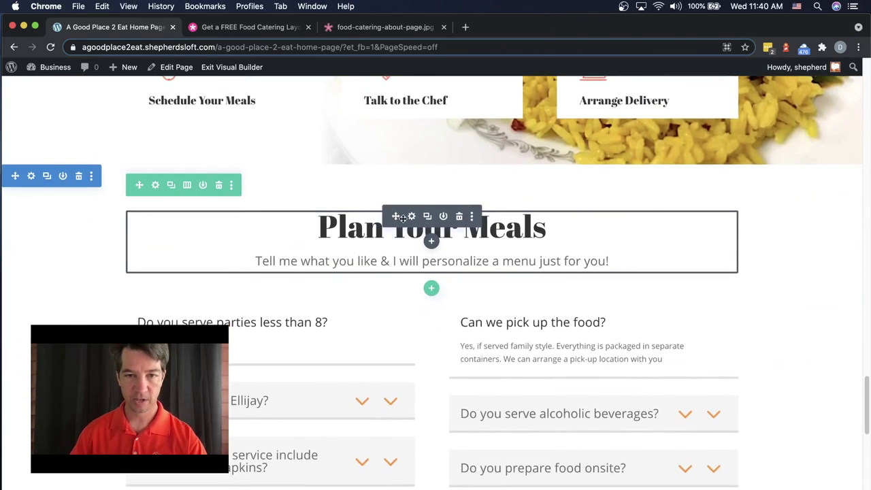
click(360, 228)
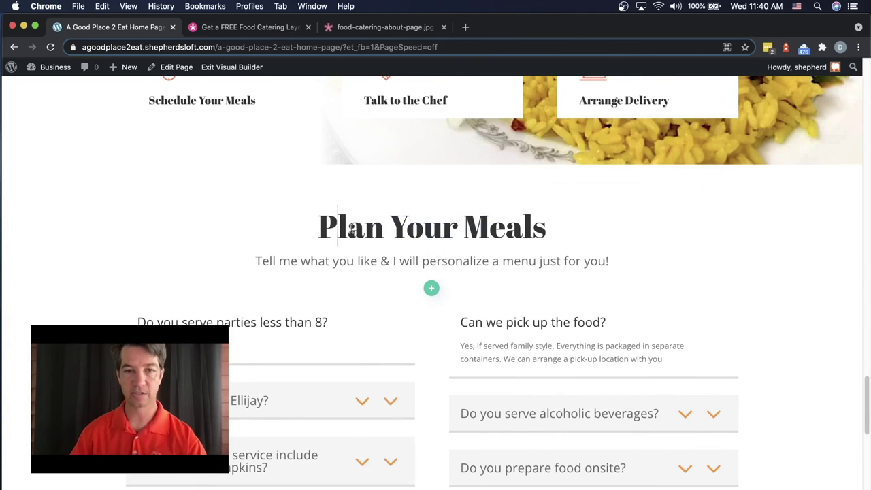
triple_click(355, 228)
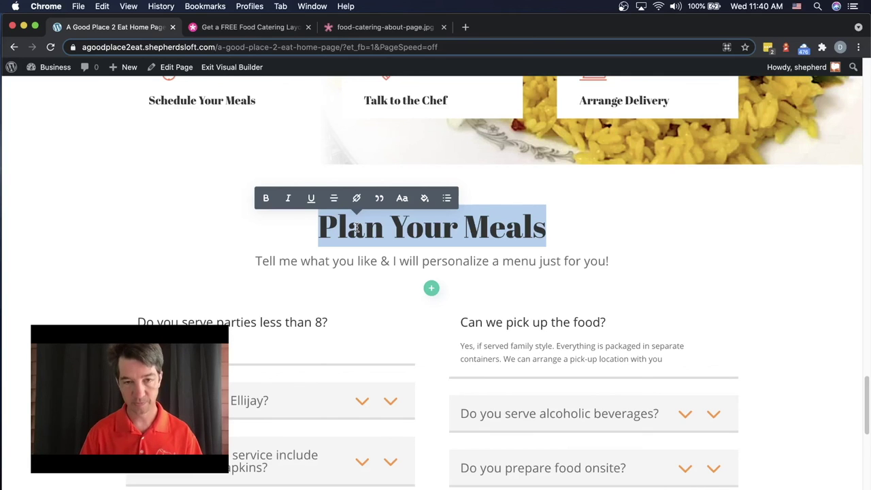
text(M)
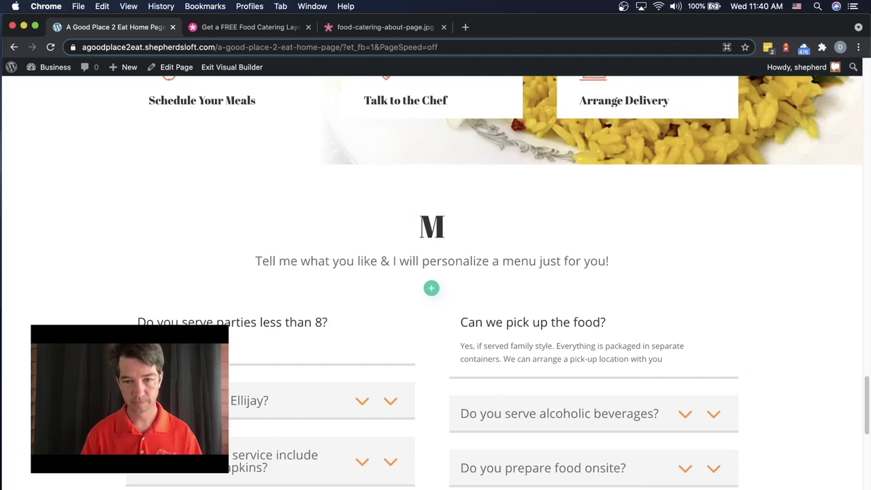
key(BackSpace)
text(What)
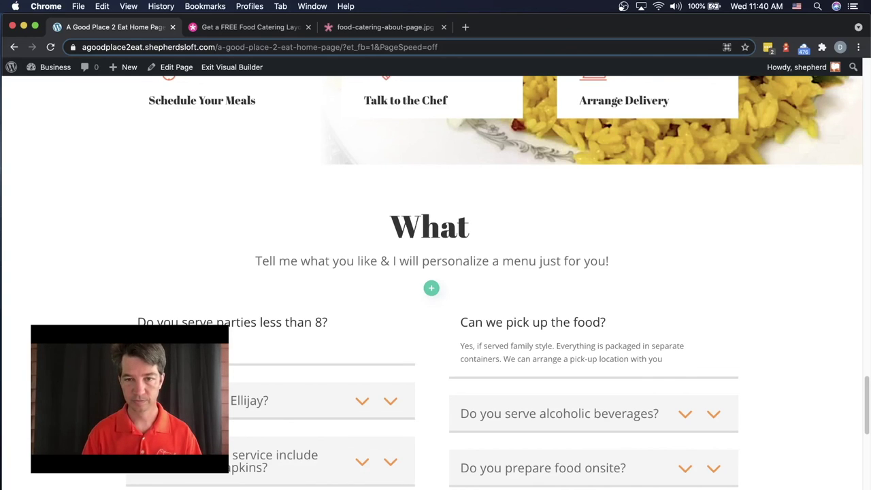
key(BackSpace)
key(BackSpace)
key(BackSpace)
key(BackSpace)
key(BackSpace)
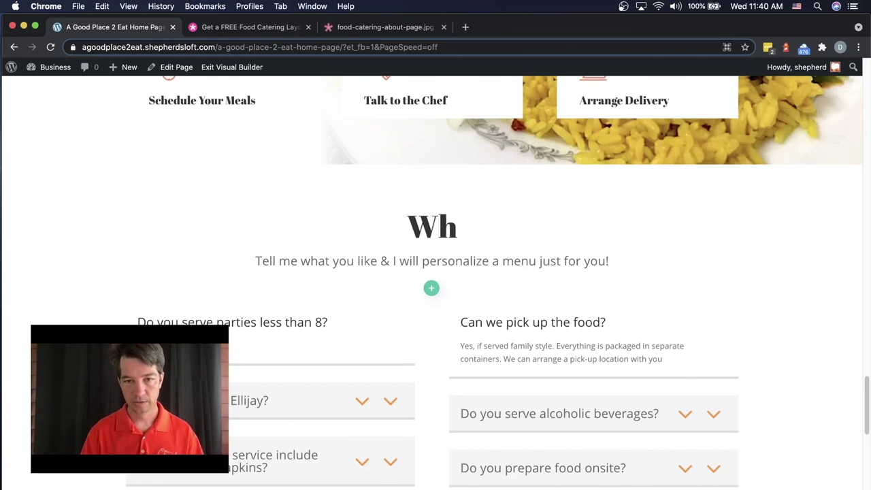
text(FA)
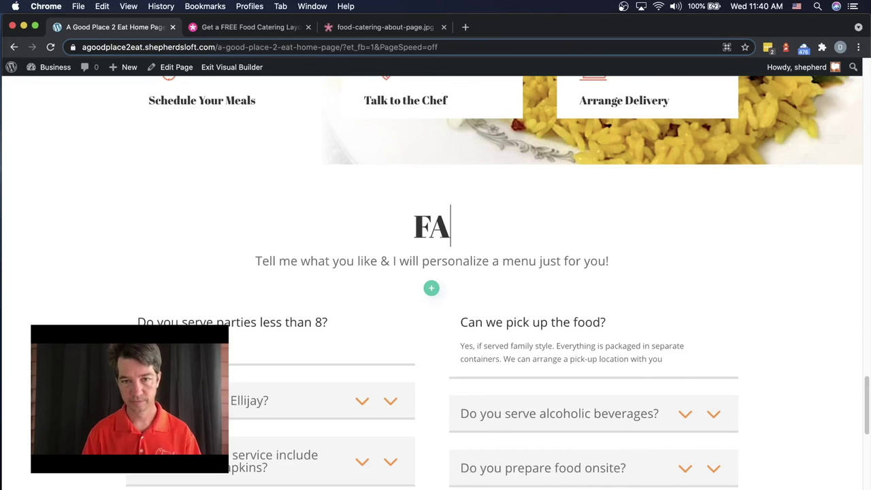
text(Qs)
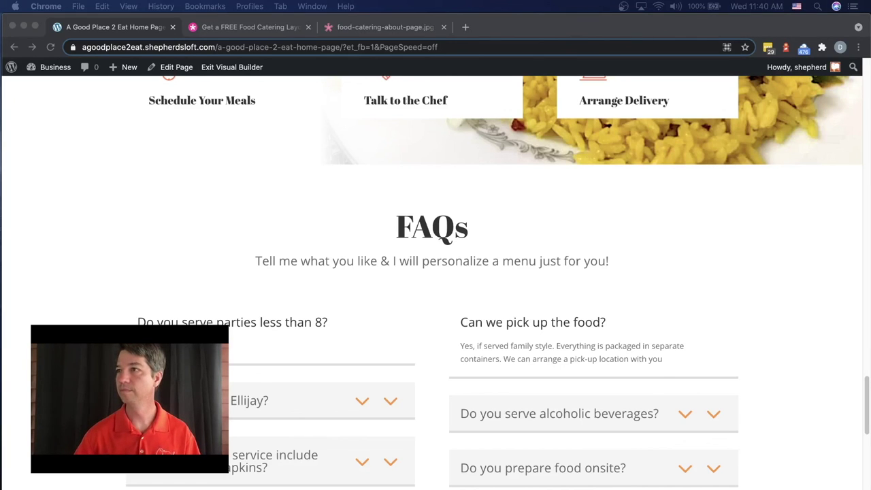
click(619, 293)
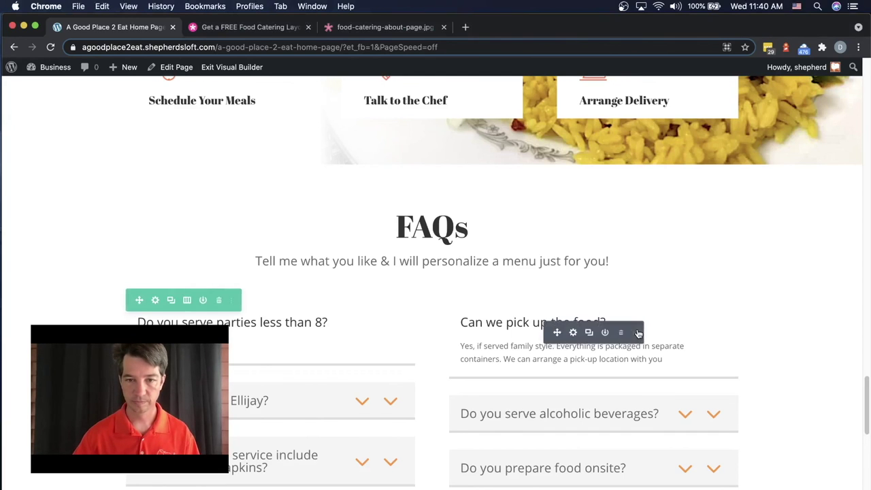
- Review the page from the FAQs heading through the testimonials to the vacation meals request section
scroll(638, 332, up, 5)
scroll(637, 330, down, 3)
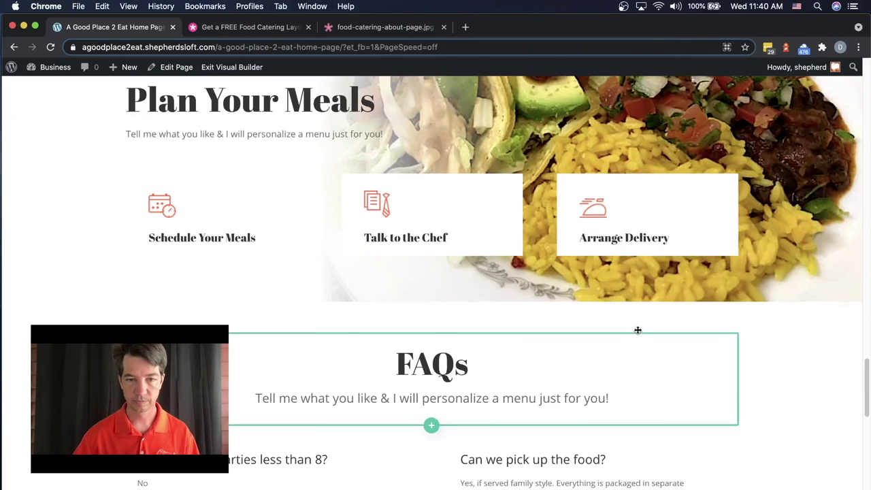
scroll(637, 330, down, 1)
scroll(637, 329, down, 2)
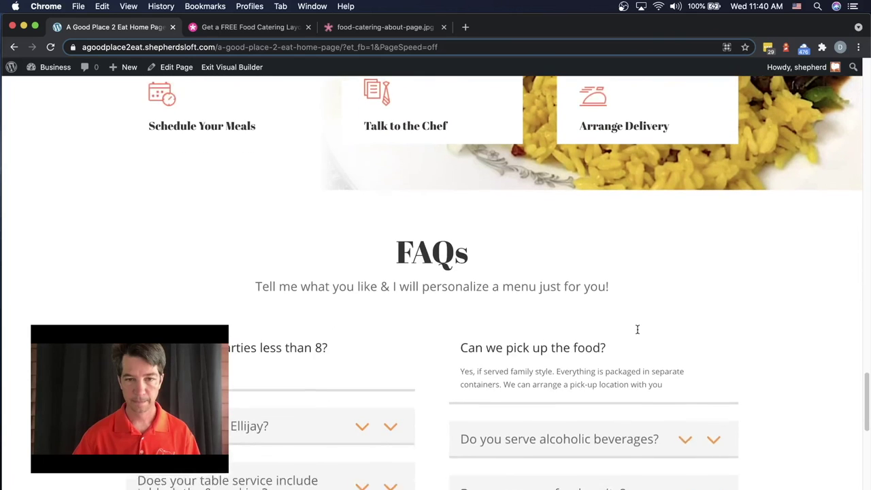
scroll(637, 330, down, 8)
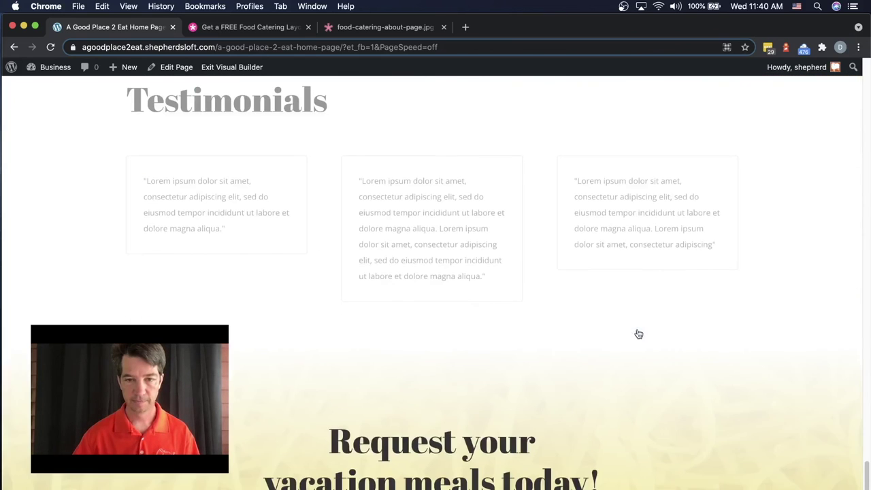
scroll(637, 329, down, 4)
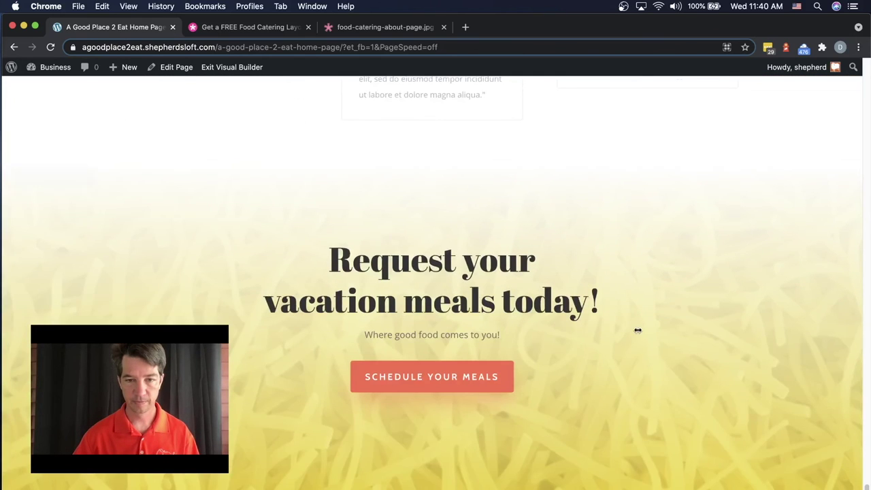
scroll(638, 330, up, 12)
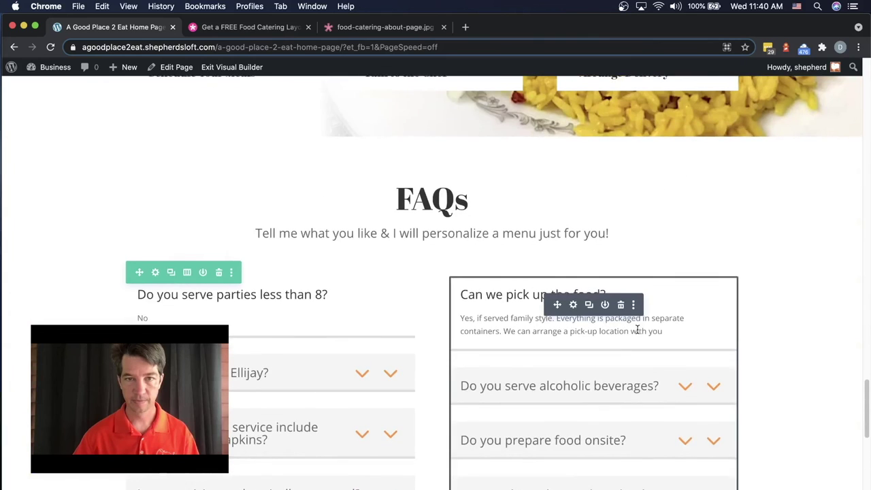
scroll(714, 337, up, 1)
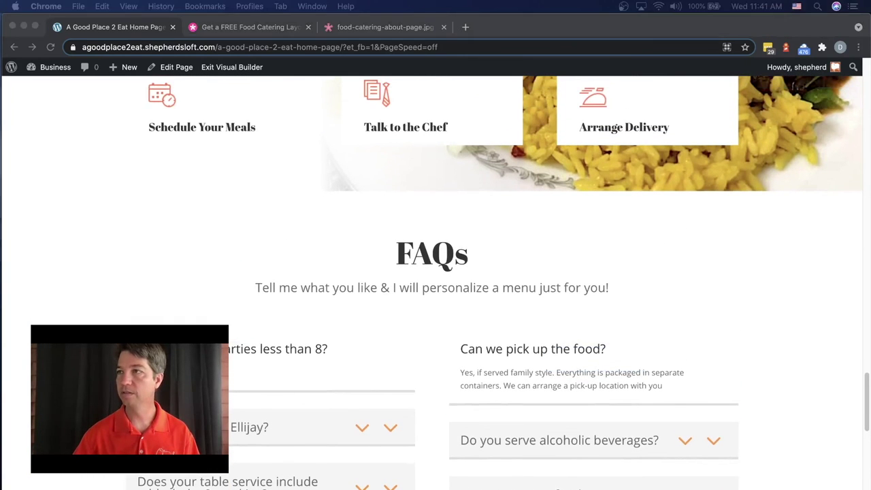